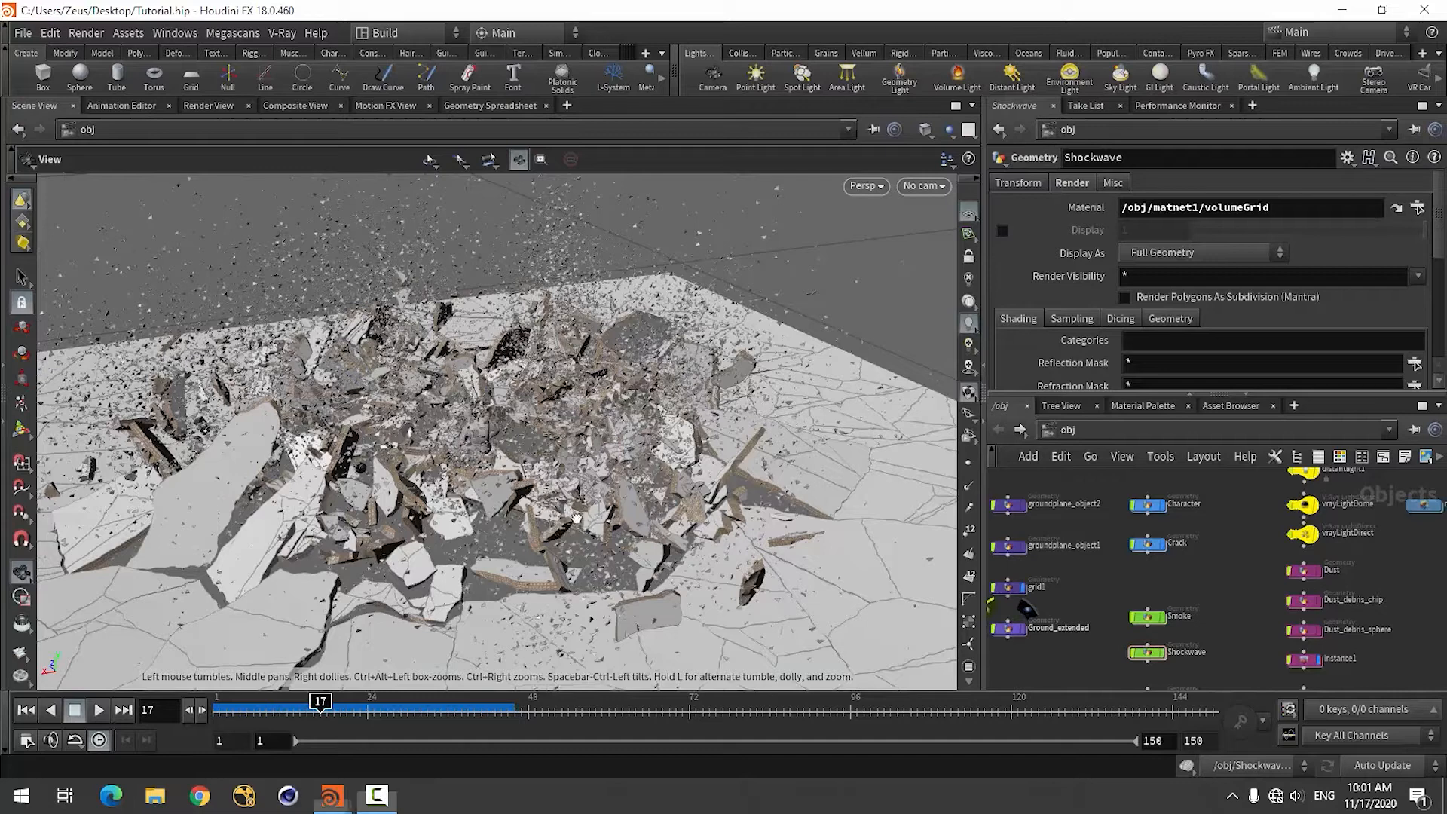
Turn off the display of the instance1 and Crack objects in the object network.
{"action": "left_click_drag", "start_coordinate": [553, 507], "coordinate": [510, 510]}
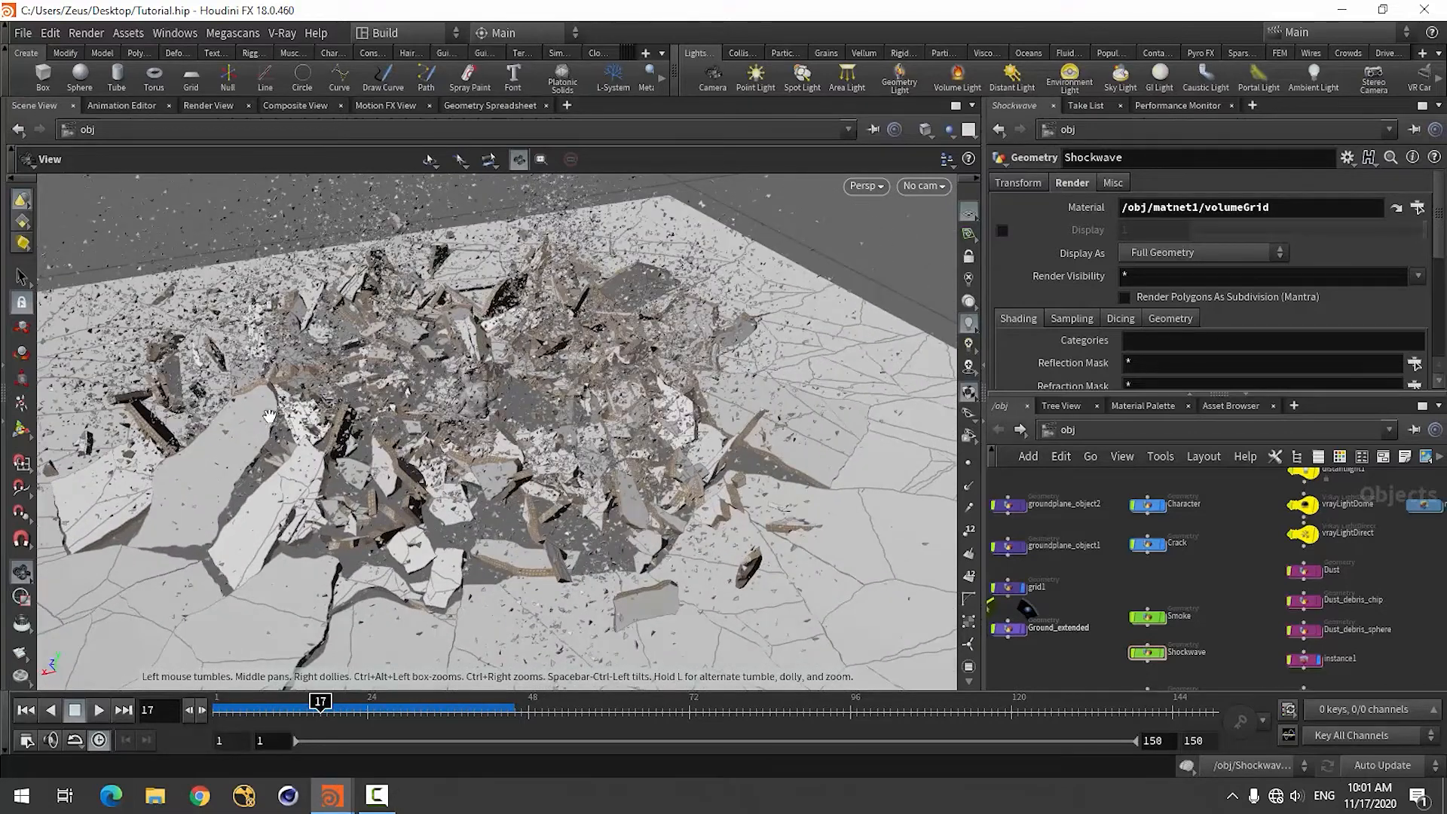
{"action": "scroll", "coordinate": [1206, 585], "scroll_direction": "down", "scroll_amount": 3}
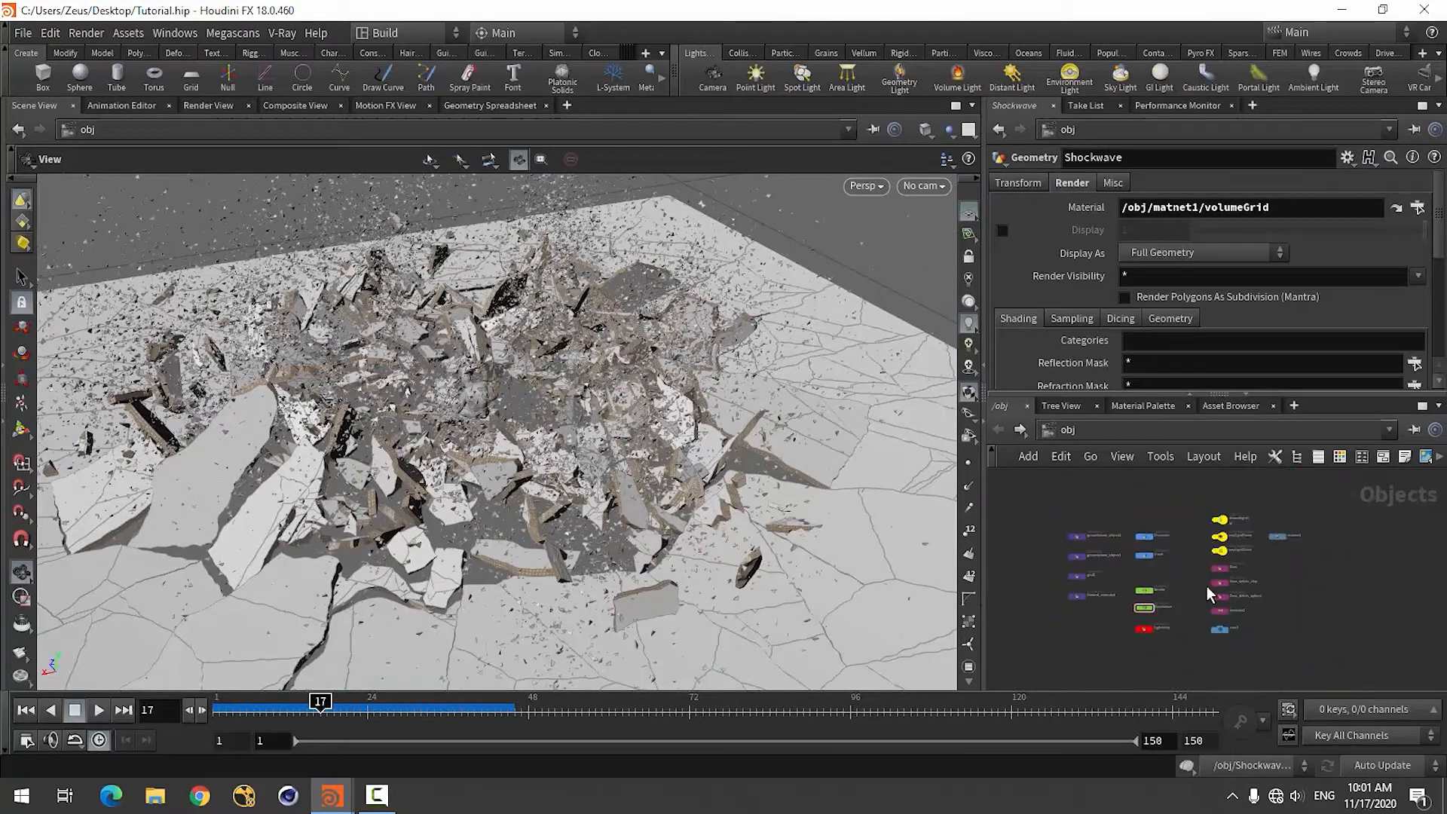
{"action": "scroll", "coordinate": [1144, 639], "scroll_direction": "up", "scroll_amount": 2}
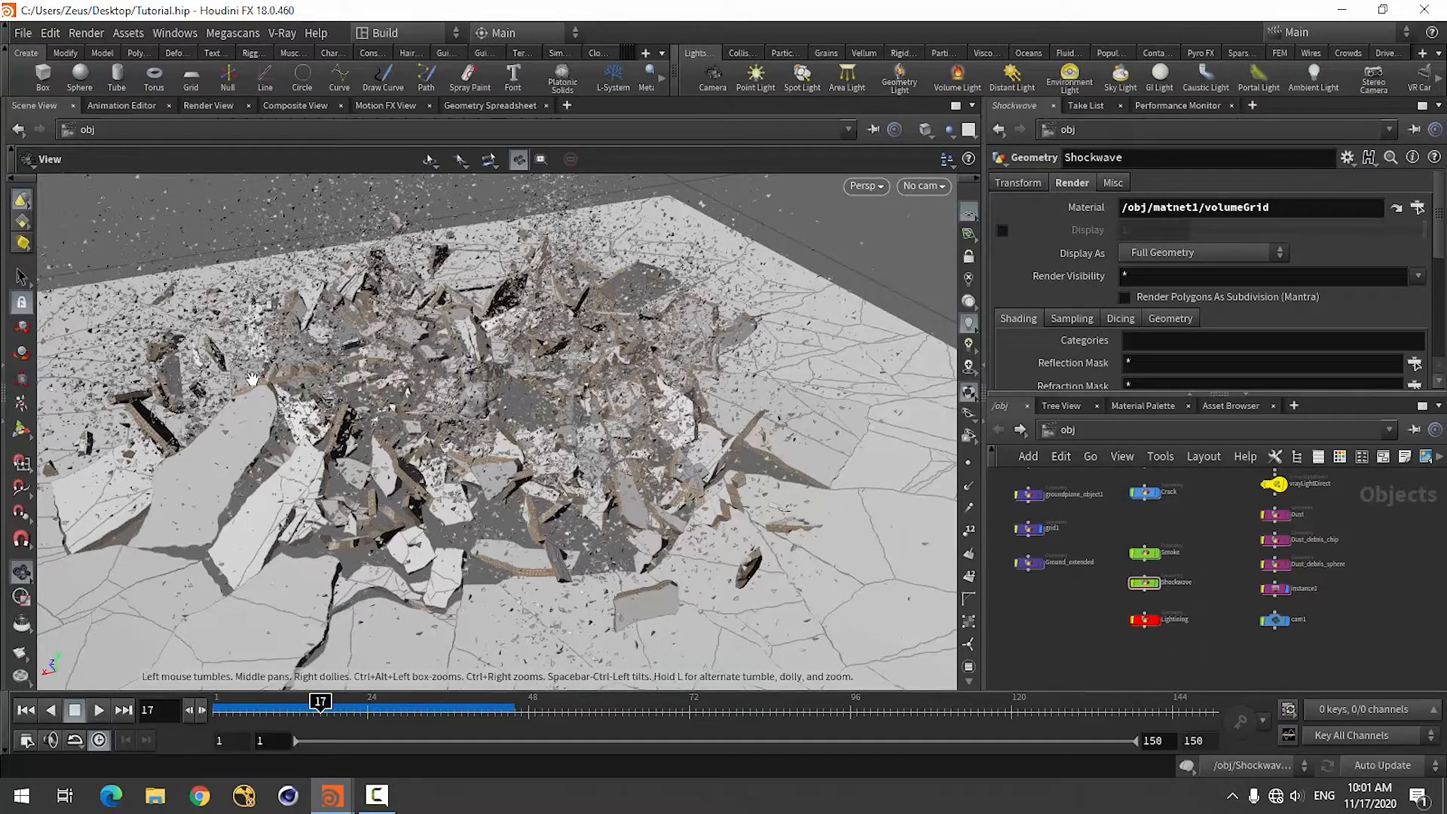
{"action": "scroll", "coordinate": [1153, 618], "scroll_direction": "down", "scroll_amount": 3}
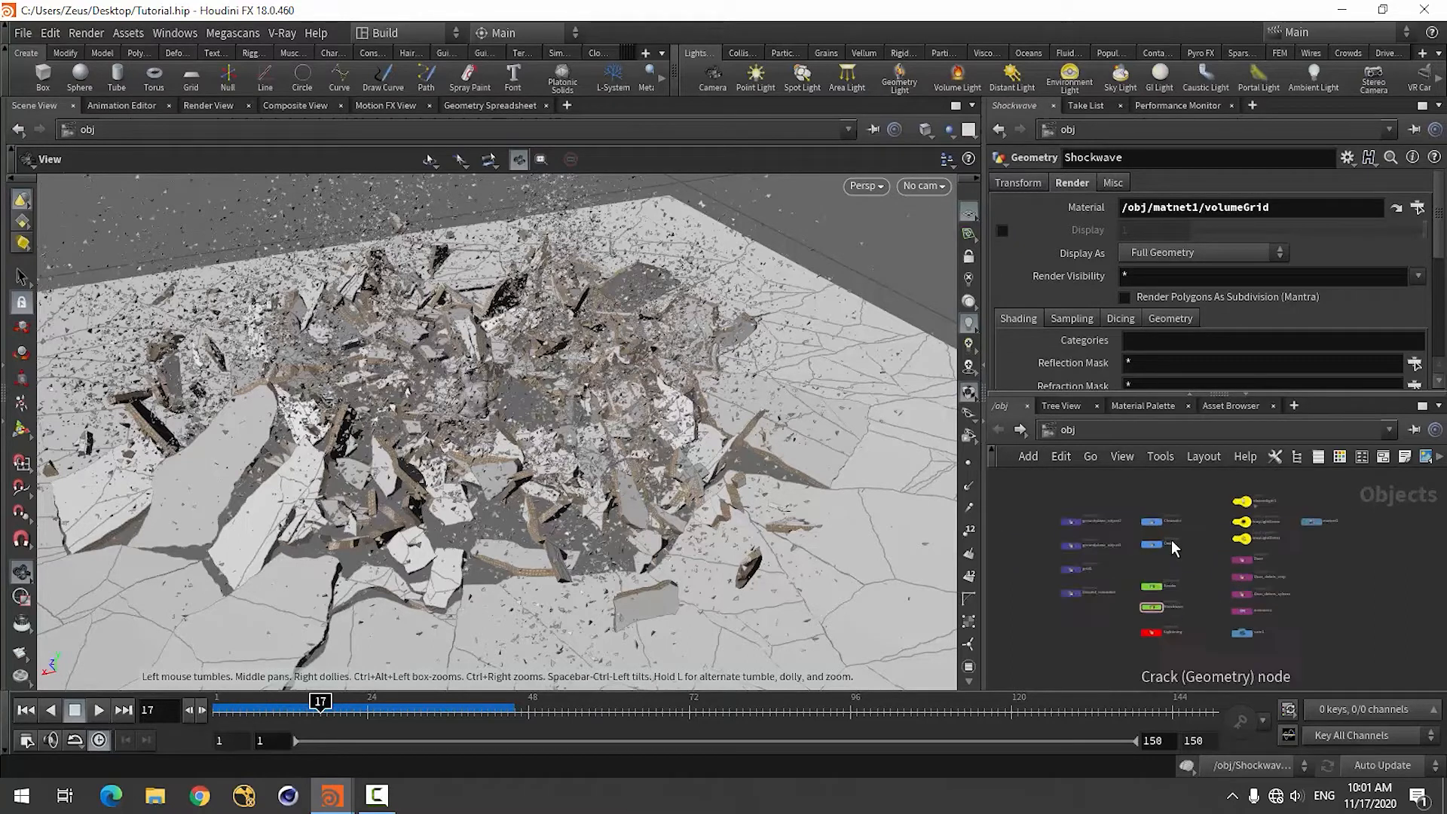
{"action": "scroll", "coordinate": [1142, 666], "scroll_direction": "up", "scroll_amount": 3}
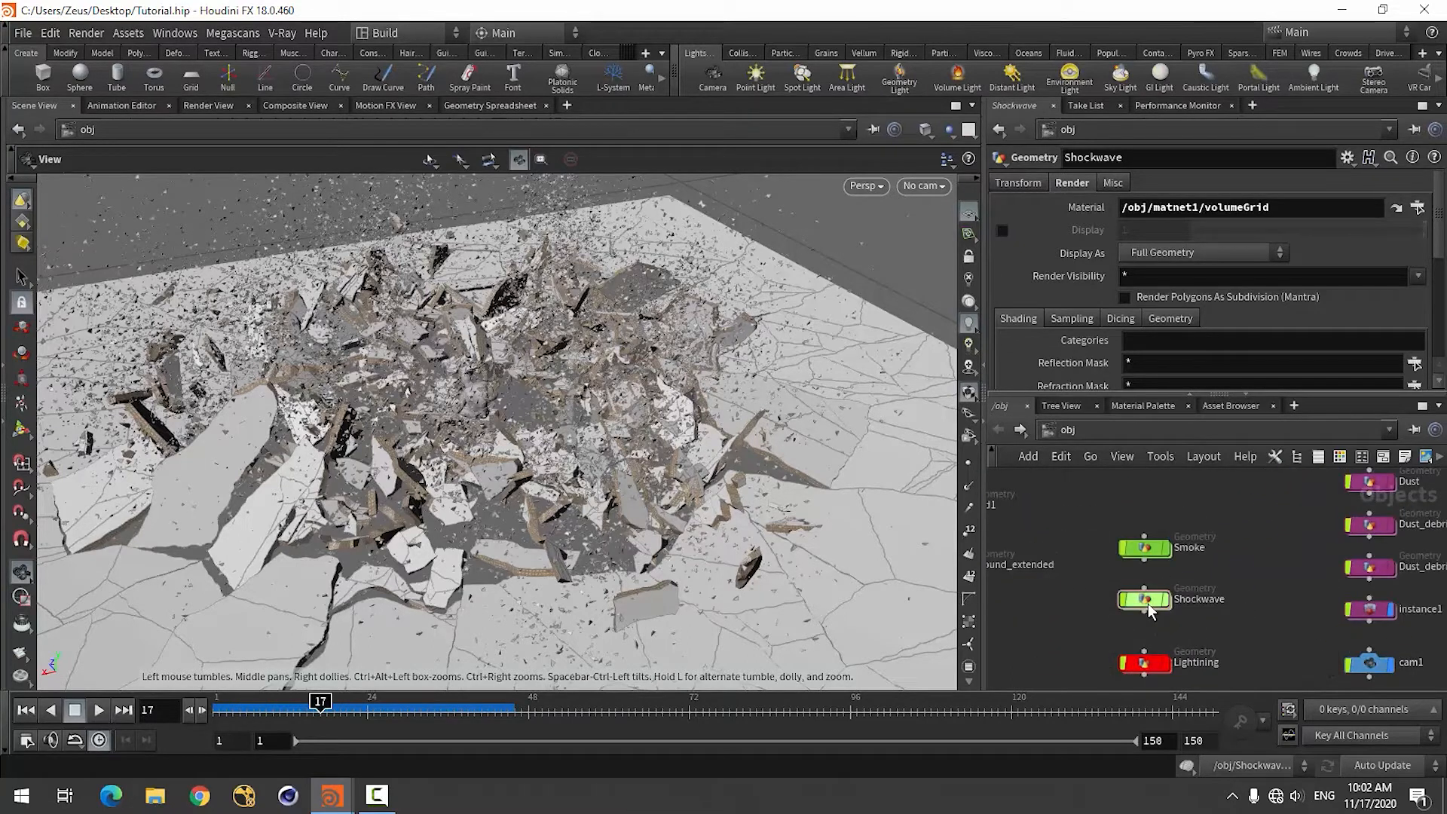
{"action": "scroll", "coordinate": [1147, 604], "scroll_direction": "down", "scroll_amount": 3}
{"action": "scroll", "coordinate": [1303, 619], "scroll_direction": "up", "scroll_amount": 4}
{"action": "left_click", "coordinate": [1292, 598]}
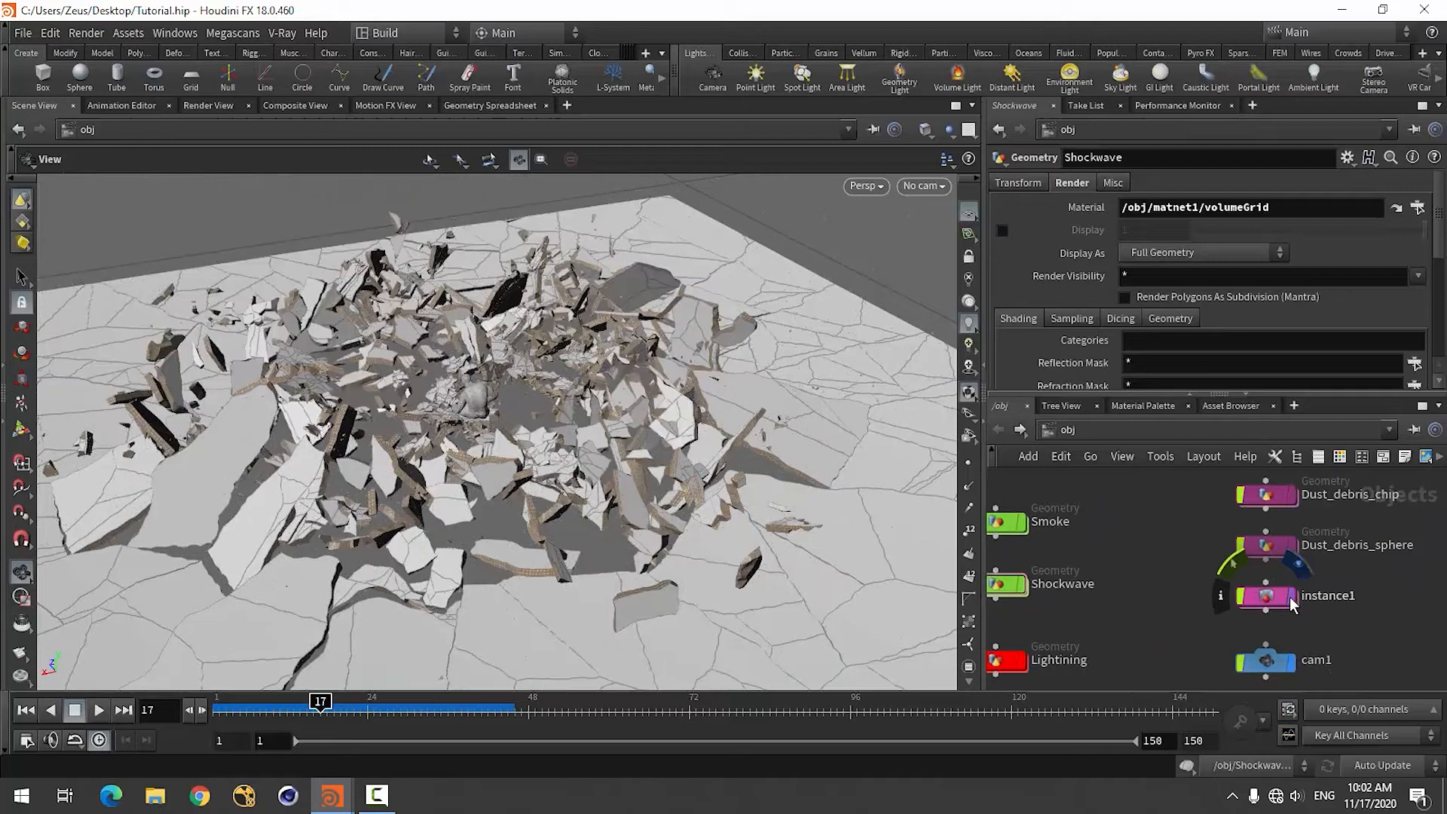
{"action": "middle_click_drag", "start_coordinate": [1183, 594], "coordinate": [1233, 624]}
{"action": "scroll", "coordinate": [1106, 554], "scroll_direction": "down", "scroll_amount": 4}
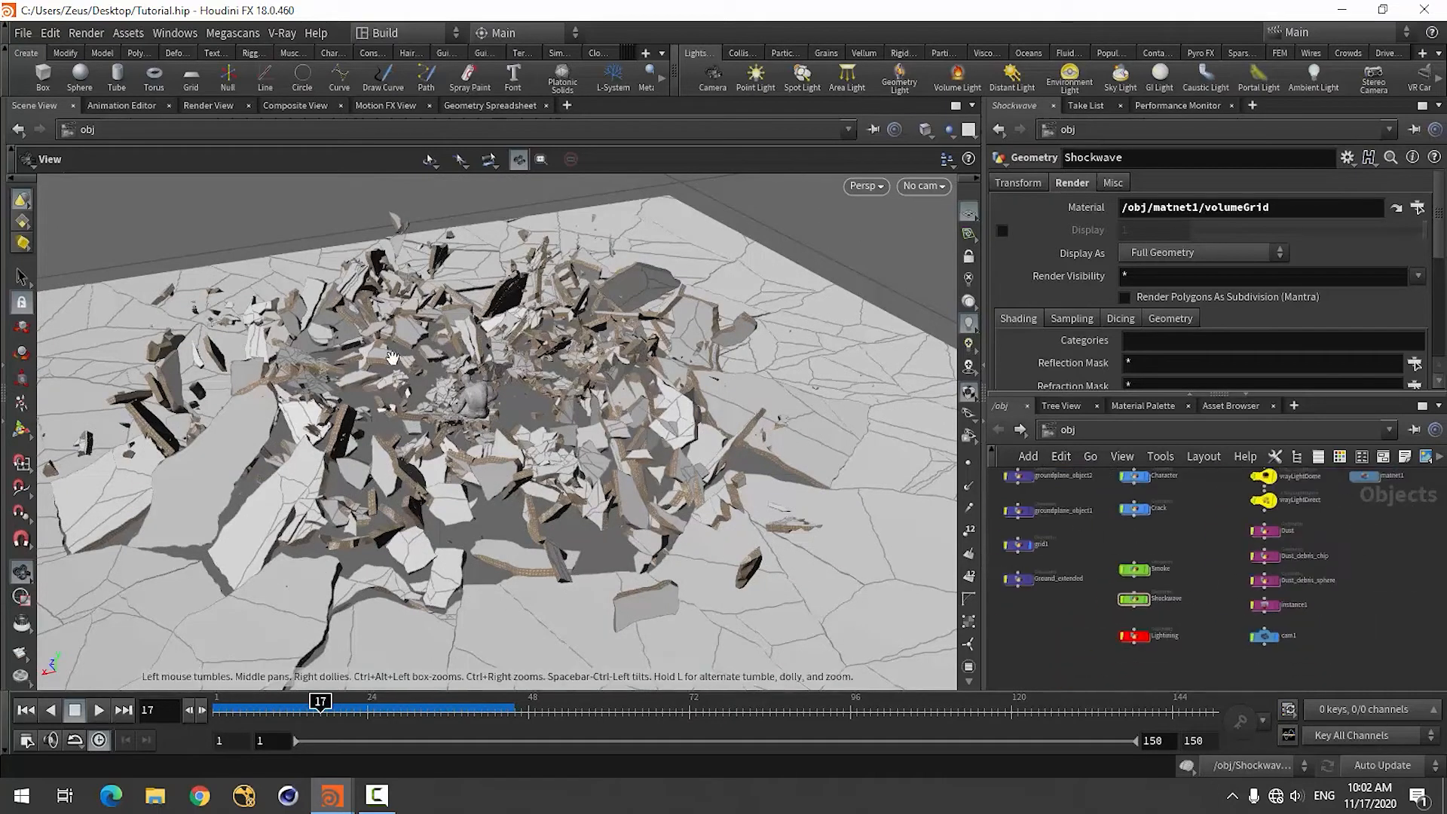
{"action": "left_click", "coordinate": [1146, 509]}
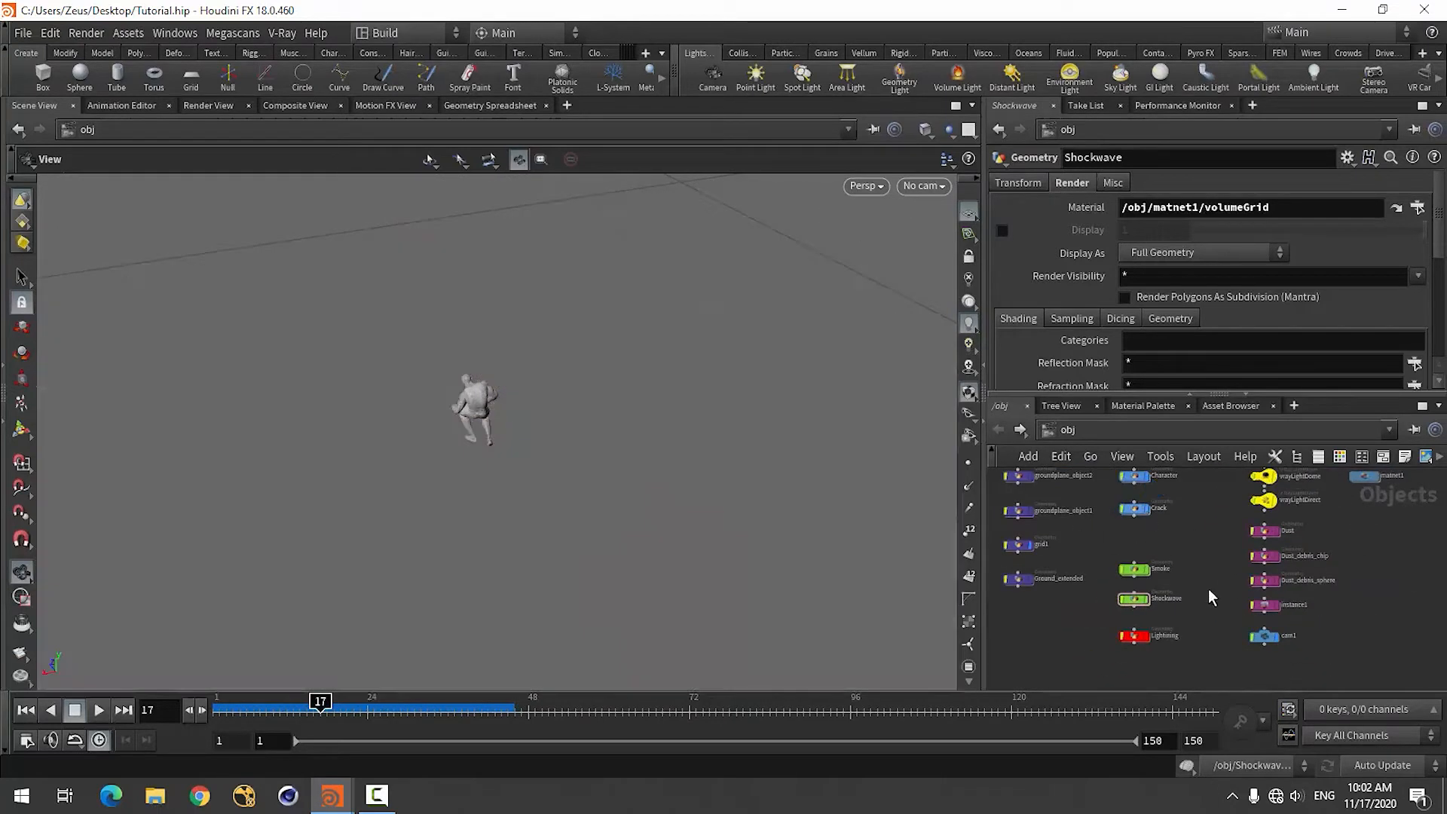
Add a new Geometry object to the object network and go inside it.
{"action": "scroll", "coordinate": [1068, 604], "scroll_direction": "down", "scroll_amount": 3}
{"action": "left_click_drag", "start_coordinate": [371, 472], "coordinate": [575, 543]}
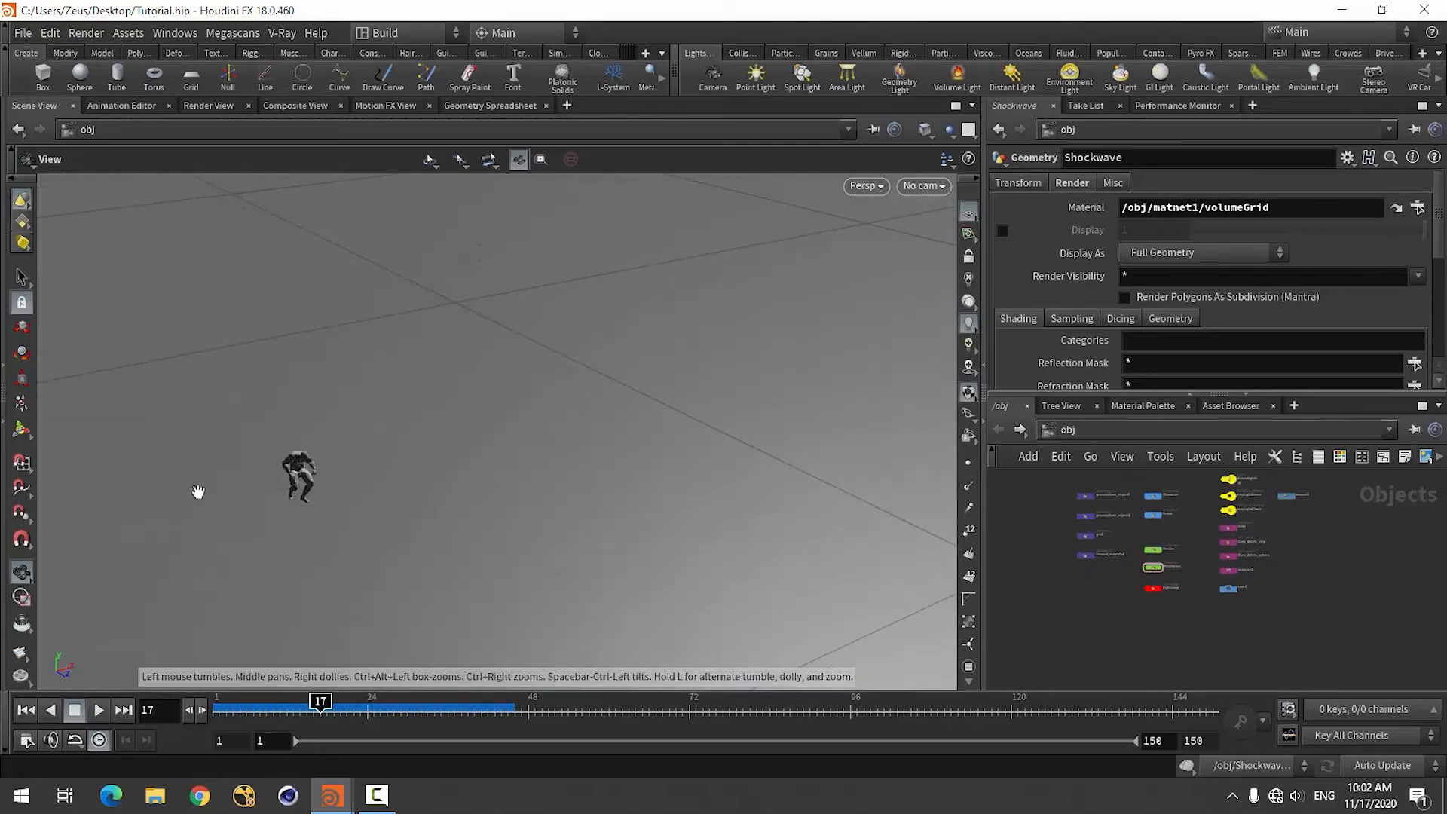
{"action": "middle_click_drag", "start_coordinate": [197, 491], "coordinate": [396, 463]}
{"action": "right_click_drag", "start_coordinate": [511, 487], "coordinate": [531, 514]}
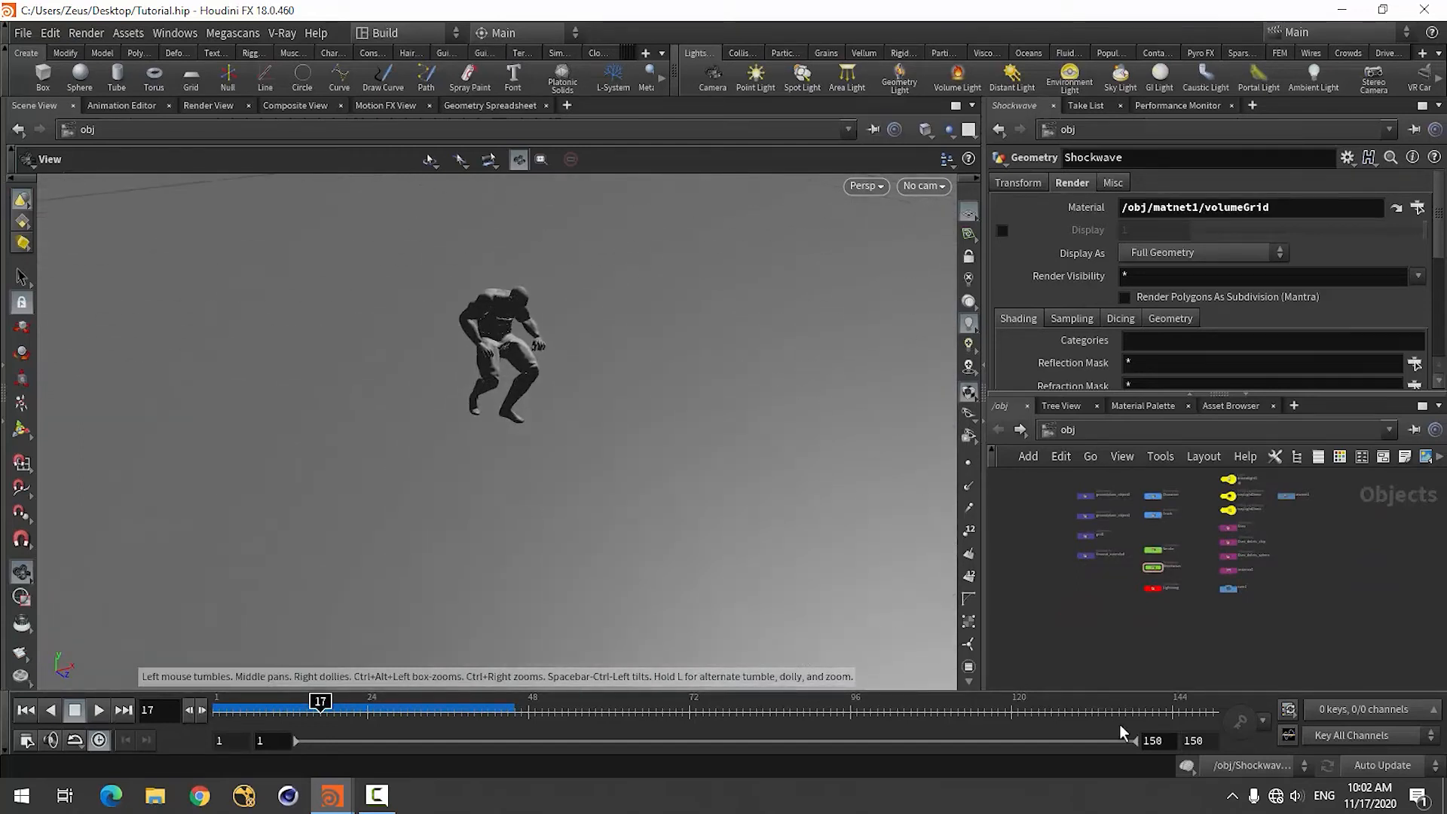
{"action": "scroll", "coordinate": [1091, 620], "scroll_direction": "up", "scroll_amount": 3}
{"action": "key", "text": "Tab"}
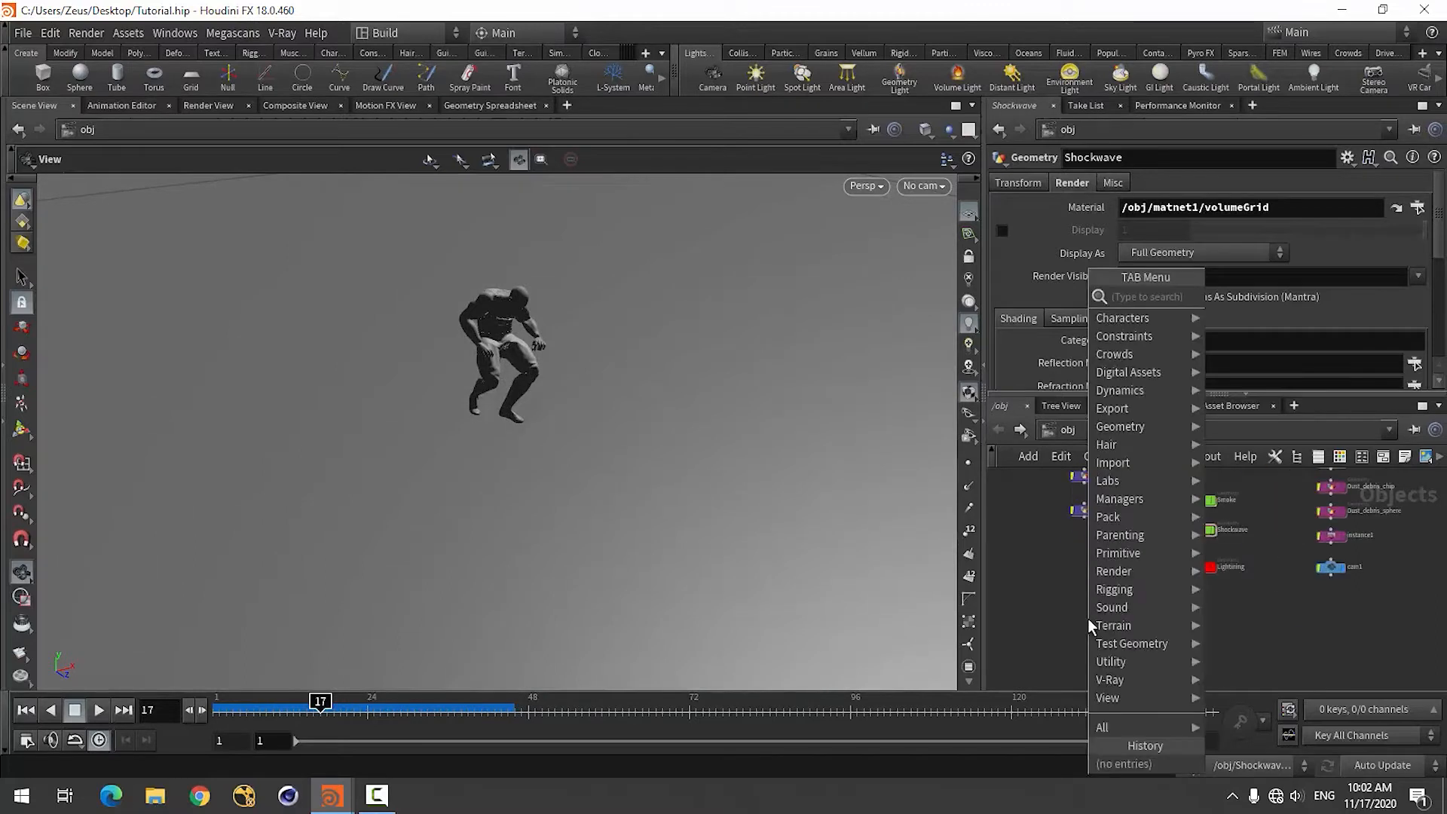
{"action": "type", "text": "geo"}
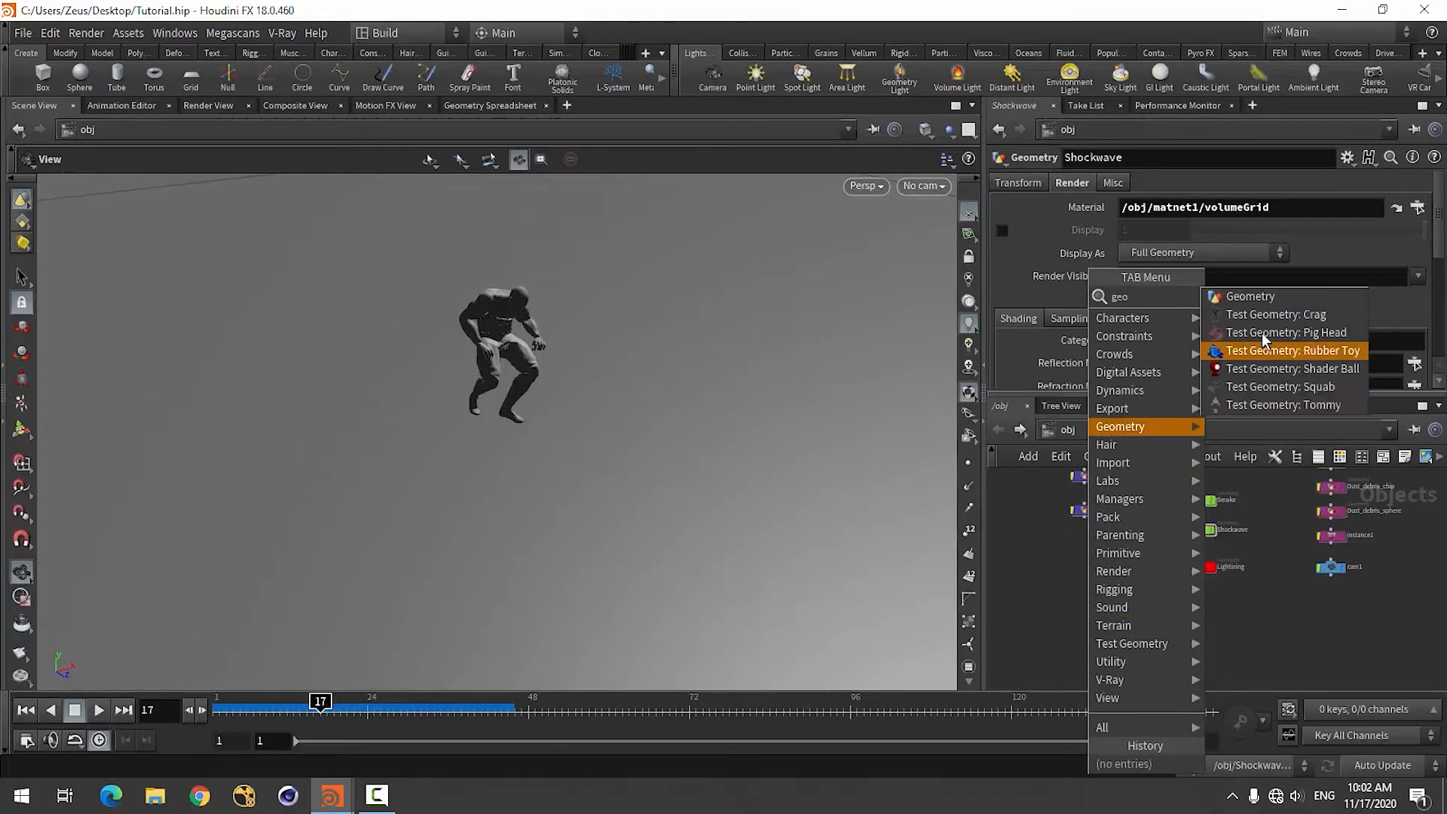
{"action": "left_click", "coordinate": [1265, 302]}
{"action": "left_click", "coordinate": [1105, 608]}
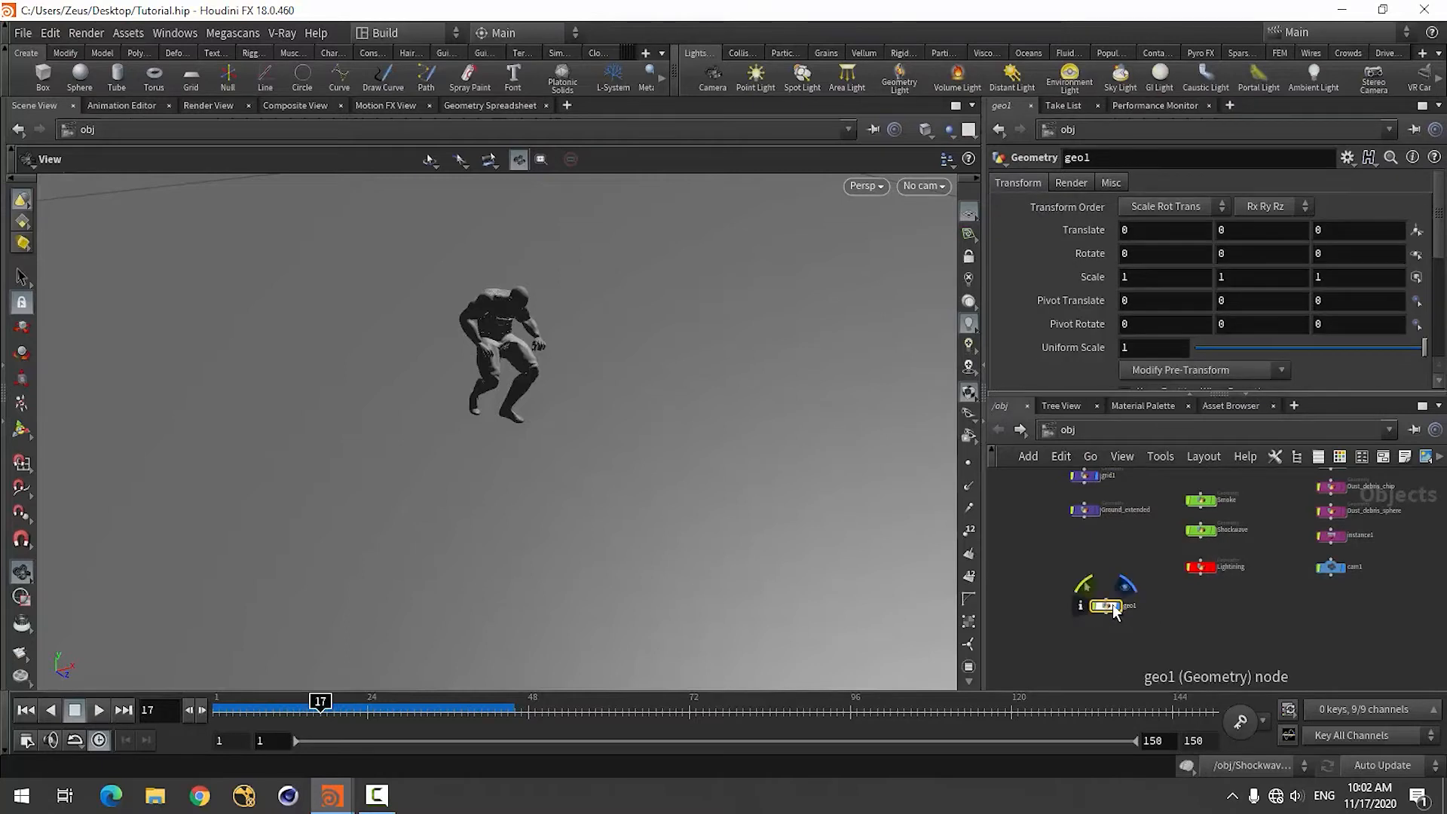
{"action": "double_click", "coordinate": [1098, 611]}
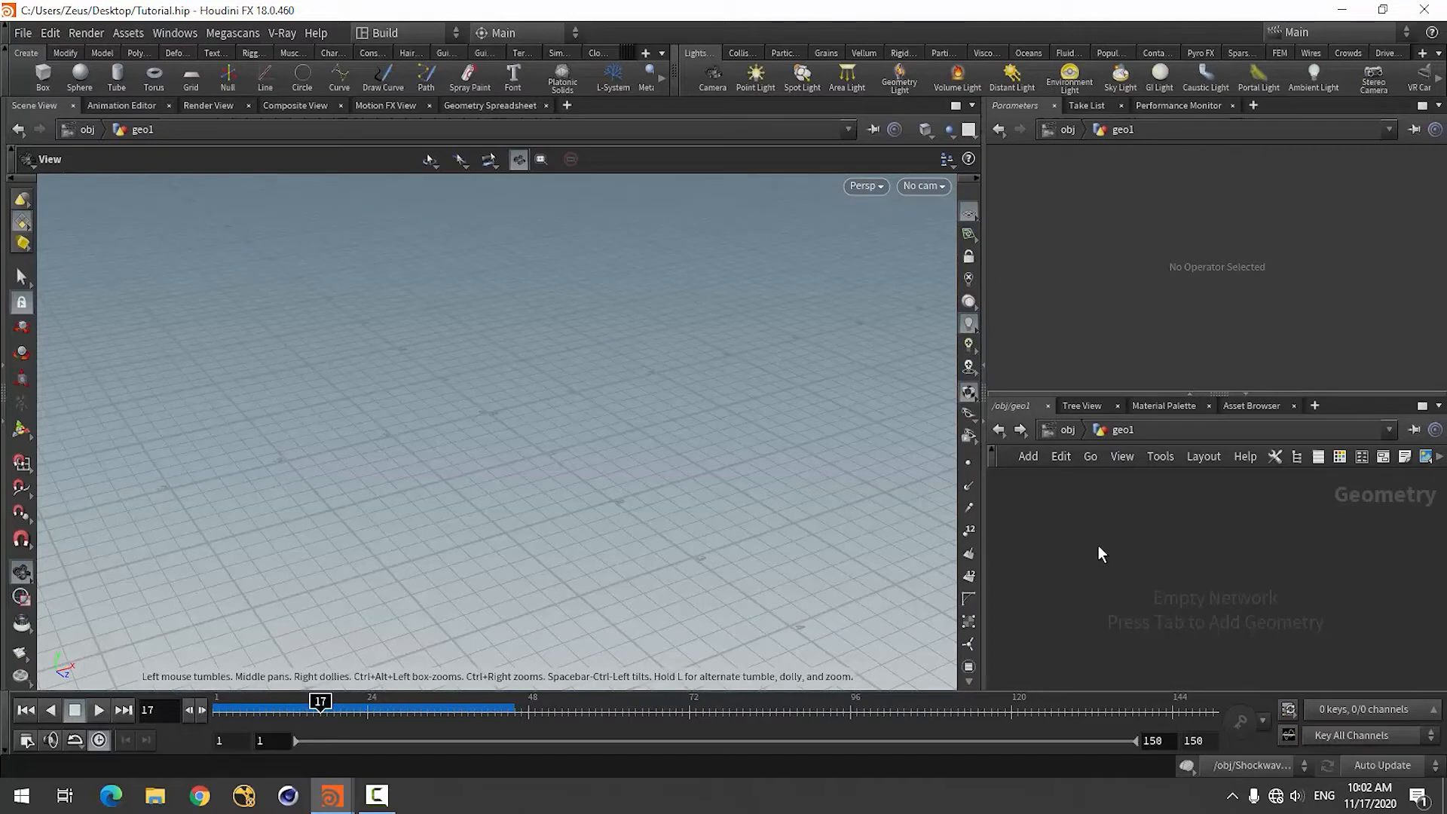
Add a File Cache node to the empty geometry network.
{"action": "key", "text": "Tab"}
{"action": "type", "text": "file"}
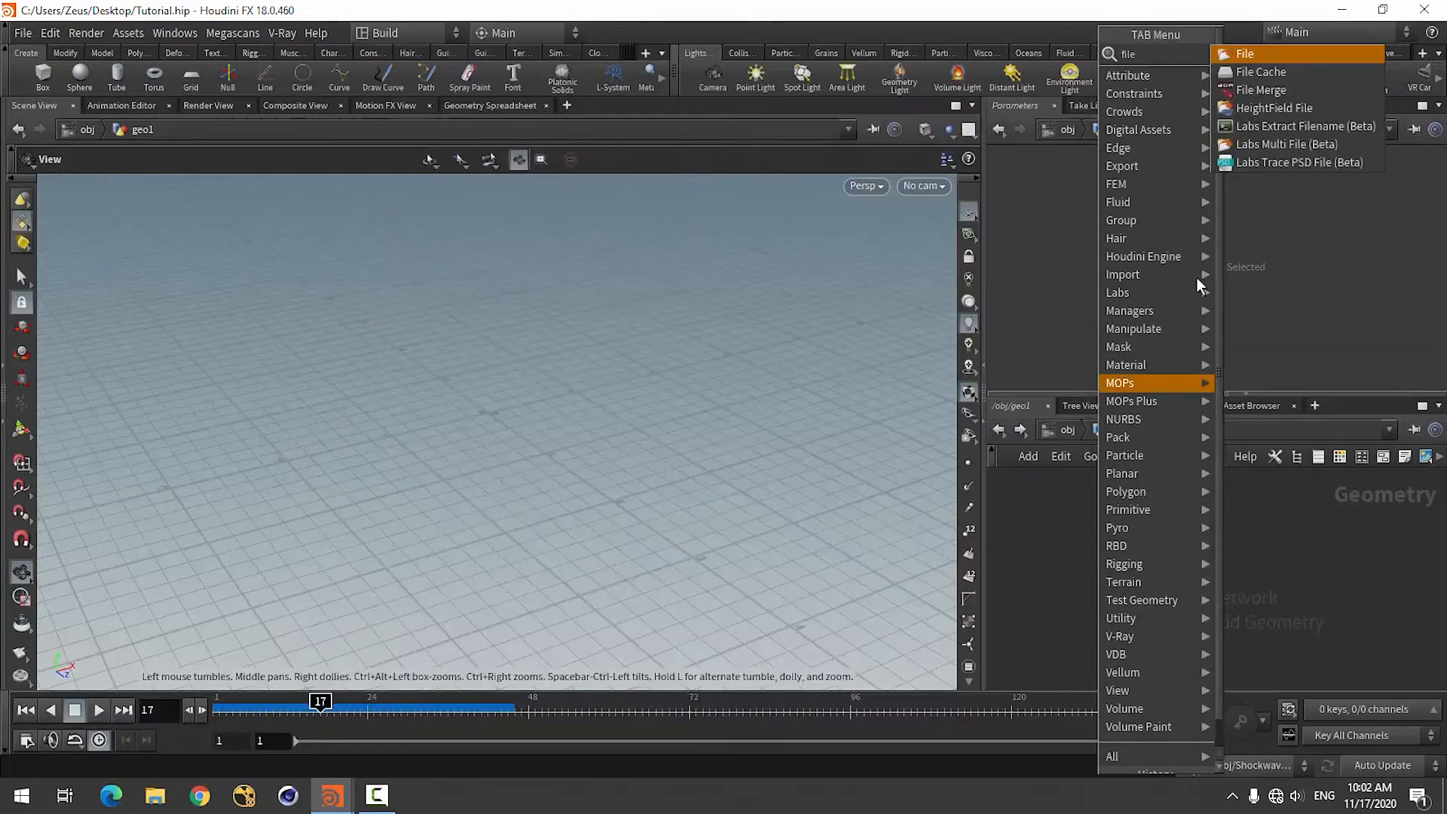
{"action": "left_click", "coordinate": [1250, 72]}
{"action": "left_click", "coordinate": [1124, 541]}
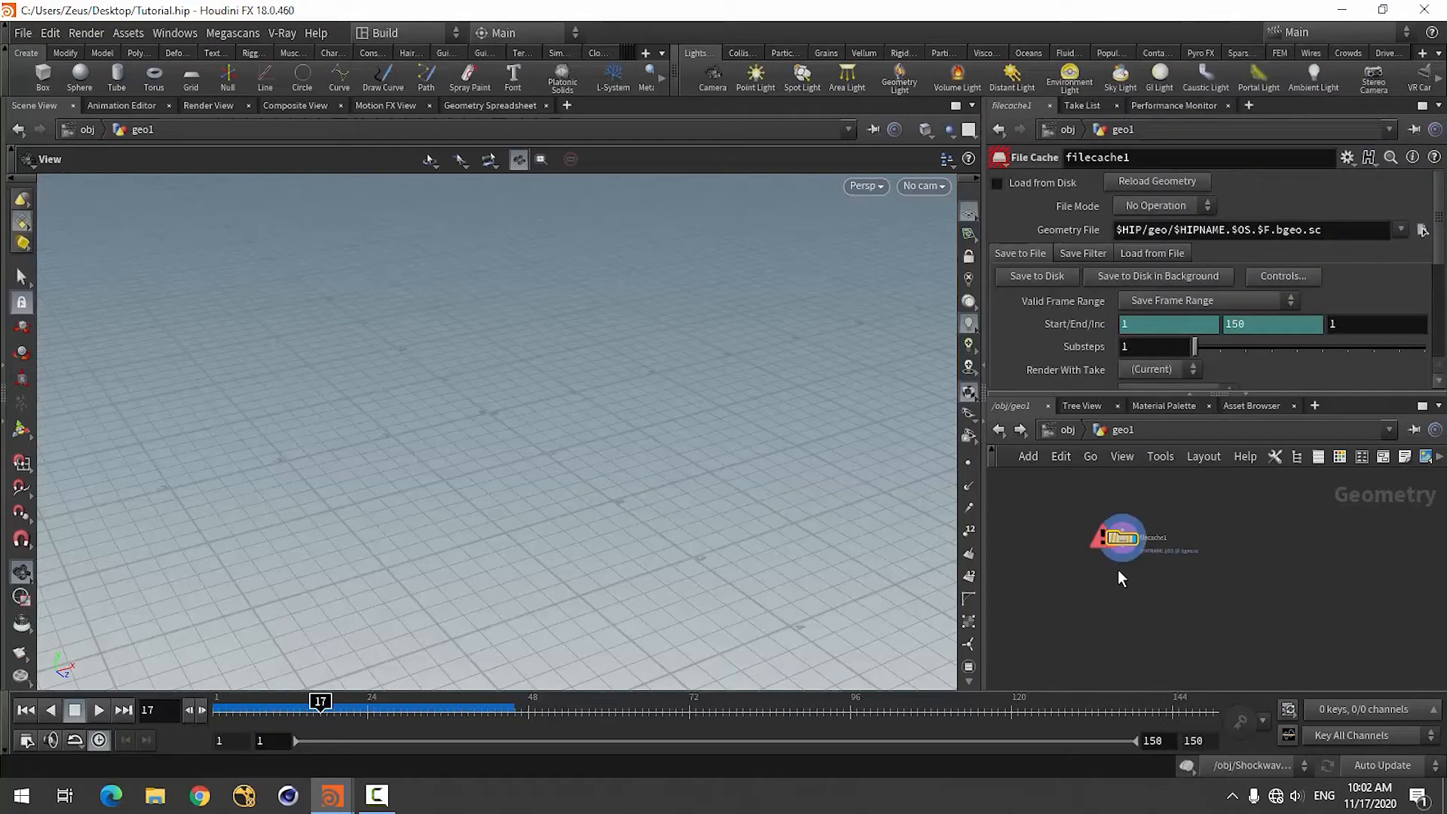
Set the File Cache to load from disk, using the sequence D:/Debris.$F.bgeo.sc as its geometry file.
{"action": "left_click", "coordinate": [999, 182]}
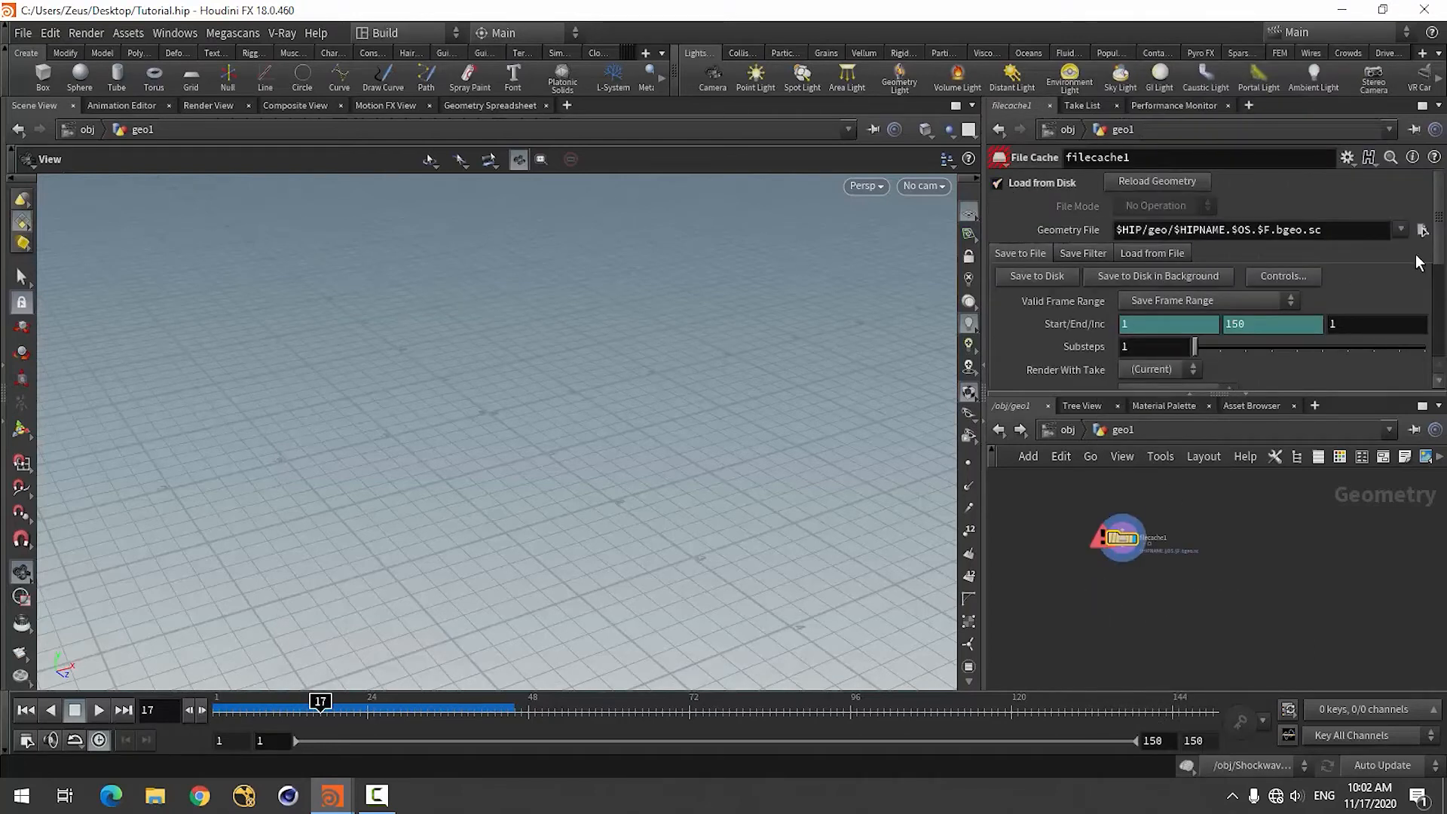
{"action": "left_click", "coordinate": [1422, 230]}
{"action": "left_click", "coordinate": [793, 171]}
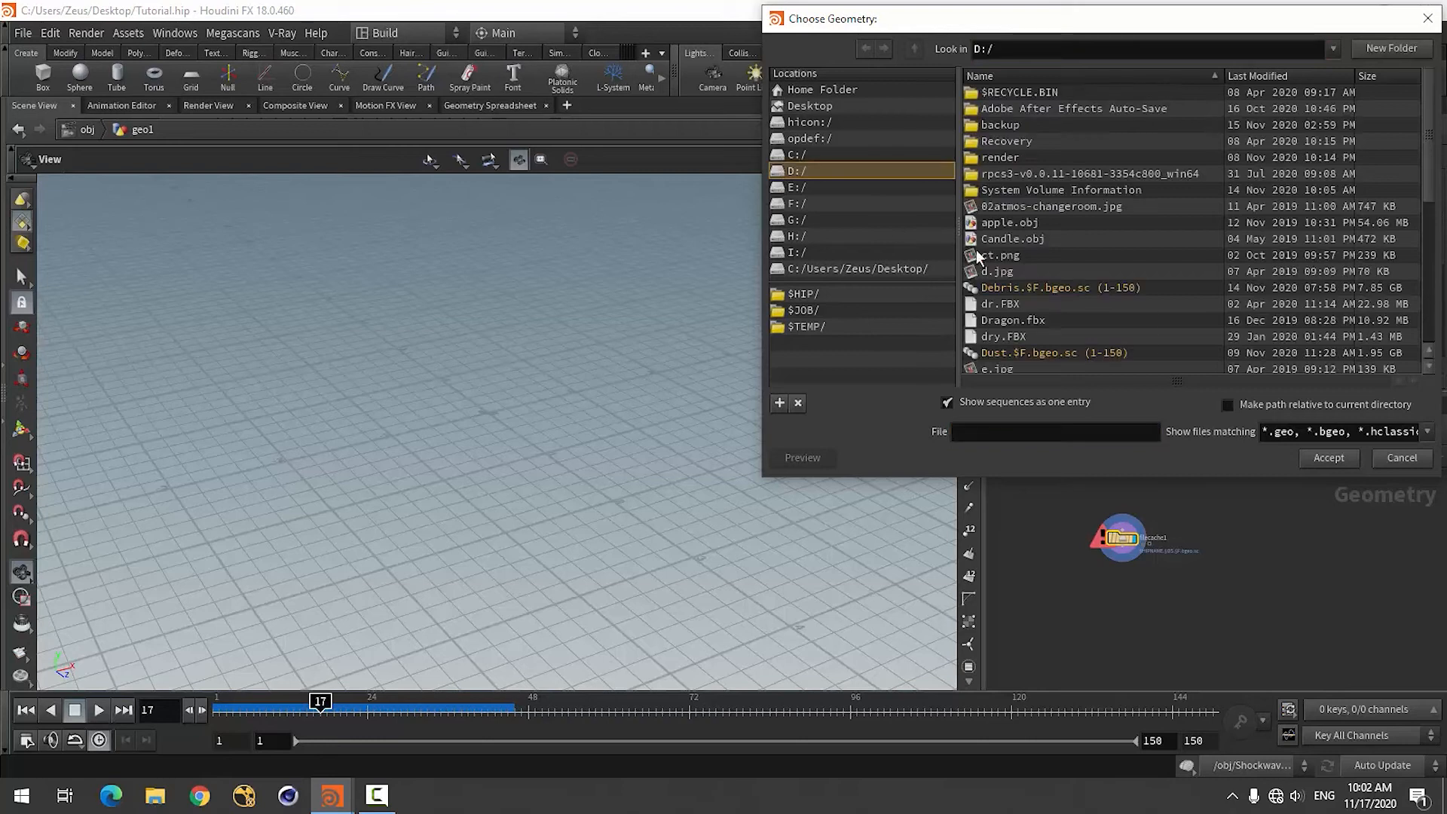
{"action": "scroll", "coordinate": [1106, 239], "scroll_direction": "down", "scroll_amount": 1}
{"action": "left_click", "coordinate": [1097, 255]}
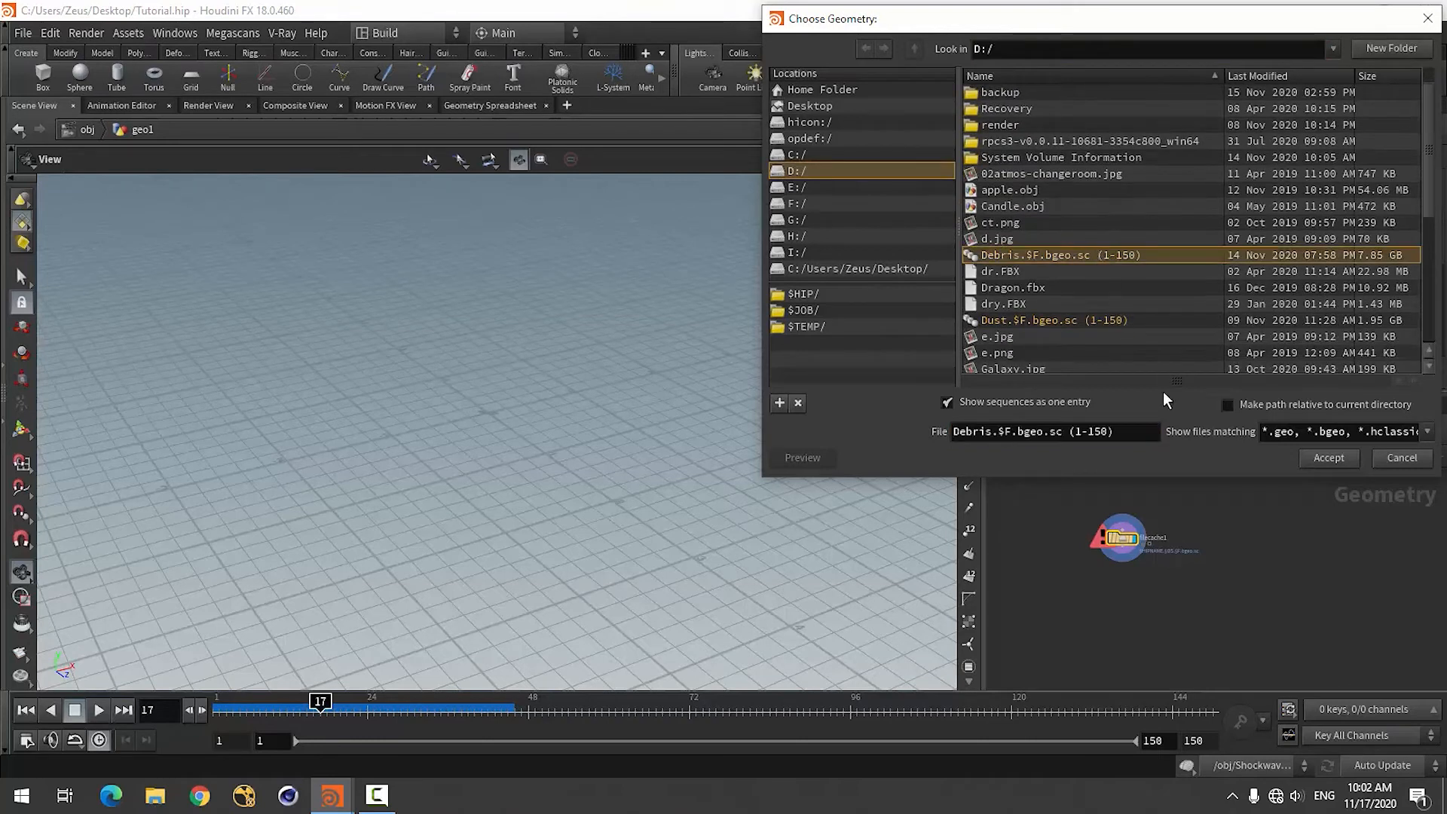
{"action": "left_click", "coordinate": [1329, 459]}
Review the loaded debris in the viewport and scrub its animation to frame 15.
{"action": "left_click_drag", "start_coordinate": [377, 490], "coordinate": [420, 501]}
{"action": "scroll", "coordinate": [430, 495], "scroll_direction": "down", "scroll_amount": 8}
{"action": "scroll", "coordinate": [460, 523], "scroll_direction": "up", "scroll_amount": 3}
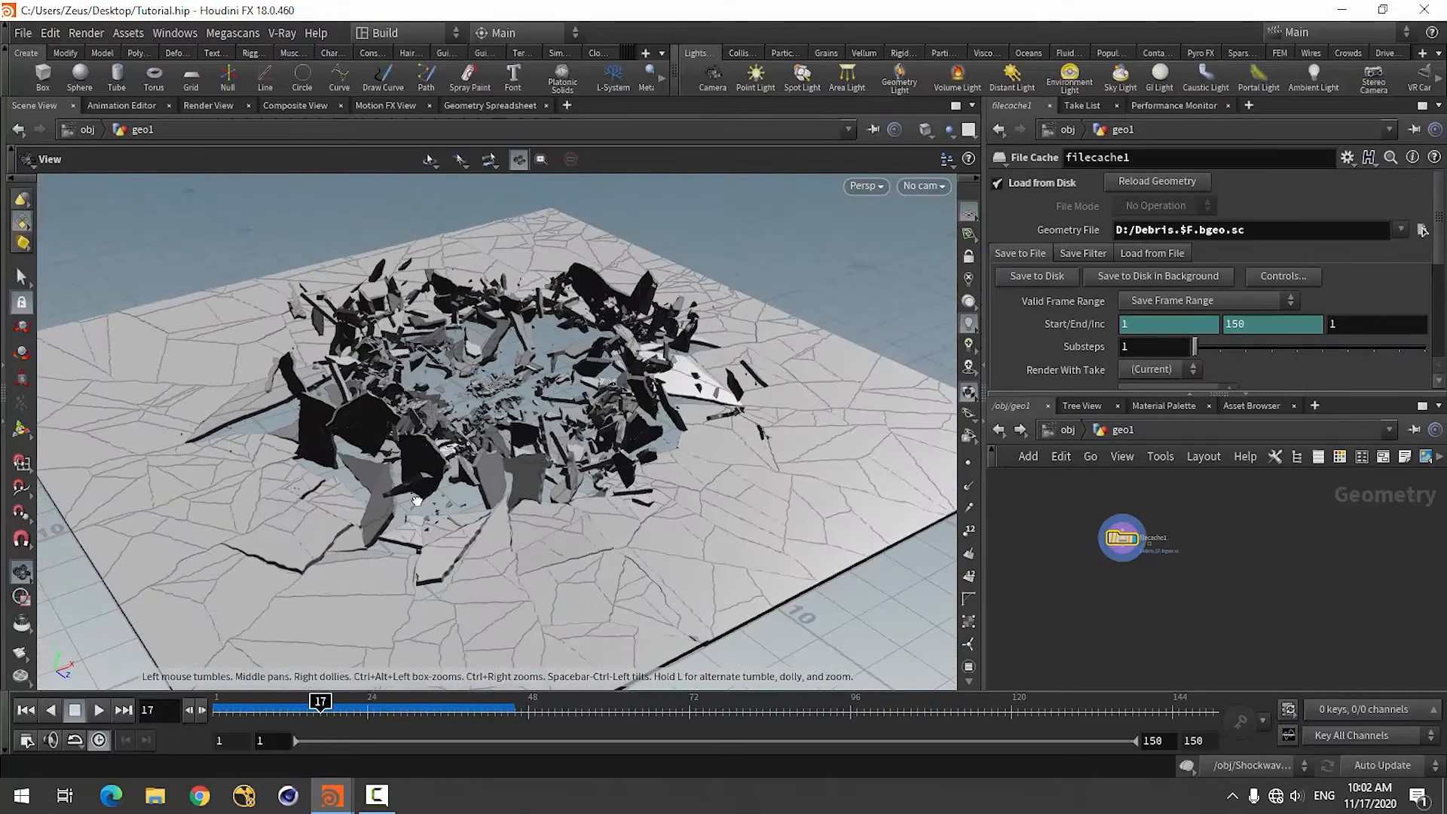
{"action": "left_click", "coordinate": [948, 131]}
{"action": "left_click", "coordinate": [984, 185]}
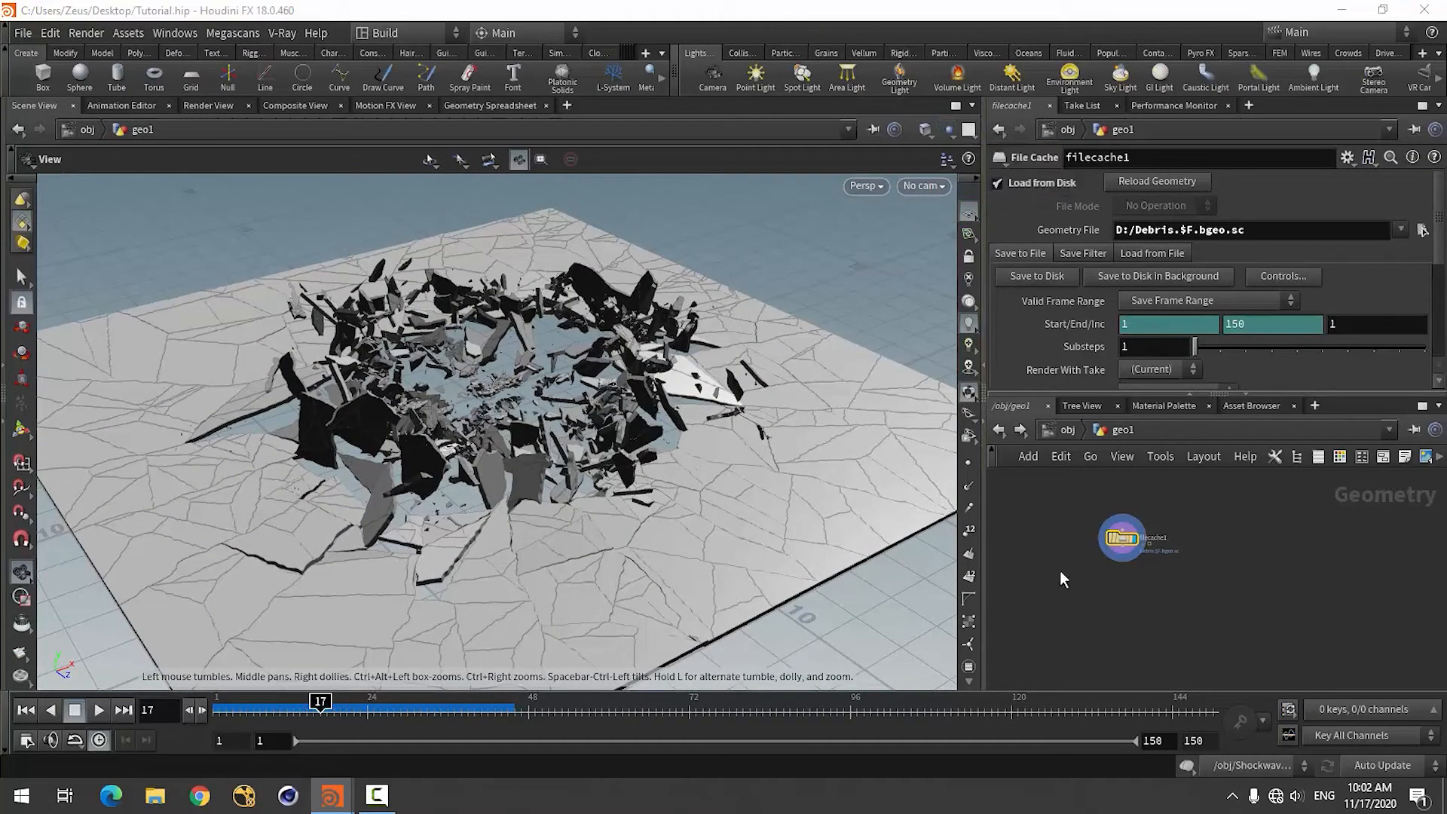
{"action": "left_click_drag", "start_coordinate": [370, 550], "coordinate": [331, 588]}
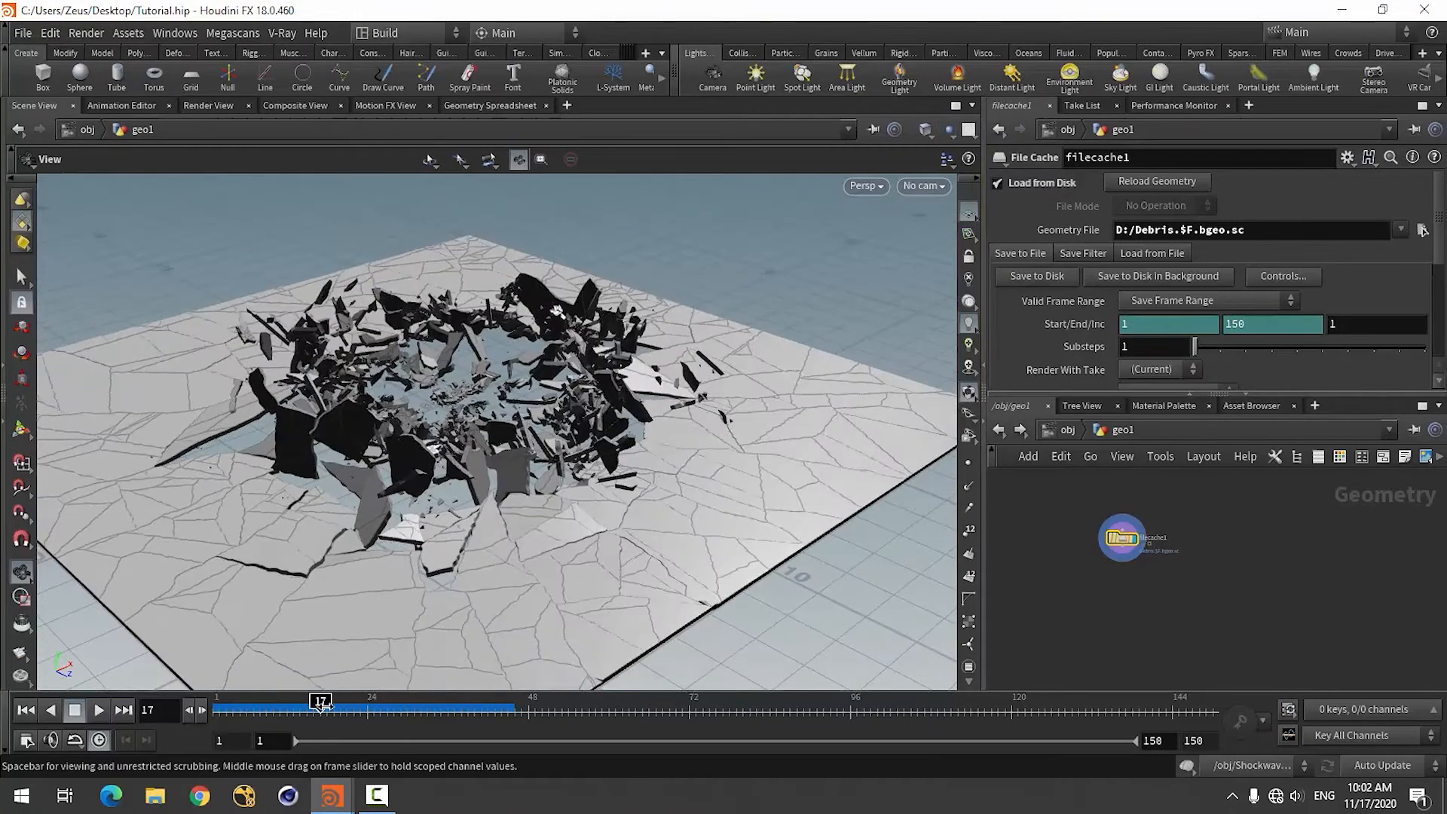
{"action": "left_click_drag", "start_coordinate": [376, 707], "coordinate": [306, 700]}
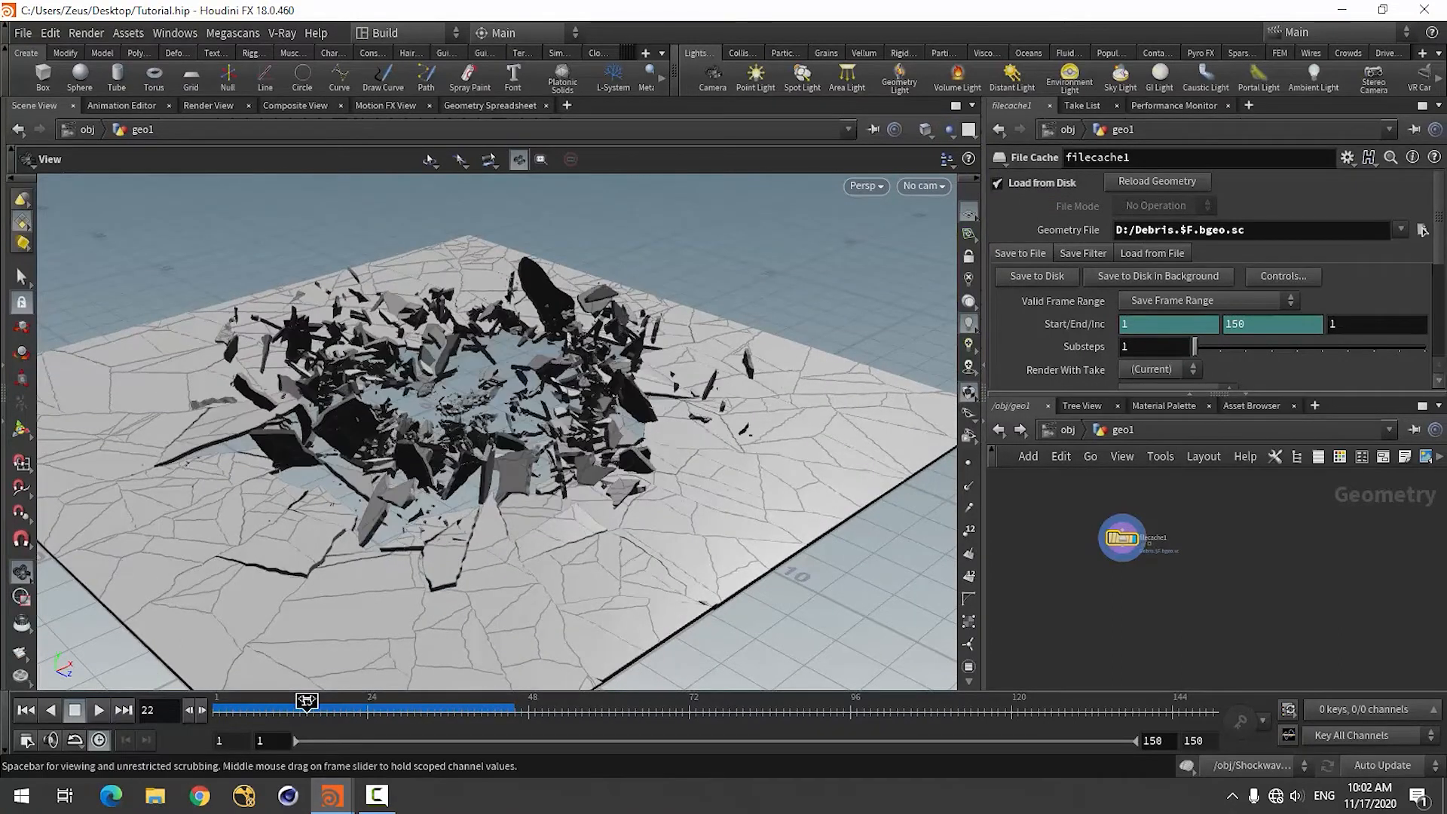
Examine the fractured ground pieces and their inside faces up close and from several angles.
{"action": "scroll", "coordinate": [399, 494], "scroll_direction": "up", "scroll_amount": 6}
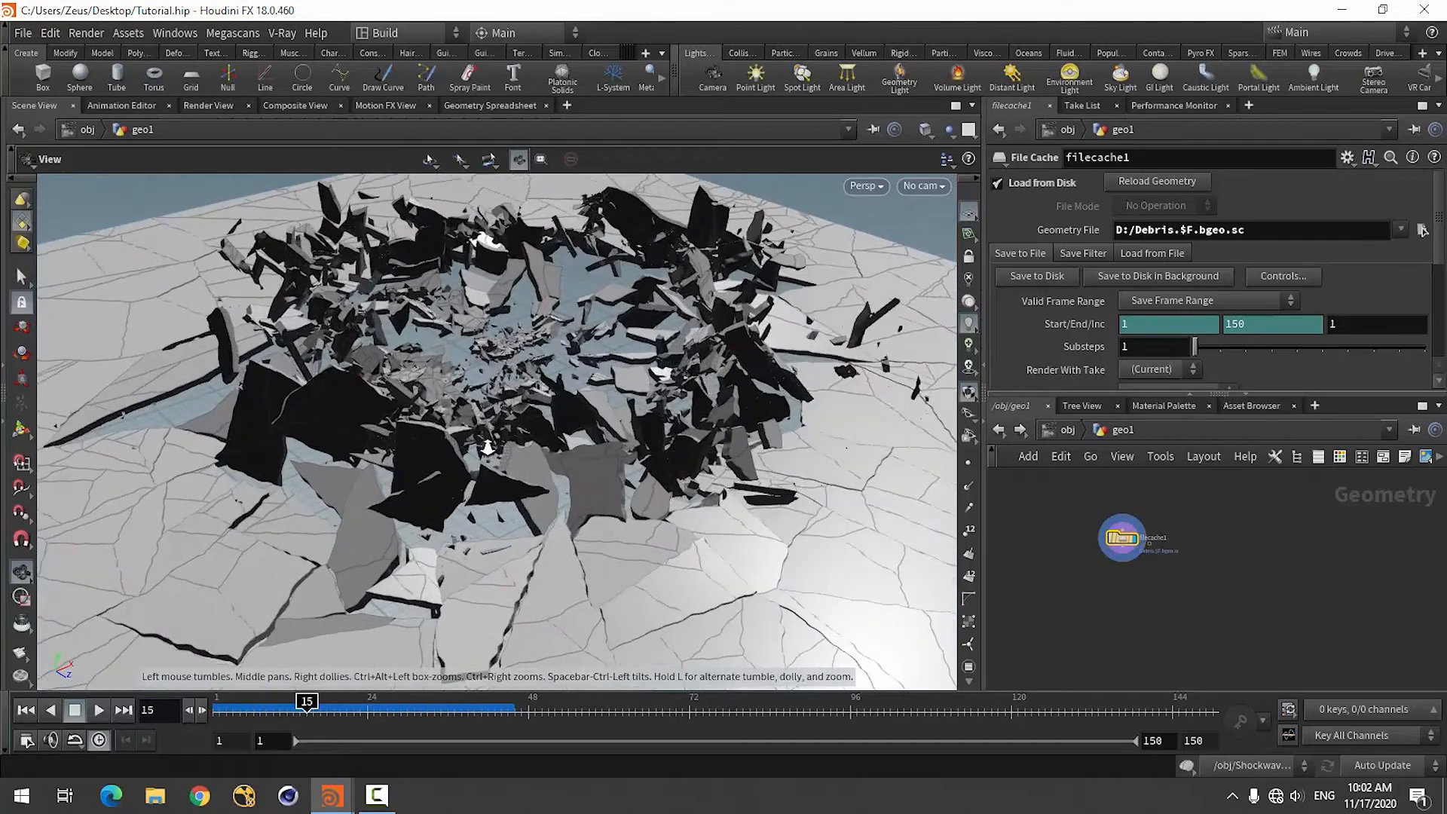
{"action": "left_click_drag", "start_coordinate": [388, 491], "coordinate": [475, 421]}
{"action": "scroll", "coordinate": [468, 455], "scroll_direction": "up", "scroll_amount": 4}
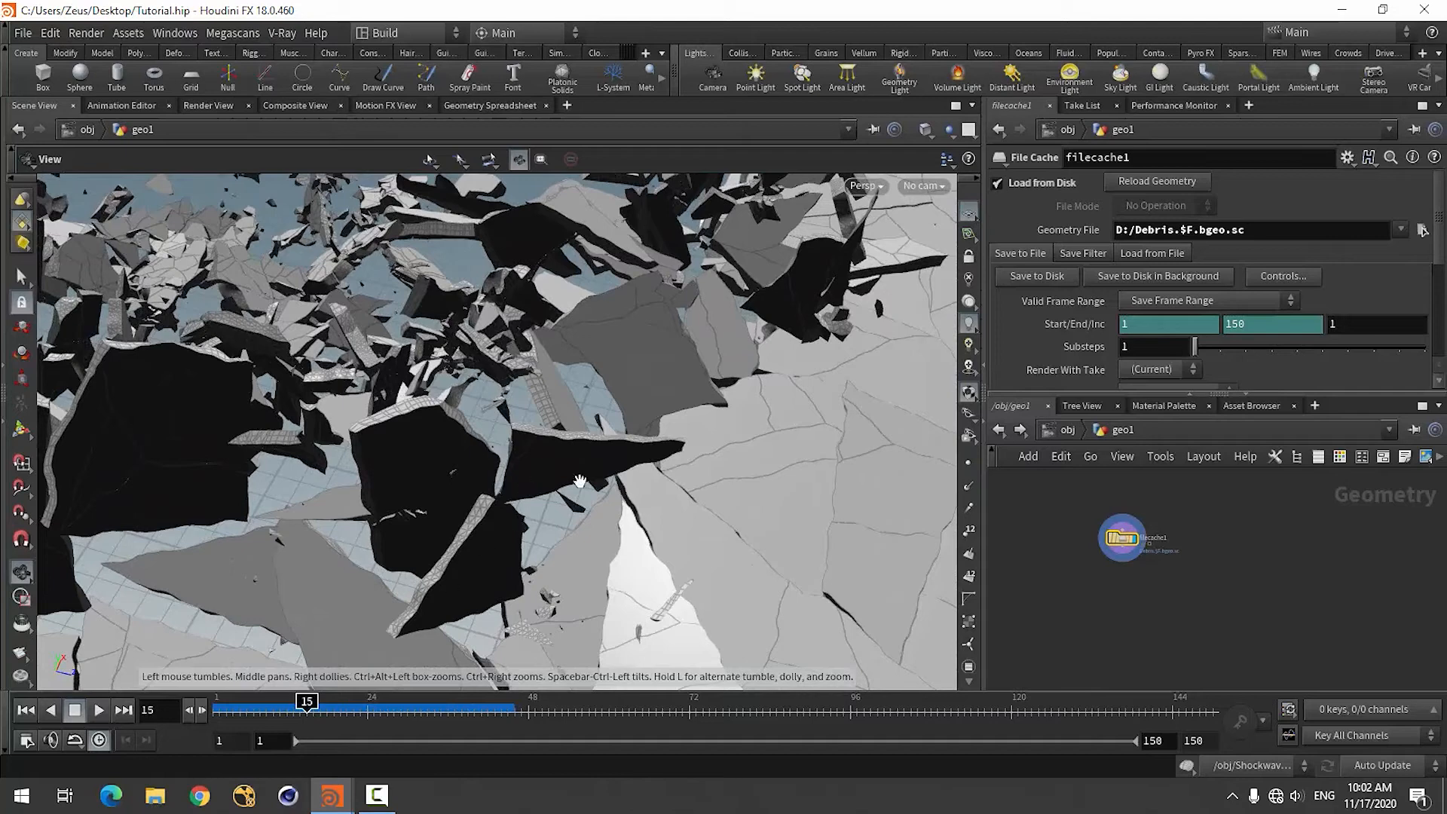
{"action": "left_click_drag", "start_coordinate": [606, 491], "coordinate": [592, 450]}
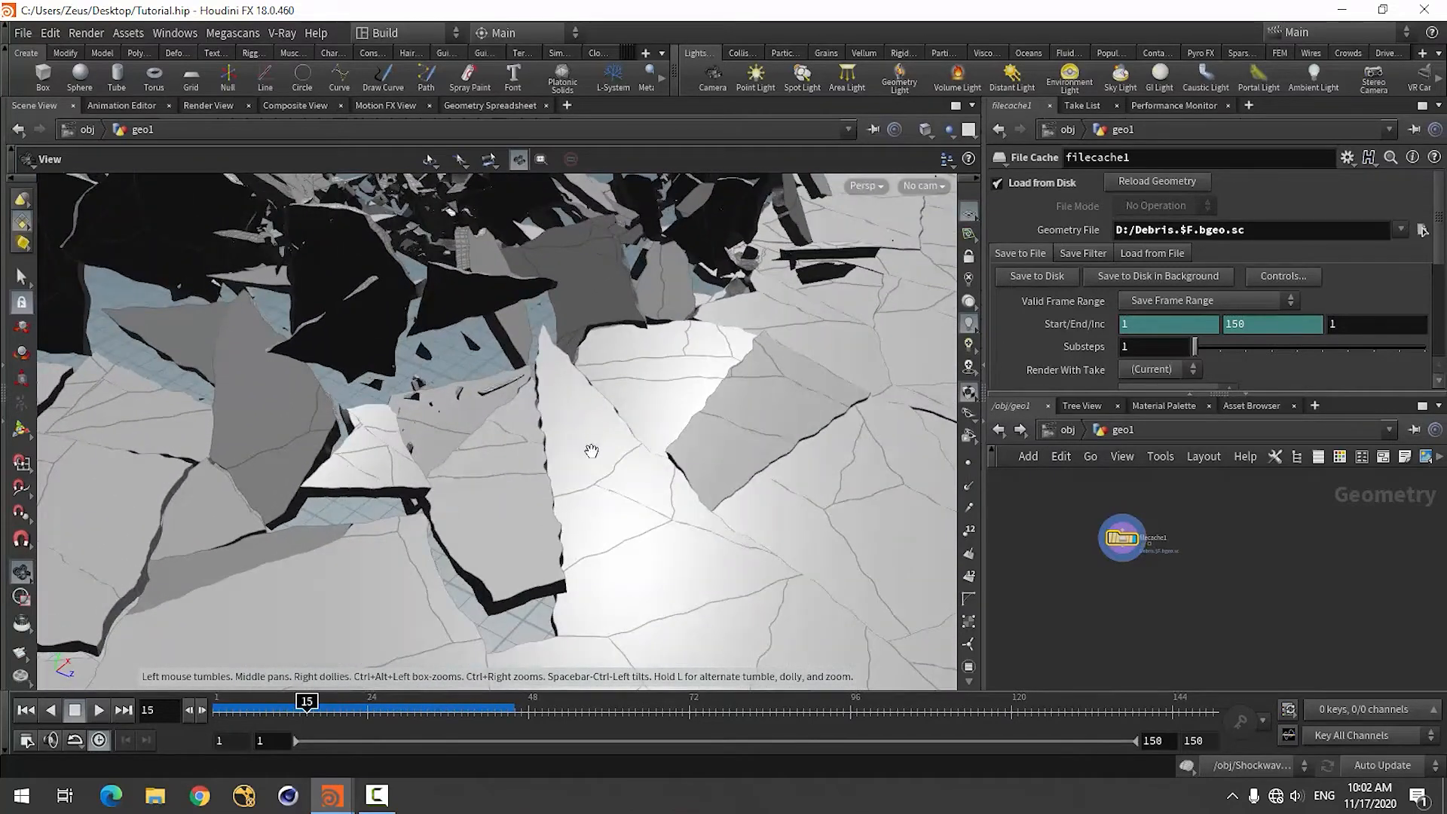
{"action": "right_click_drag", "start_coordinate": [789, 480], "coordinate": [606, 507]}
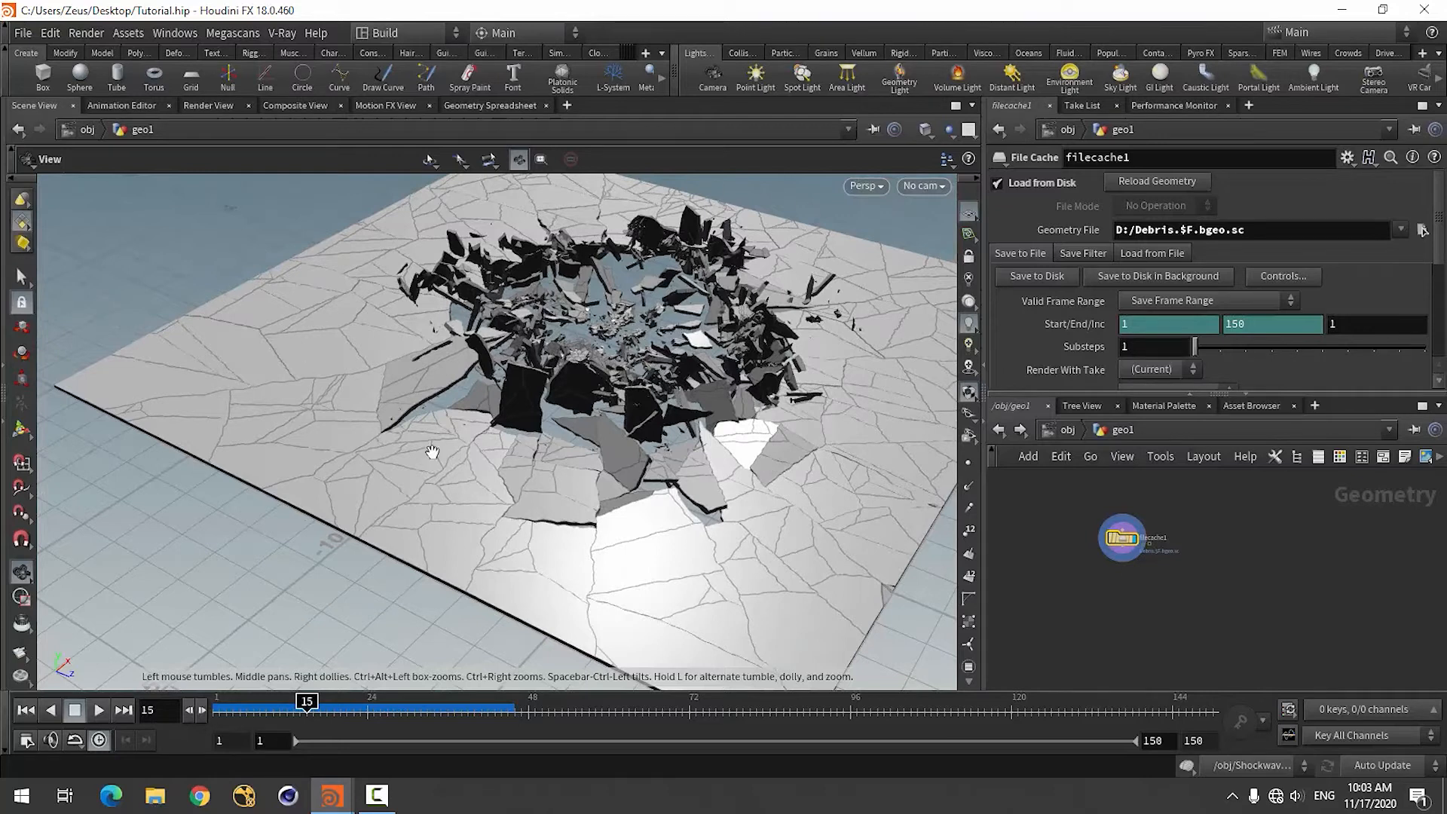
{"action": "right_click_drag", "start_coordinate": [588, 460], "coordinate": [681, 468]}
{"action": "left_click_drag", "start_coordinate": [681, 468], "coordinate": [640, 486]}
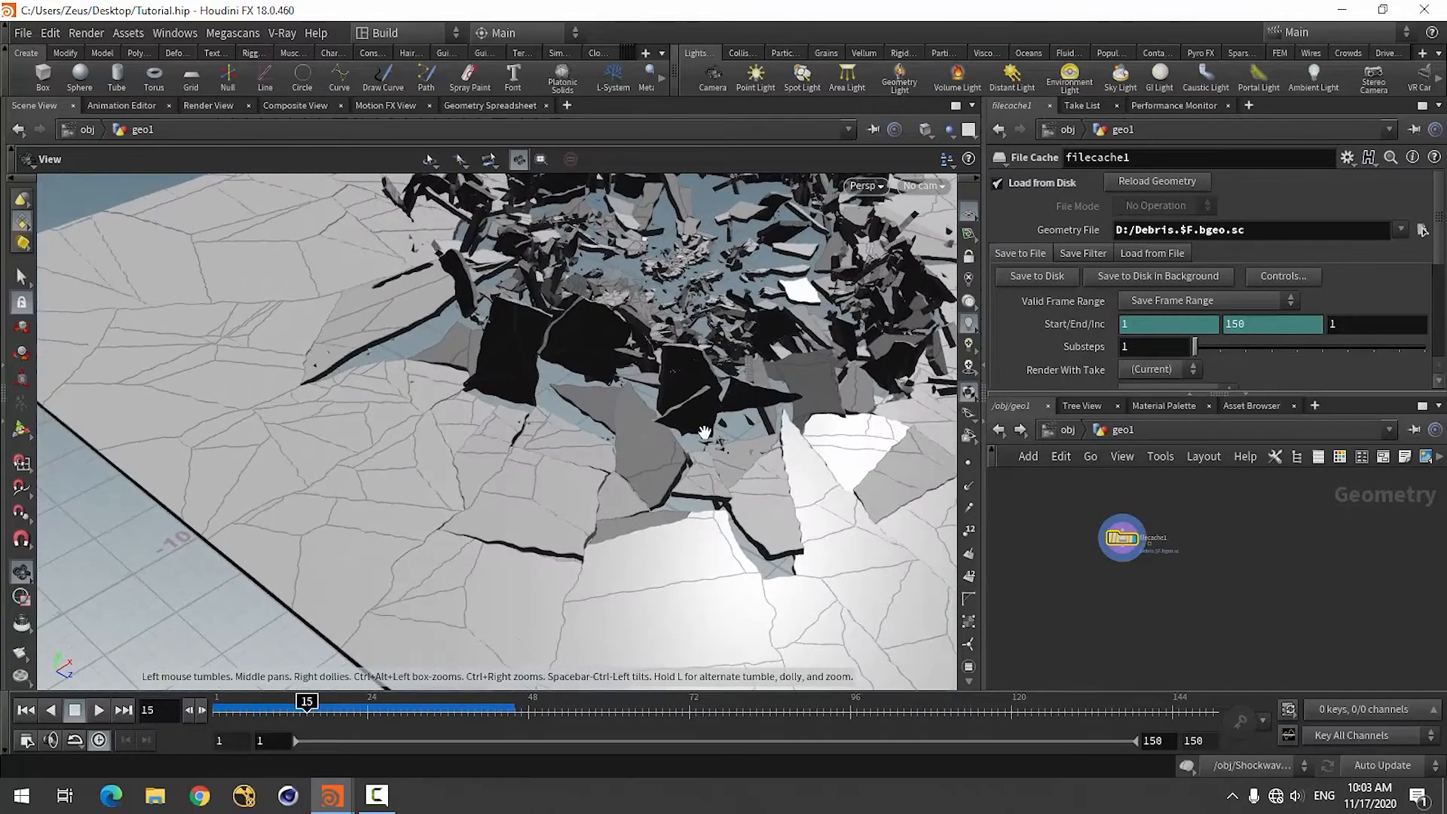
{"action": "middle_click_drag", "start_coordinate": [704, 433], "coordinate": [438, 528]}
{"action": "right_click_drag", "start_coordinate": [556, 497], "coordinate": [510, 511]}
{"action": "left_click_drag", "start_coordinate": [480, 537], "coordinate": [408, 539]}
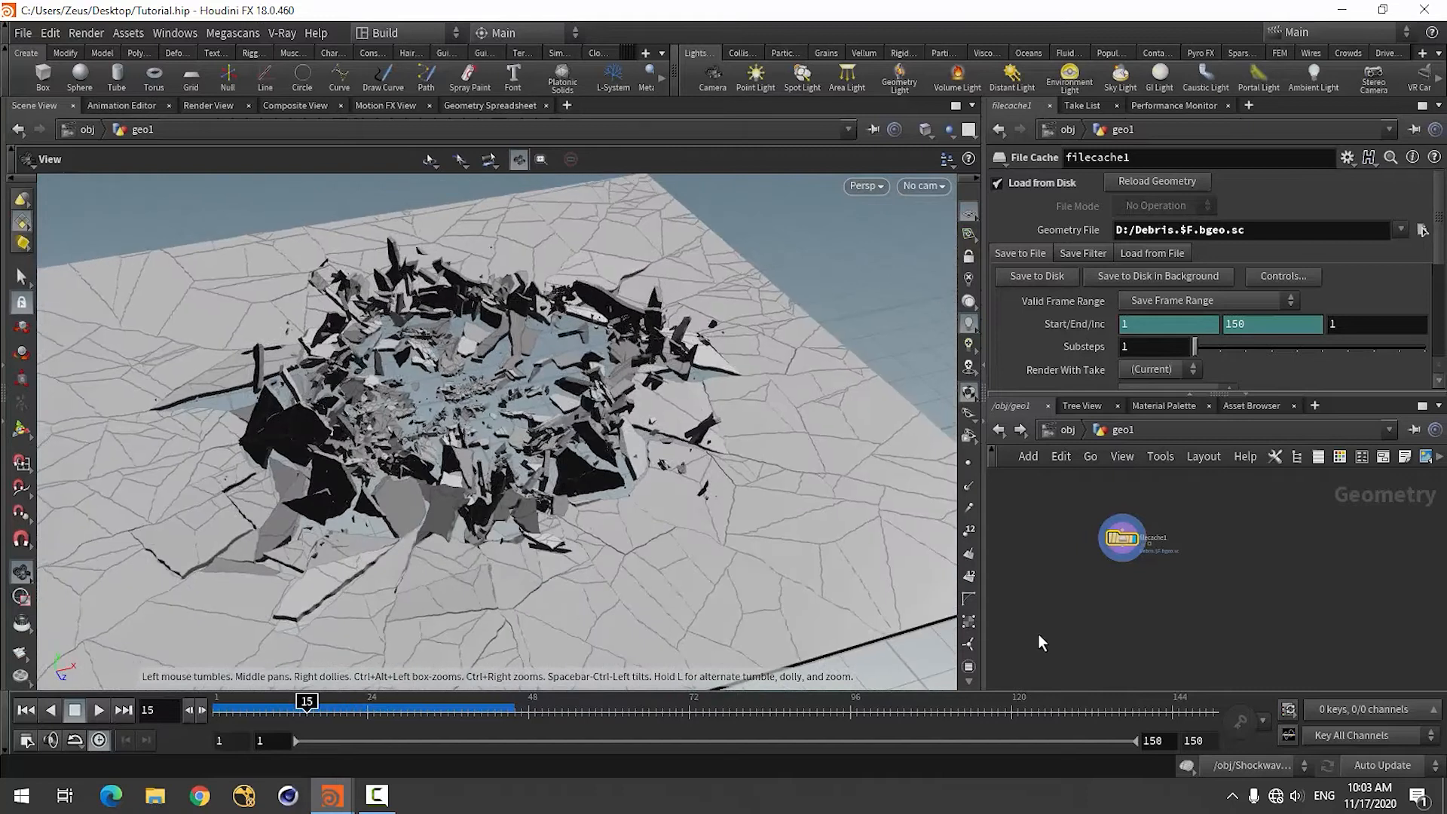
Add a Pyro Source node below the File Cache node.
{"action": "scroll", "coordinate": [1116, 580], "scroll_direction": "up", "scroll_amount": 2}
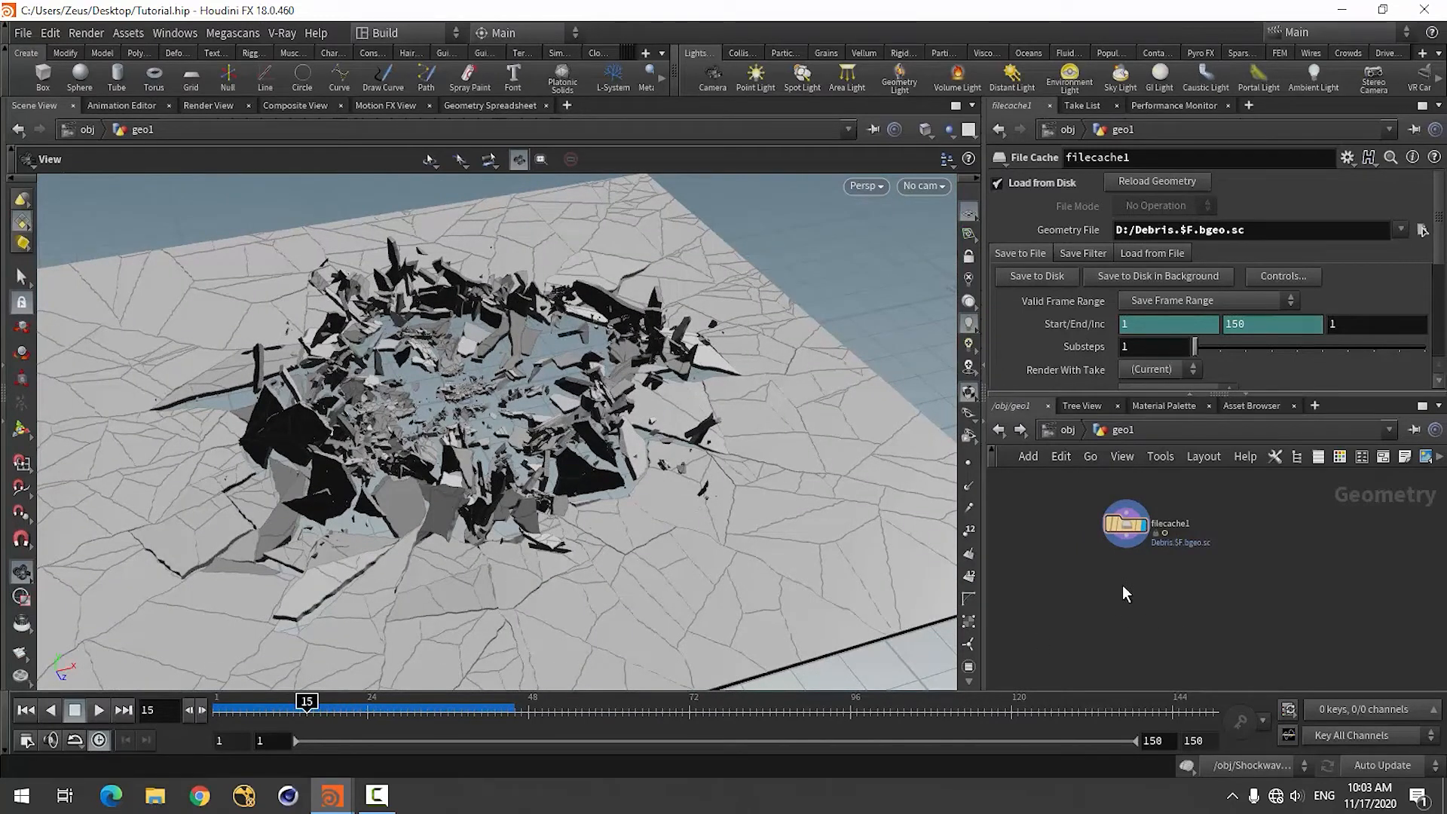
{"action": "key", "text": "Tab"}
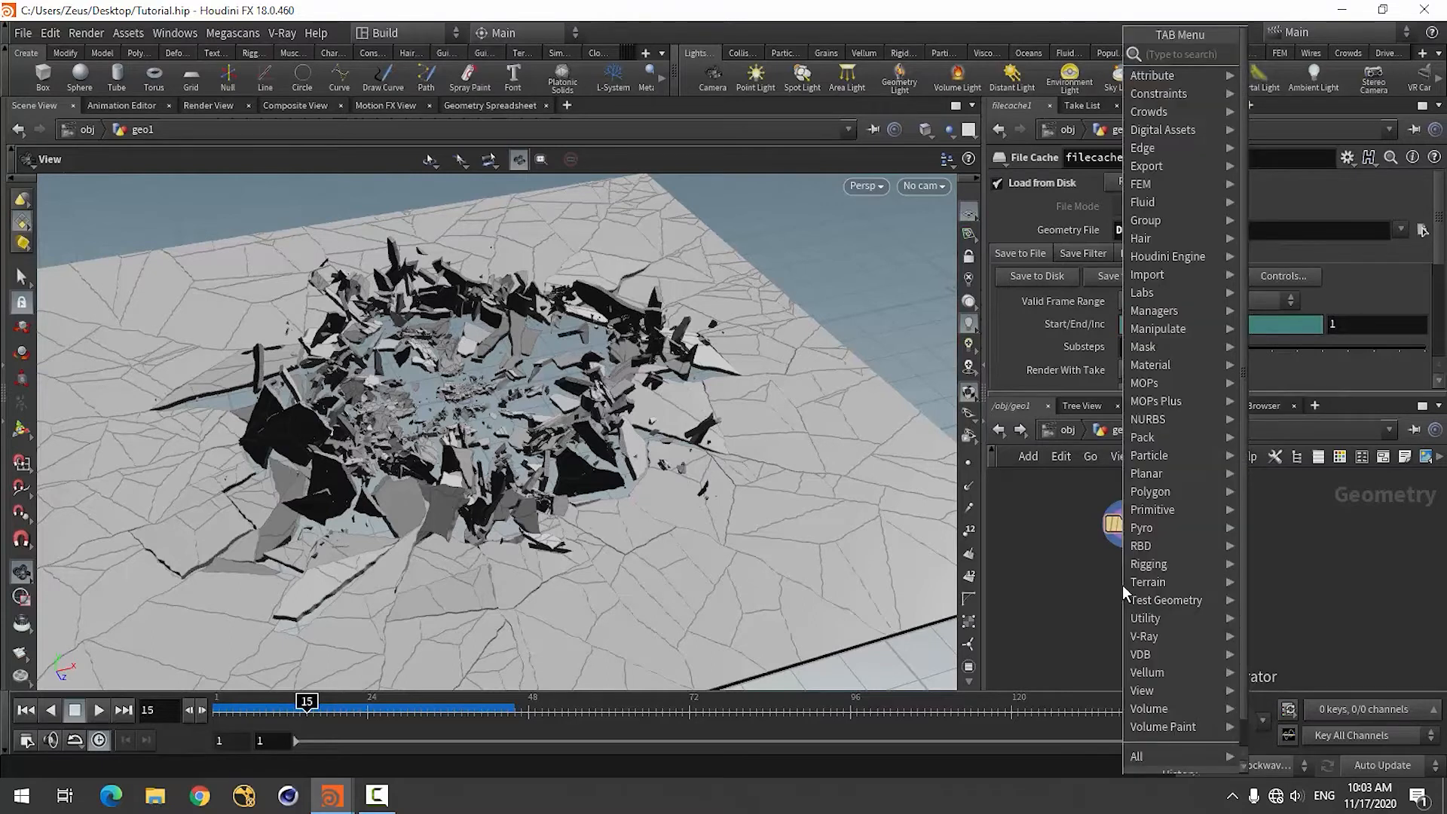
{"action": "type", "text": "pyro"}
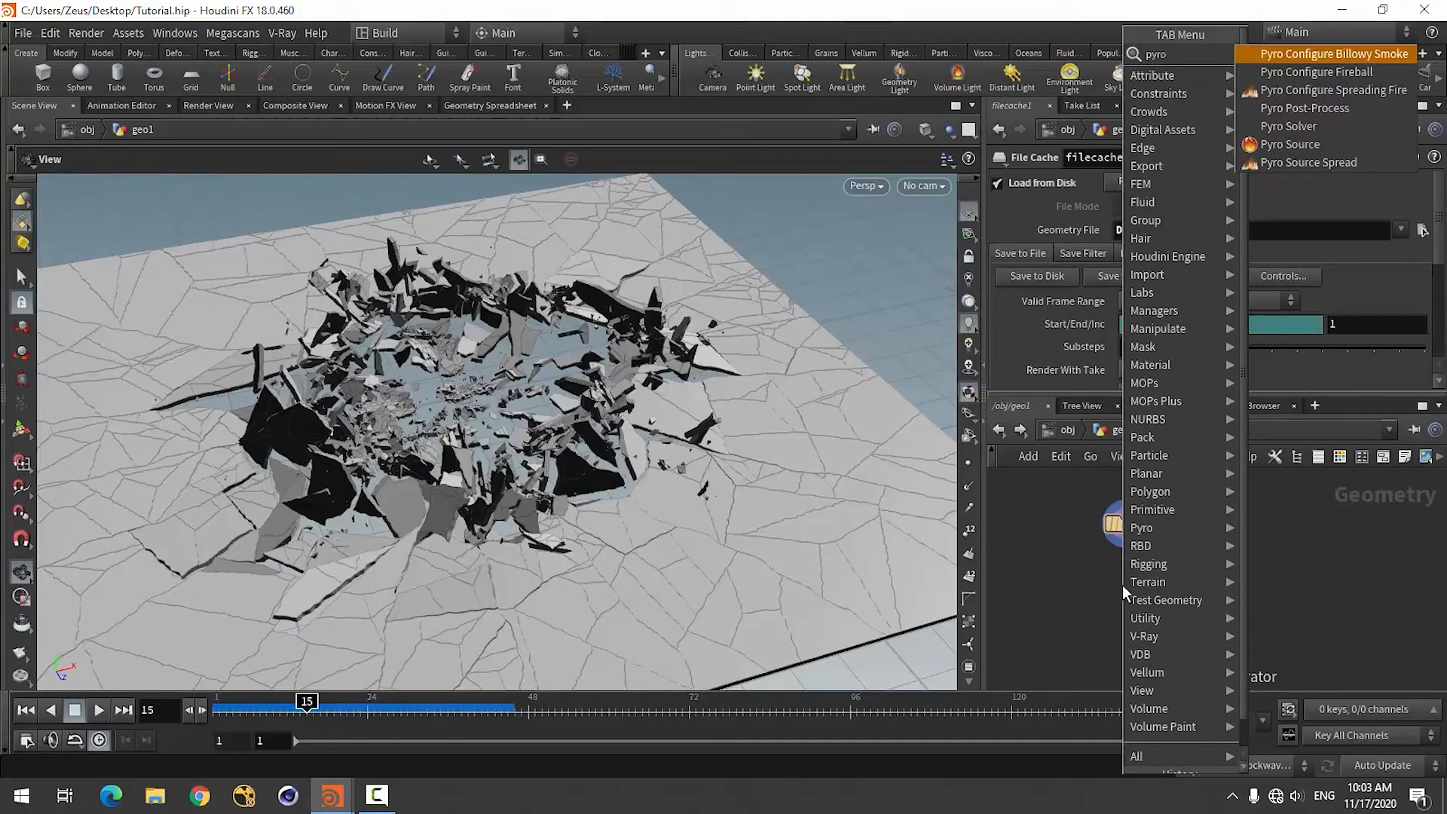
{"action": "left_click", "coordinate": [1290, 146]}
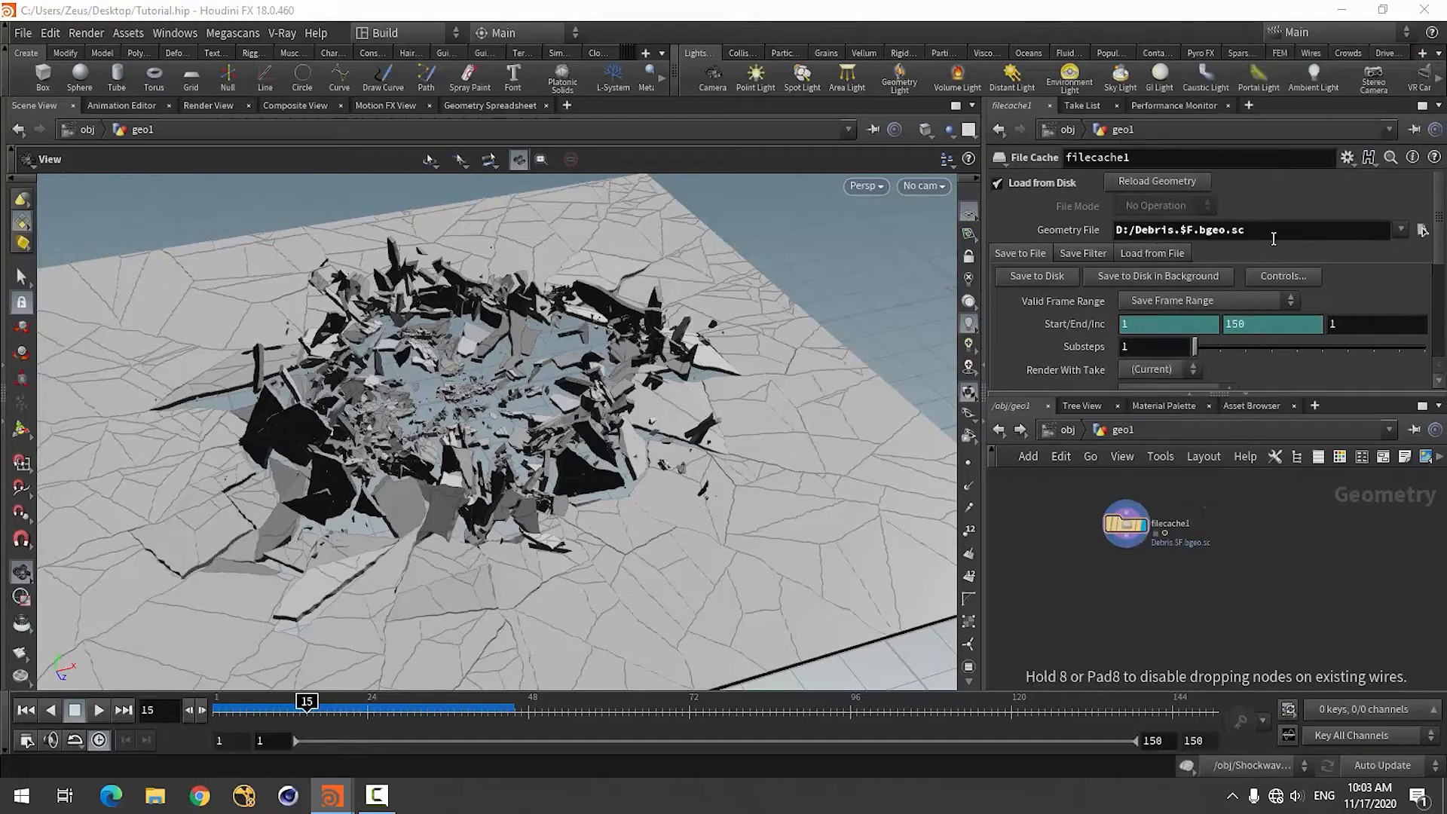
{"action": "left_click", "coordinate": [1132, 608]}
Connect the File Cache output to the first input of the Pyro Source and display the Pyro Source.
{"action": "scroll", "coordinate": [1126, 606], "scroll_direction": "up", "scroll_amount": 2}
{"action": "left_click", "coordinate": [1128, 514]}
{"action": "left_click", "coordinate": [1117, 583]}
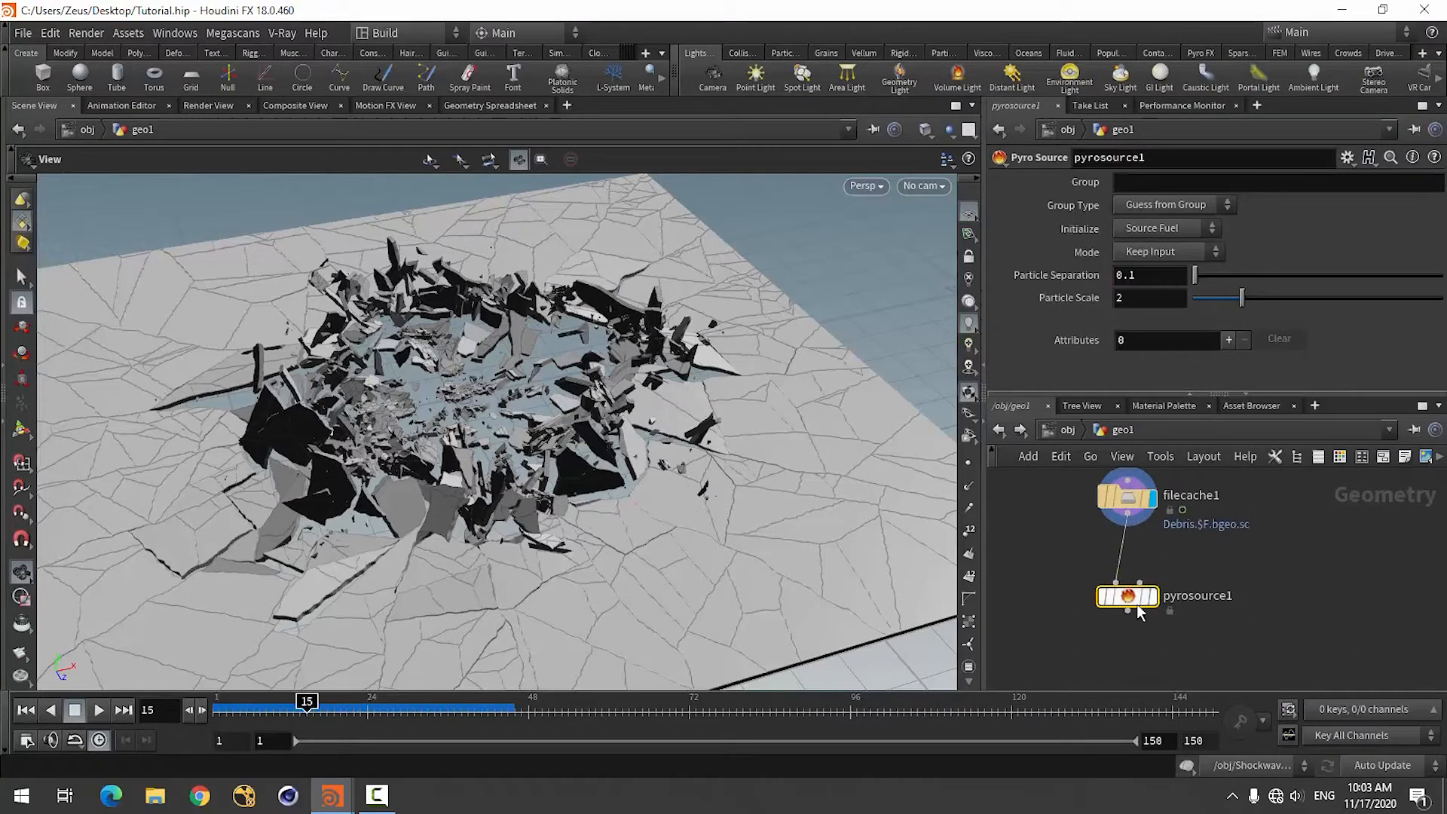
{"action": "left_click", "coordinate": [1153, 596]}
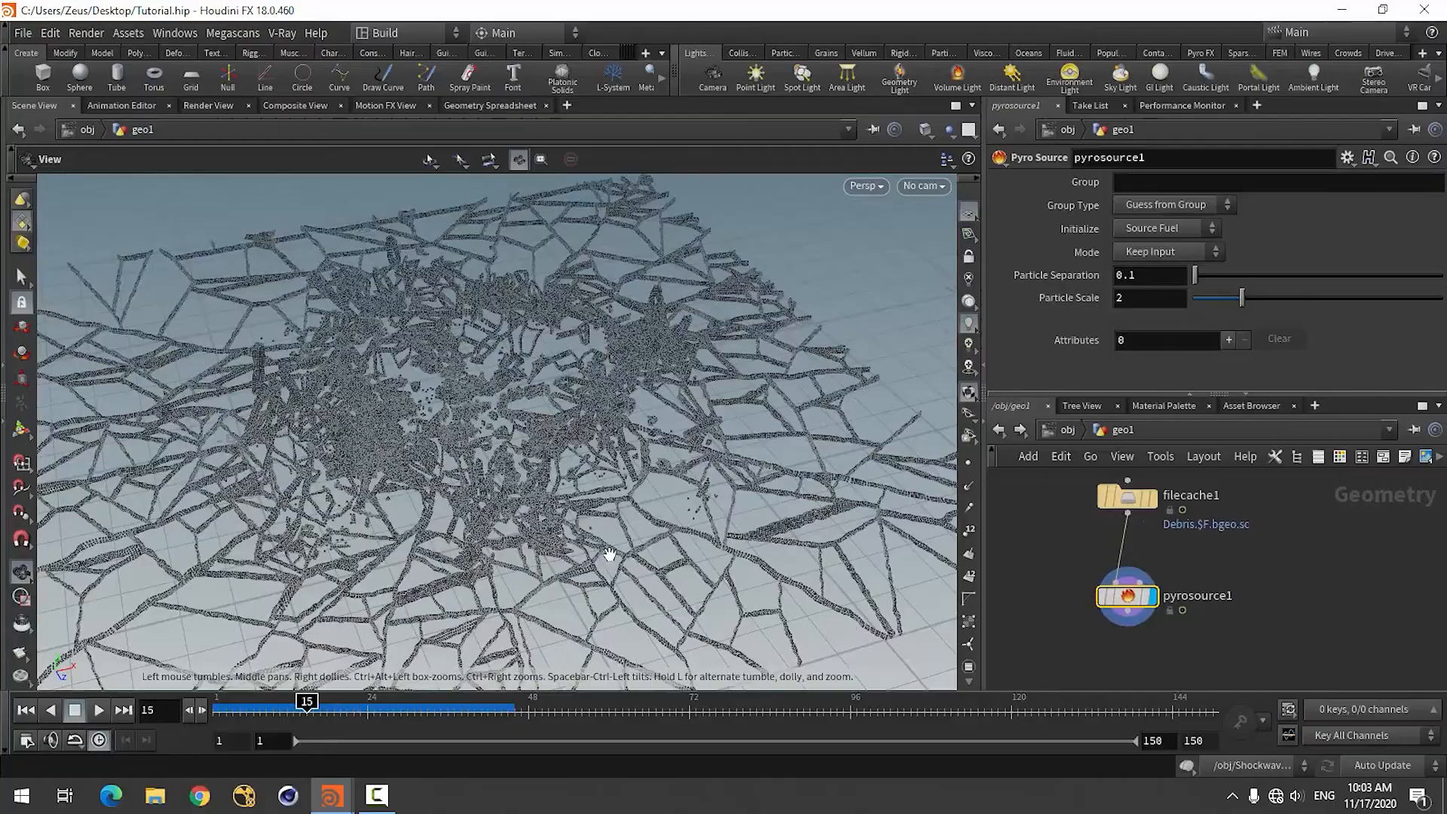
Add a Delete node below the Pyro Source node.
{"action": "left_click_drag", "start_coordinate": [609, 554], "coordinate": [533, 577]}
{"action": "left_click_drag", "start_coordinate": [192, 592], "coordinate": [234, 575]}
{"action": "left_click_drag", "start_coordinate": [420, 571], "coordinate": [750, 389]}
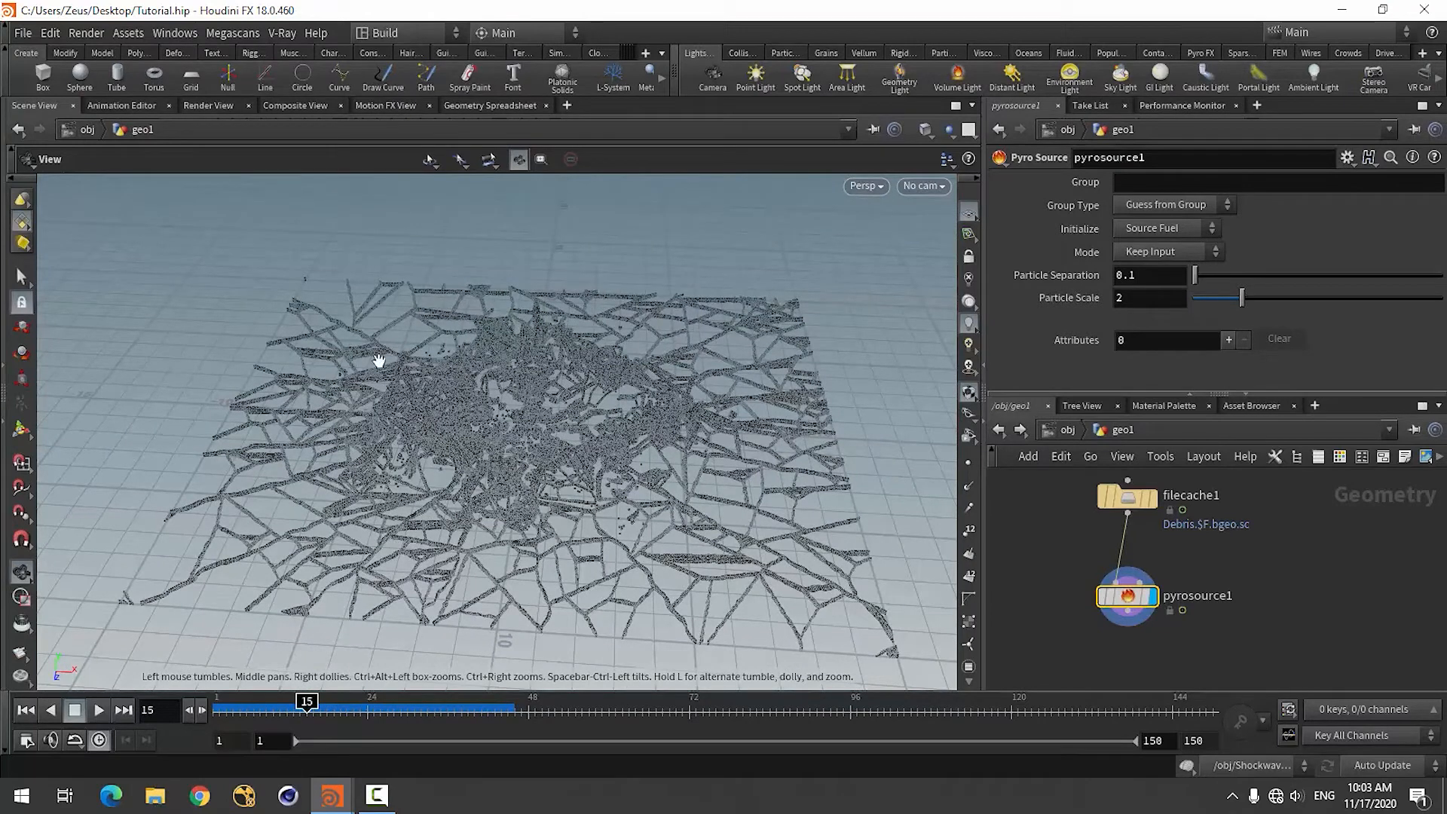
{"action": "left_click_drag", "start_coordinate": [401, 510], "coordinate": [551, 257]}
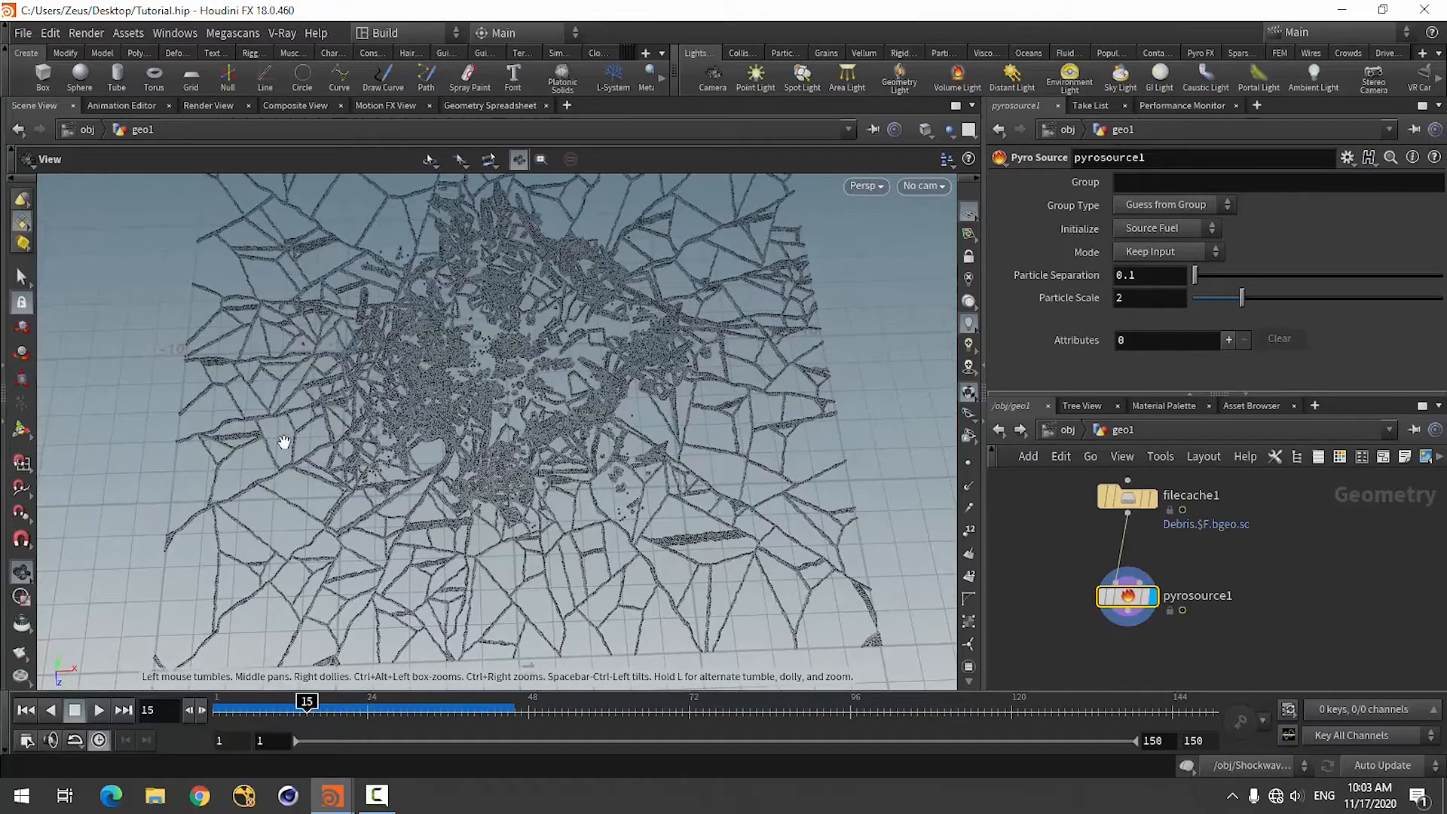
{"action": "mouse_move", "coordinate": [609, 520]}
{"action": "left_mouse_down"}
{"action": "mouse_move", "coordinate": [595, 580]}
{"action": "mouse_move", "coordinate": [618, 512]}
{"action": "mouse_move", "coordinate": [615, 543]}
{"action": "mouse_move", "coordinate": [629, 541]}
{"action": "mouse_move", "coordinate": [556, 524]}
{"action": "mouse_move", "coordinate": [606, 543]}
{"action": "left_mouse_up"}
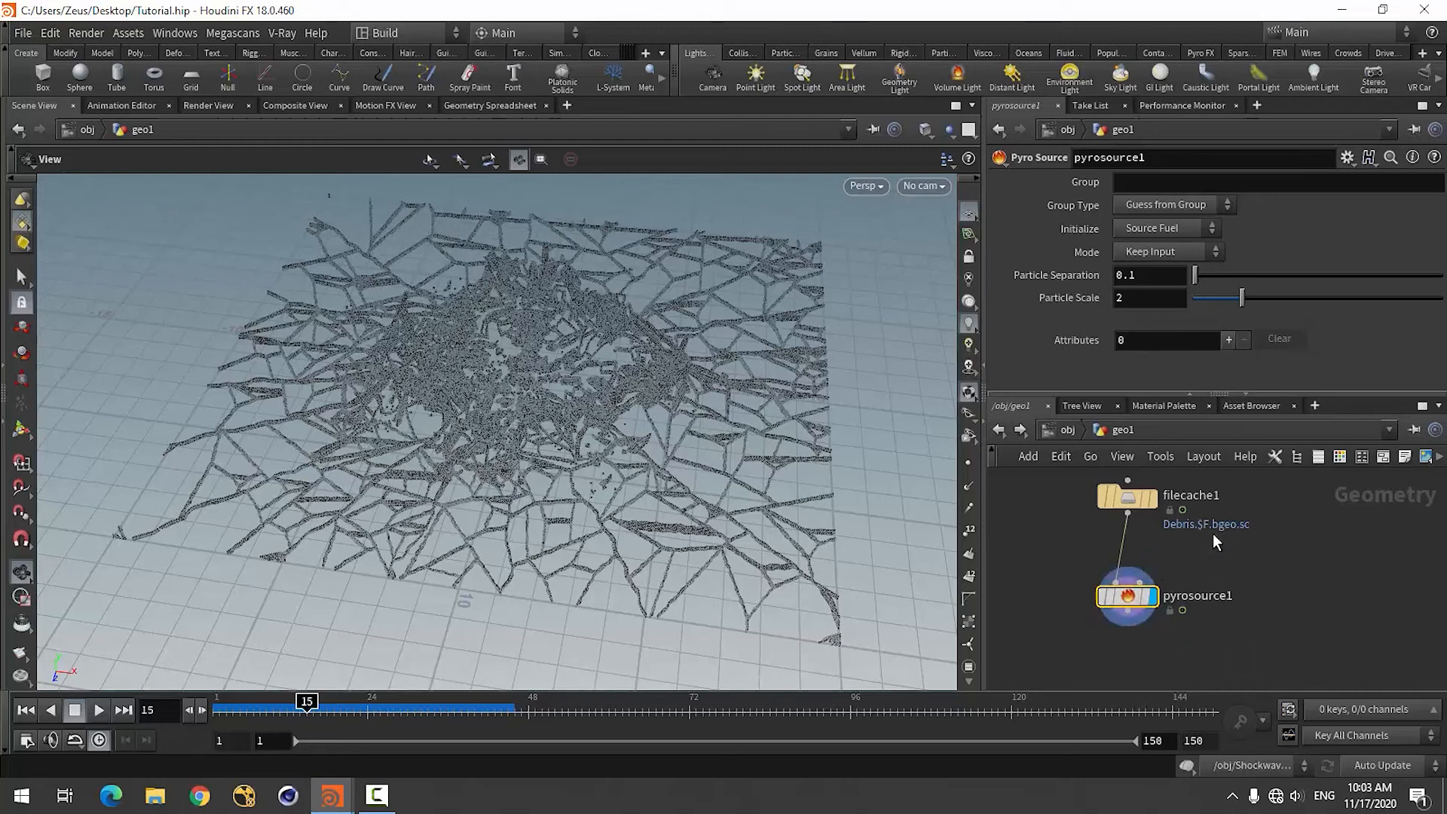
{"action": "scroll", "coordinate": [1161, 636], "scroll_direction": "up", "scroll_amount": 2}
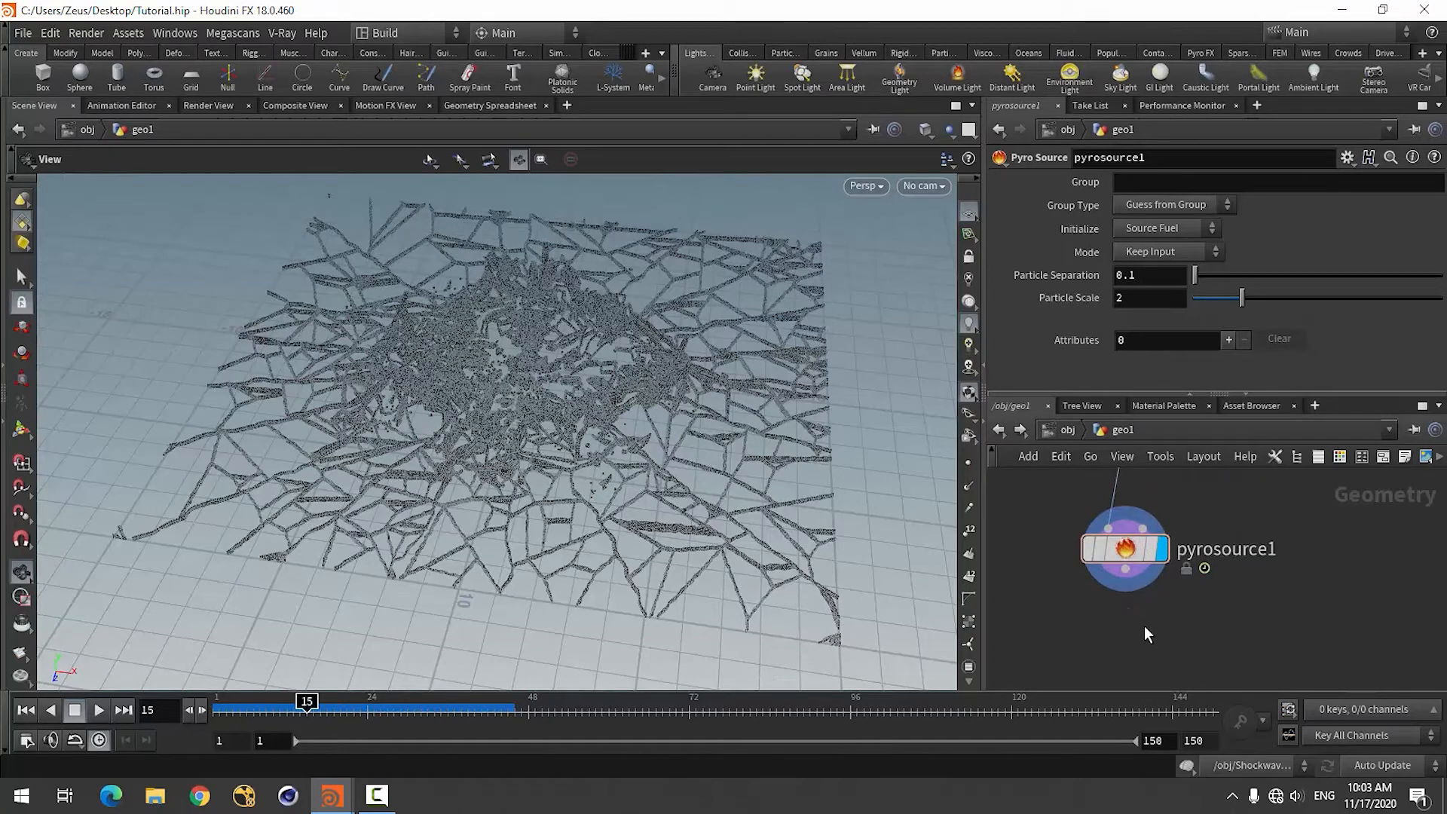
{"action": "key", "text": "Tab"}
{"action": "type", "text": "dele"}
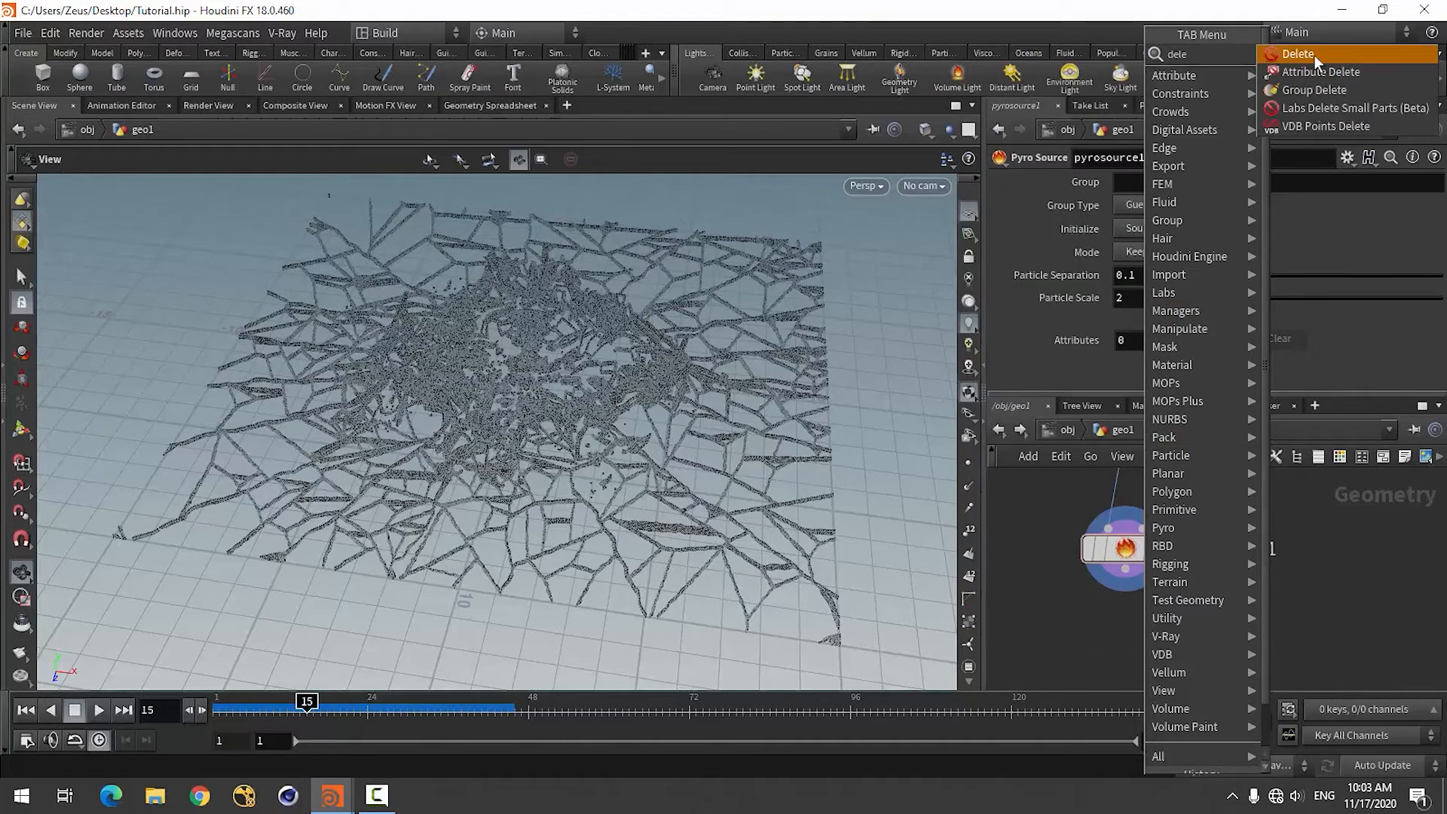
{"action": "left_click", "coordinate": [1297, 54]}
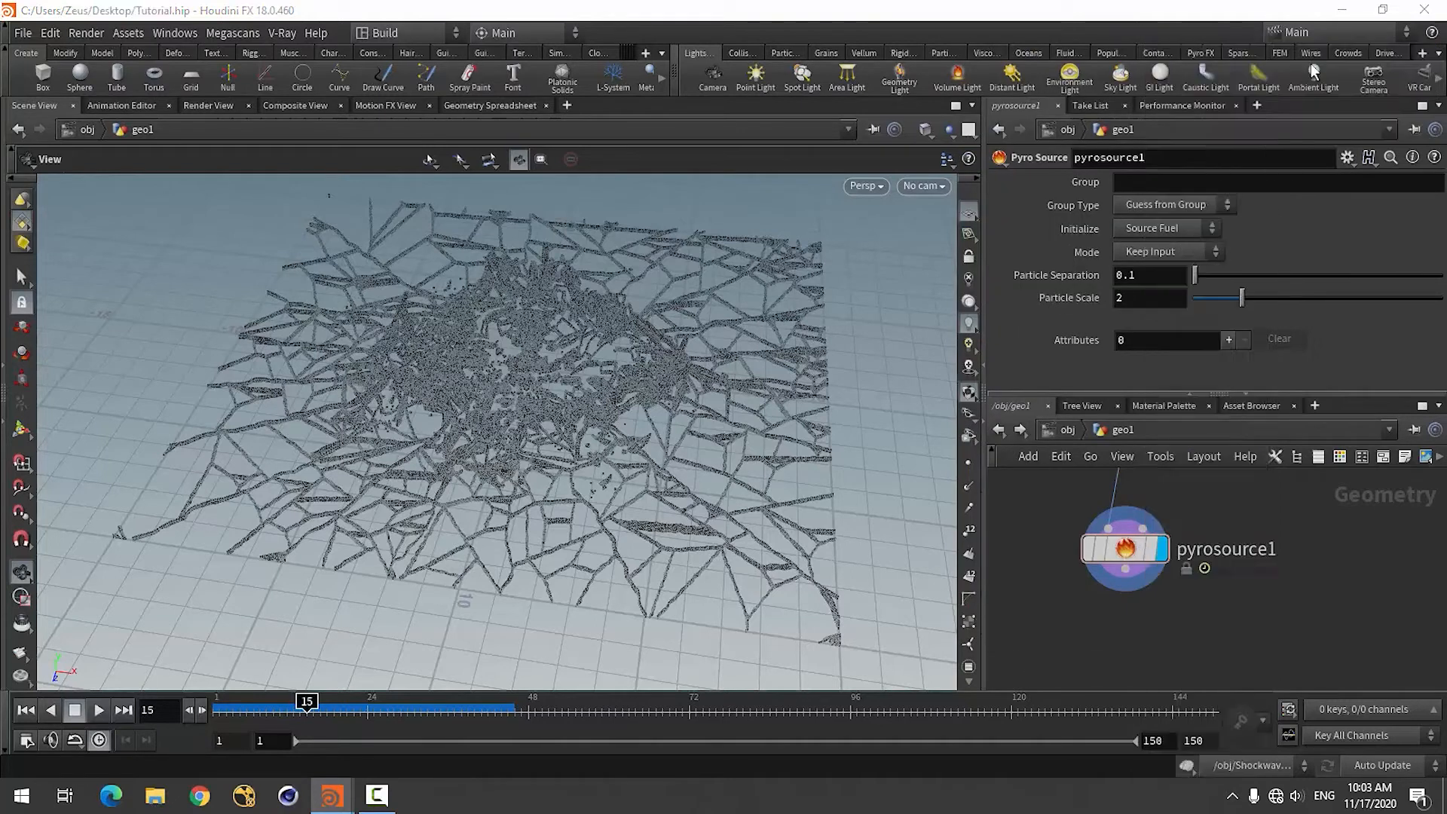
{"action": "left_click", "coordinate": [1131, 622]}
Connect the Pyro Source output to the Delete node's input and display the Delete node.
{"action": "left_click", "coordinate": [1125, 626]}
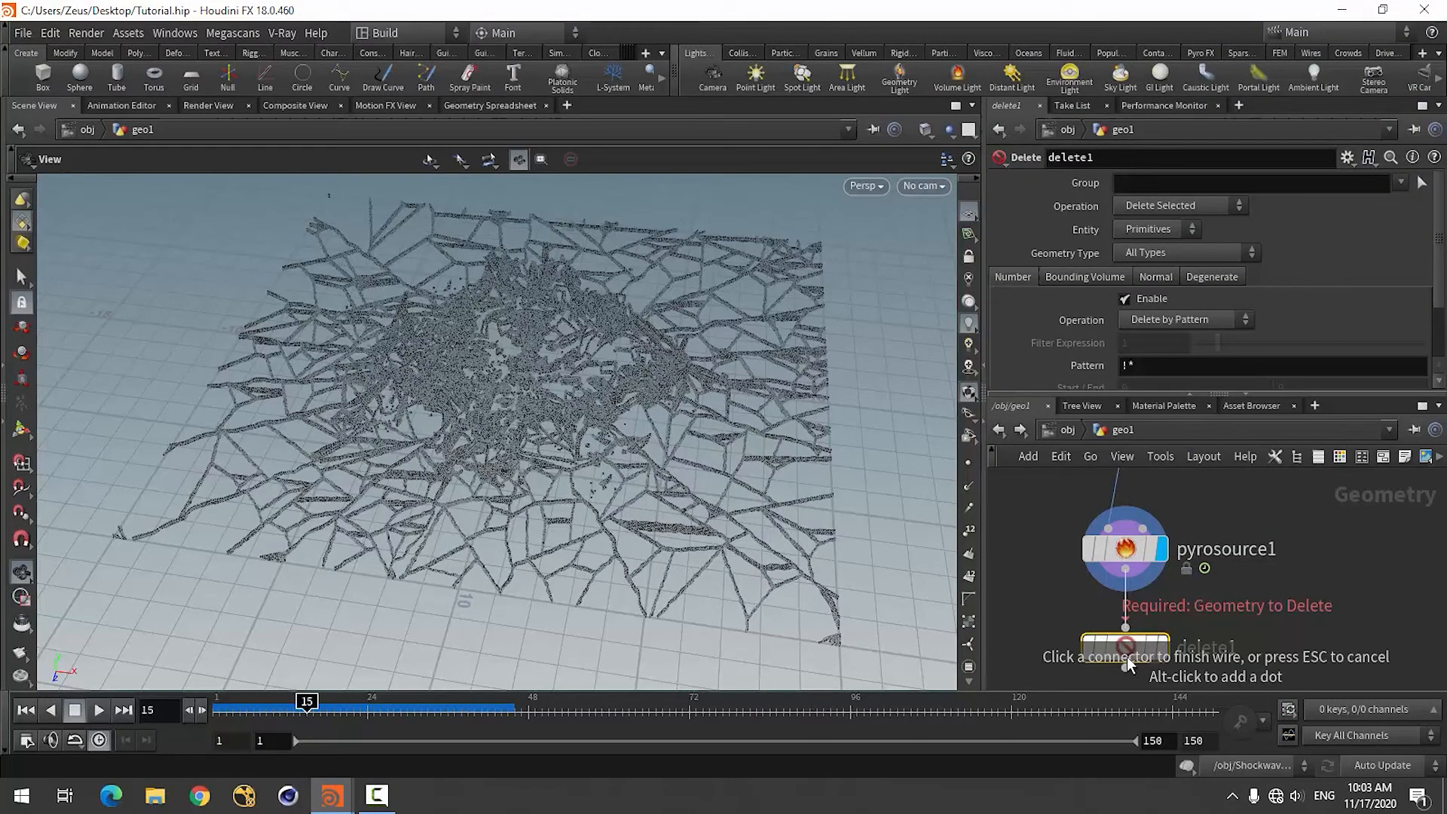
{"action": "left_click", "coordinate": [1125, 590]}
{"action": "left_click", "coordinate": [1163, 647]}
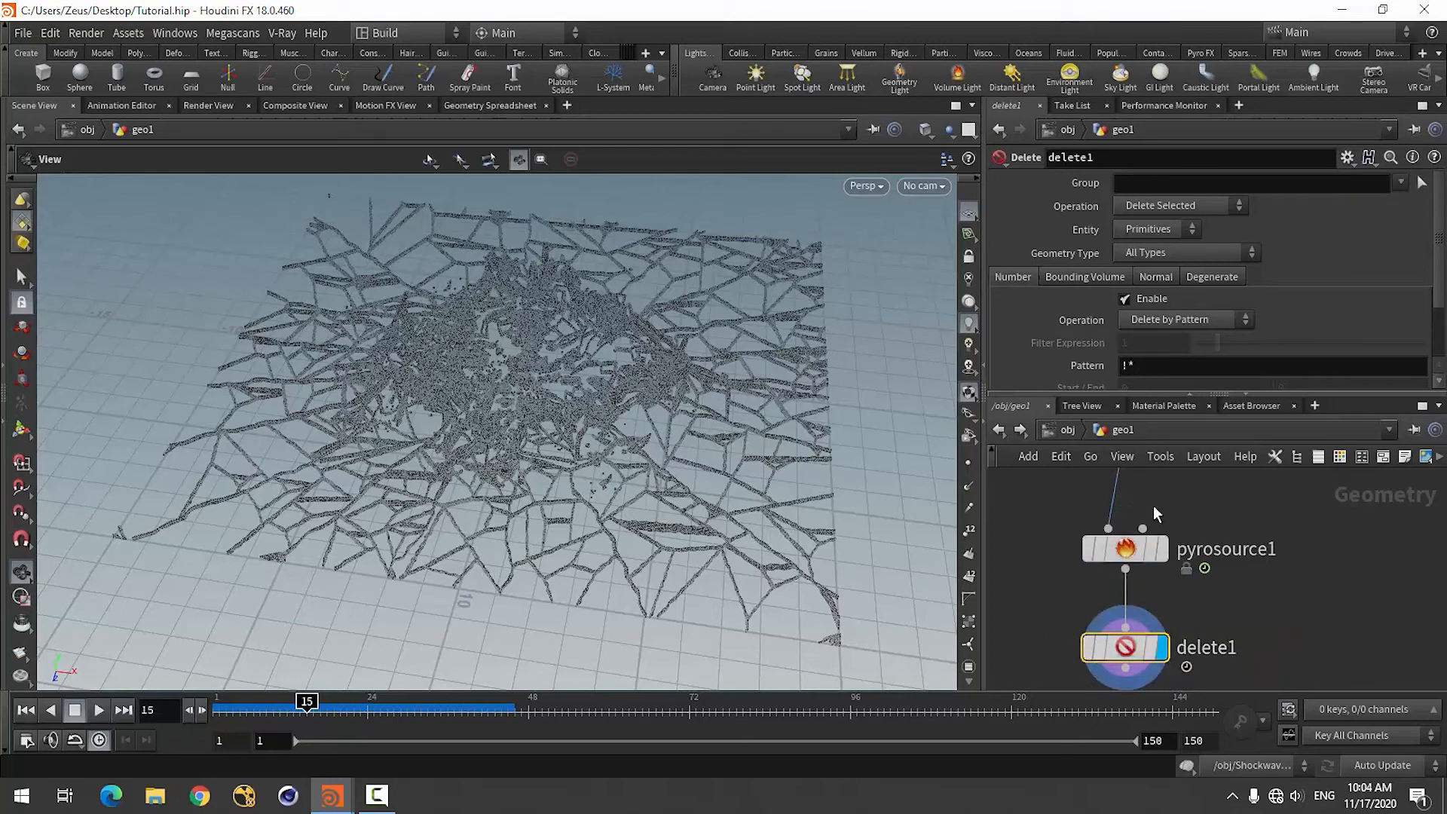
Set the Delete node's Entity to Points and its number operation to Delete by Expression.
{"action": "scroll", "coordinate": [1099, 305], "scroll_direction": "down", "scroll_amount": 3}
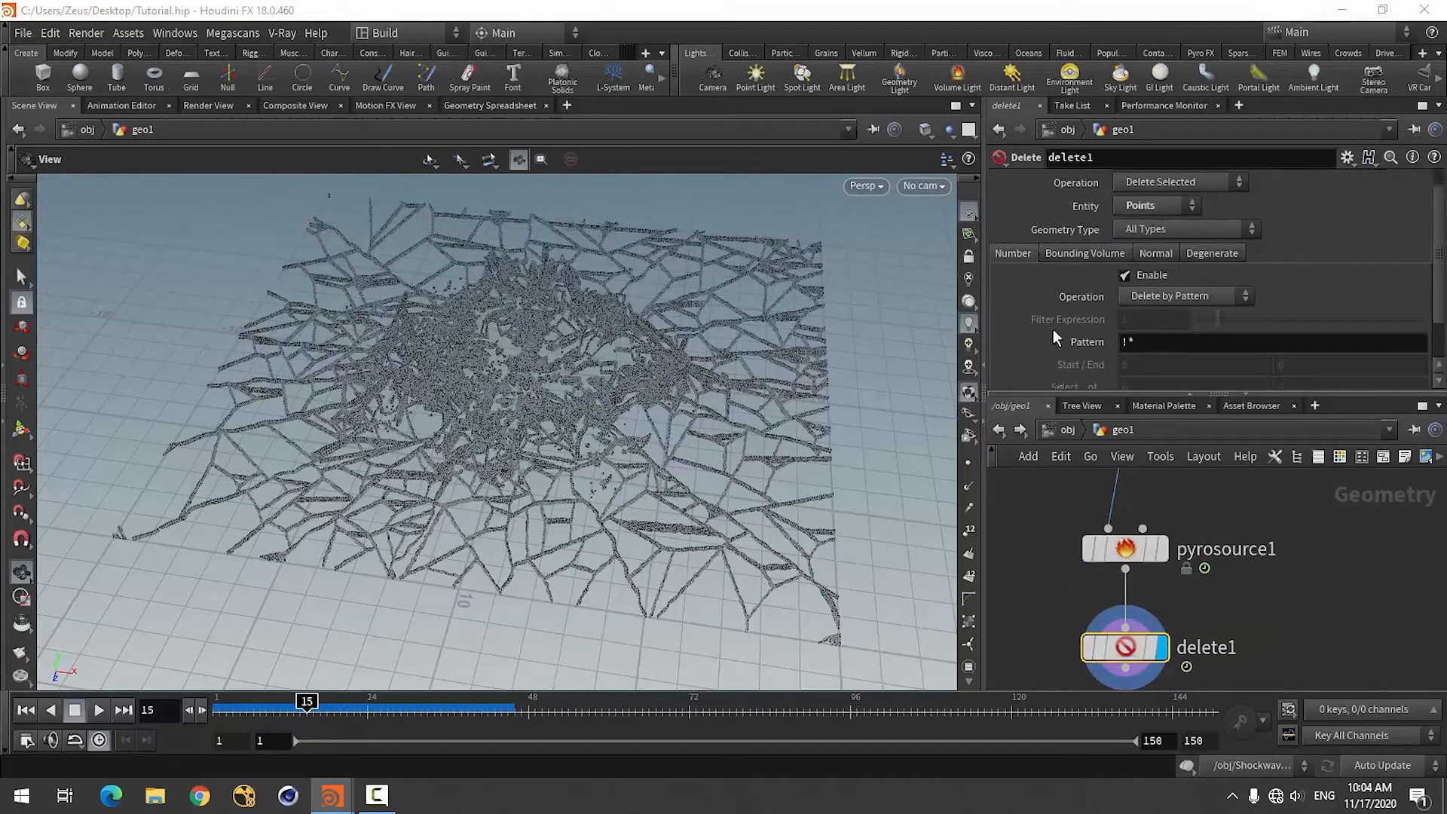
{"action": "left_click", "coordinate": [1191, 250]}
{"action": "left_click", "coordinate": [1138, 306]}
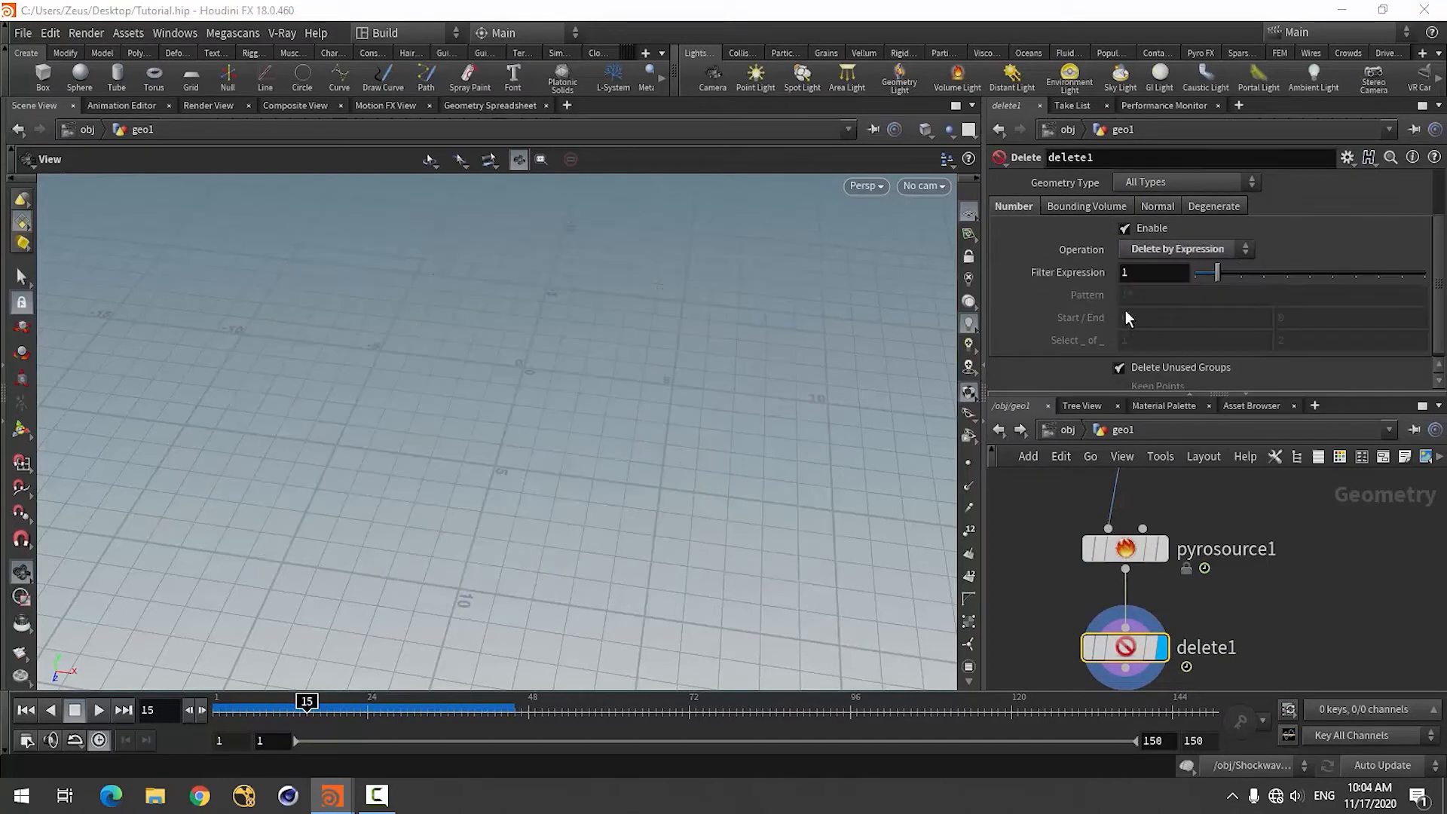
Enter @v > 0.1 as the Delete node's filter expression.
{"action": "left_click", "coordinate": [1147, 276]}
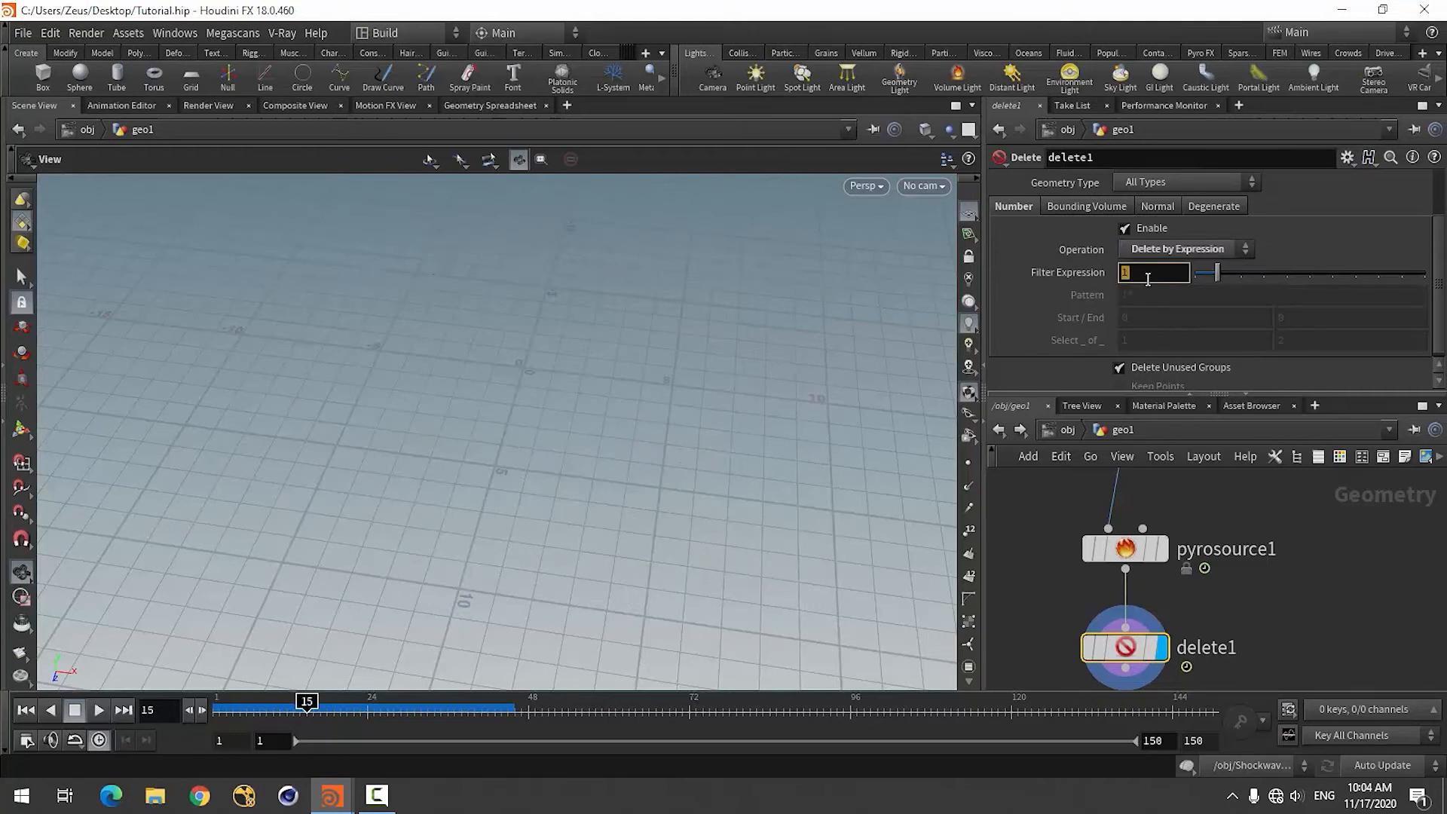
{"action": "type", "text": "@"}
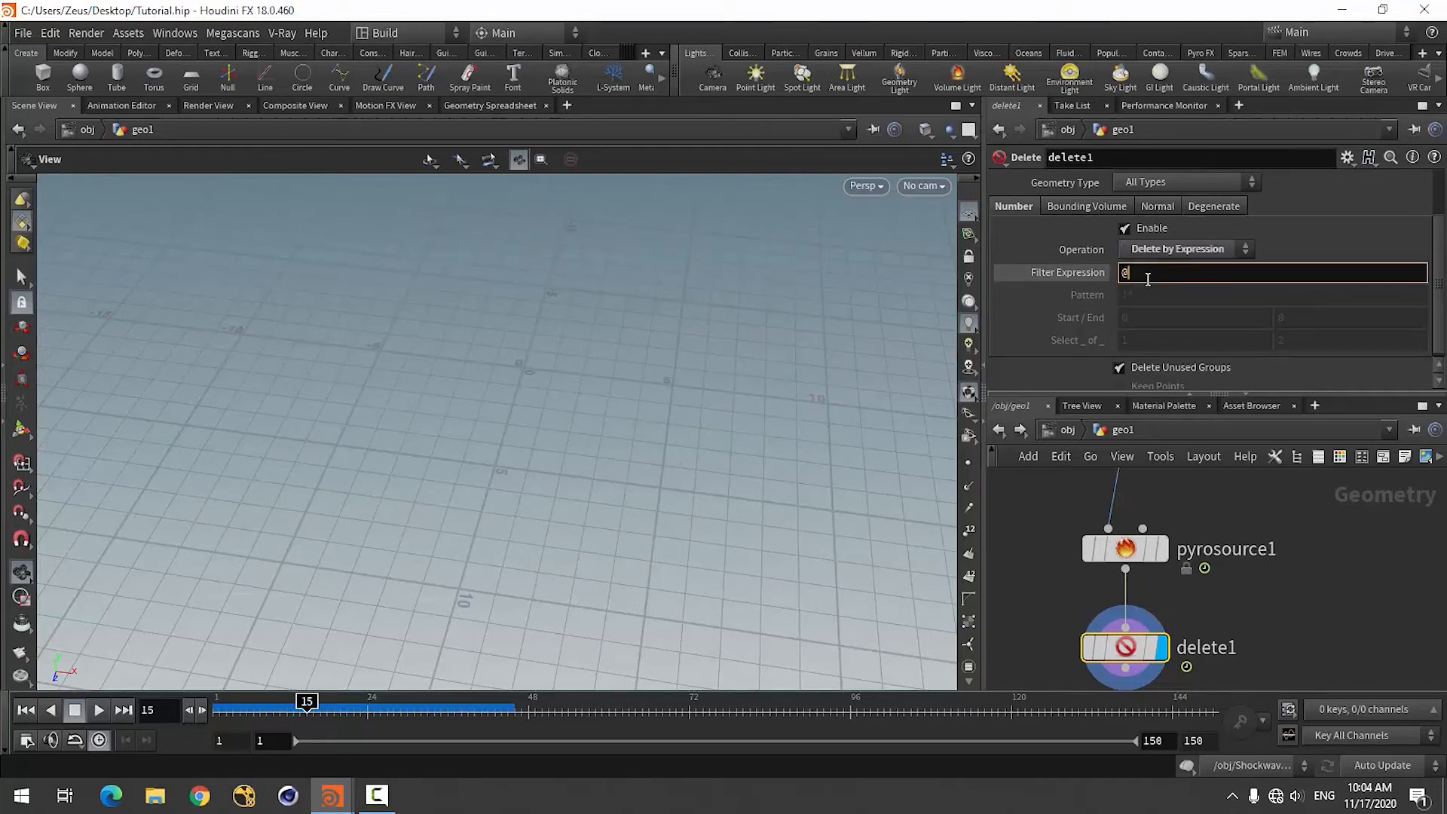
{"action": "type", "text": "v"}
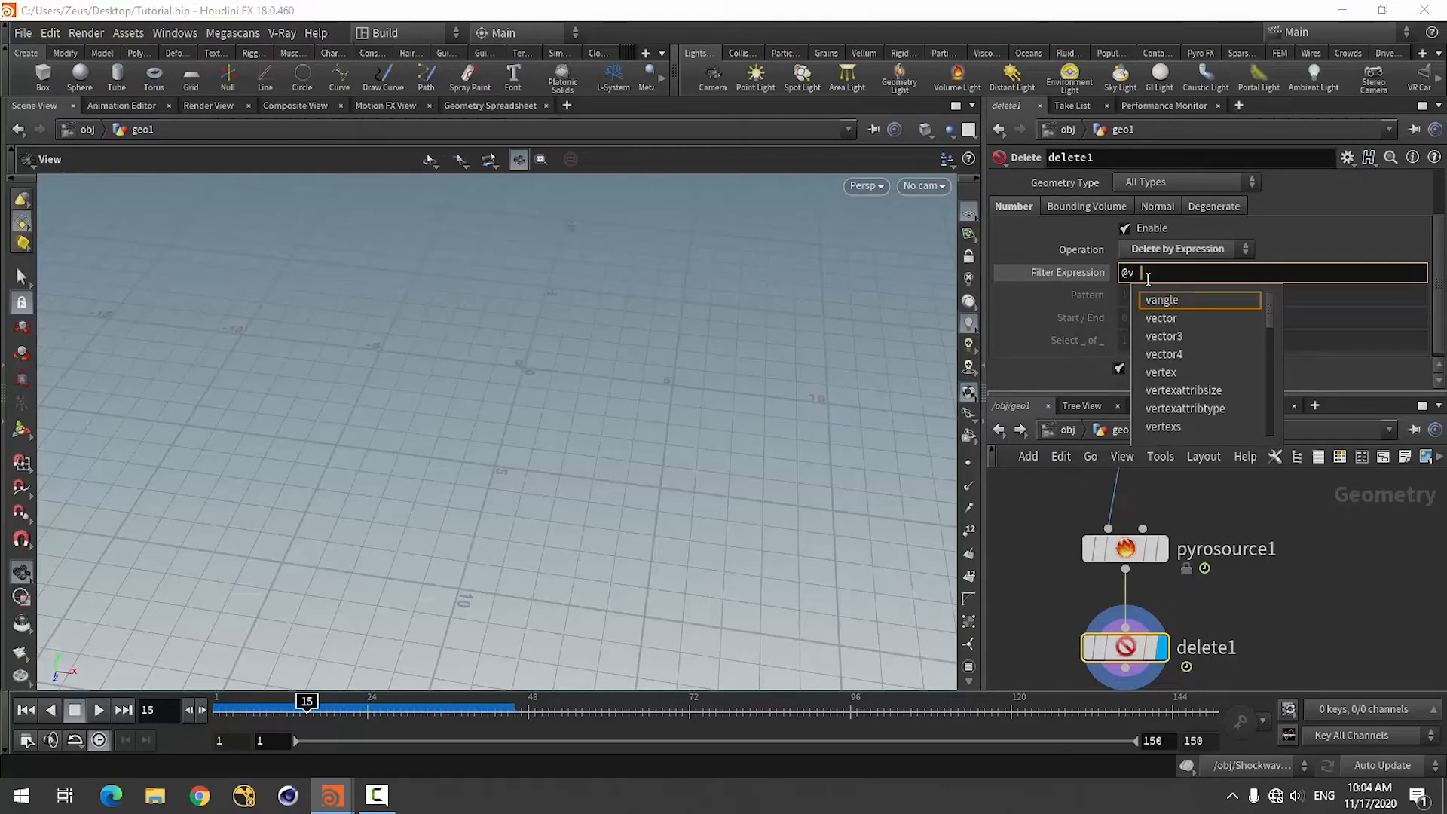
{"action": "type", "text": " >"}
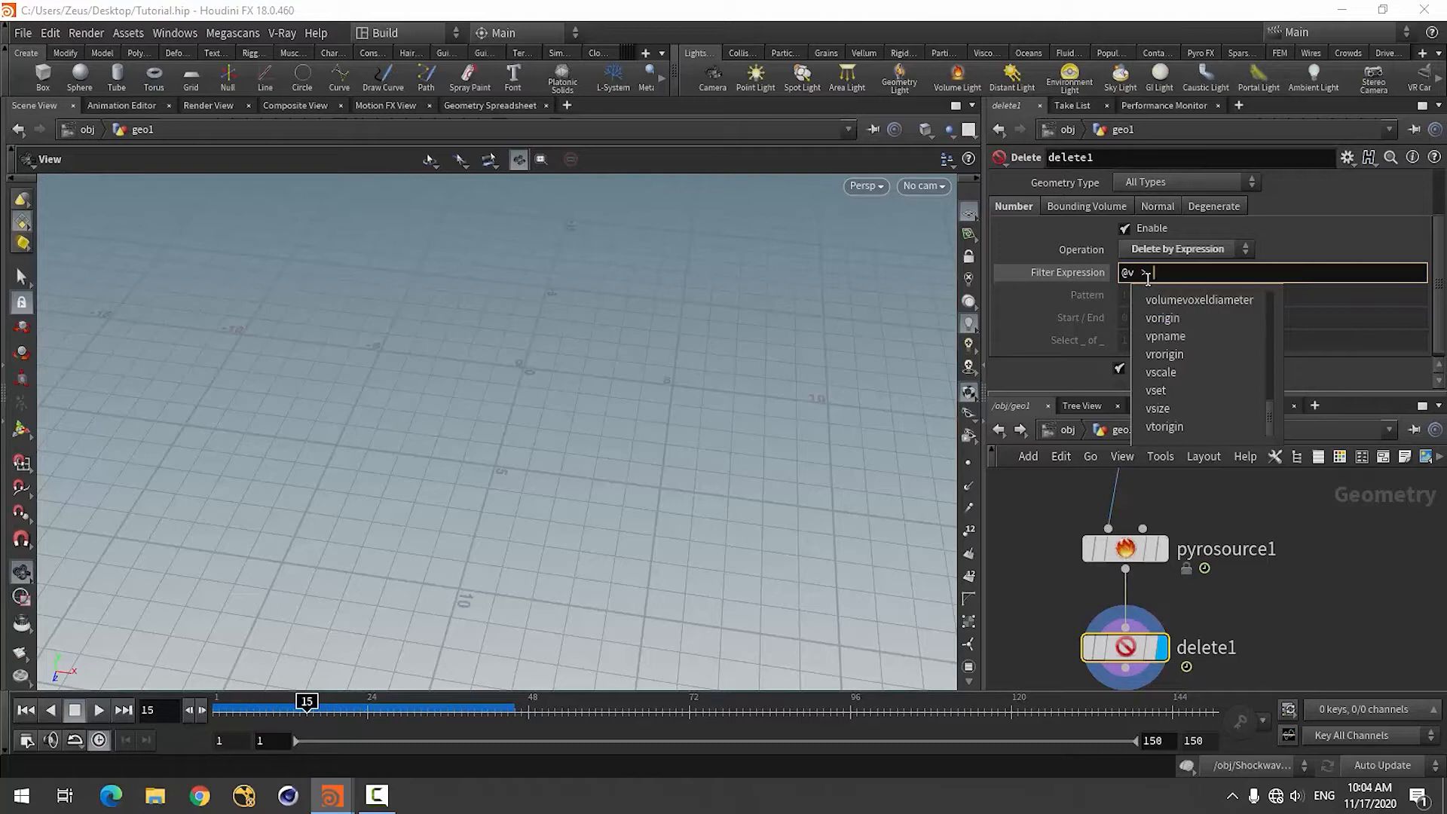
{"action": "type", "text": " 0.1"}
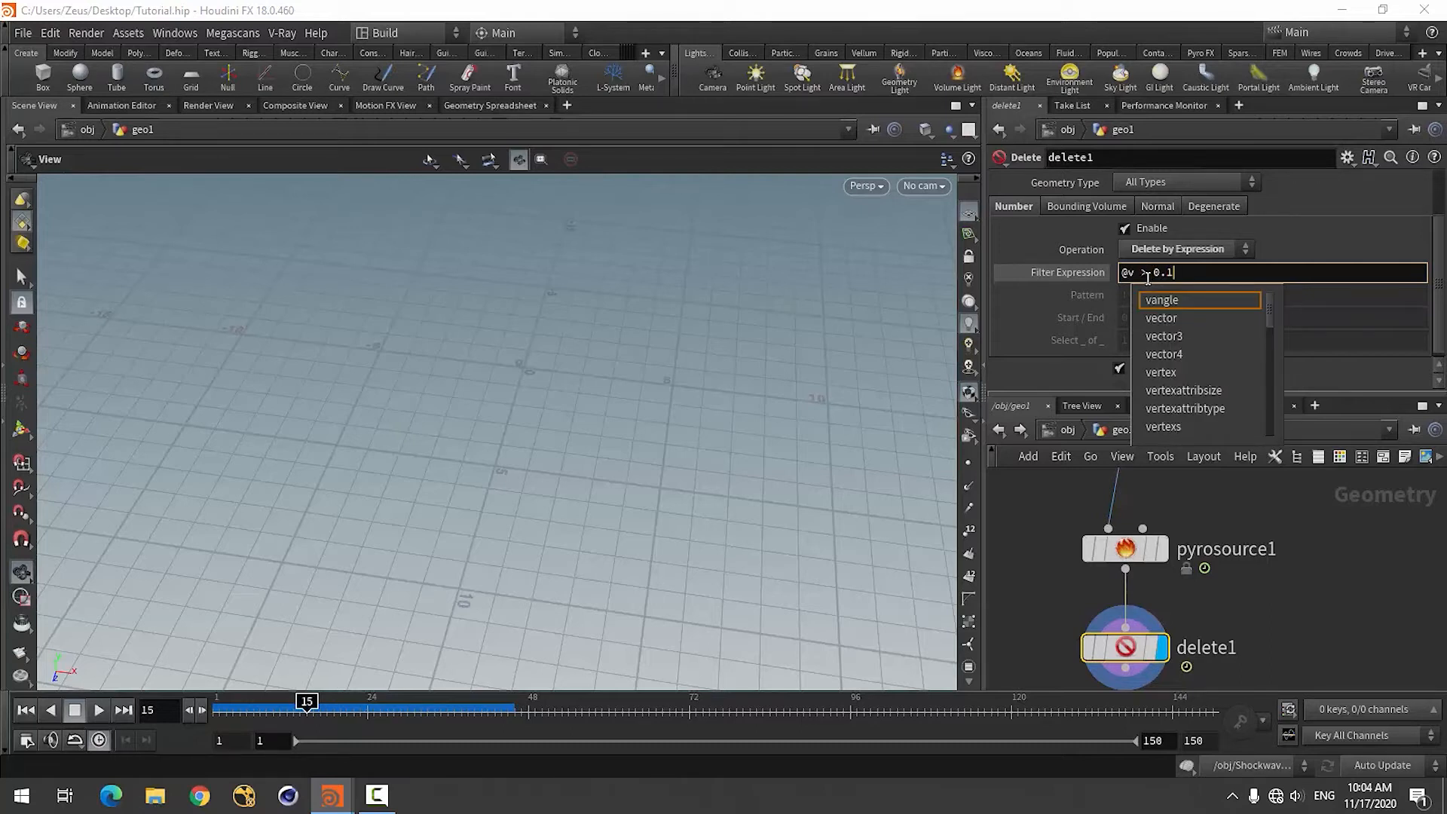
{"action": "key", "text": "Return"}
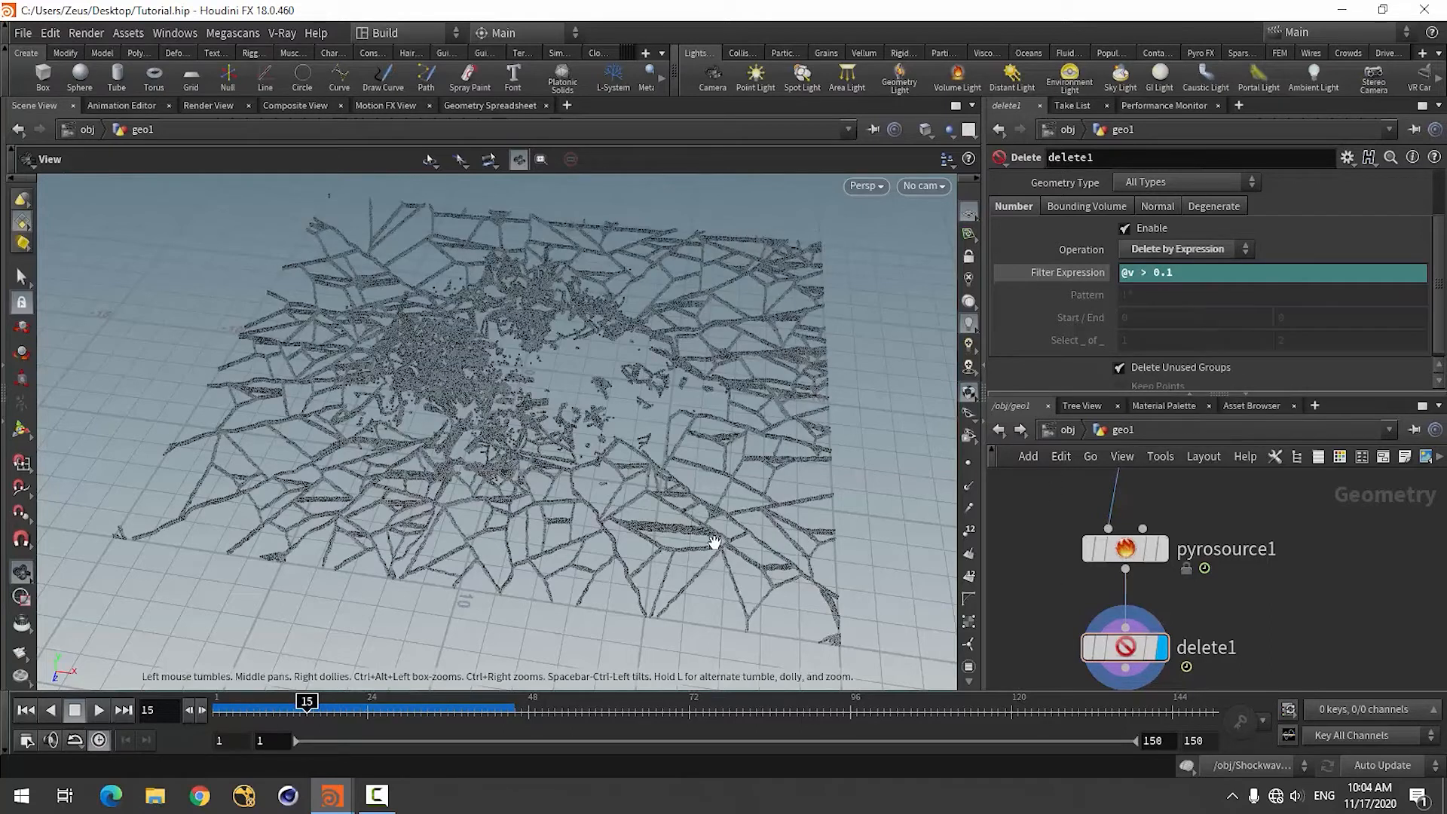
Reverse the comparison in the Delete node's filter expression so it reads @v < 0.1.
{"action": "left_click_drag", "start_coordinate": [629, 434], "coordinate": [691, 430]}
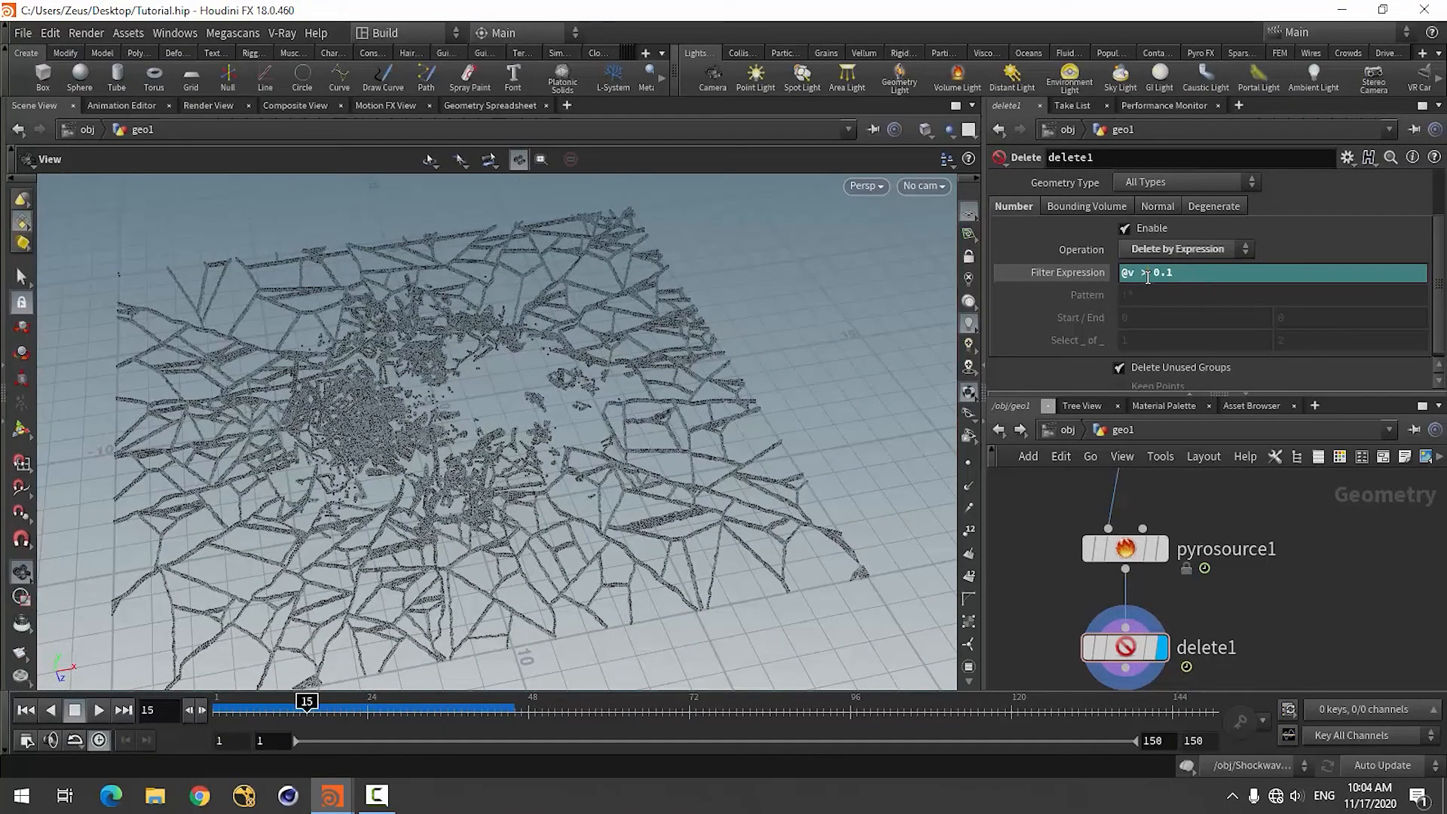
{"action": "key", "text": "BackSpace"}
{"action": "type", "text": "<"}
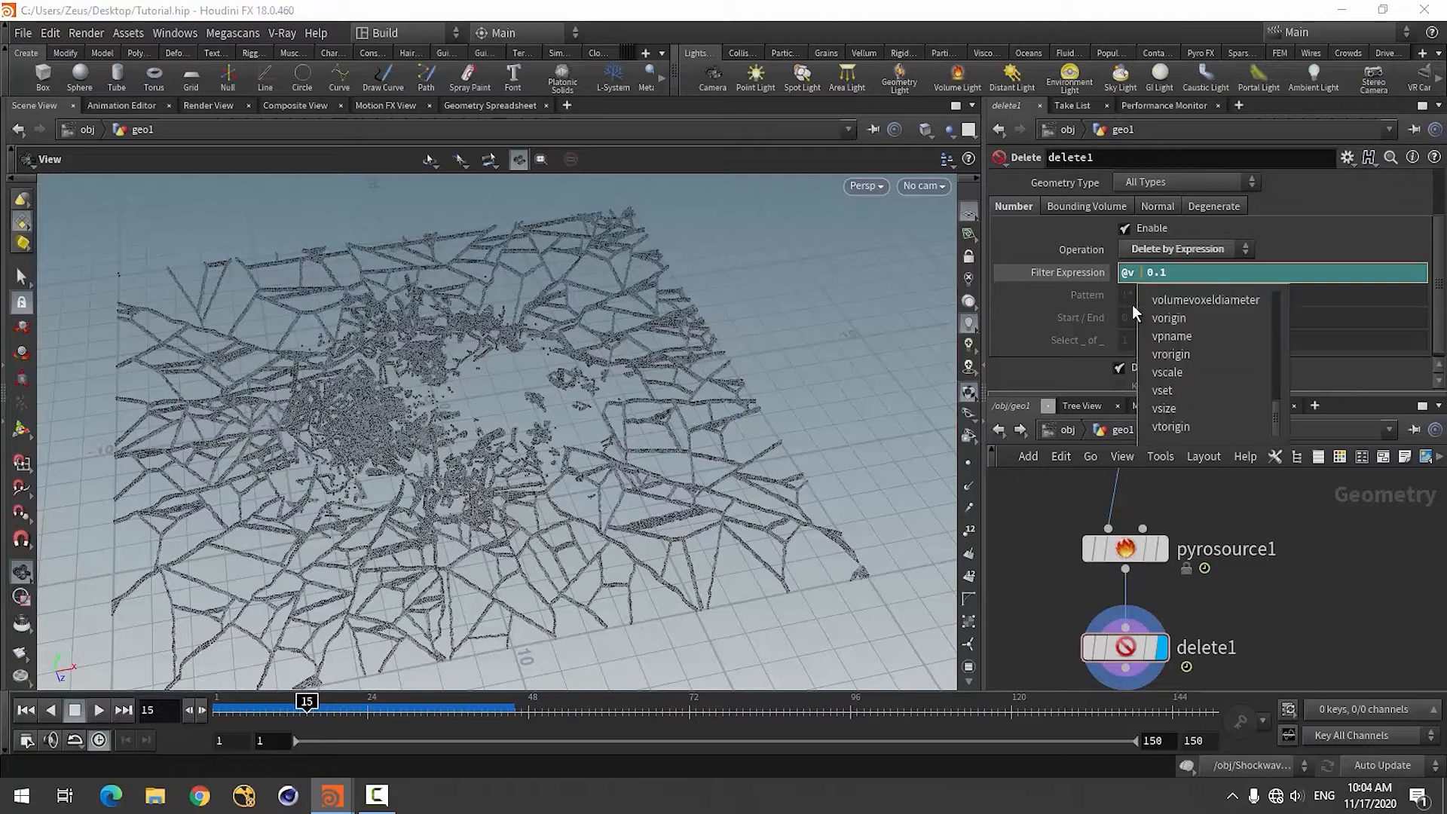
{"action": "key", "text": "Return"}
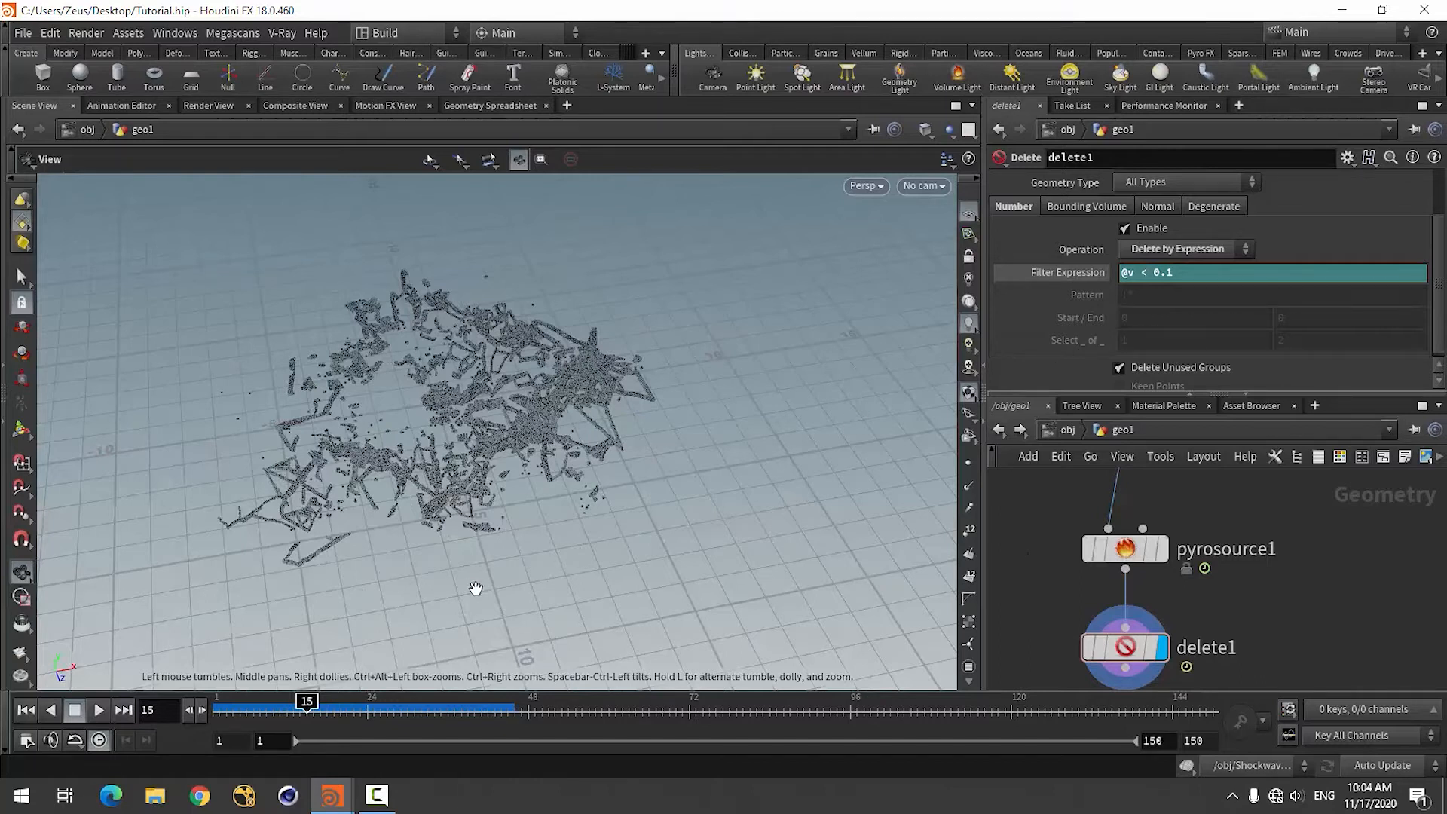
{"action": "left_click_drag", "start_coordinate": [475, 588], "coordinate": [612, 491]}
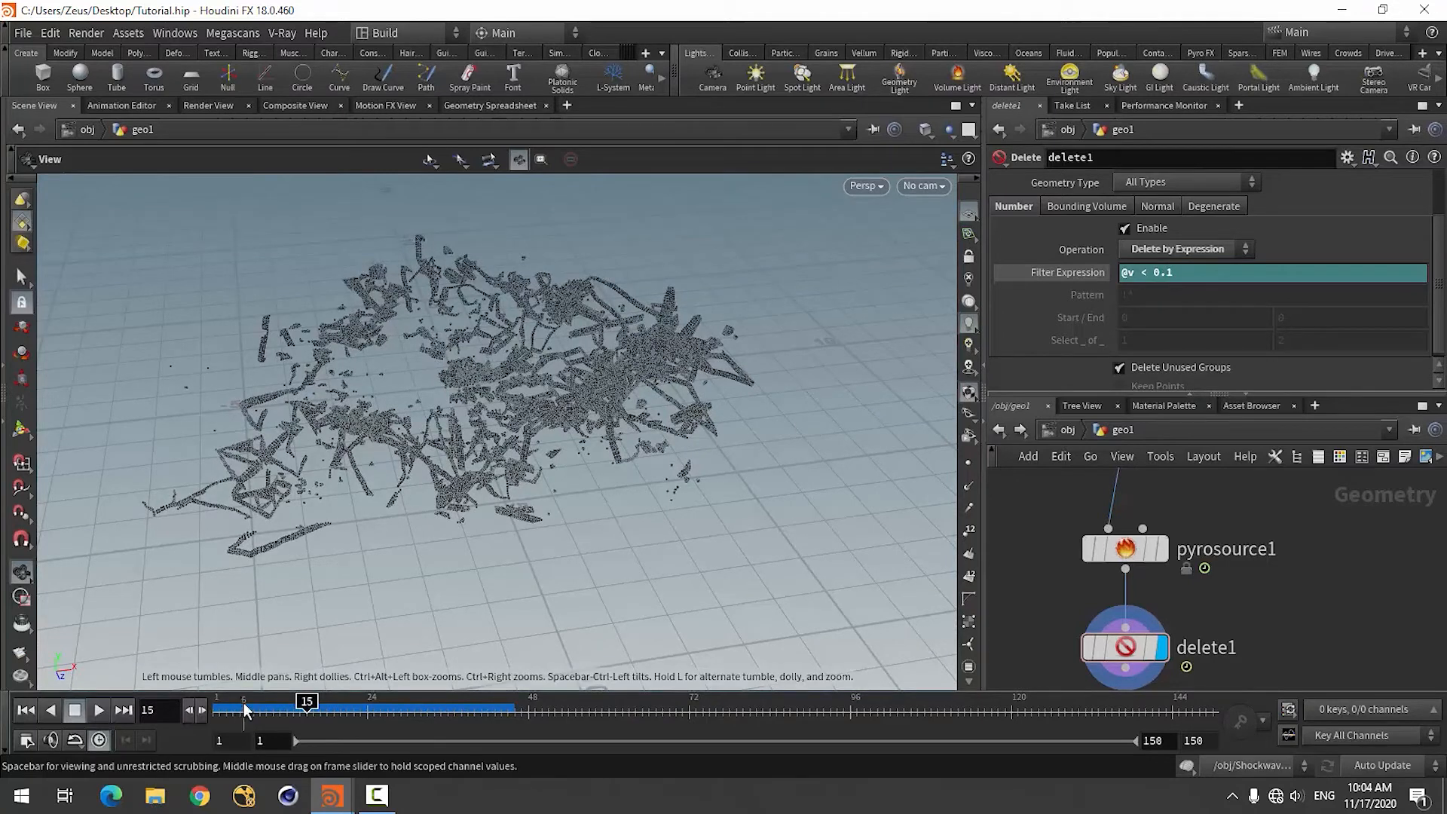
Inspect the remaining points at frame 5 and change the filter expression to @v < 0.2.
{"action": "left_click", "coordinate": [239, 715]}
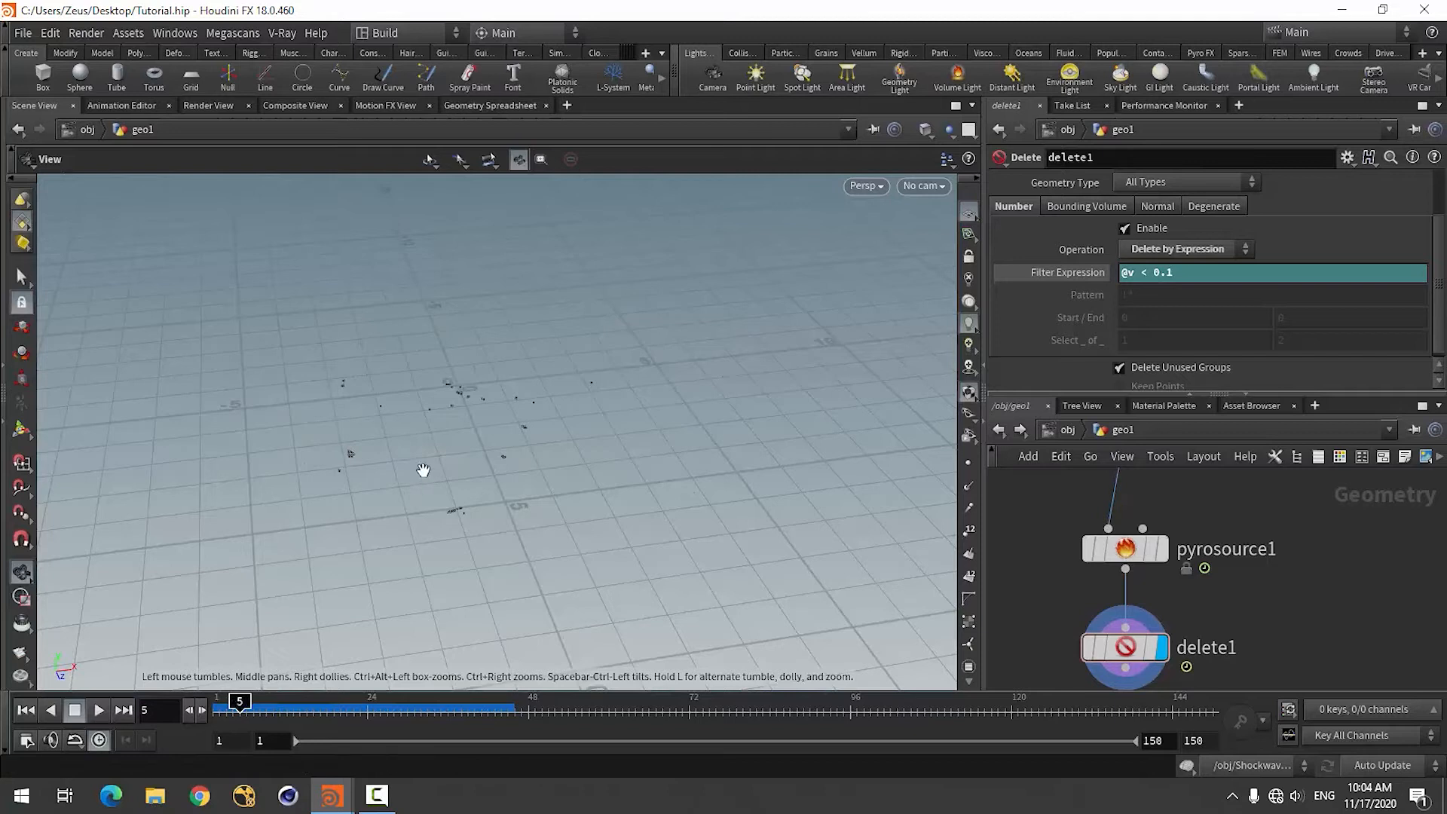
{"action": "left_click_drag", "start_coordinate": [421, 499], "coordinate": [572, 422]}
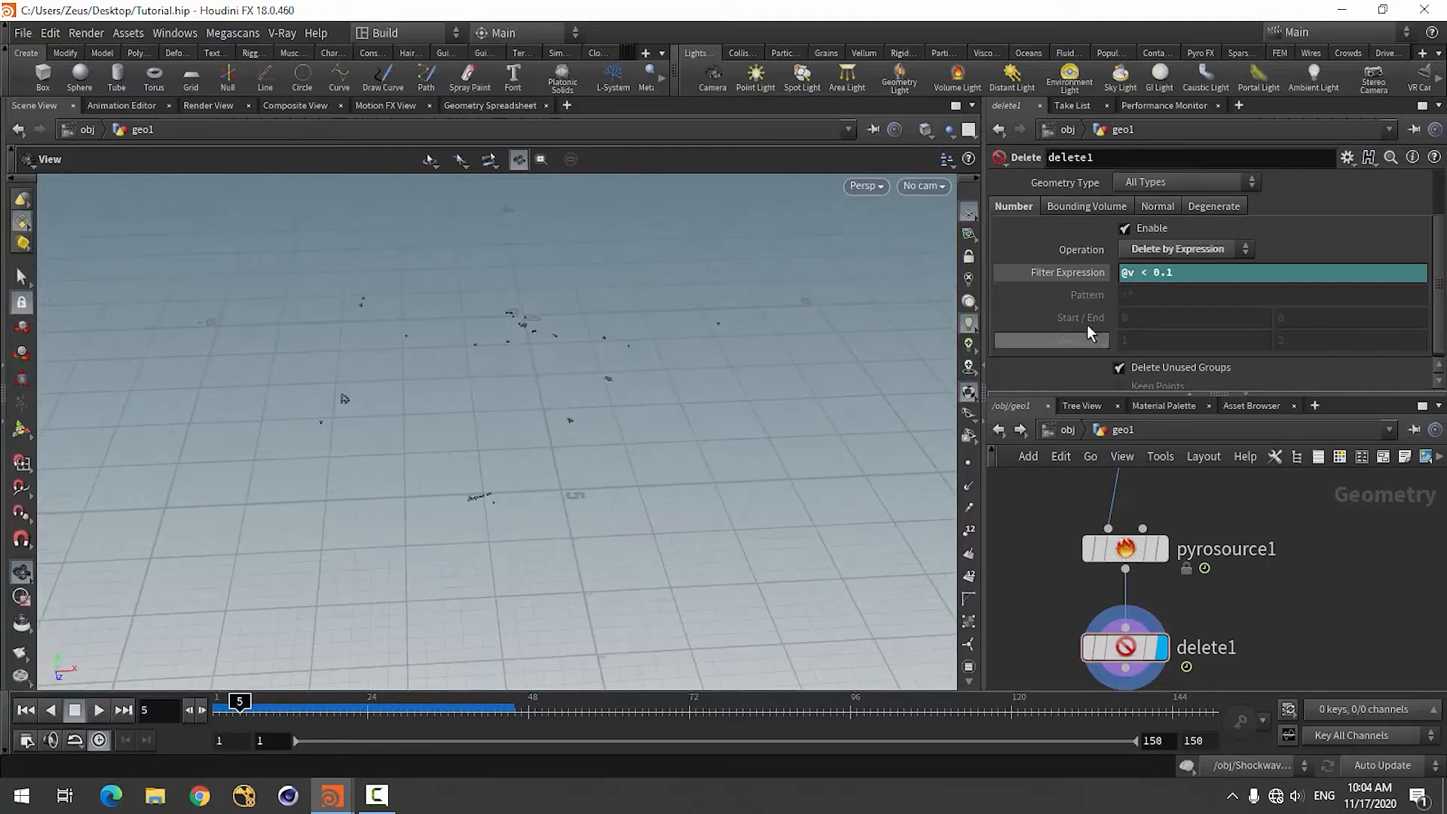
{"action": "left_click", "coordinate": [1199, 273]}
{"action": "key", "text": "BackSpace"}
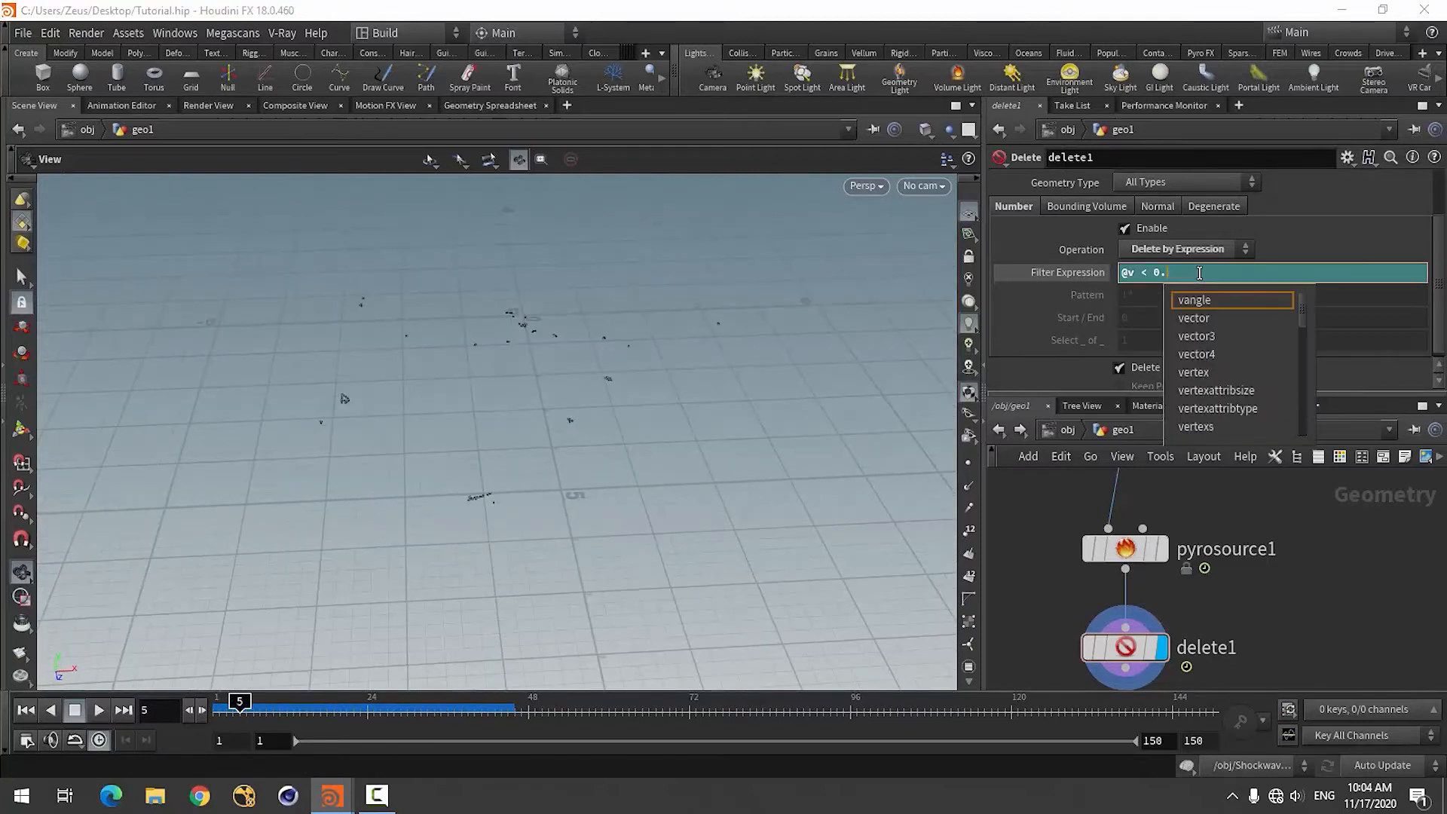
{"action": "type", "text": "2"}
{"action": "key", "text": "Return"}
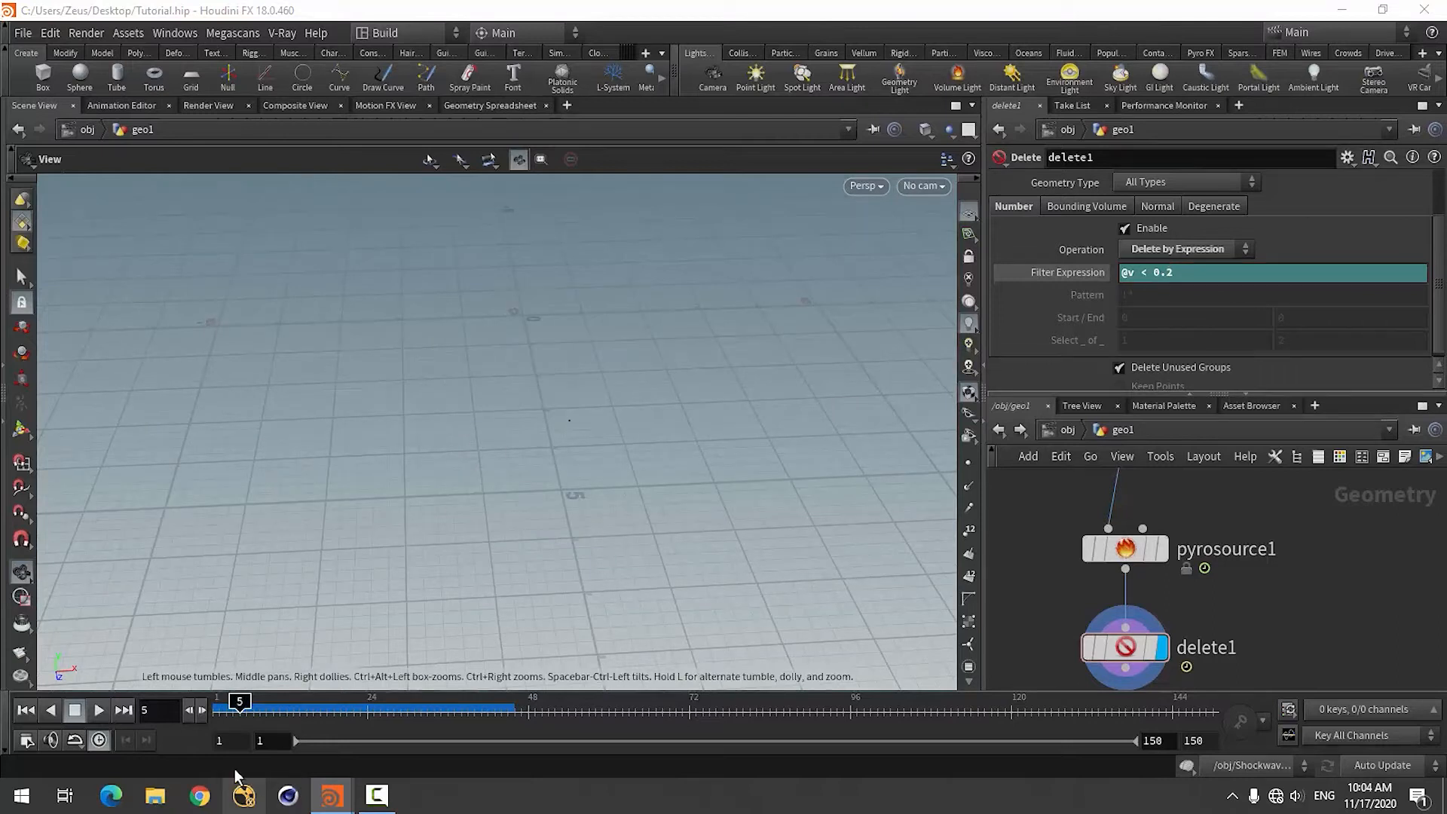
Review the filtered points at frames 11, 17 and 25 from several angles, ending on frame 15.
{"action": "left_click", "coordinate": [280, 703]}
{"action": "left_click", "coordinate": [318, 703]}
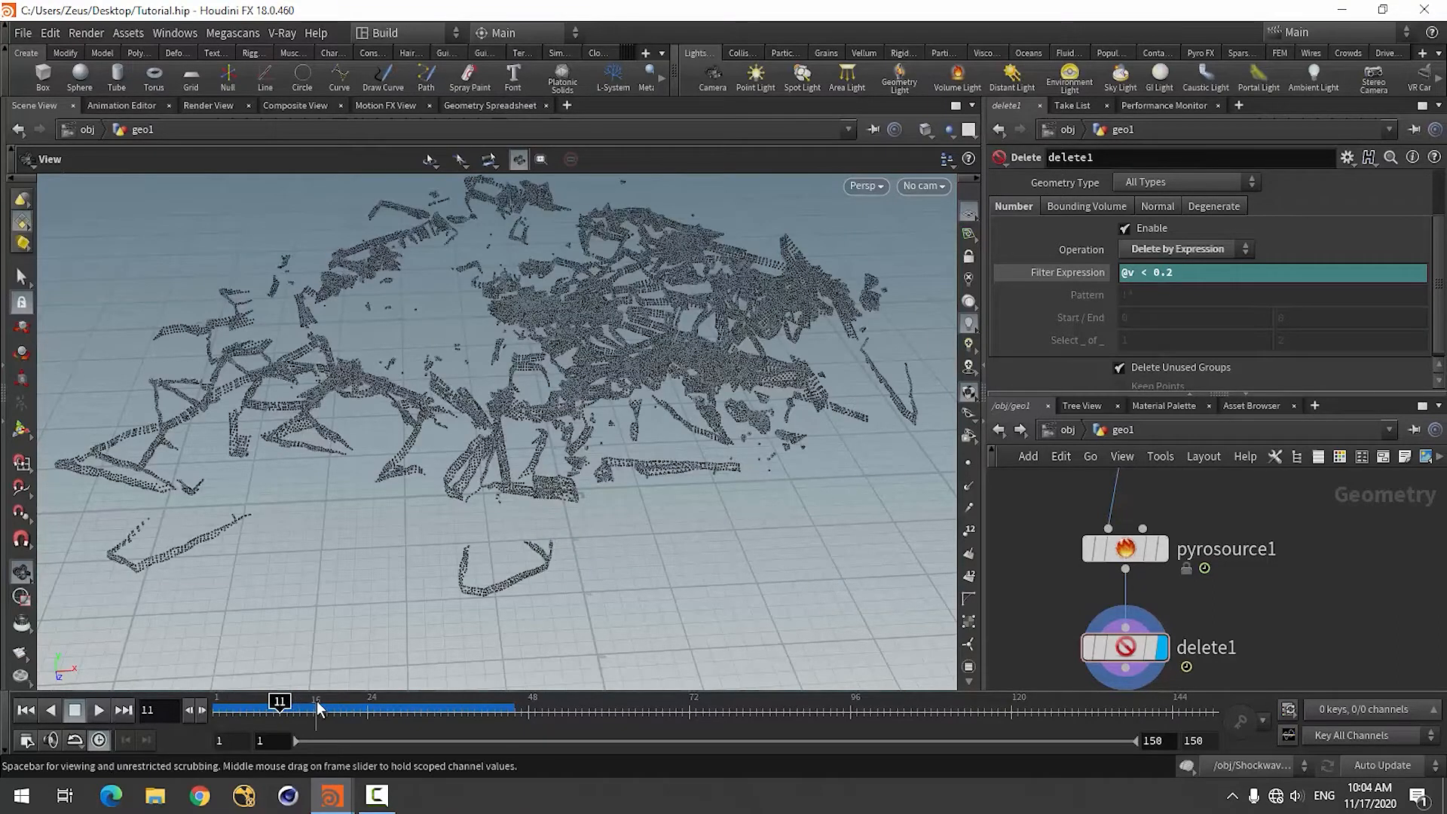
{"action": "right_click_drag", "start_coordinate": [516, 526], "coordinate": [445, 555]}
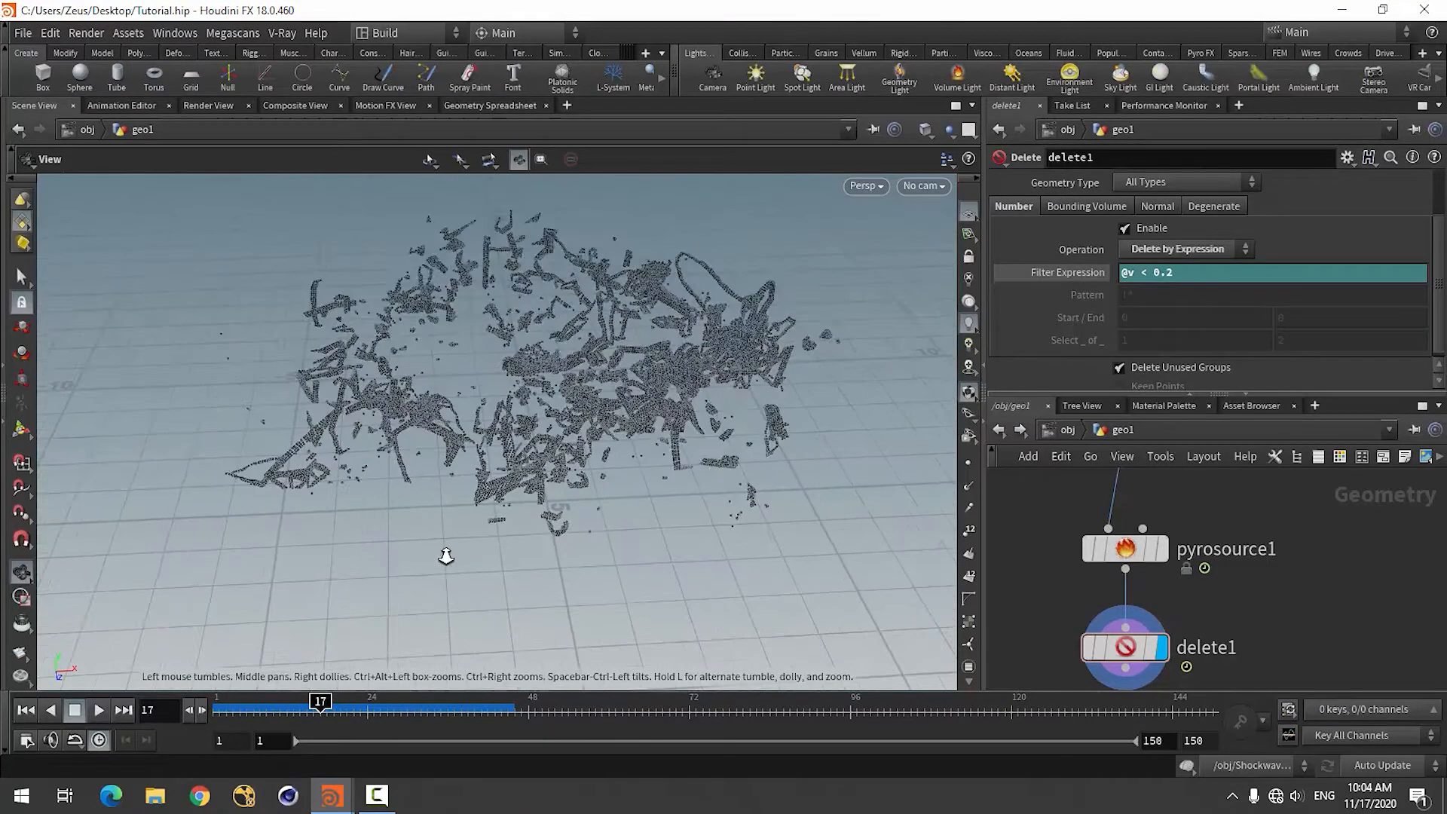
{"action": "left_click_drag", "start_coordinate": [446, 555], "coordinate": [554, 490]}
{"action": "left_click", "coordinate": [374, 712]}
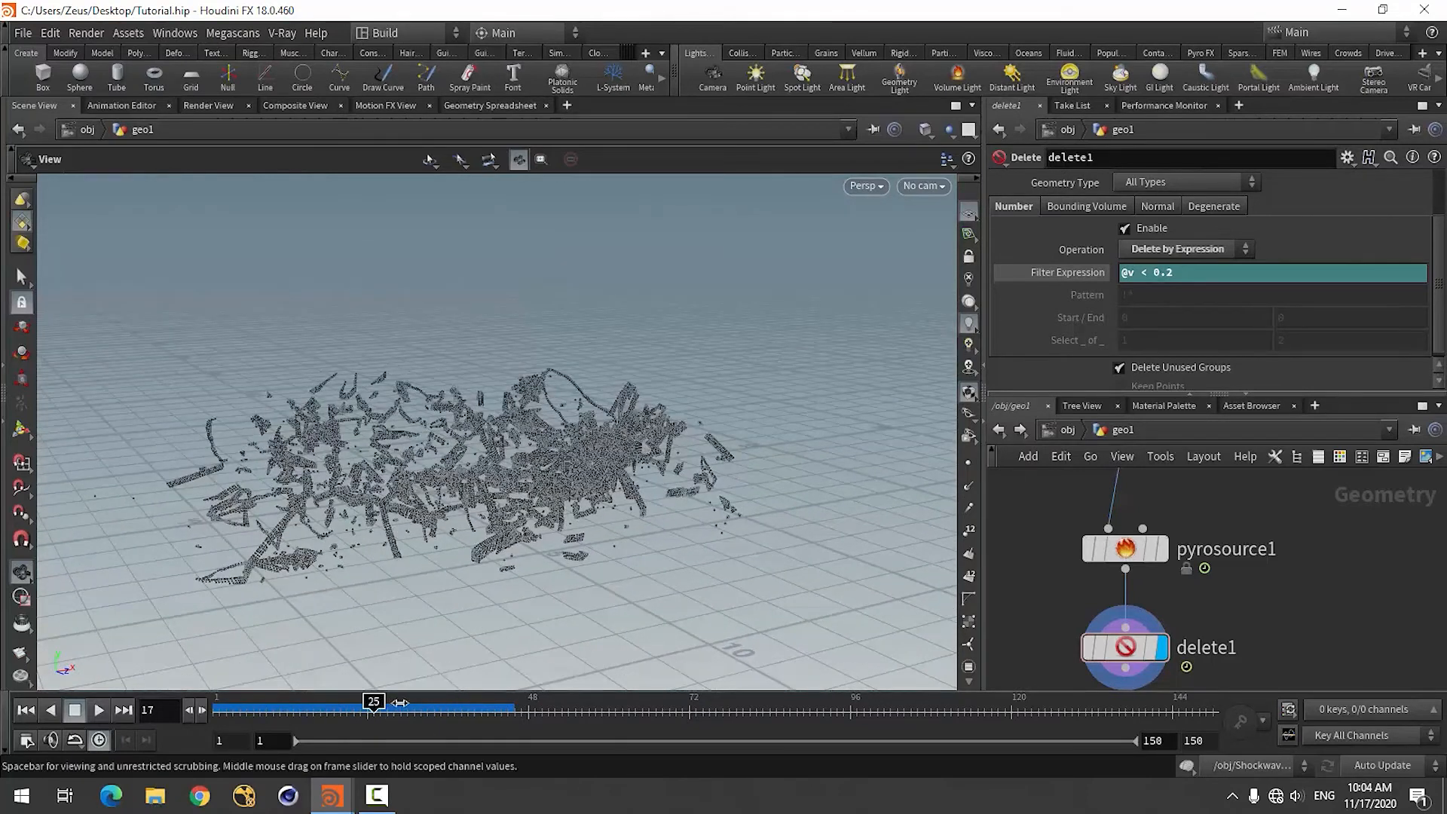
{"action": "mouse_move", "coordinate": [375, 714]}
{"action": "left_mouse_down"}
{"action": "mouse_move", "coordinate": [306, 708]}
{"action": "mouse_move", "coordinate": [267, 723]}
{"action": "left_mouse_up"}
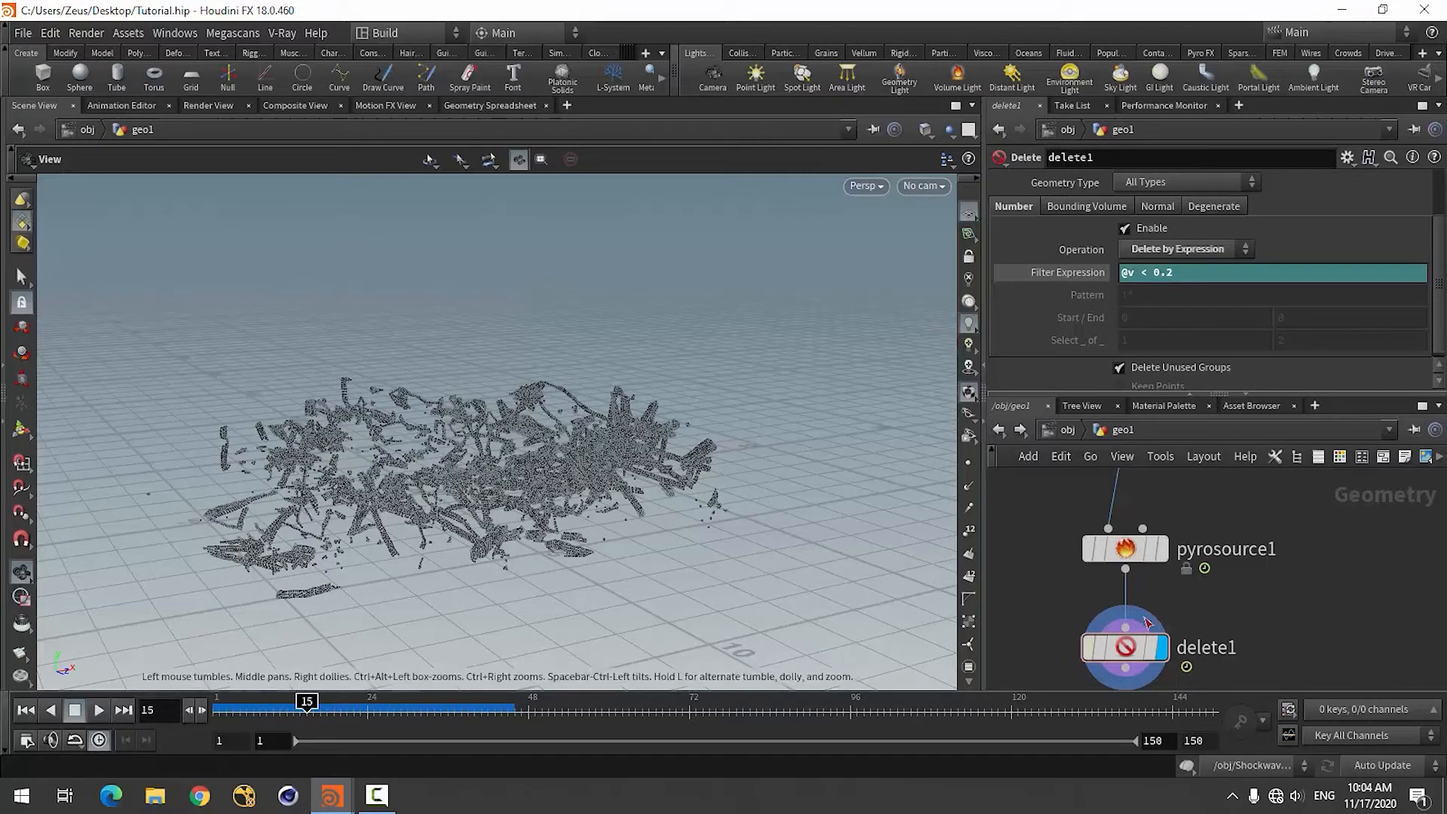
Select and display the Pyro Source to compare its points, and return the display to the Delete node.
{"action": "left_click", "coordinate": [1128, 557]}
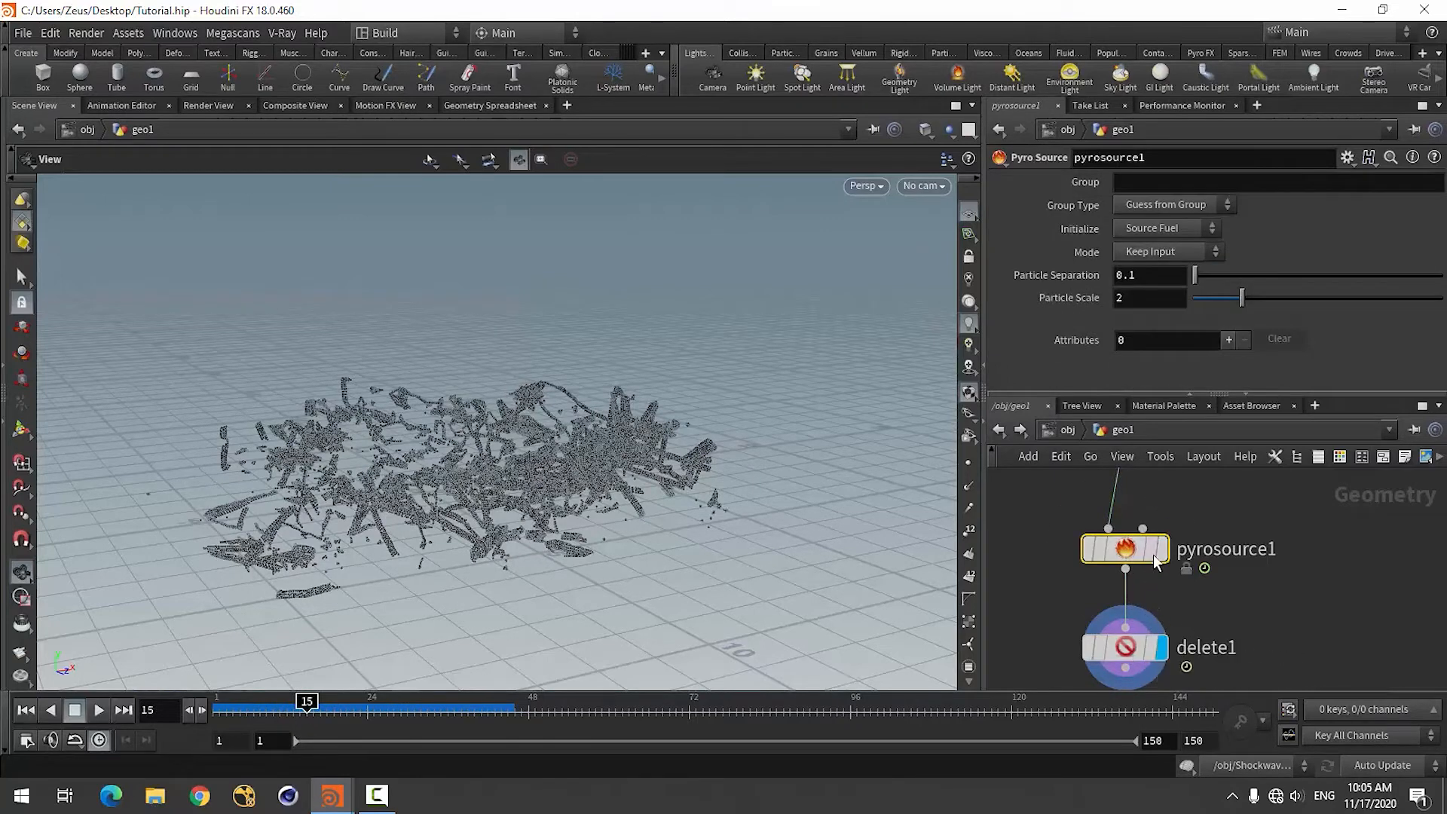
{"action": "left_click", "coordinate": [1161, 548]}
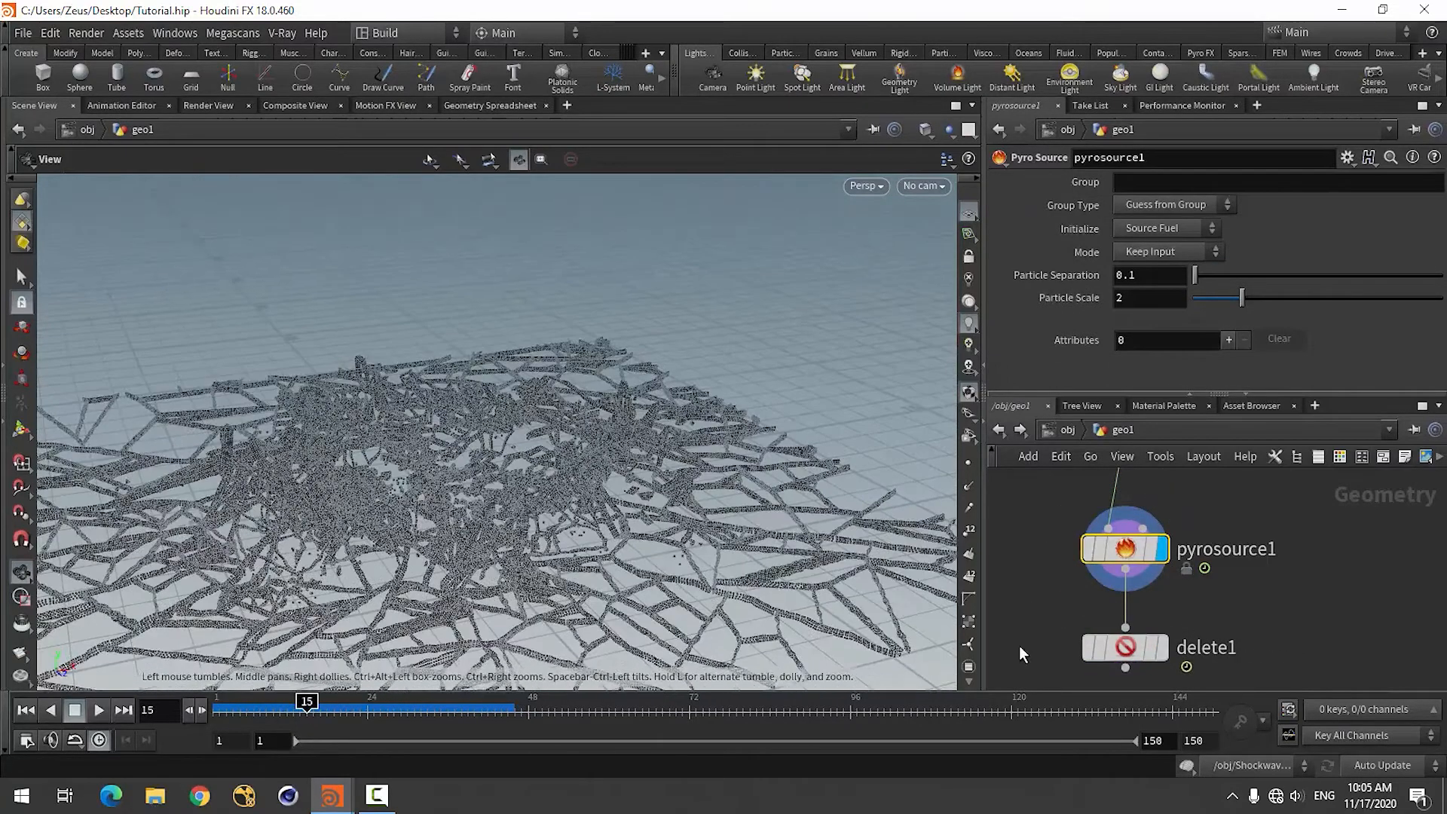
{"action": "left_click", "coordinate": [1161, 646]}
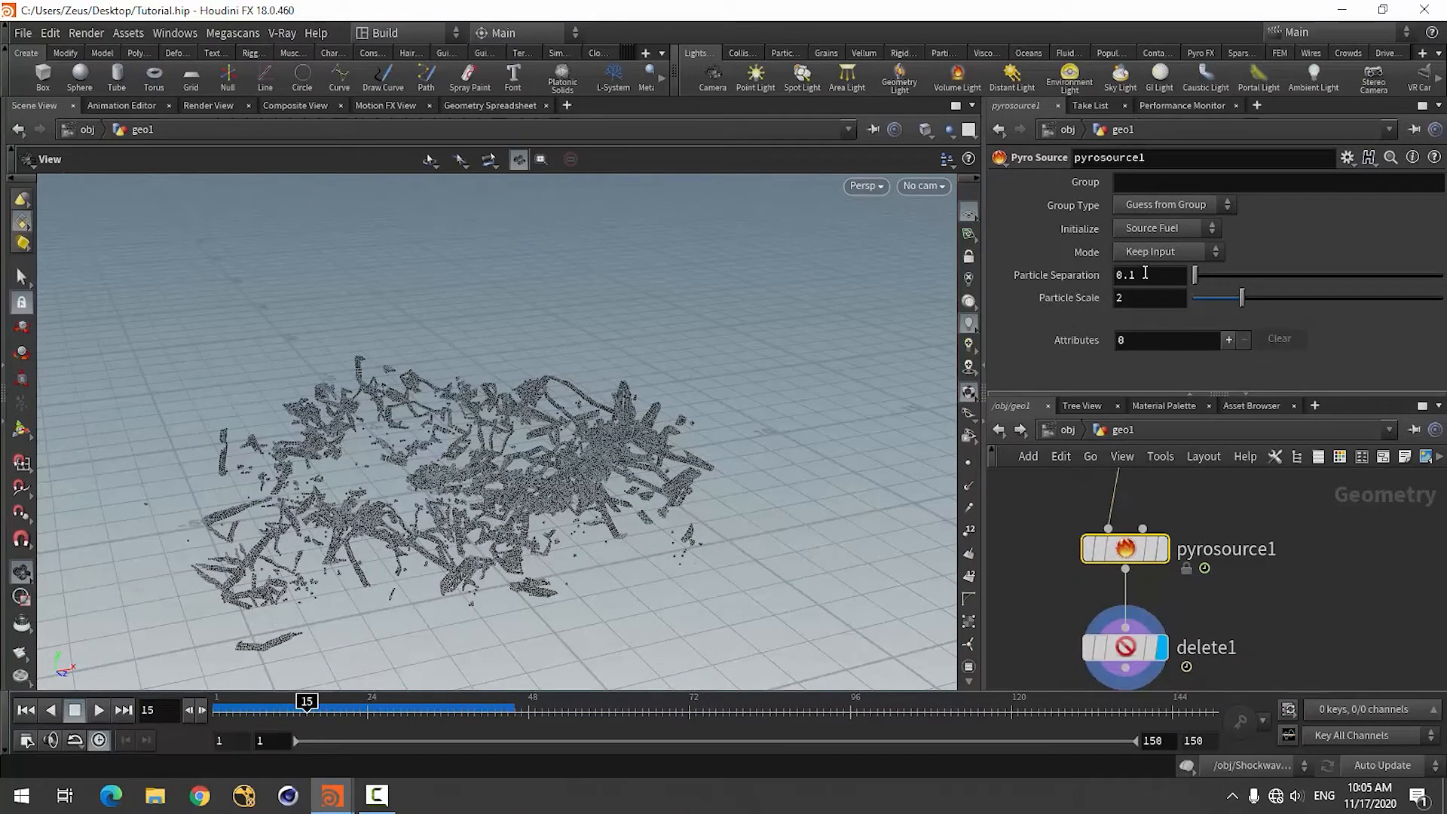
Initialize the Pyro Source as Source Smoke and remove its Temperature attribute, keeping only Density.
{"action": "left_click", "coordinate": [1167, 228]}
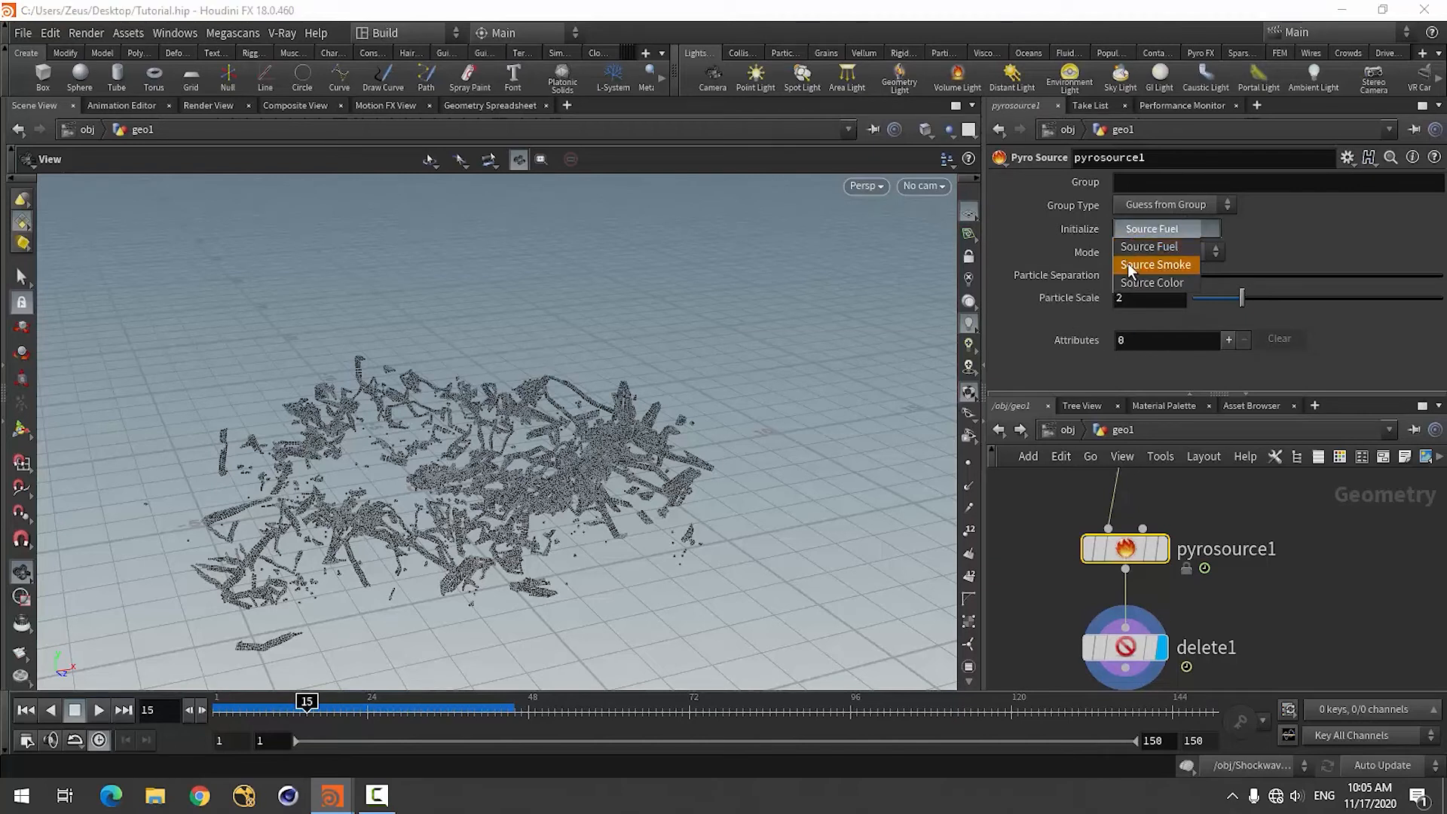
{"action": "left_click", "coordinate": [1154, 259]}
{"action": "scroll", "coordinate": [1046, 305], "scroll_direction": "down", "scroll_amount": 4}
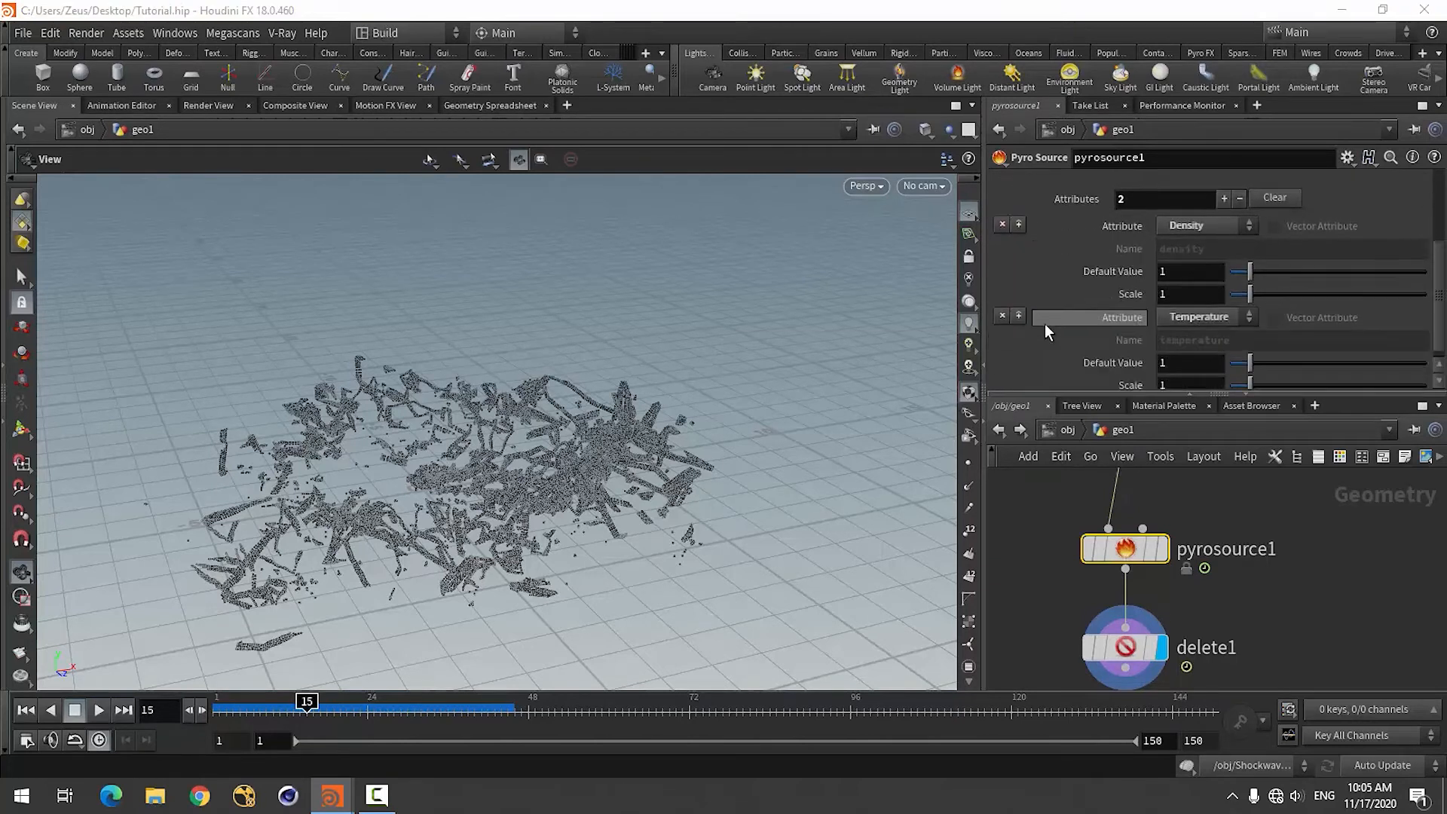
{"action": "left_click", "coordinate": [1003, 304]}
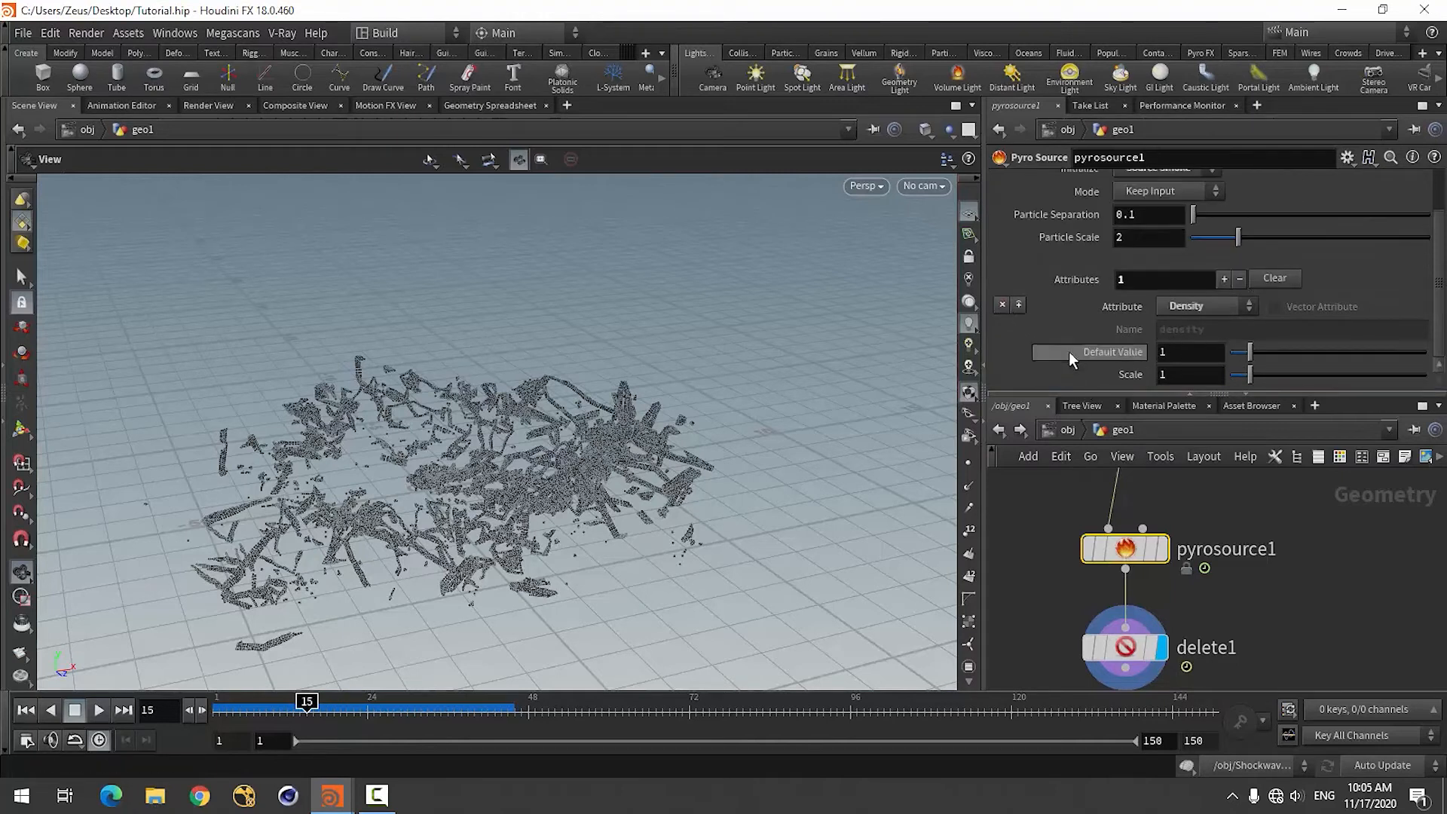
{"action": "scroll", "coordinate": [1115, 266], "scroll_direction": "up", "scroll_amount": 1}
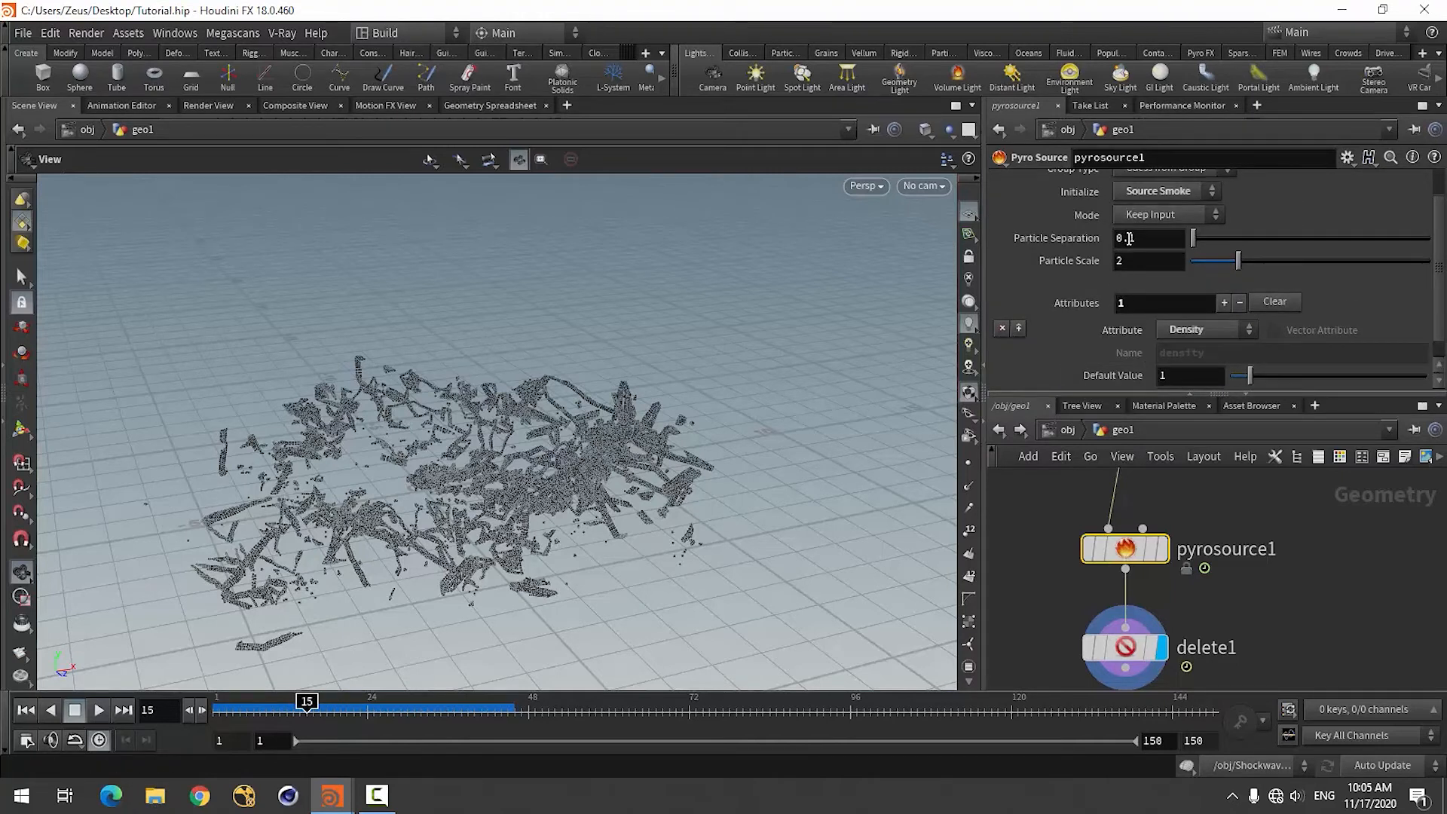
Set the Pyro Source's particle separation to 0.05.
{"action": "left_click_drag", "start_coordinate": [1128, 238], "coordinate": [1150, 243]}
{"action": "type", "text": "05"}
{"action": "key", "text": "Return"}
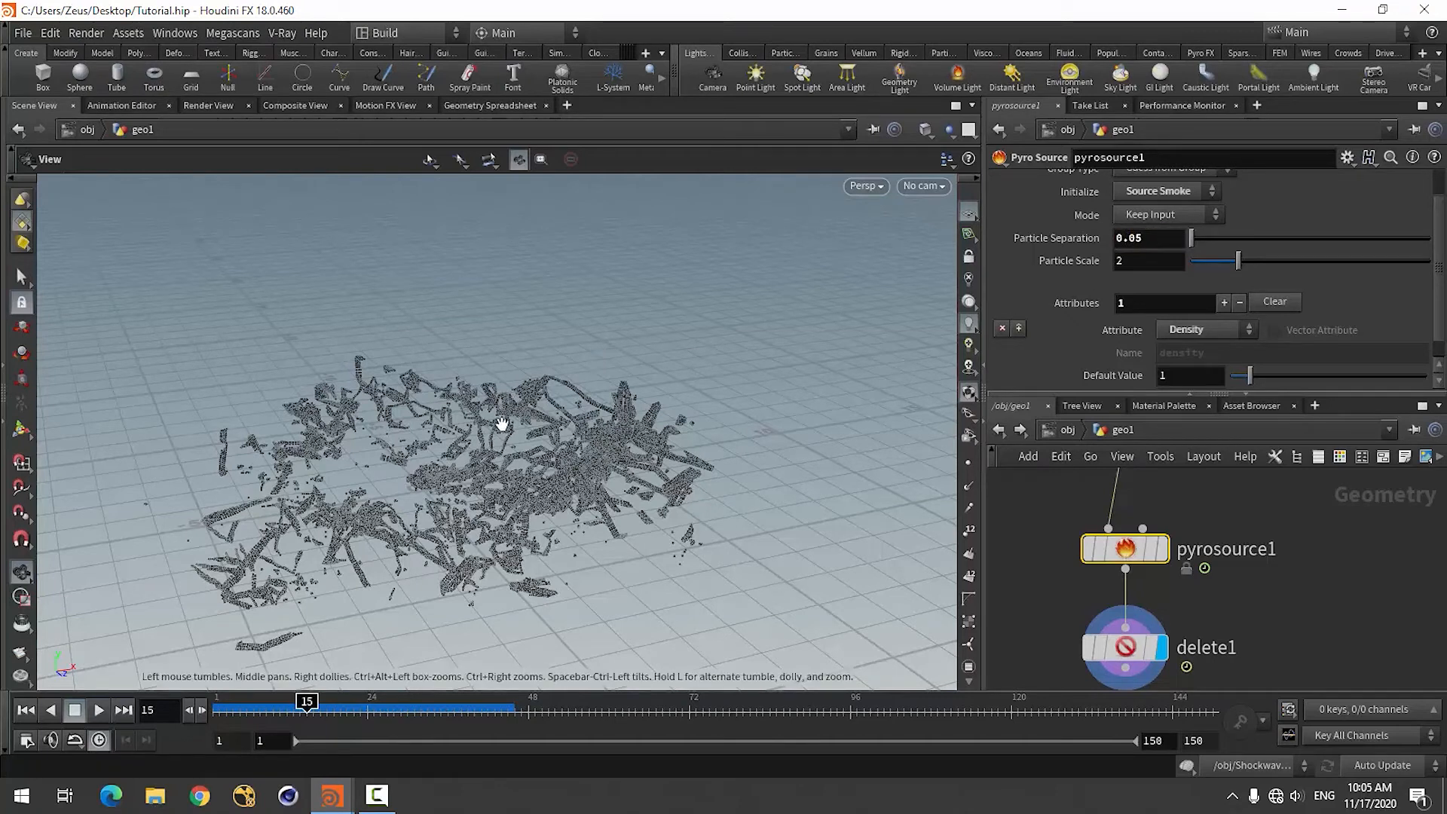
{"action": "scroll", "coordinate": [1131, 530], "scroll_direction": "down", "scroll_amount": 3}
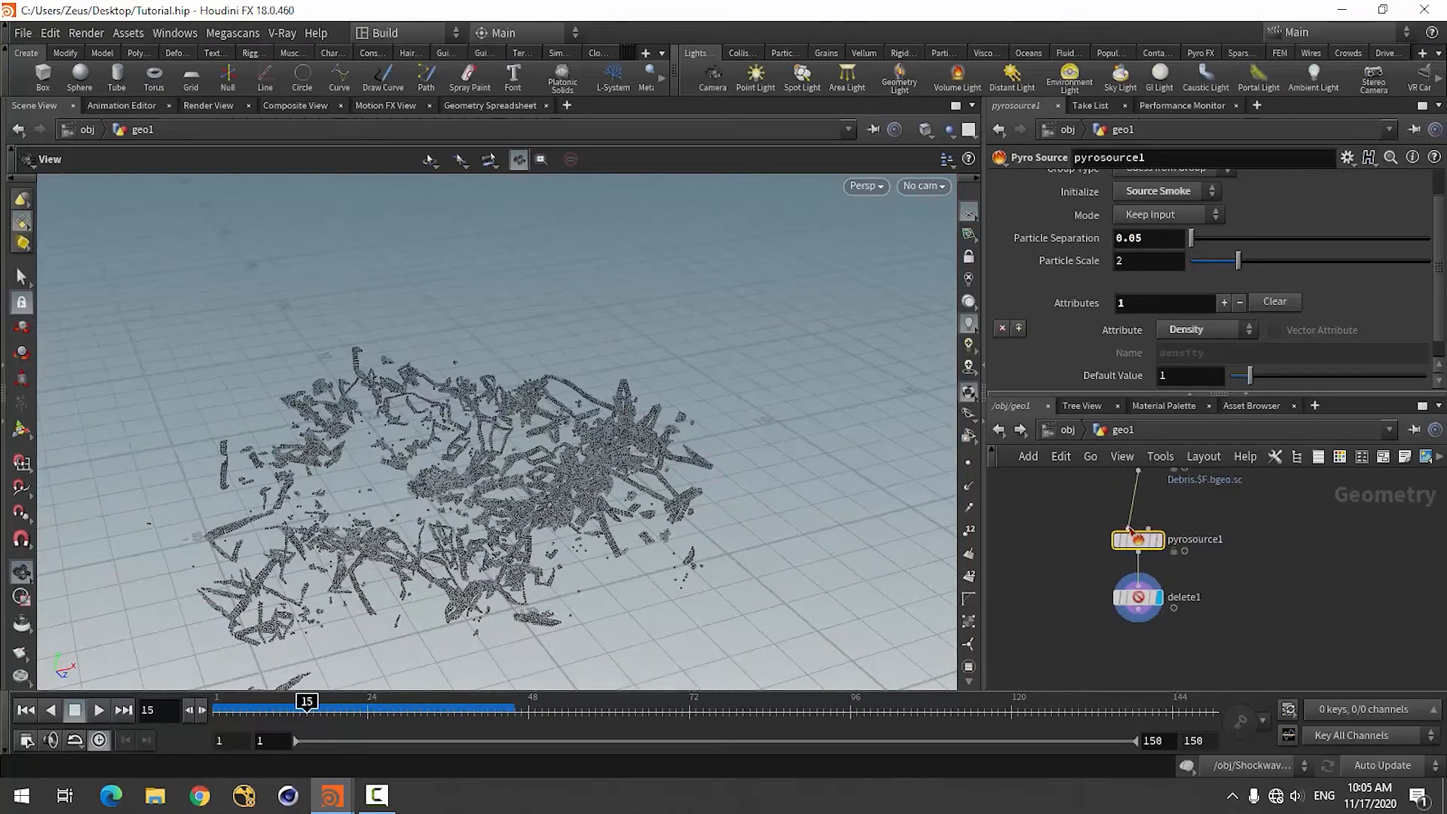
{"action": "scroll", "coordinate": [1161, 621], "scroll_direction": "up", "scroll_amount": 2}
{"action": "scroll", "coordinate": [1134, 526], "scroll_direction": "down", "scroll_amount": 2}
Add a Volume Rasterize Attributes node below the Delete node, wire it to the Delete output and display it.
{"action": "left_click", "coordinate": [1125, 635]}
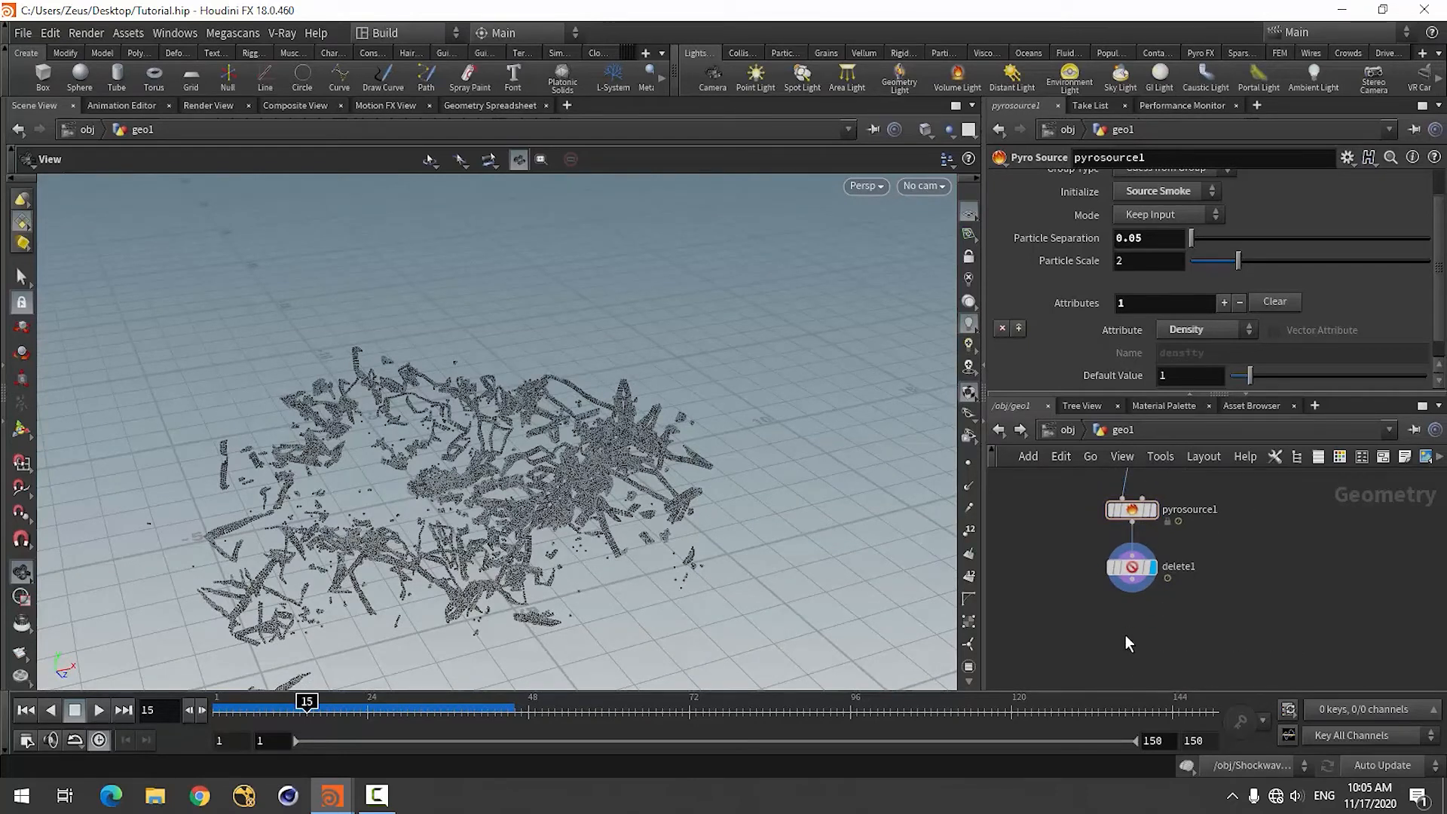
{"action": "key", "text": "Tab"}
{"action": "type", "text": "v"}
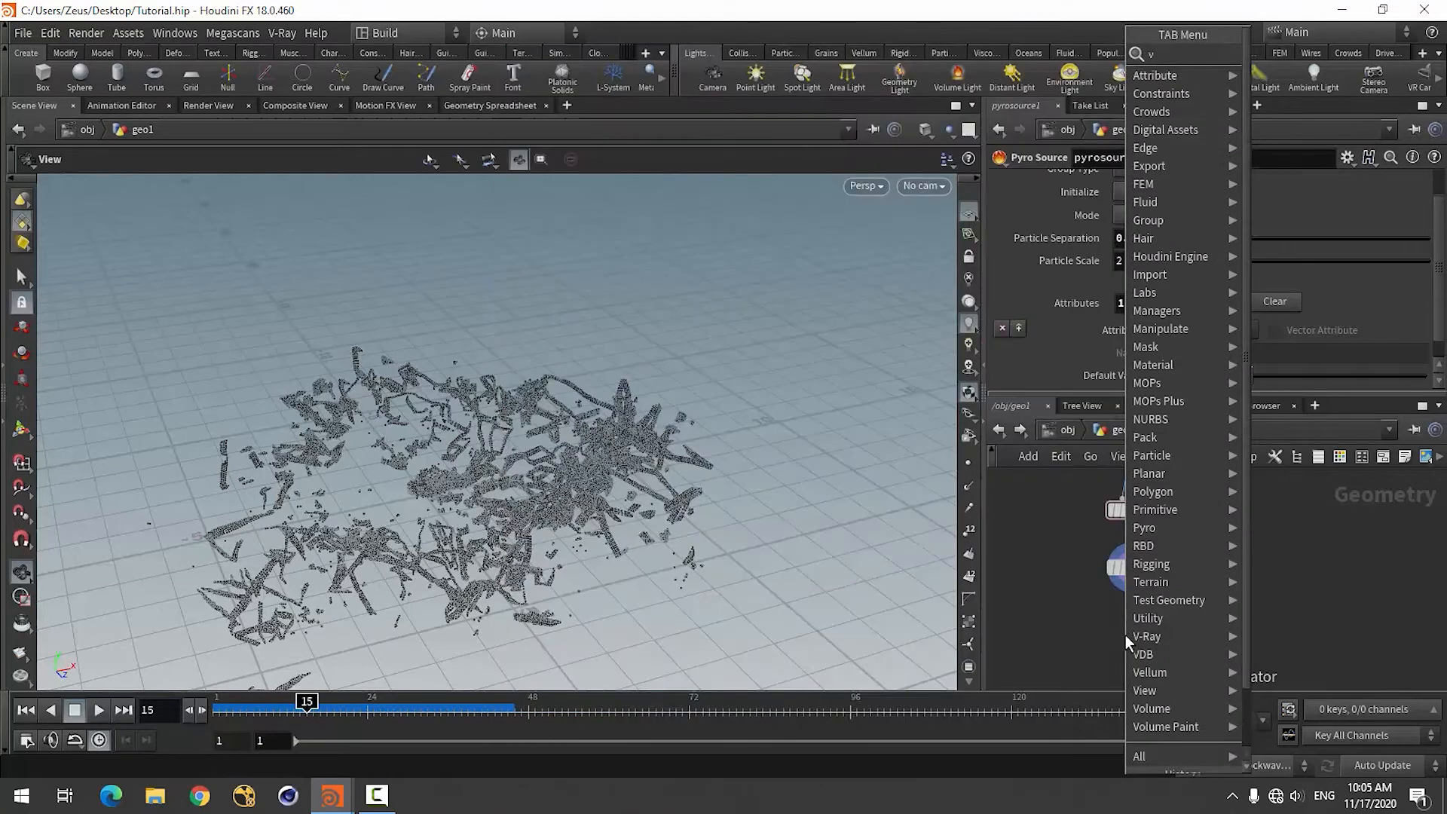
{"action": "type", "text": "olume"}
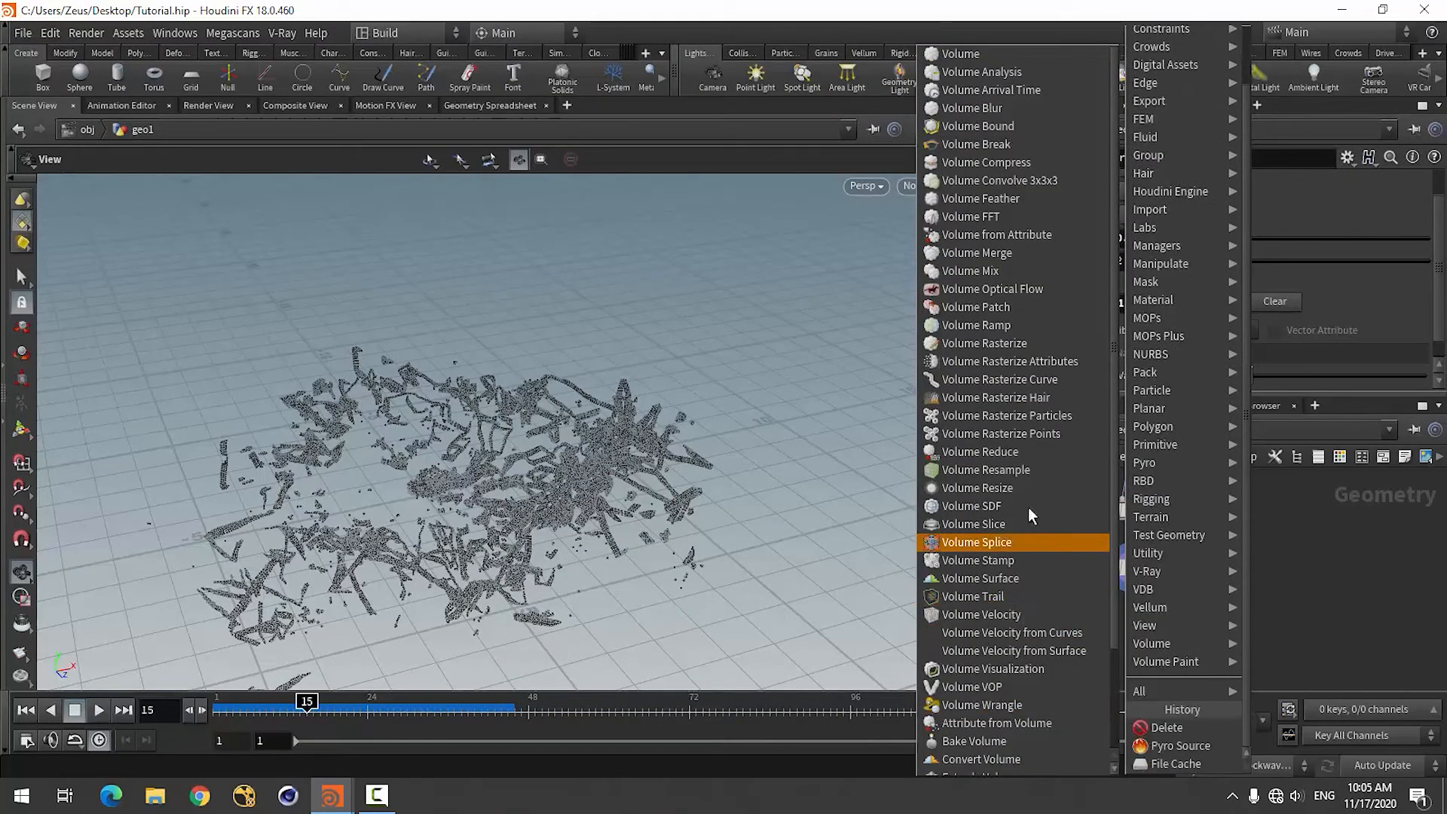
{"action": "left_click", "coordinate": [1016, 361]}
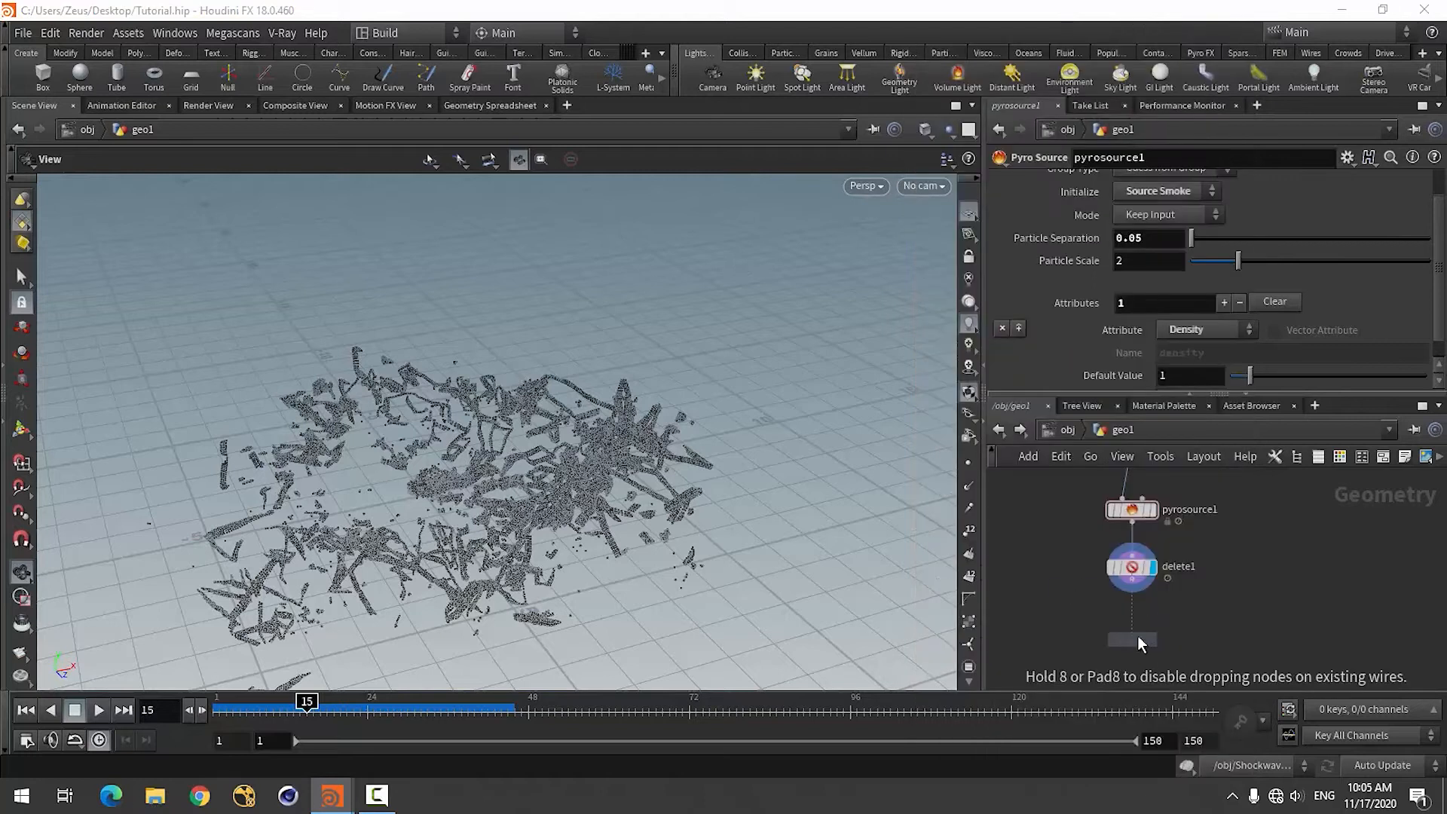
{"action": "left_click", "coordinate": [1138, 637]}
{"action": "left_click_drag", "start_coordinate": [1132, 579], "coordinate": [1132, 621]}
{"action": "left_click", "coordinate": [1152, 624]}
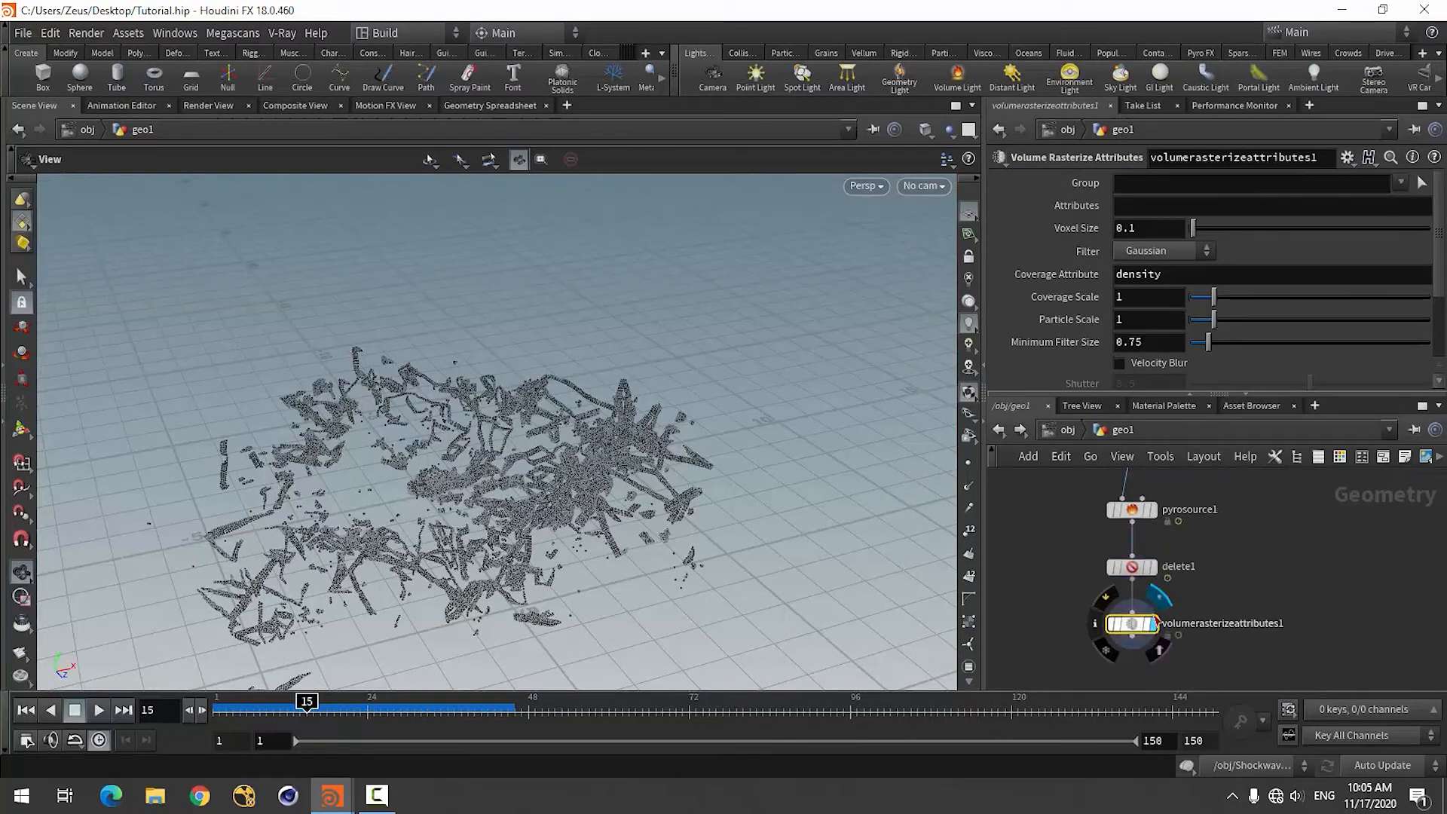
Set the Volume Rasterize Attributes node to rasterize the attributes density and v.
{"action": "left_click", "coordinate": [1135, 208]}
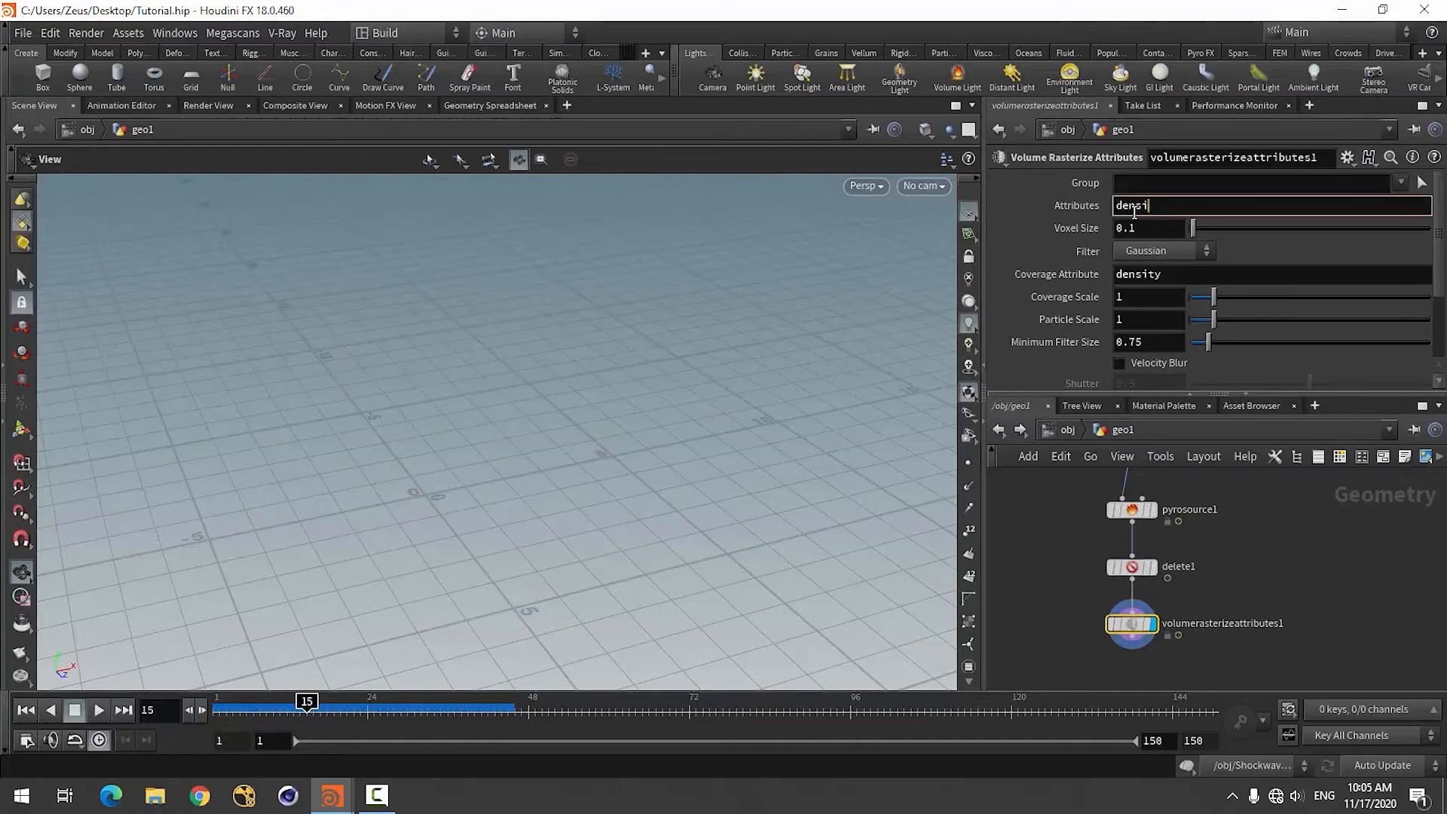
{"action": "type", "text": "density"}
{"action": "key", "text": "Return"}
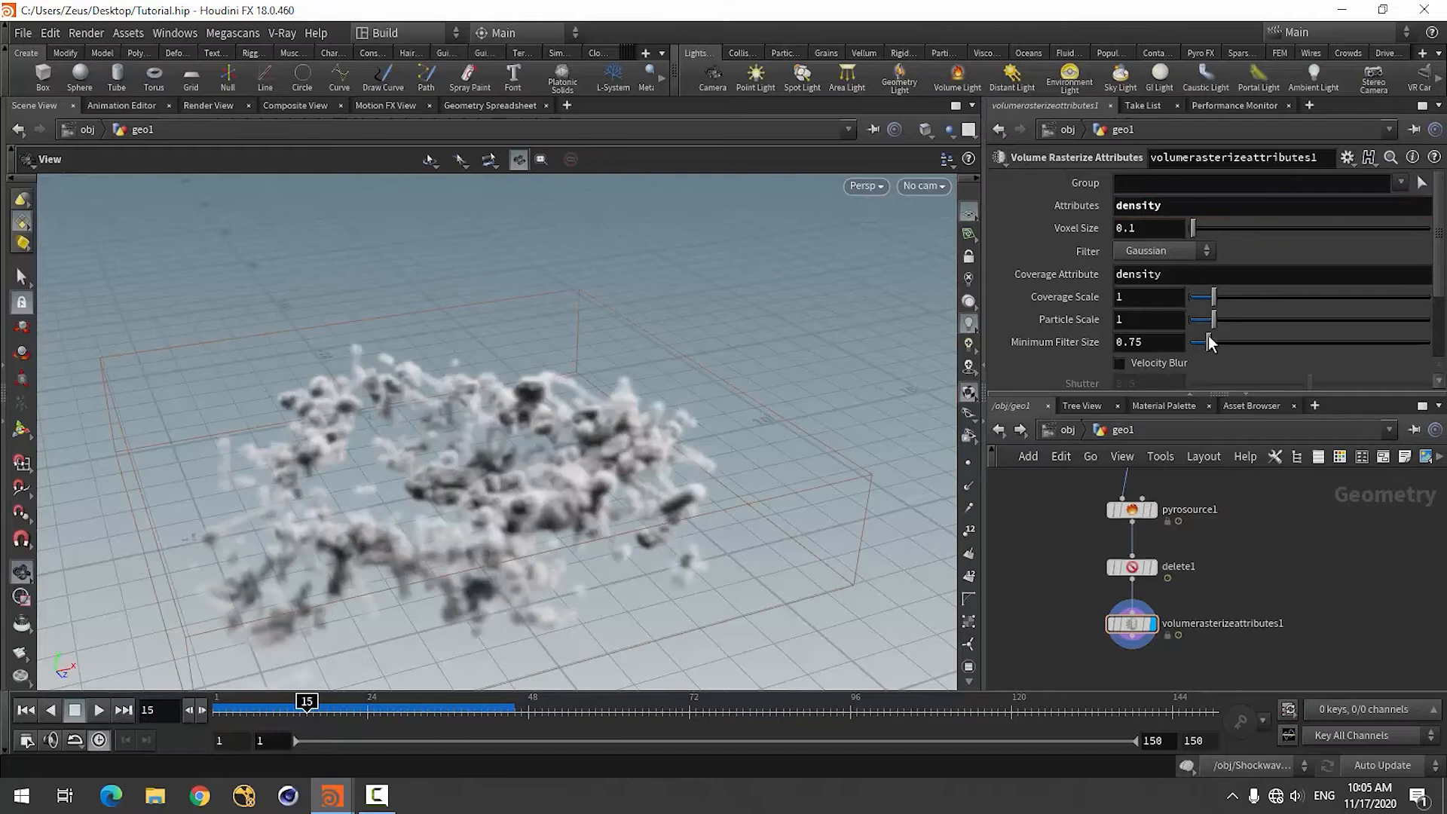
{"action": "left_click", "coordinate": [1189, 204]}
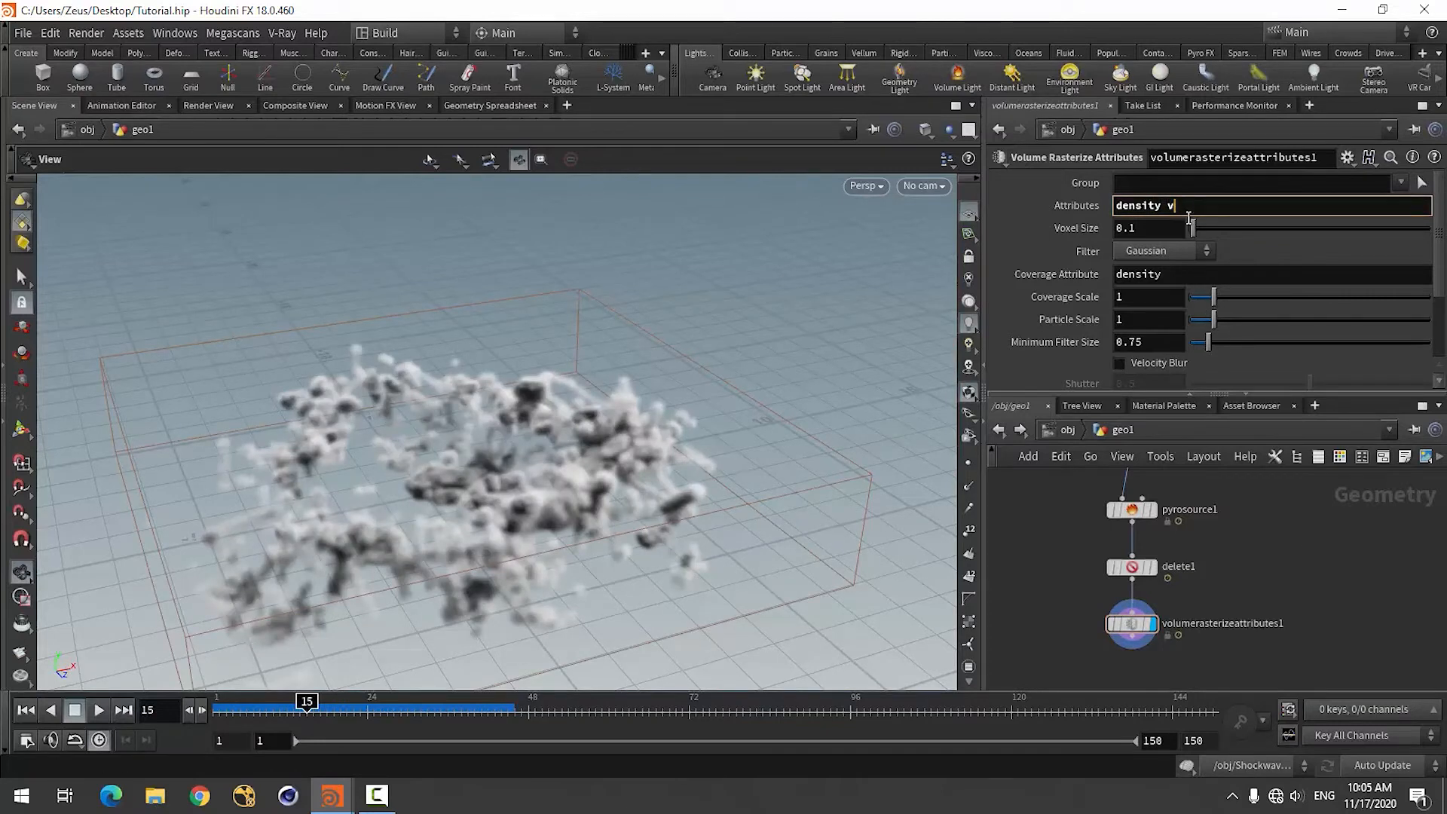
{"action": "type", "text": "v"}
{"action": "key", "text": "Return"}
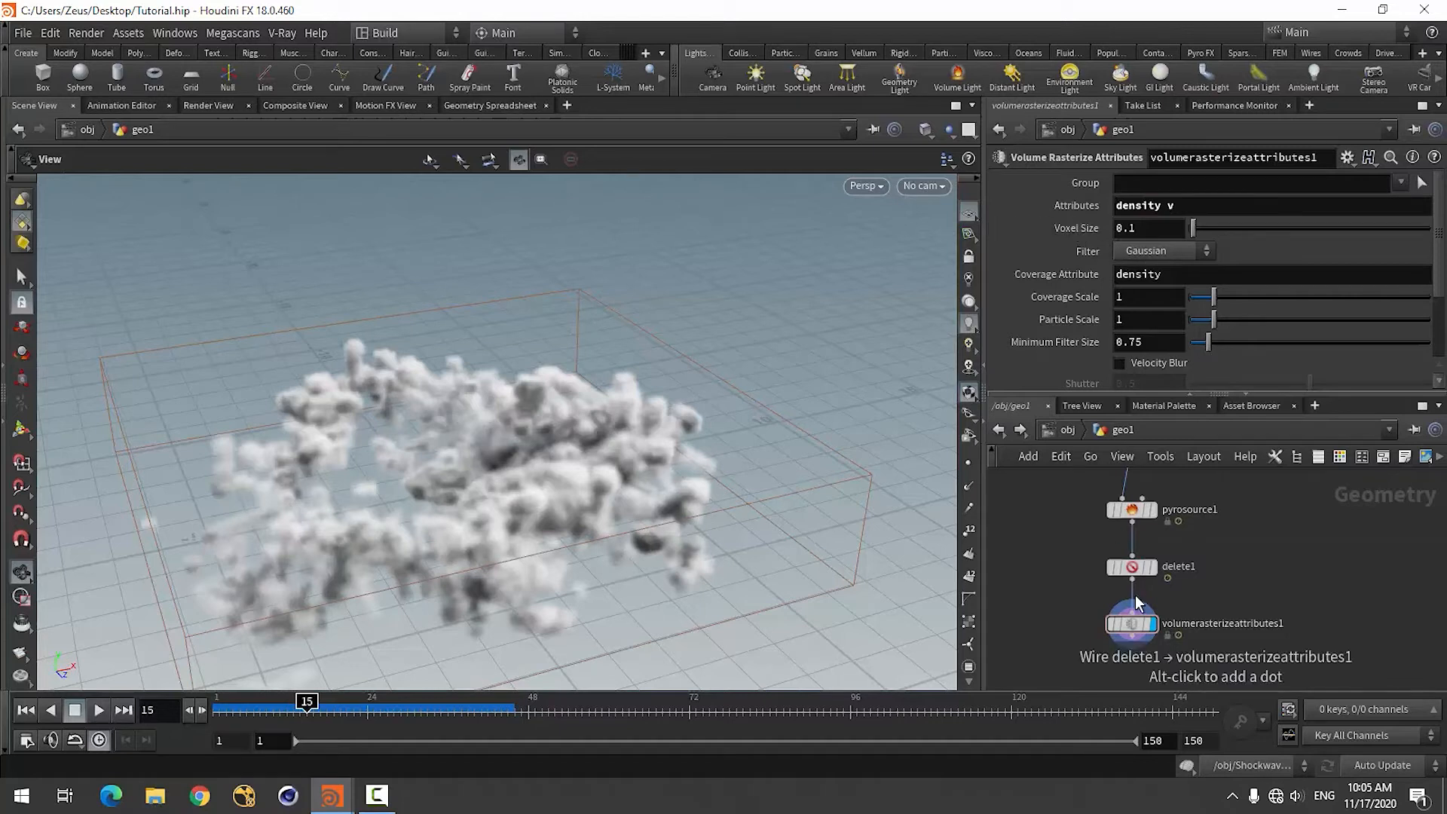
Check the Pyro Source's particle separation, set the rasterize node's voxel size to 0.05, and inspect the resulting volume.
{"action": "left_click", "coordinate": [1131, 510]}
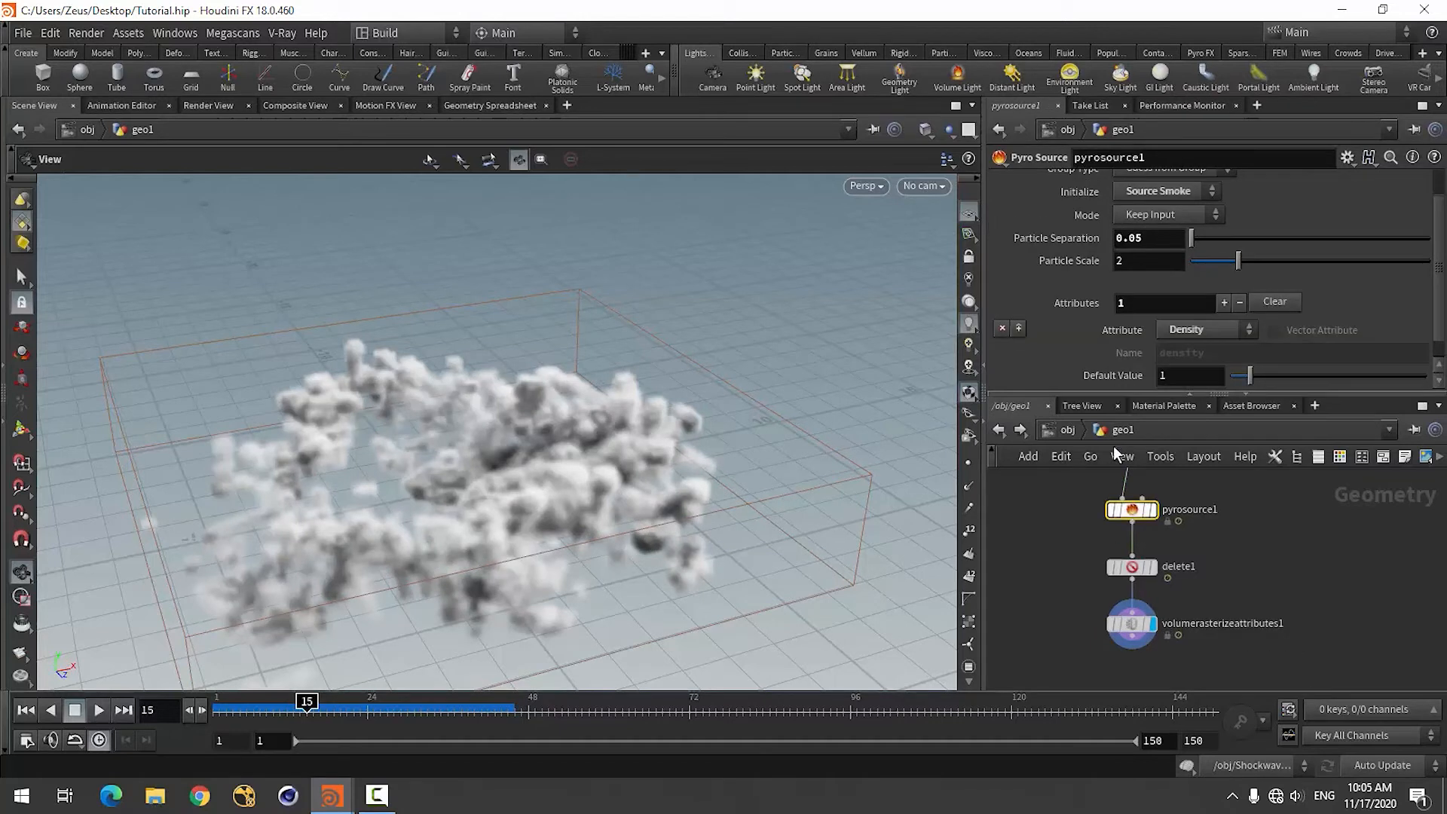
{"action": "left_click", "coordinate": [1132, 625]}
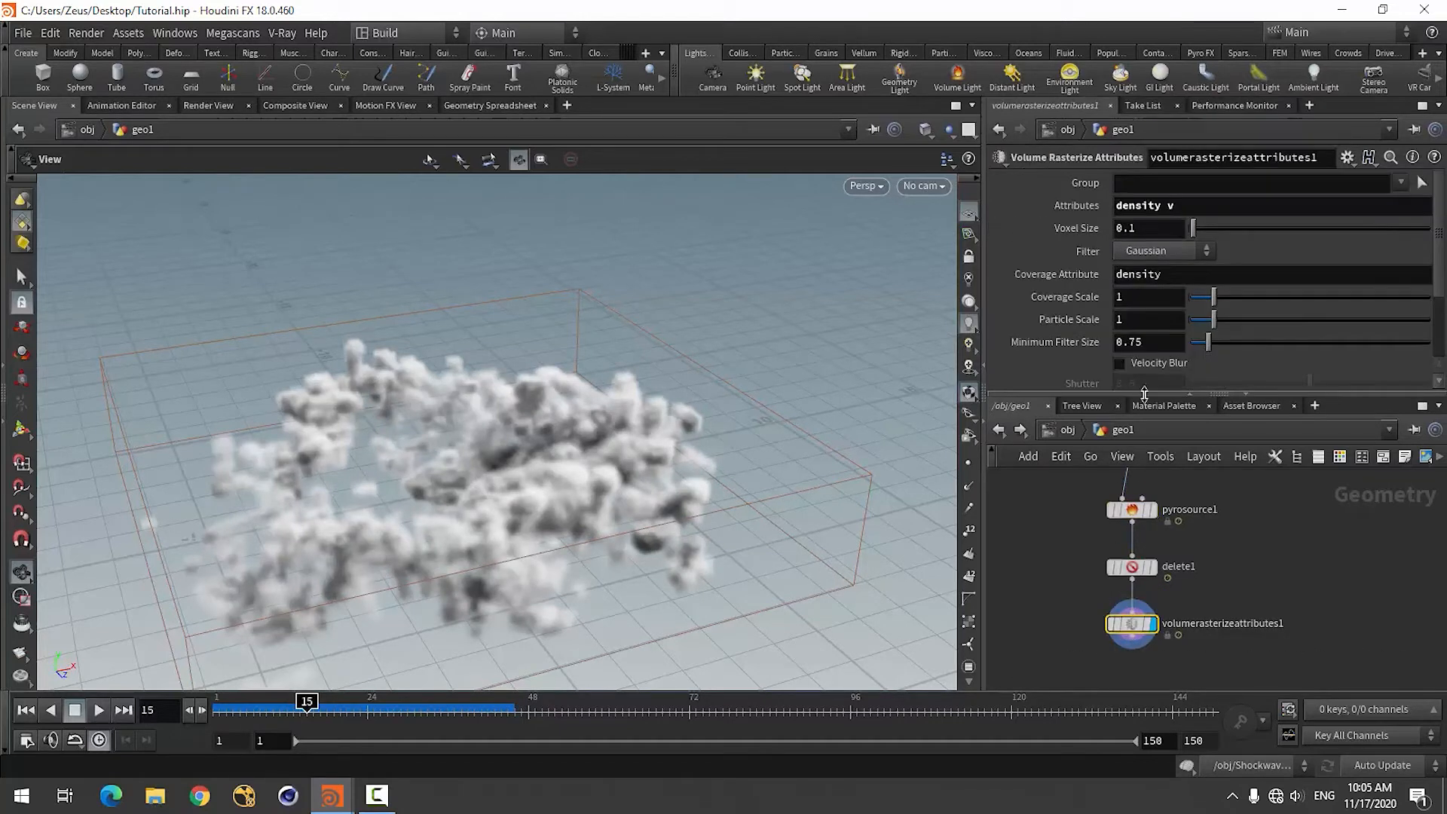
{"action": "left_click", "coordinate": [1148, 230]}
{"action": "type", "text": "05"}
{"action": "key", "text": "Return"}
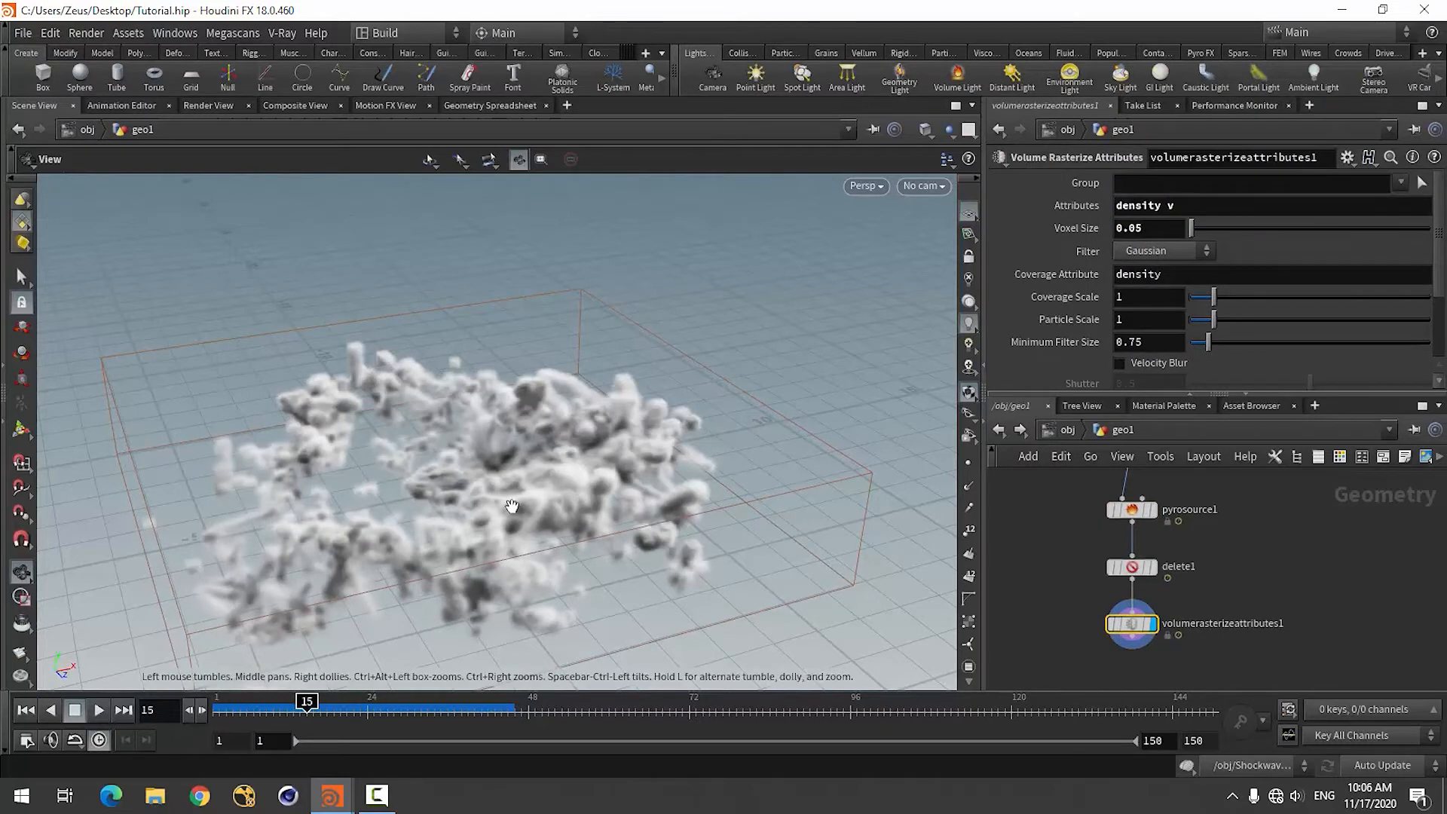
{"action": "mouse_move", "coordinate": [512, 506]}
{"action": "left_mouse_down"}
{"action": "mouse_move", "coordinate": [482, 513]}
{"action": "mouse_move", "coordinate": [543, 490]}
{"action": "mouse_move", "coordinate": [528, 498]}
{"action": "left_mouse_up"}
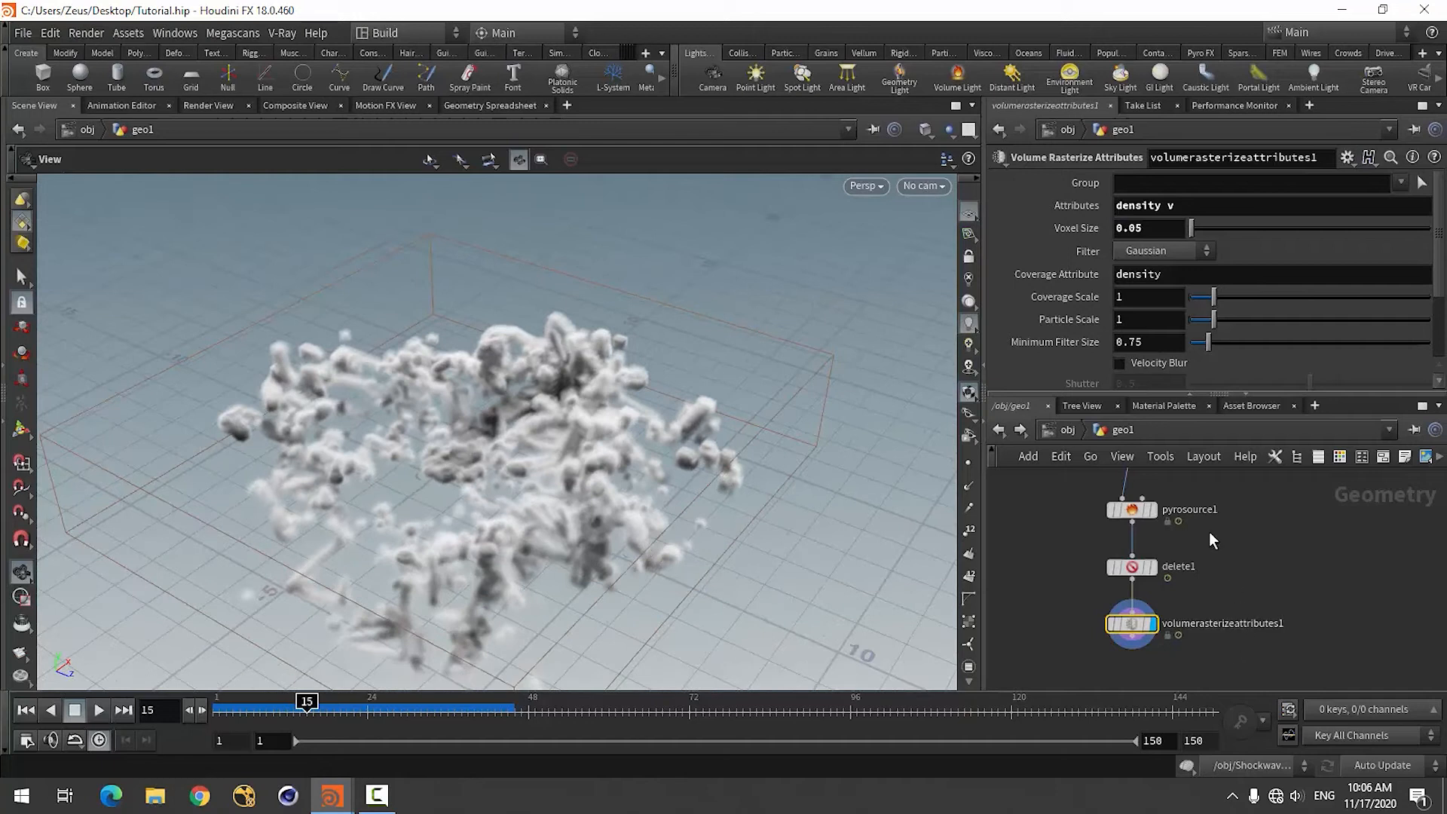
{"action": "scroll", "coordinate": [1209, 534], "scroll_direction": "down", "scroll_amount": 3}
{"action": "scroll", "coordinate": [1150, 609], "scroll_direction": "up", "scroll_amount": 4}
{"action": "scroll", "coordinate": [1085, 588], "scroll_direction": "down", "scroll_amount": 2}
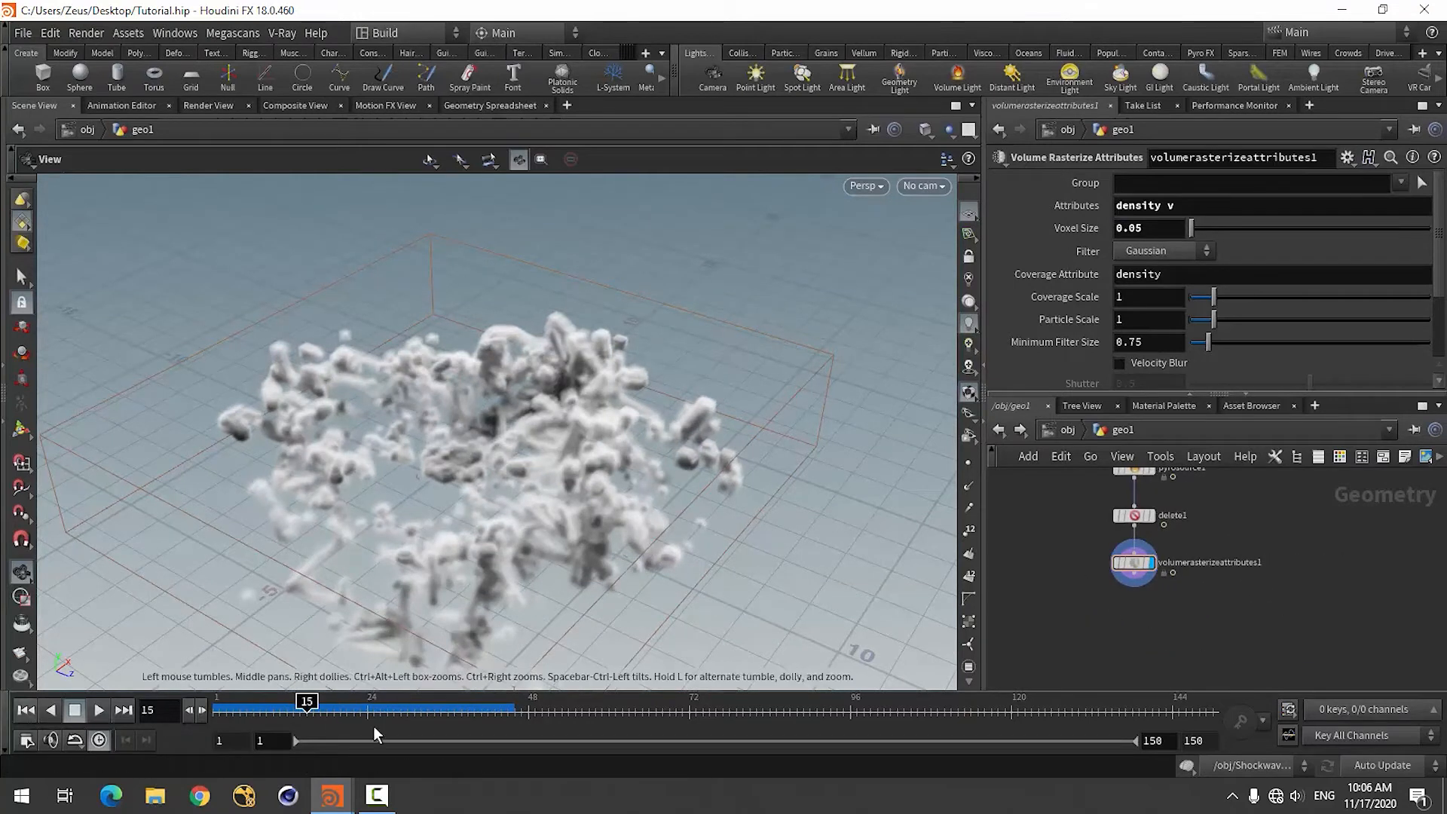
Return to frame 1 and save the scene over the existing Tutorial.hip.
{"action": "key", "text": "ctrl+Up"}
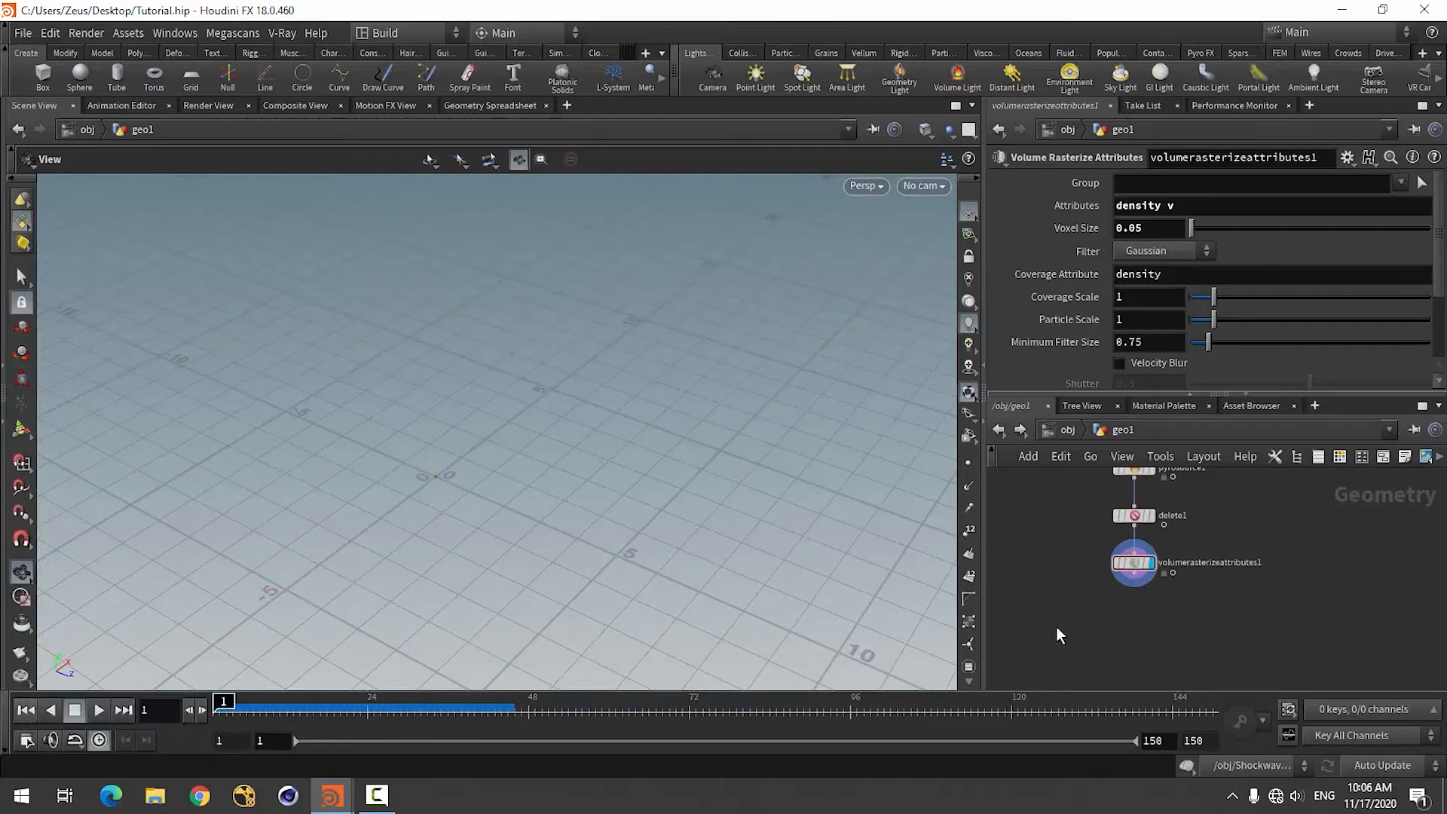
{"action": "key", "text": "ctrl+shift+s"}
{"action": "left_click", "coordinate": [1281, 756]}
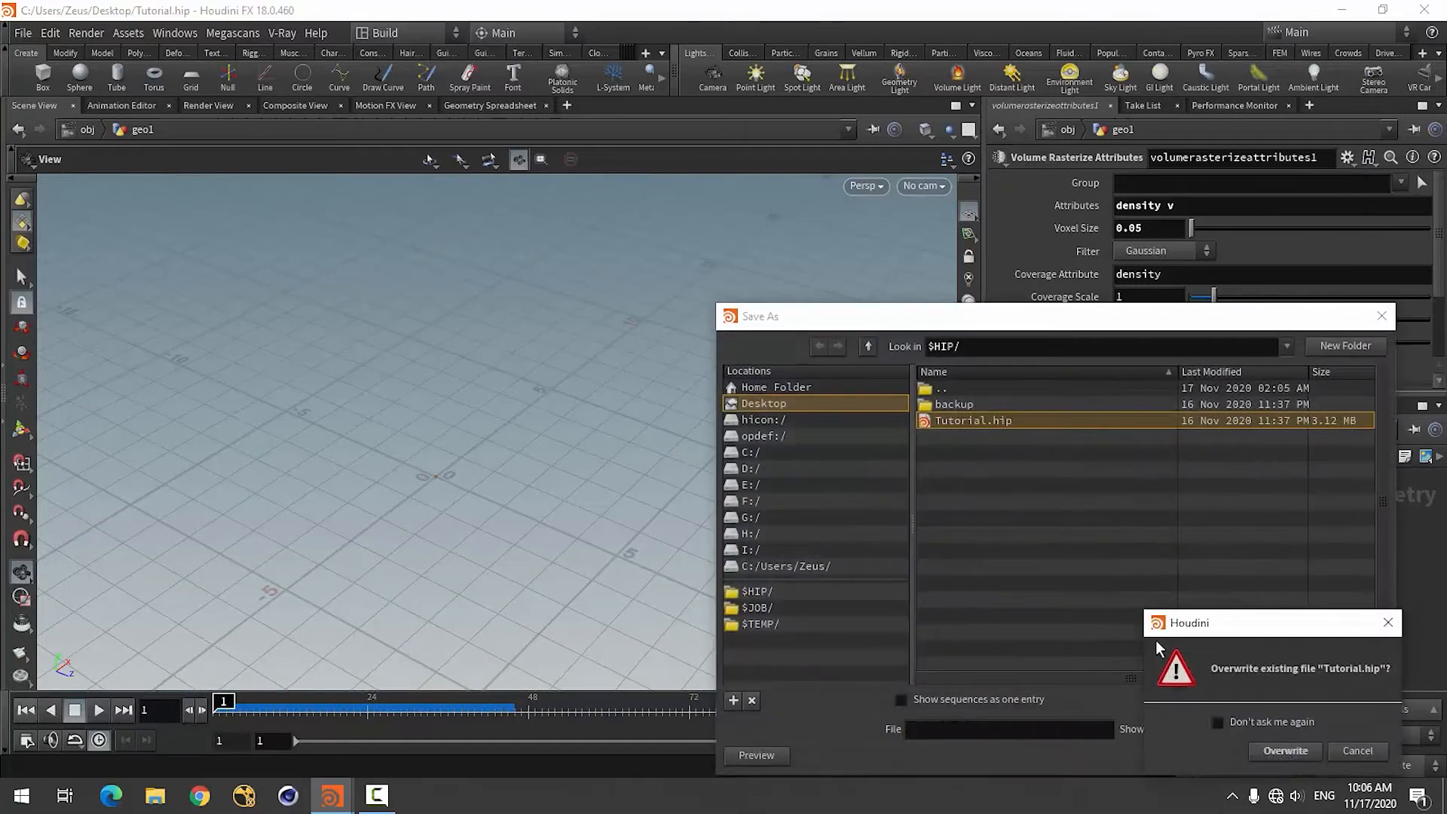
{"action": "left_click", "coordinate": [1265, 752]}
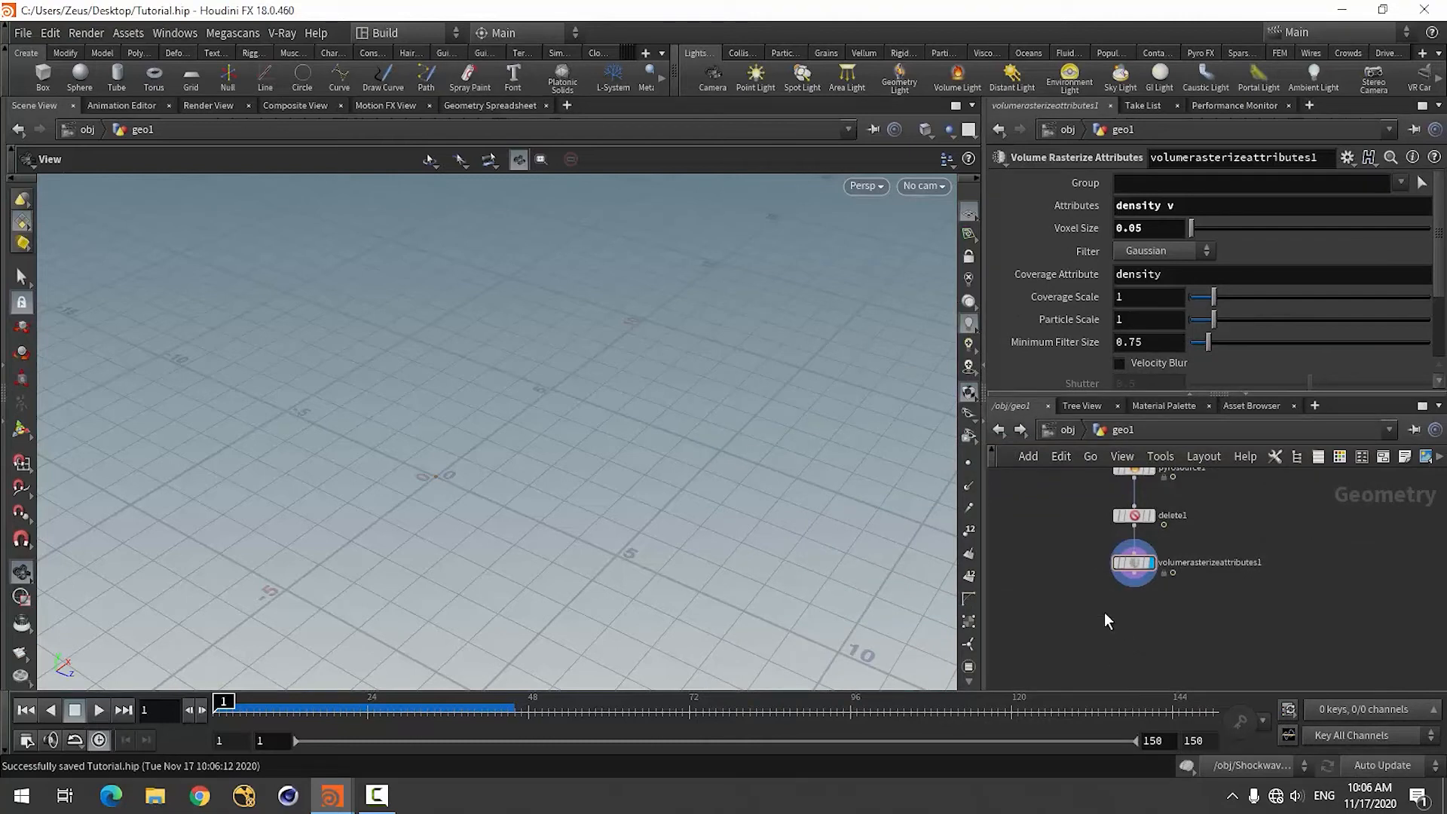
Add a DOP Network node below the Volume Rasterize Attributes node.
{"action": "scroll", "coordinate": [1146, 604], "scroll_direction": "up", "scroll_amount": 2}
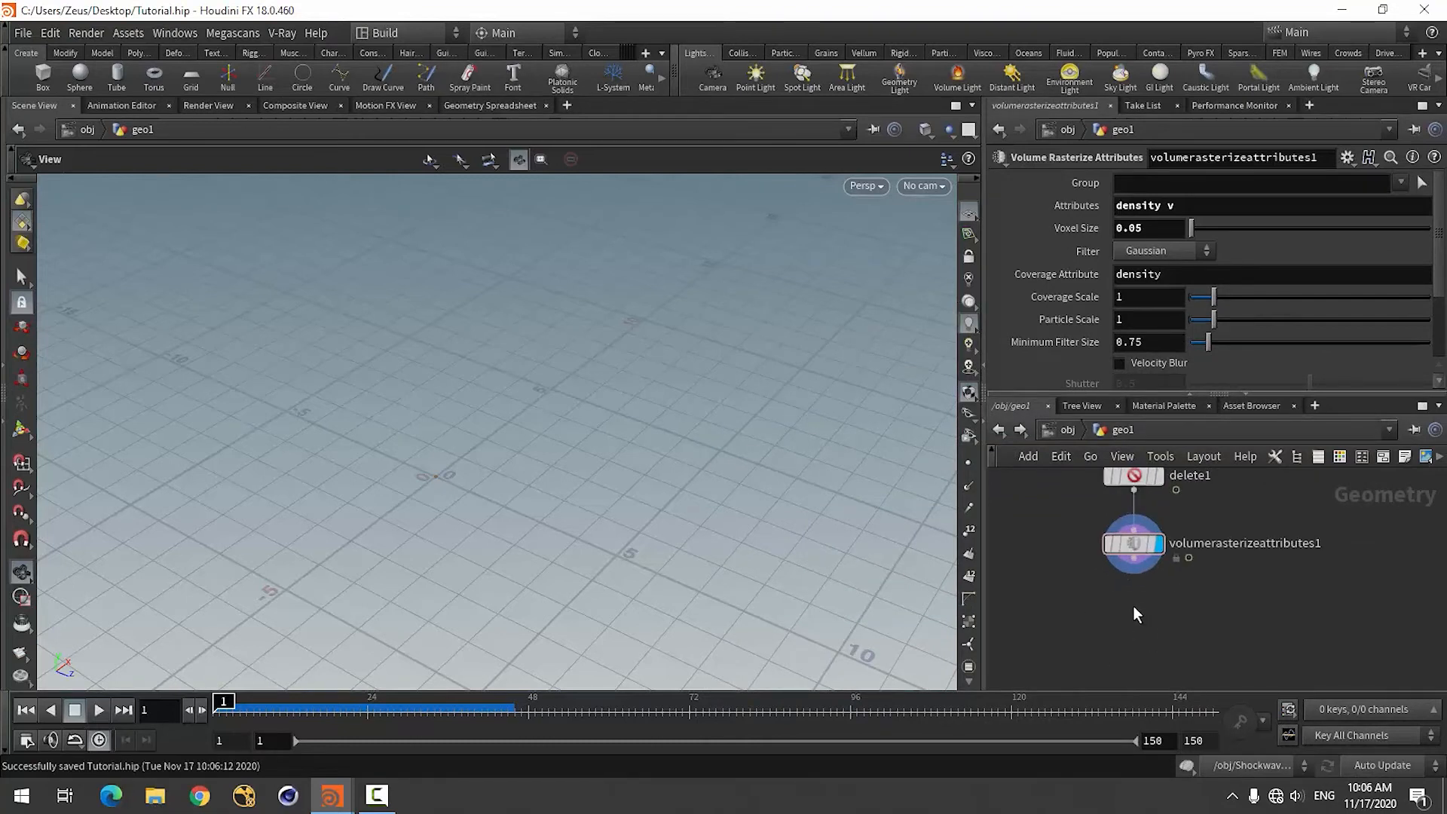
{"action": "key", "text": "Tab"}
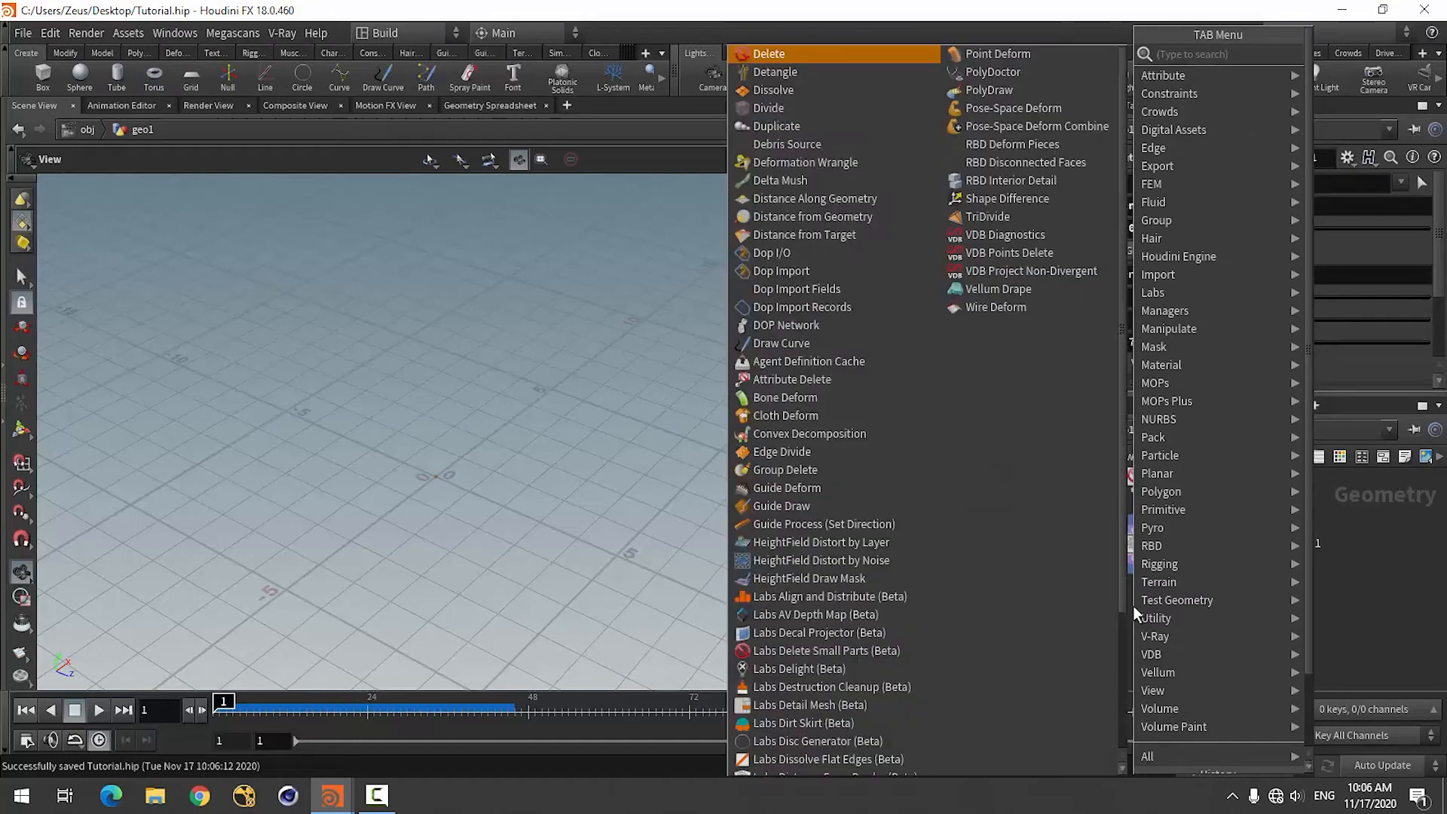
{"action": "type", "text": "dop"}
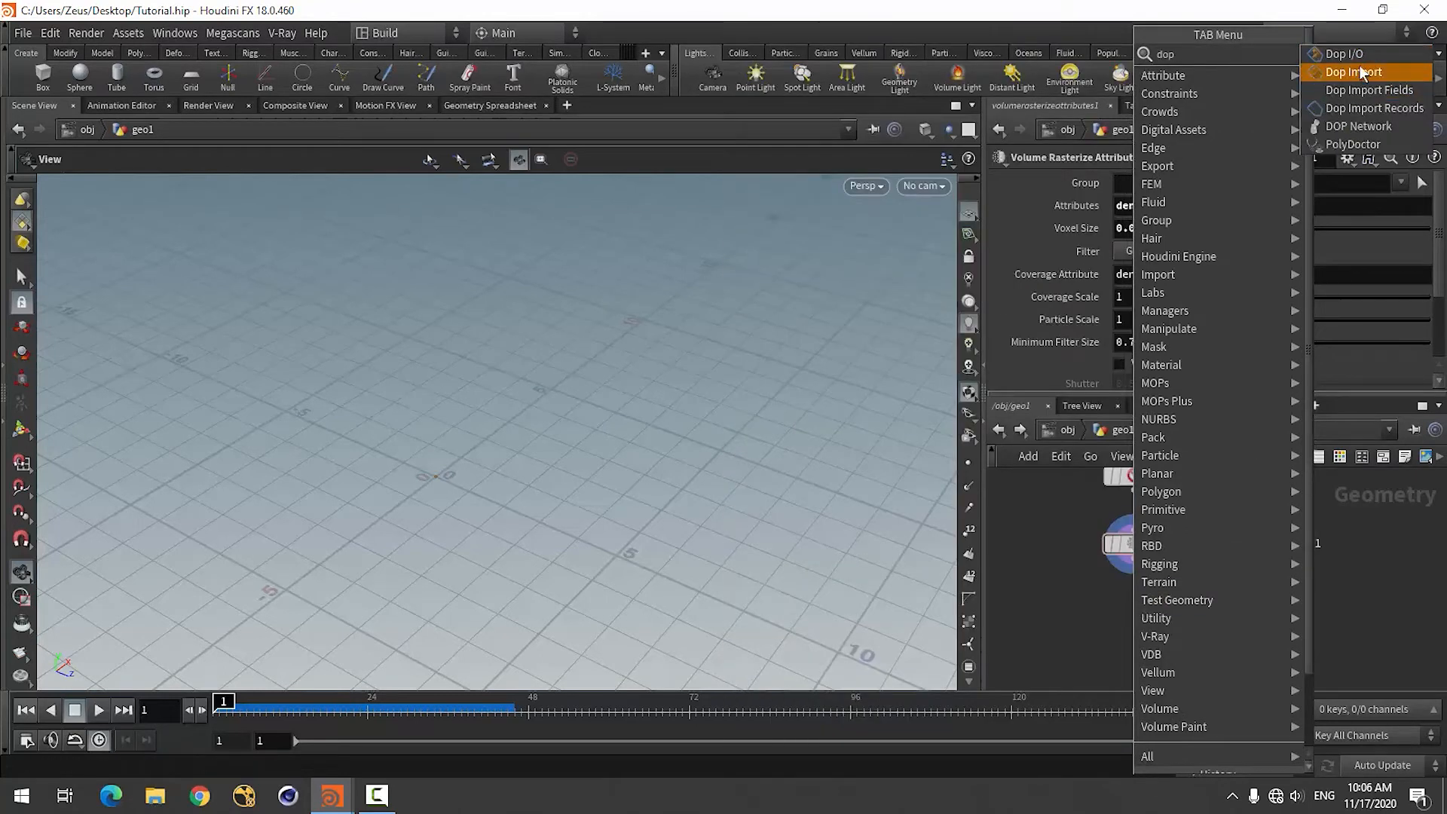
{"action": "left_click", "coordinate": [1363, 128]}
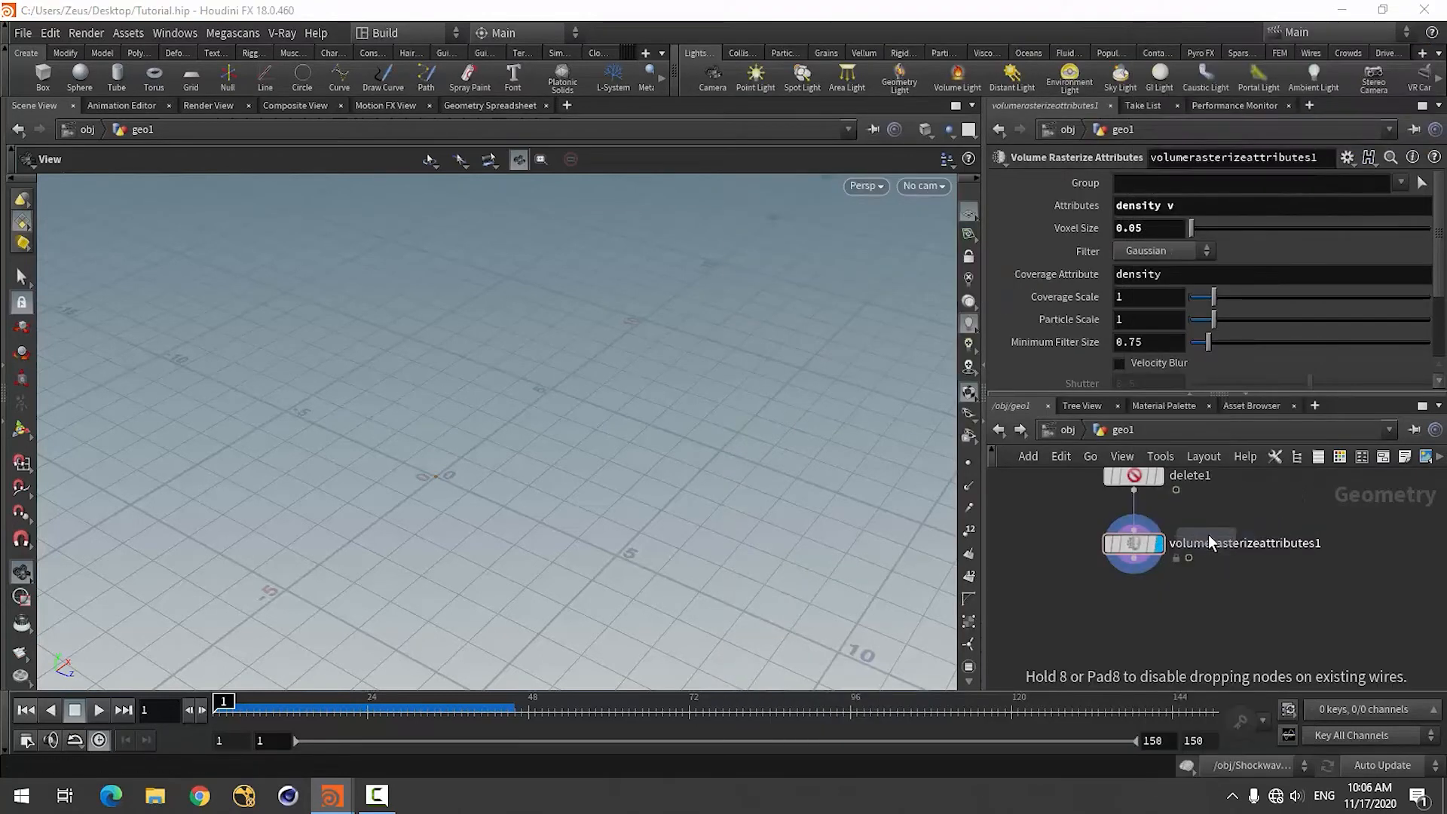
{"action": "left_click", "coordinate": [1167, 618]}
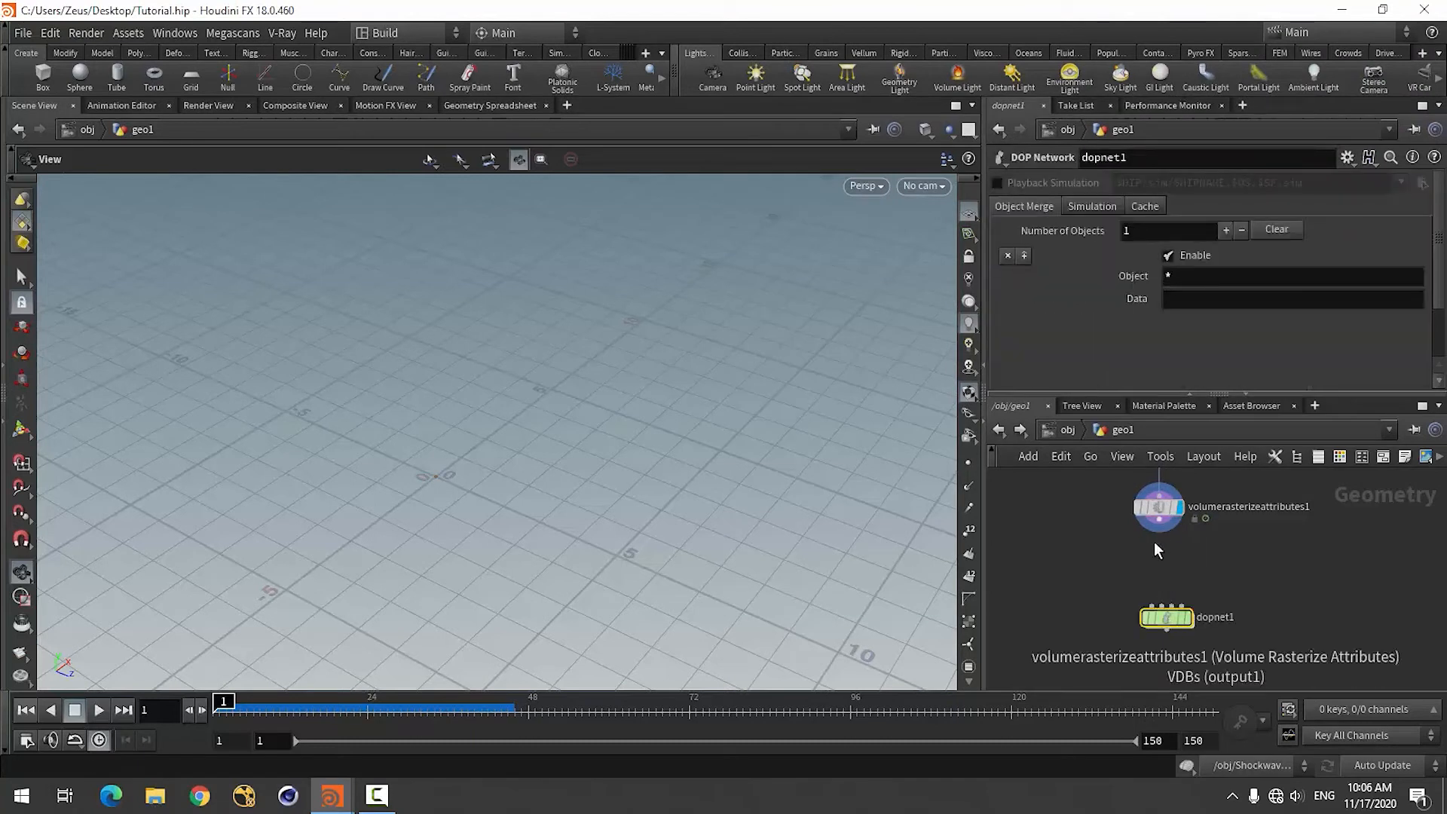
Add a Null between the rasterize node and the DOP Network, wire it to the rasterize output and display it.
{"action": "key", "text": "Tab"}
{"action": "type", "text": "n"}
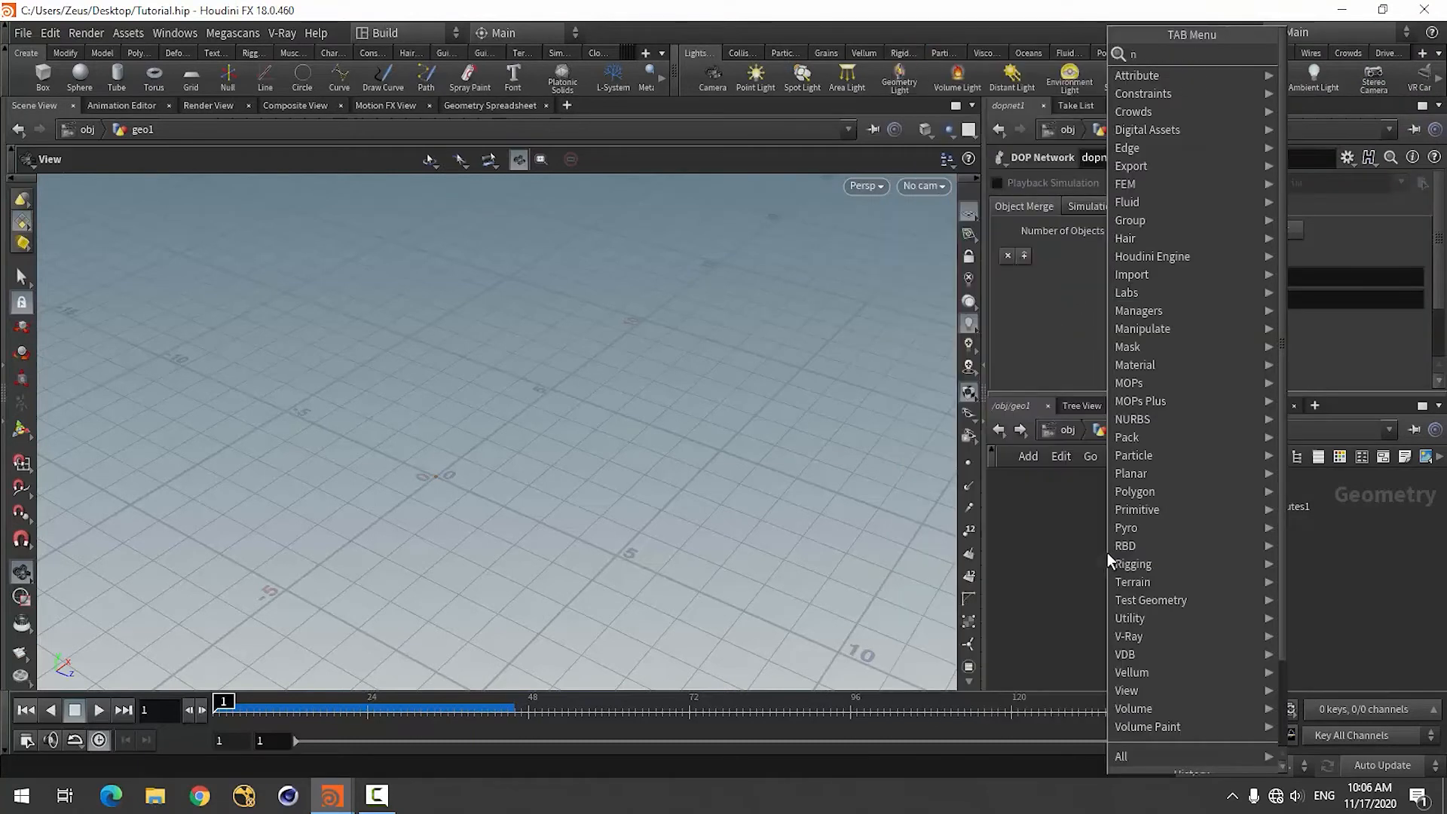
{"action": "type", "text": "ul"}
{"action": "left_click", "coordinate": [1307, 53]}
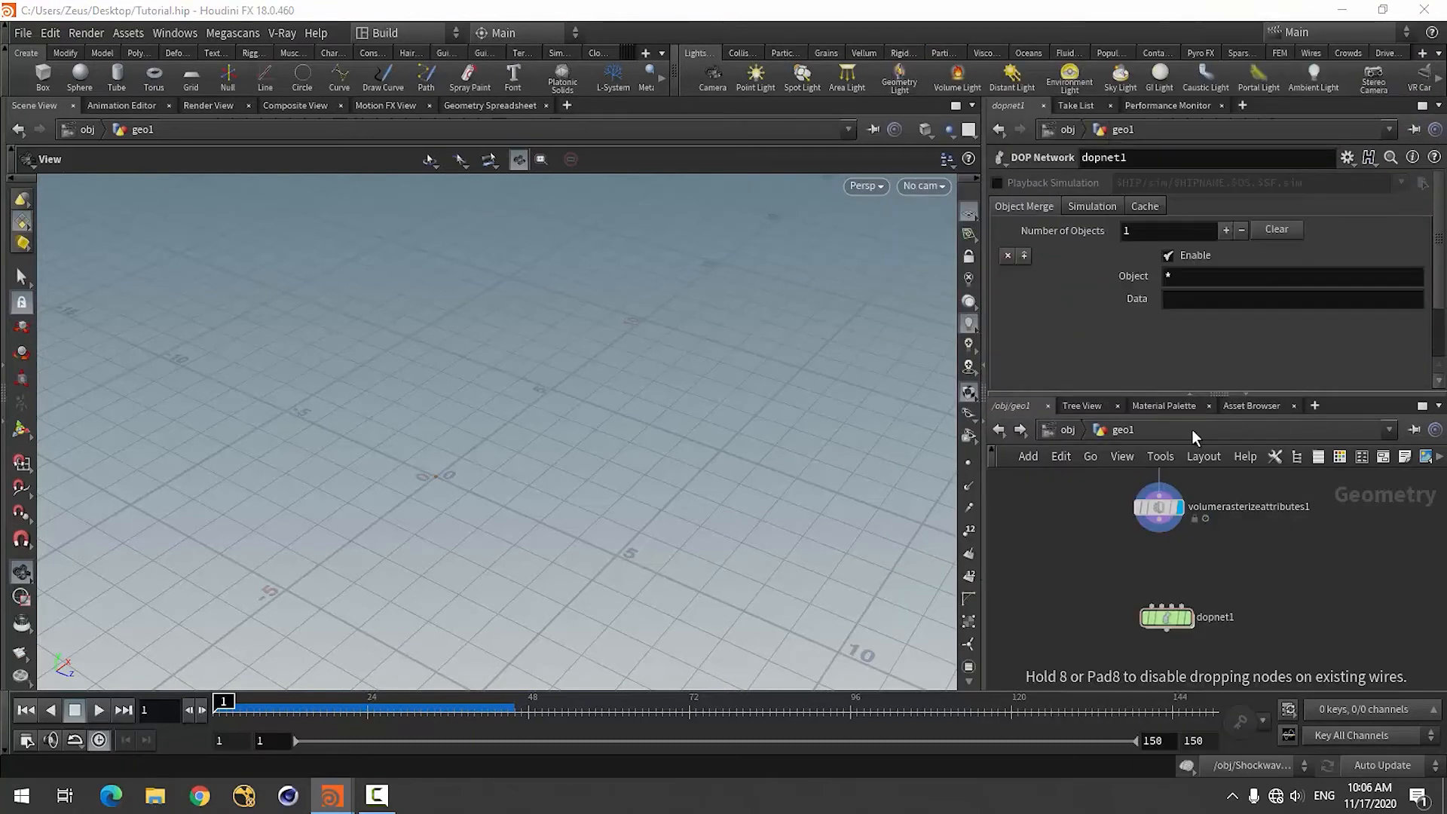
{"action": "left_click", "coordinate": [1159, 559]}
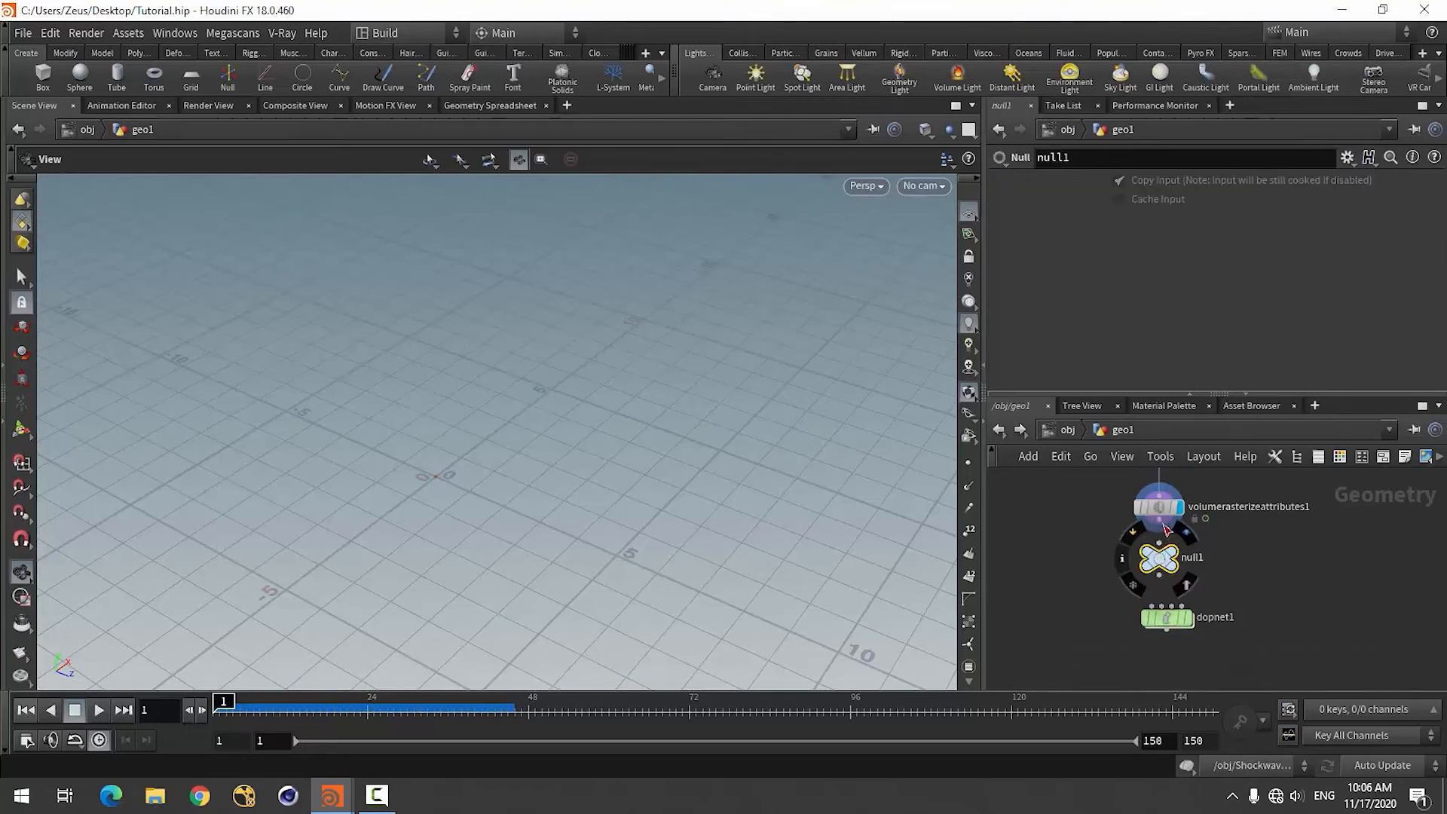
{"action": "scroll", "coordinate": [1161, 542], "scroll_direction": "up", "scroll_amount": 2}
{"action": "scroll", "coordinate": [1161, 542], "scroll_direction": "up", "scroll_amount": 2}
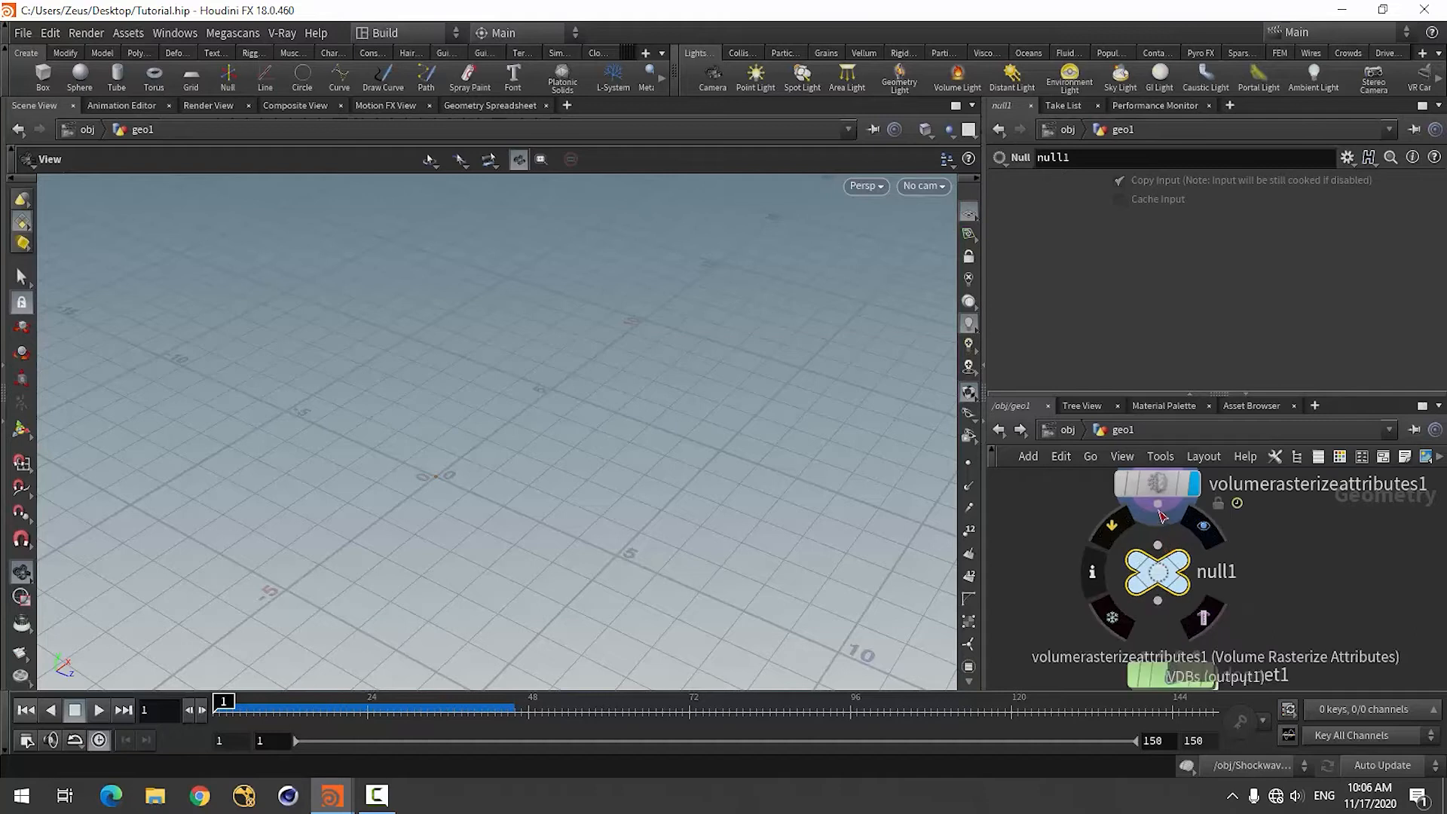
{"action": "left_click", "coordinate": [1158, 504]}
{"action": "left_click", "coordinate": [1159, 570]}
{"action": "left_click", "coordinate": [1204, 527]}
Rename the Null as out.
{"action": "double_click", "coordinate": [1223, 579]}
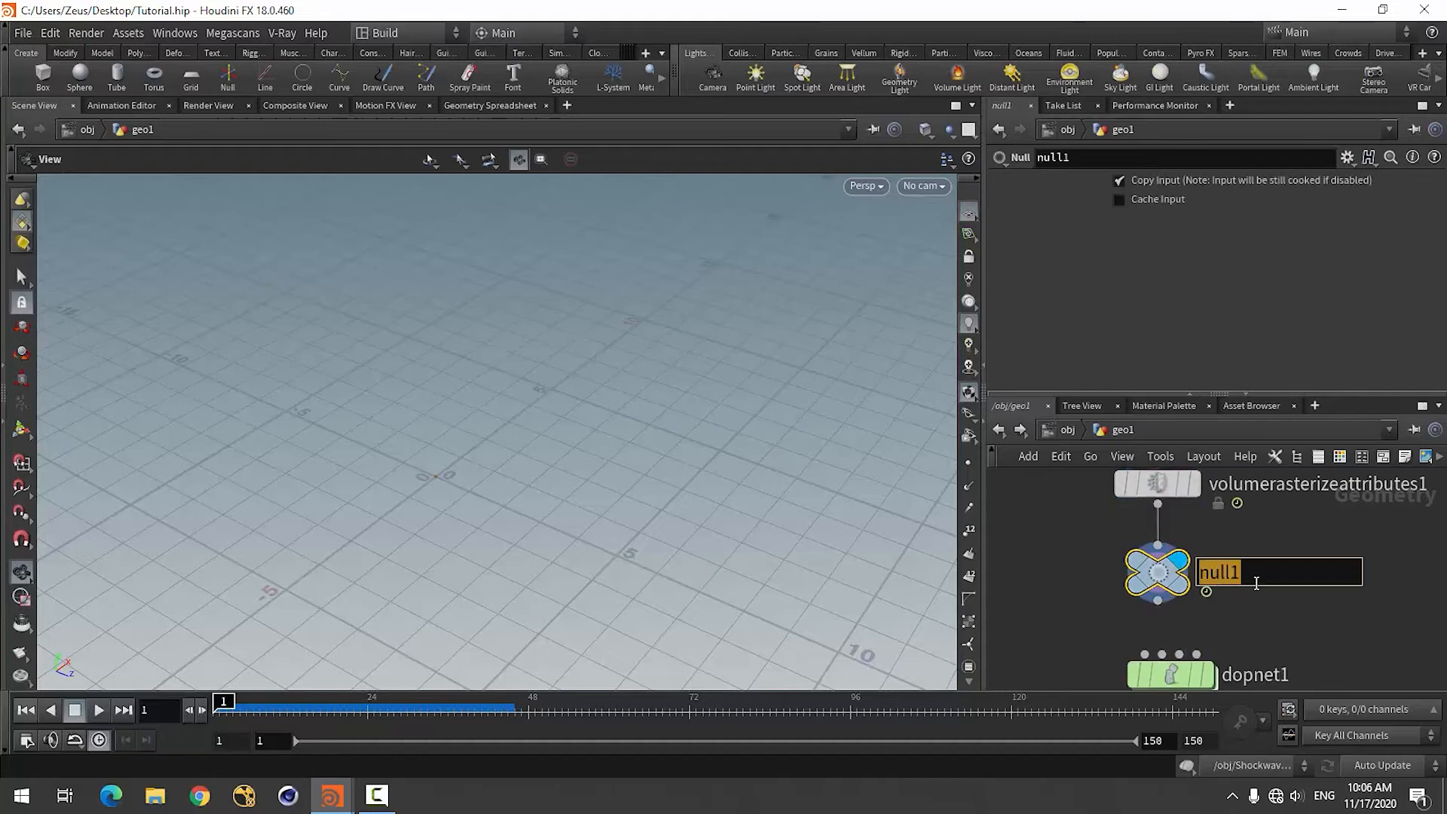
{"action": "type", "text": "out"}
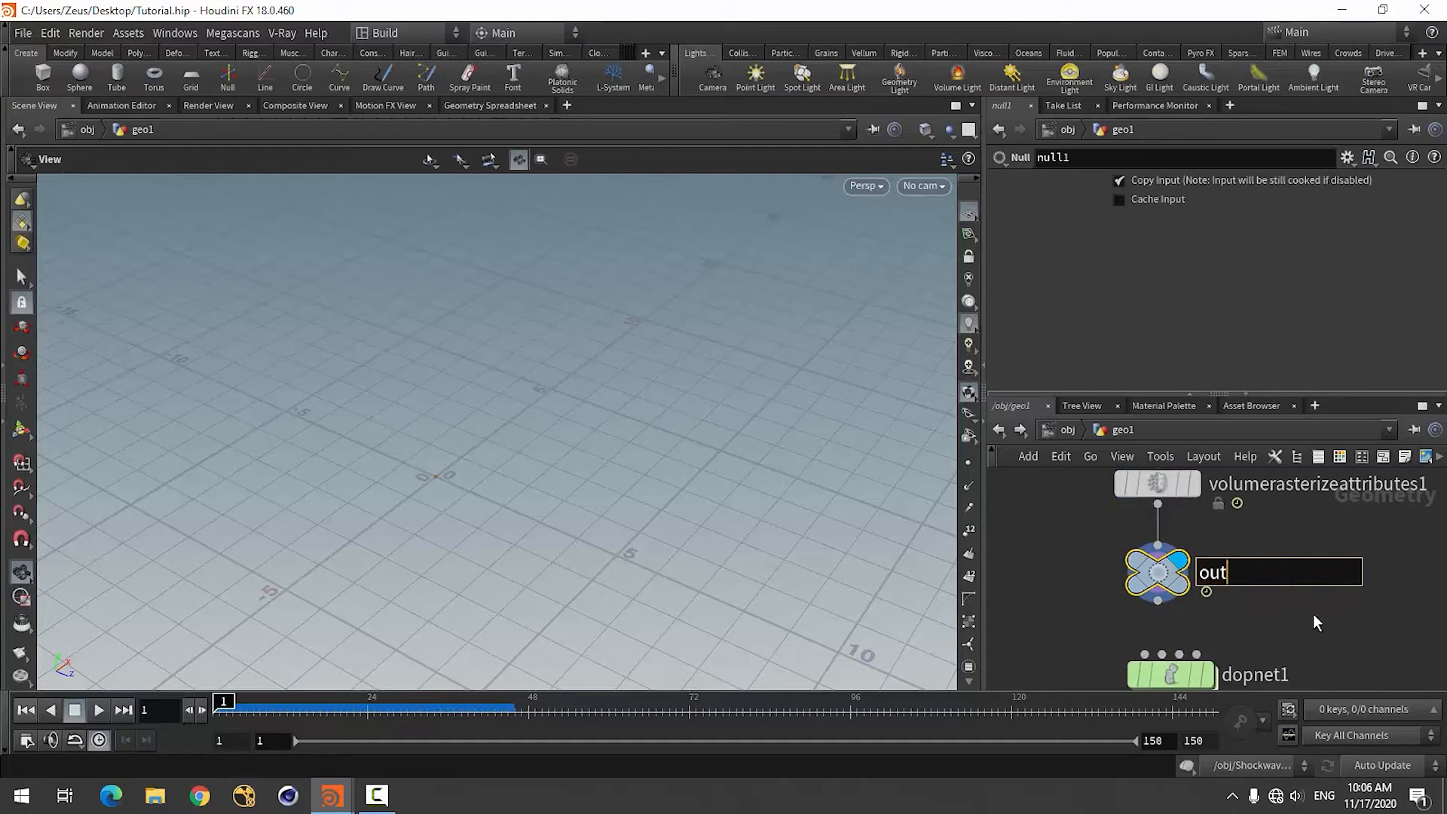
{"action": "left_click", "coordinate": [1345, 631]}
{"action": "scroll", "coordinate": [1230, 562], "scroll_direction": "down", "scroll_amount": 3}
{"action": "scroll", "coordinate": [1236, 642], "scroll_direction": "up", "scroll_amount": 3}
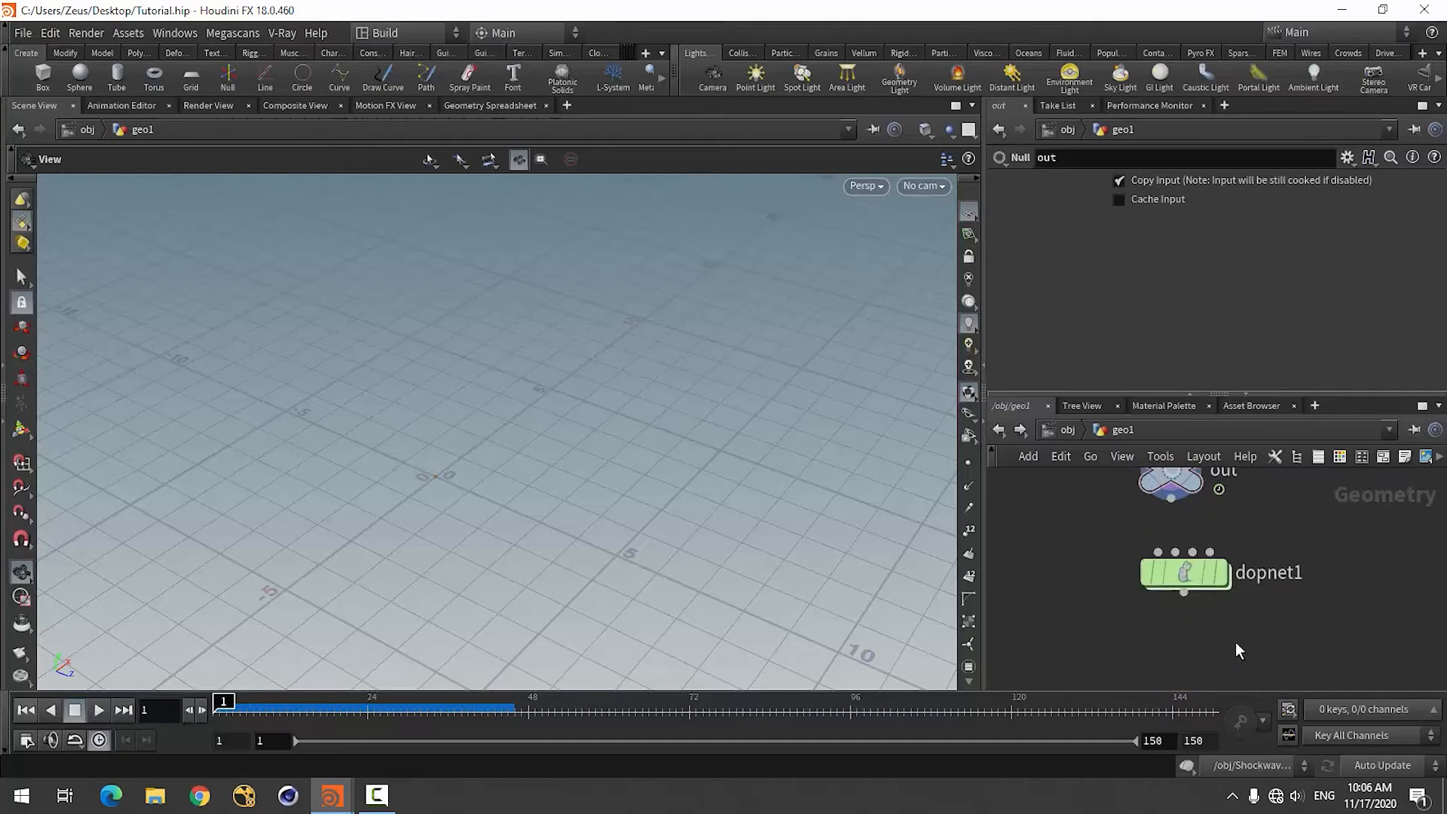
Display the DOP Network and adjust its position beneath the out node.
{"action": "left_click", "coordinate": [1222, 579]}
{"action": "left_click_drag", "start_coordinate": [1183, 577], "coordinate": [1178, 597]}
{"action": "scroll", "coordinate": [1198, 563], "scroll_direction": "down", "scroll_amount": 3}
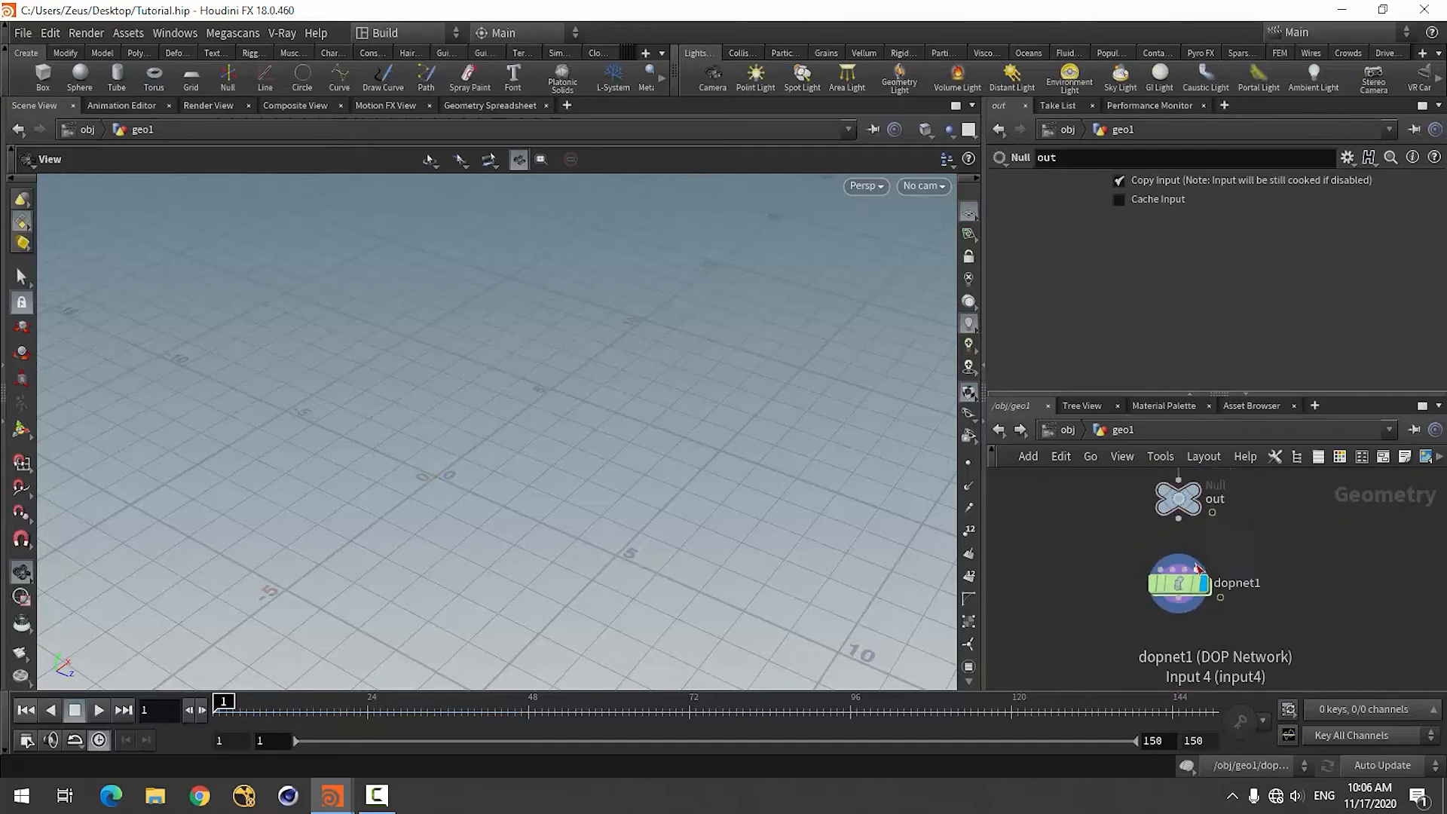
{"action": "scroll", "coordinate": [1182, 618], "scroll_direction": "up", "scroll_amount": 3}
Enter the DOP Network and add a Smoke Object node above the output node.
{"action": "double_click", "coordinate": [1189, 579]}
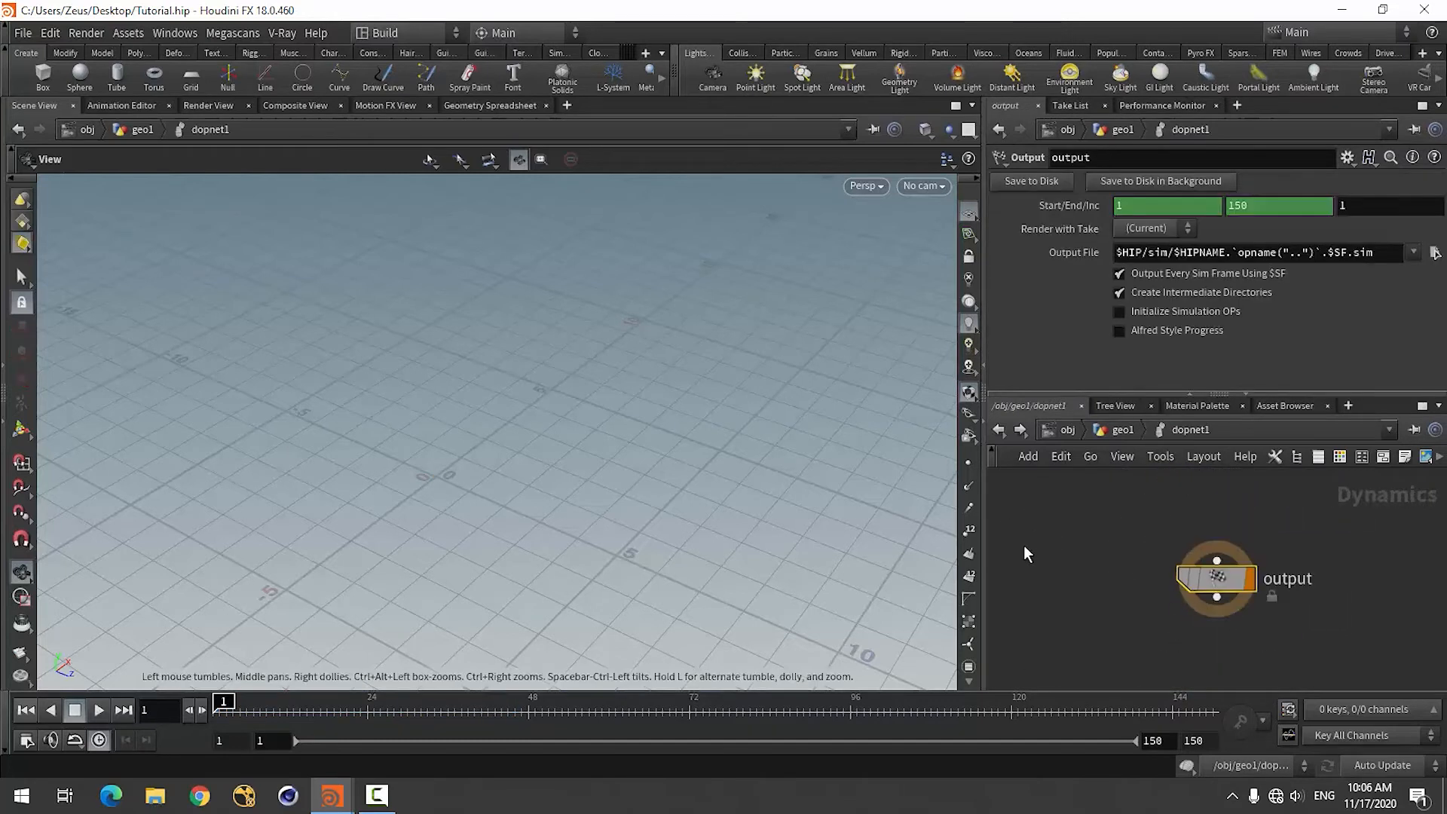
{"action": "scroll", "coordinate": [1055, 603], "scroll_direction": "down", "scroll_amount": 3}
{"action": "scroll", "coordinate": [1078, 595], "scroll_direction": "up", "scroll_amount": 1}
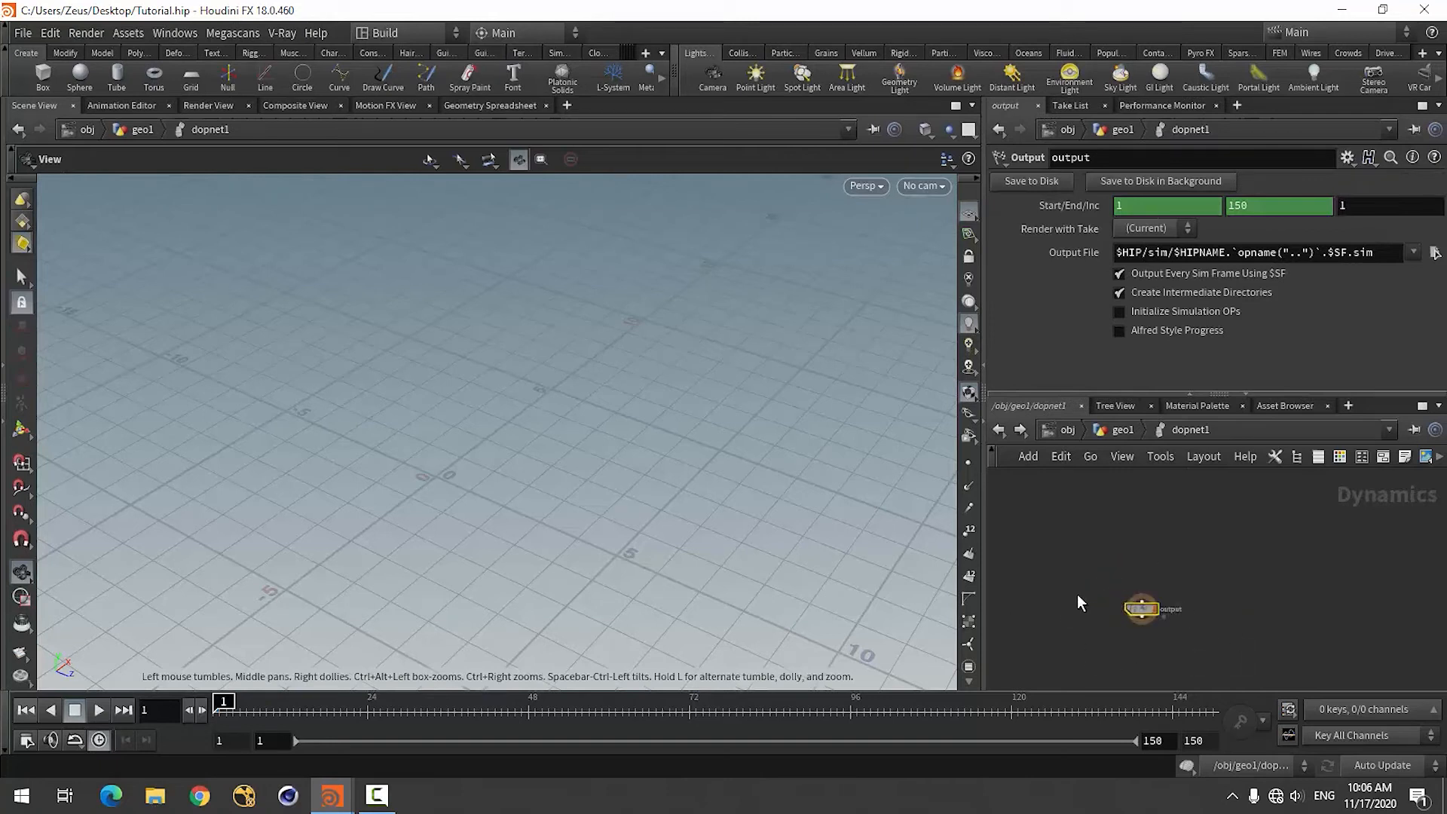
{"action": "key", "text": "Tab"}
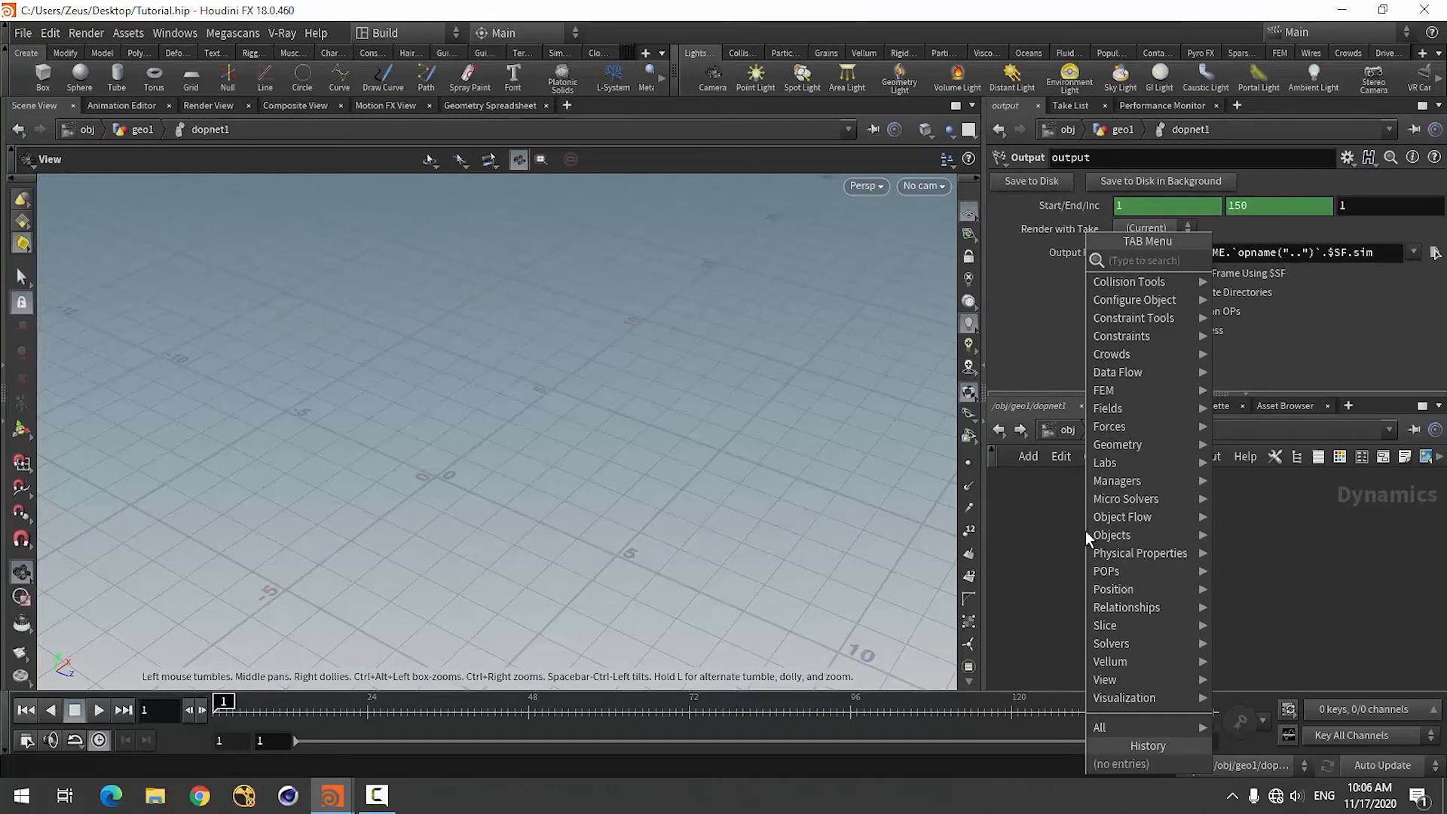
{"action": "type", "text": "smoke"}
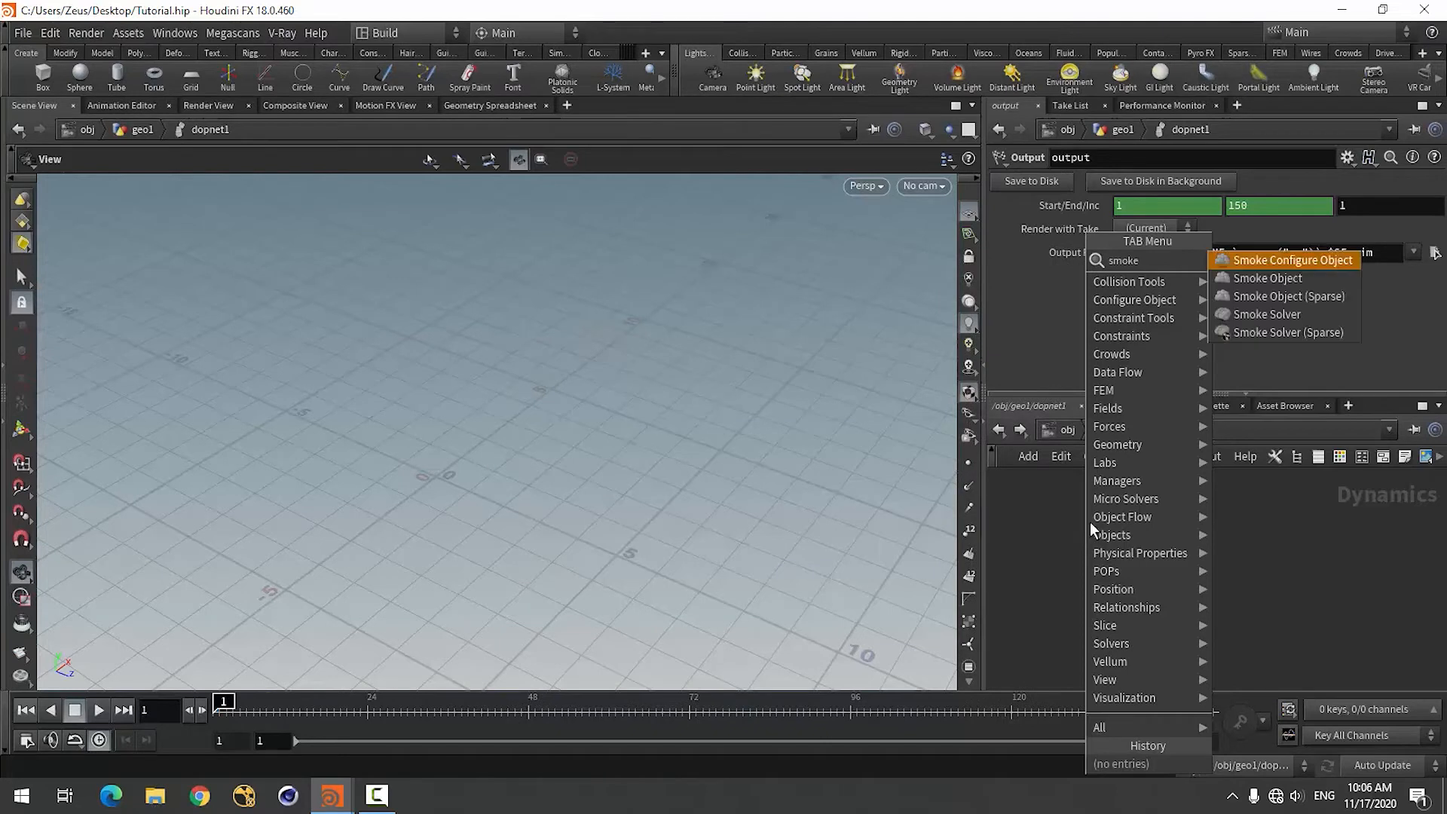
{"action": "left_click", "coordinate": [1257, 280]}
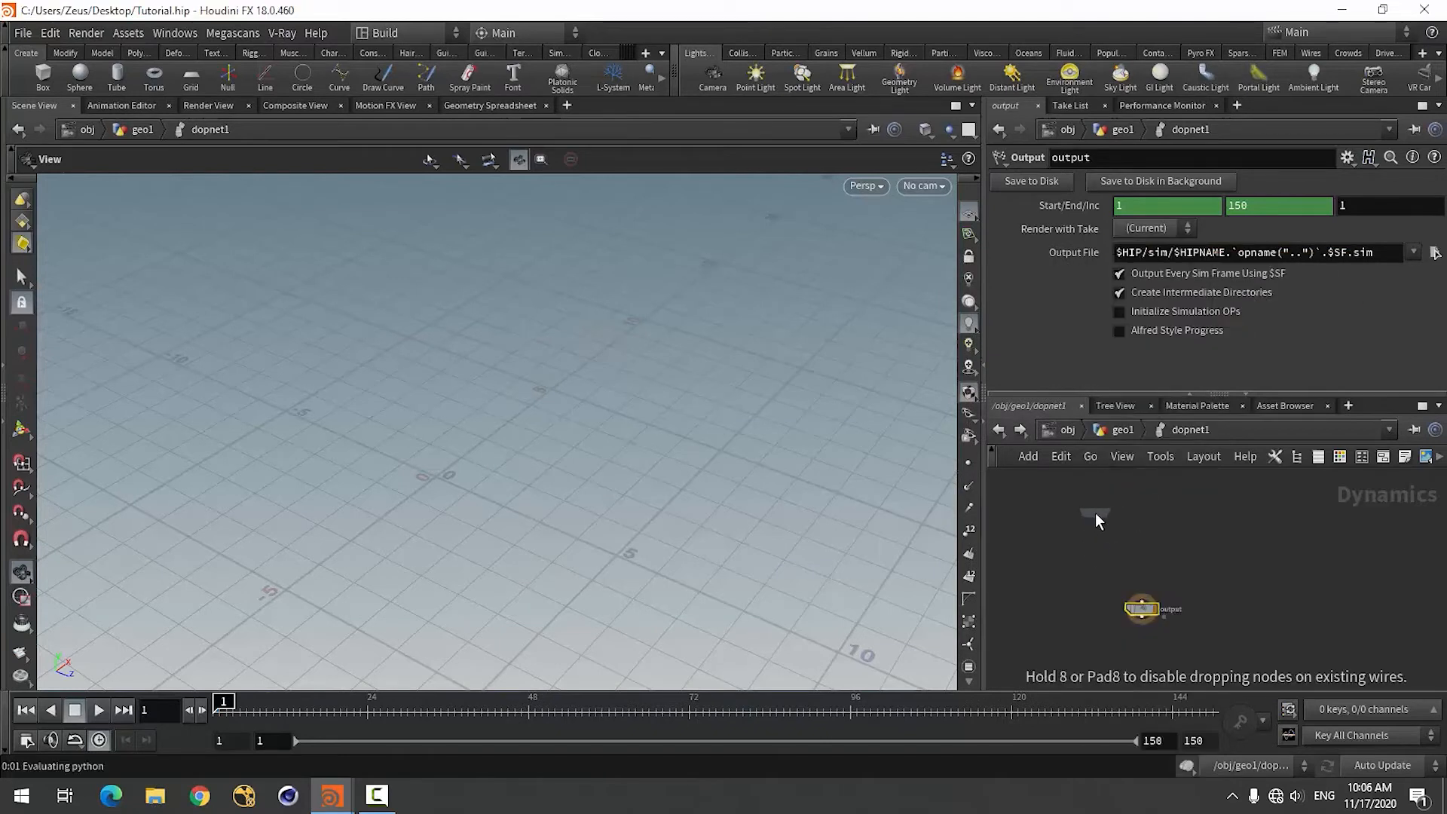
{"action": "left_click", "coordinate": [1096, 513]}
Add a Smoke Solver node below the smoke object and wire the smoke object into the solver's first input.
{"action": "key", "text": "Tab"}
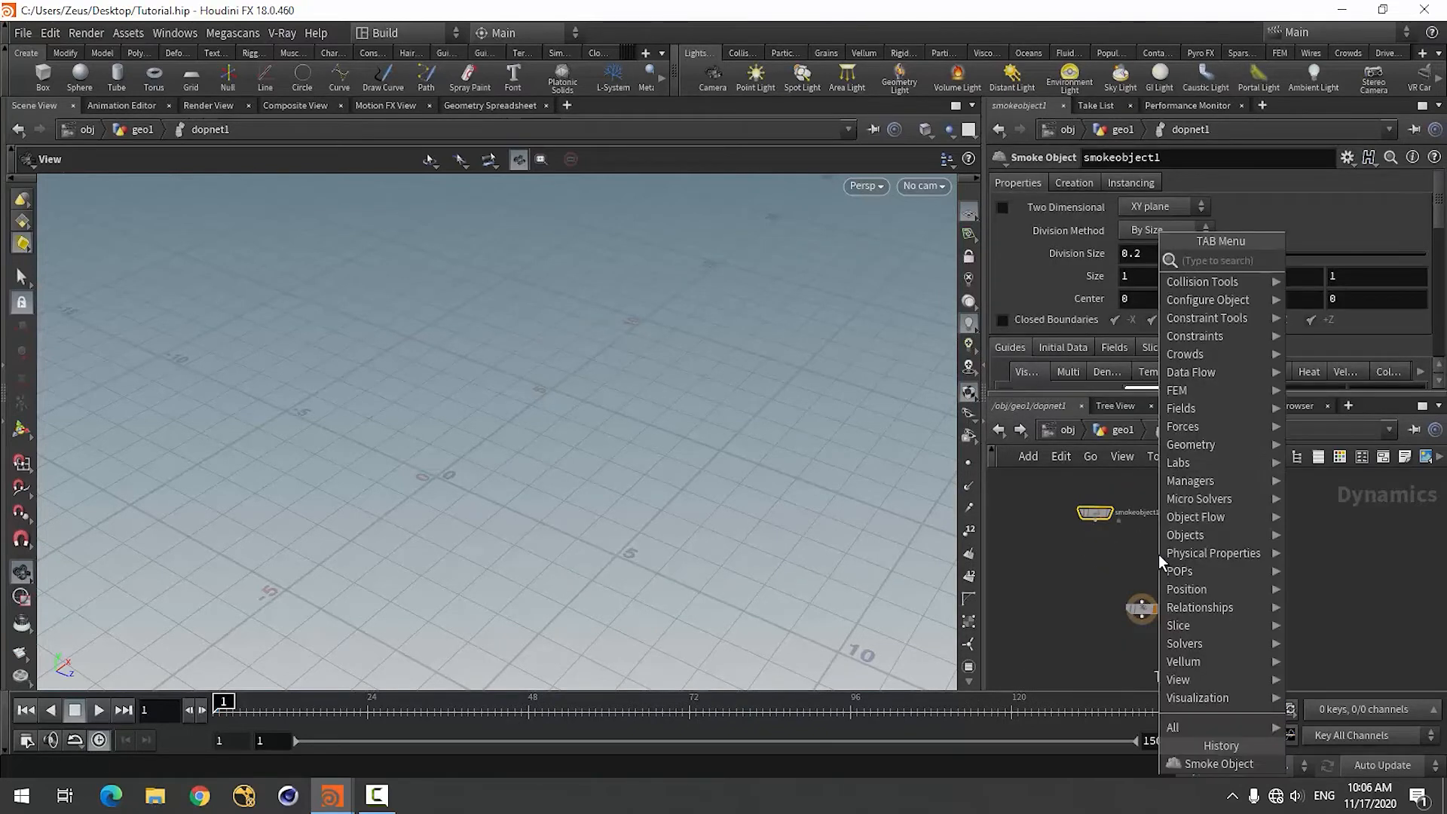
{"action": "type", "text": "smoke"}
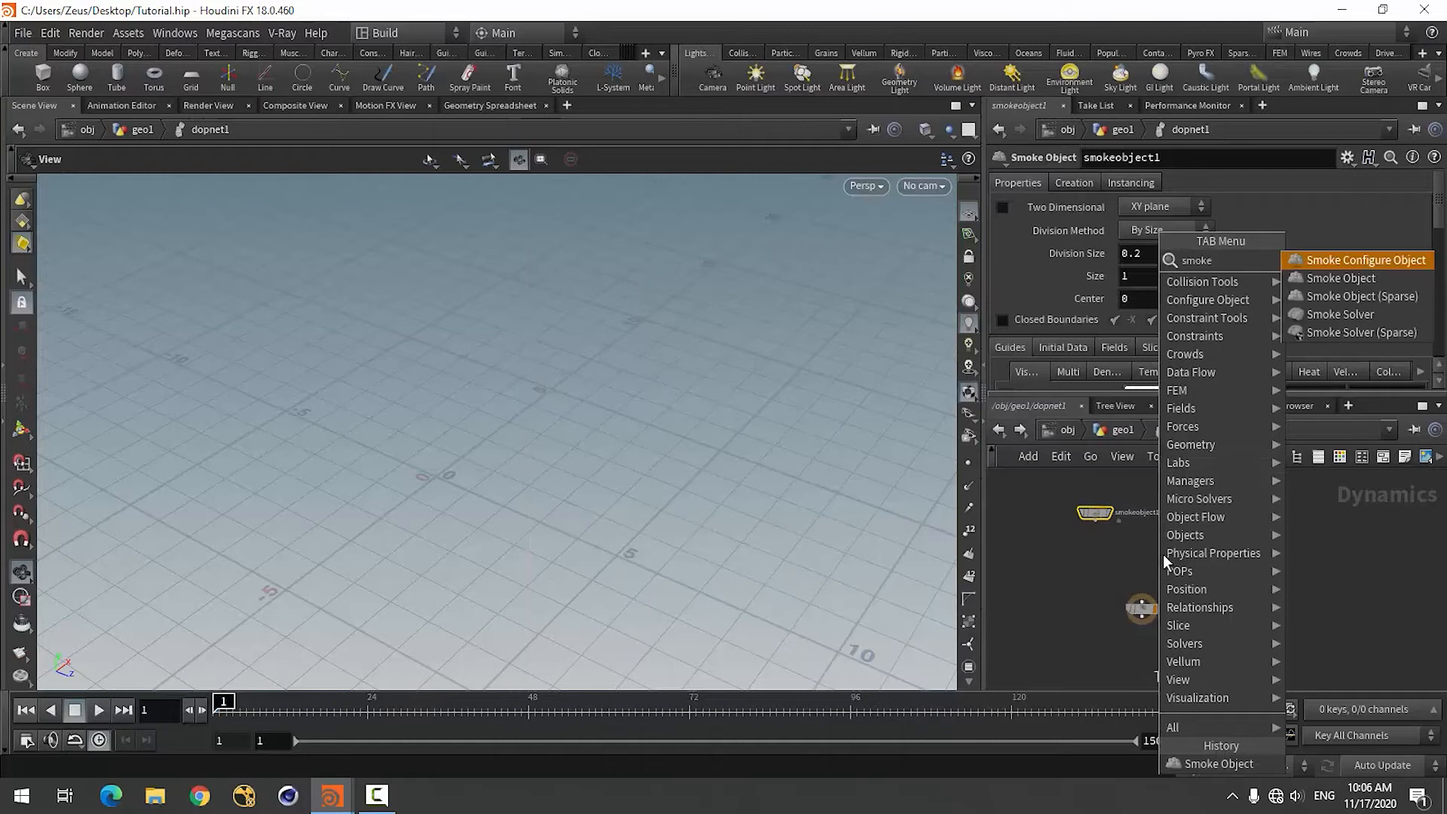
{"action": "left_click", "coordinate": [1334, 314]}
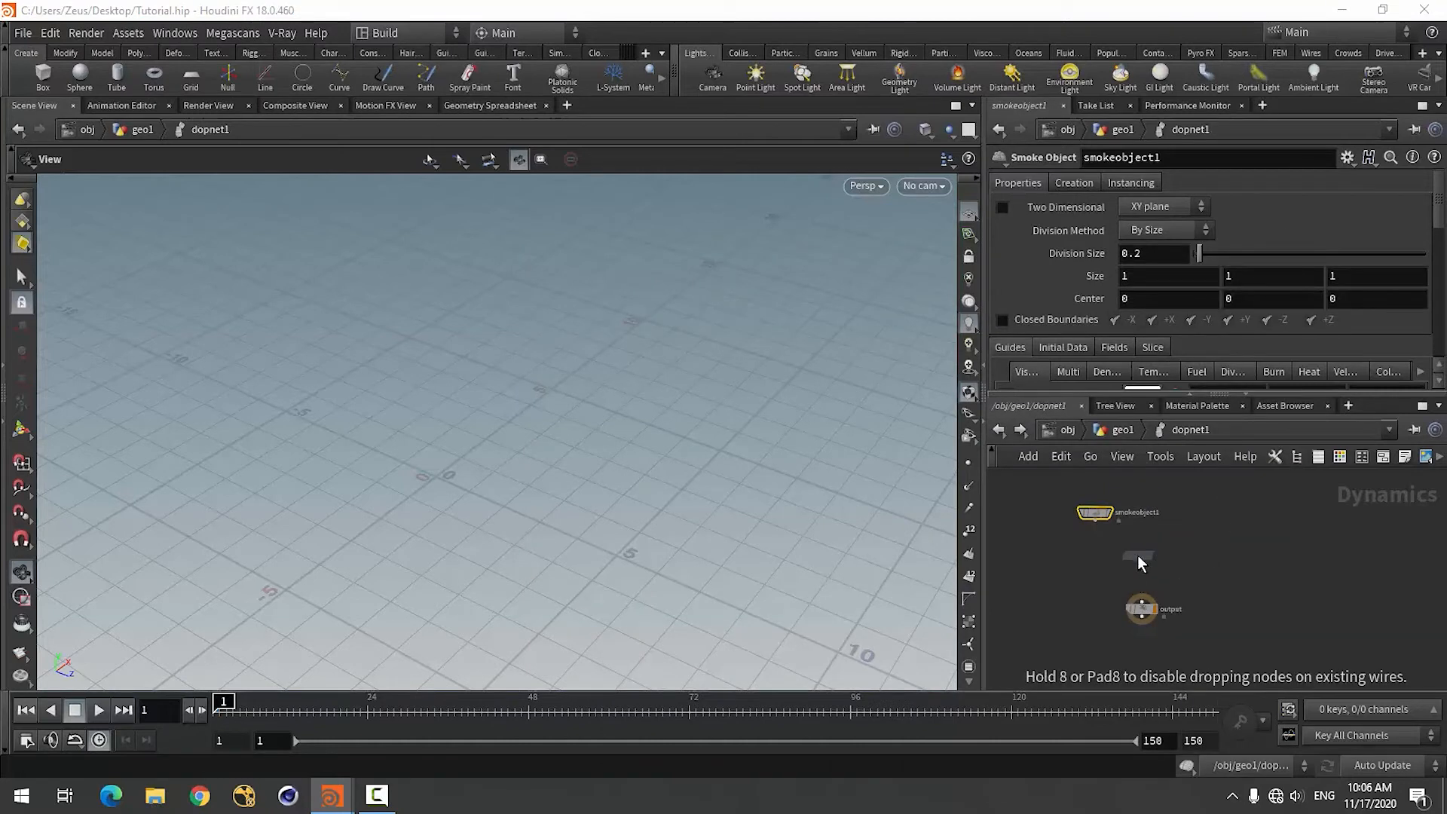
{"action": "left_click", "coordinate": [1138, 555]}
{"action": "scroll", "coordinate": [1084, 543], "scroll_direction": "up", "scroll_amount": 3}
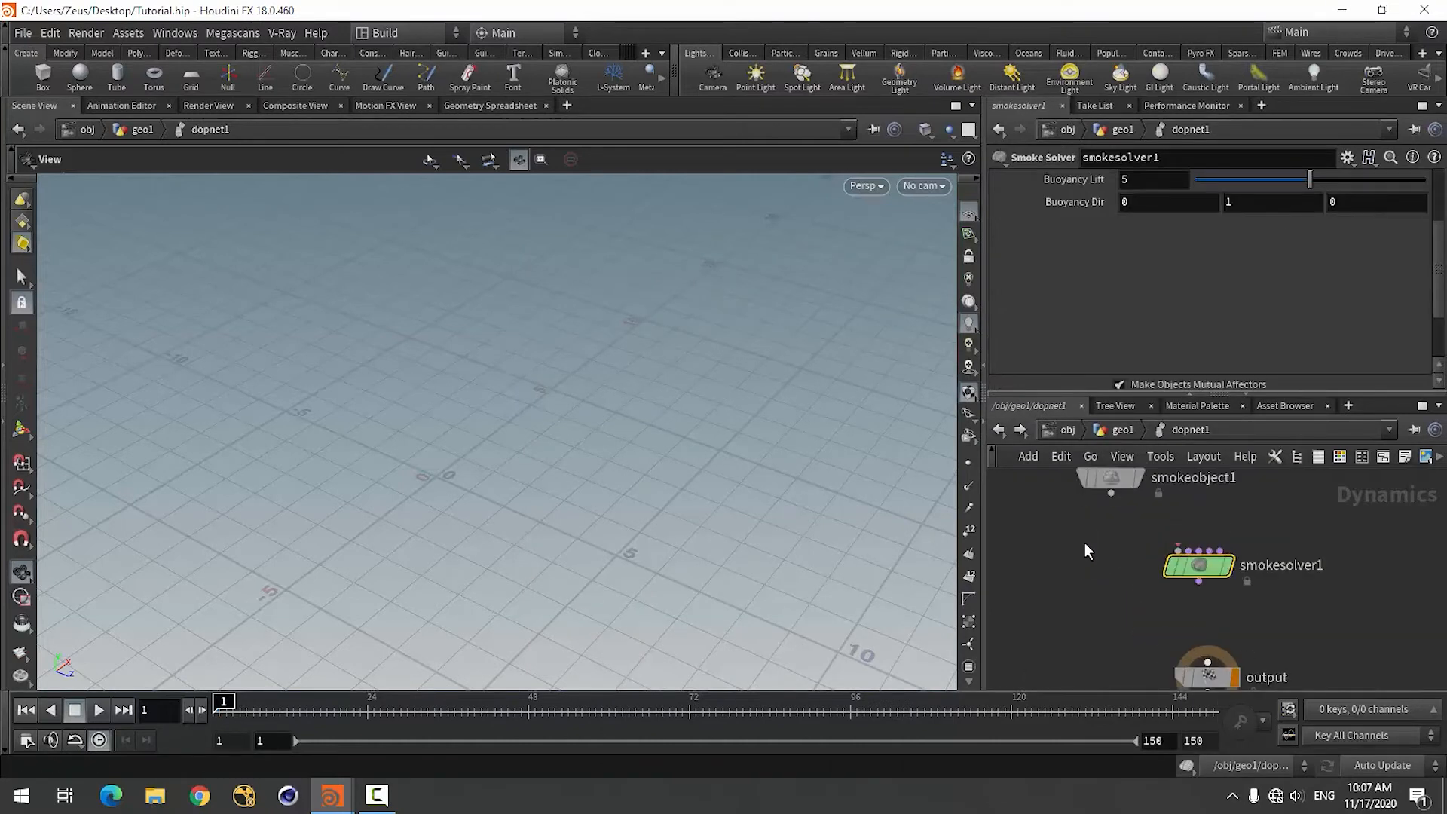
{"action": "left_click", "coordinate": [1111, 494]}
{"action": "left_click", "coordinate": [1179, 551]}
Add a Gravity Force node between the smoke solver and the output node.
{"action": "scroll", "coordinate": [1082, 590], "scroll_direction": "down", "scroll_amount": 3}
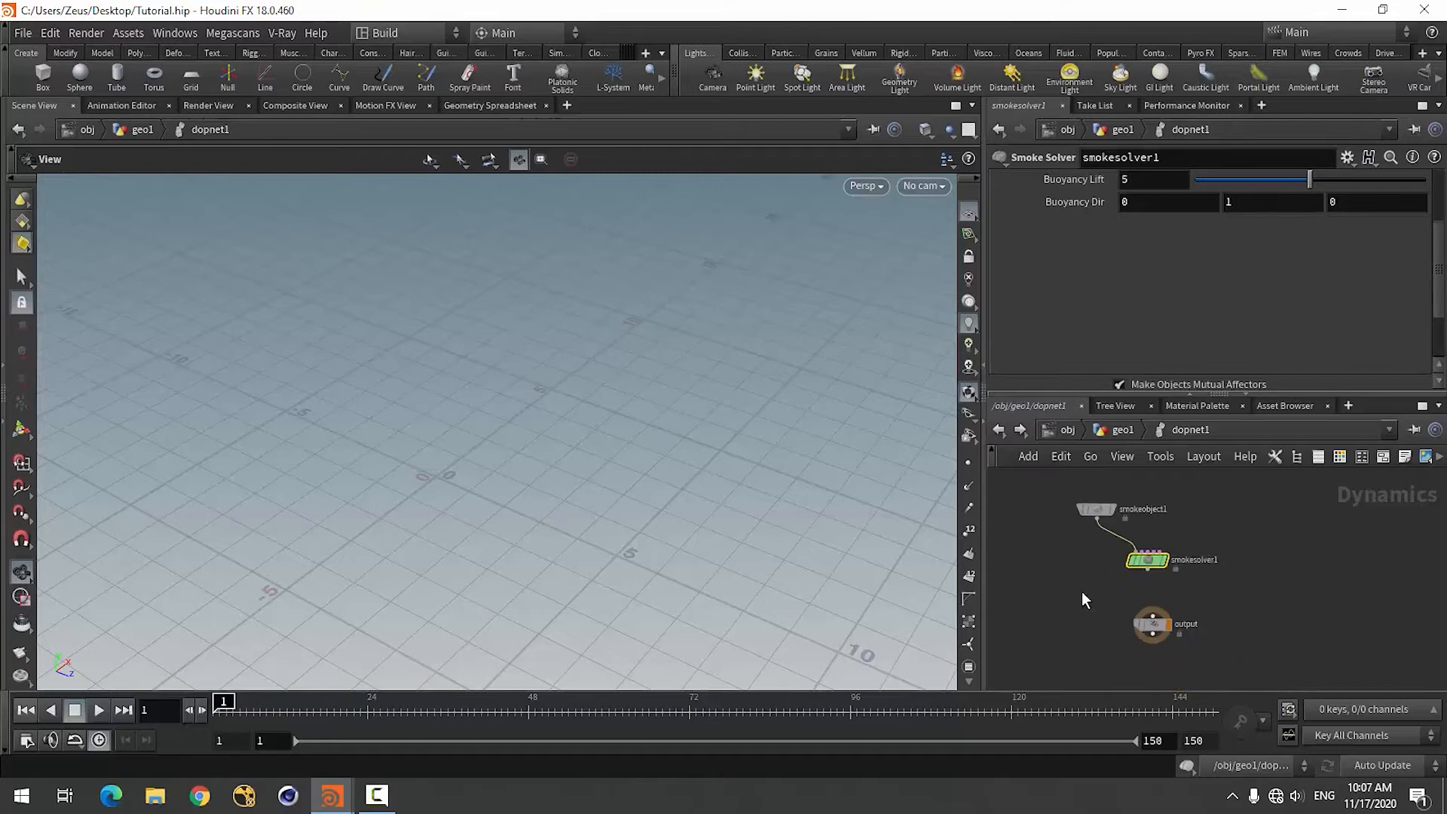
{"action": "key", "text": "Tab"}
{"action": "type", "text": "gra"}
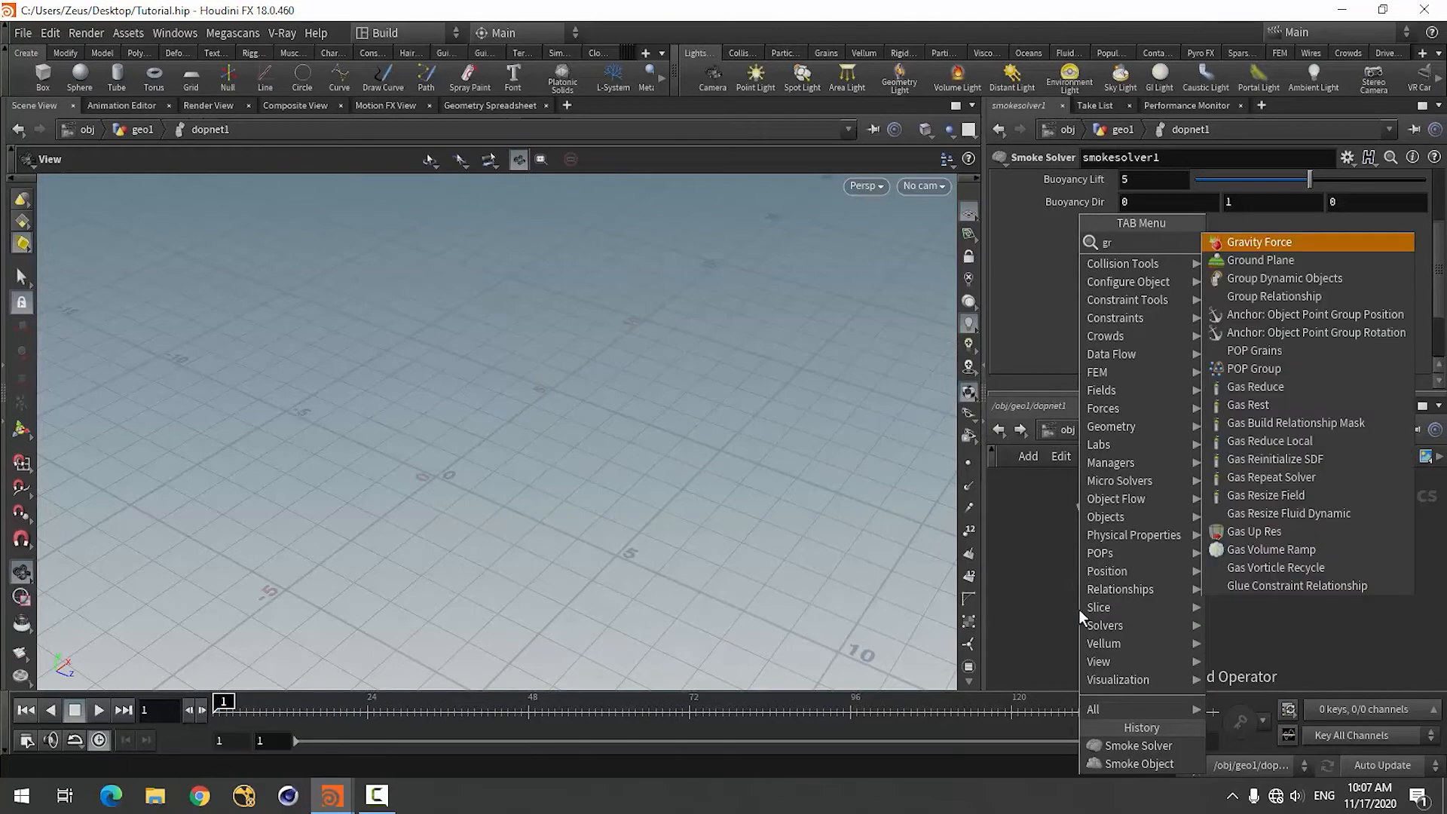
{"action": "left_click", "coordinate": [1254, 247]}
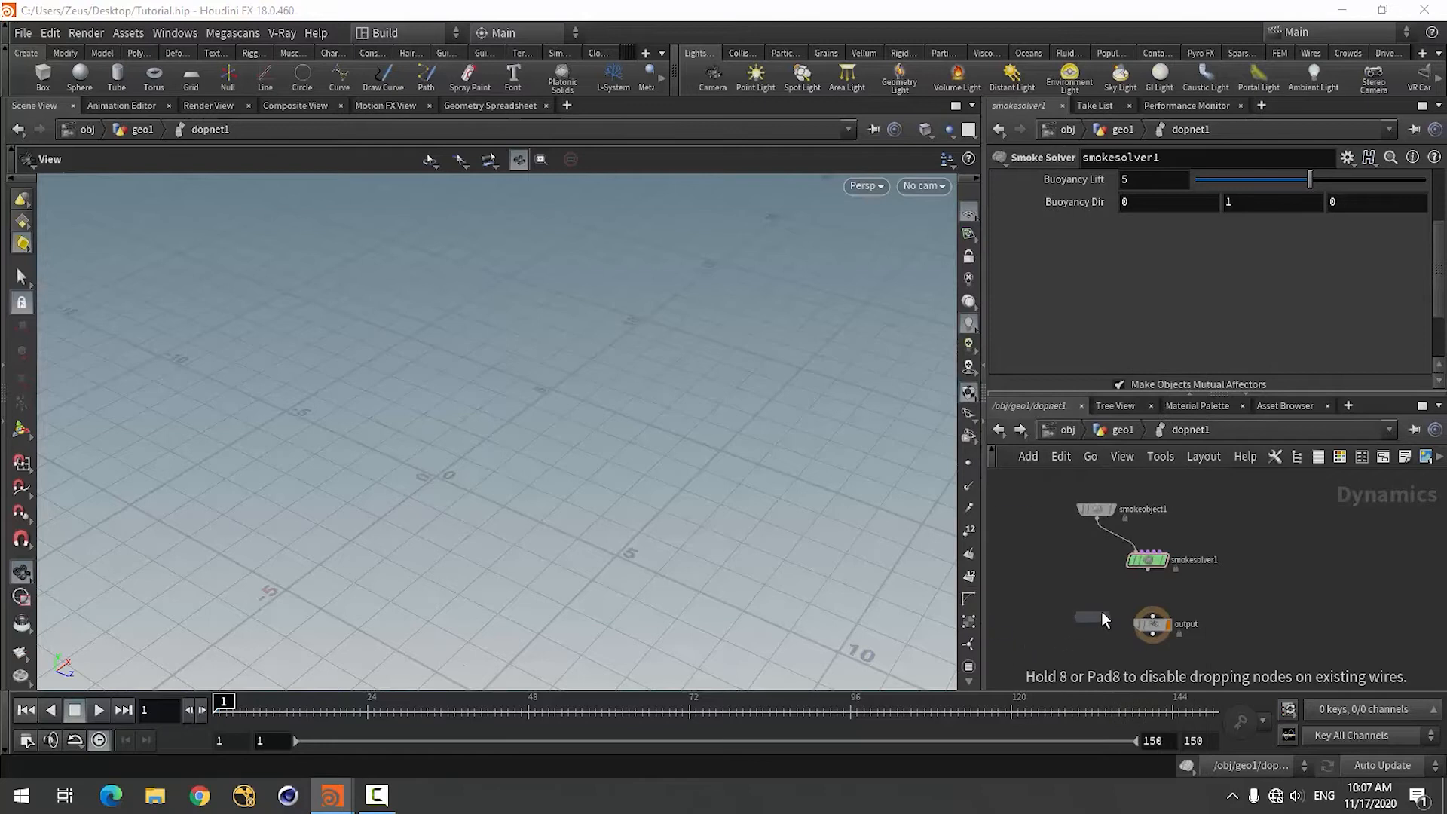
{"action": "left_click", "coordinate": [1151, 599]}
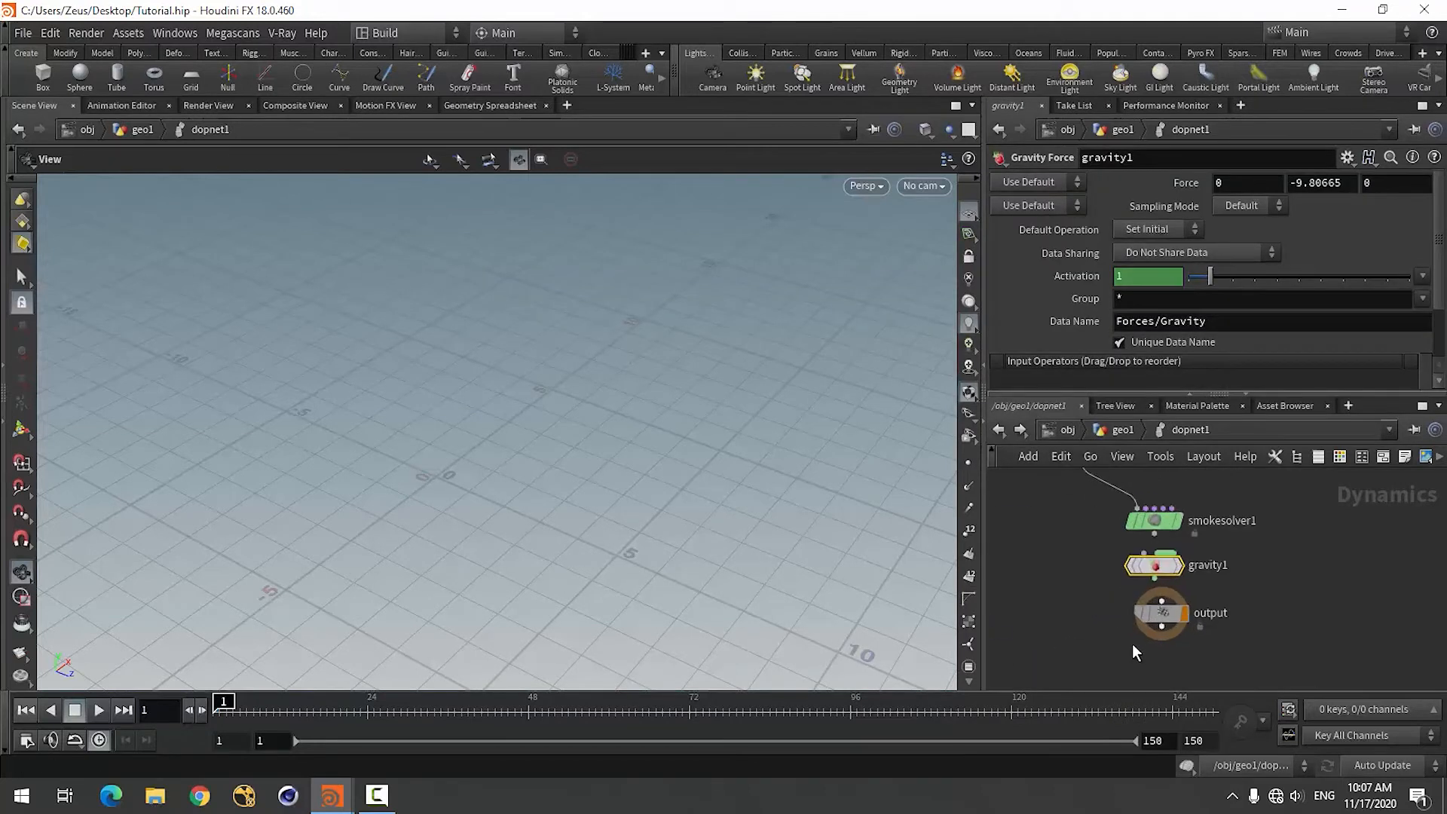
Wire the smoke solver into the gravity node and the gravity node into the output.
{"action": "scroll", "coordinate": [1153, 656], "scroll_direction": "up", "scroll_amount": 2}
{"action": "left_click_drag", "start_coordinate": [1154, 533], "coordinate": [1144, 554]}
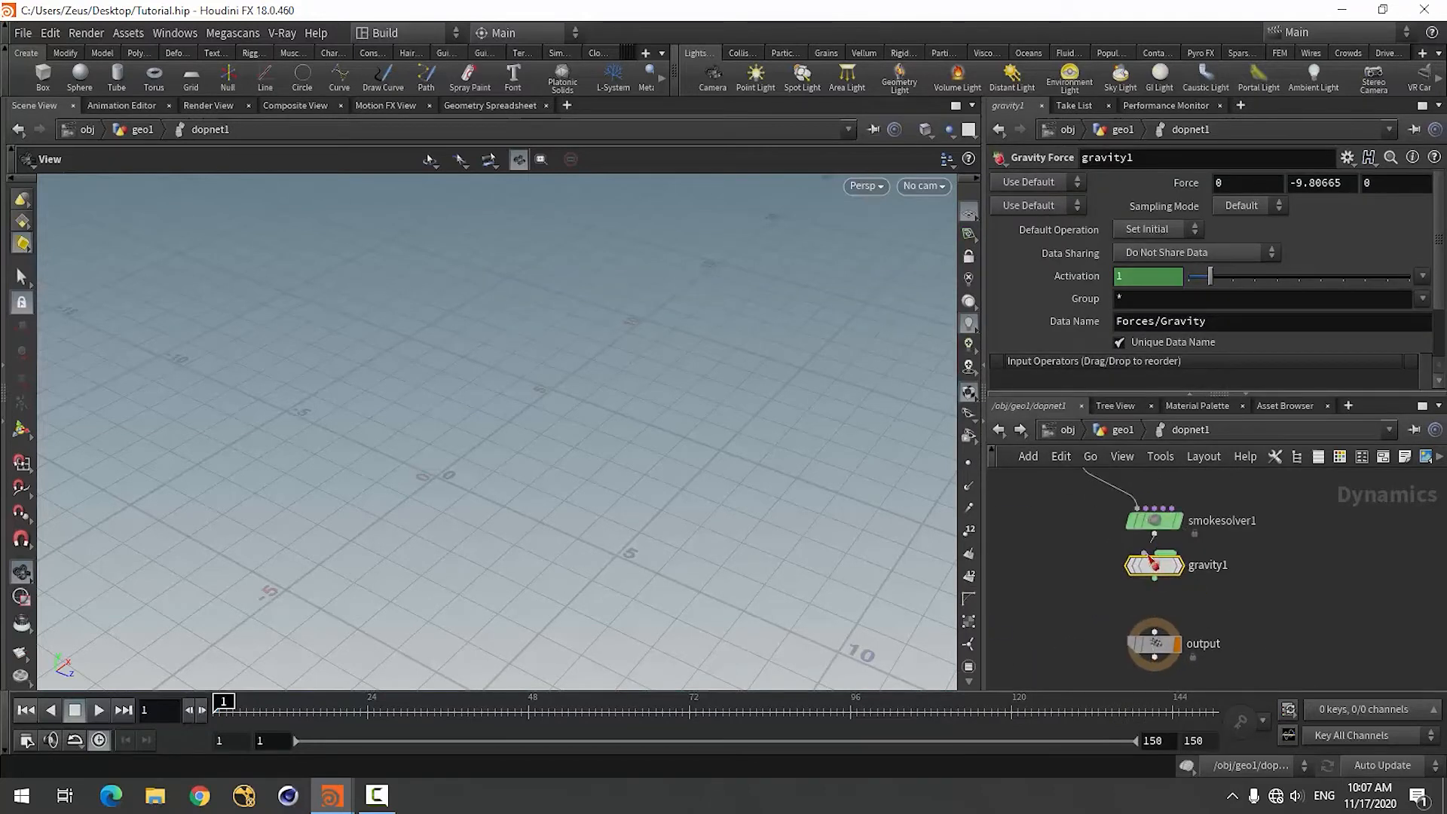
{"action": "left_click", "coordinate": [1156, 581]}
{"action": "left_click", "coordinate": [1154, 632]}
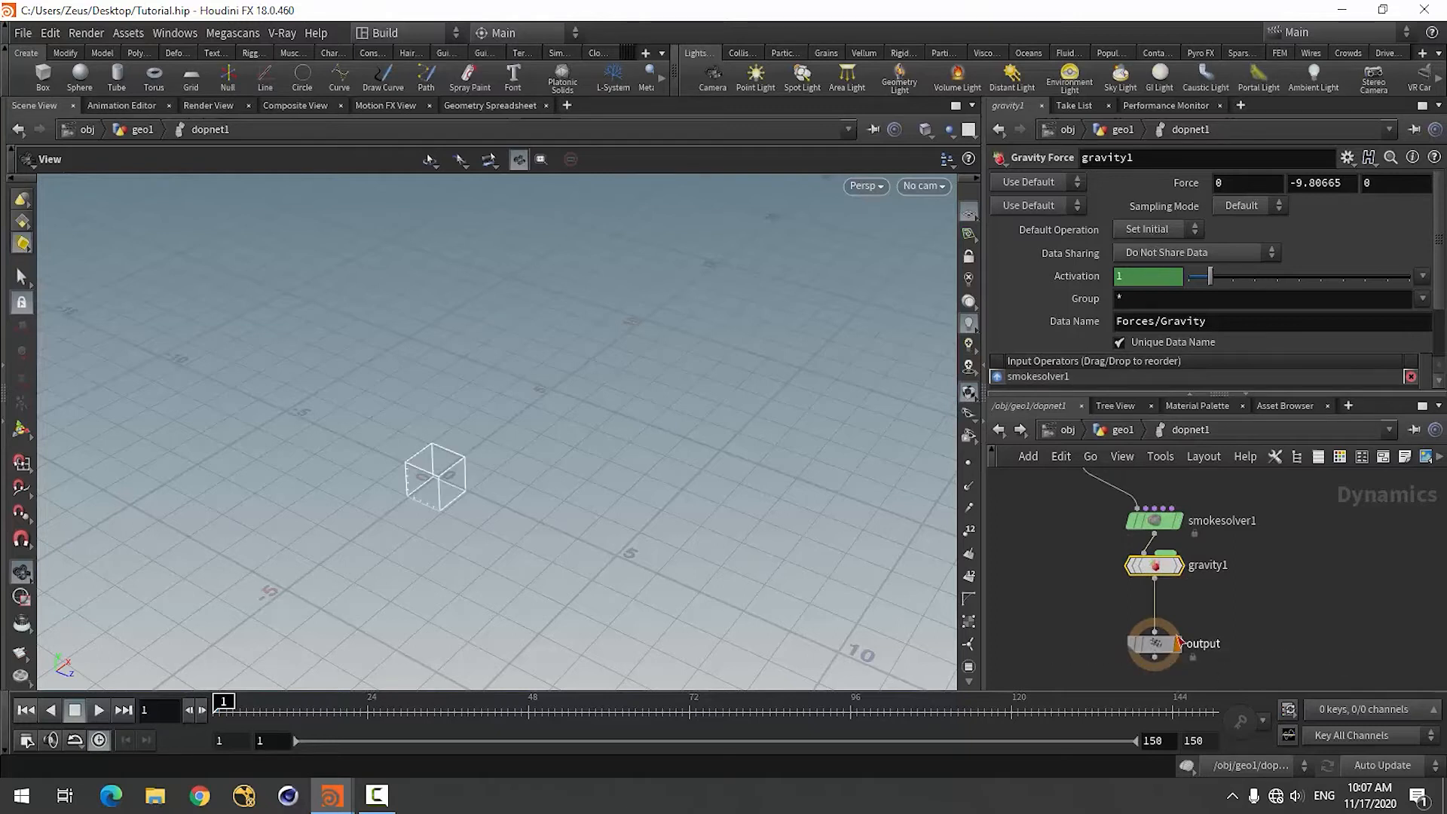
Rearrange the smoke object and smoke solver nodes so the network chain is more spread out.
{"action": "scroll", "coordinate": [1151, 660], "scroll_direction": "down", "scroll_amount": 2}
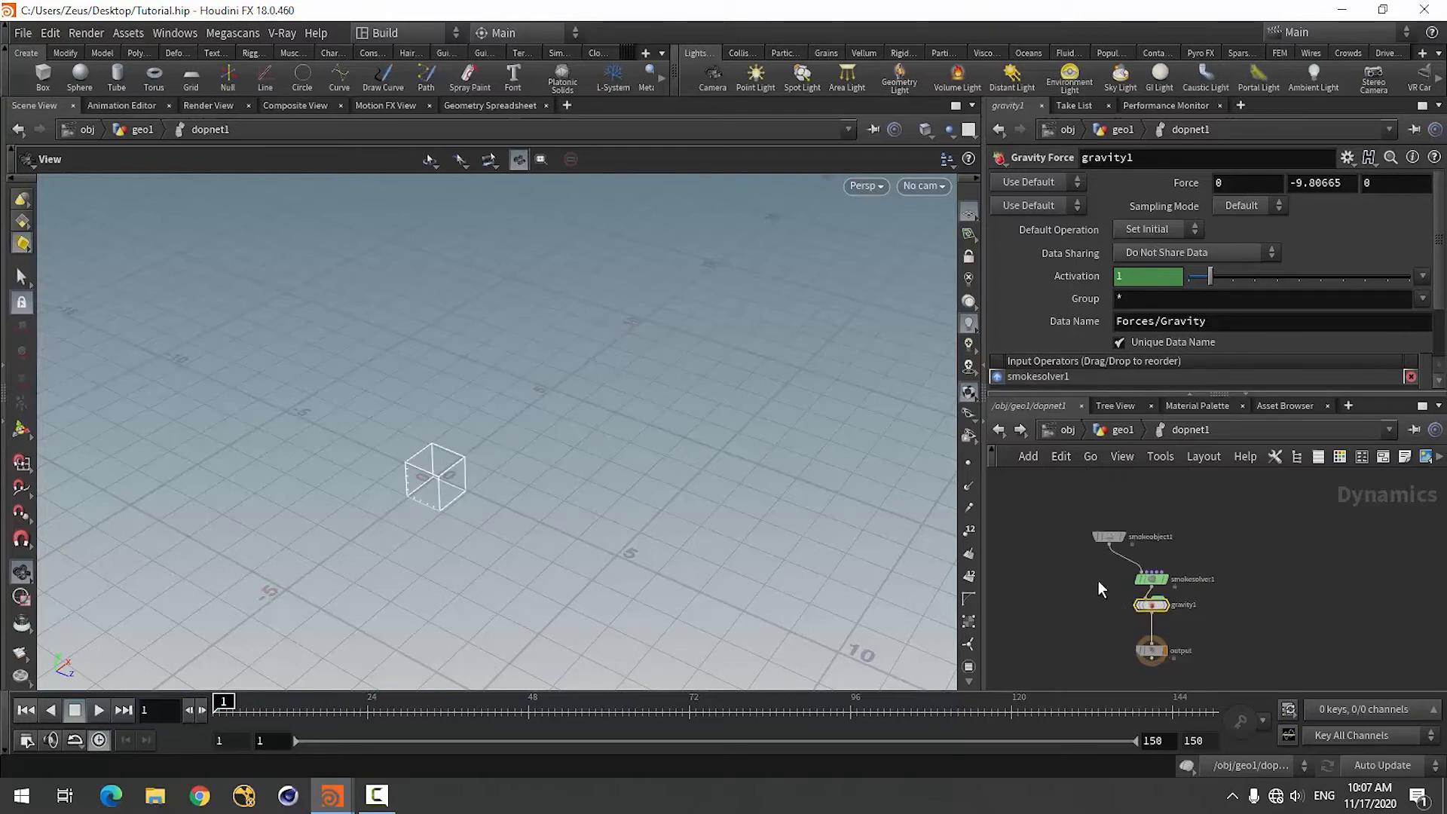
{"action": "scroll", "coordinate": [1097, 580], "scroll_direction": "up", "scroll_amount": 3}
{"action": "scroll", "coordinate": [1108, 590], "scroll_direction": "down", "scroll_amount": 2}
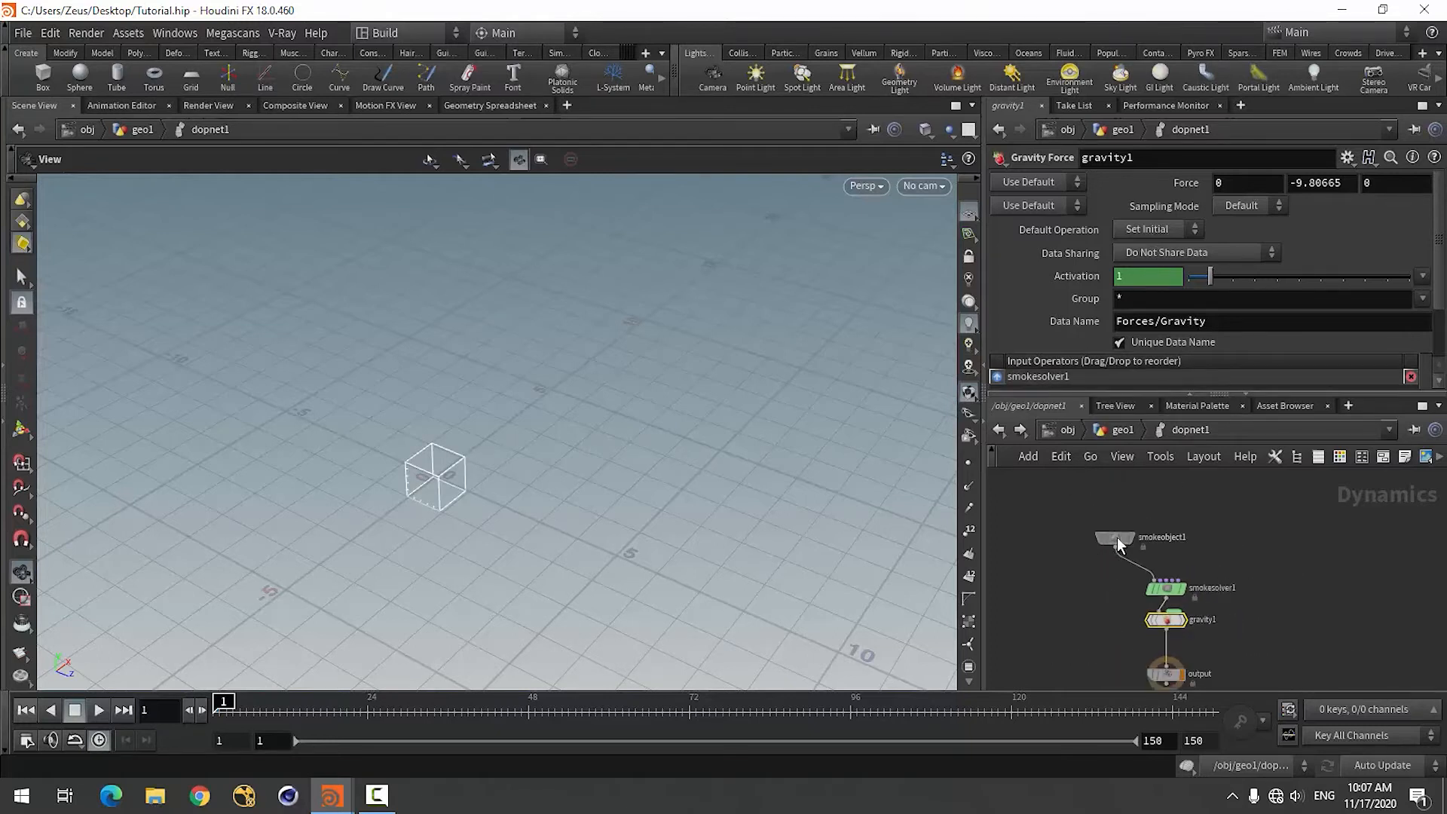
{"action": "left_click", "coordinate": [1087, 523]}
{"action": "left_click_drag", "start_coordinate": [1169, 597], "coordinate": [1159, 574]}
{"action": "left_click", "coordinate": [1234, 614]}
{"action": "scroll", "coordinate": [1235, 642], "scroll_direction": "down", "scroll_amount": 2}
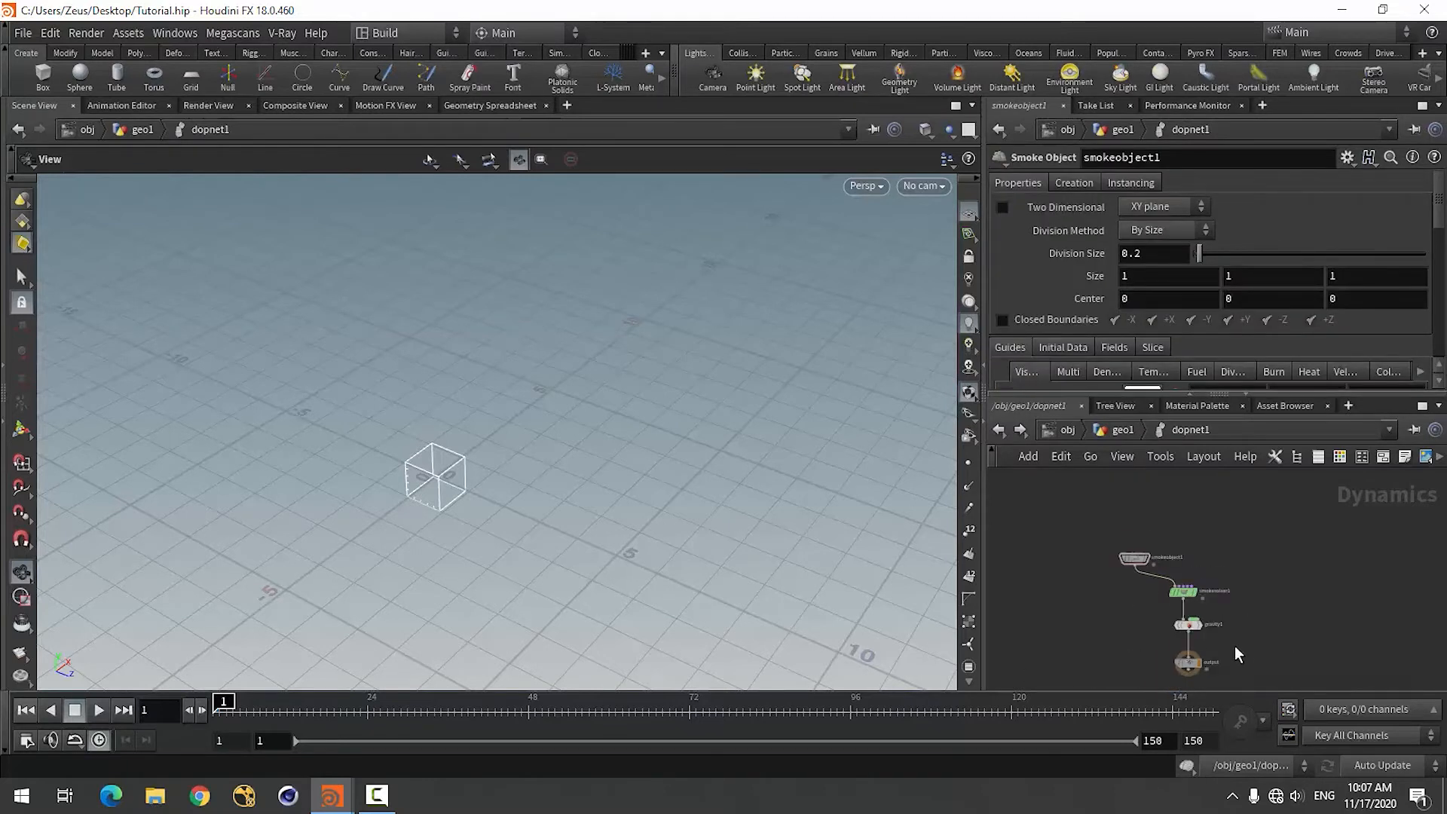
Add a Volume Source node beside the smoke object, above the smoke solver.
{"action": "scroll", "coordinate": [1242, 594], "scroll_direction": "up", "scroll_amount": 3}
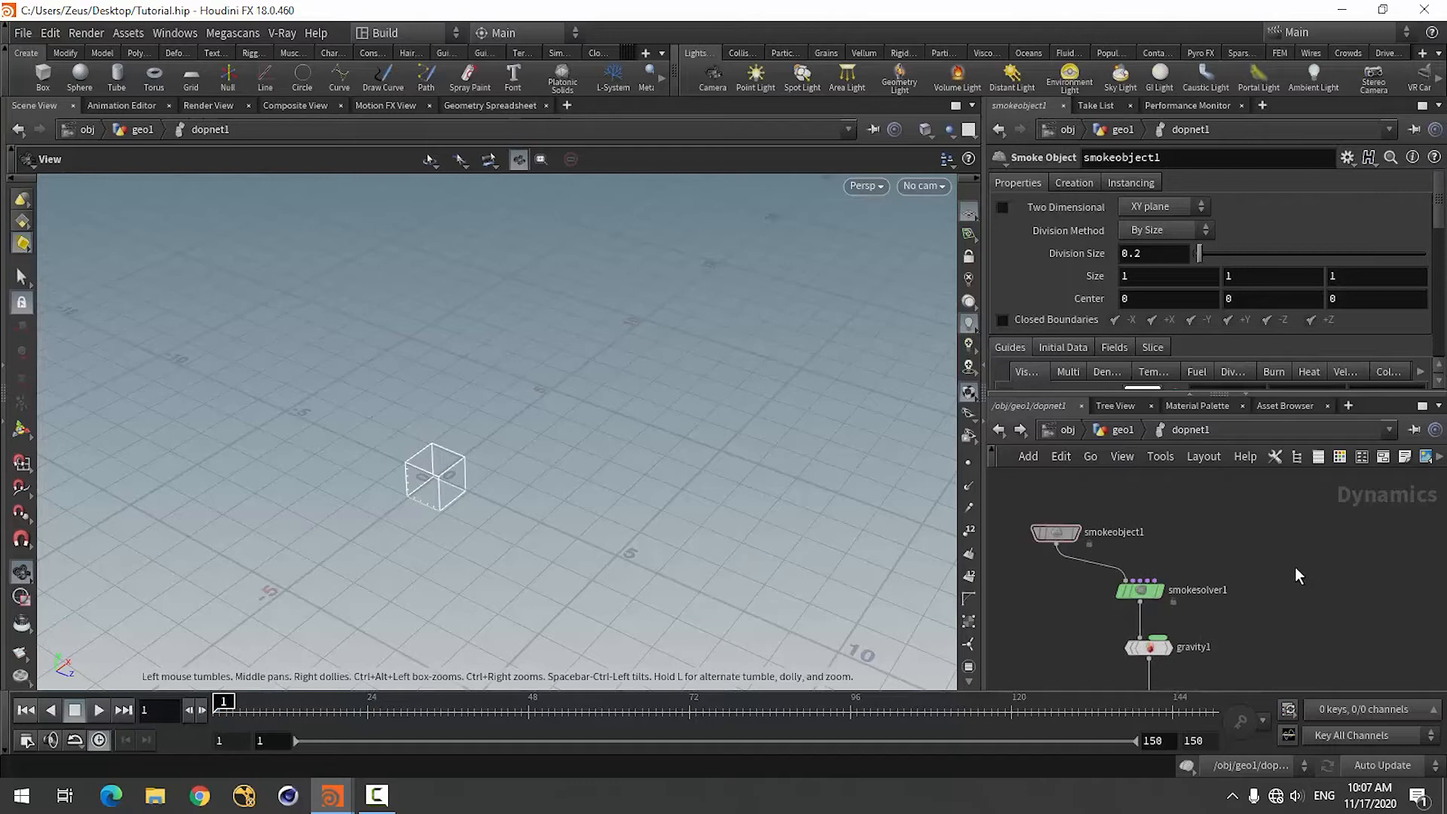
{"action": "key", "text": "Tab"}
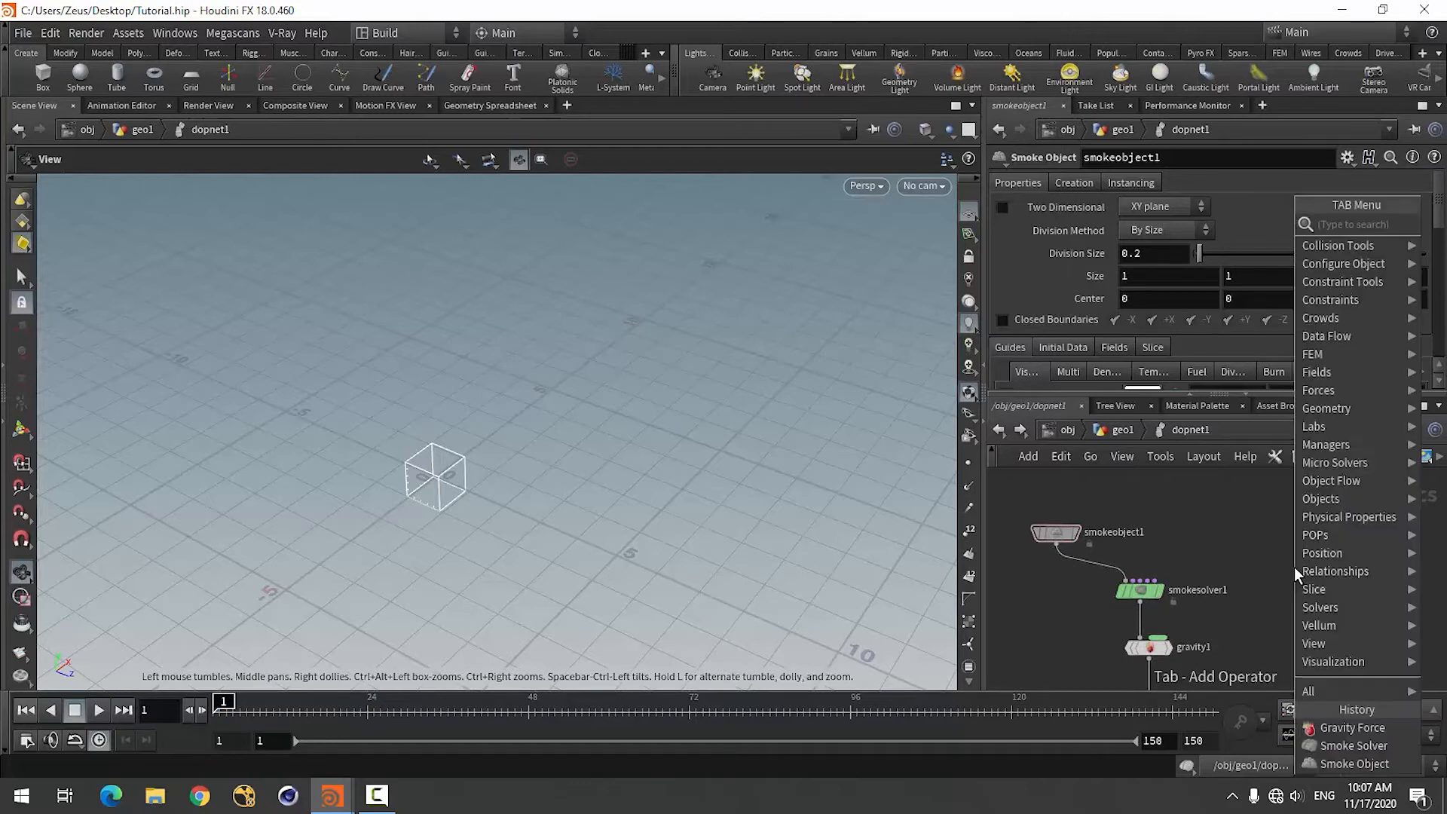
{"action": "type", "text": "vol"}
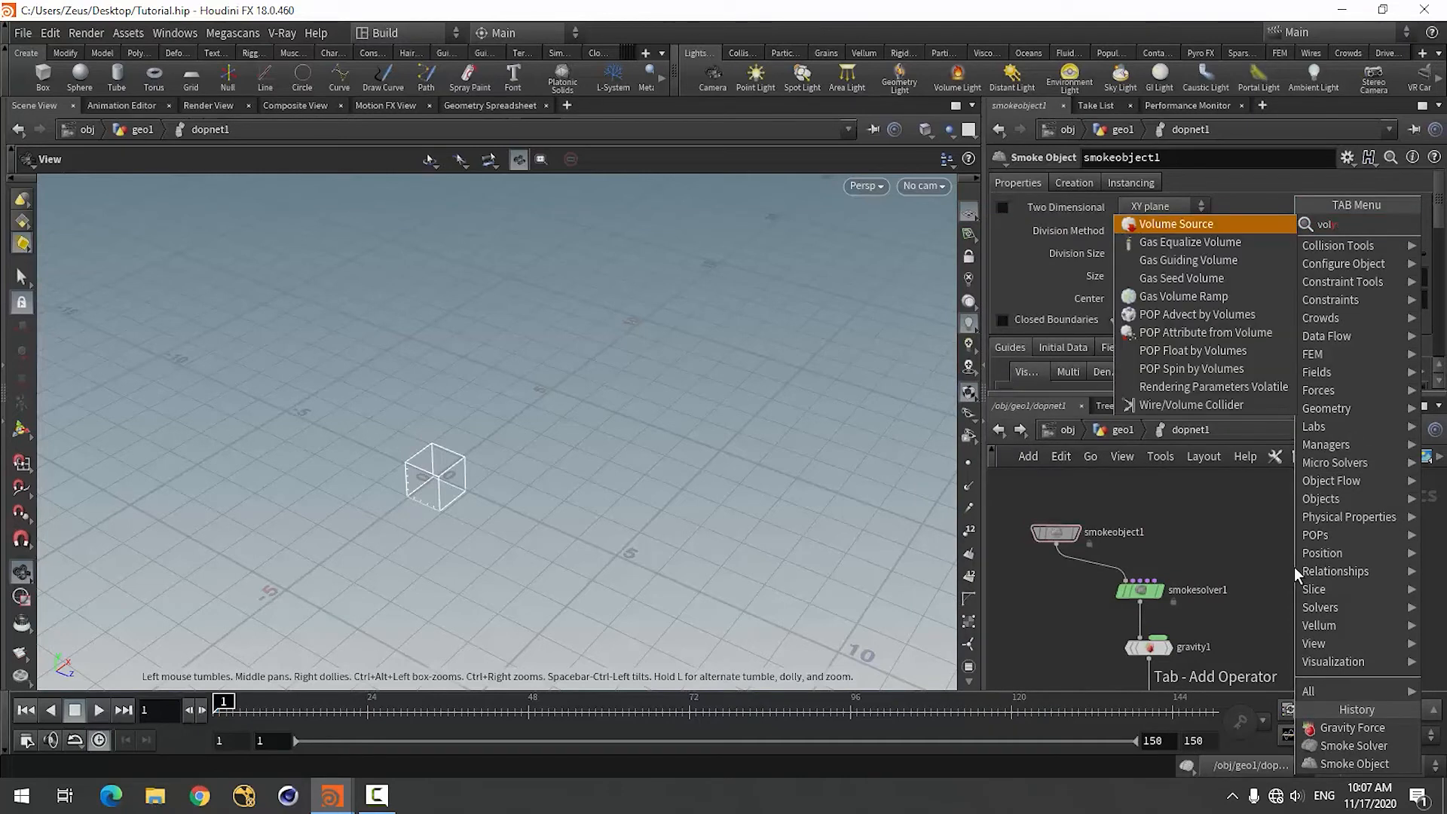
{"action": "type", "text": "ume"}
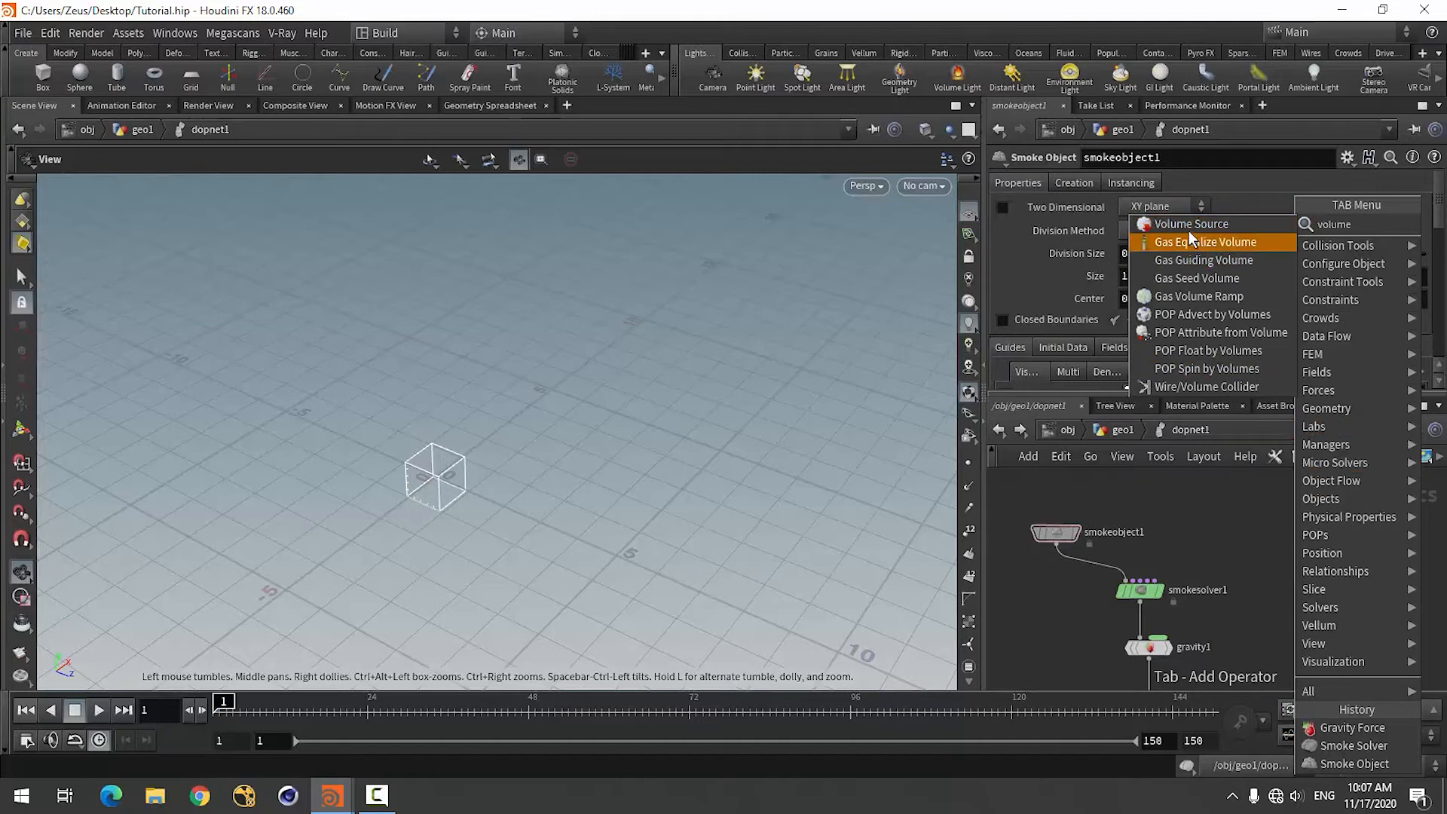
{"action": "left_click", "coordinate": [1190, 227]}
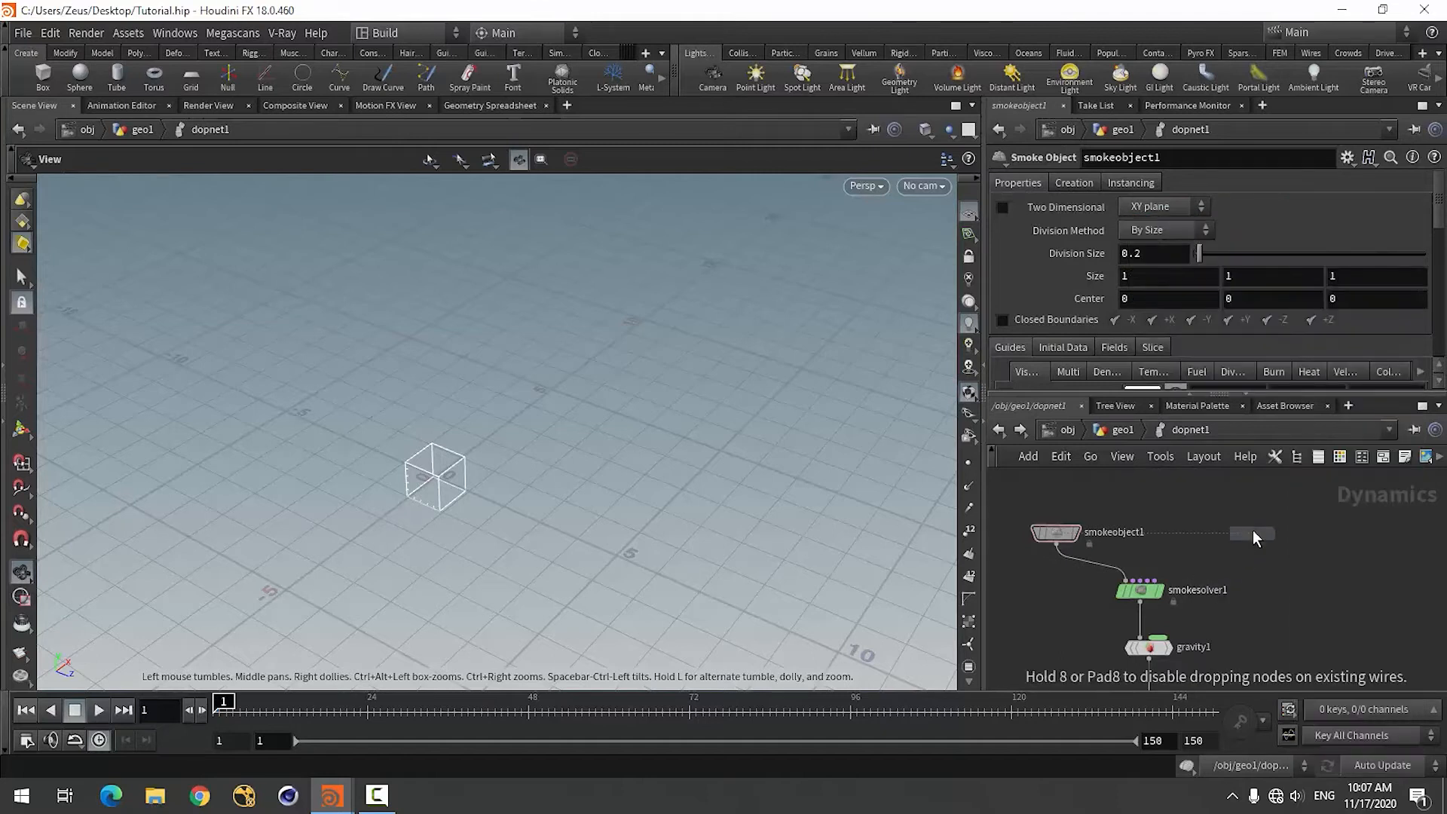
{"action": "left_click", "coordinate": [1273, 529]}
{"action": "scroll", "coordinate": [1224, 580], "scroll_direction": "up", "scroll_amount": 2}
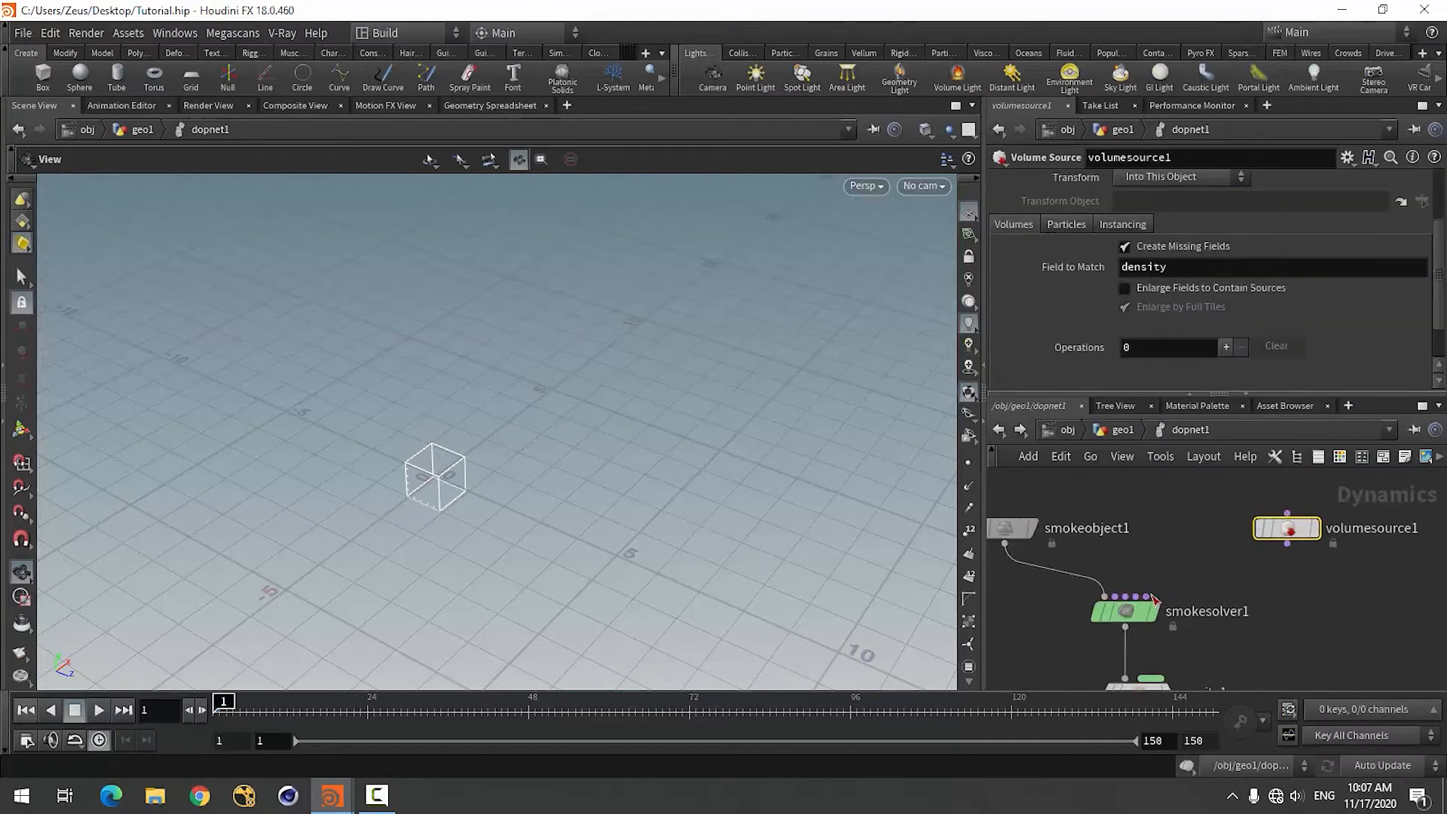
Wire the volume source's output into the last input of the smoke solver.
{"action": "left_click", "coordinate": [1147, 596]}
{"action": "left_click", "coordinate": [1287, 543]}
{"action": "scroll", "coordinate": [1265, 621], "scroll_direction": "up", "scroll_amount": 1}
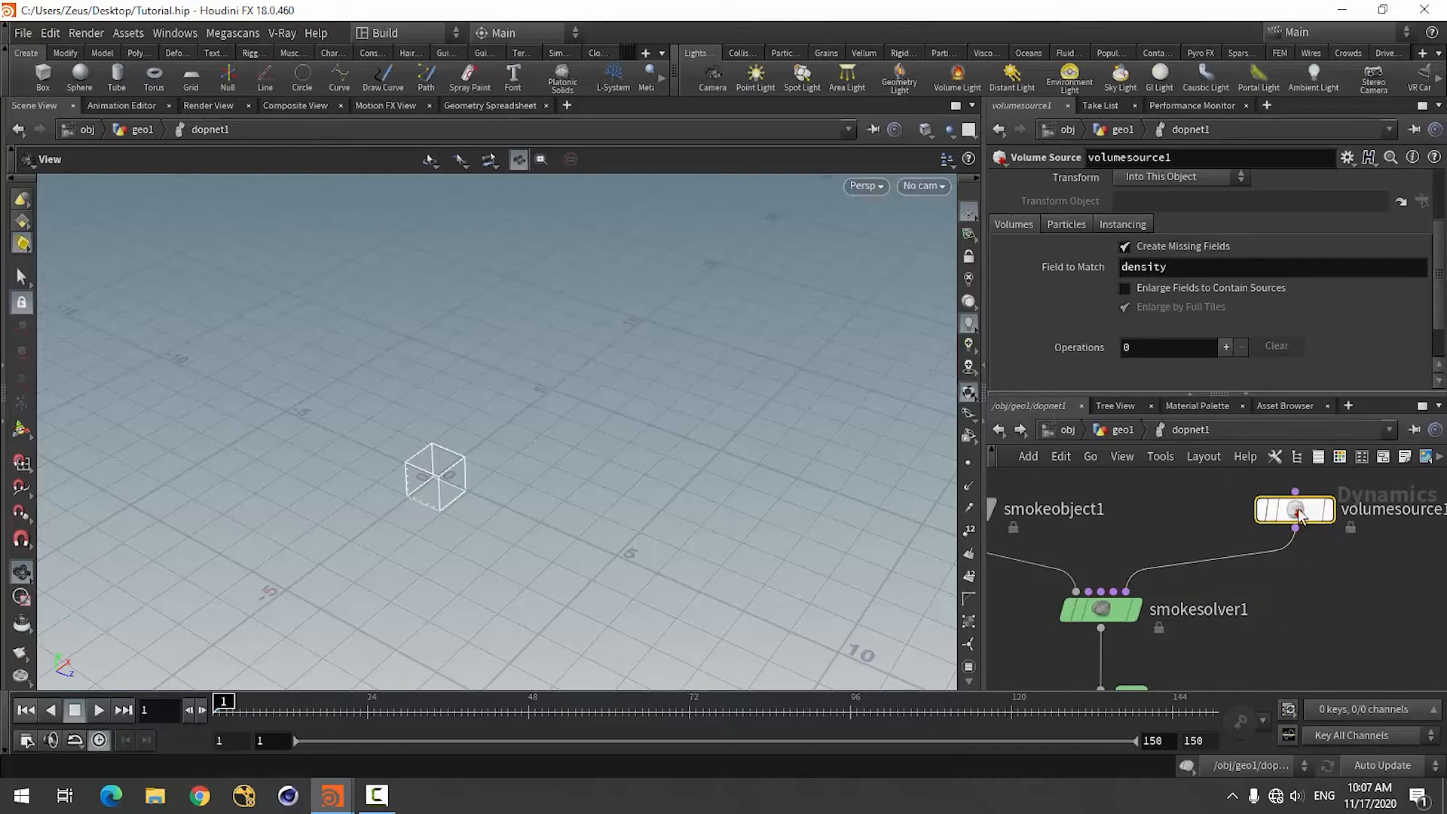
Set the volume source's SOP Path to /obj/geo1/out by choosing the out null inside geo1.
{"action": "scroll", "coordinate": [1052, 332], "scroll_direction": "up", "scroll_amount": 3}
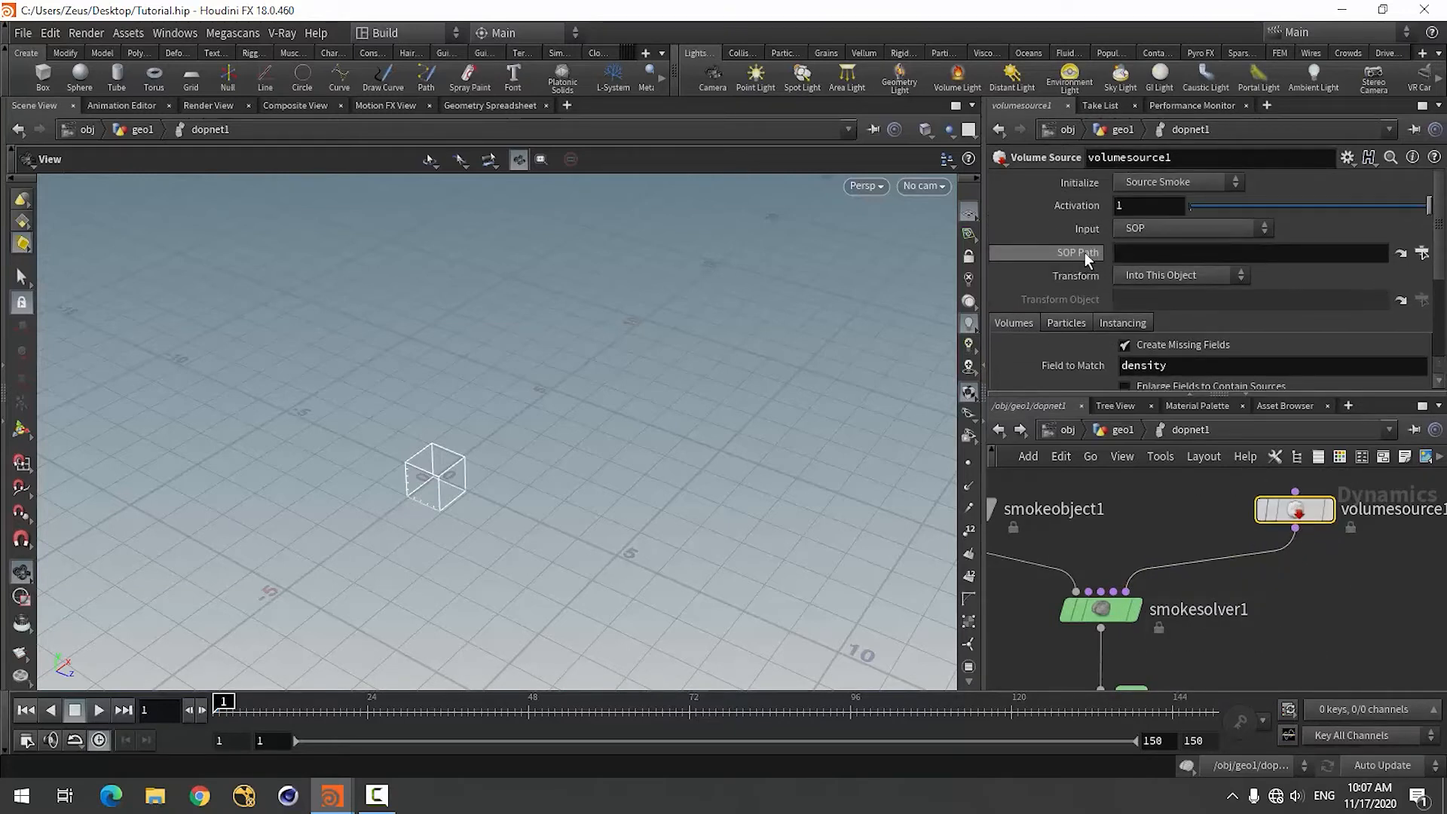
{"action": "left_click", "coordinate": [1422, 252]}
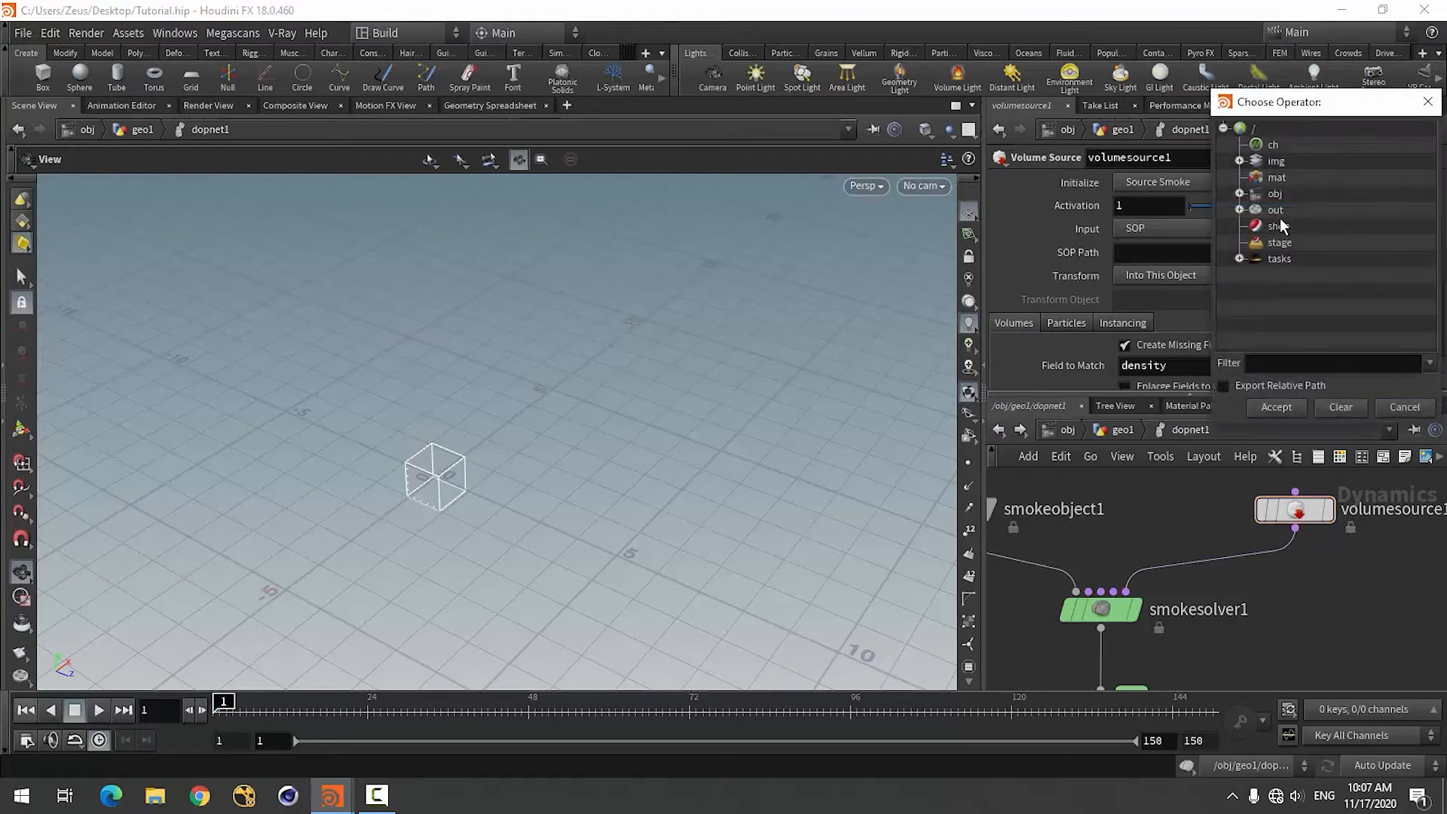
{"action": "left_click", "coordinate": [1240, 211]}
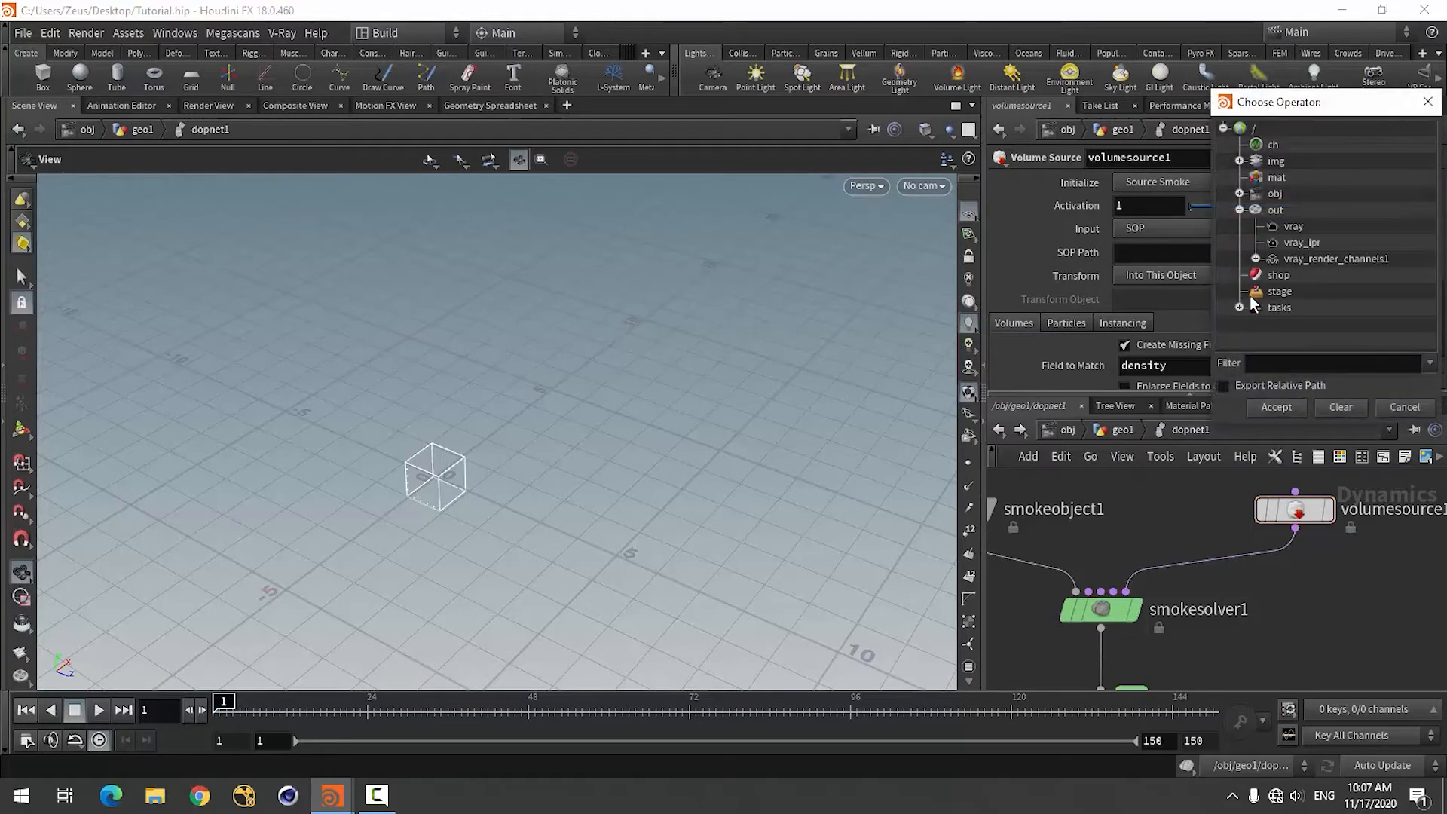
{"action": "left_click", "coordinate": [1240, 210]}
{"action": "left_click", "coordinate": [1239, 194]}
{"action": "scroll", "coordinate": [1271, 286], "scroll_direction": "down", "scroll_amount": 2}
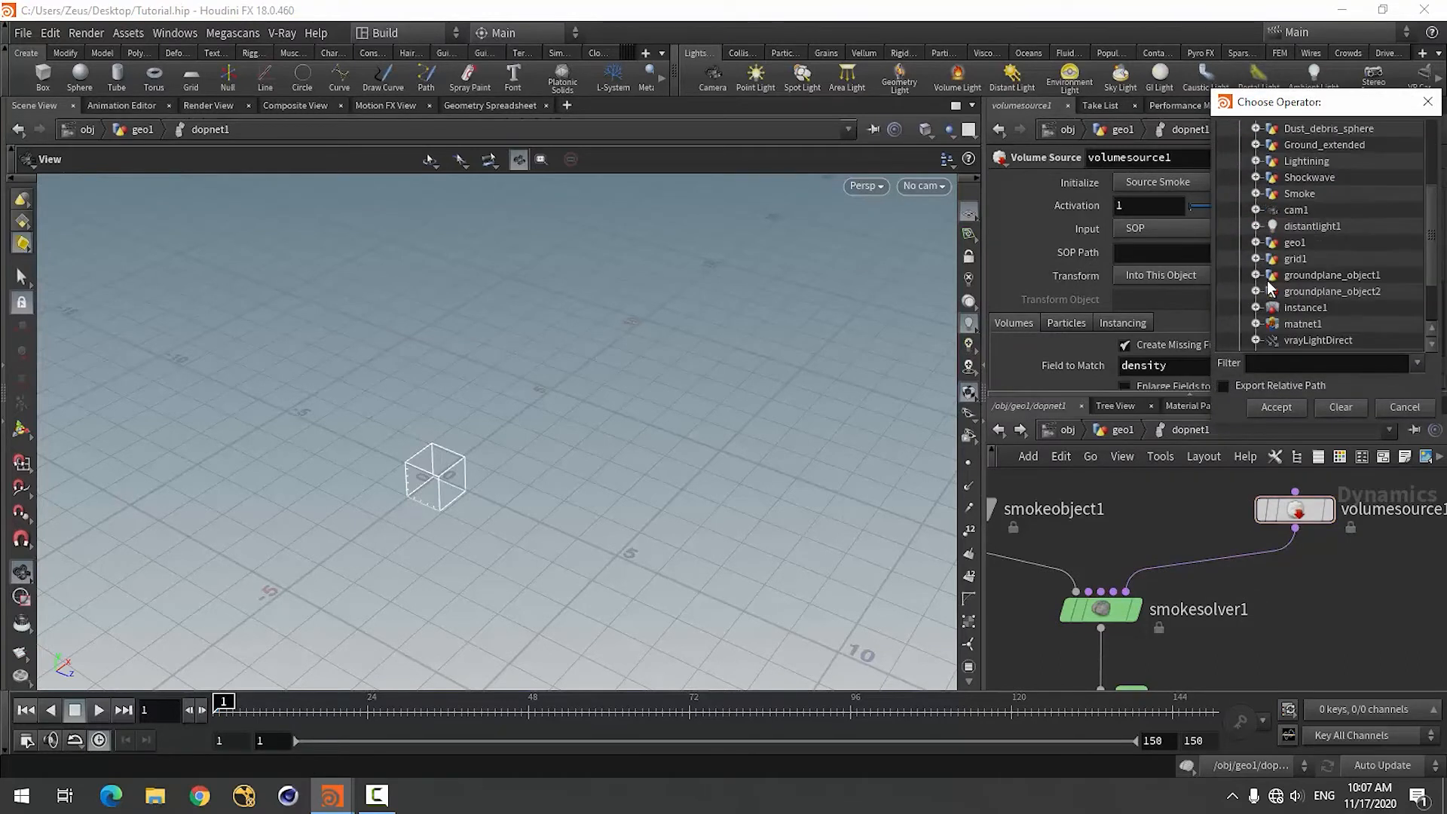
{"action": "scroll", "coordinate": [1270, 287], "scroll_direction": "down", "scroll_amount": 2}
{"action": "scroll", "coordinate": [1270, 288], "scroll_direction": "up", "scroll_amount": 2}
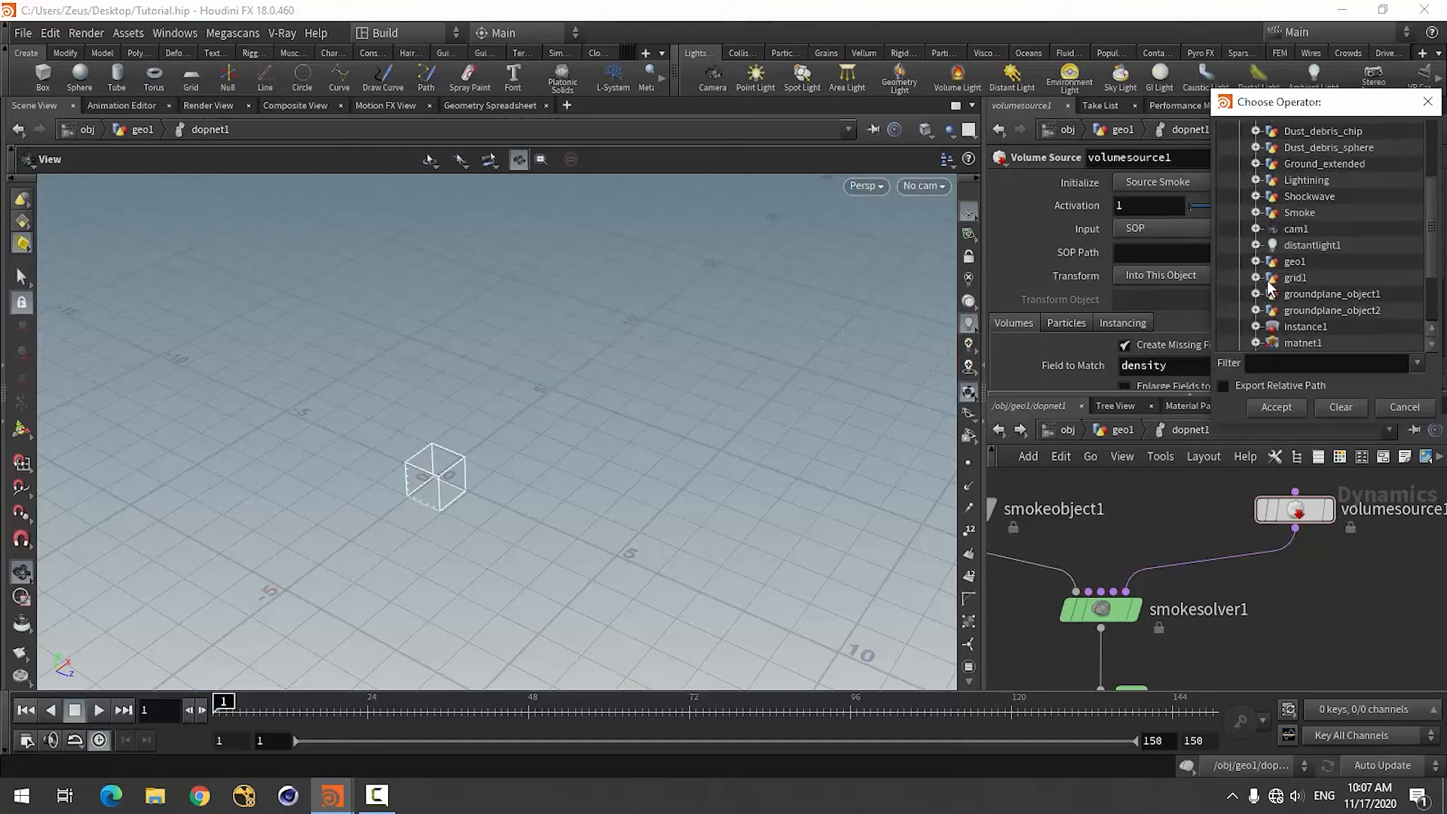
{"action": "scroll", "coordinate": [1271, 288], "scroll_direction": "down", "scroll_amount": 1}
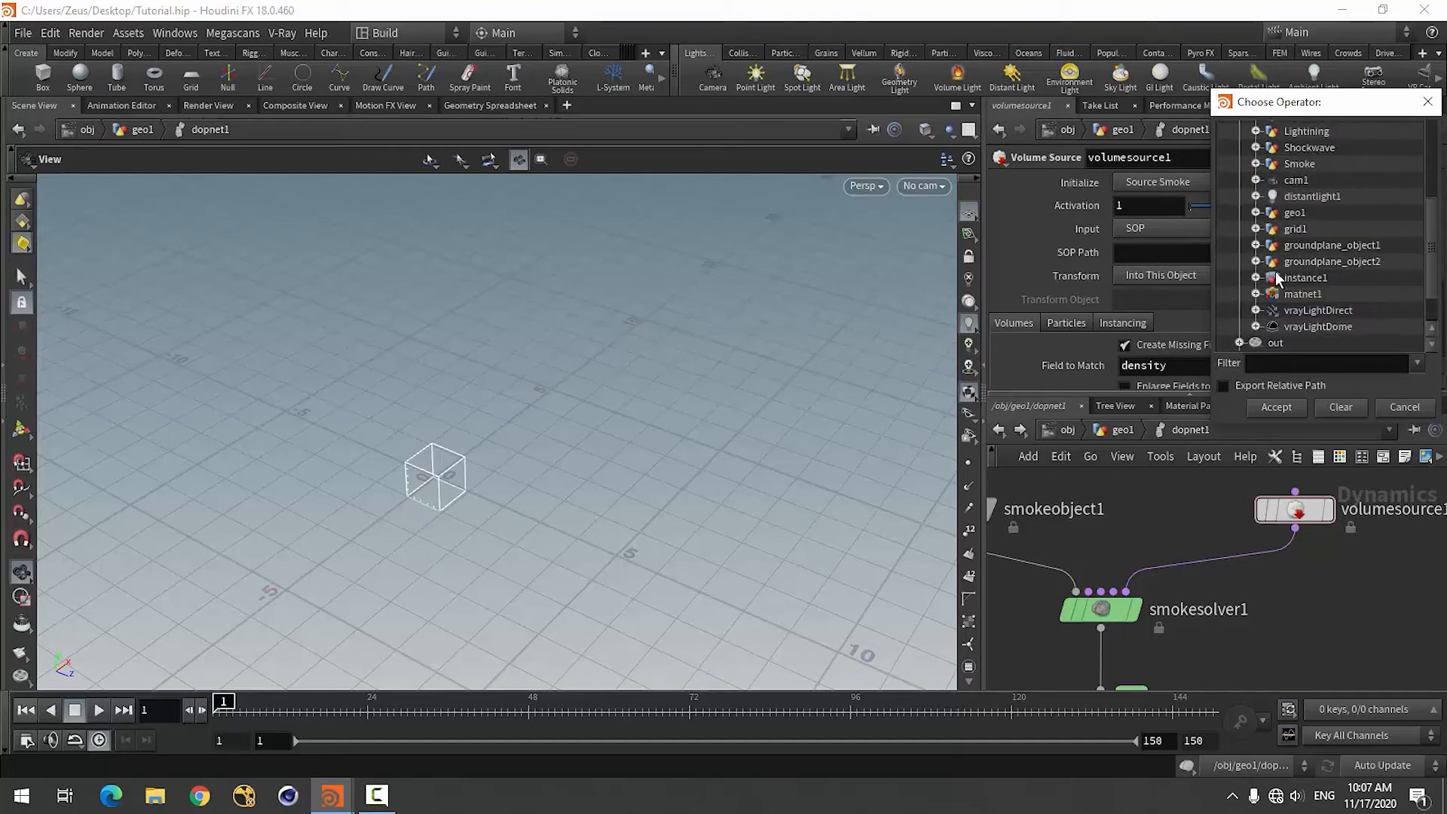
{"action": "scroll", "coordinate": [1272, 262], "scroll_direction": "up", "scroll_amount": 1}
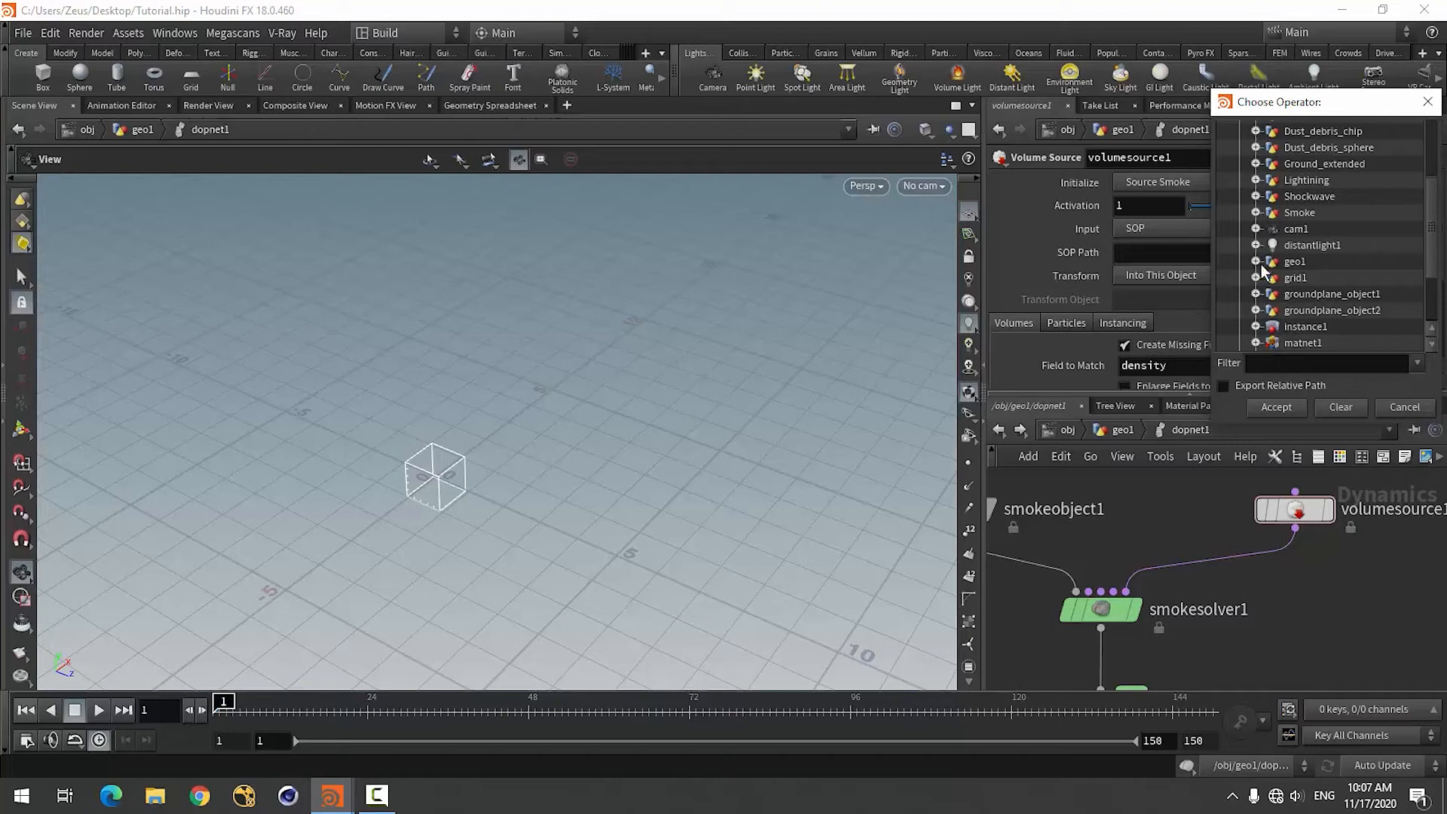
{"action": "left_click", "coordinate": [1256, 262]}
{"action": "scroll", "coordinate": [1342, 268], "scroll_direction": "down", "scroll_amount": 2}
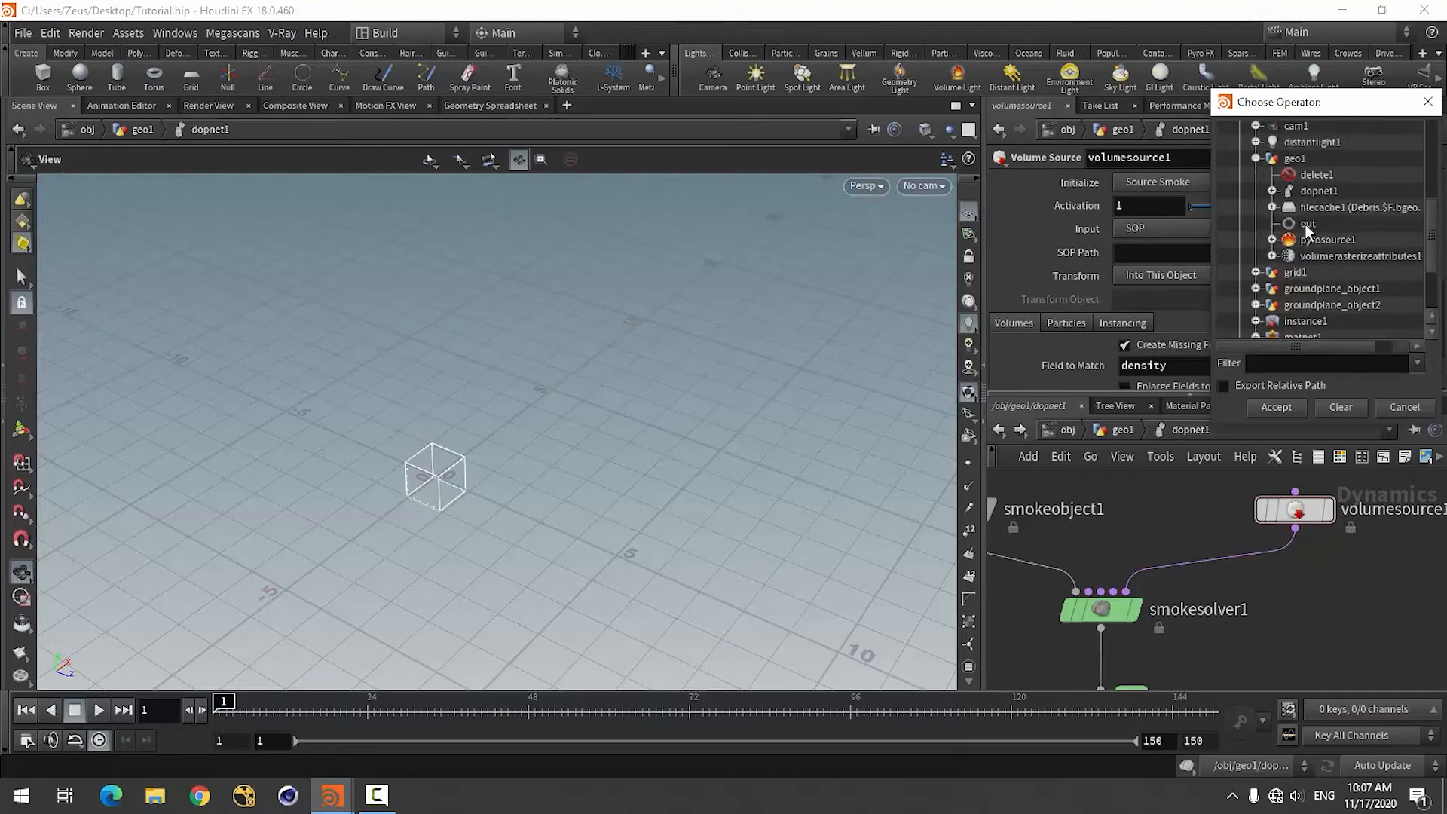
{"action": "left_click", "coordinate": [1307, 224]}
{"action": "left_click", "coordinate": [1275, 408]}
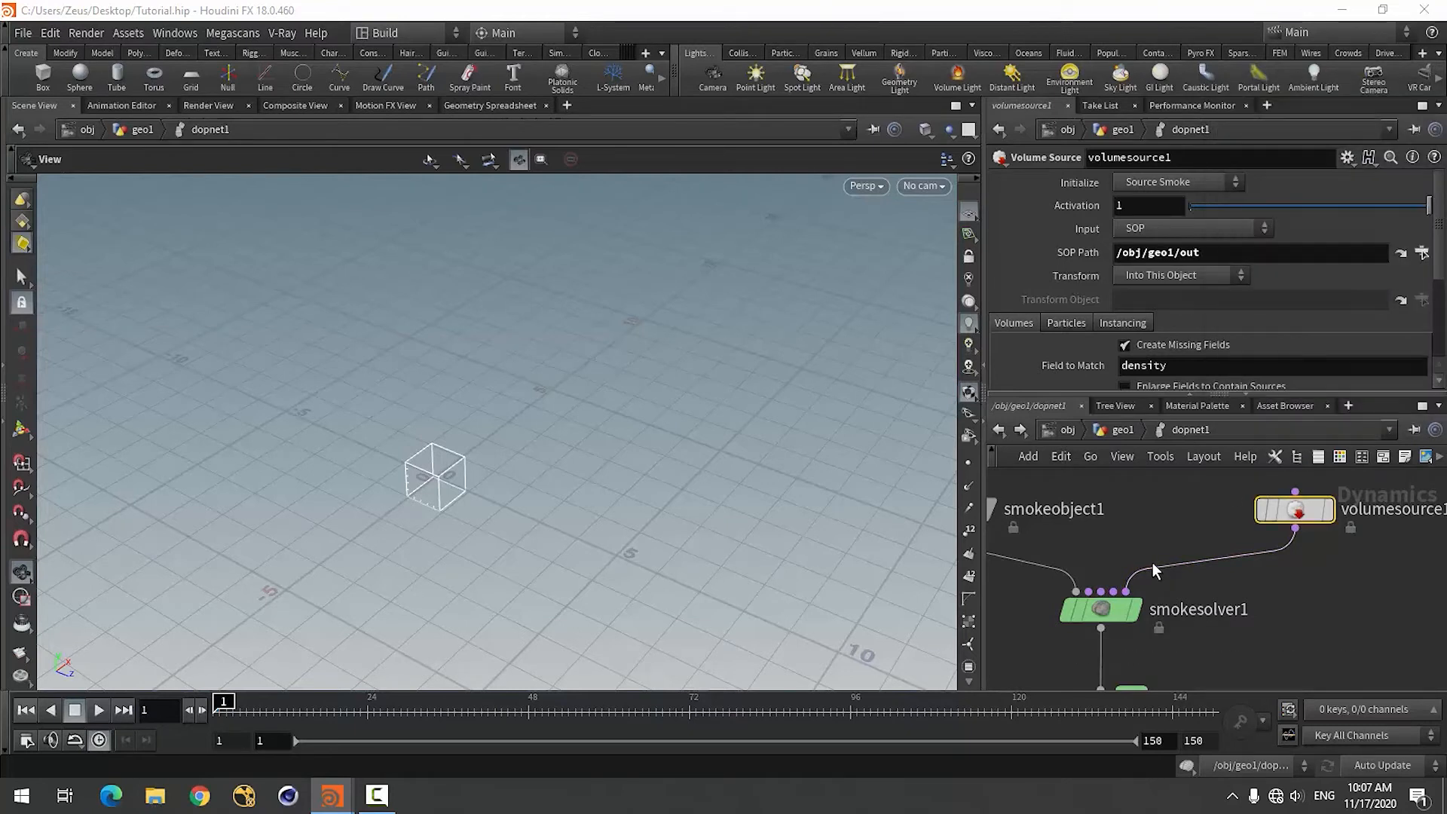
Try the Source Fuel initialization on the volume source and examine its source and target fields.
{"action": "scroll", "coordinate": [1048, 241], "scroll_direction": "down", "scroll_amount": 2}
{"action": "scroll", "coordinate": [1065, 358], "scroll_direction": "up", "scroll_amount": 3}
{"action": "left_click", "coordinate": [1154, 188]}
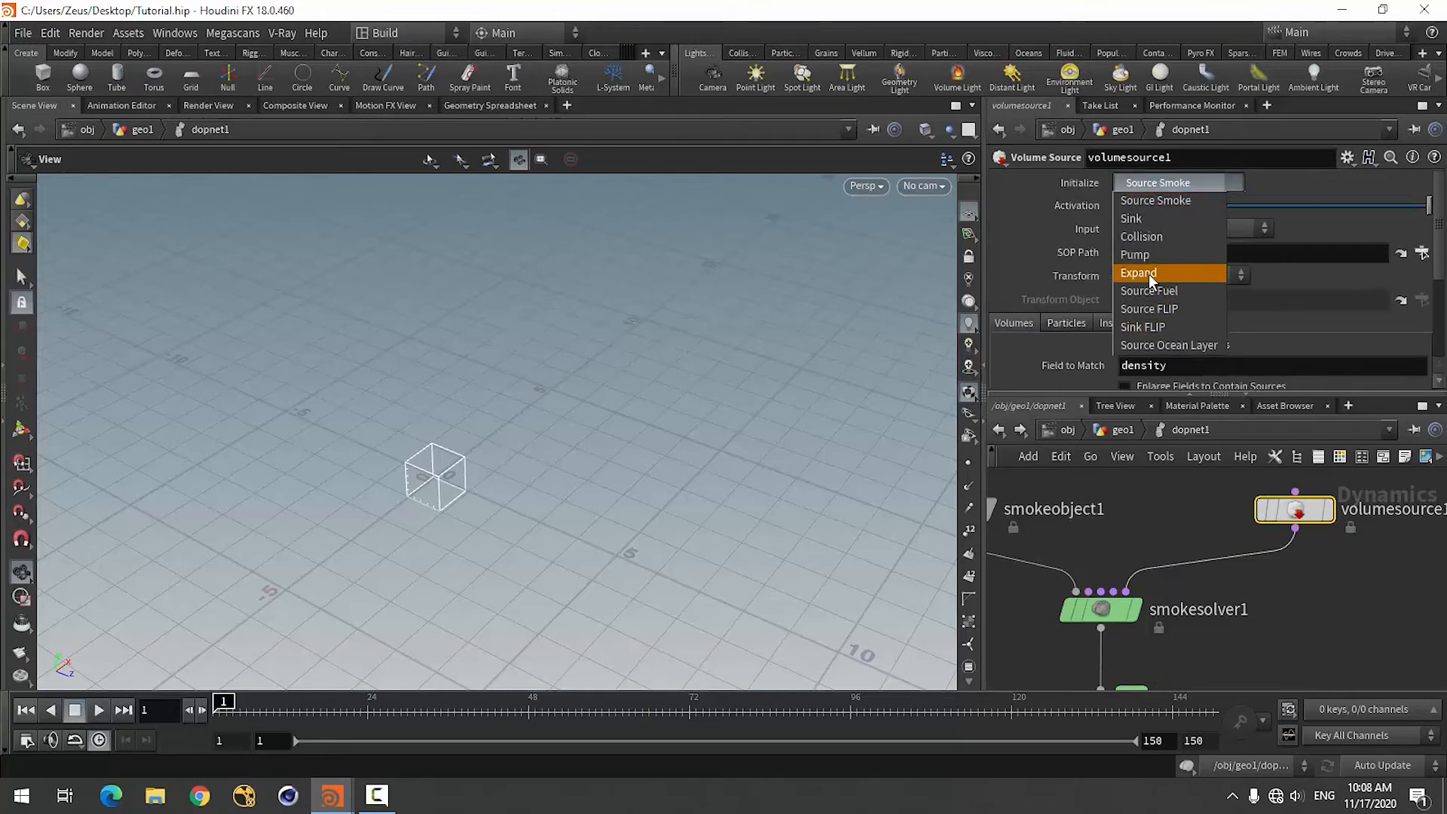
{"action": "left_click", "coordinate": [1153, 284]}
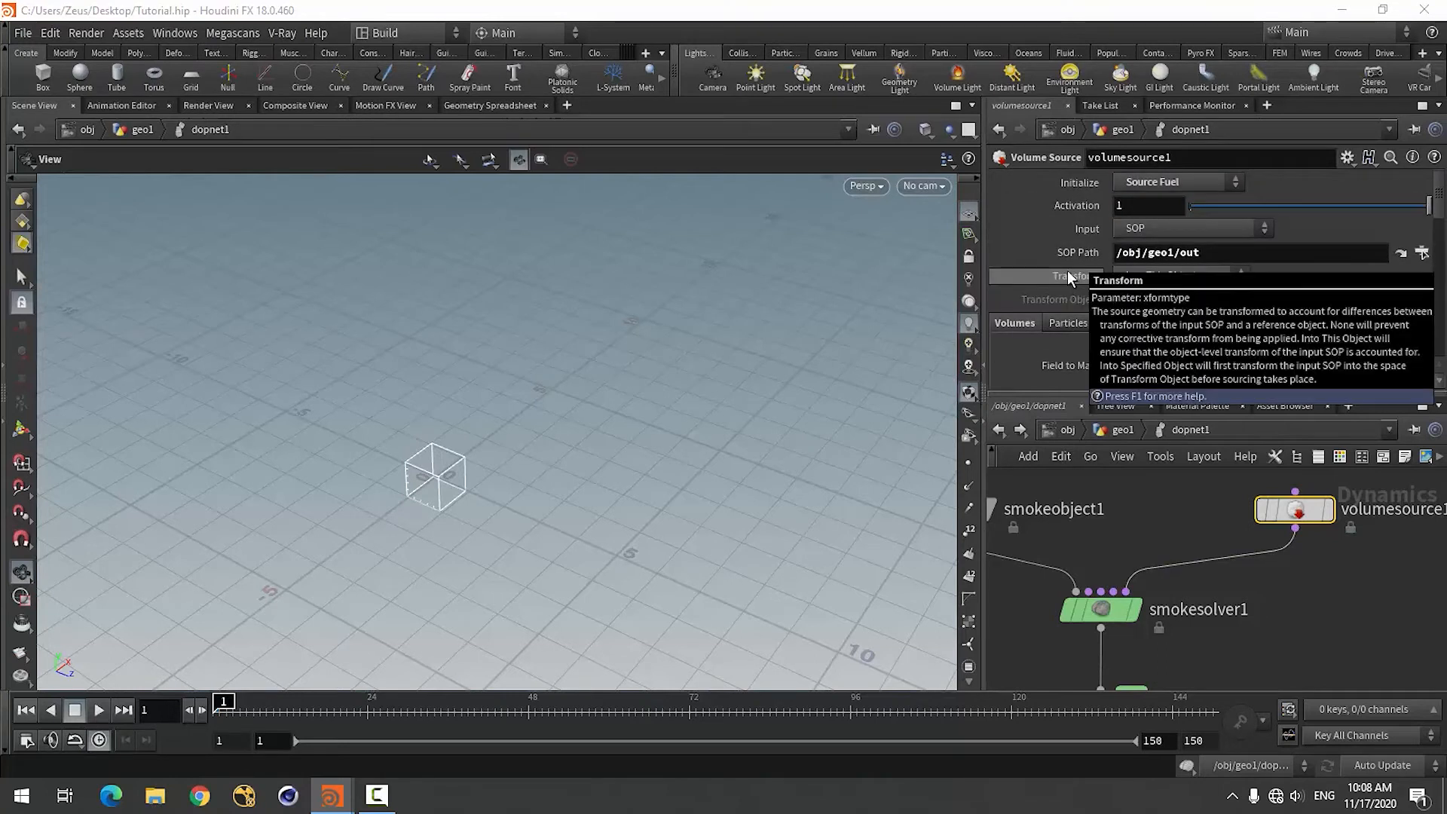
{"action": "scroll", "coordinate": [1091, 302], "scroll_direction": "down", "scroll_amount": 1}
{"action": "scroll", "coordinate": [1091, 309], "scroll_direction": "down", "scroll_amount": 10}
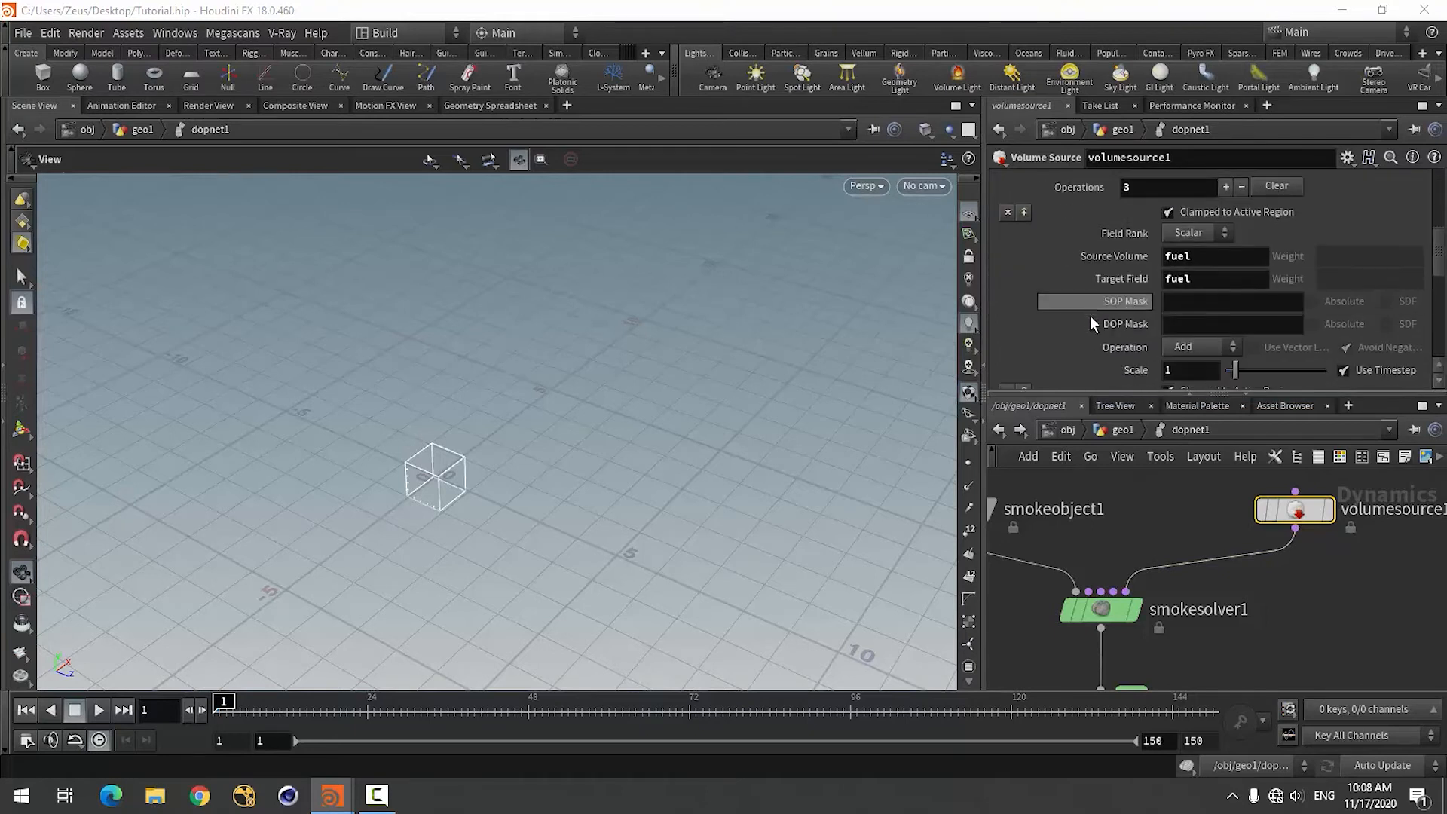
{"action": "scroll", "coordinate": [1090, 318], "scroll_direction": "up", "scroll_amount": 11}
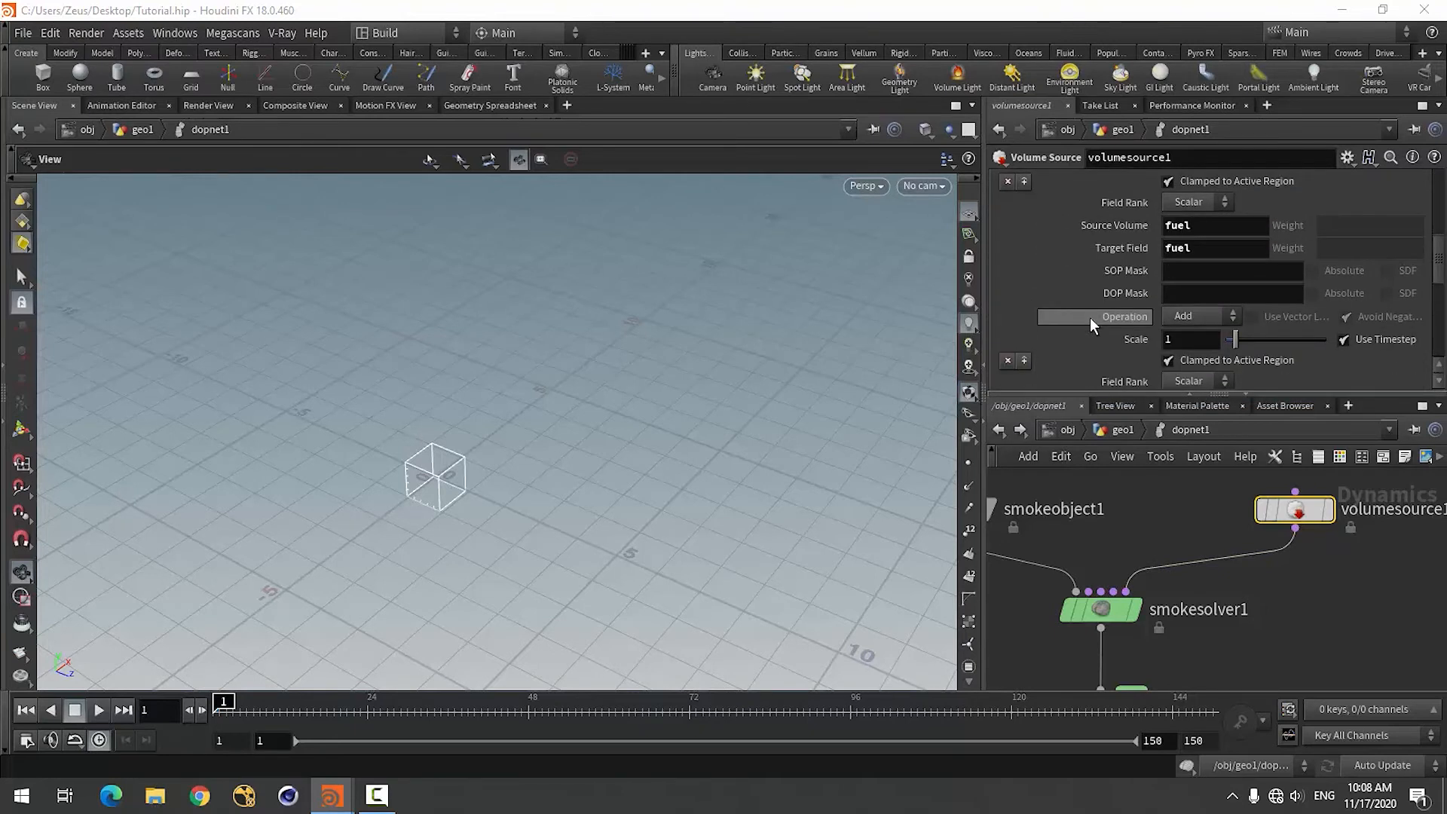
Initialize the volume source as Source Smoke and check its density, temperature and velocity operations.
{"action": "left_click", "coordinate": [1180, 187]}
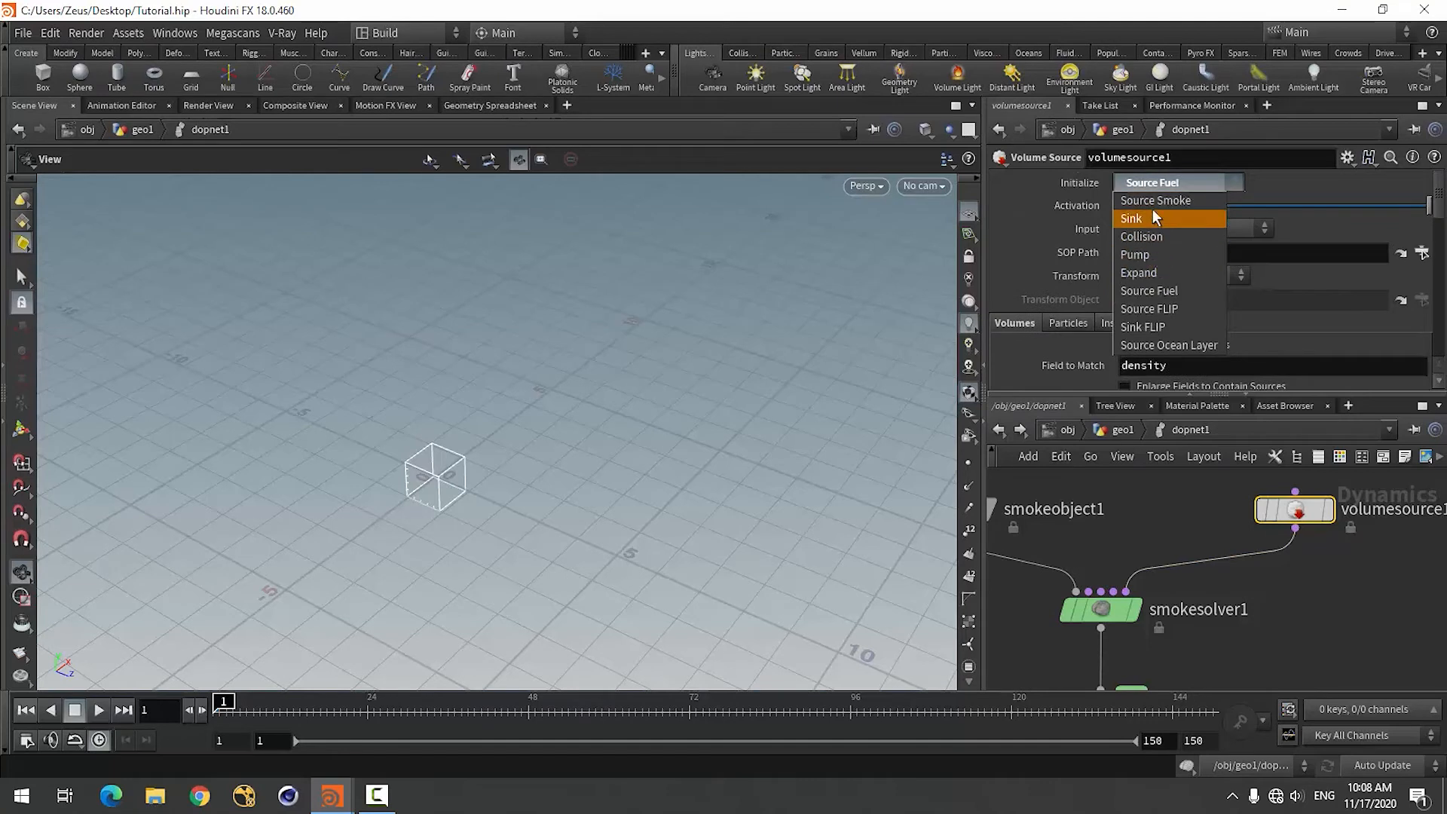
{"action": "left_click", "coordinate": [1153, 216]}
{"action": "scroll", "coordinate": [1052, 345], "scroll_direction": "down", "scroll_amount": 8}
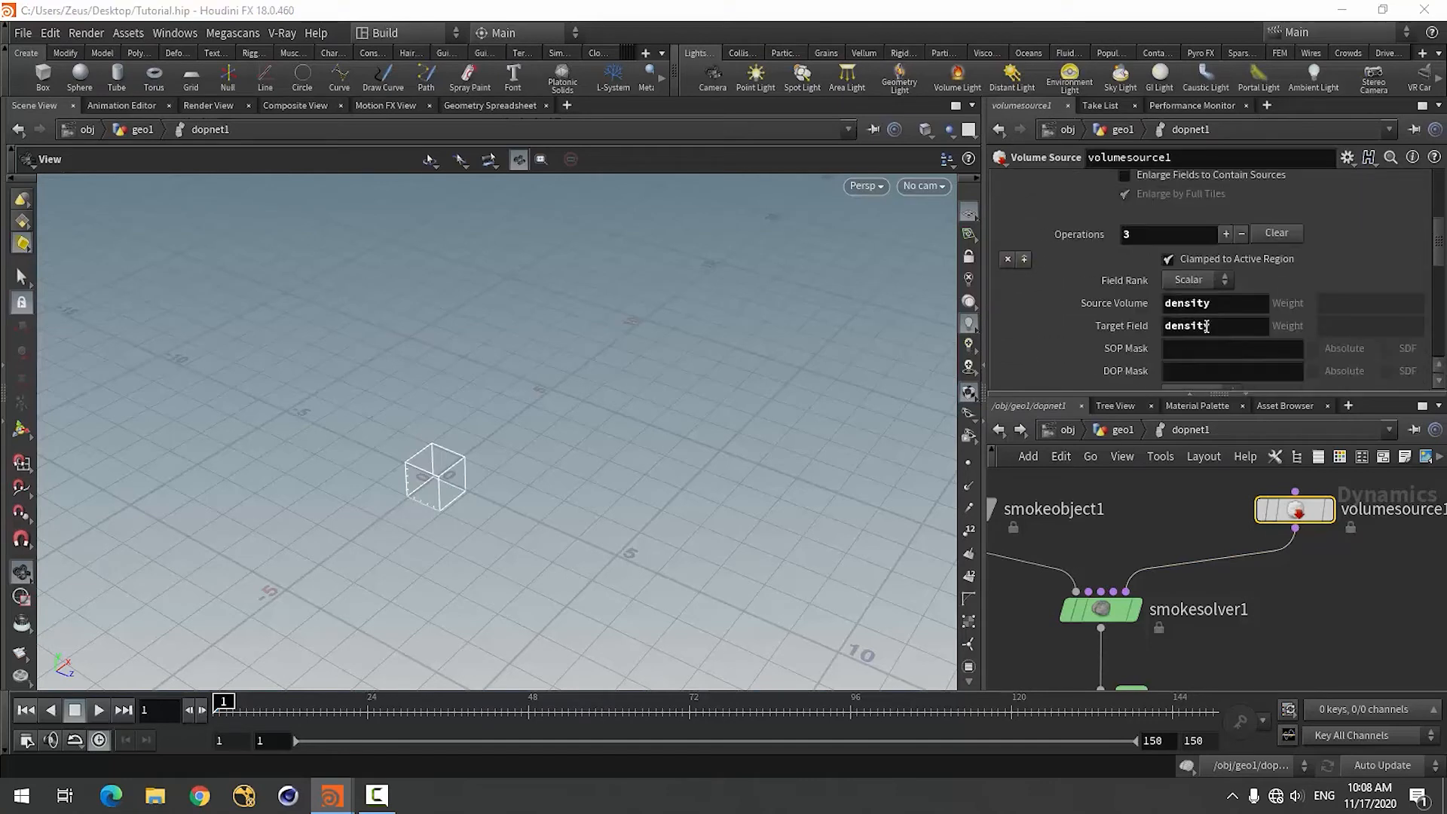
{"action": "scroll", "coordinate": [1221, 362], "scroll_direction": "down", "scroll_amount": 8}
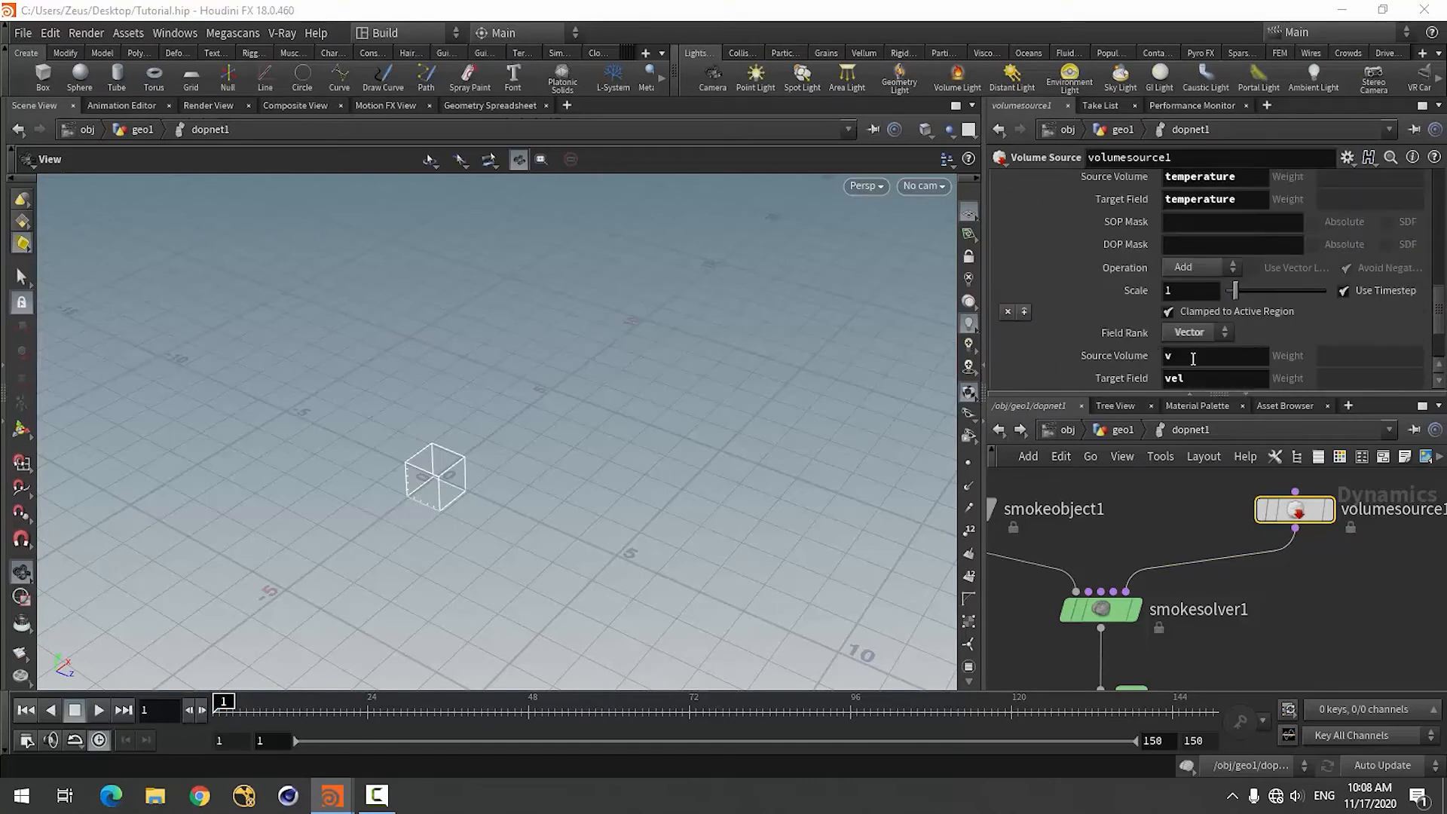
{"action": "scroll", "coordinate": [1174, 333], "scroll_direction": "up", "scroll_amount": 6}
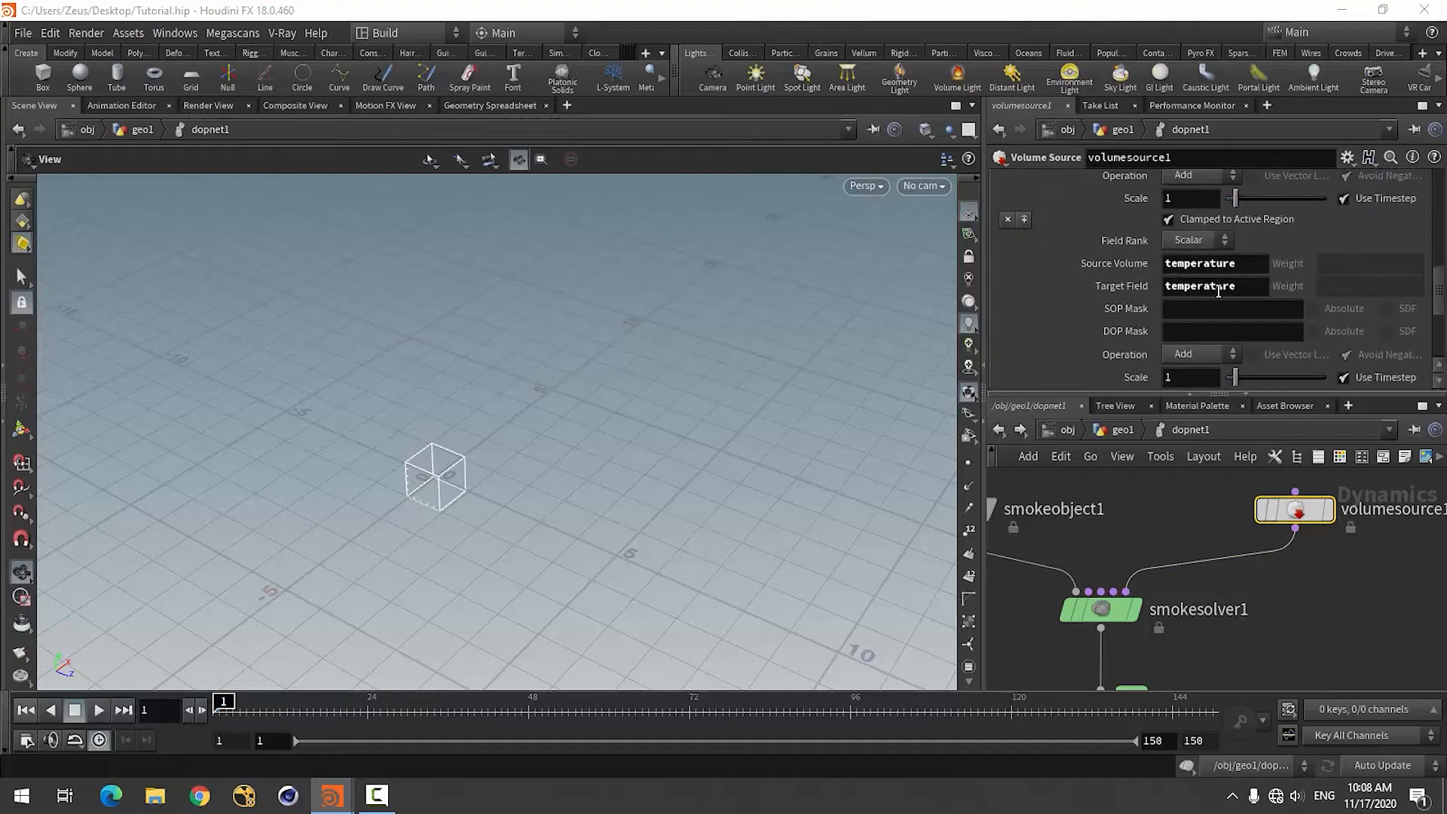
Set the Source Volume of the volume source's temperature operation to density.
{"action": "double_click", "coordinate": [1247, 273]}
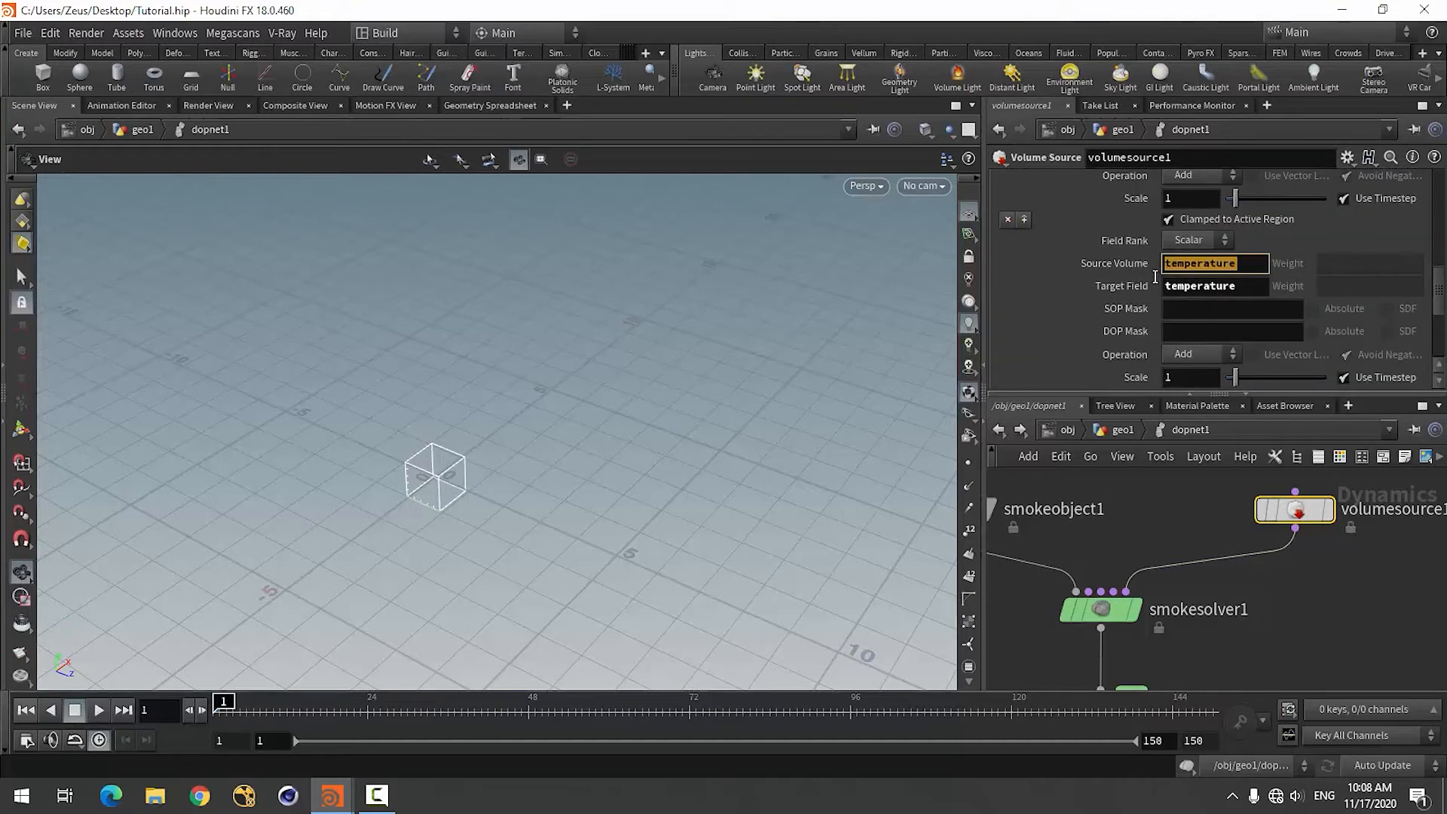
{"action": "type", "text": "density"}
{"action": "left_click", "coordinate": [1349, 549]}
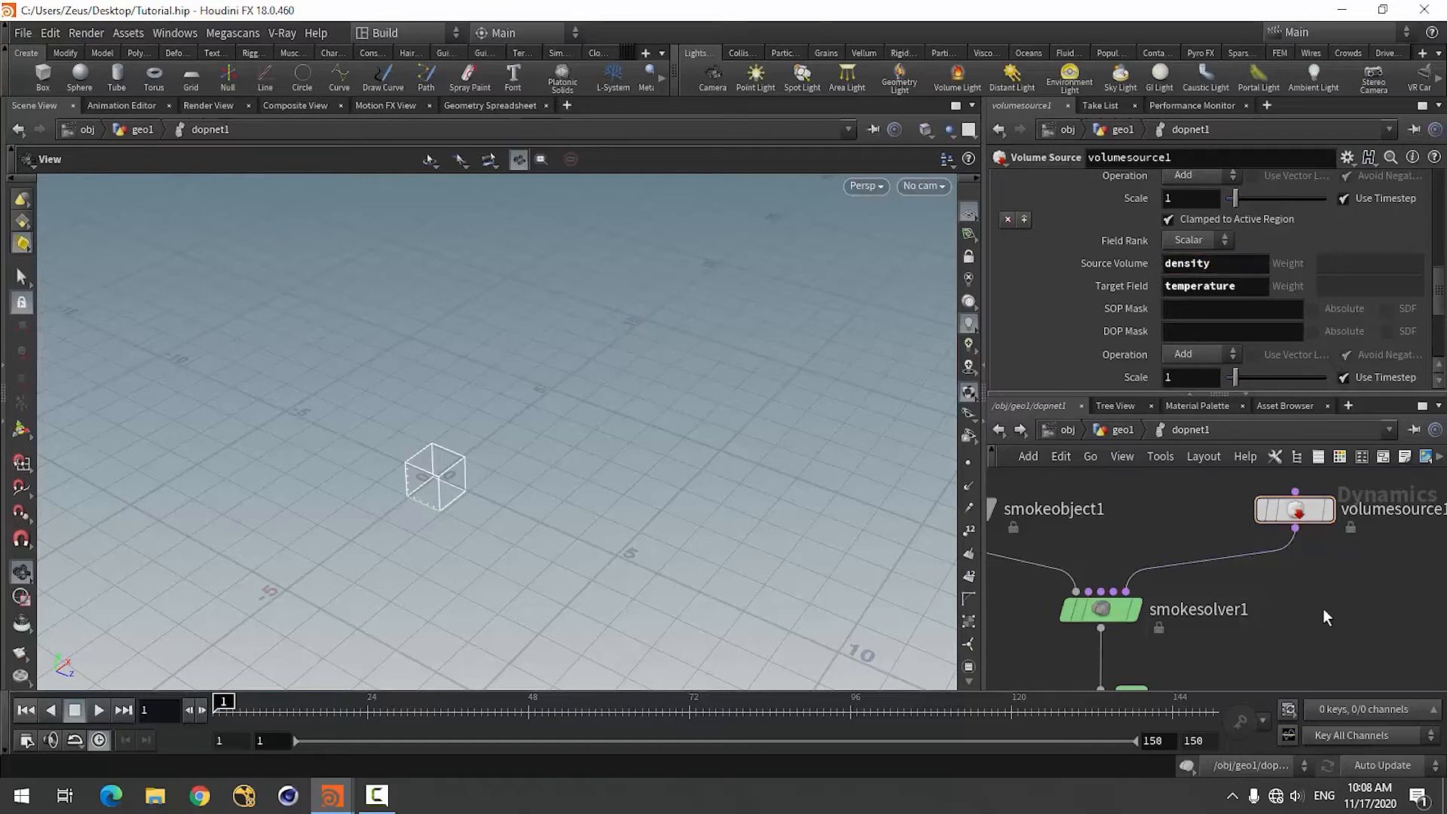
{"action": "scroll", "coordinate": [1096, 311], "scroll_direction": "down", "scroll_amount": 3}
{"action": "scroll", "coordinate": [1109, 327], "scroll_direction": "up", "scroll_amount": 4}
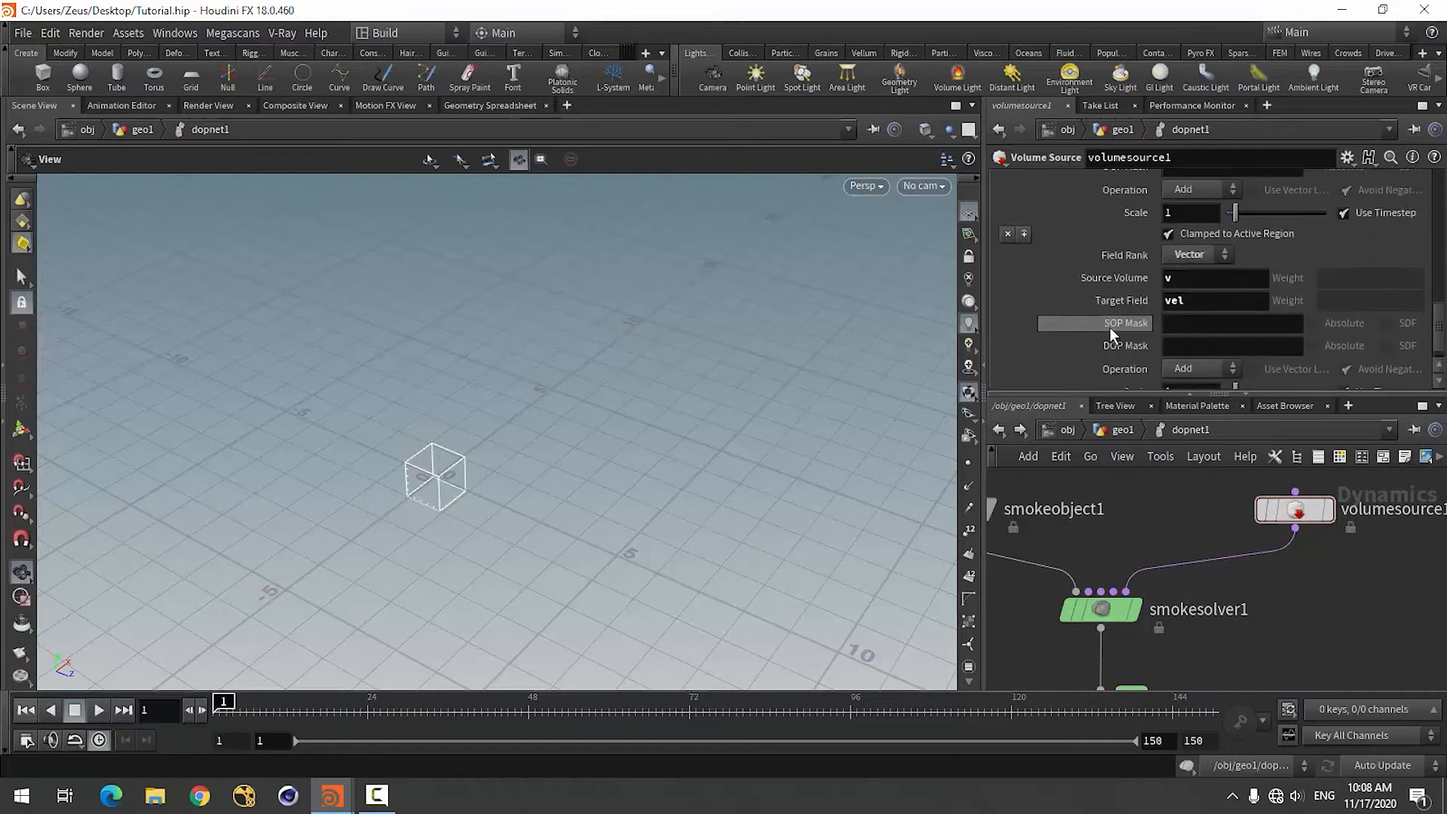
{"action": "scroll", "coordinate": [1110, 327], "scroll_direction": "up", "scroll_amount": 3}
{"action": "scroll", "coordinate": [1100, 323], "scroll_direction": "up", "scroll_amount": 5}
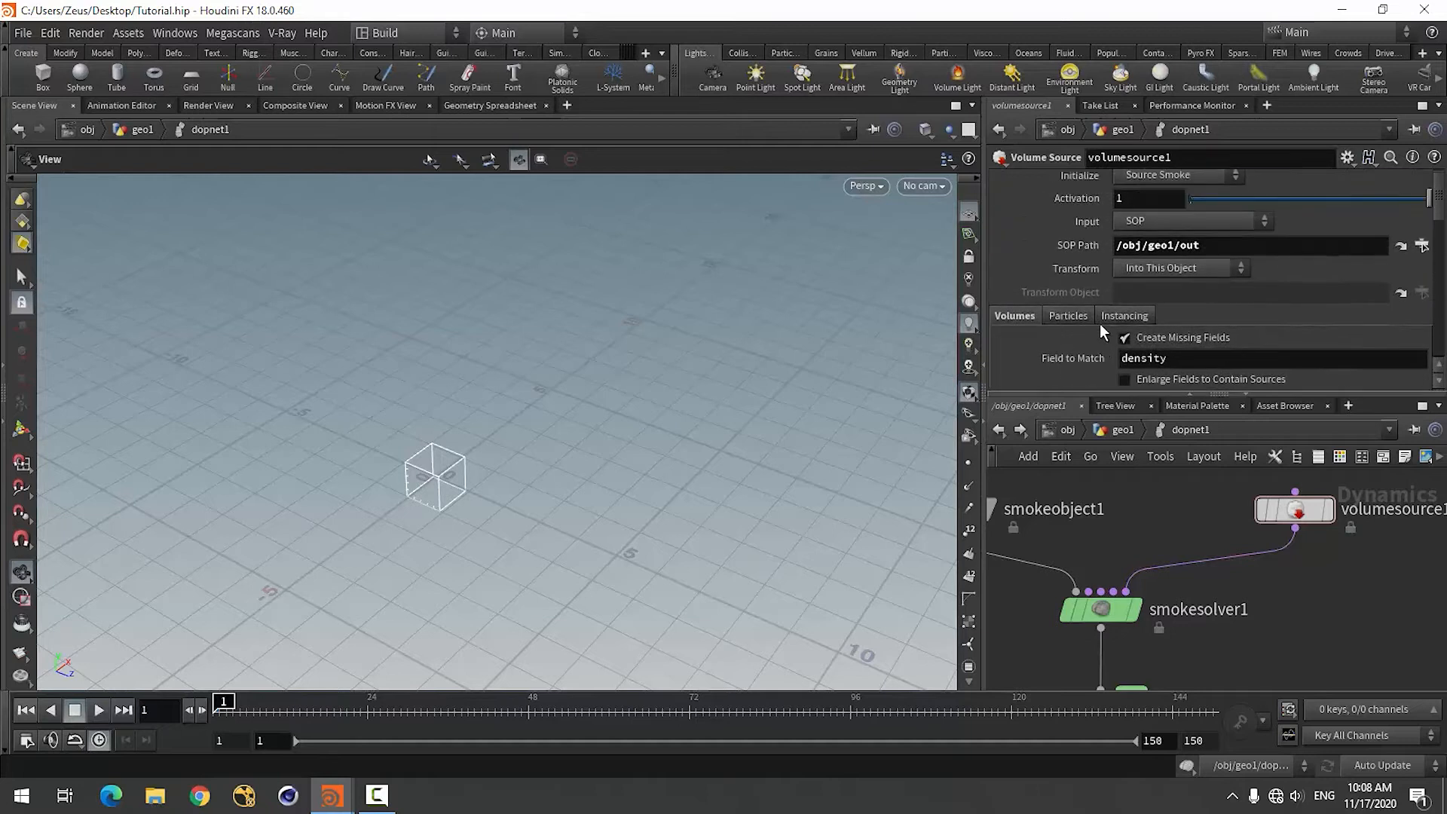
{"action": "scroll", "coordinate": [1302, 642], "scroll_direction": "down", "scroll_amount": 4}
{"action": "scroll", "coordinate": [1146, 568], "scroll_direction": "up", "scroll_amount": 5}
Select the smoke object and set its Division Size to 0.1.
{"action": "left_click", "coordinate": [1134, 586]}
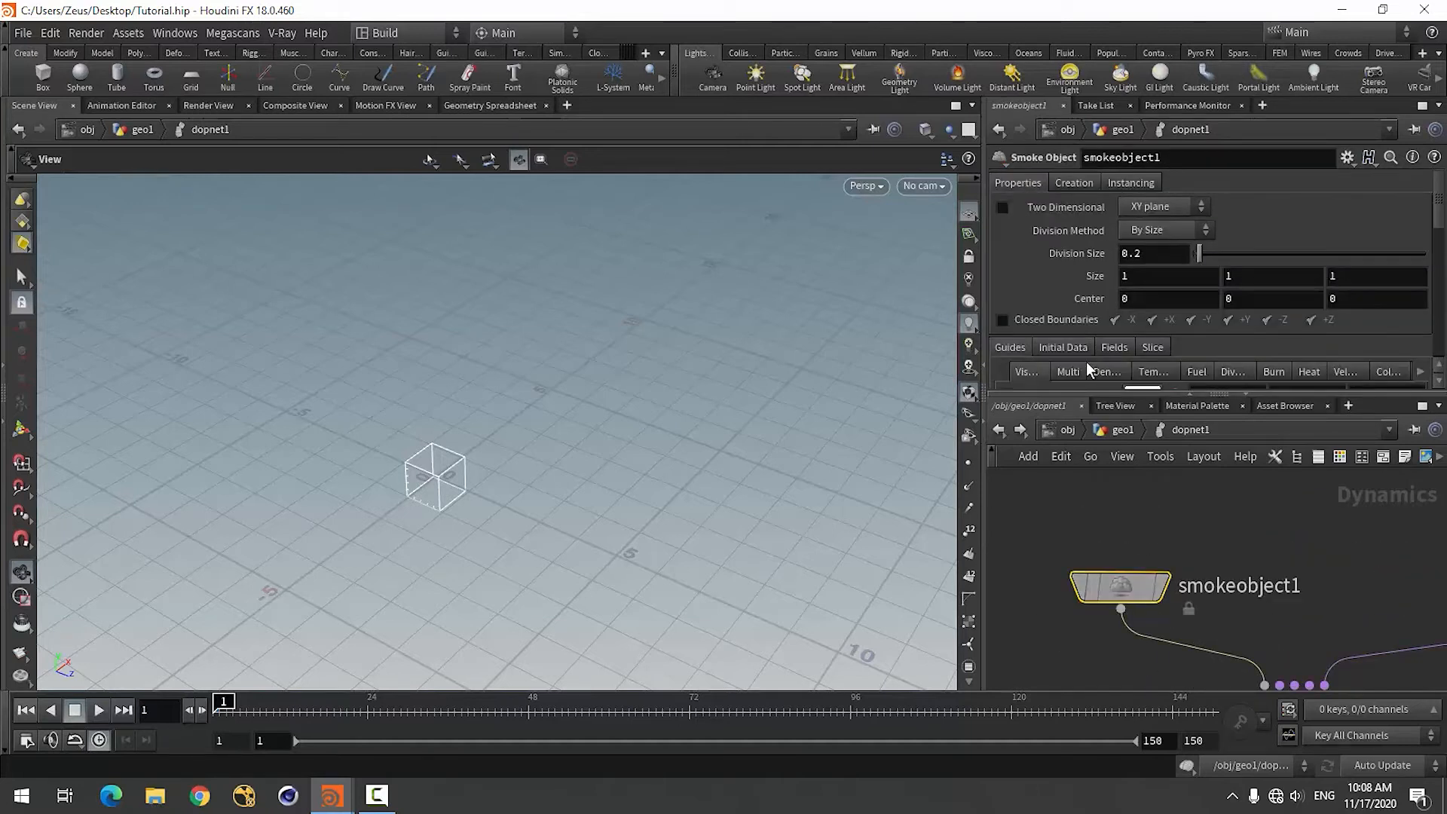
{"action": "left_click_drag", "start_coordinate": [1133, 259], "coordinate": [1151, 261]}
{"action": "key", "text": "Return"}
Dismiss the IDM warning dialog and close the browser window that interrupts the work.
{"action": "left_click", "coordinate": [1150, 275]}
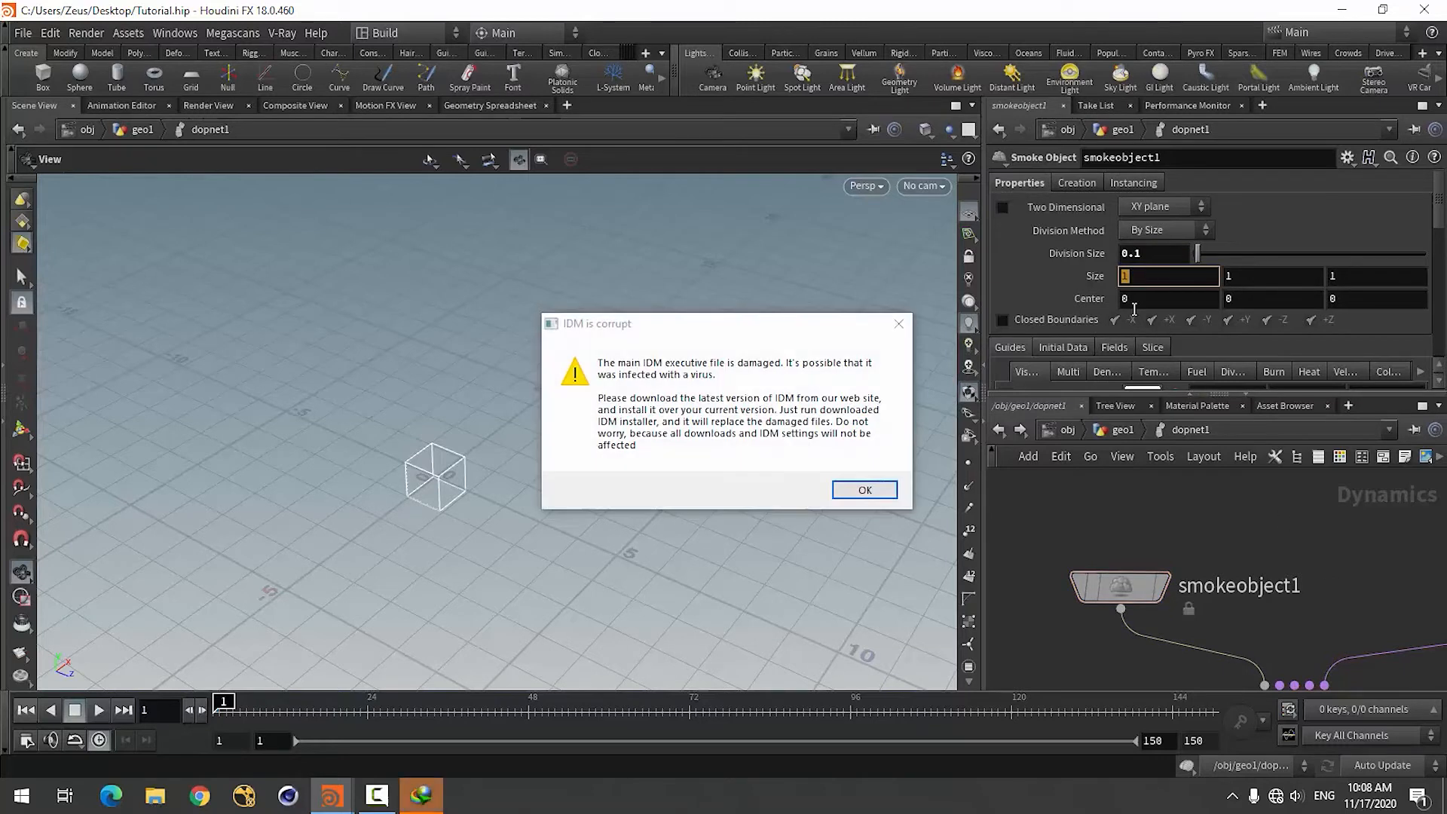
{"action": "left_click", "coordinate": [899, 324]}
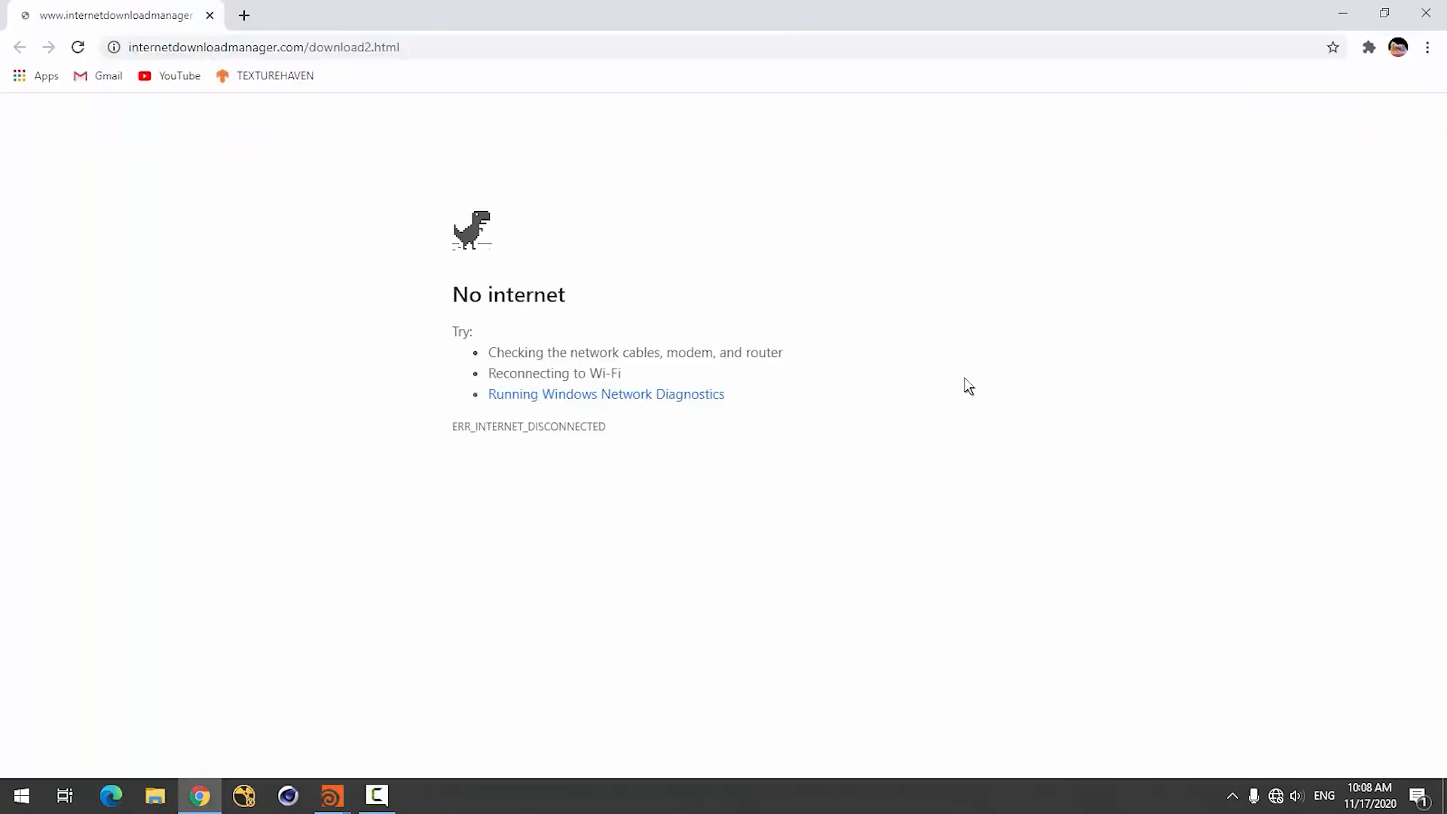
{"action": "left_click", "coordinate": [1426, 12]}
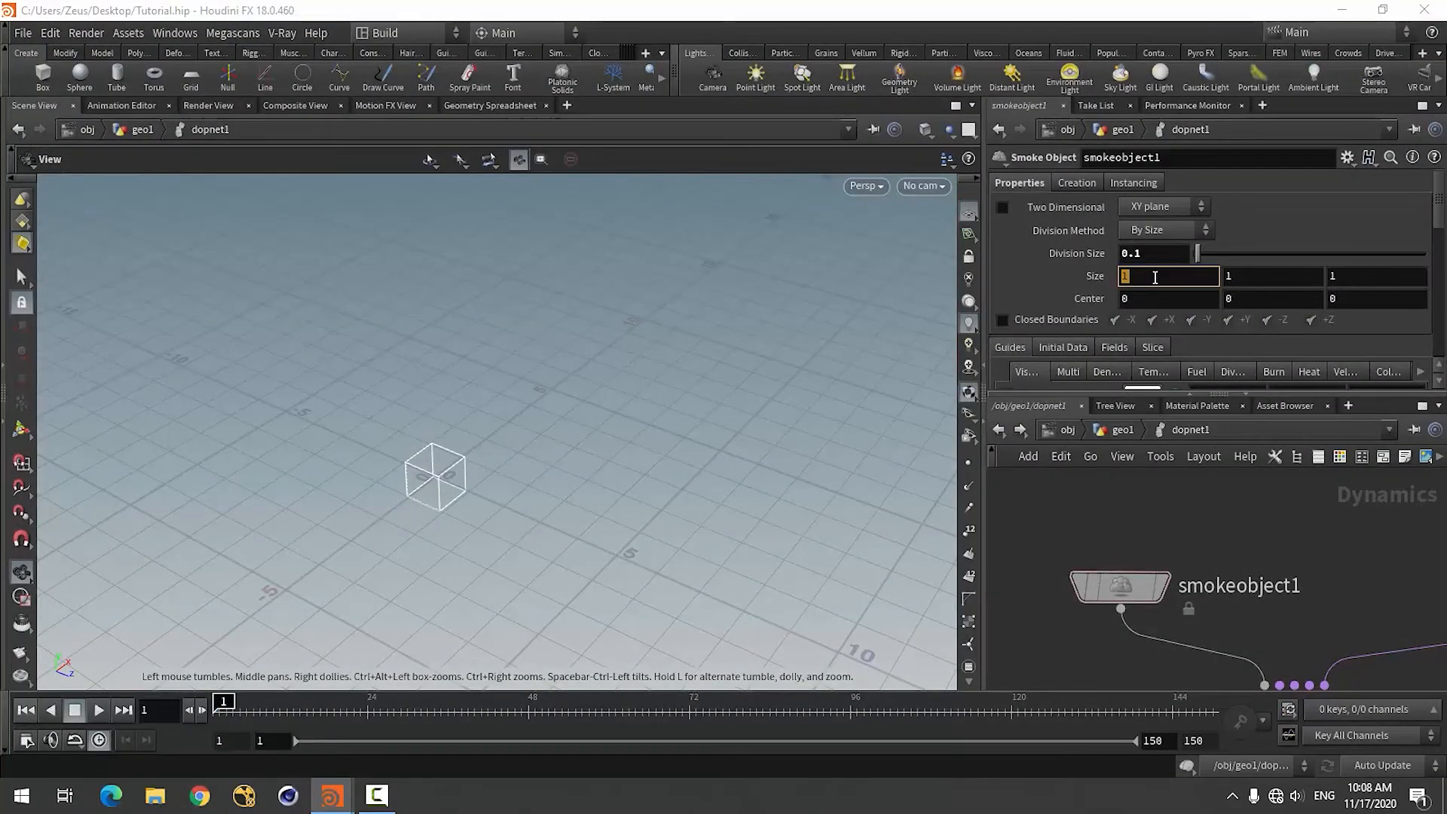
Set the smoke object's Size to 20, 10, 20.
{"action": "left_click", "coordinate": [1155, 277]}
{"action": "type", "text": "20"}
{"action": "key", "text": "Tab"}
{"action": "type", "text": "10"}
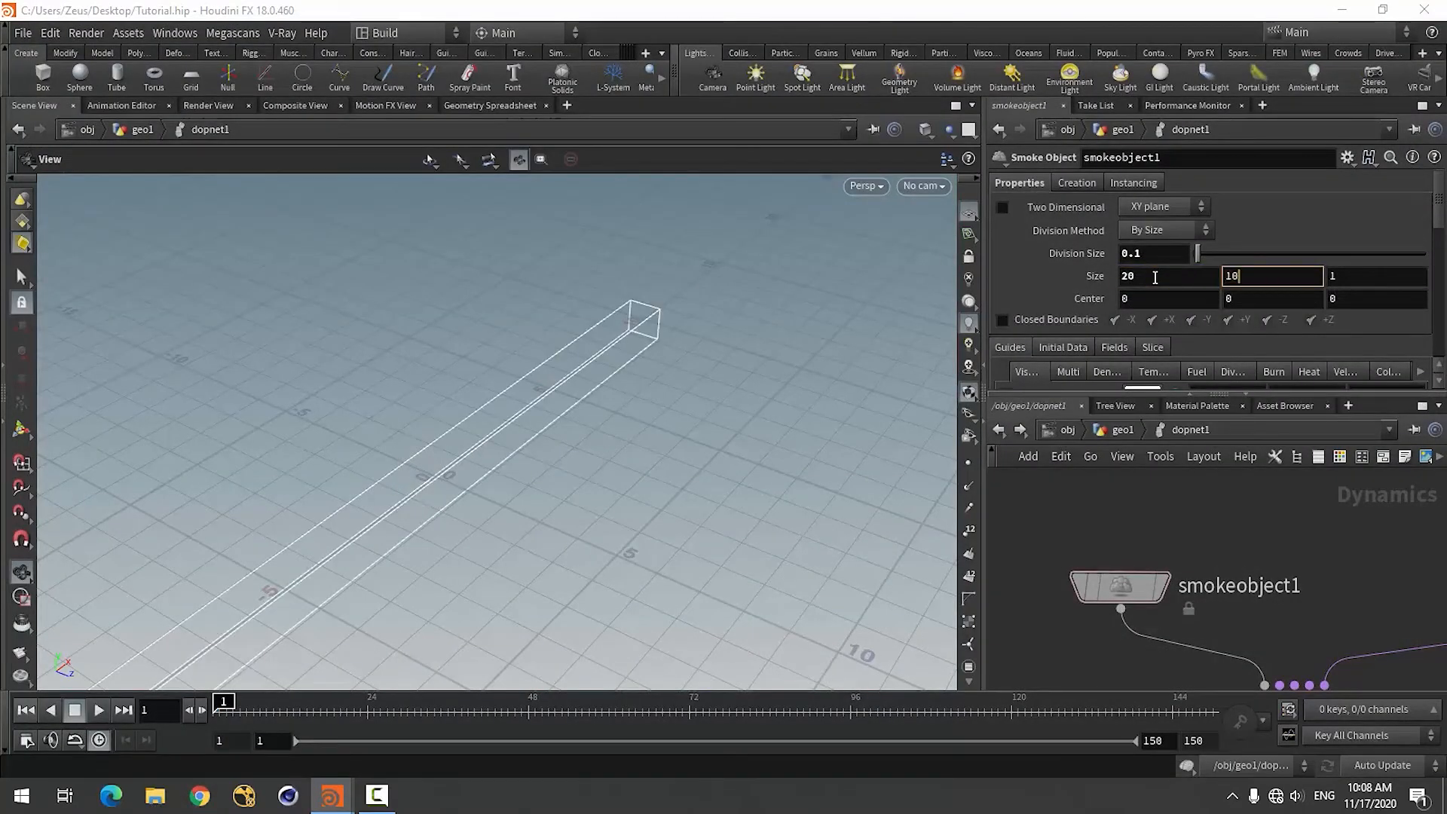
{"action": "key", "text": "Tab"}
{"action": "key", "text": "Return"}
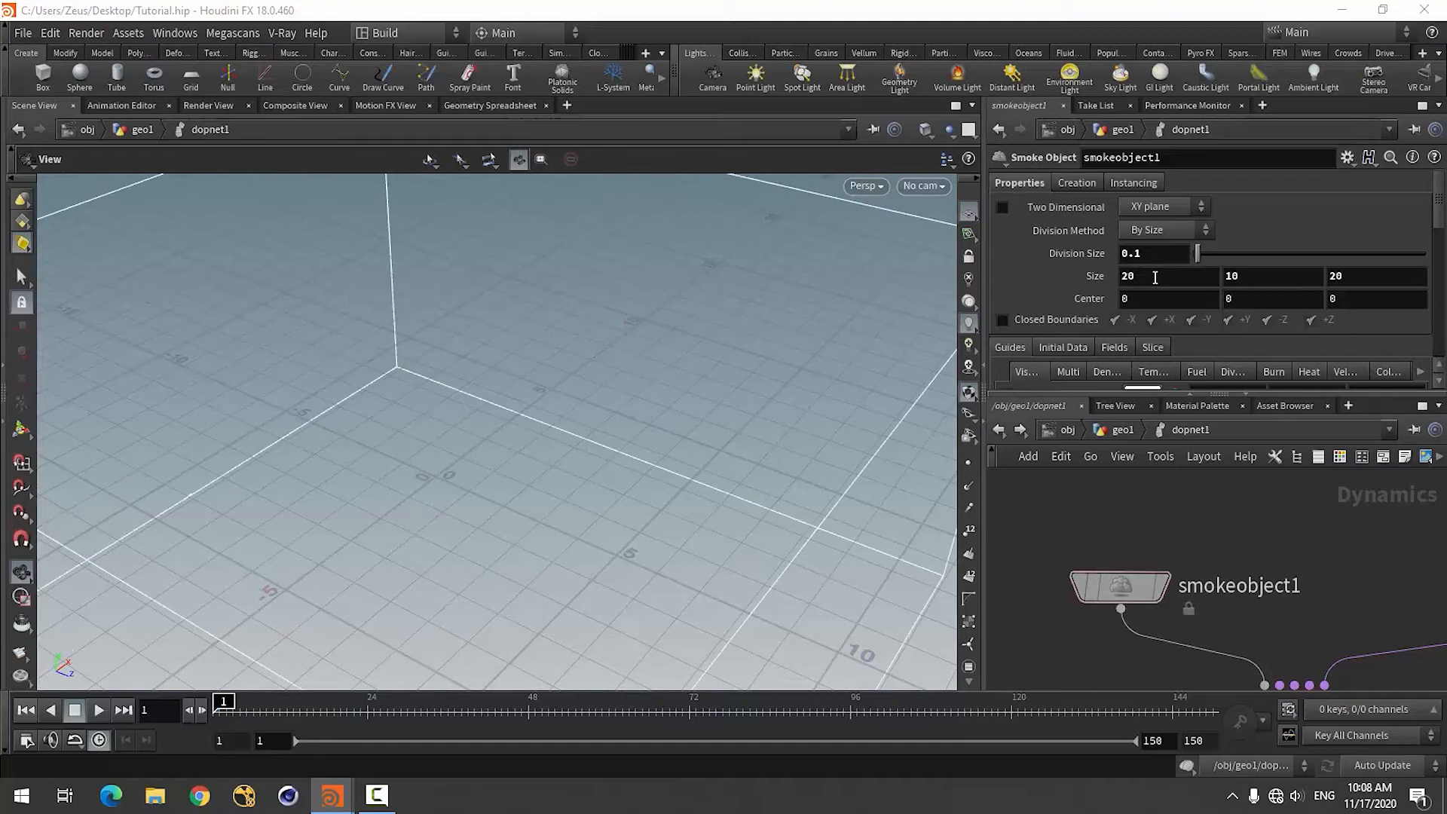
Set the smoke object's Y Size to 20 and its Y Center to 10.
{"action": "left_click", "coordinate": [1253, 281]}
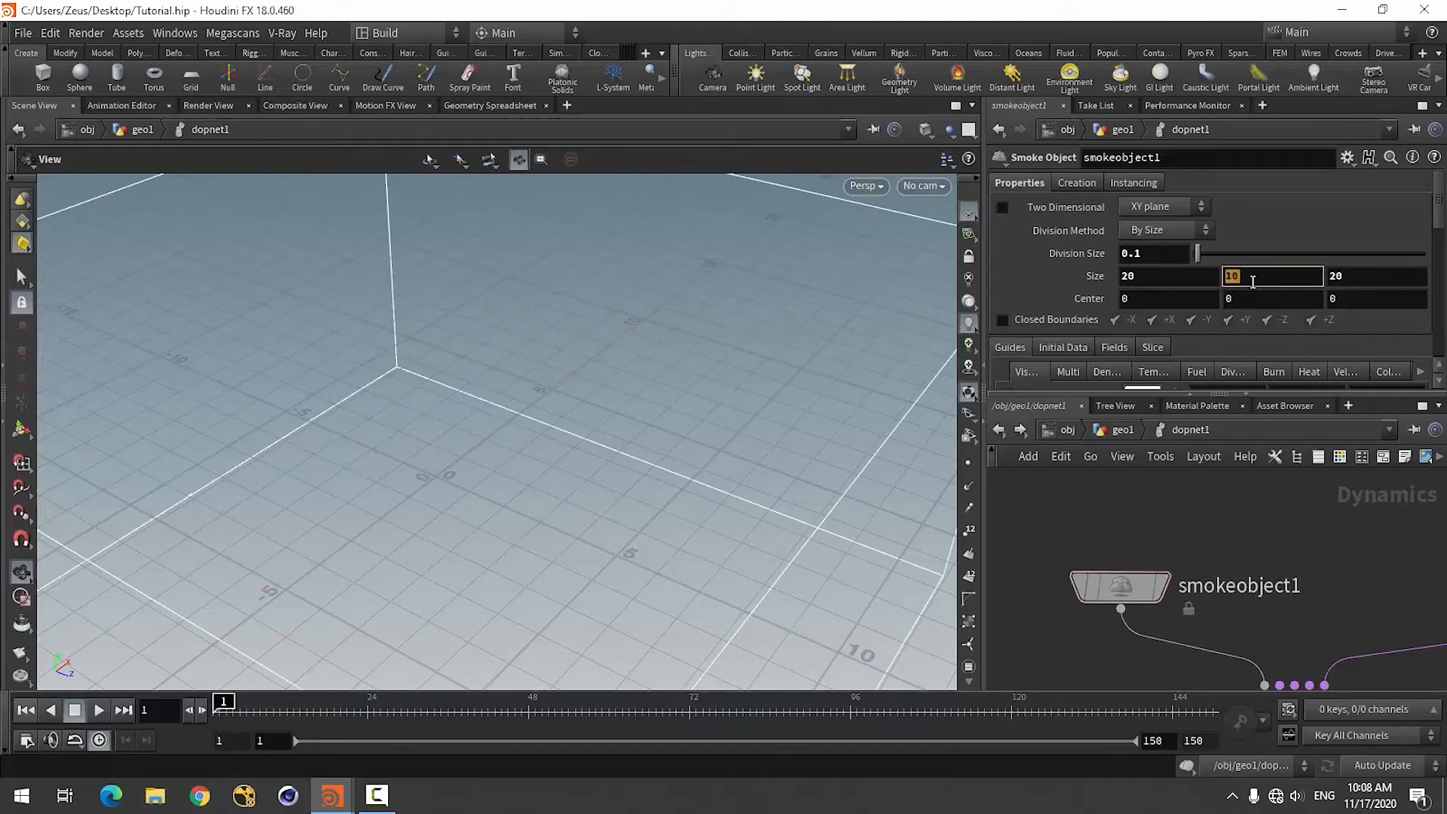
{"action": "key", "text": "Tab"}
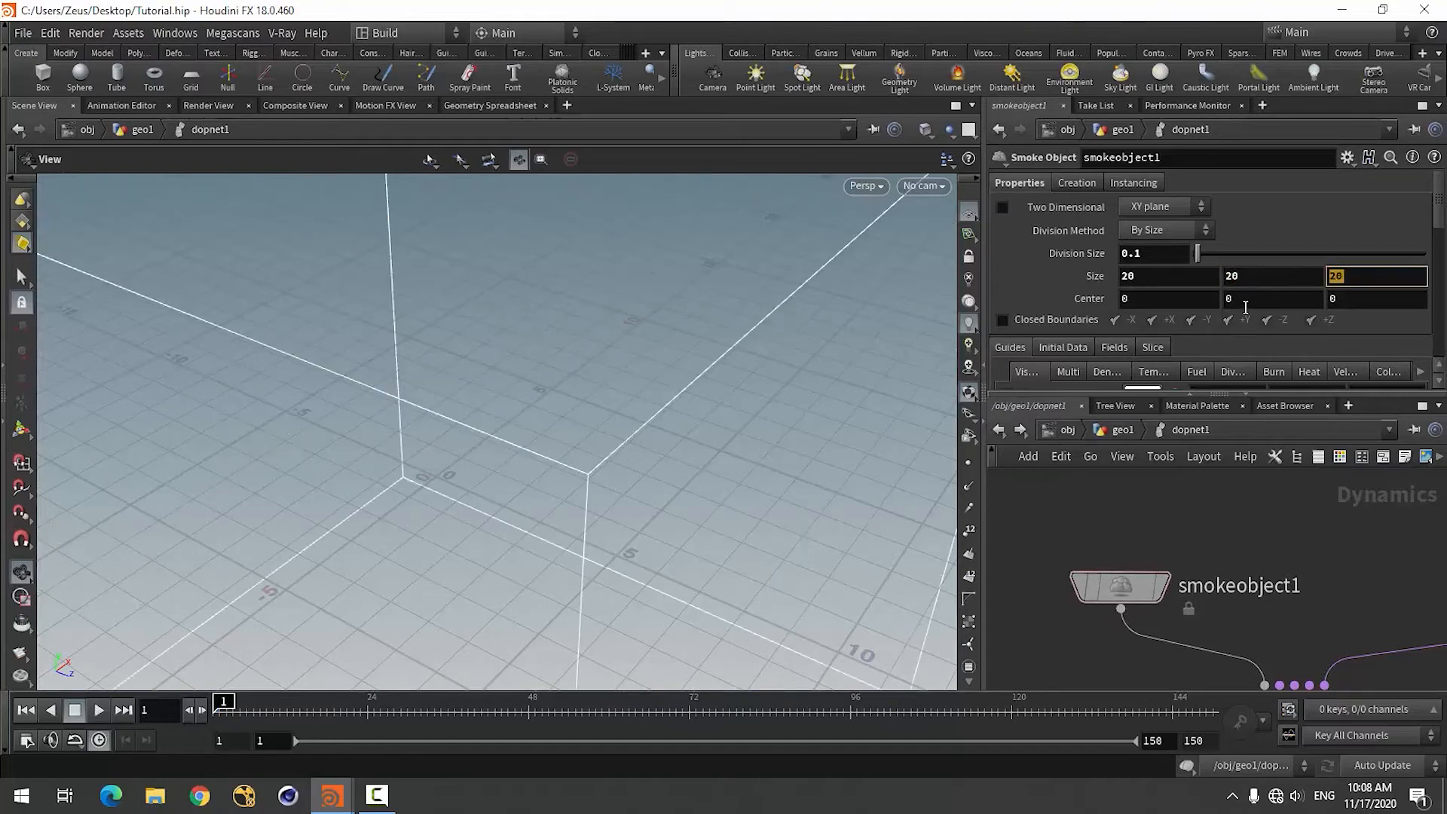
{"action": "left_click", "coordinate": [1245, 307]}
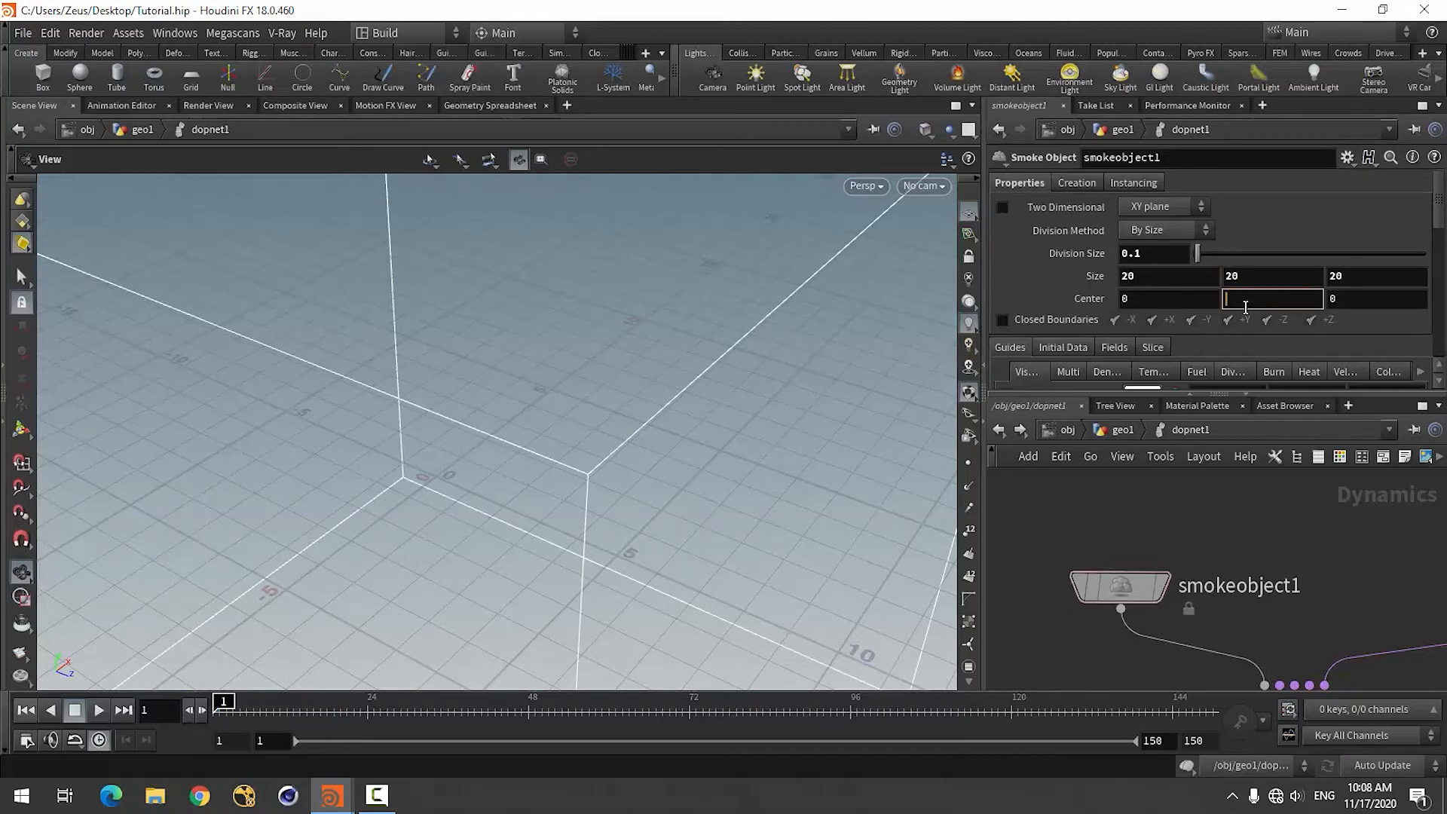
{"action": "type", "text": "10"}
{"action": "key", "text": "Return"}
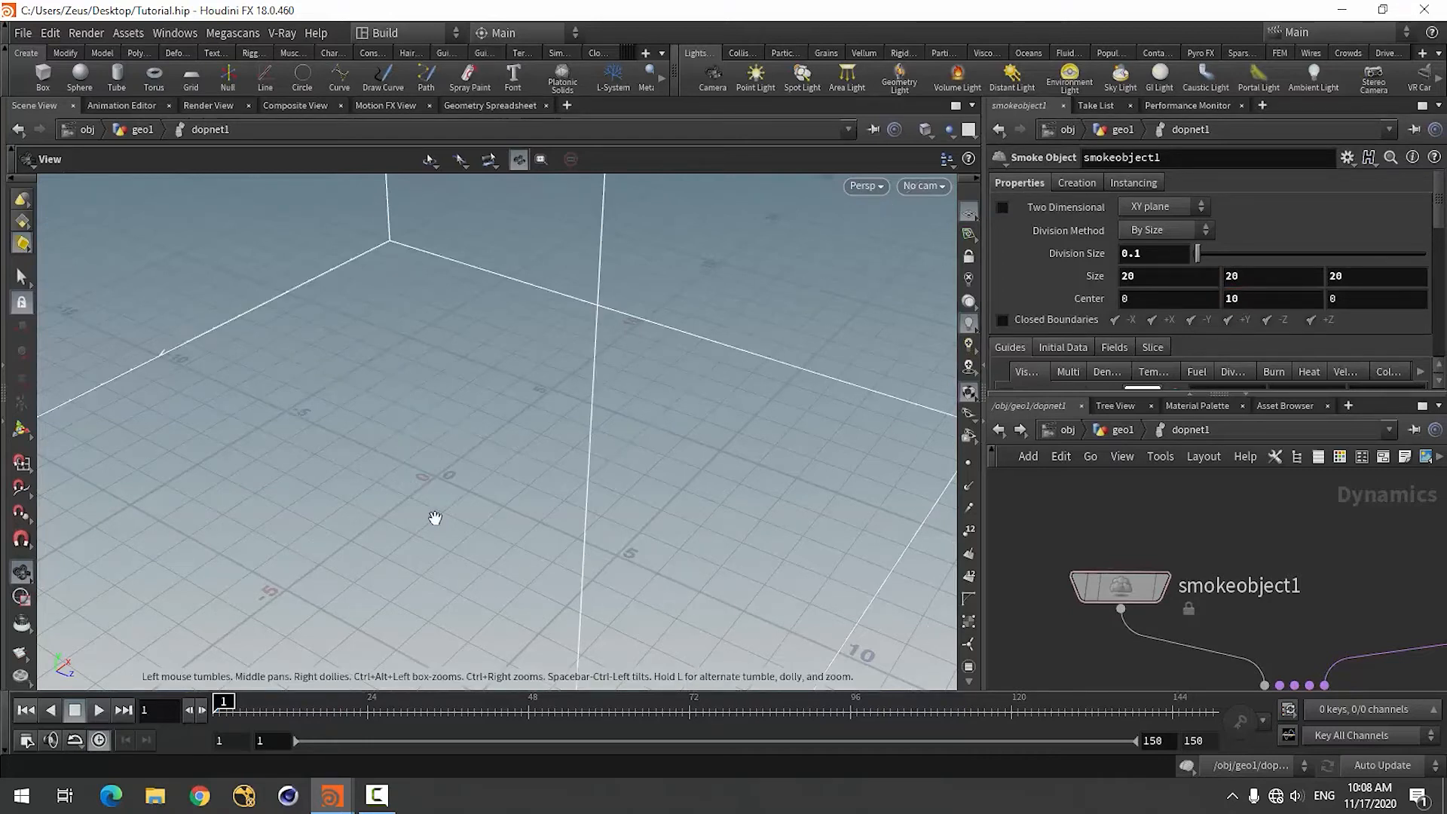
Enable Closed Boundaries on the smoke object, keeping only the -Y and +Y sides closed.
{"action": "left_click_drag", "start_coordinate": [433, 517], "coordinate": [520, 595]}
{"action": "left_click", "coordinate": [1001, 319]}
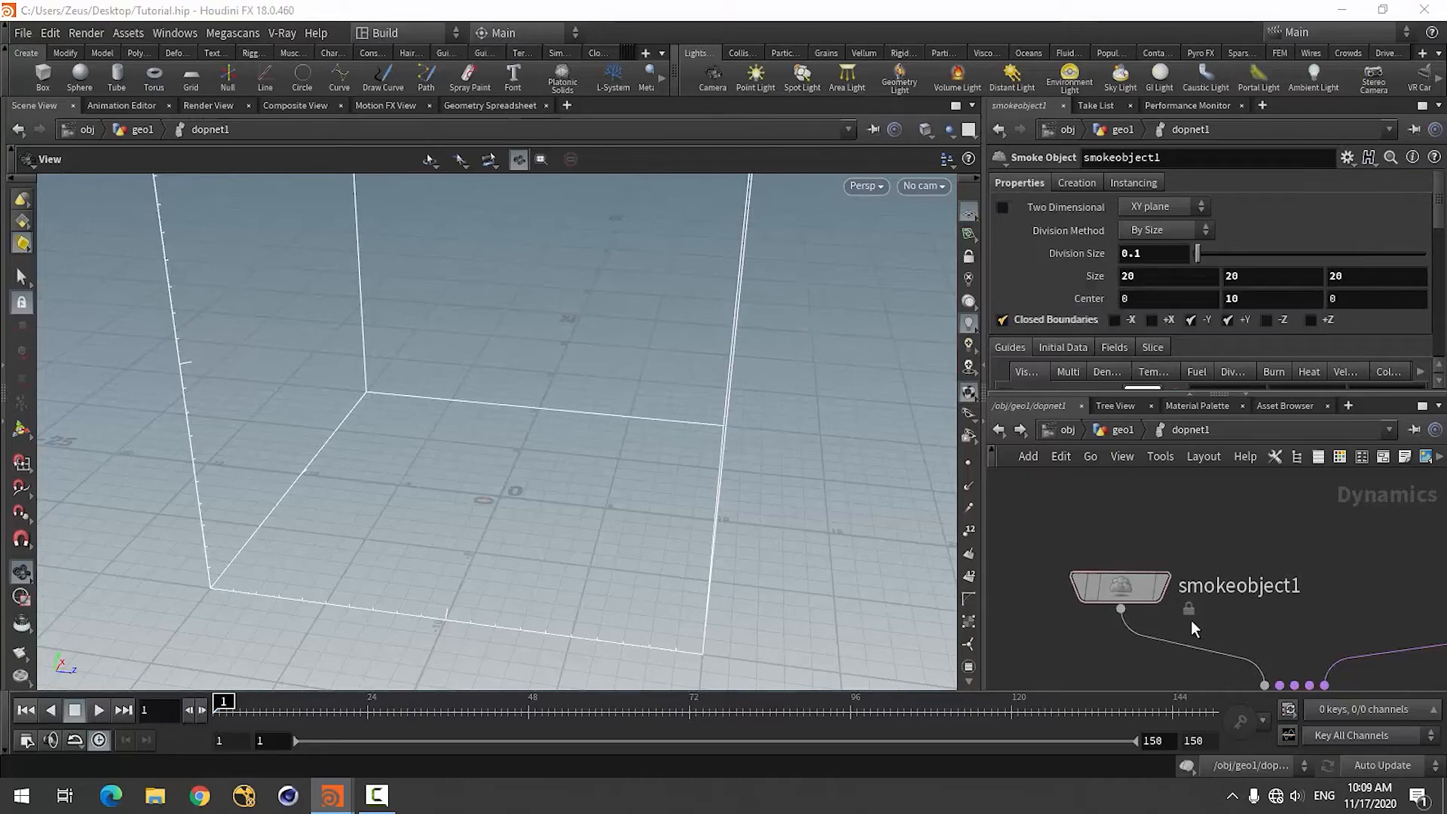
{"action": "scroll", "coordinate": [1111, 560], "scroll_direction": "down", "scroll_amount": 4}
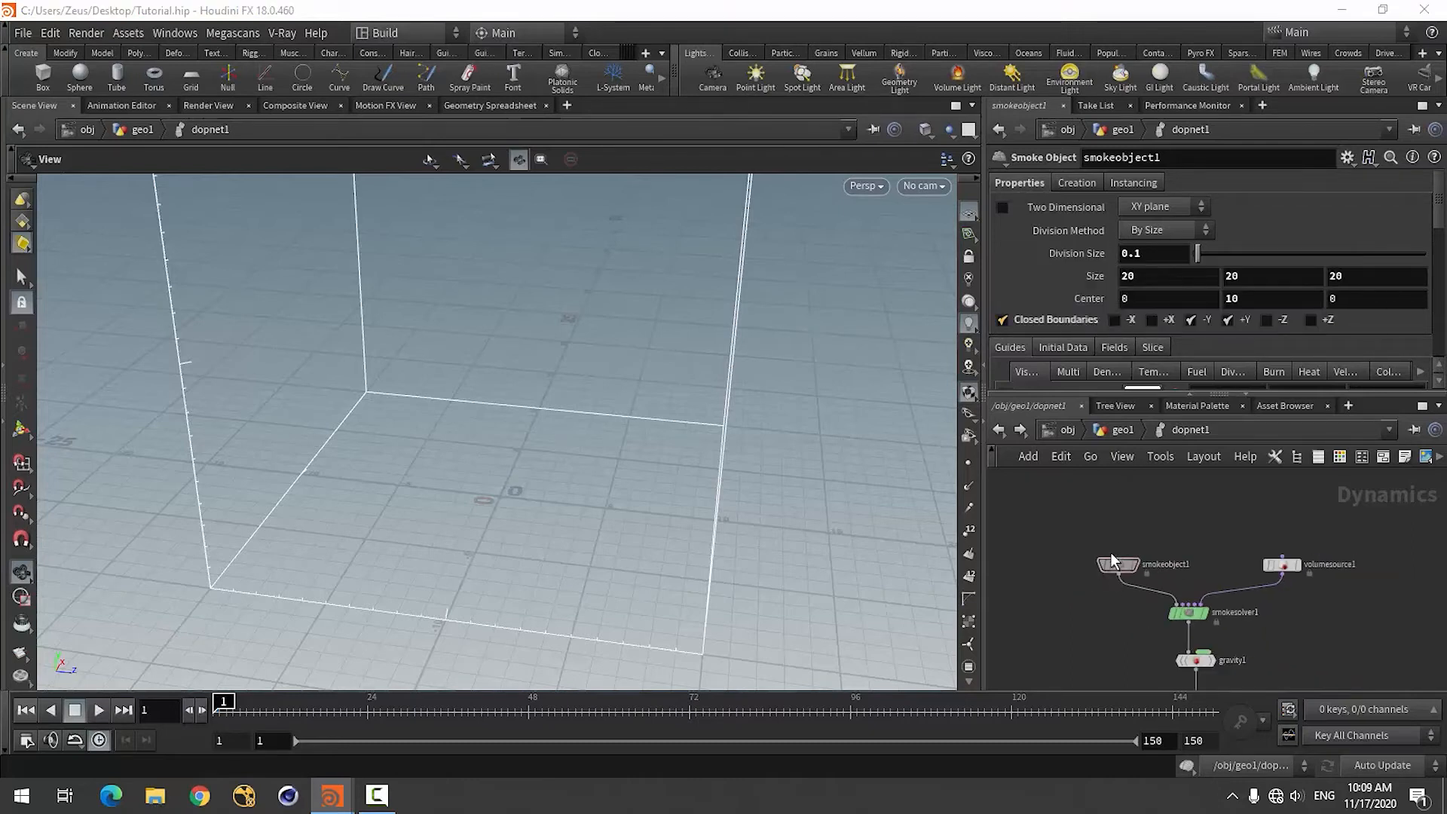
Play the smoke simulation through its first frames, inspect the cloud from the side, and return to frame 1.
{"action": "left_click", "coordinate": [99, 710]}
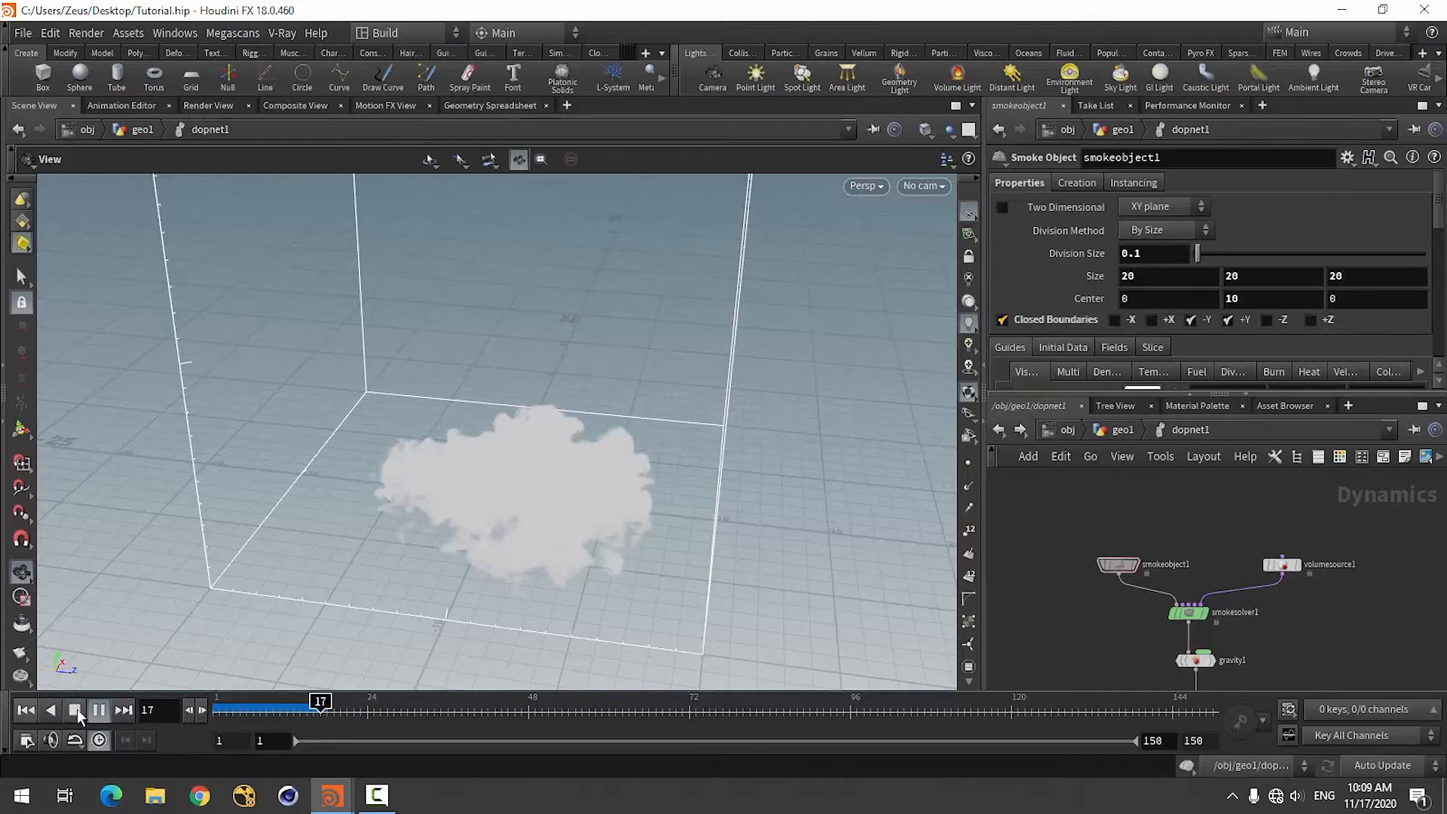
{"action": "key", "text": "Escape"}
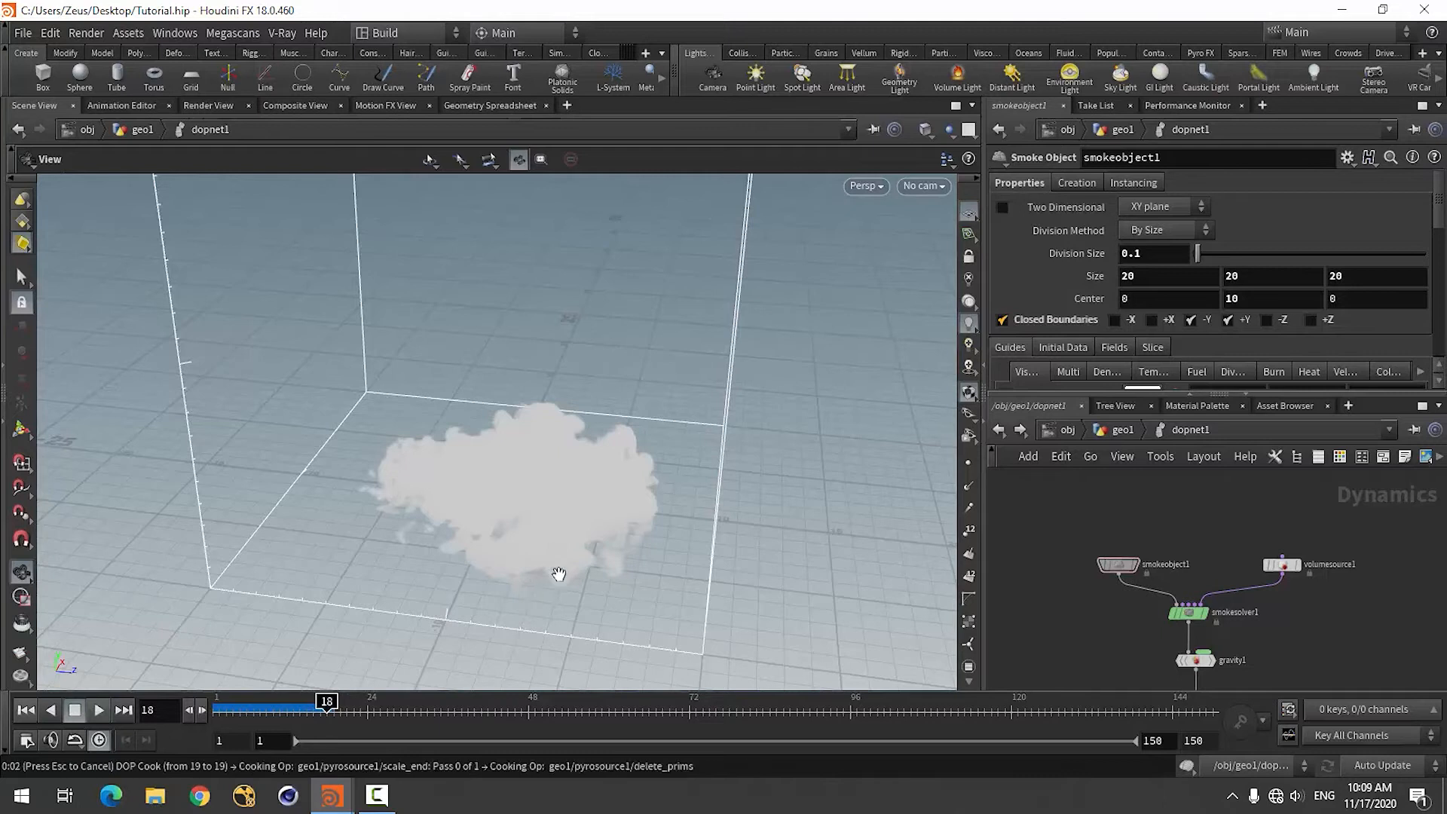
{"action": "left_click_drag", "start_coordinate": [545, 573], "coordinate": [601, 492]}
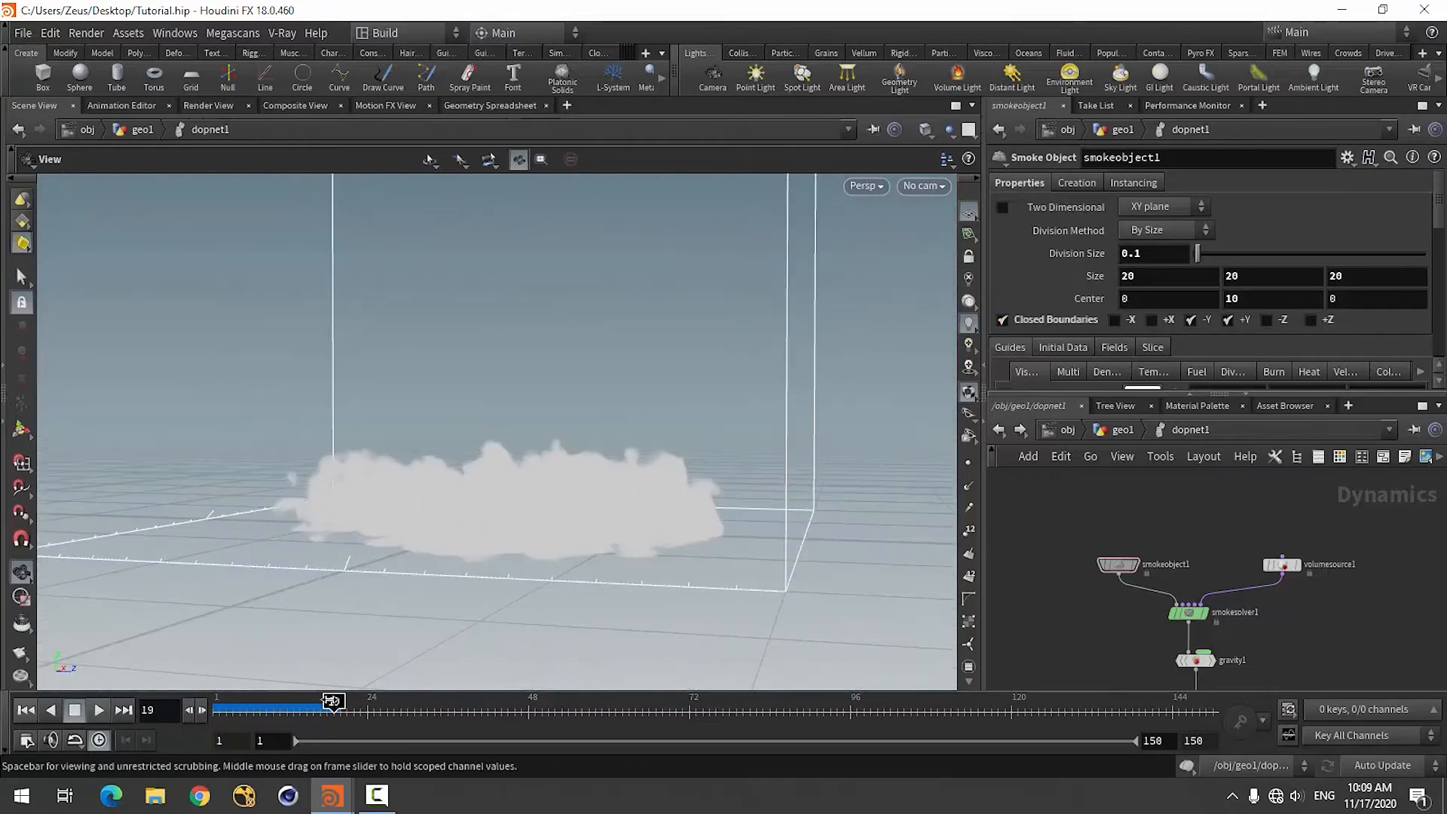
{"action": "mouse_move", "coordinate": [334, 702]}
{"action": "left_mouse_down"}
{"action": "mouse_move", "coordinate": [273, 702]}
{"action": "mouse_move", "coordinate": [300, 703]}
{"action": "left_mouse_up"}
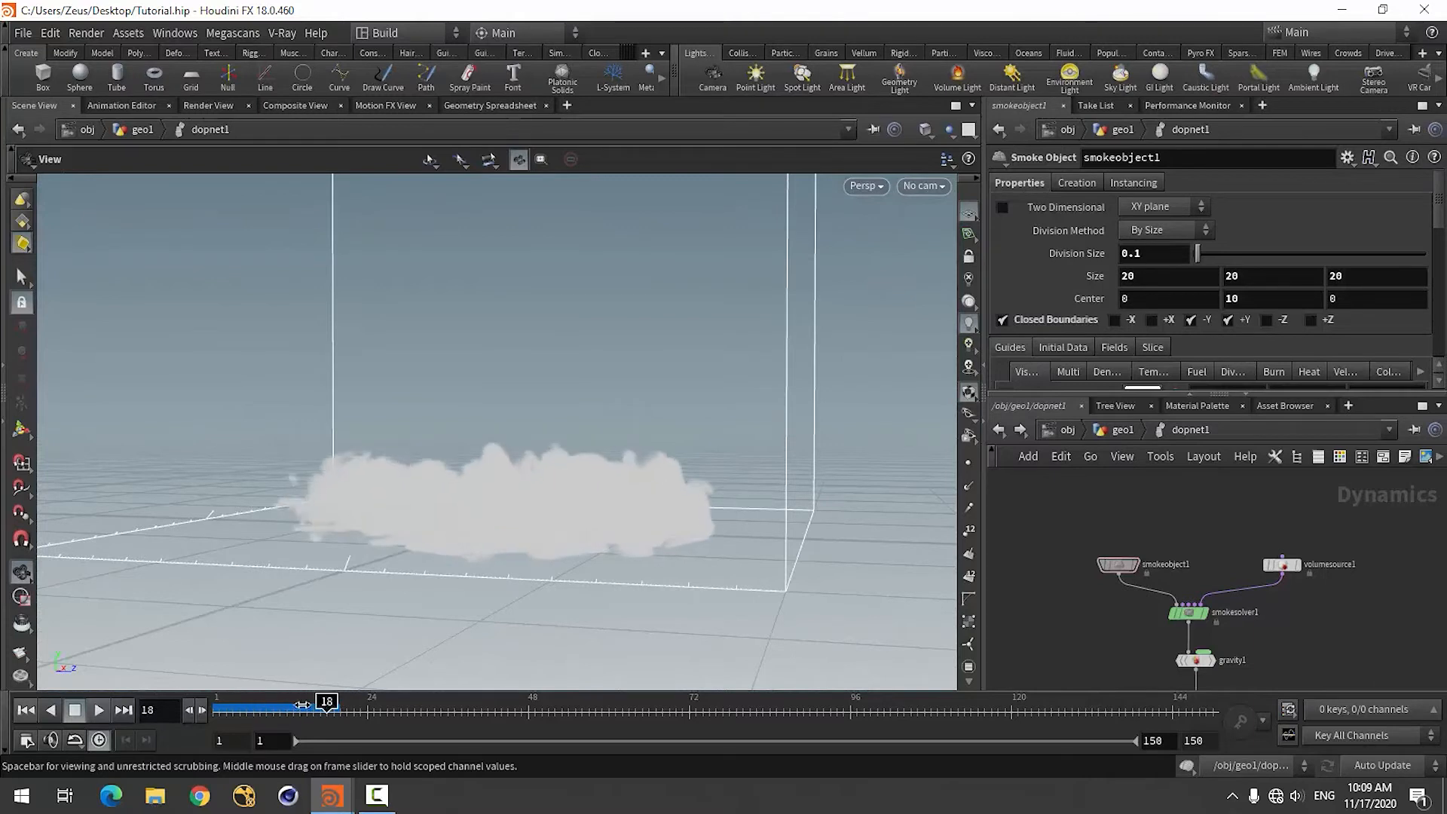
{"action": "left_click", "coordinate": [26, 710]}
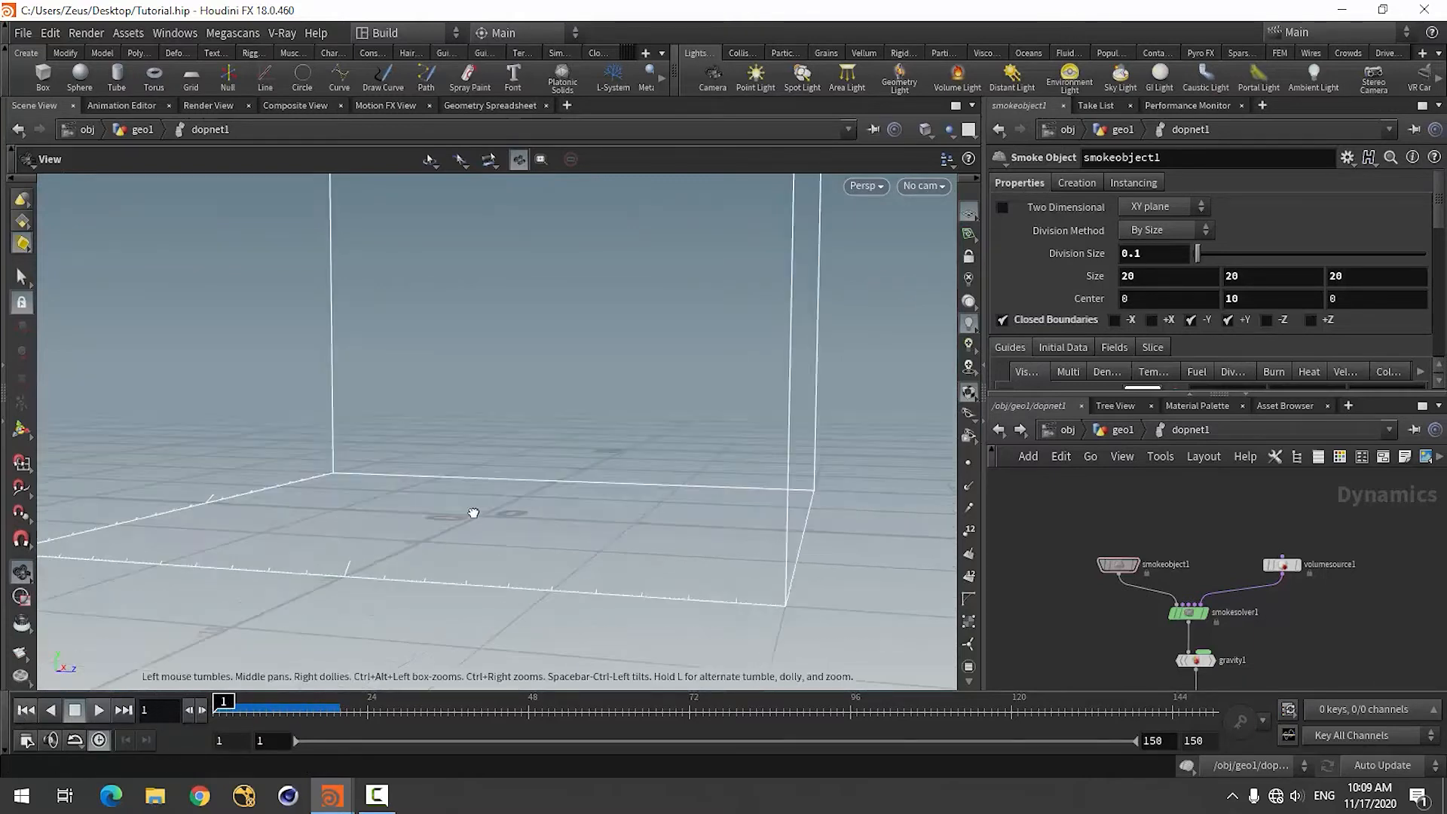
{"action": "left_click_drag", "start_coordinate": [475, 510], "coordinate": [759, 515]}
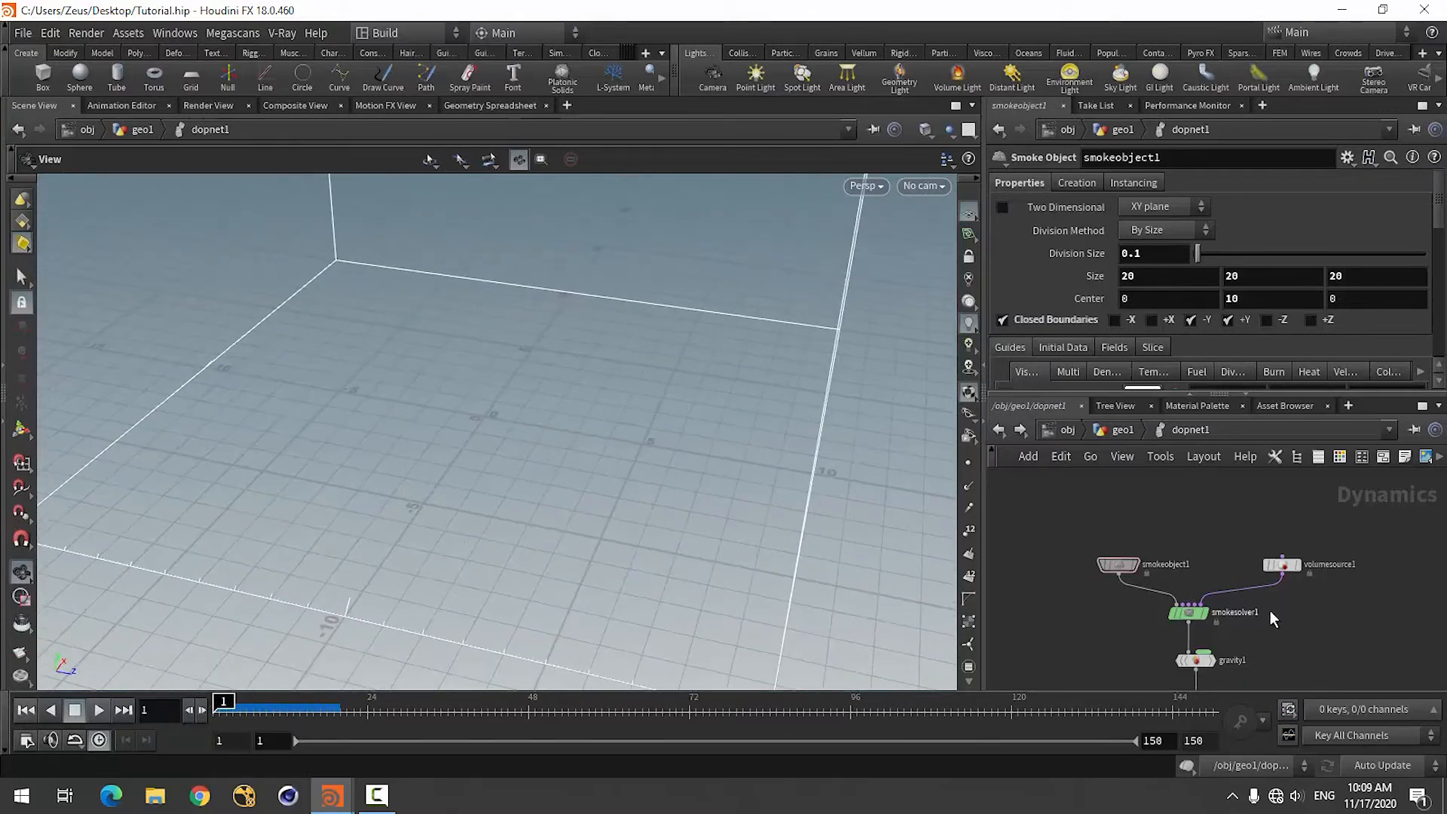
Set the smoke object's Division Size to 0.2.
{"action": "left_click", "coordinate": [1169, 254]}
{"action": "type", "text": "2"}
{"action": "key", "text": "Return"}
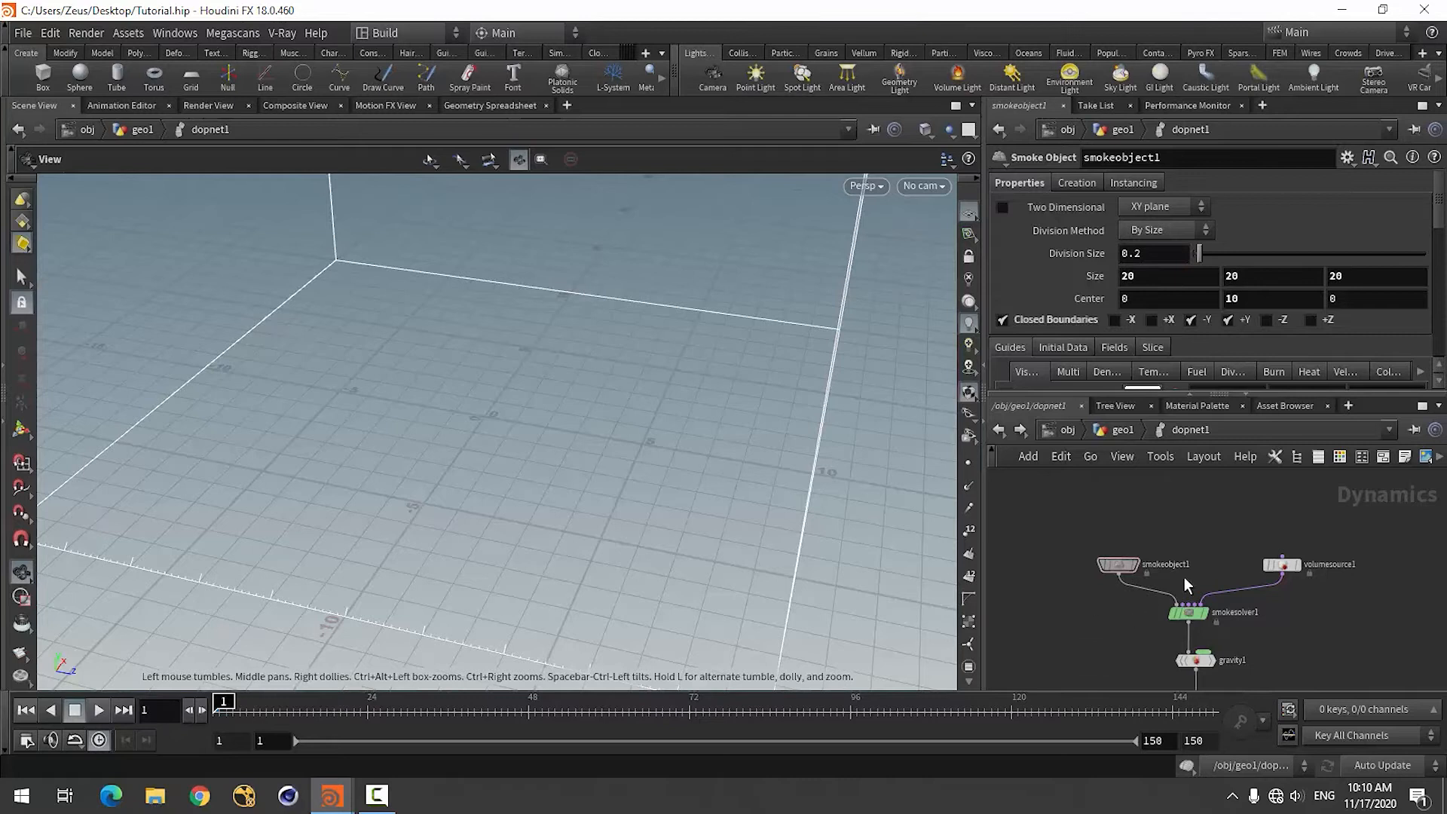
Move the smoke object node farther out from the smoke solver to free space between the inputs.
{"action": "scroll", "coordinate": [1184, 577], "scroll_direction": "up", "scroll_amount": 3}
{"action": "scroll", "coordinate": [1161, 579], "scroll_direction": "down", "scroll_amount": 4}
{"action": "scroll", "coordinate": [1136, 577], "scroll_direction": "up", "scroll_amount": 3}
{"action": "left_click_drag", "start_coordinate": [1105, 563], "coordinate": [1065, 557]}
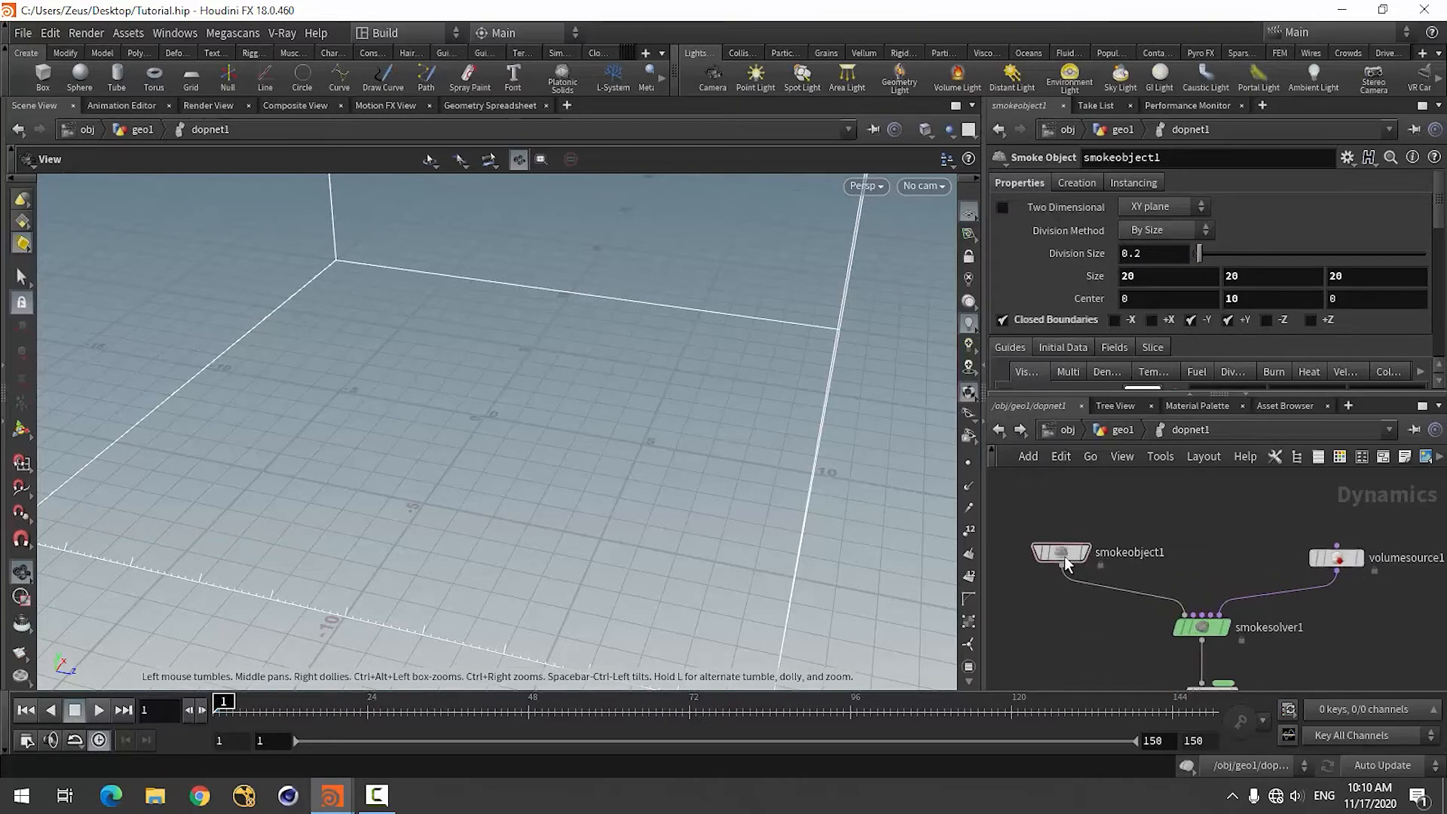
Add a Gas Resize Fluid Dynamic node to the network and connect its output to the smoke solver's second input.
{"action": "key", "text": "Tab"}
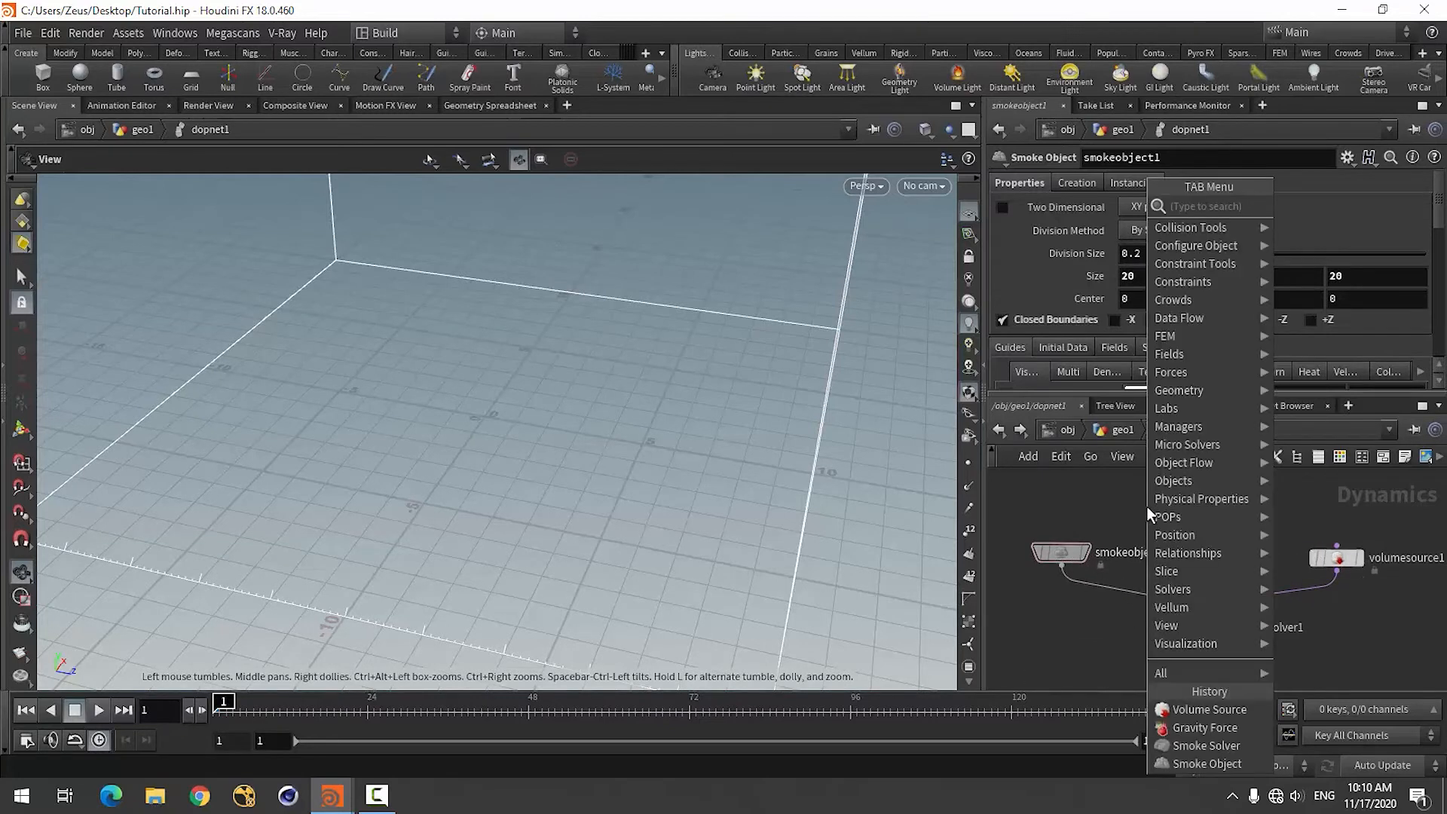
{"action": "type", "text": "gas"}
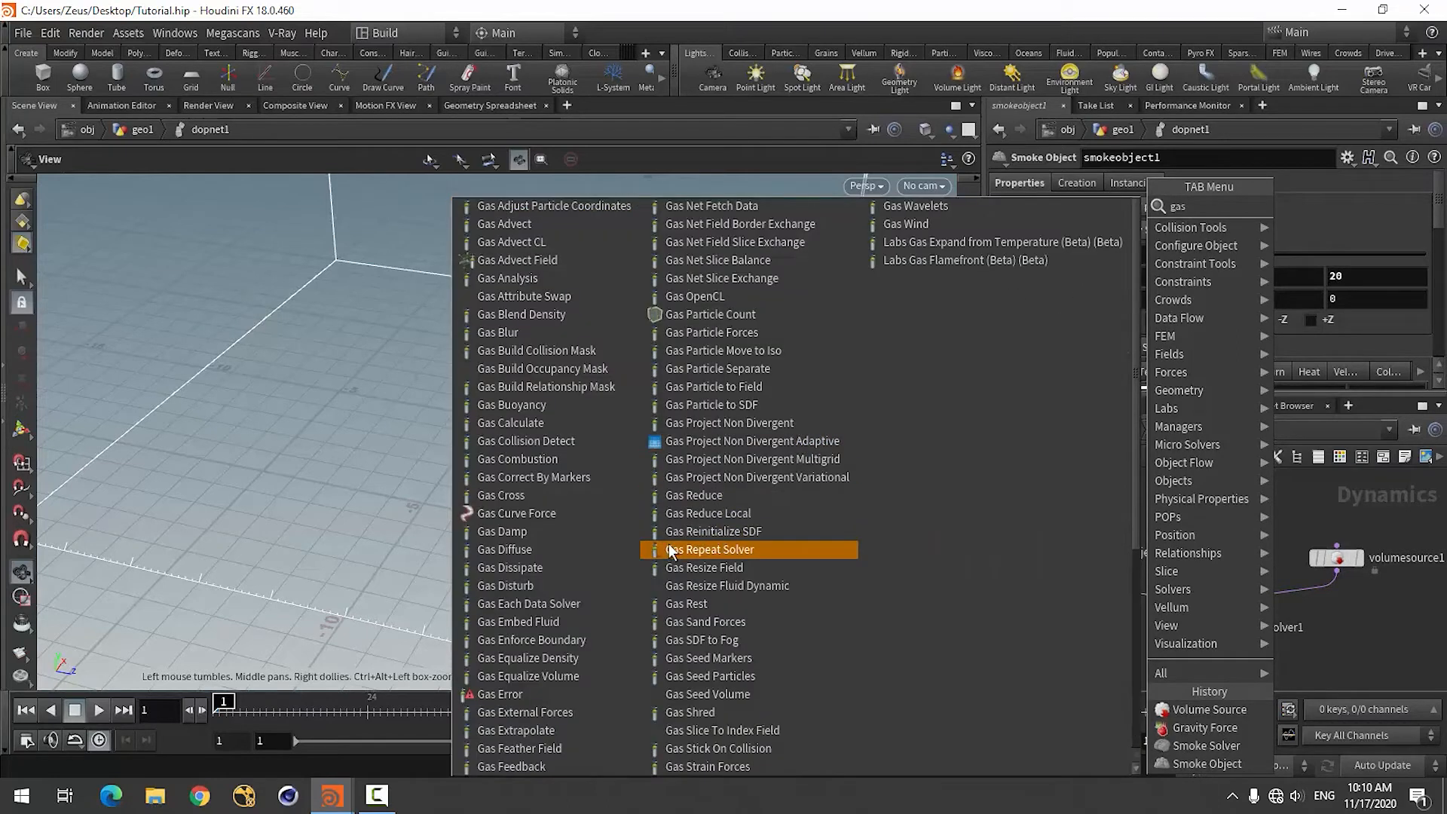
{"action": "key", "text": "Escape"}
{"action": "type", "text": "re"}
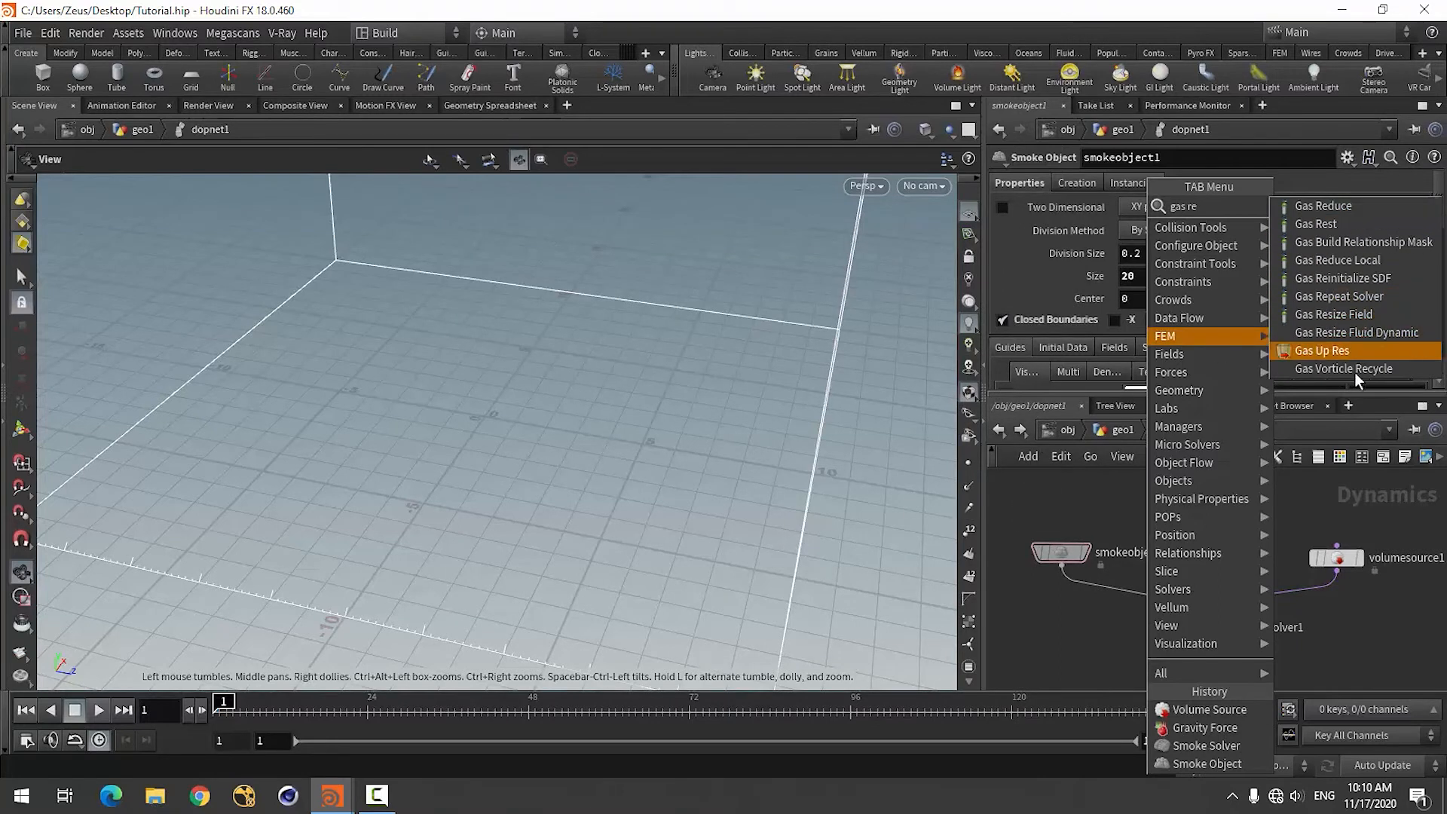
{"action": "left_click", "coordinate": [1352, 333]}
{"action": "left_click", "coordinate": [1162, 524]}
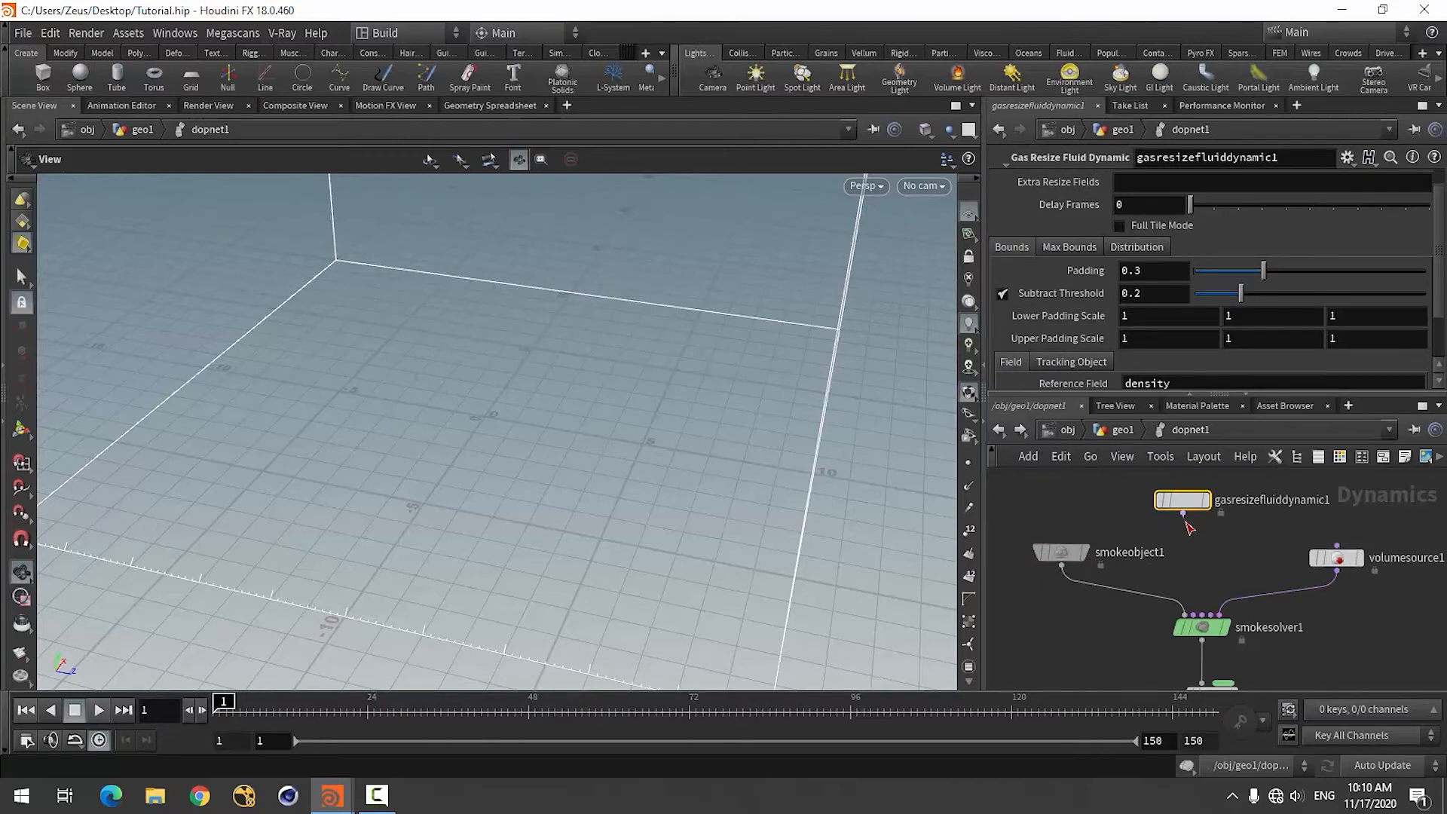
{"action": "left_click", "coordinate": [1183, 513]}
{"action": "left_click", "coordinate": [1187, 615]}
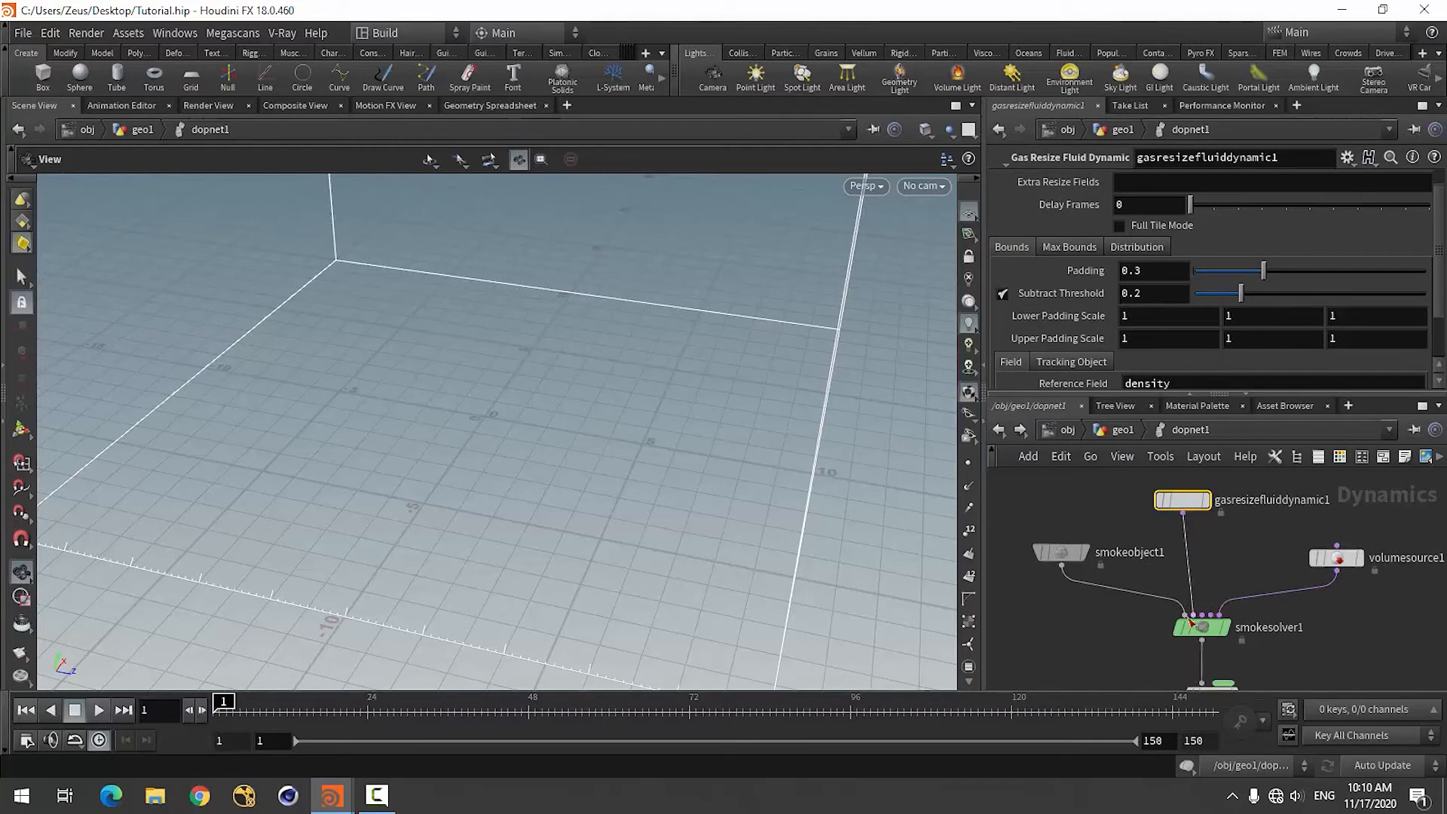
Set the gas resize node's Lower Padding Scale and Upper Padding Scale to 10 on all three axes.
{"action": "left_click", "coordinate": [1065, 248]}
{"action": "left_click", "coordinate": [1014, 246]}
{"action": "left_click", "coordinate": [1145, 316]}
{"action": "type", "text": "10"}
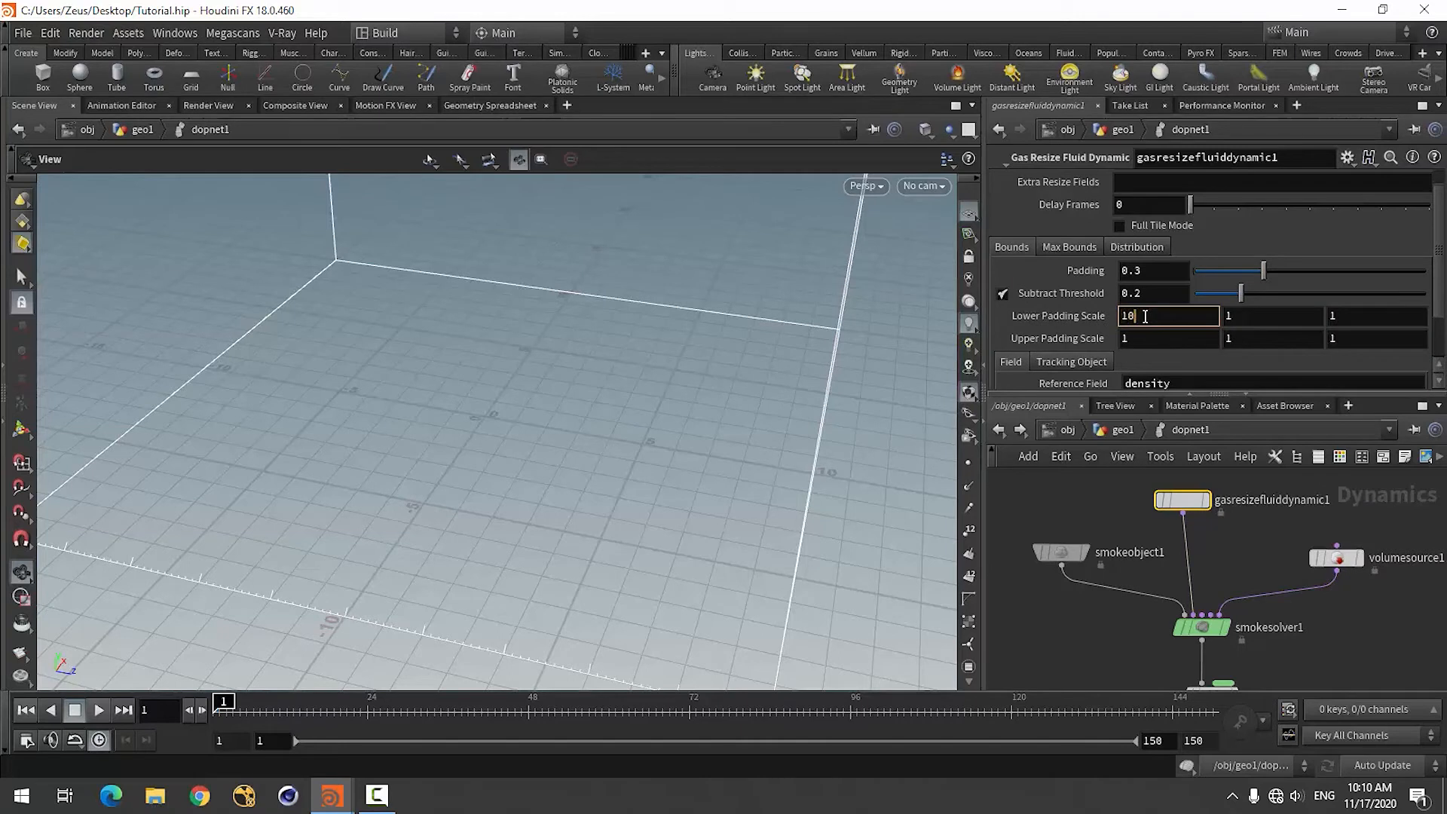
{"action": "key", "text": "Tab"}
{"action": "type", "text": "10"}
{"action": "key", "text": "Tab"}
{"action": "type", "text": "10"}
{"action": "key", "text": "Tab"}
{"action": "type", "text": "10"}
{"action": "key", "text": "Tab"}
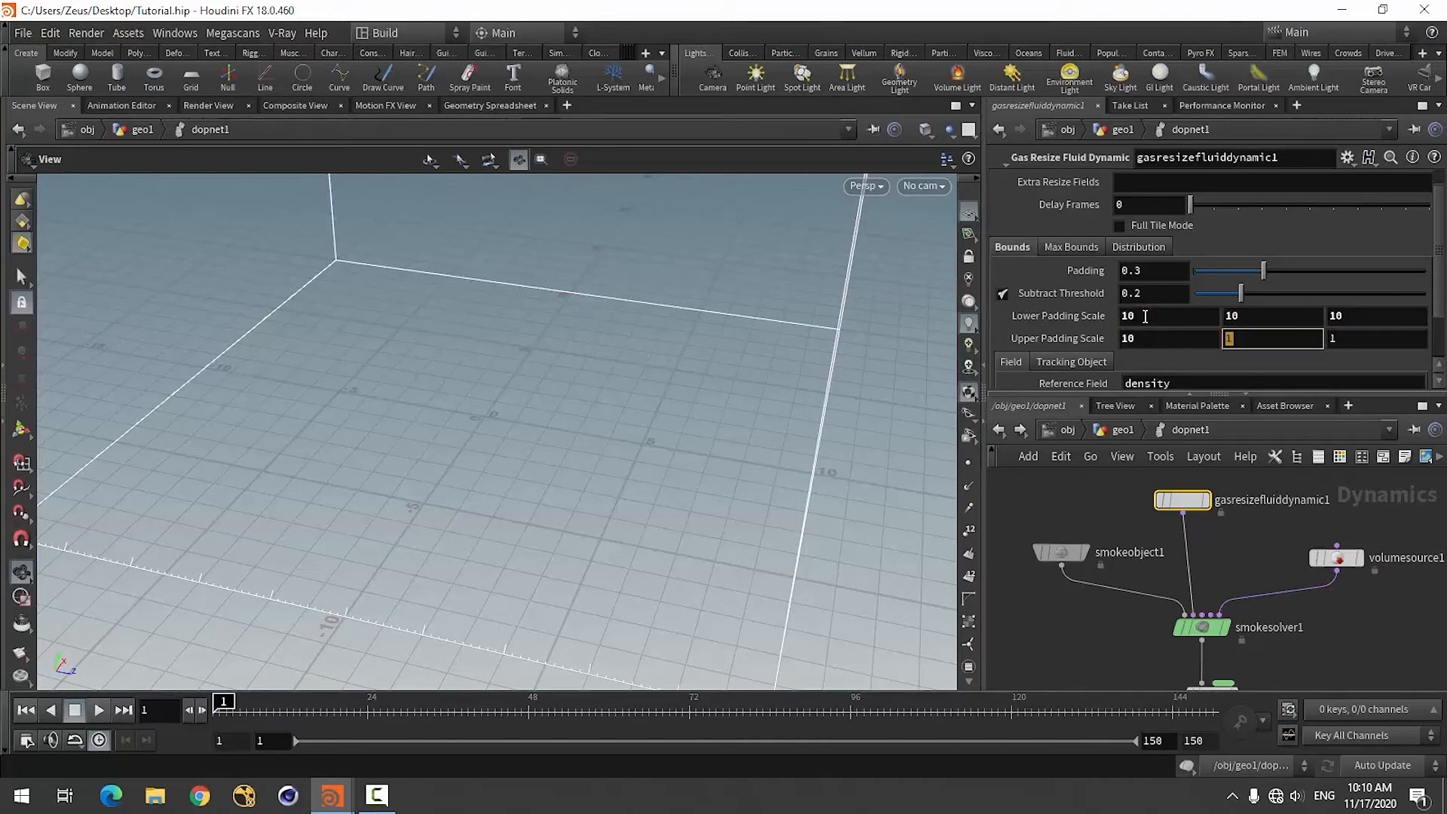
{"action": "type", "text": "10"}
{"action": "key", "text": "Tab"}
{"action": "type", "text": "10"}
{"action": "key", "text": "Return"}
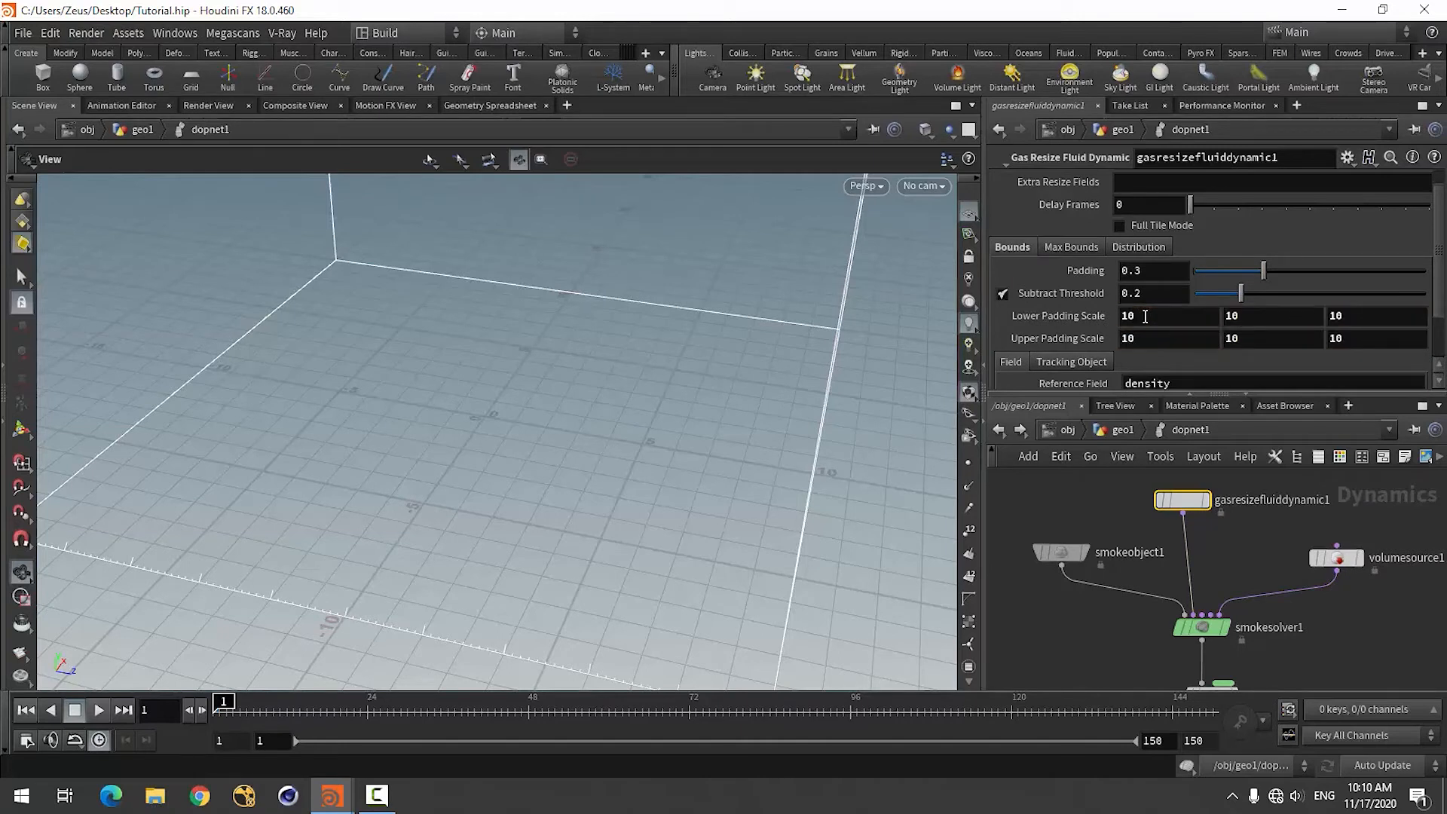
Try Initialization Dynamic as the gas resize node's maximum-bounds clamp method, and switch back to Initialization Static.
{"action": "left_click_drag", "start_coordinate": [520, 485], "coordinate": [558, 467]}
{"action": "left_click", "coordinate": [1069, 247]}
{"action": "left_click", "coordinate": [1184, 271]}
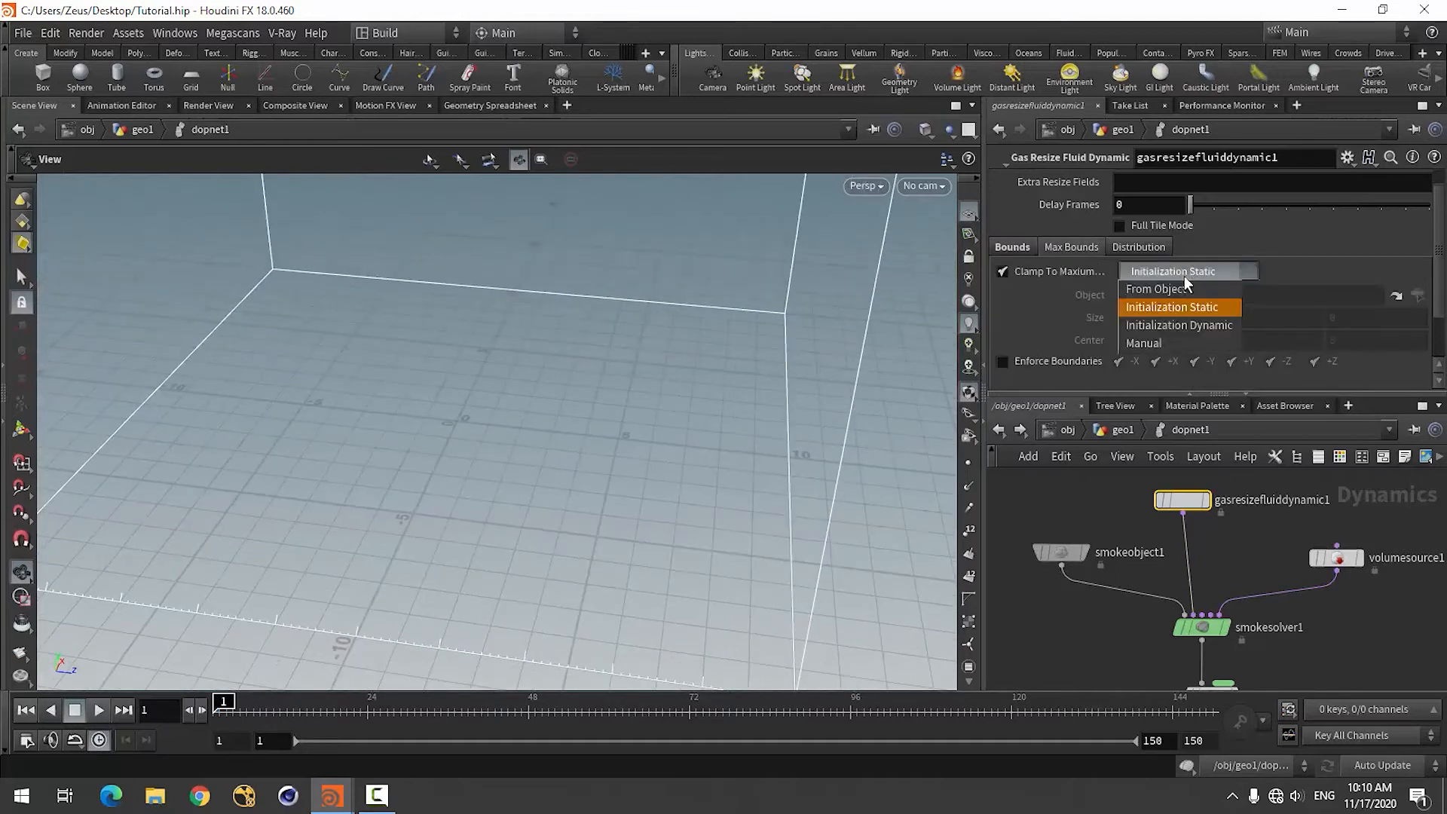
{"action": "left_click", "coordinate": [1187, 323]}
{"action": "left_click", "coordinate": [1198, 271]}
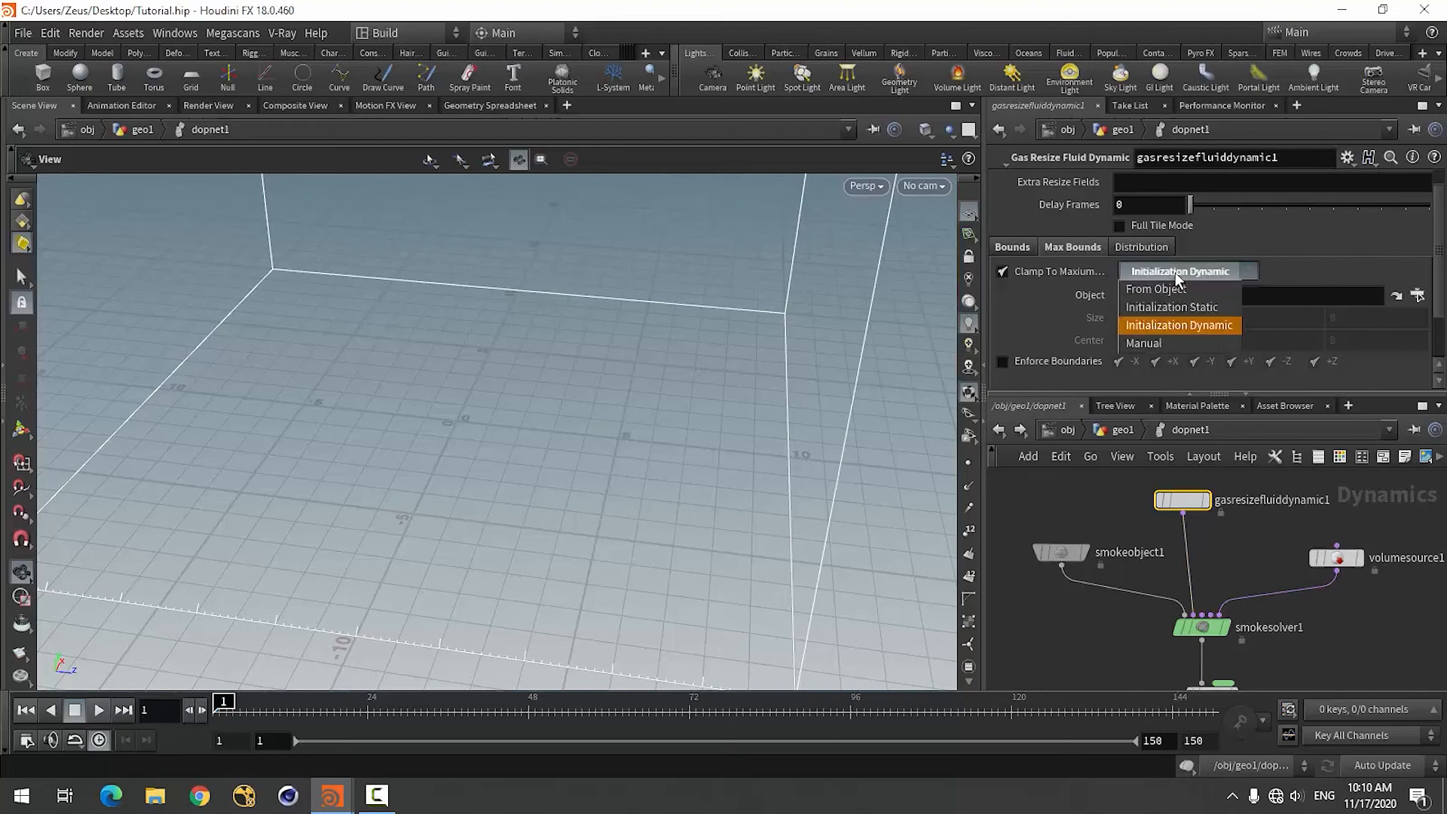
{"action": "left_click", "coordinate": [1159, 310]}
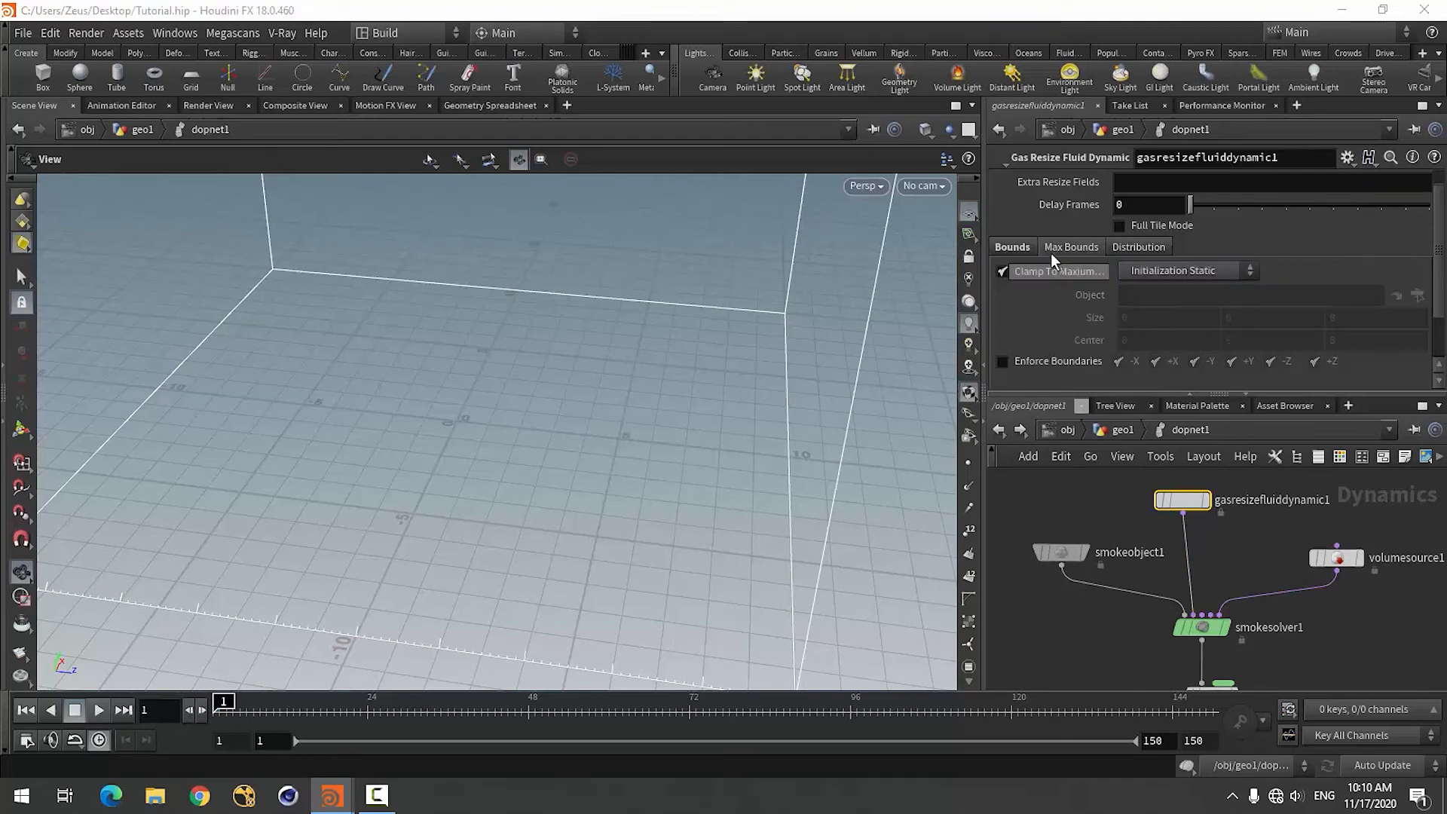
{"action": "left_click", "coordinate": [1013, 248]}
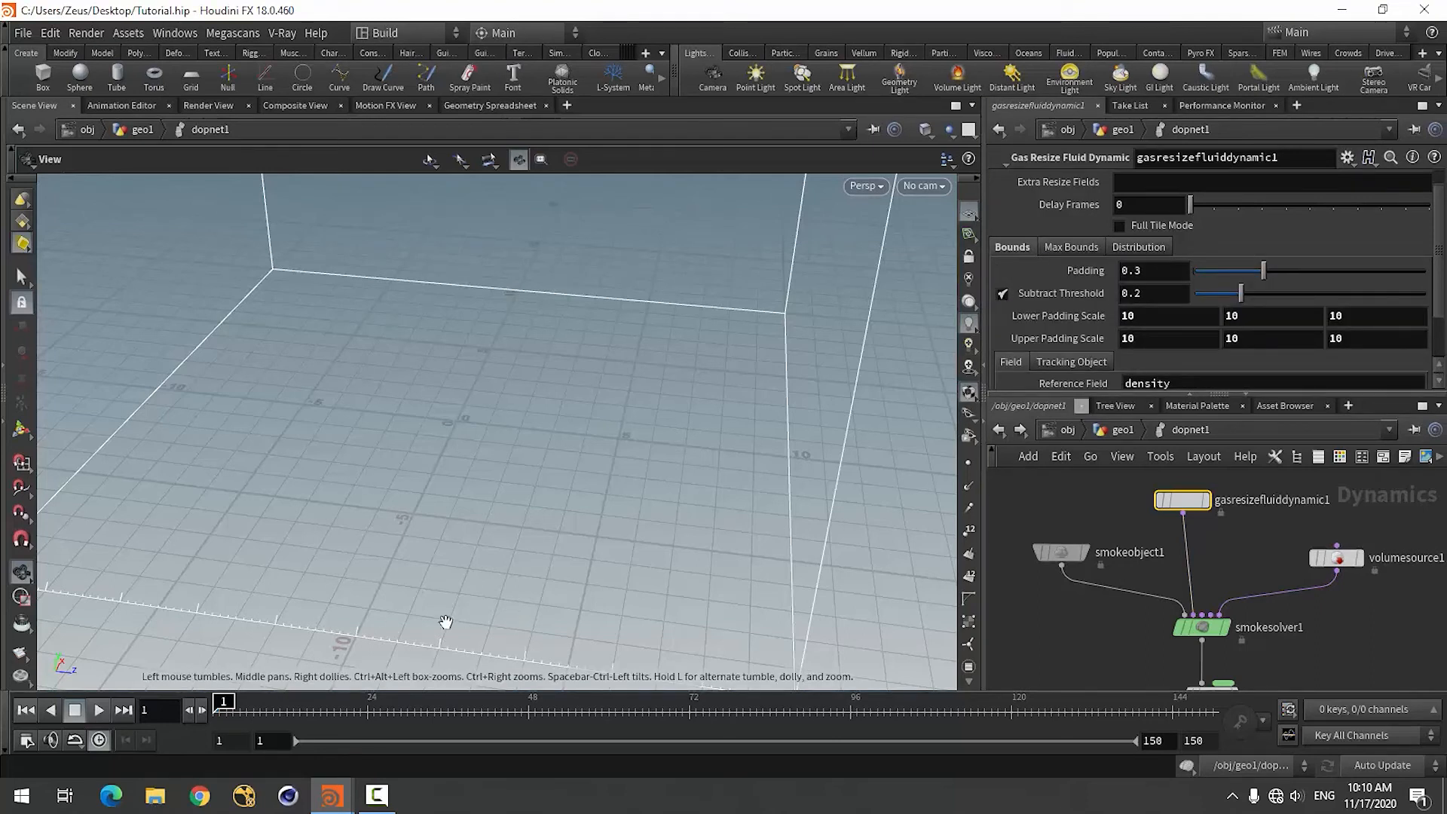
Move the gas resize node sideways, away from above the smoke solver, to tidy the network.
{"action": "scroll", "coordinate": [1162, 571], "scroll_direction": "down", "scroll_amount": 4}
{"action": "scroll", "coordinate": [1161, 571], "scroll_direction": "up", "scroll_amount": 3}
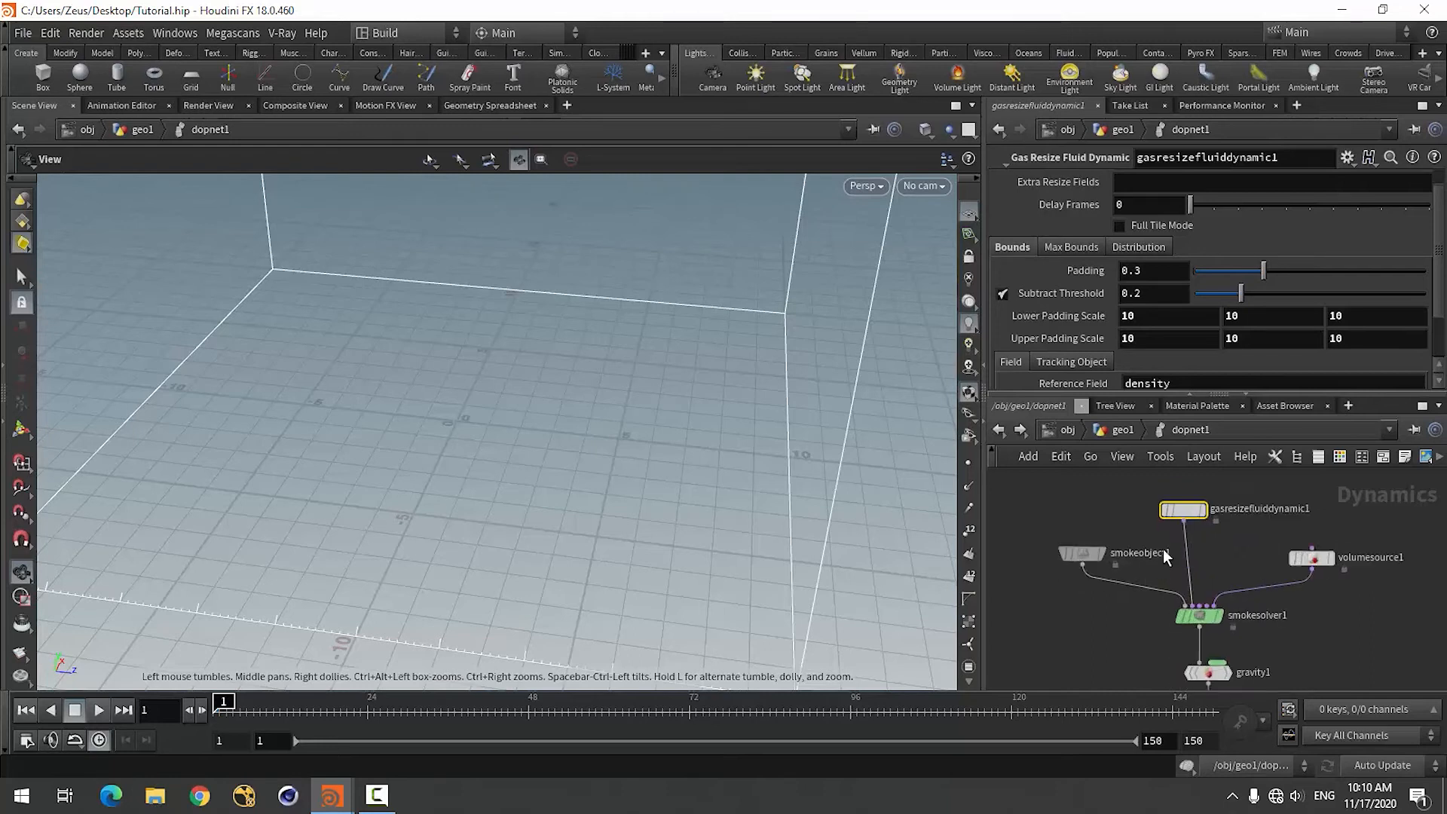
{"action": "left_click_drag", "start_coordinate": [1189, 518], "coordinate": [1120, 513]}
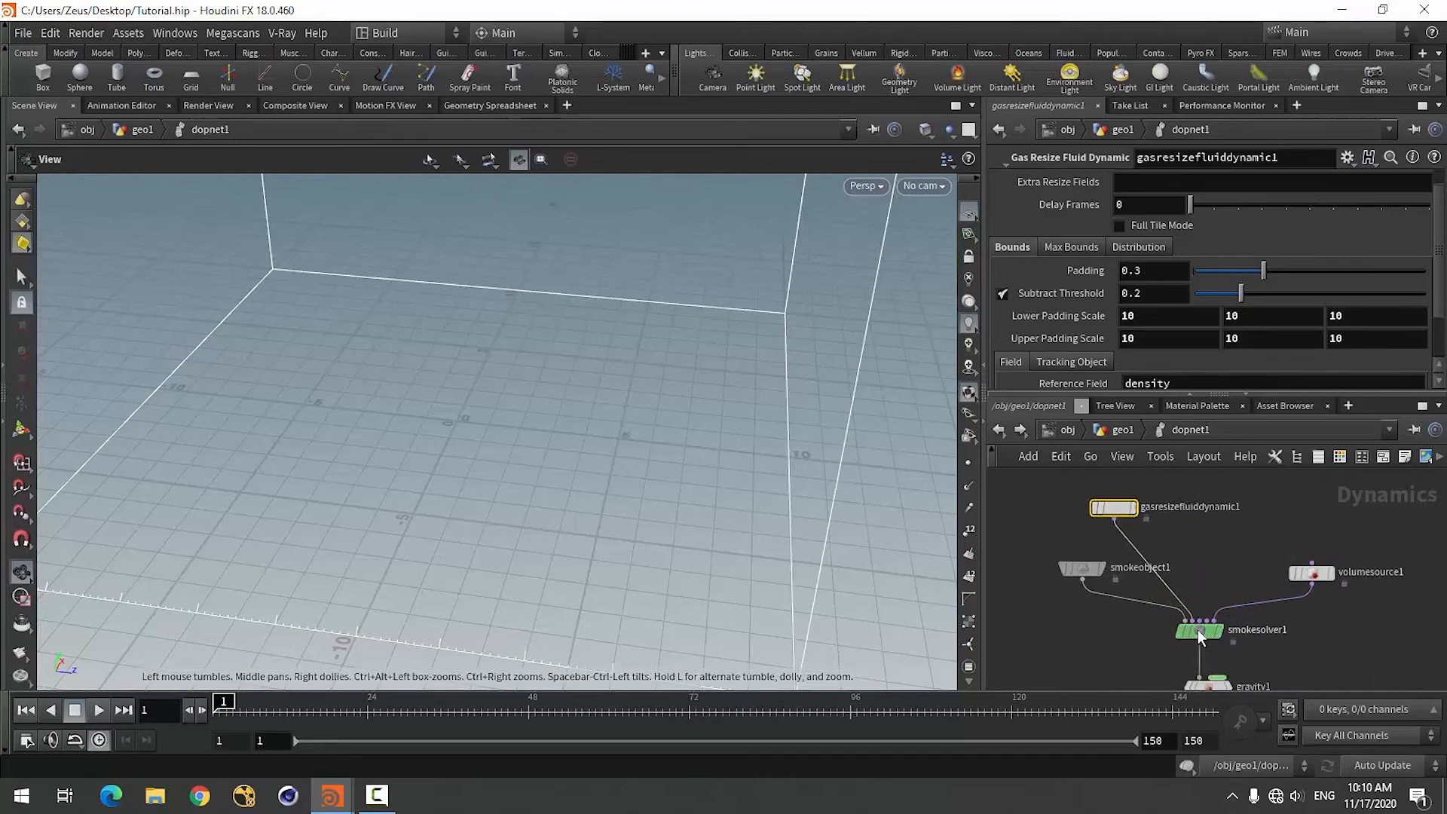
Set the smoke solver's Buoyancy Lift to 1 and review its color, relationship and advanced settings.
{"action": "left_click", "coordinate": [1202, 634]}
{"action": "scroll", "coordinate": [1164, 367], "scroll_direction": "up", "scroll_amount": 3}
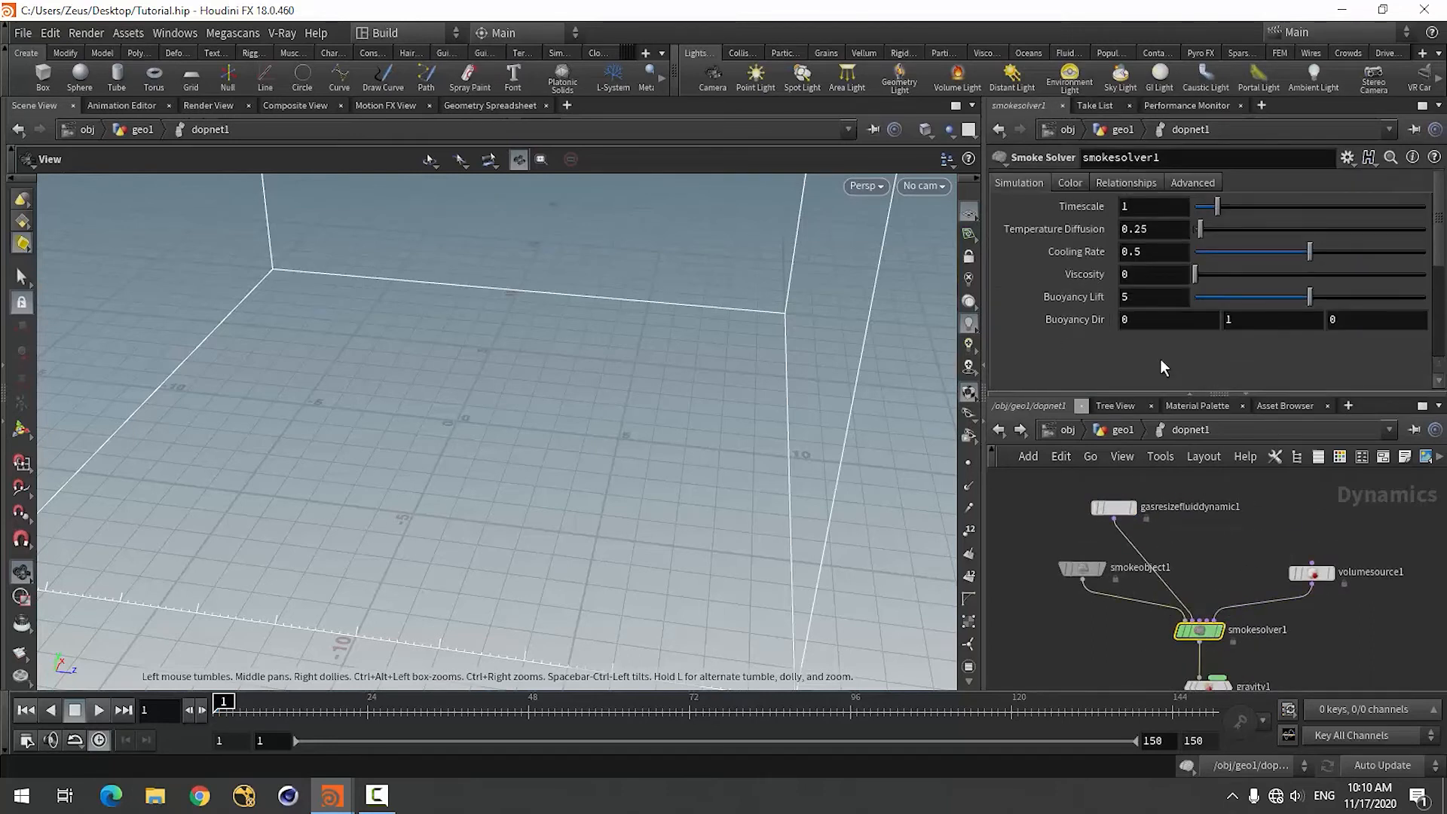
{"action": "left_click", "coordinate": [1141, 297]}
{"action": "key", "text": "Return"}
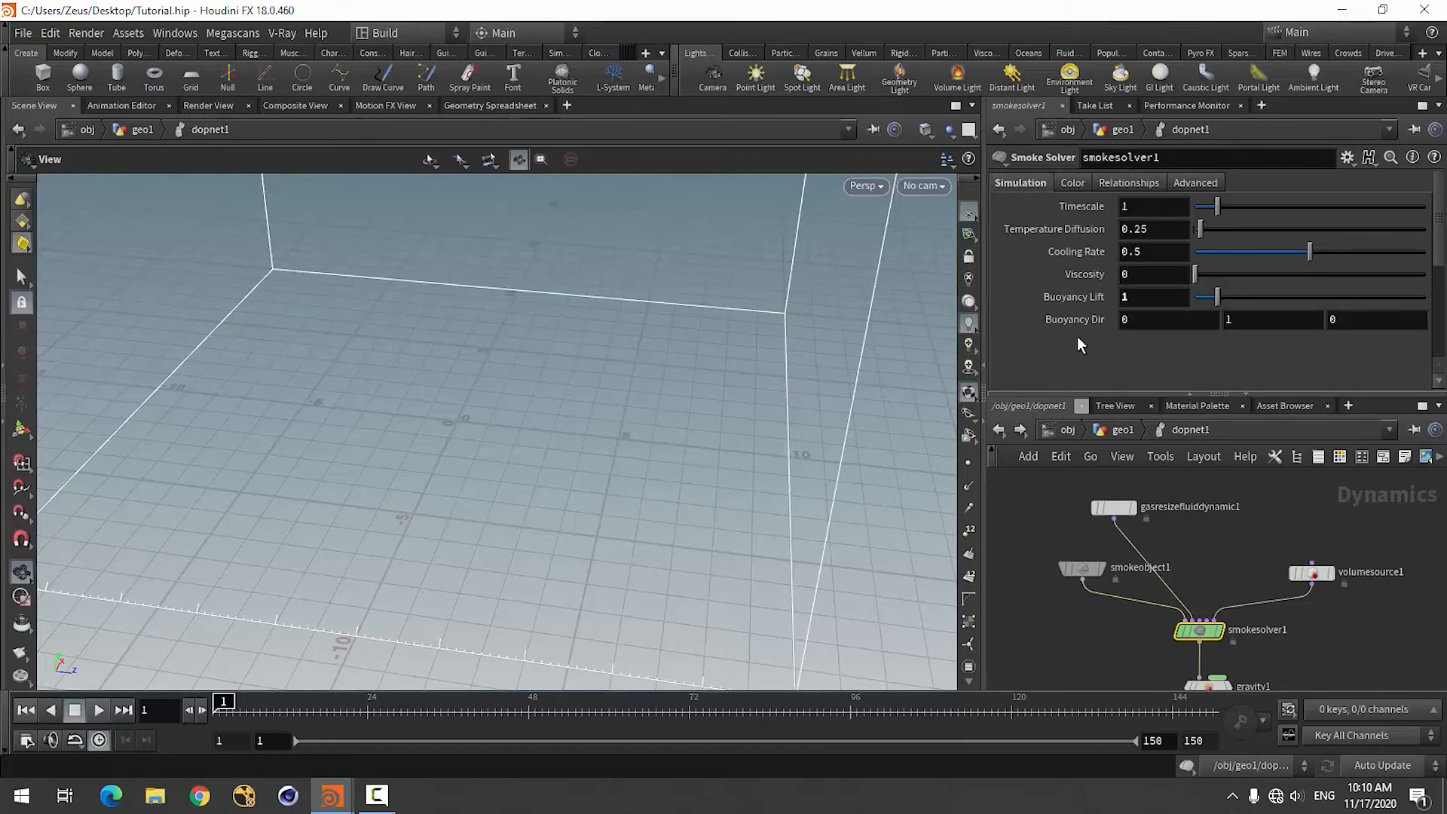
{"action": "left_click", "coordinate": [1073, 183]}
{"action": "left_click", "coordinate": [1110, 180]}
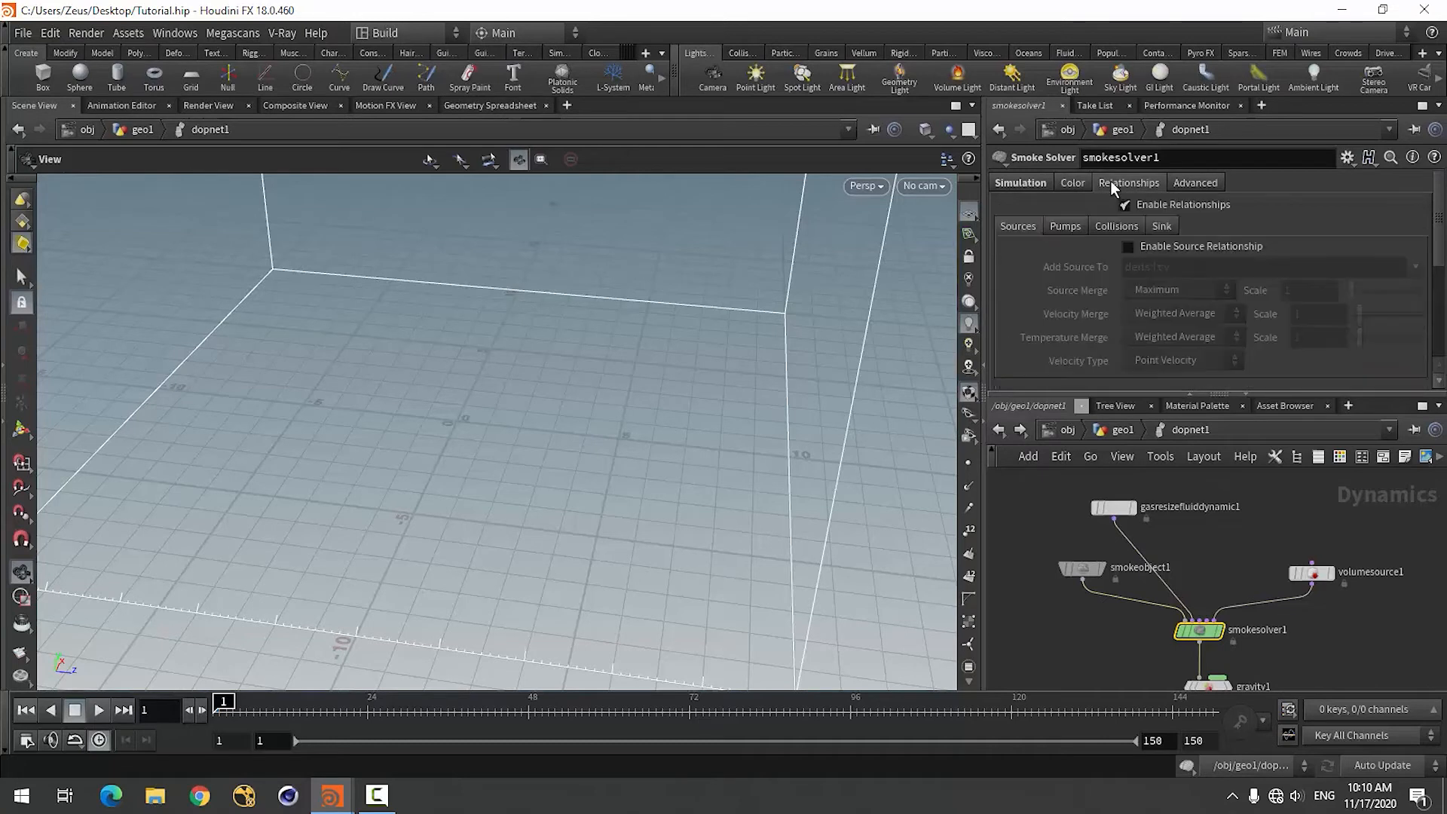
{"action": "left_click", "coordinate": [1187, 183]}
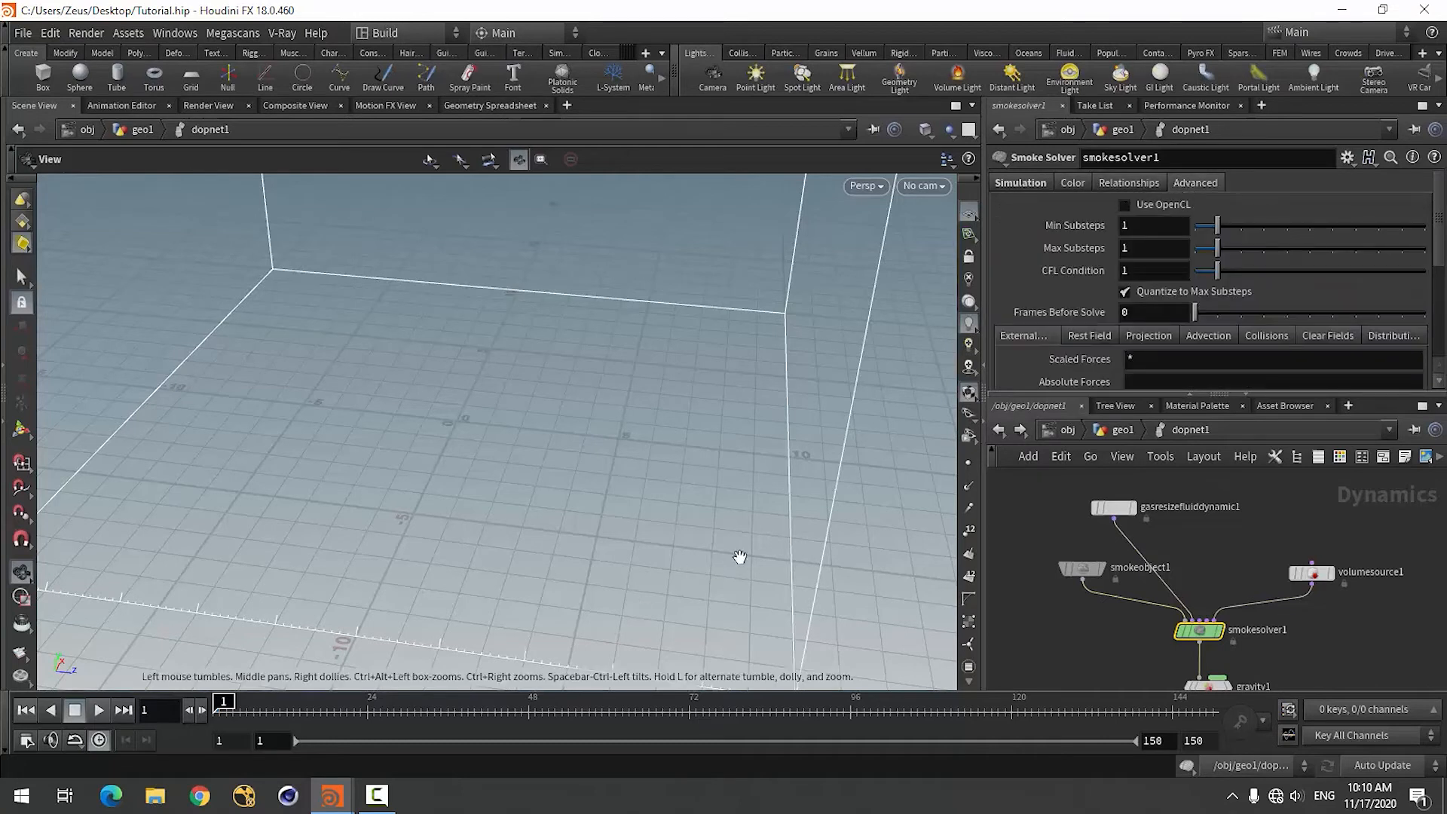
Play the smoke simulation to about frame 23, go back to frame 18 and inspect the cloud from a lower angle.
{"action": "left_click", "coordinate": [99, 710]}
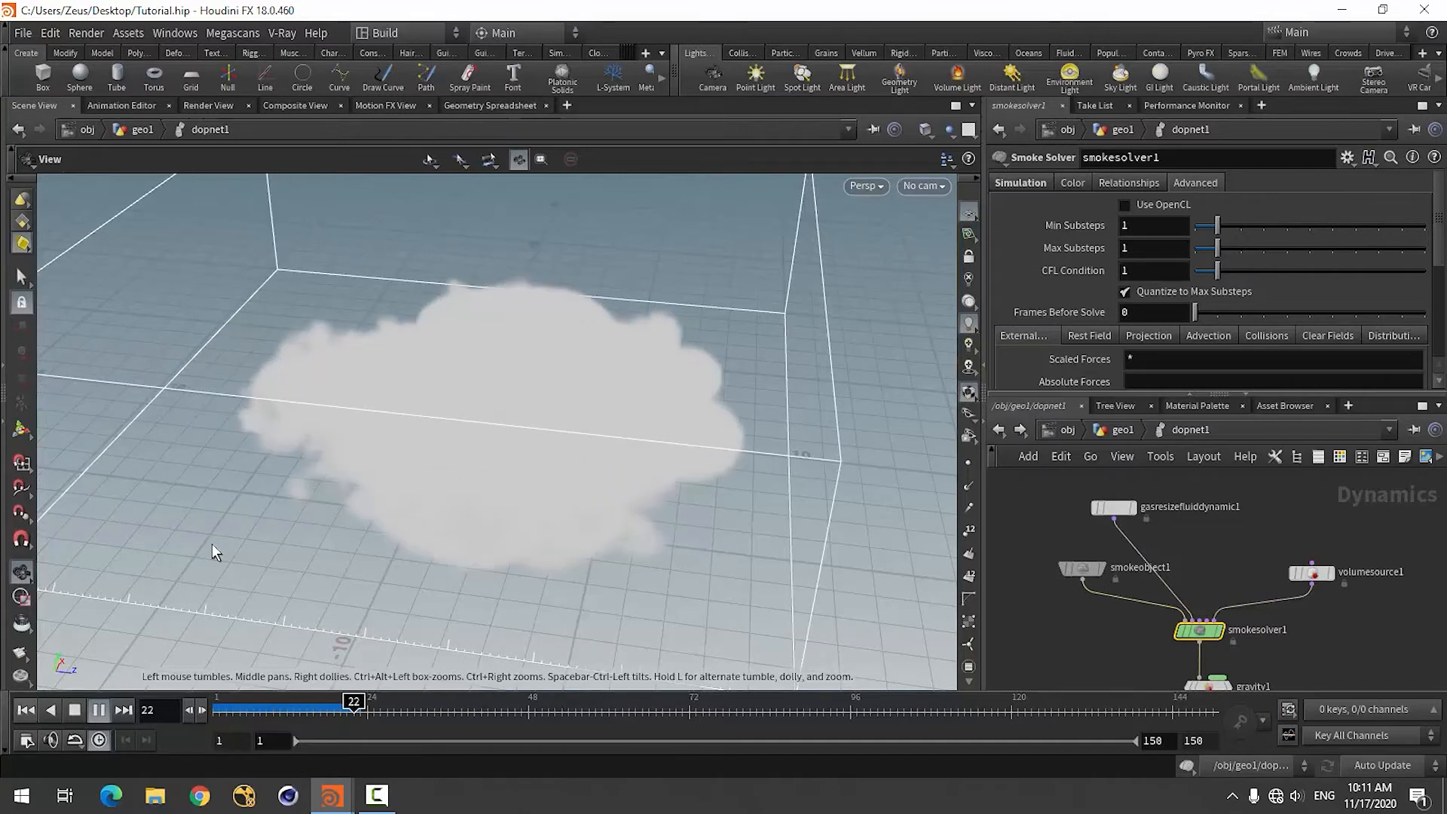
{"action": "left_click", "coordinate": [75, 710]}
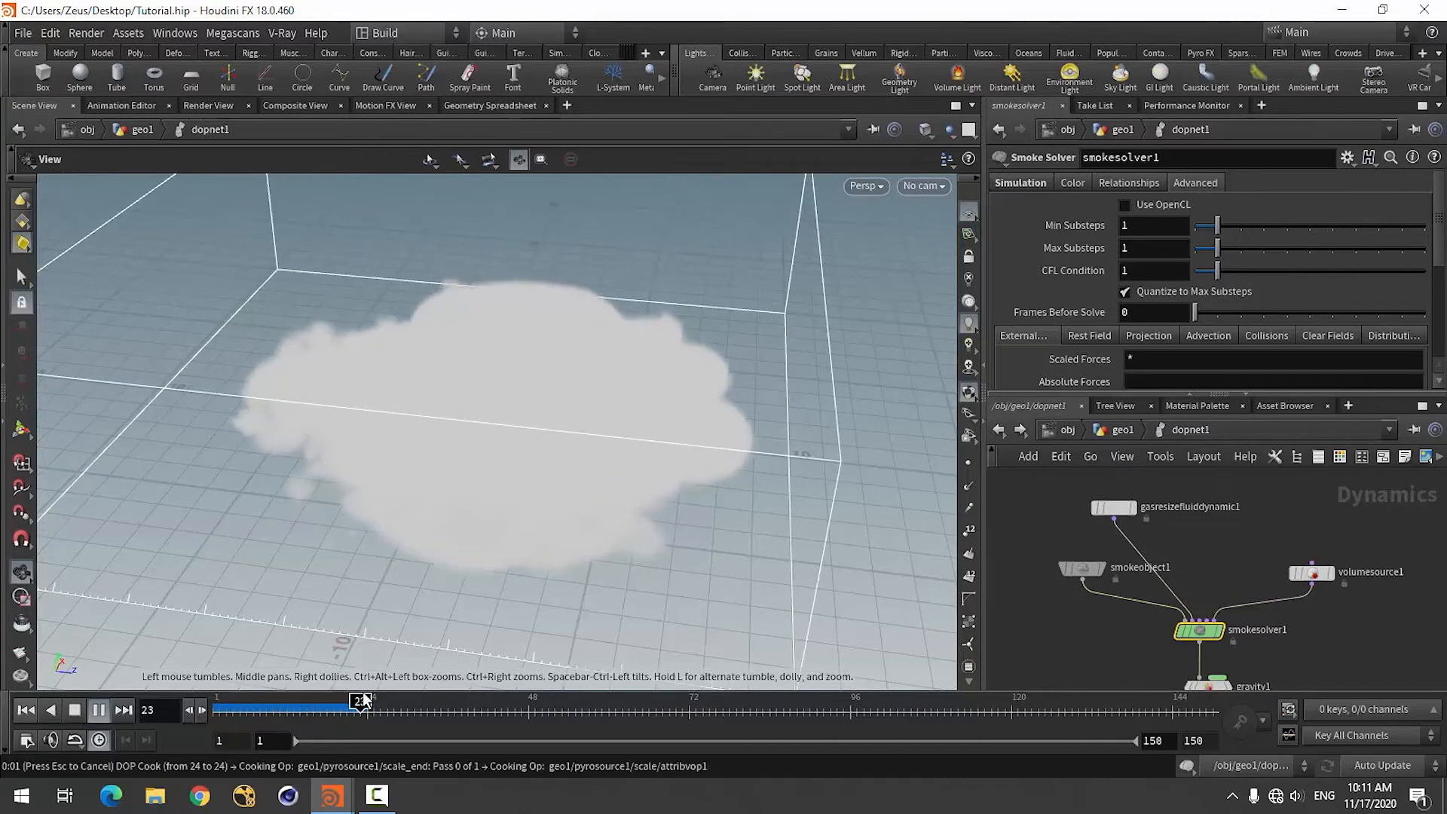
{"action": "left_click_drag", "start_coordinate": [358, 706], "coordinate": [319, 716]}
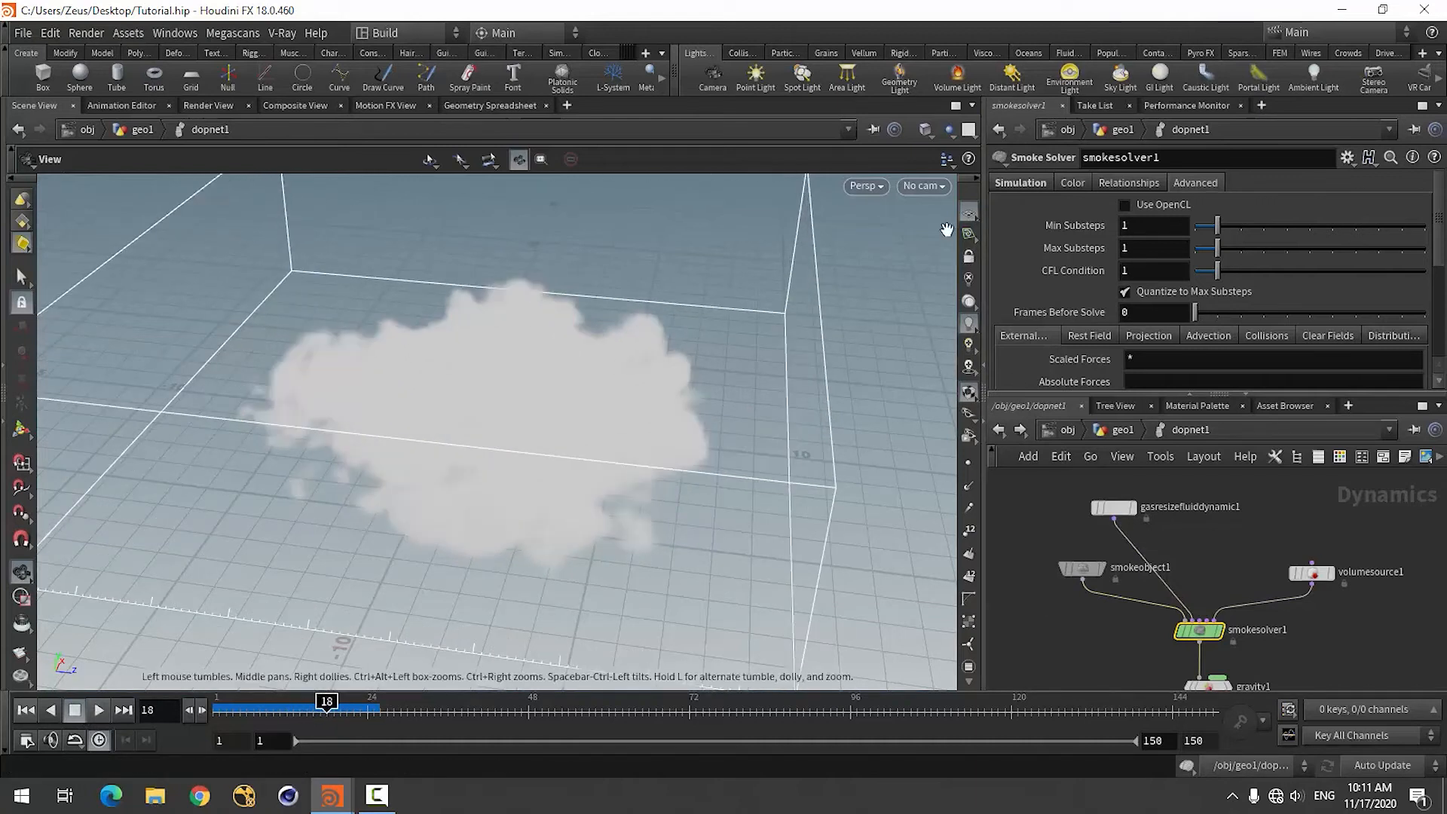
{"action": "left_click", "coordinate": [942, 135]}
{"action": "left_click", "coordinate": [968, 167]}
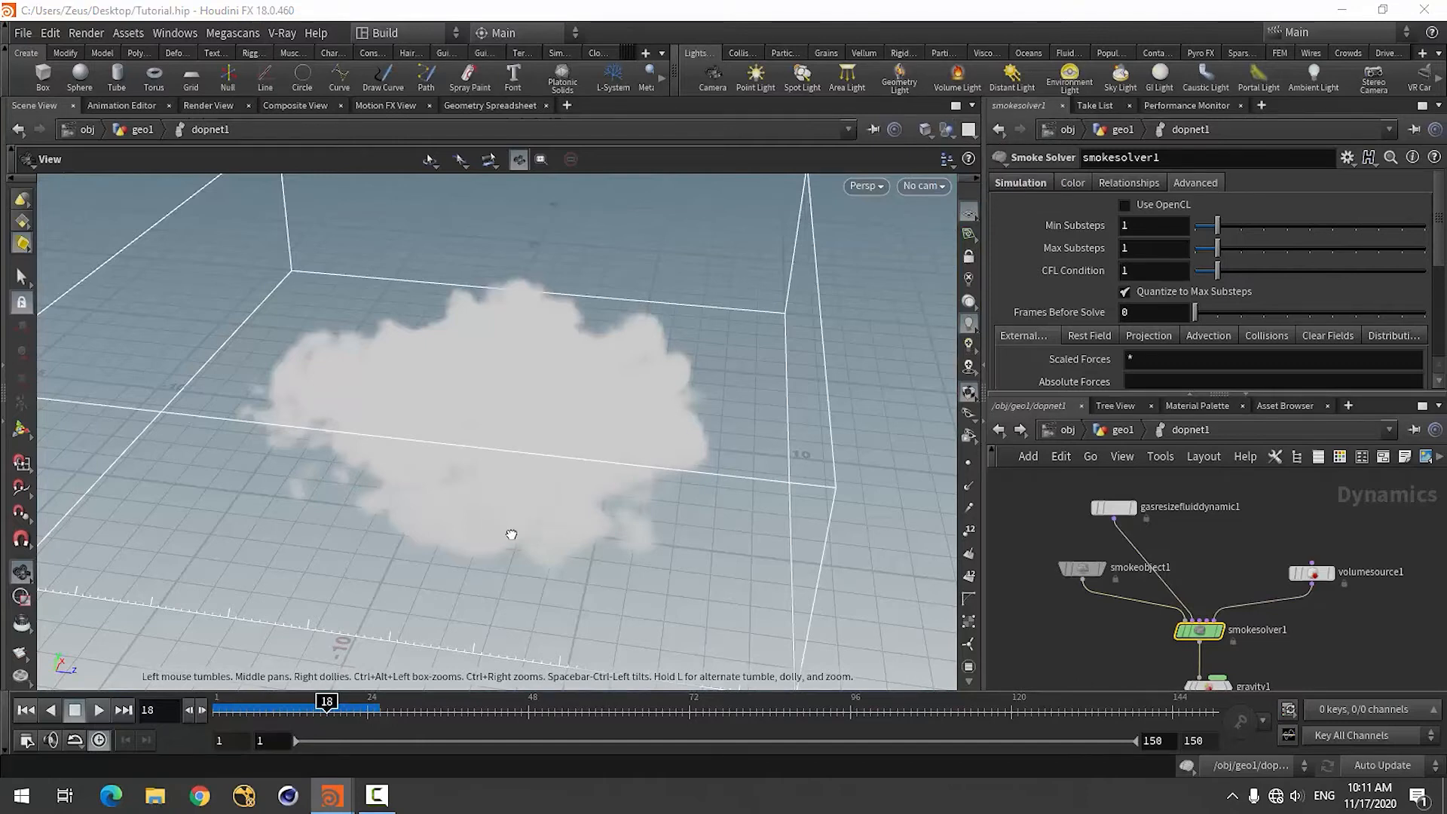
{"action": "left_click_drag", "start_coordinate": [511, 534], "coordinate": [510, 495]}
{"action": "key", "text": "h"}
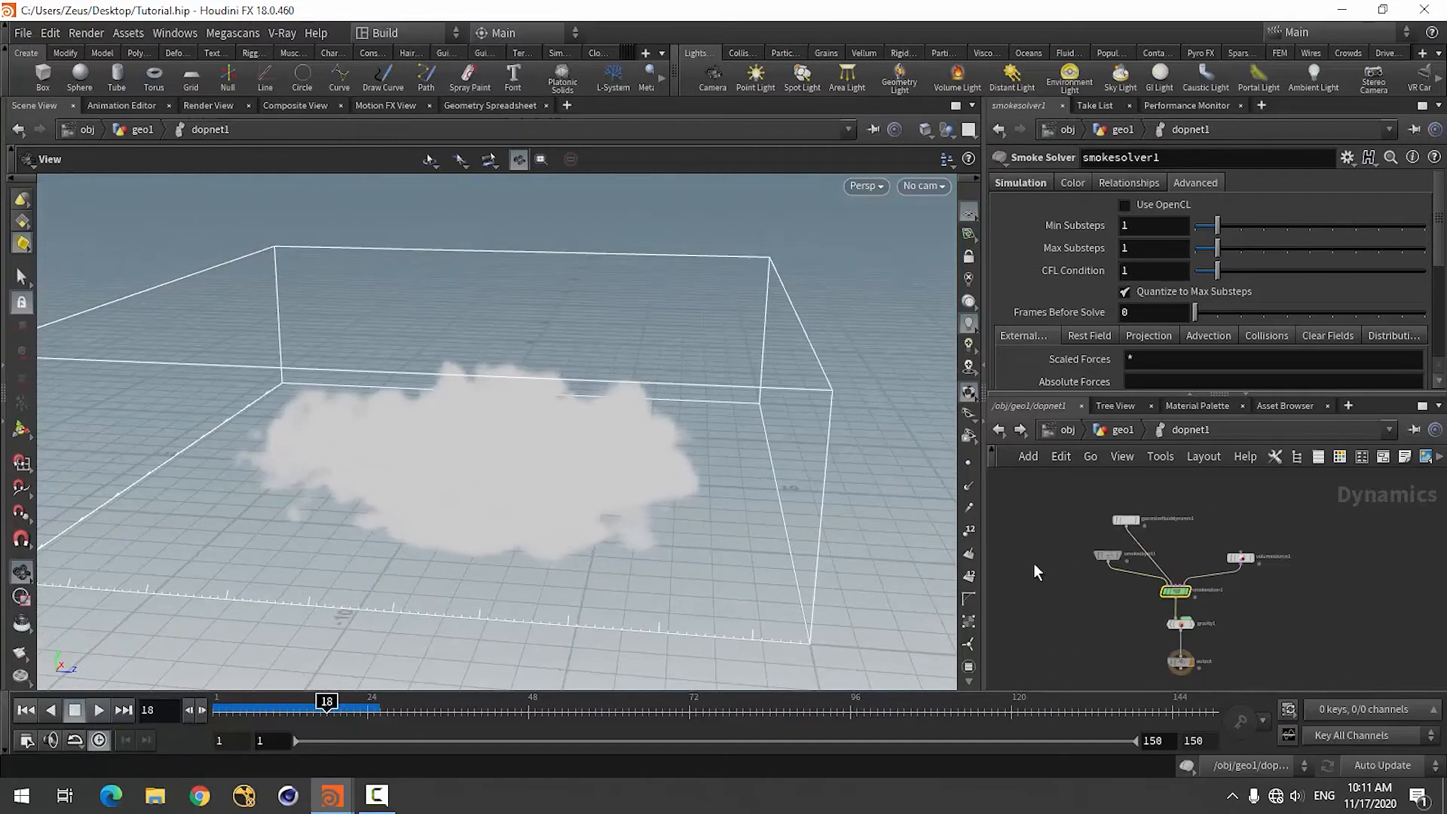
{"action": "scroll", "coordinate": [1033, 571], "scroll_direction": "up", "scroll_amount": 2}
{"action": "left_click_drag", "start_coordinate": [414, 475], "coordinate": [445, 454]}
{"action": "scroll", "coordinate": [1074, 604], "scroll_direction": "down", "scroll_amount": 2}
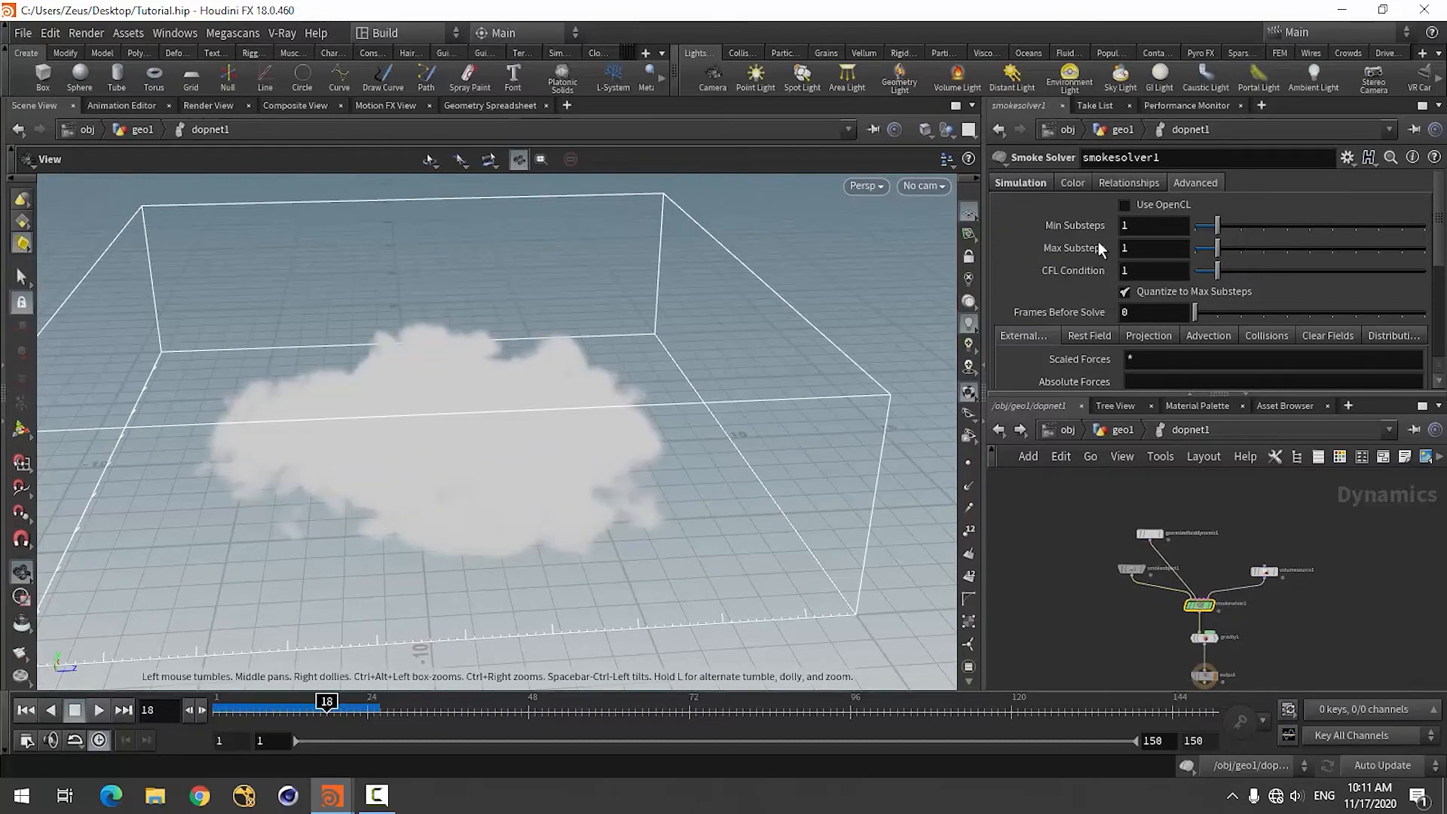
Set the Scale of the volume source's v-to-vel velocity operation to 5.
{"action": "scroll", "coordinate": [1256, 536], "scroll_direction": "up", "scroll_amount": 1}
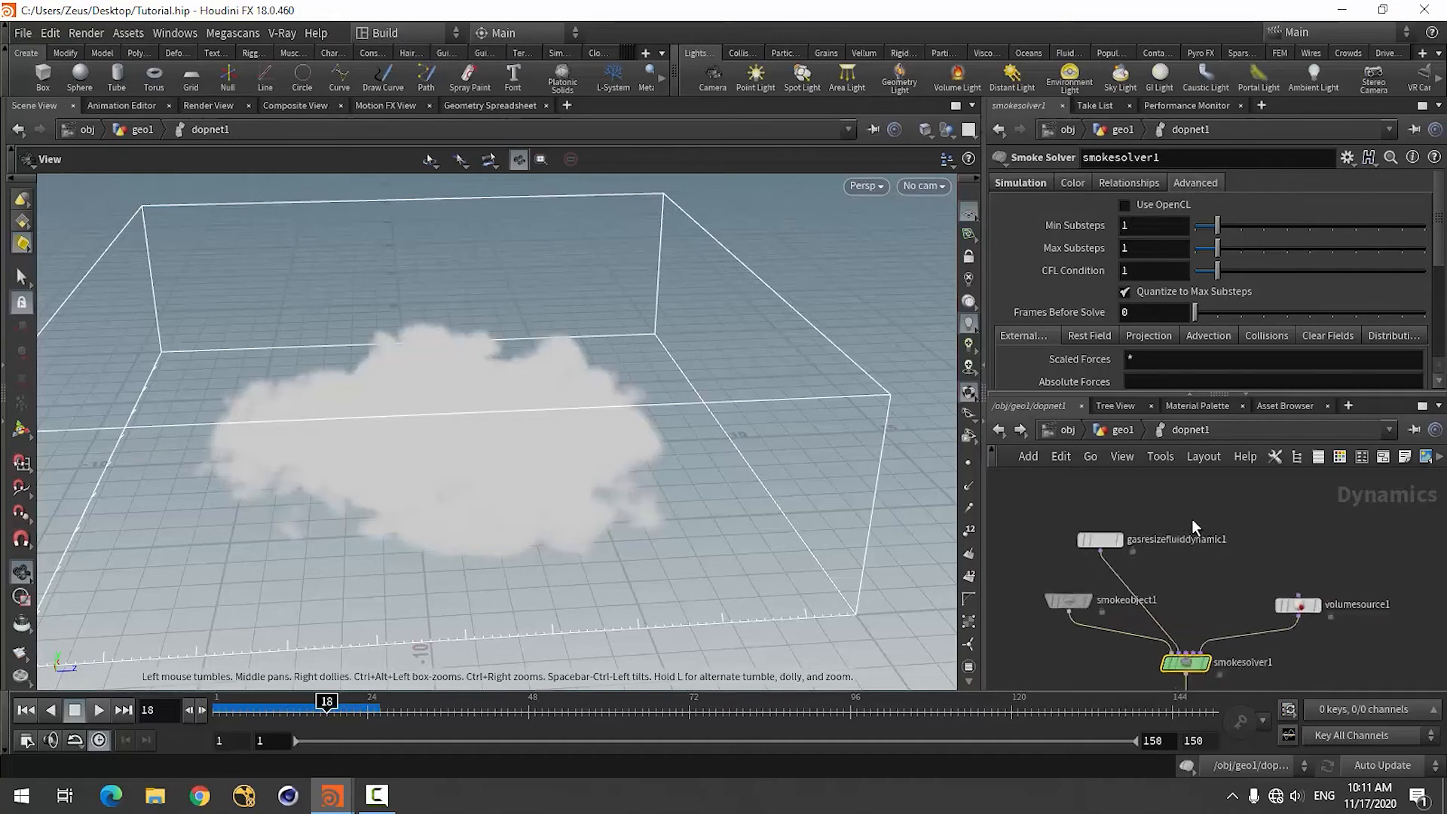
{"action": "scroll", "coordinate": [1165, 522], "scroll_direction": "down", "scroll_amount": 1}
{"action": "left_click", "coordinate": [1224, 537]}
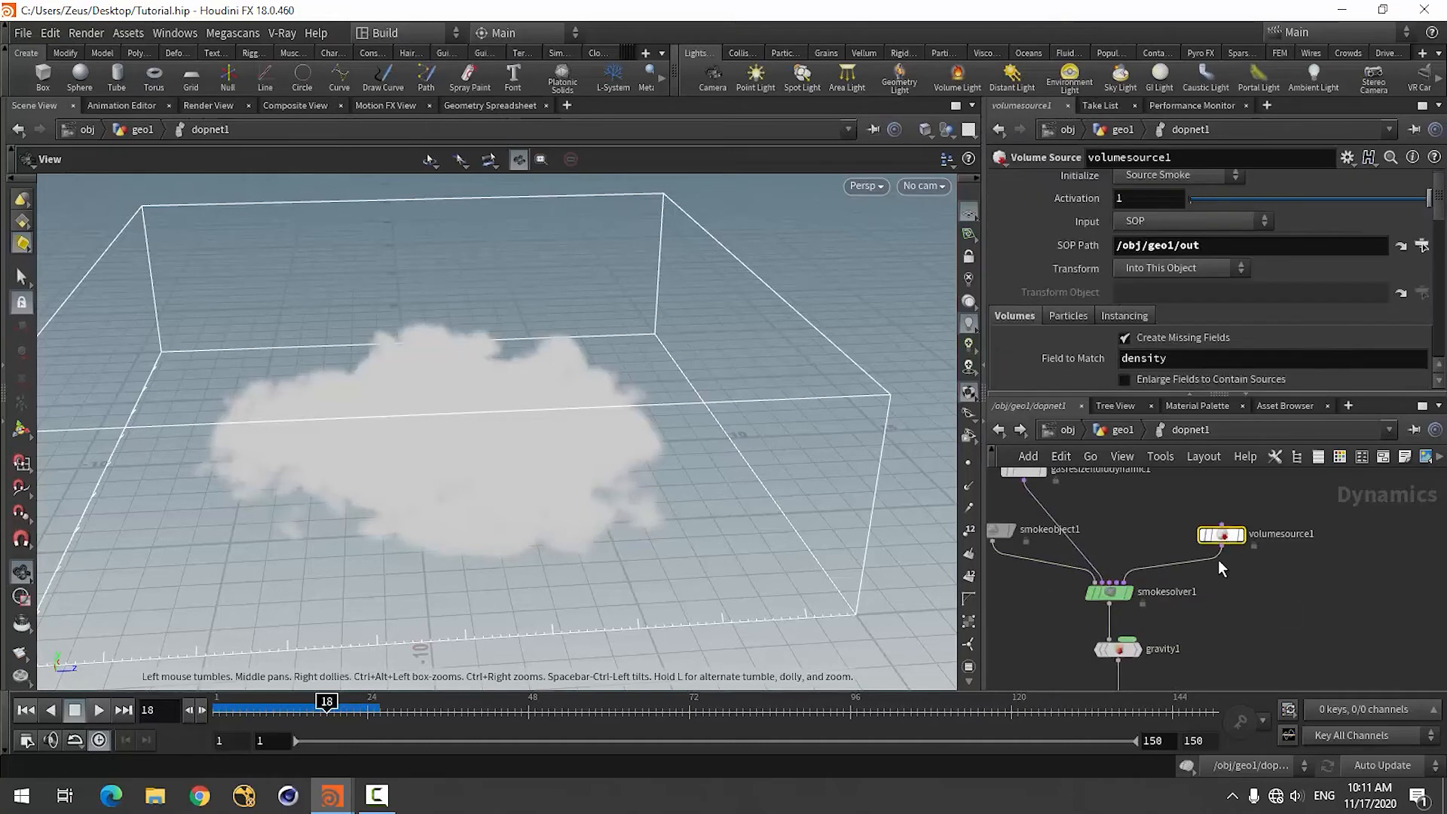
{"action": "scroll", "coordinate": [1049, 324], "scroll_direction": "down", "scroll_amount": 5}
{"action": "scroll", "coordinate": [1049, 332], "scroll_direction": "down", "scroll_amount": 8}
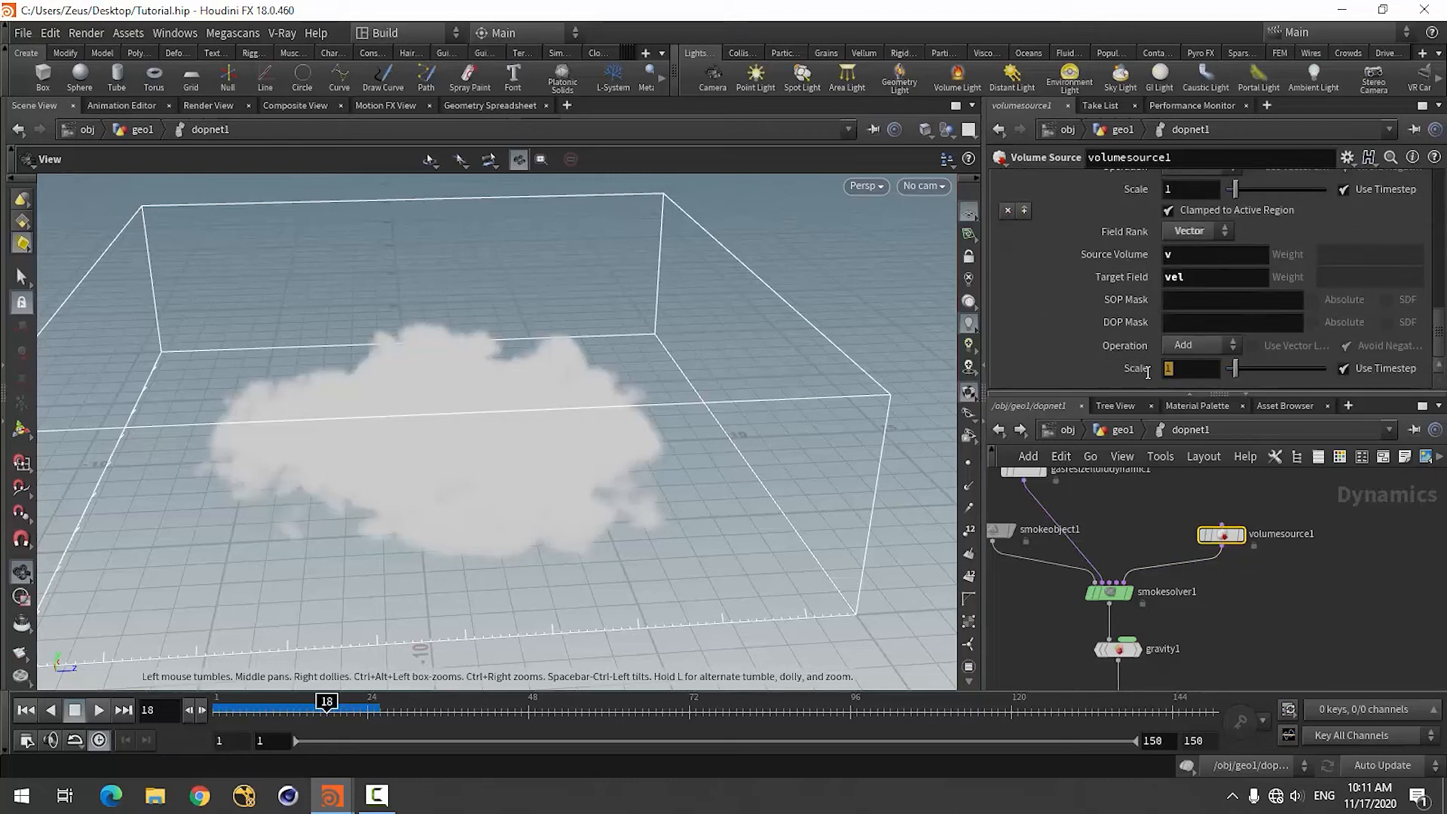
{"action": "double_click", "coordinate": [1173, 369]}
{"action": "key", "text": "Return"}
Return to frame 1 and set the Scale of the volume source's density-to-density operation to 4.
{"action": "left_click", "coordinate": [23, 711]}
{"action": "scroll", "coordinate": [1044, 348], "scroll_direction": "up", "scroll_amount": 5}
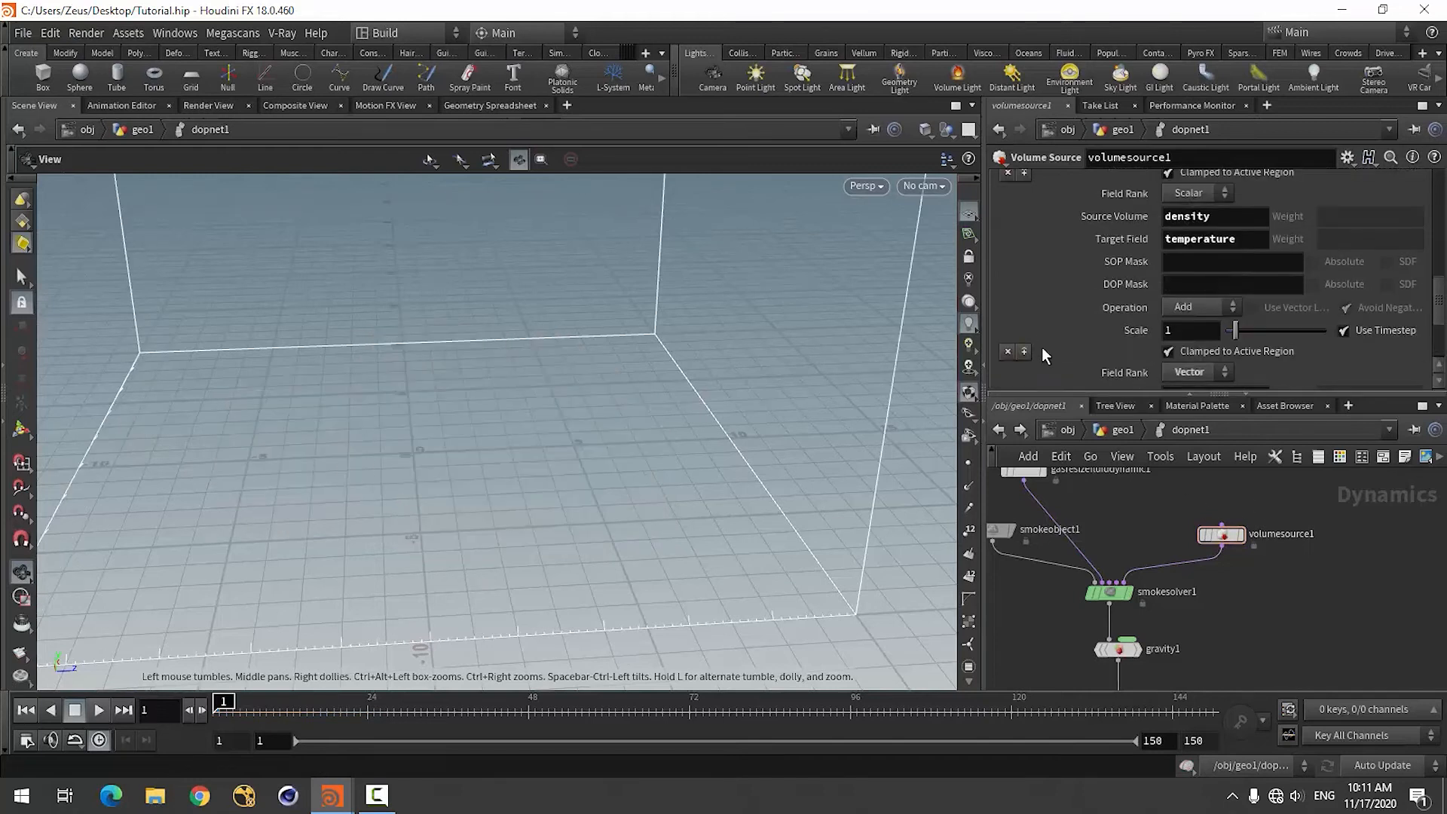
{"action": "double_click", "coordinate": [1179, 363]}
{"action": "type", "text": "4"}
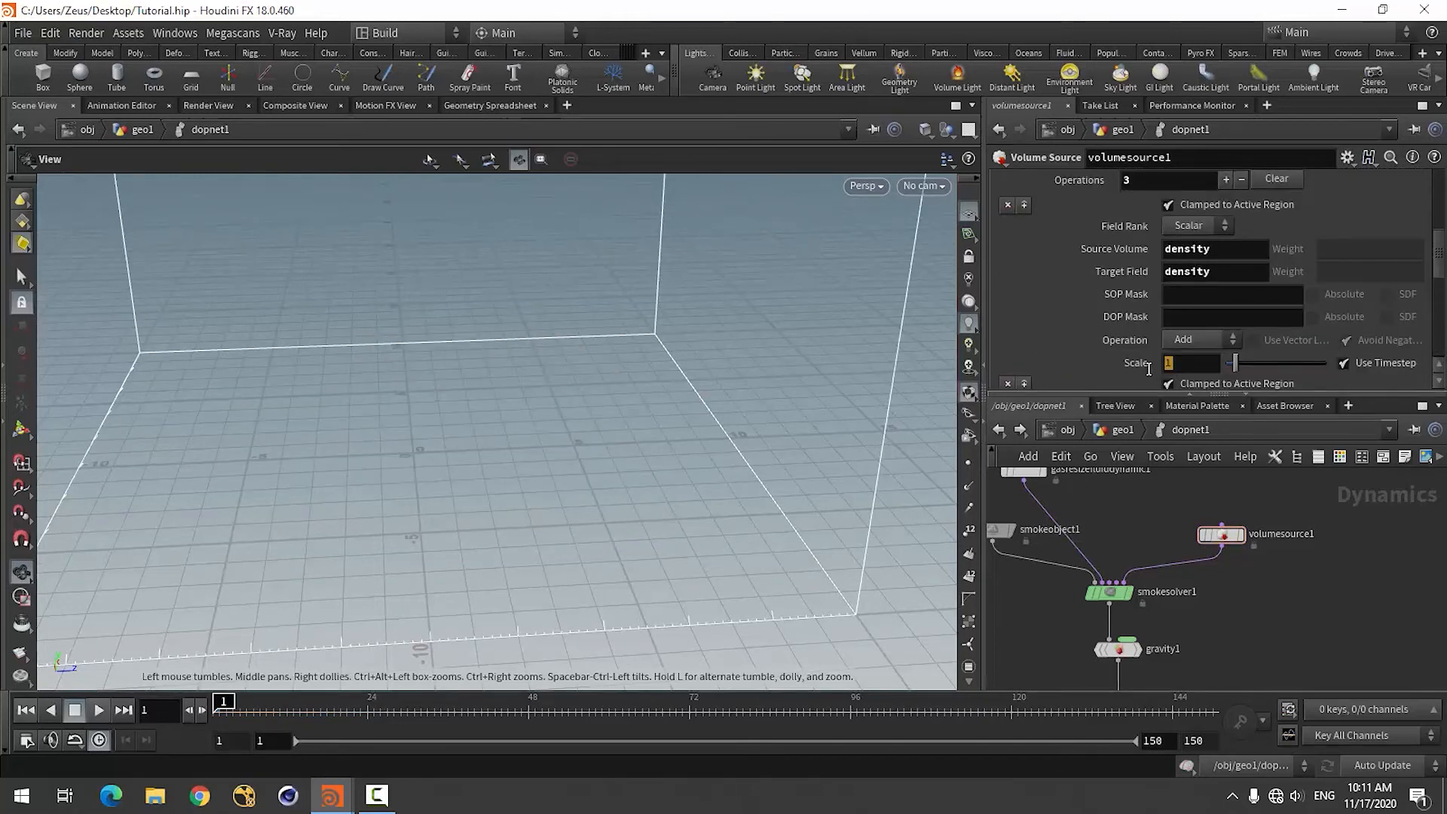
{"action": "key", "text": "Return"}
Review the smoke solver's relationship, dissipation, blur, sharpening and simulation settings.
{"action": "scroll", "coordinate": [1342, 634], "scroll_direction": "down", "scroll_amount": 4}
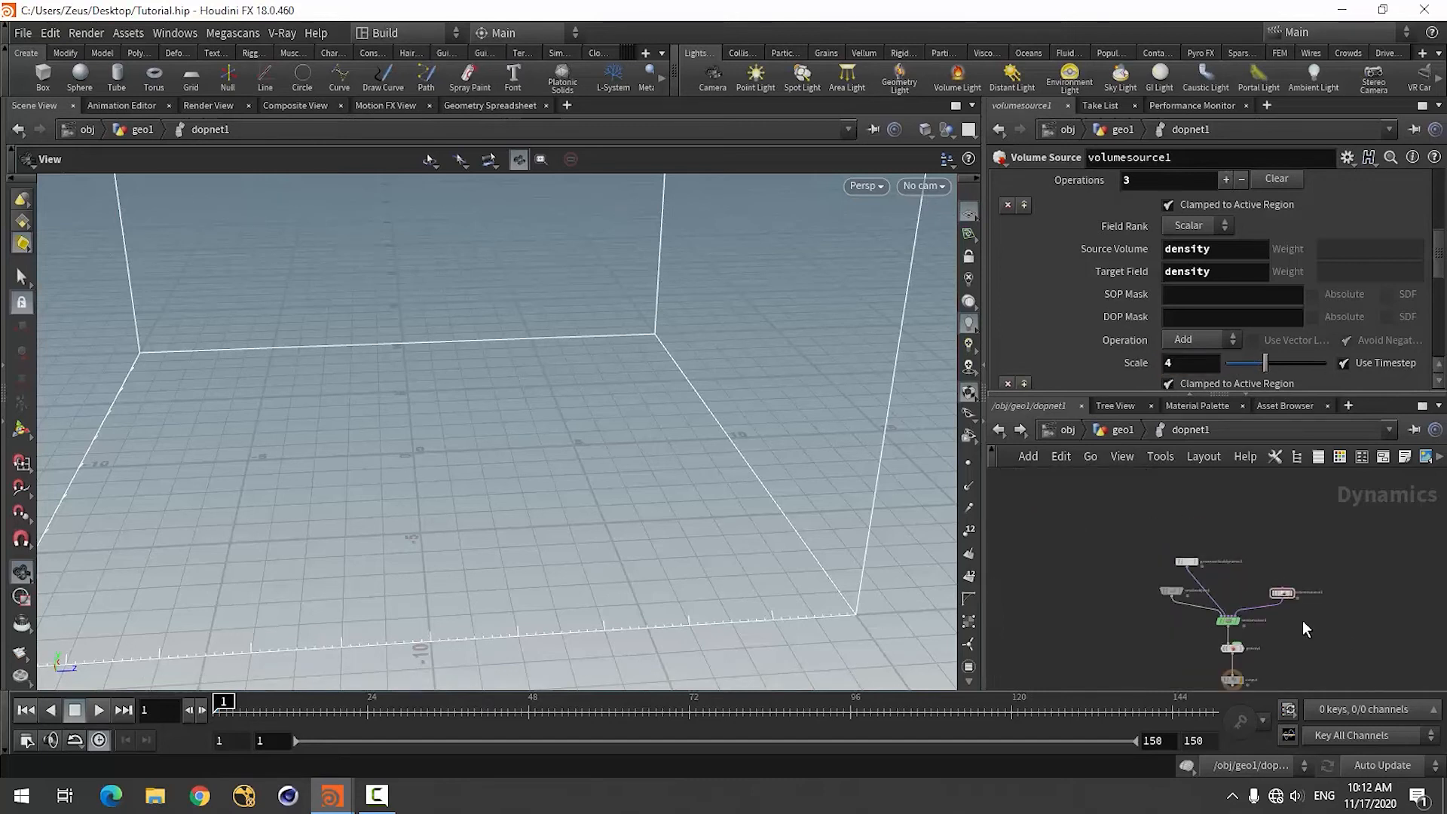
{"action": "scroll", "coordinate": [1270, 579], "scroll_direction": "up", "scroll_amount": 4}
{"action": "key", "text": "Tab"}
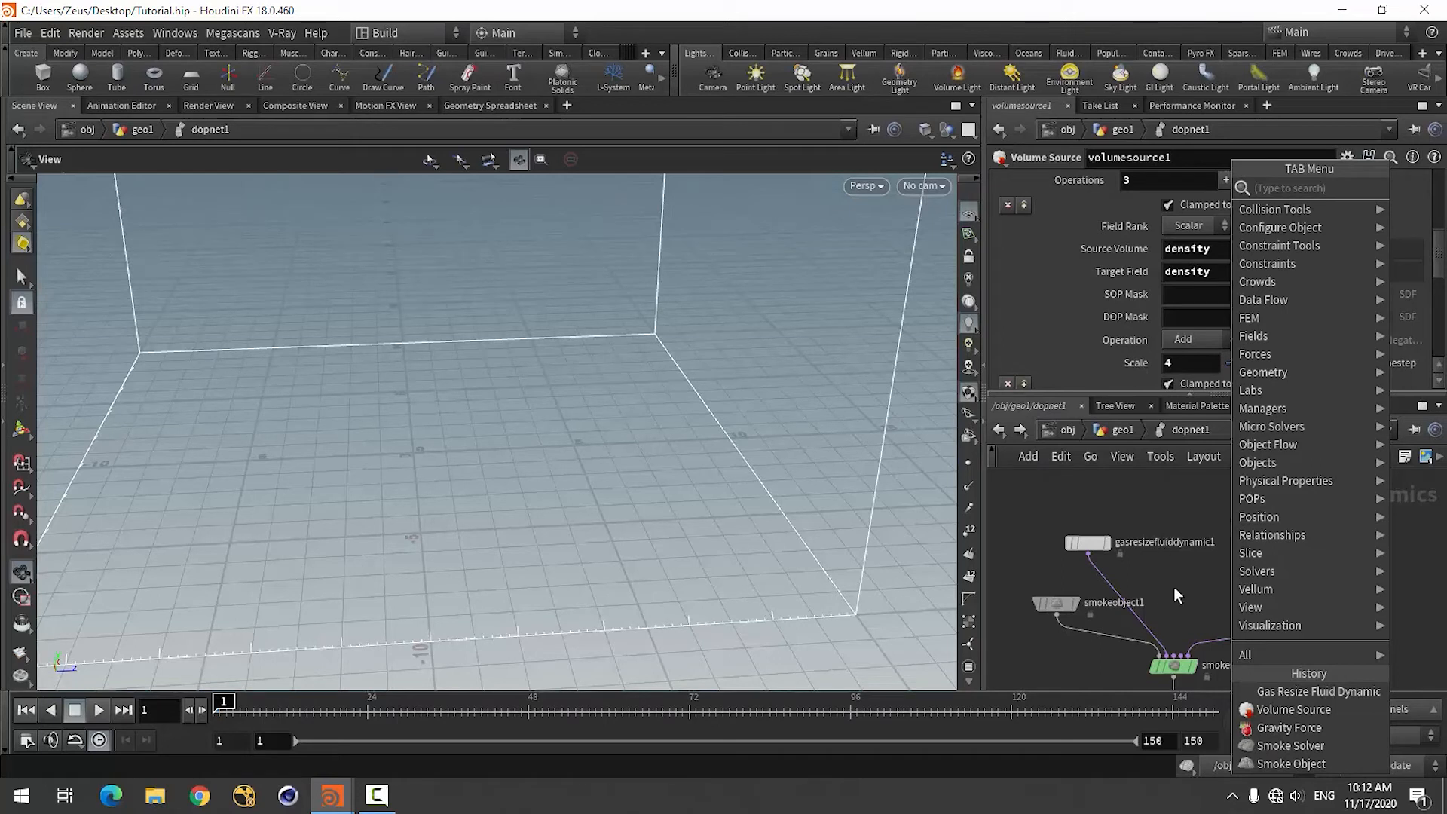
{"action": "key", "text": "Escape"}
{"action": "left_click", "coordinate": [1173, 666]}
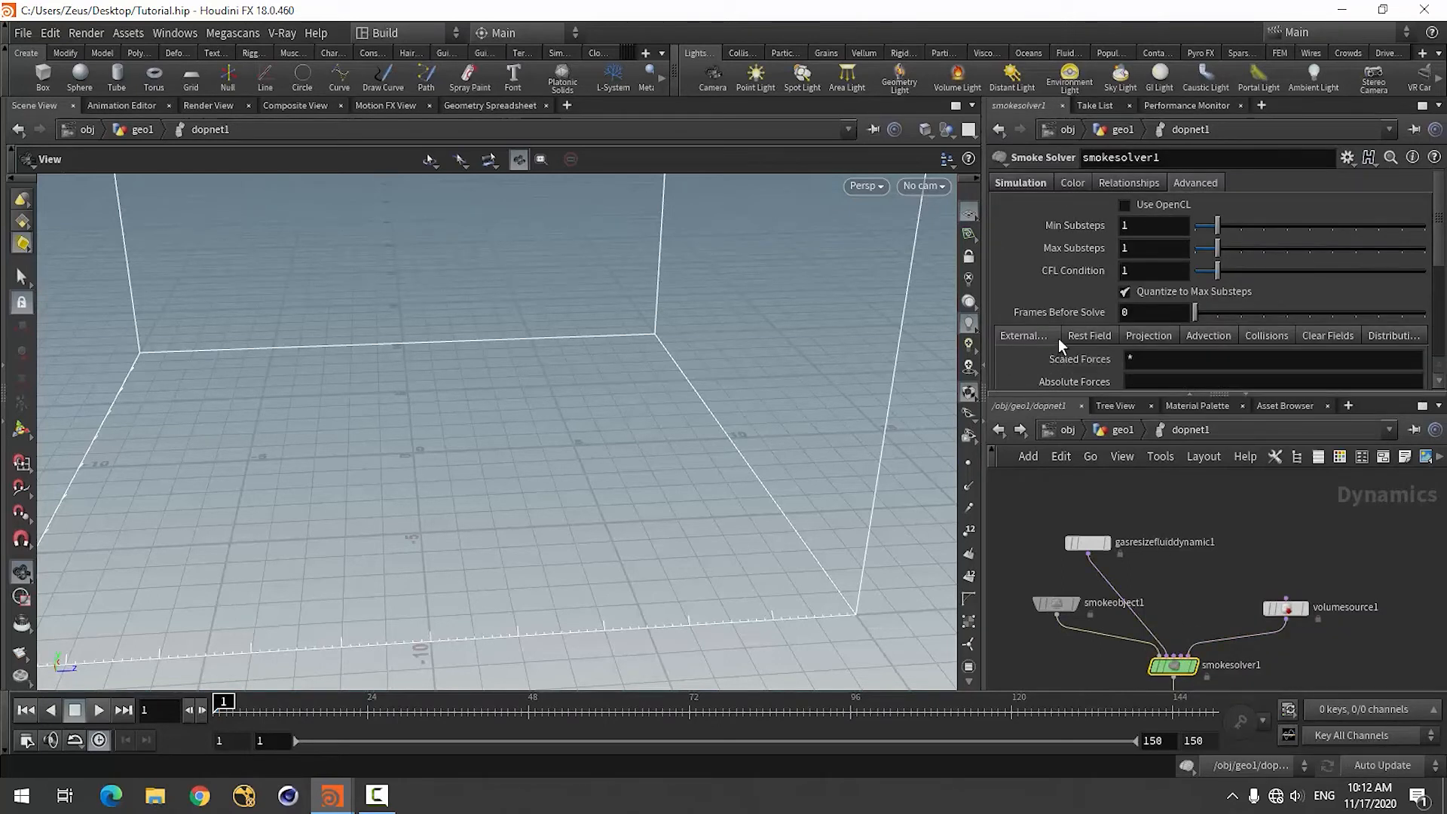
{"action": "left_click", "coordinate": [1128, 186]}
{"action": "left_click", "coordinate": [1072, 185]}
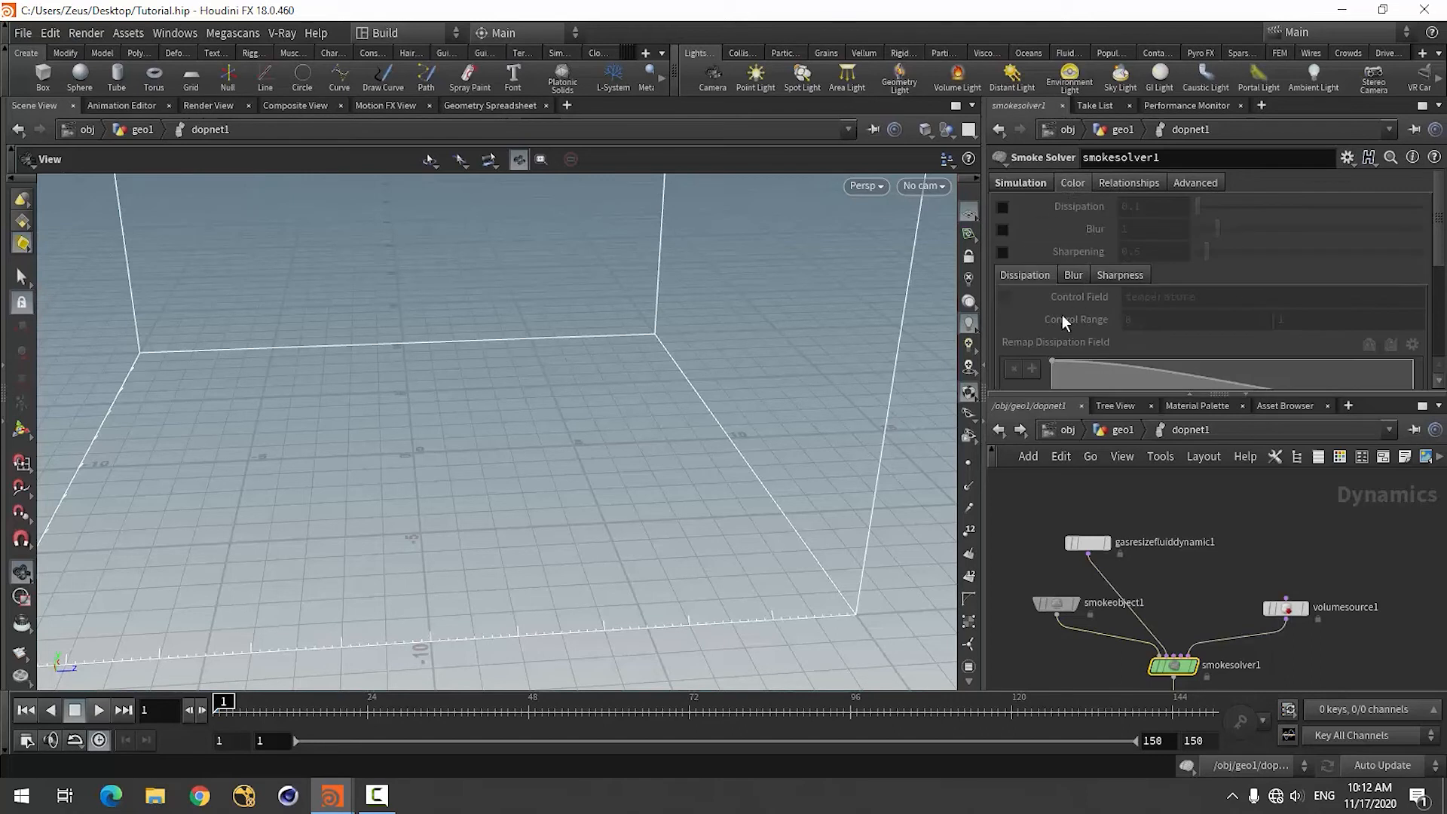
{"action": "scroll", "coordinate": [1037, 319], "scroll_direction": "down", "scroll_amount": 3}
{"action": "scroll", "coordinate": [1044, 322], "scroll_direction": "up", "scroll_amount": 3}
{"action": "left_click", "coordinate": [1047, 183]}
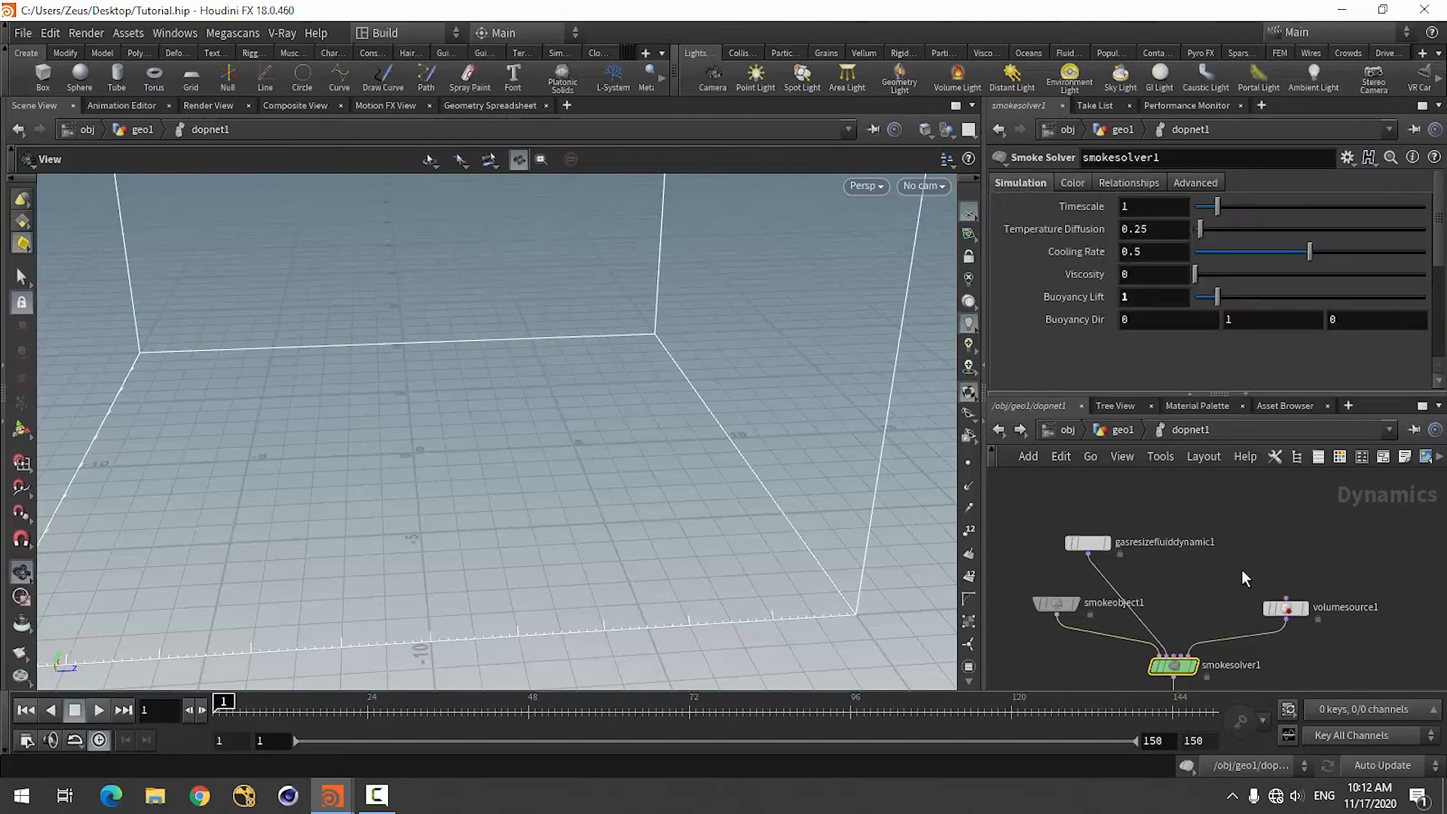
Add a Gas Turbulence node to the DOP network and connect it to the smoke solver's input.
{"action": "key", "text": "Tab"}
{"action": "type", "text": "ga"}
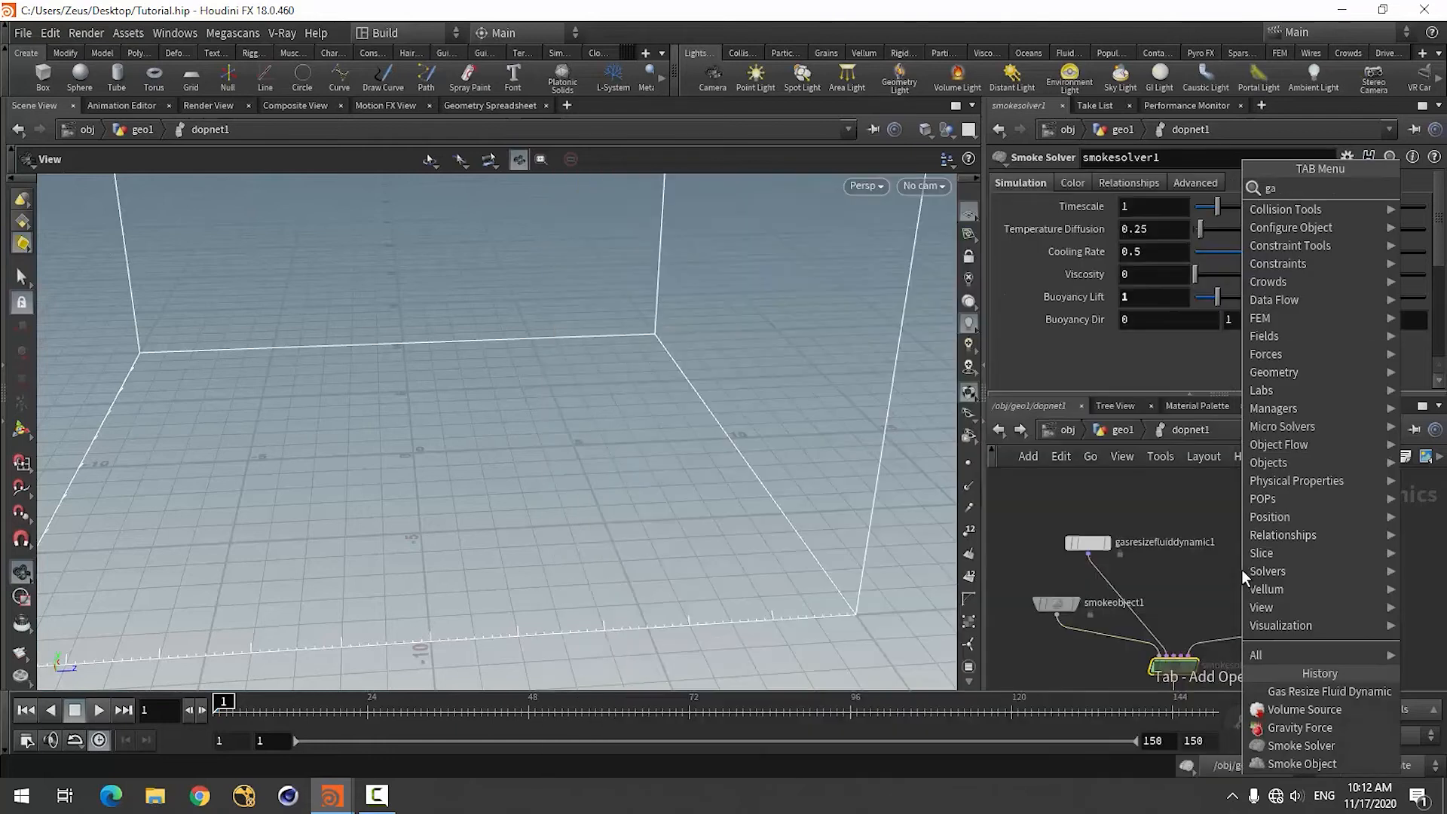
{"action": "type", "text": "s tu"}
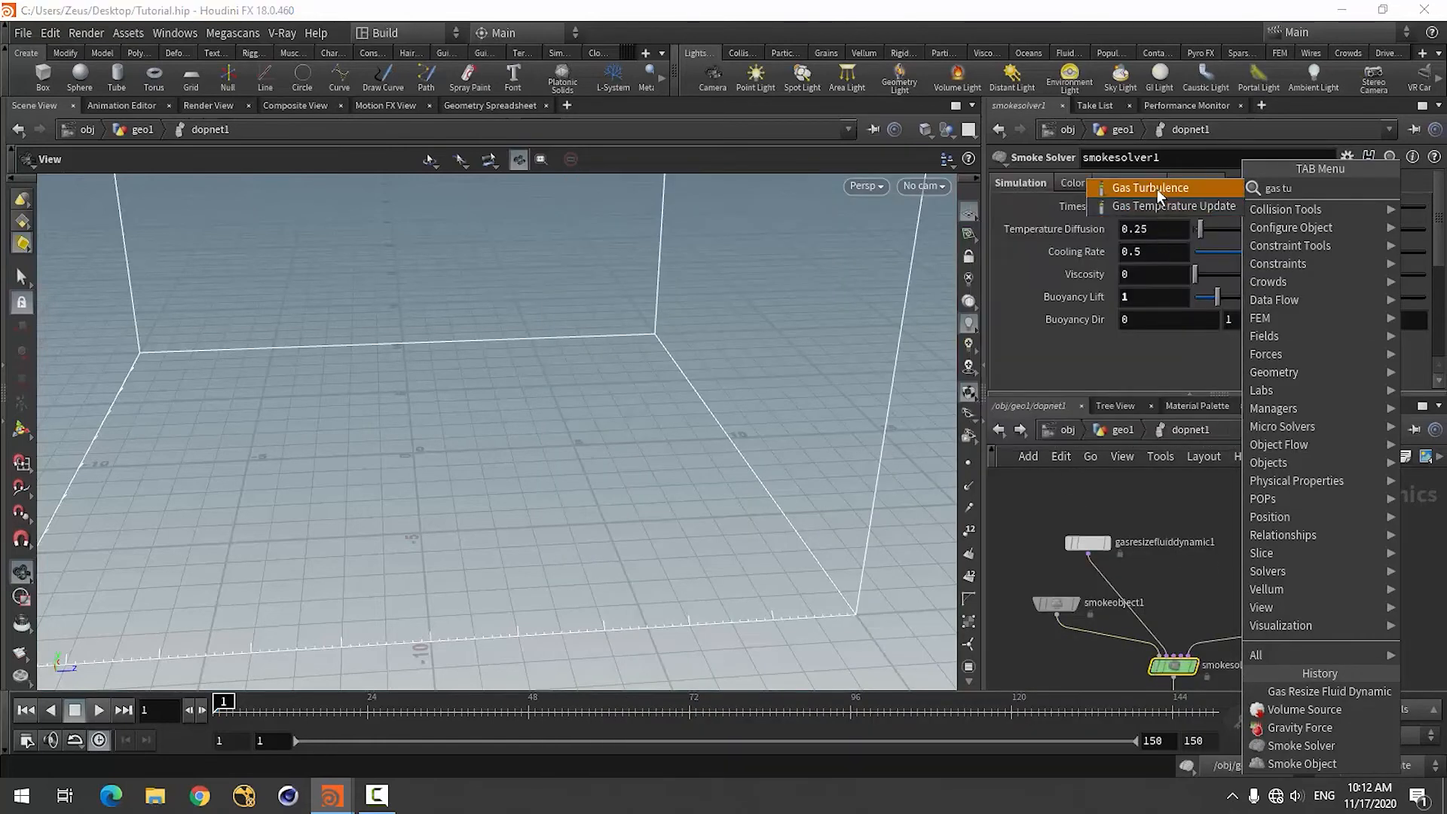
{"action": "left_click", "coordinate": [1156, 189]}
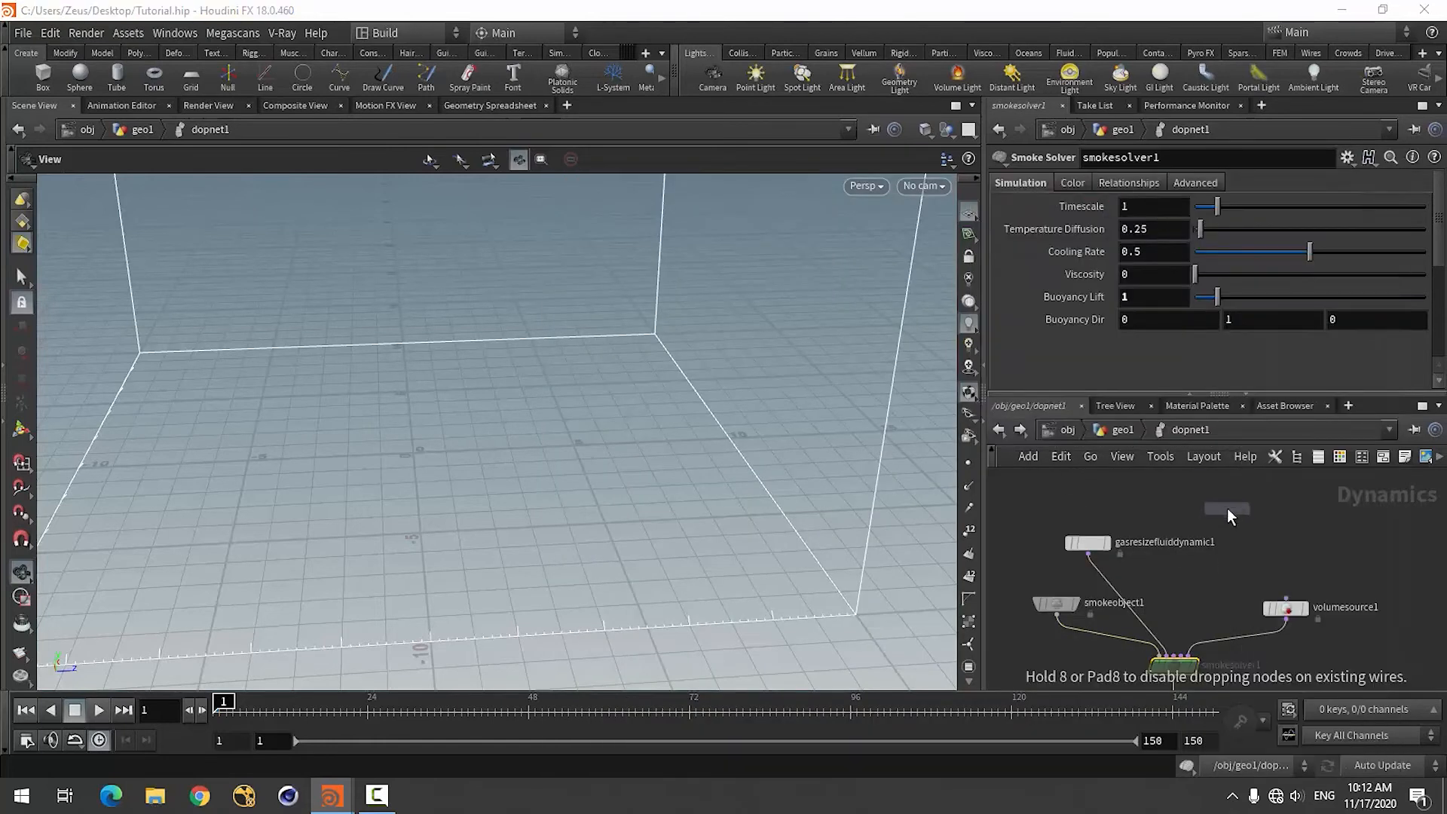
{"action": "left_click", "coordinate": [1227, 508]}
{"action": "left_click", "coordinate": [1182, 661]}
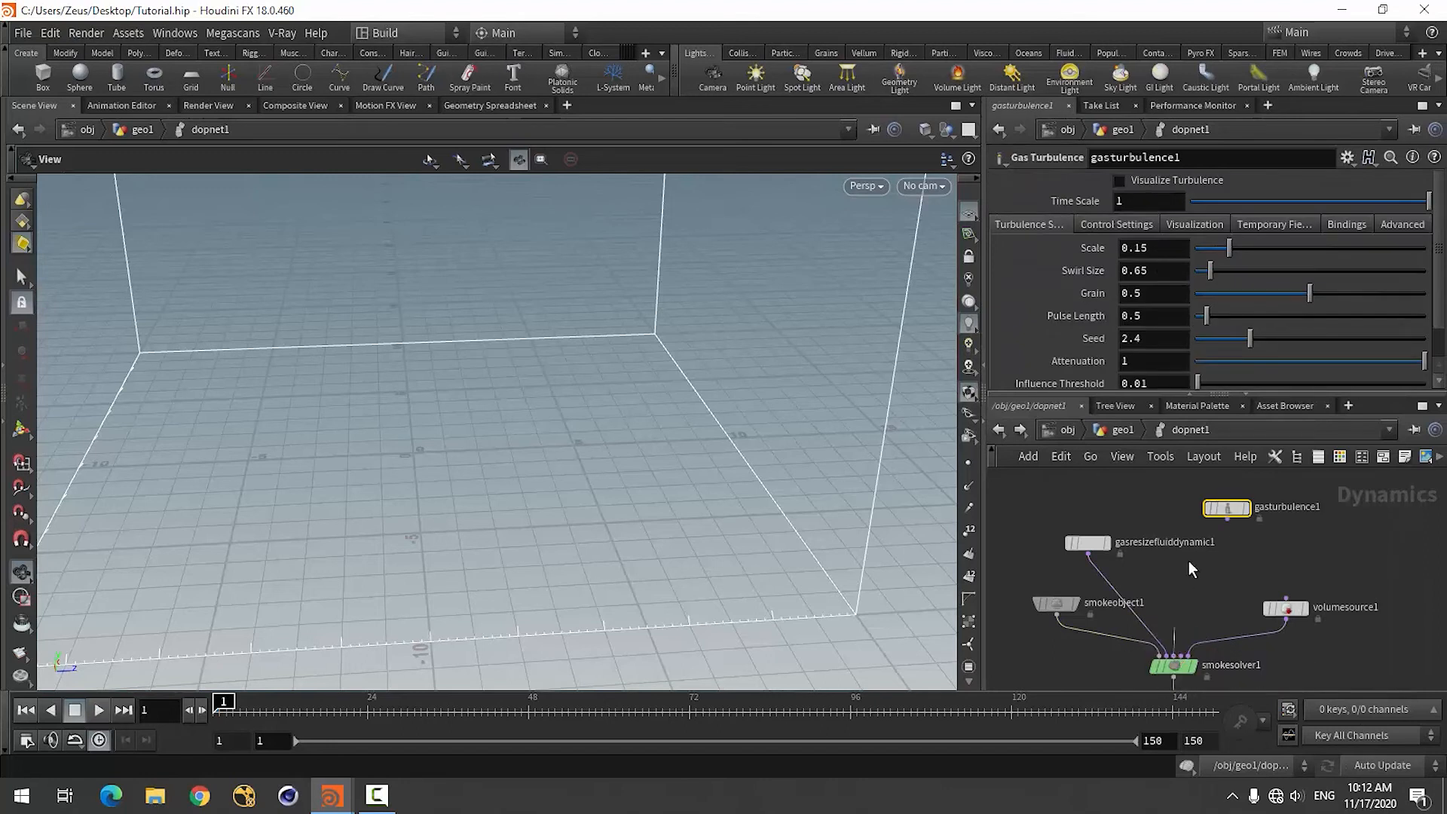
{"action": "left_click", "coordinate": [1227, 516]}
Set the Gas Turbulence Scale to 0.5 and place the node directly above the smoke solver.
{"action": "left_click_drag", "start_coordinate": [1134, 250], "coordinate": [1163, 251]}
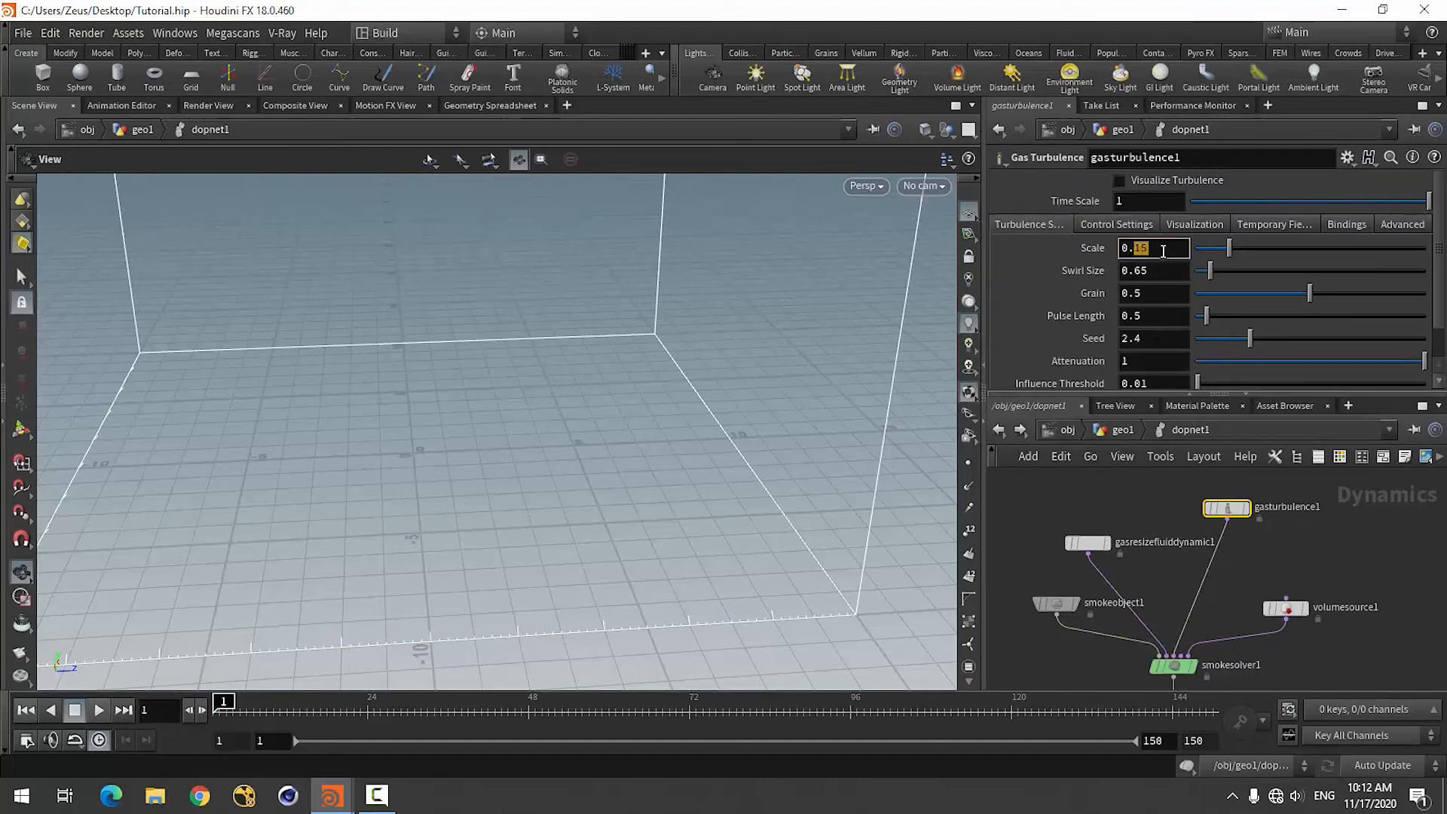
{"action": "left_click", "coordinate": [1370, 578]}
{"action": "scroll", "coordinate": [1215, 544], "scroll_direction": "up", "scroll_amount": 2}
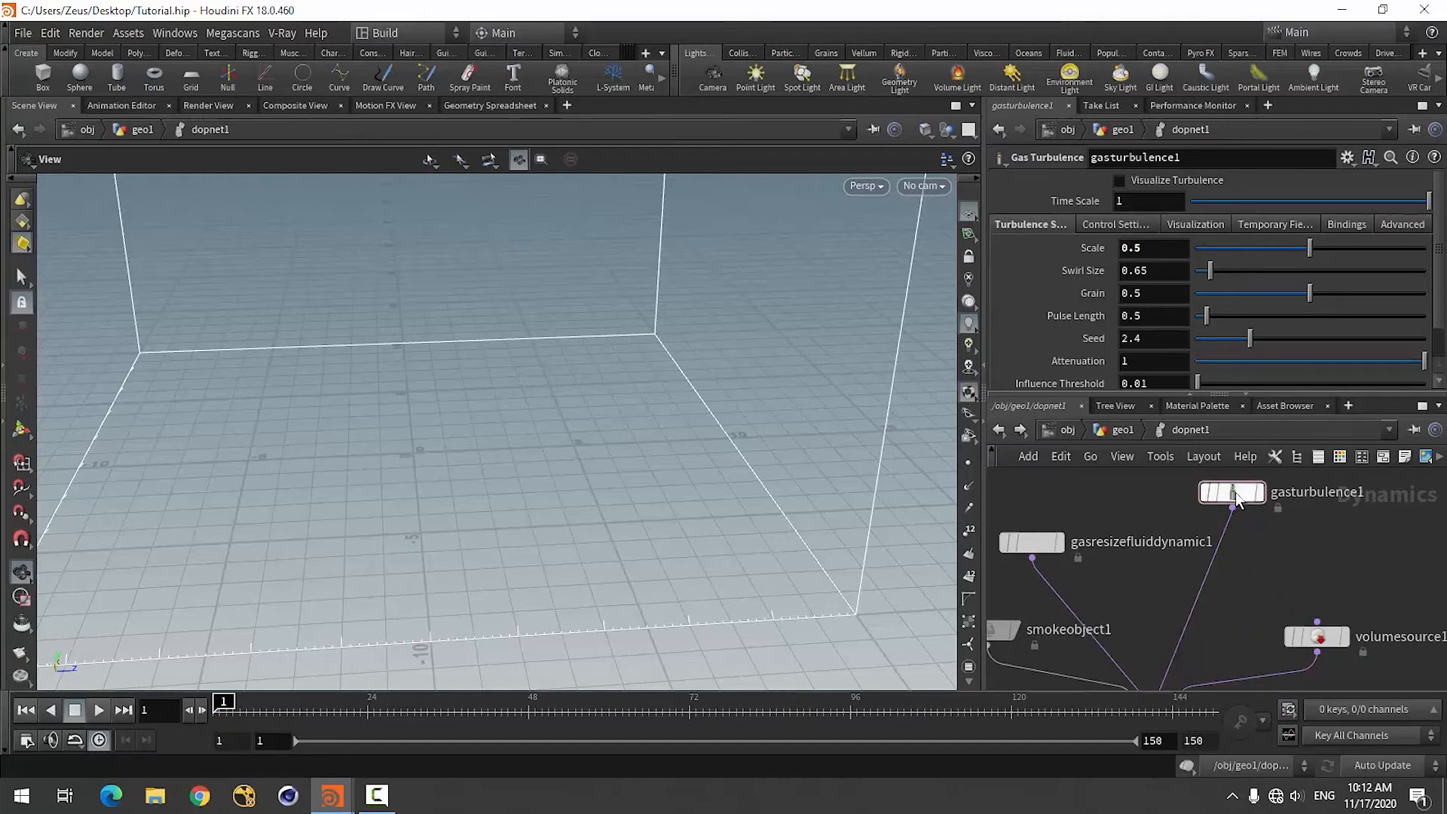
{"action": "left_click_drag", "start_coordinate": [1230, 499], "coordinate": [1154, 514]}
{"action": "scroll", "coordinate": [1224, 527], "scroll_direction": "down", "scroll_amount": 3}
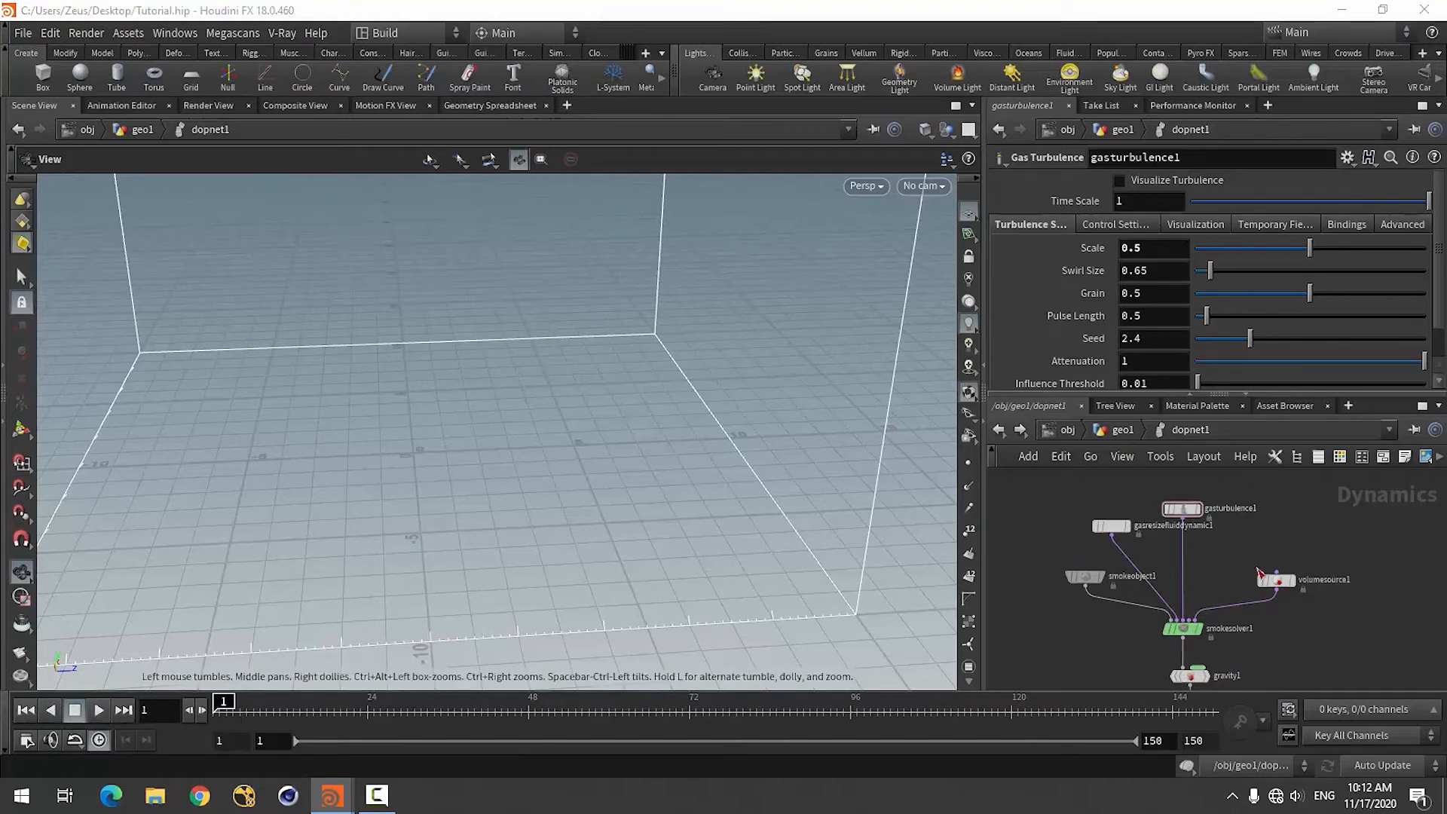
Play the turbulent smoke simulation to about frame 30 and inspect the cloud from several angles.
{"action": "scroll", "coordinate": [1217, 611], "scroll_direction": "up", "scroll_amount": 1}
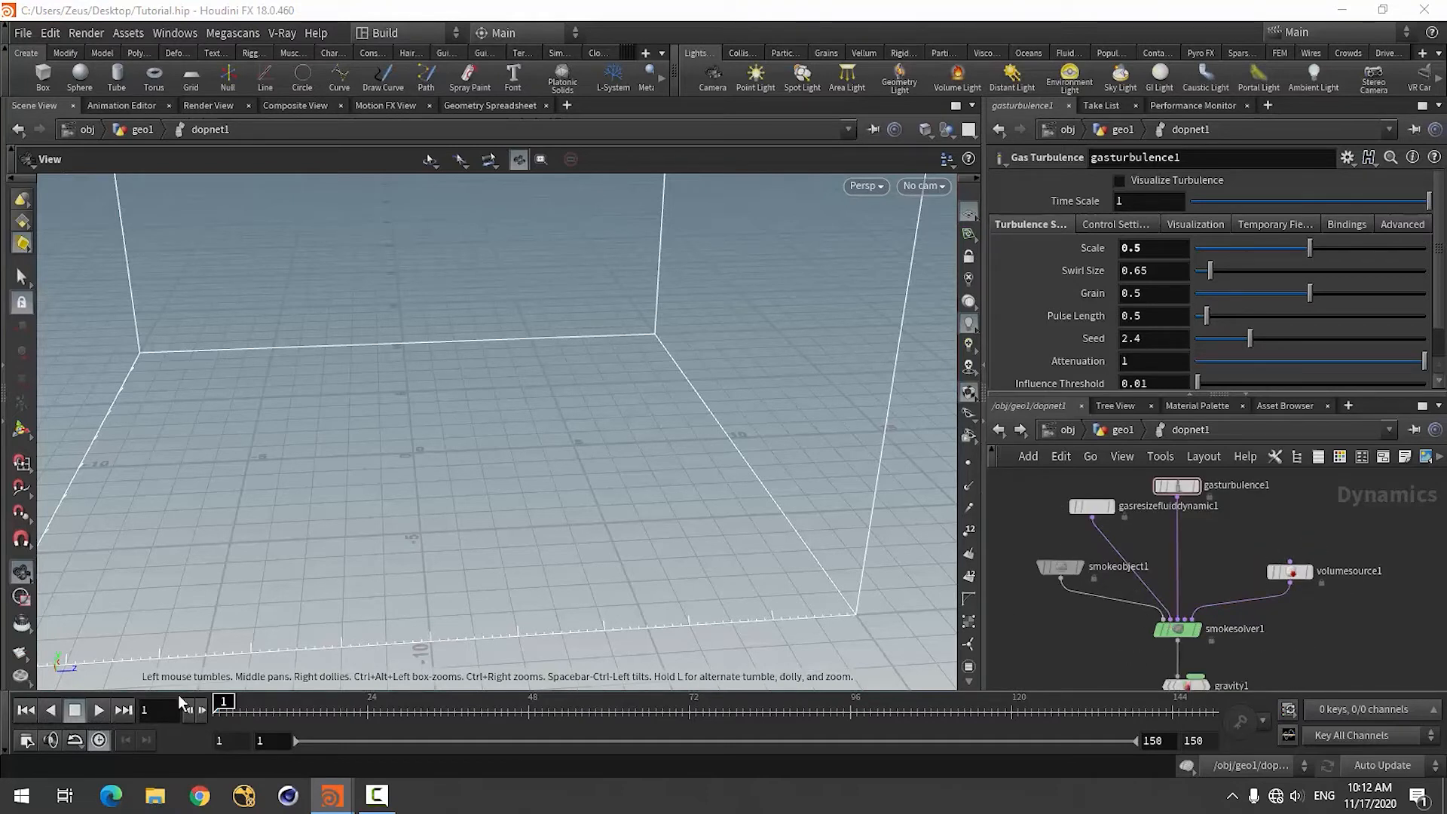
{"action": "left_click", "coordinate": [97, 712]}
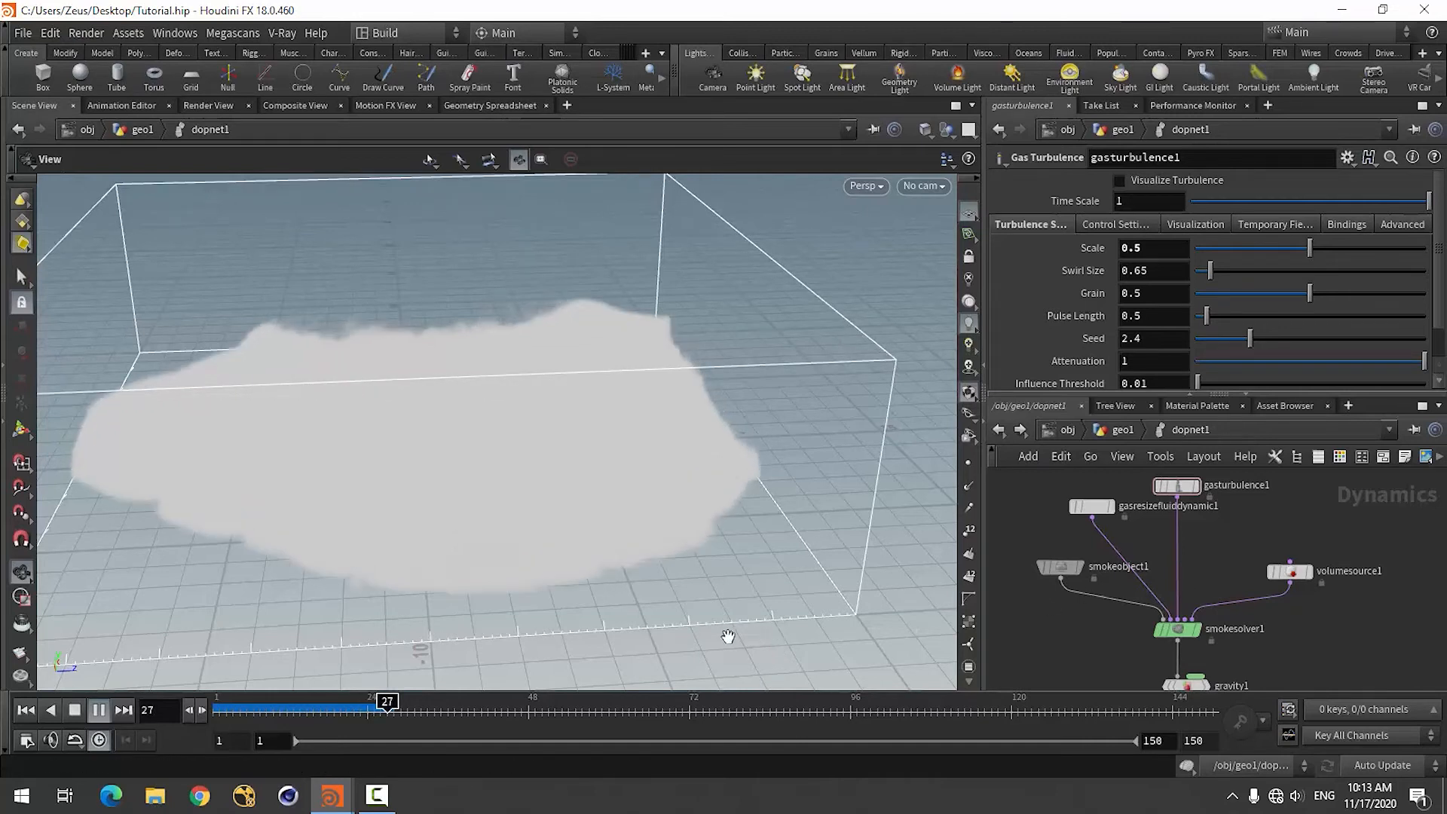
{"action": "left_click", "coordinate": [74, 710]}
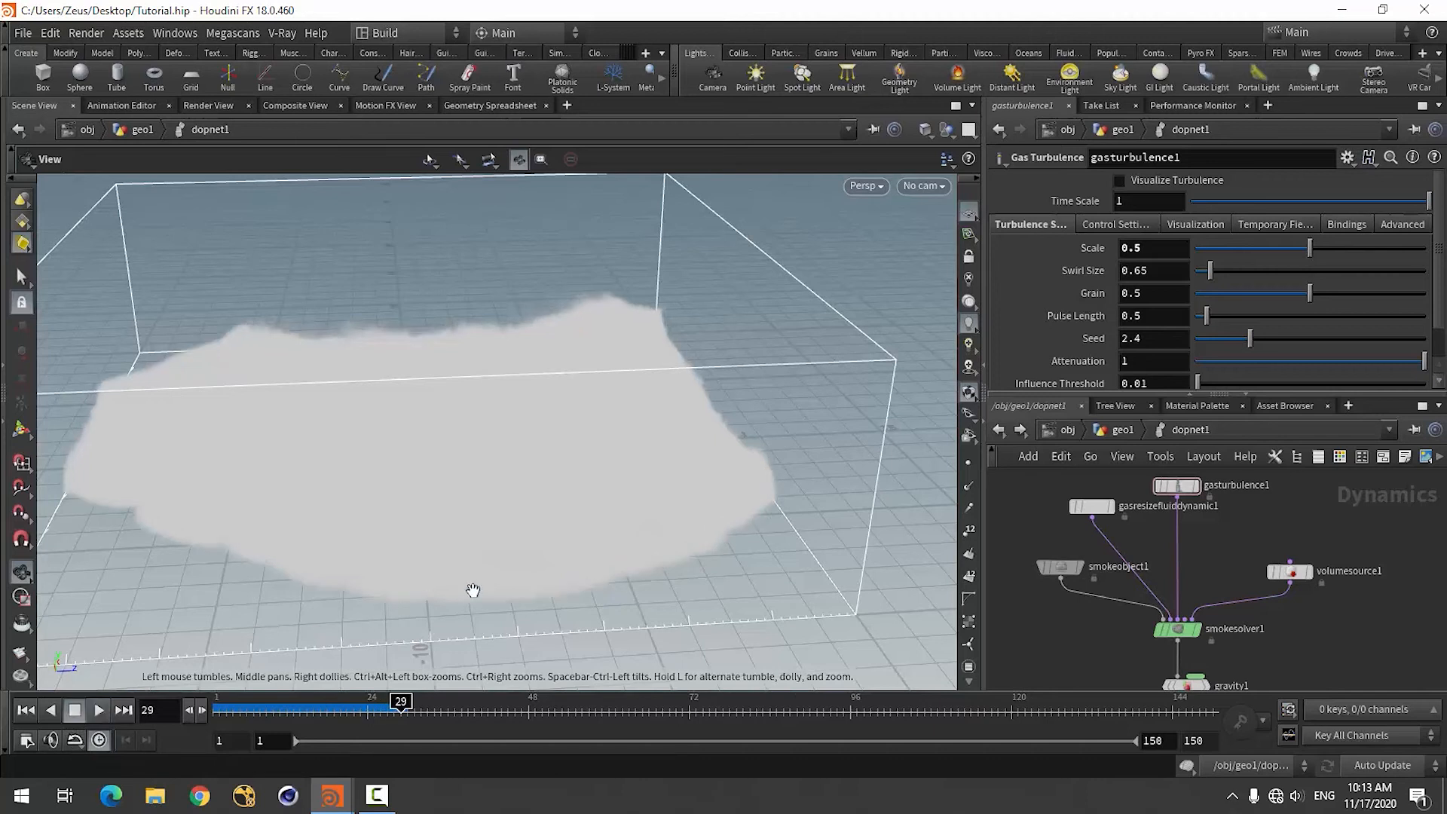
{"action": "left_click_drag", "start_coordinate": [694, 565], "coordinate": [772, 581]}
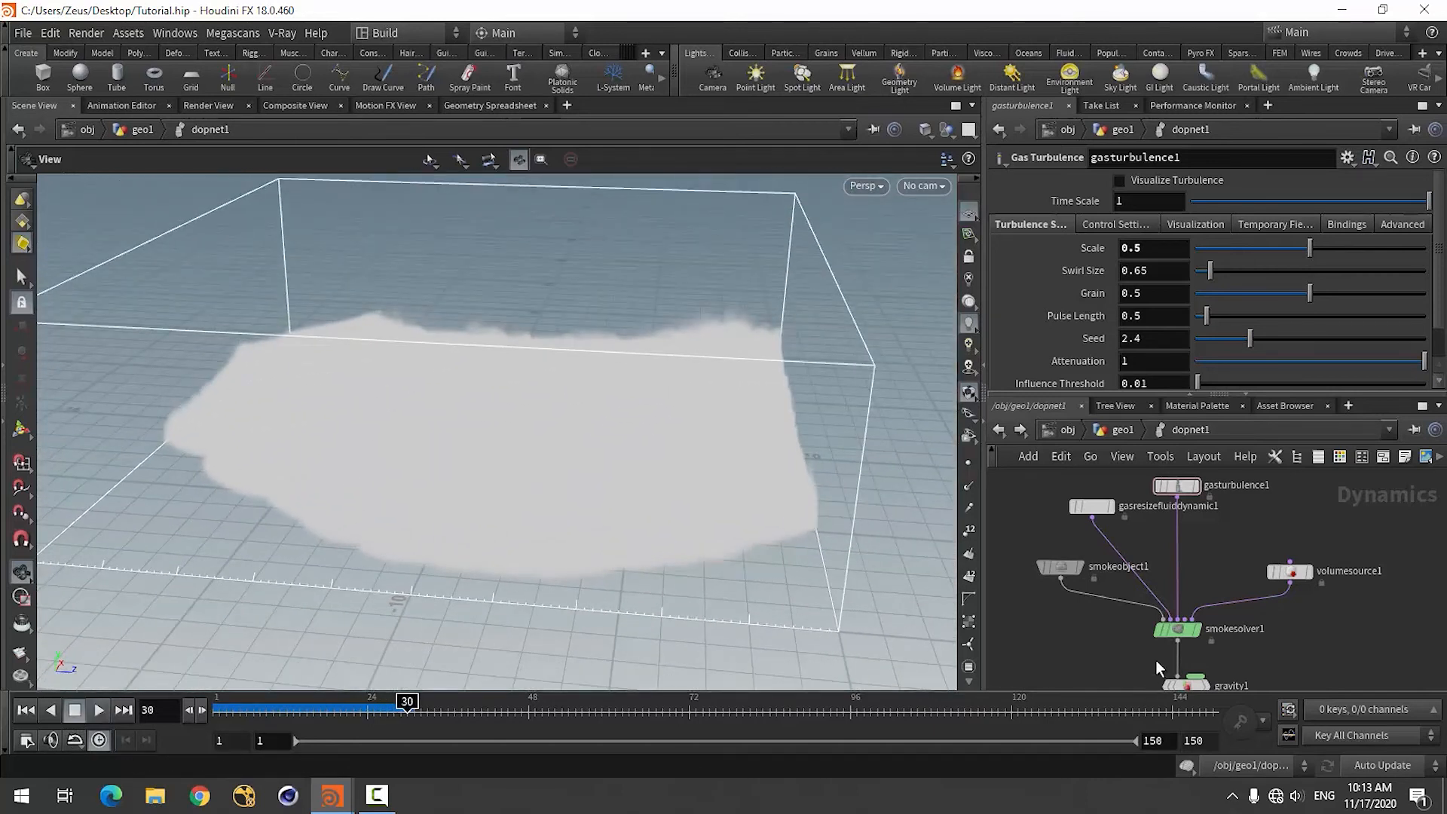
{"action": "scroll", "coordinate": [1114, 584], "scroll_direction": "down", "scroll_amount": 2}
{"action": "left_click_drag", "start_coordinate": [517, 559], "coordinate": [473, 507]}
Return to the object level, display the Crack object and examine the fractured ground from above.
{"action": "left_click", "coordinate": [1114, 429]}
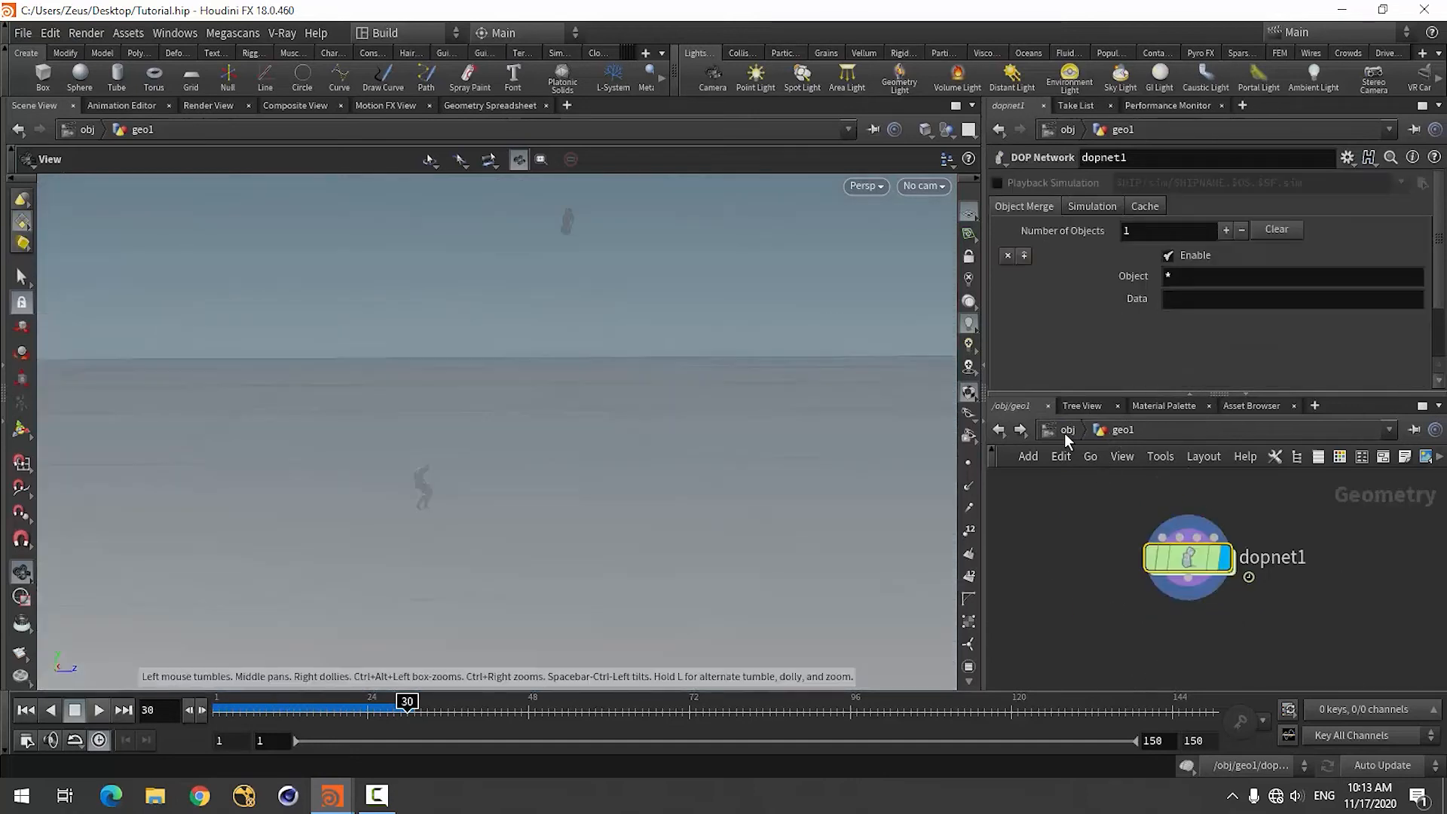
{"action": "left_click", "coordinate": [1064, 433]}
{"action": "left_click", "coordinate": [1064, 432]}
{"action": "left_click", "coordinate": [1281, 628]}
{"action": "scroll", "coordinate": [1160, 646], "scroll_direction": "down", "scroll_amount": 3}
{"action": "scroll", "coordinate": [1183, 495], "scroll_direction": "up", "scroll_amount": 4}
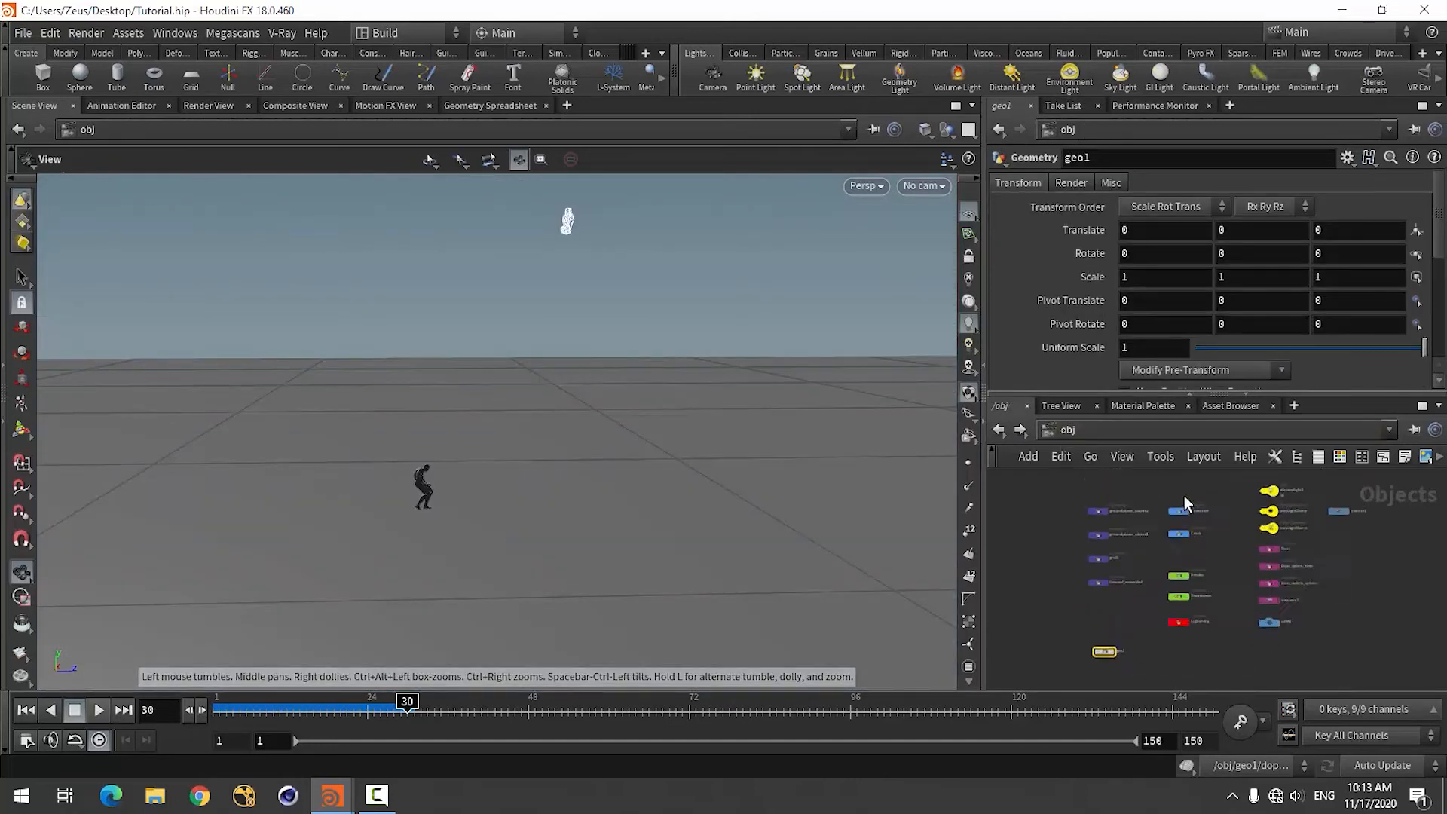
{"action": "left_click", "coordinate": [1189, 567]}
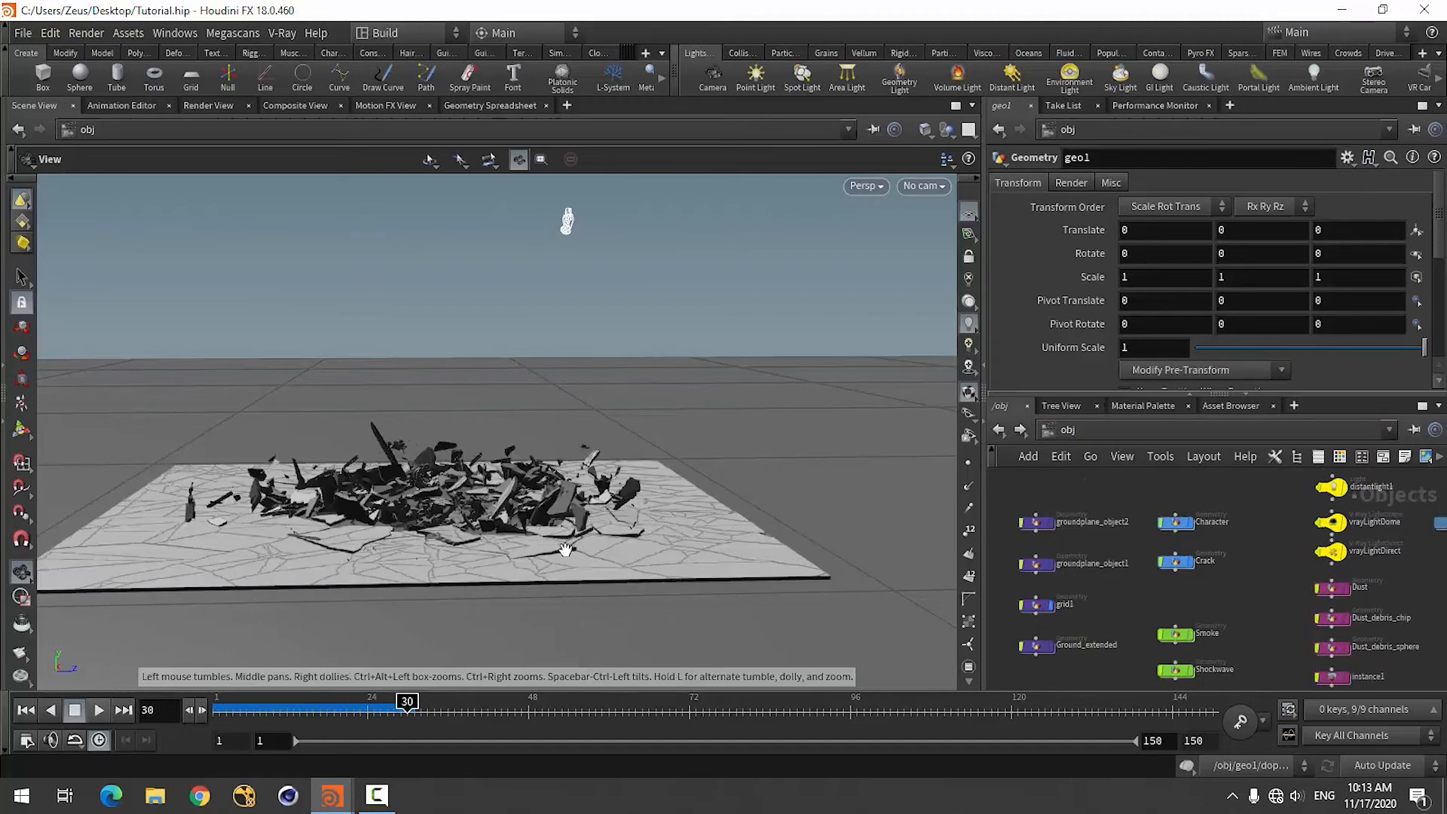
{"action": "left_click_drag", "start_coordinate": [647, 524], "coordinate": [623, 608]}
{"action": "scroll", "coordinate": [1178, 667], "scroll_direction": "down", "scroll_amount": 3}
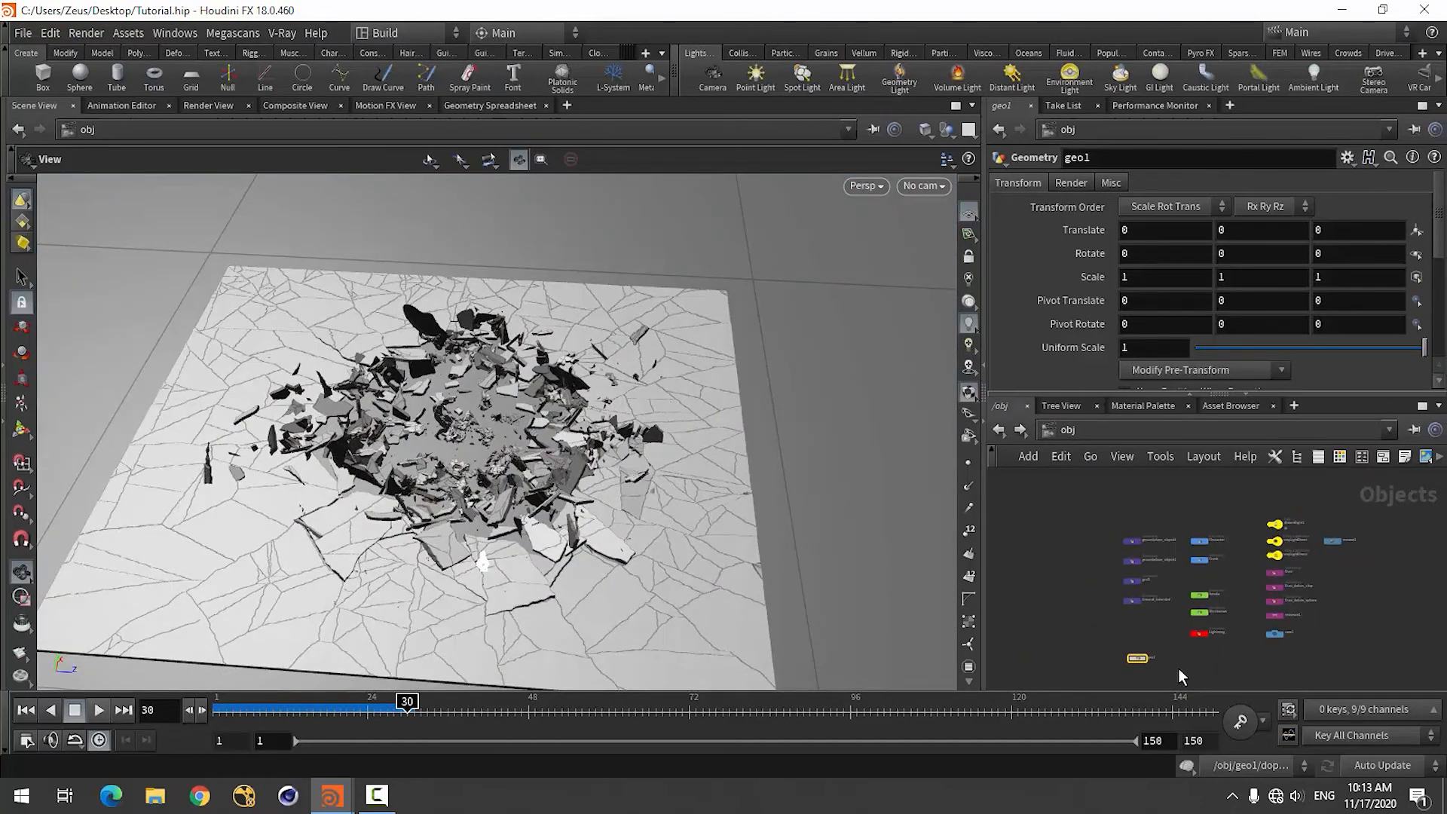
Inside geo1, add a Volume Visualization node below dopnet1, connect it to the DOP network's output and display it.
{"action": "scroll", "coordinate": [1142, 663], "scroll_direction": "up", "scroll_amount": 4}
{"action": "double_click", "coordinate": [1123, 607]}
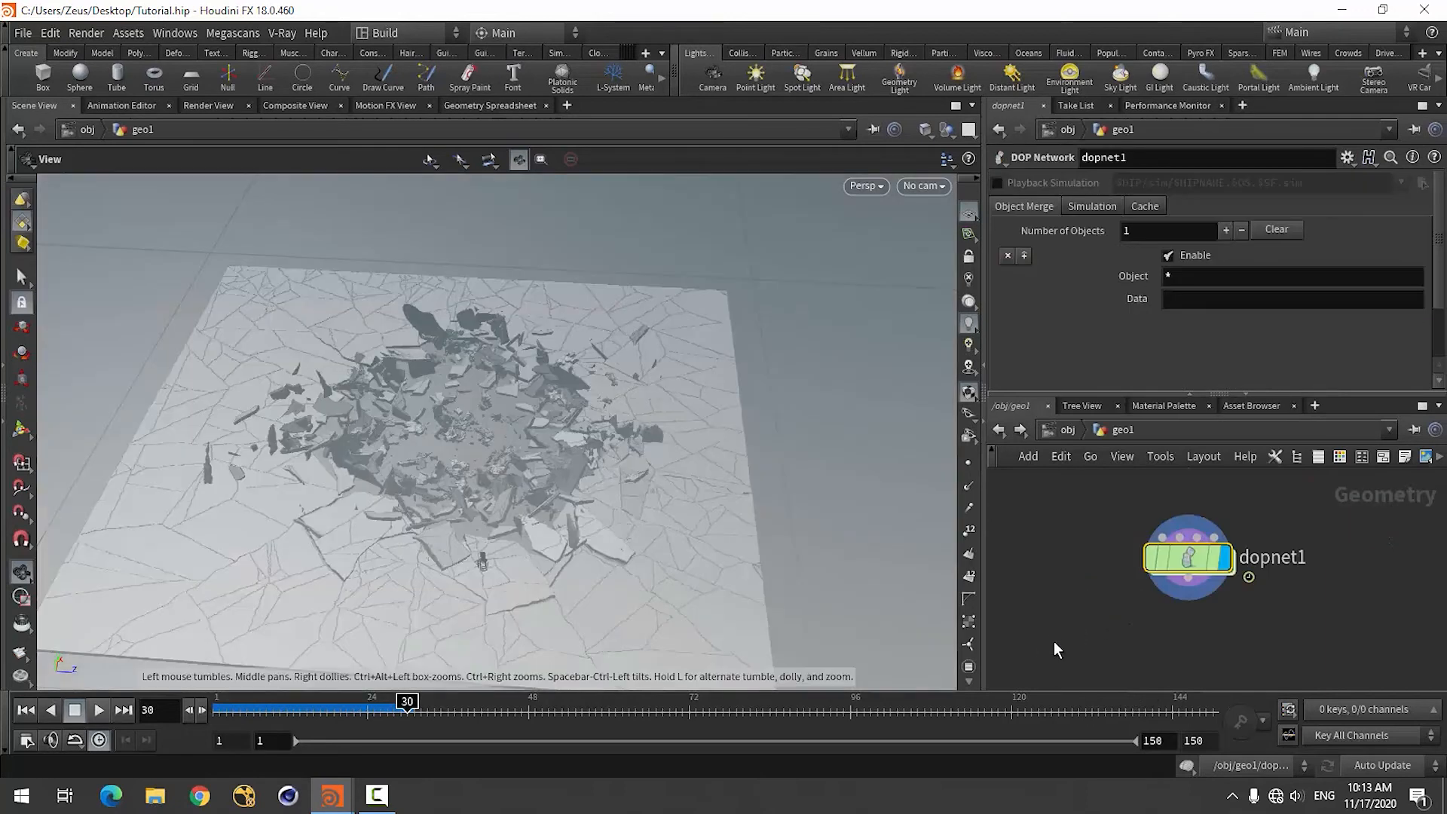
{"action": "left_click_drag", "start_coordinate": [631, 507], "coordinate": [607, 453]}
{"action": "scroll", "coordinate": [1103, 540], "scroll_direction": "down", "scroll_amount": 3}
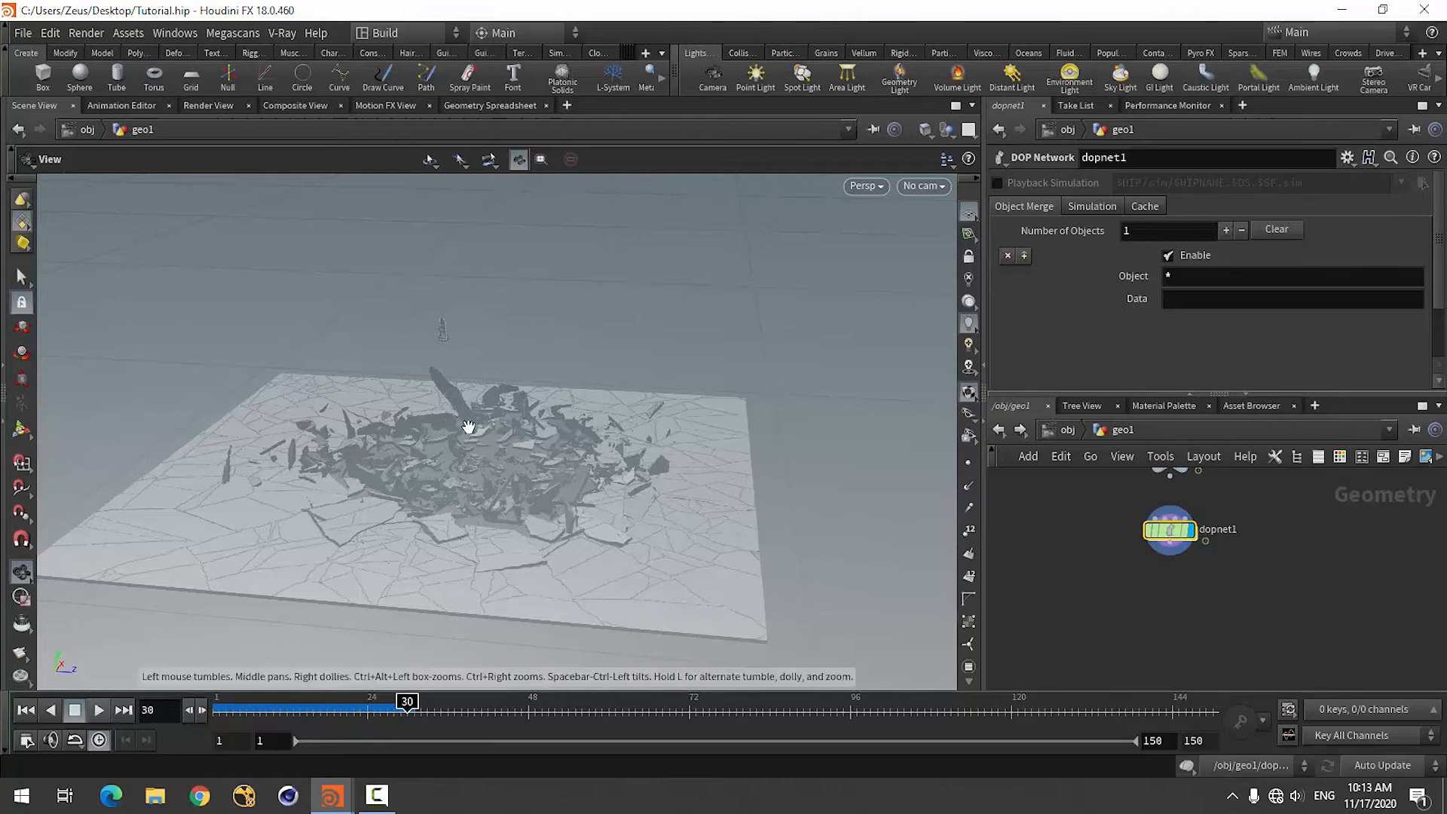
{"action": "key", "text": "Tab"}
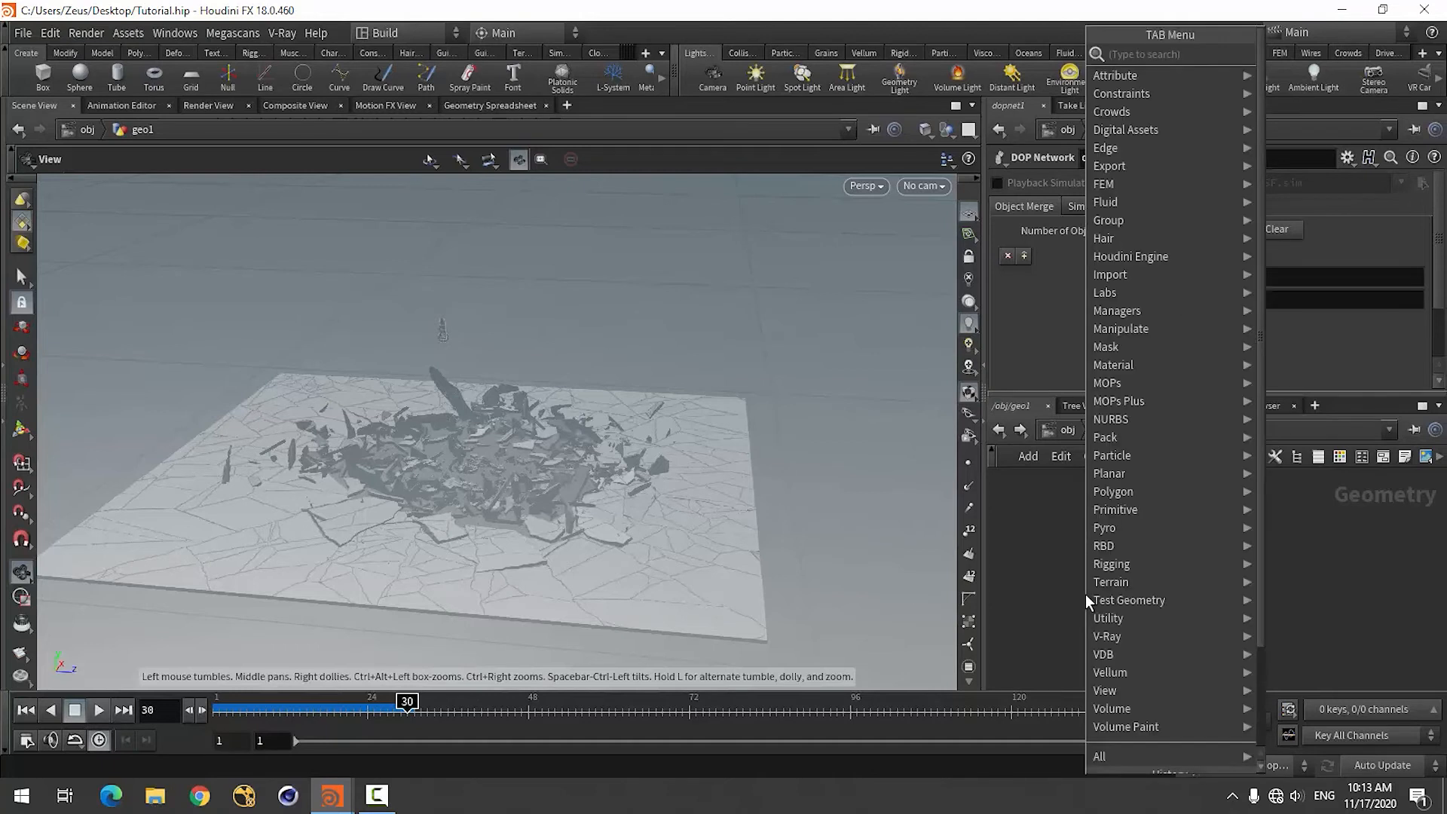
{"action": "type", "text": "volume"}
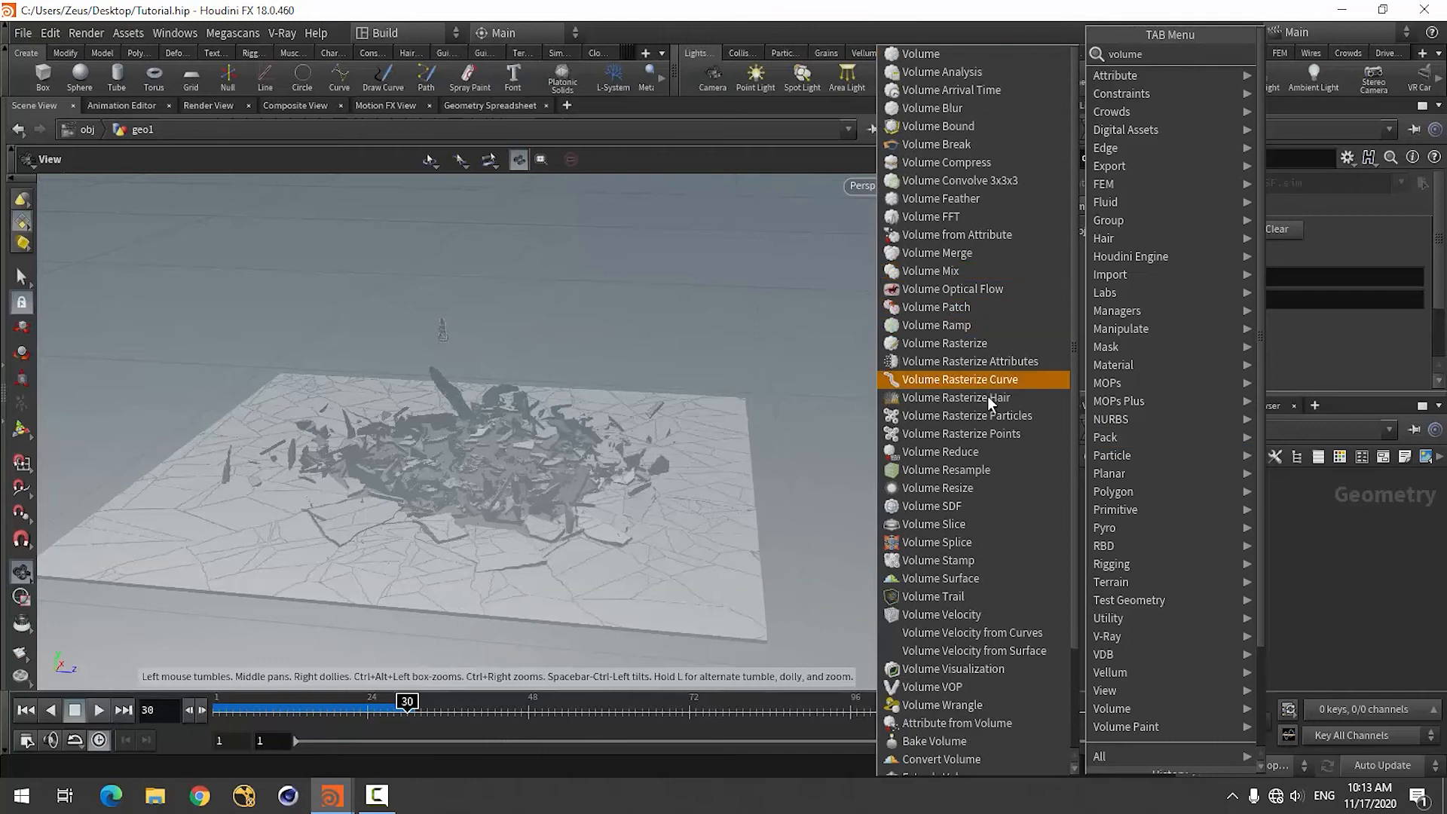
{"action": "left_click", "coordinate": [968, 673]}
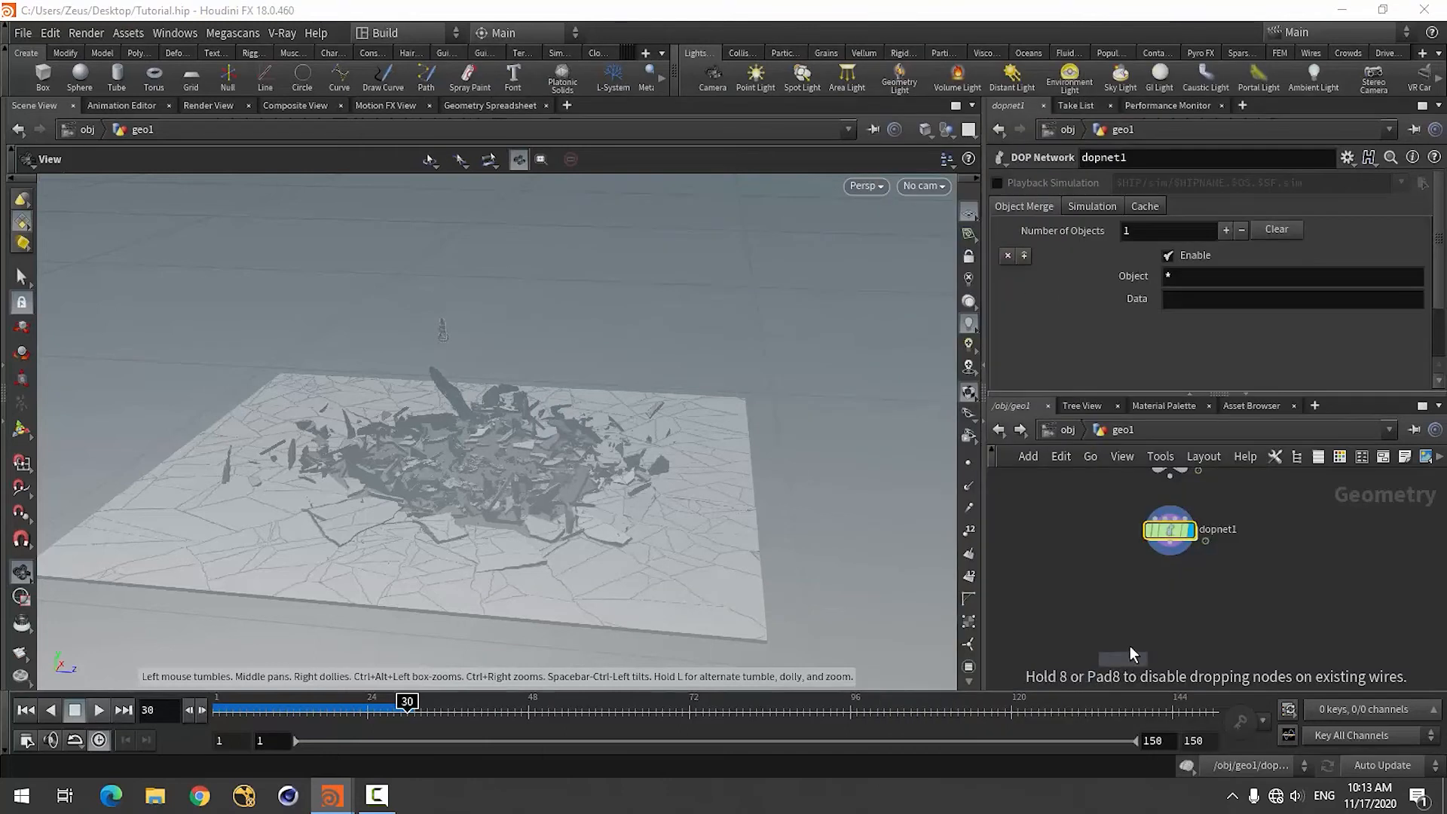
{"action": "left_click", "coordinate": [1134, 605]}
{"action": "left_click", "coordinate": [1170, 554]}
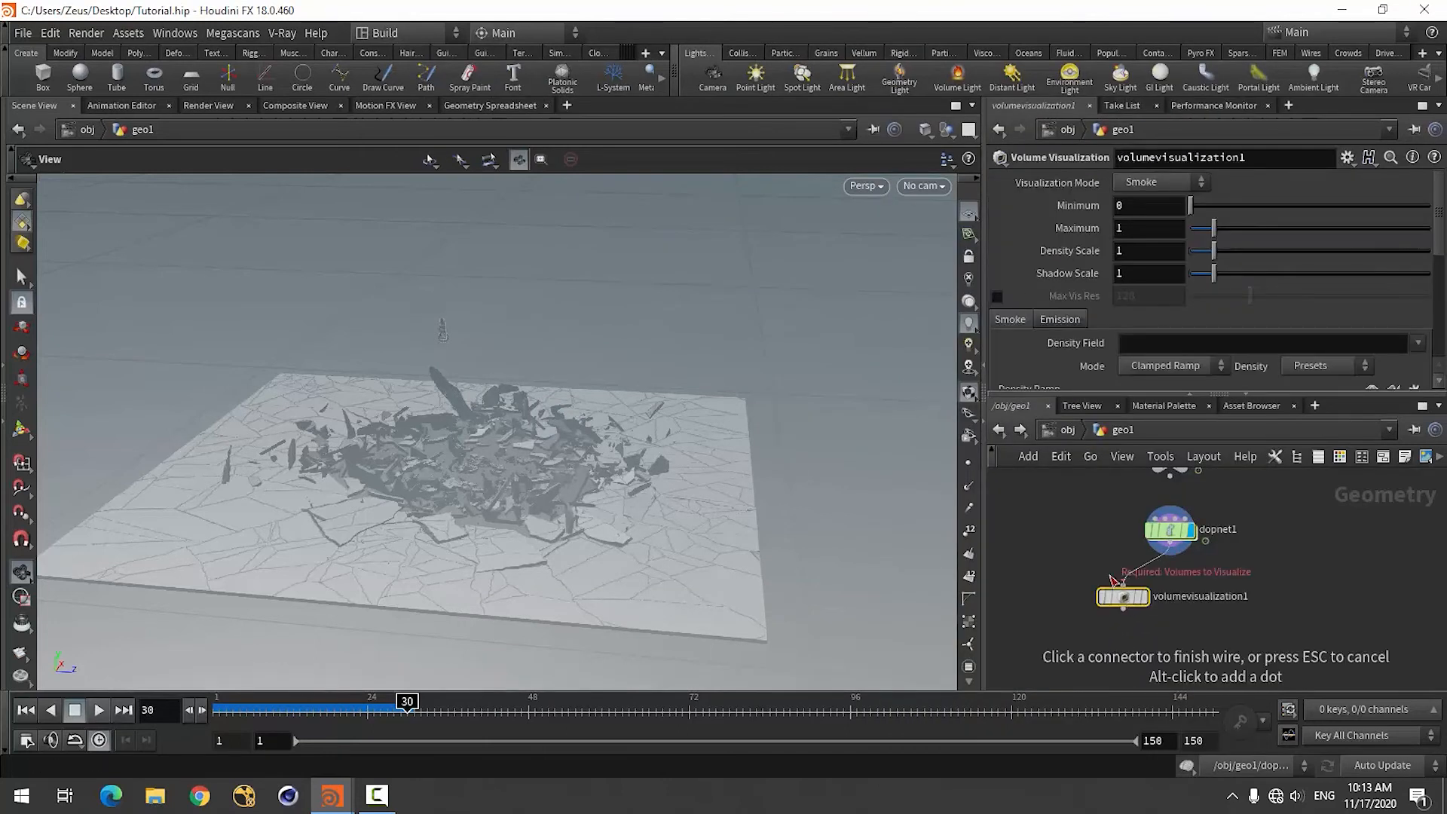
{"action": "left_click", "coordinate": [1127, 609]}
{"action": "left_click_drag", "start_coordinate": [1128, 612], "coordinate": [1084, 671]}
{"action": "key", "text": "Tab"}
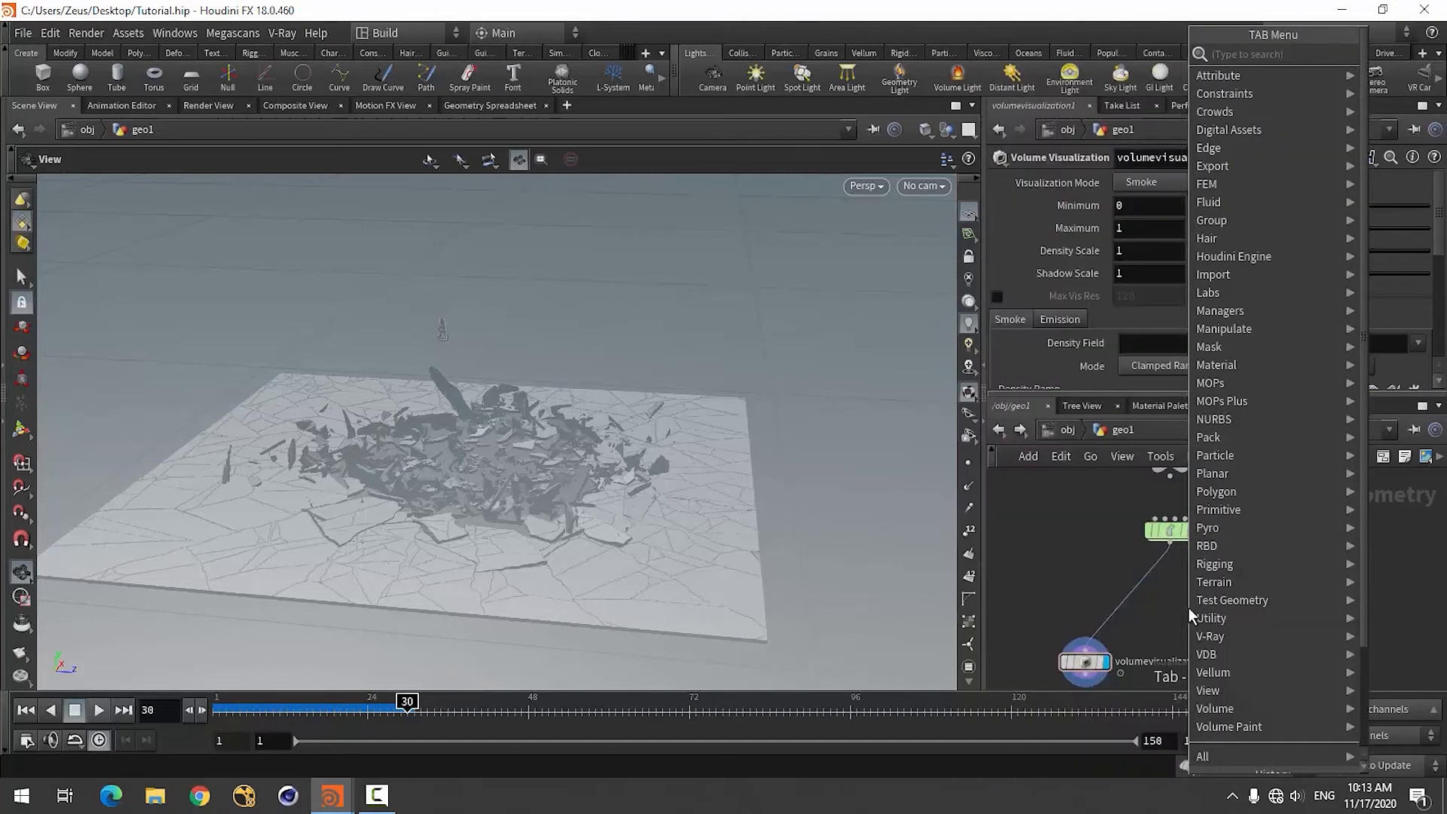
{"action": "type", "text": "dop"}
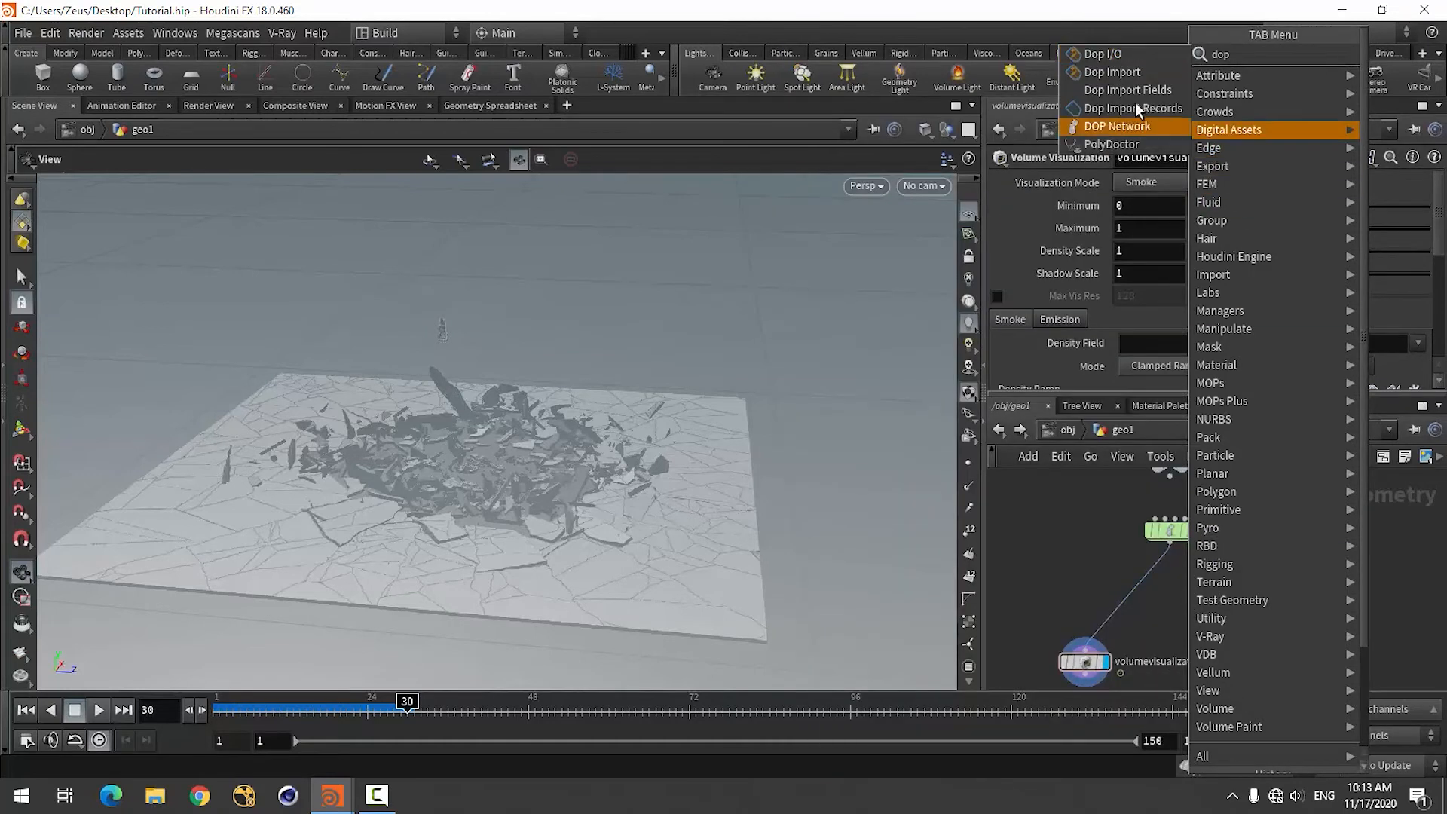
{"action": "left_click", "coordinate": [1105, 76]}
{"action": "left_click", "coordinate": [1121, 614]}
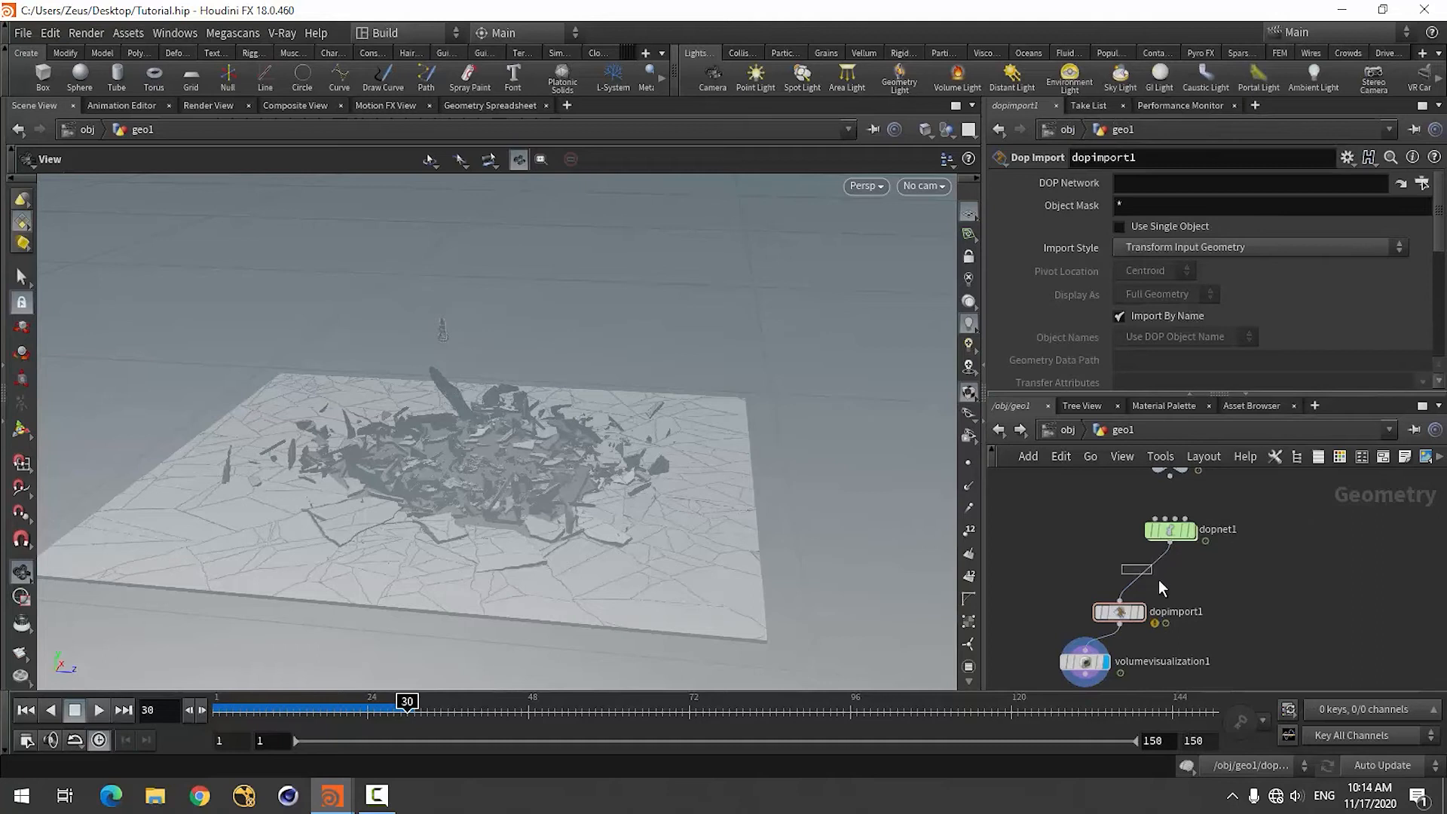
{"action": "left_click_drag", "start_coordinate": [1159, 580], "coordinate": [1164, 585]}
{"action": "key", "text": "Delete"}
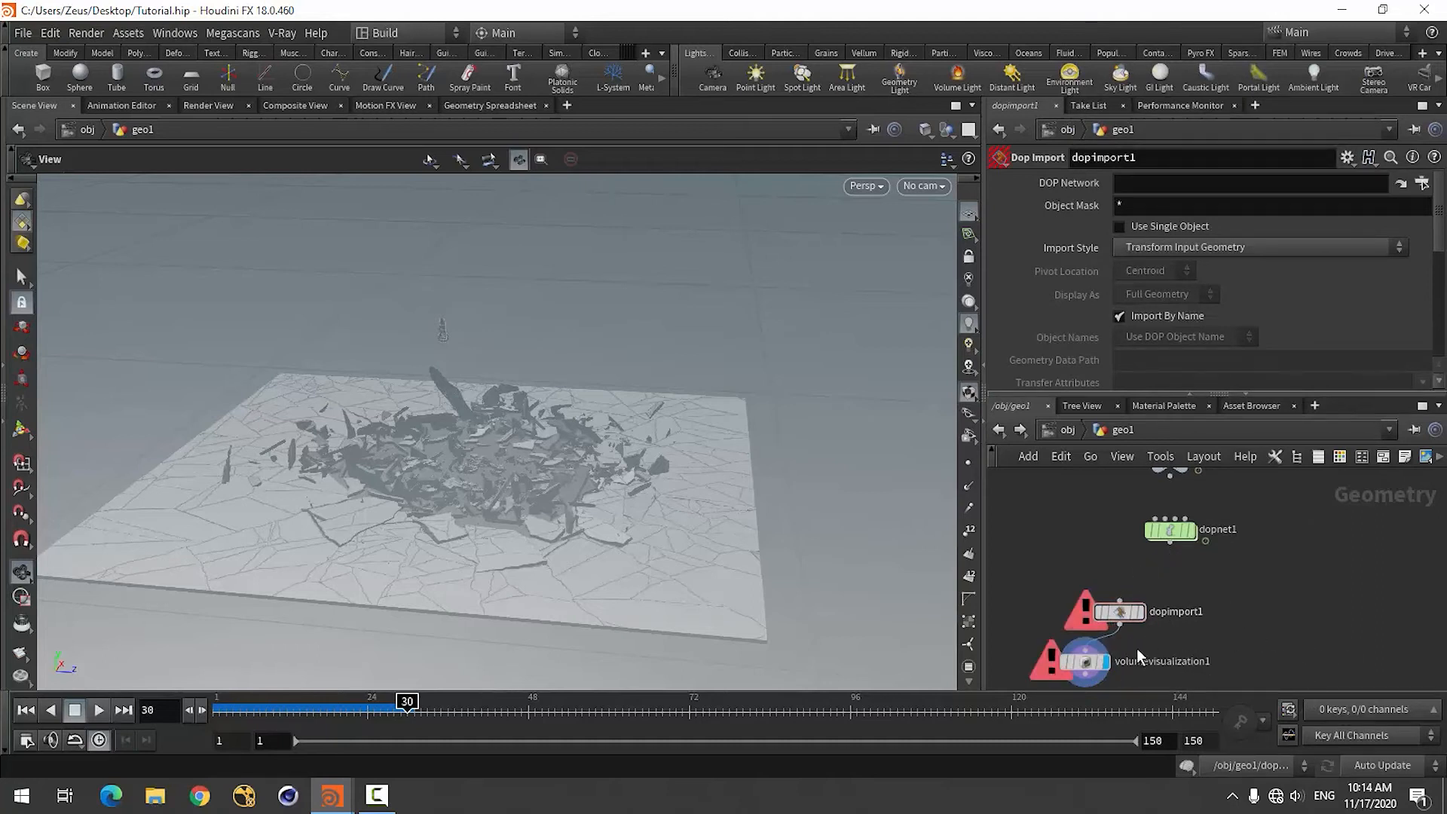
{"action": "left_click", "coordinate": [1121, 610]}
{"action": "key", "text": "Delete"}
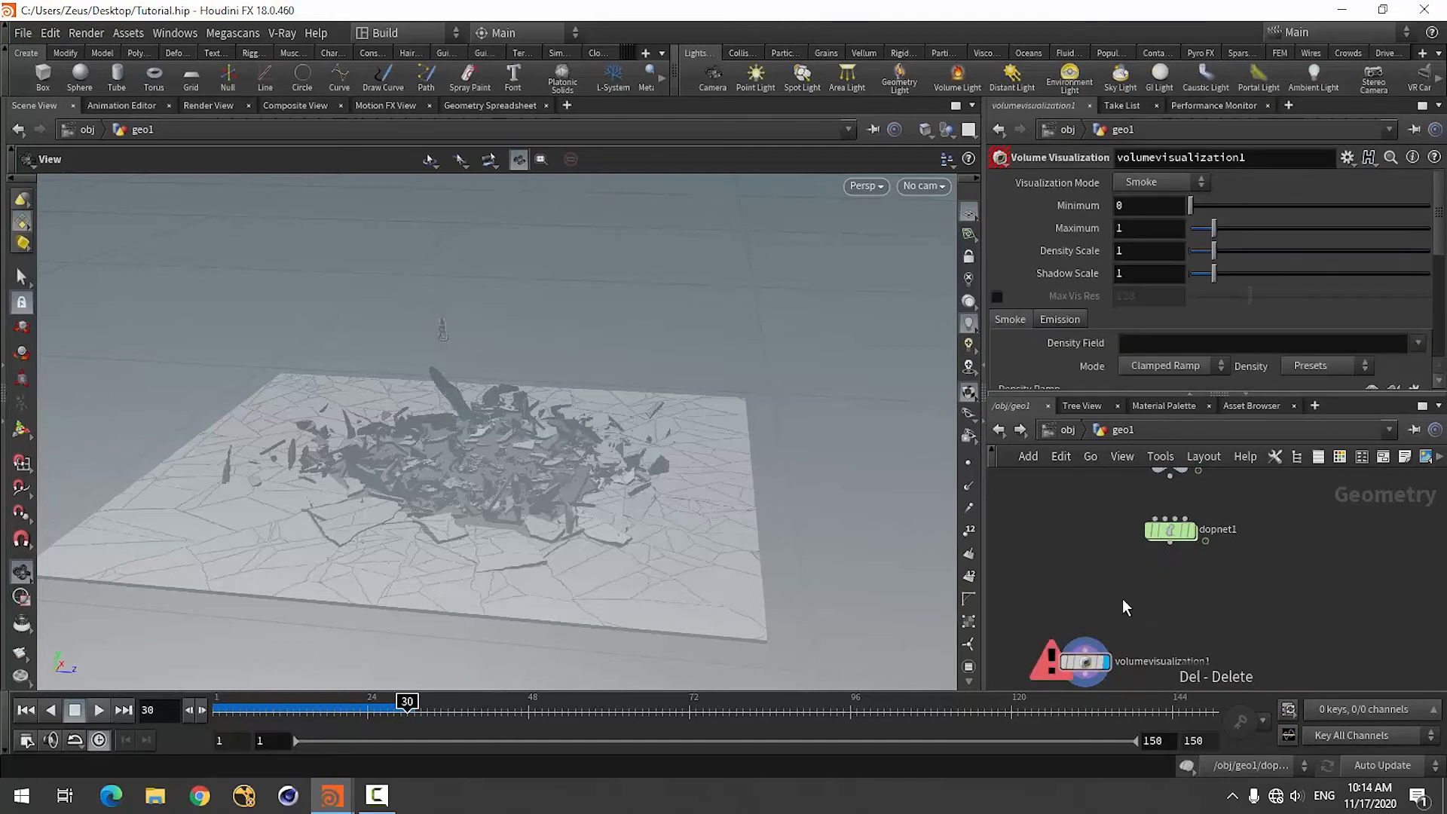
Add a Dop I/O node between dopnet1 and the volume visualization node.
{"action": "key", "text": "Tab"}
{"action": "type", "text": "dop"}
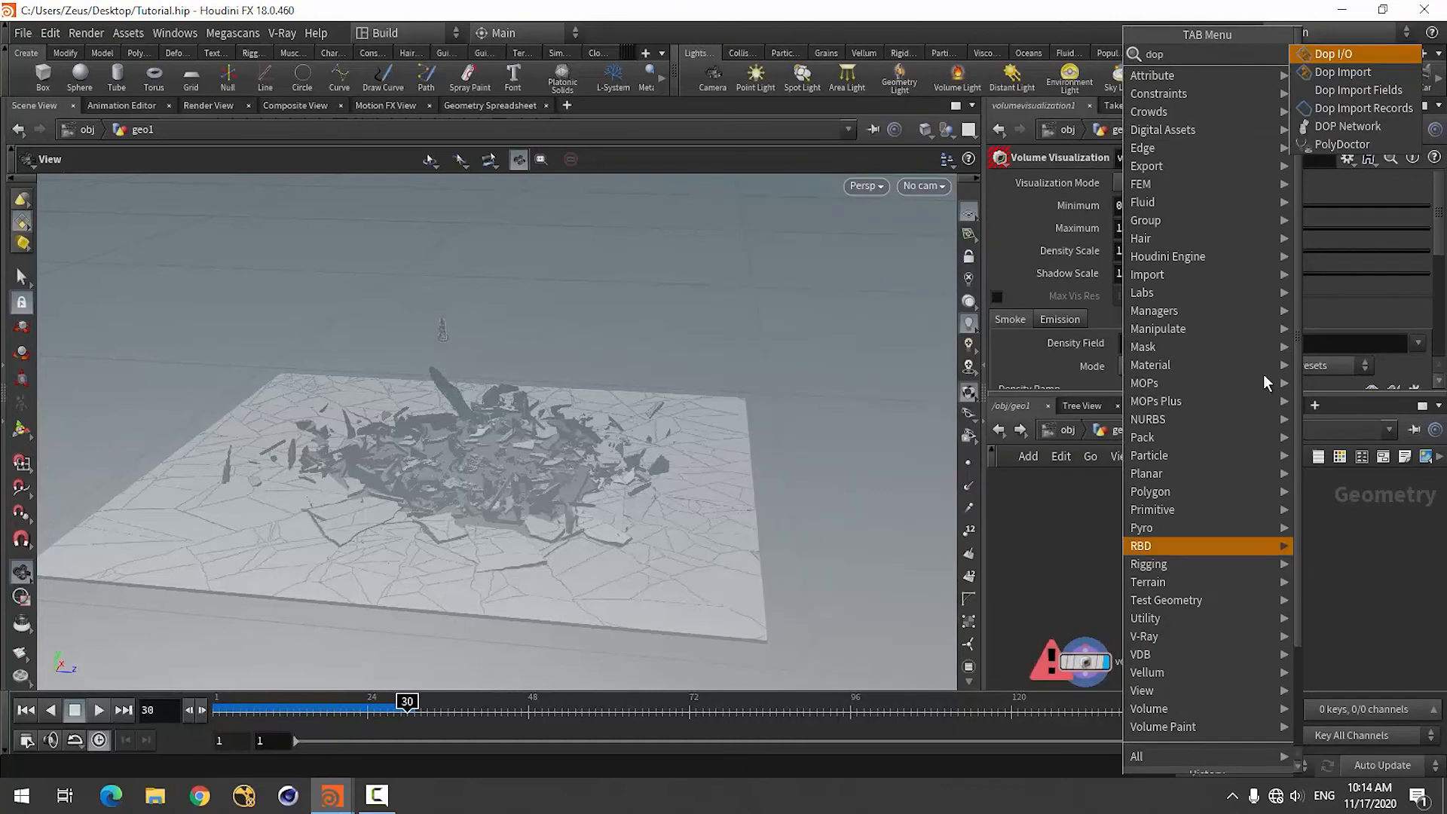
{"action": "left_click", "coordinate": [1336, 56]}
{"action": "left_click", "coordinate": [1117, 600]}
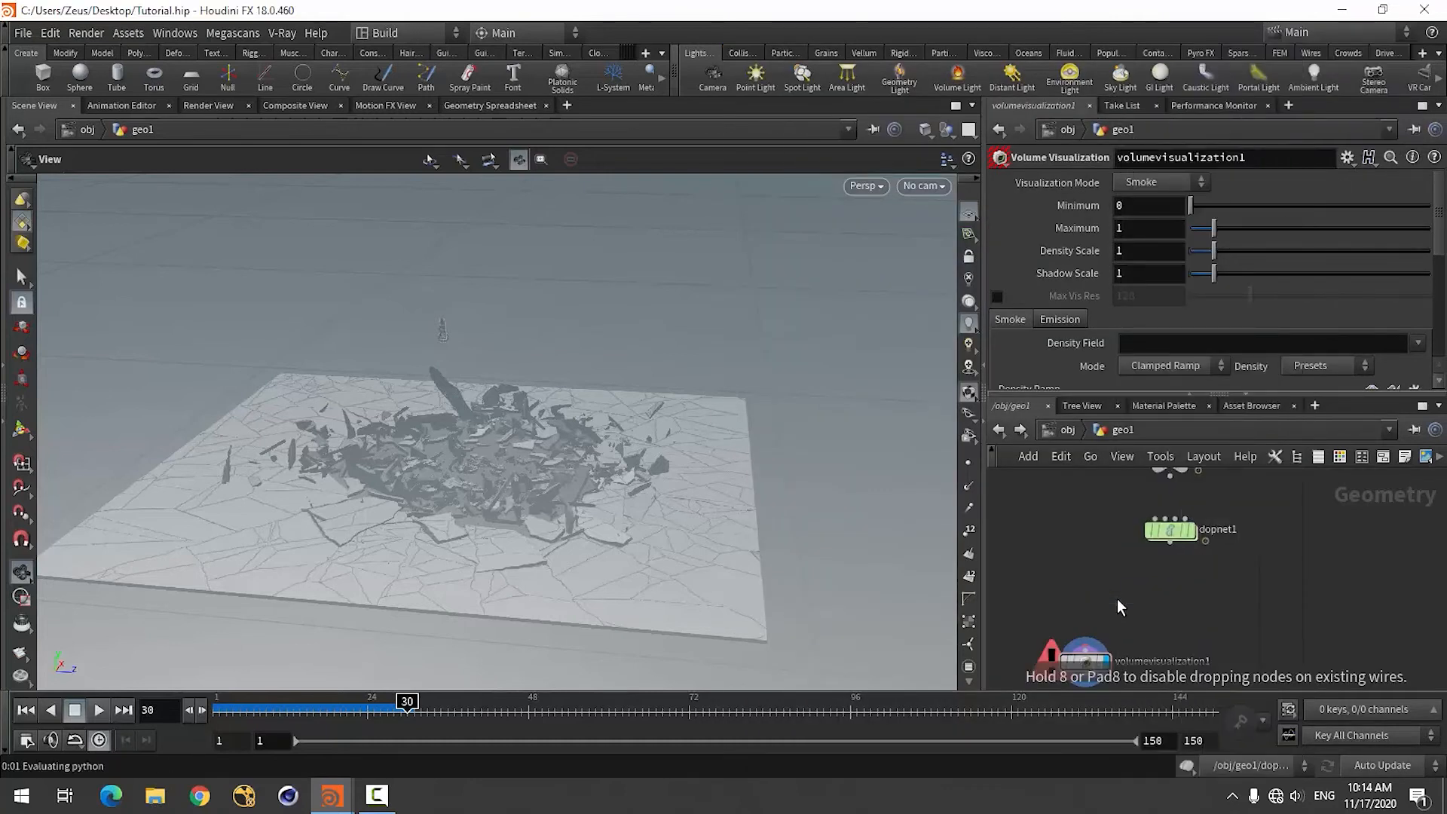
{"action": "scroll", "coordinate": [1018, 328], "scroll_direction": "down", "scroll_amount": 3}
{"action": "scroll", "coordinate": [1019, 320], "scroll_direction": "up", "scroll_amount": 4}
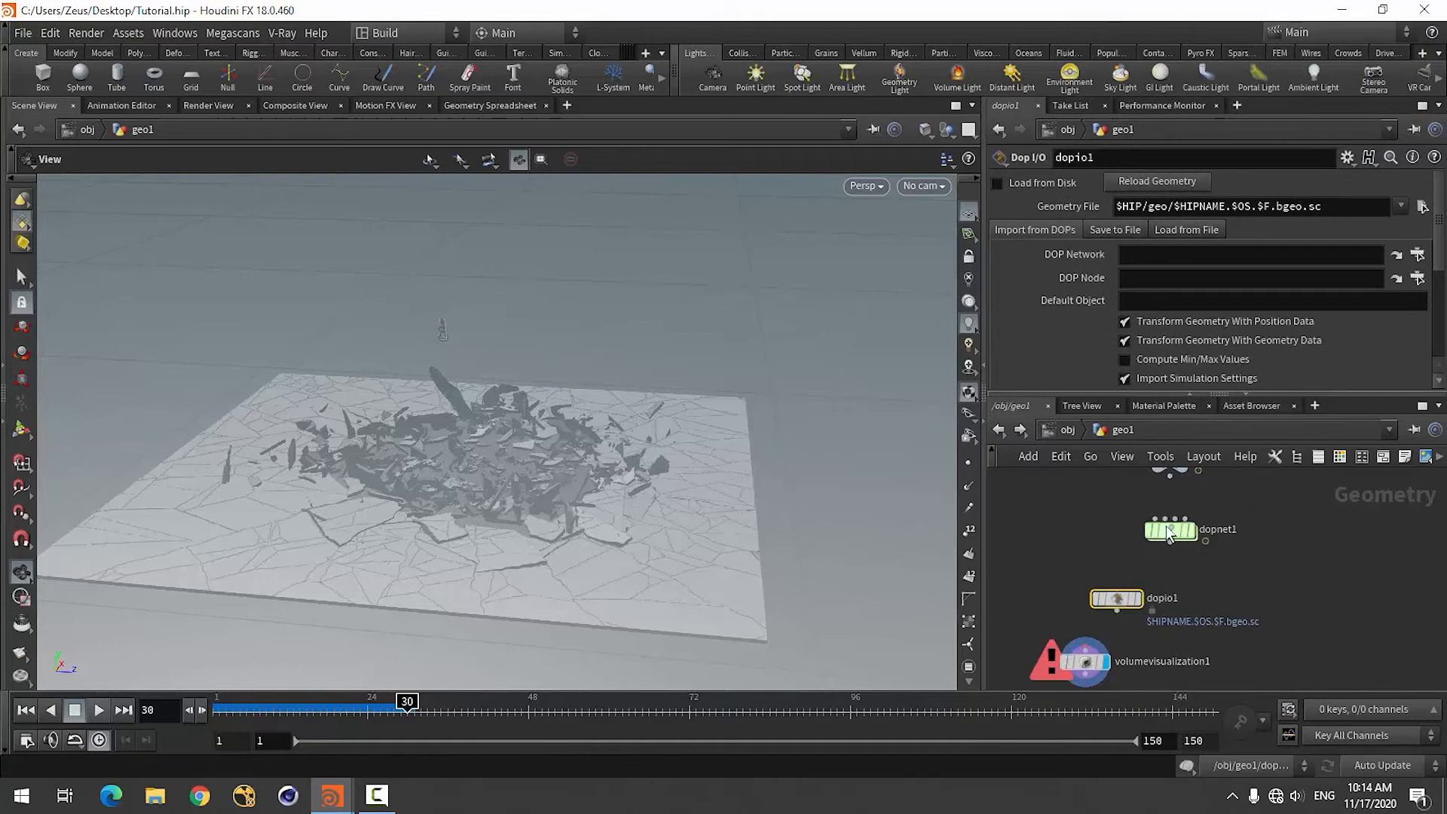
Set the Dop I/O node's DOP Network to dopnet1 and its DOP Node to smokeobject1.
{"action": "left_click_drag", "start_coordinate": [1173, 524], "coordinate": [1169, 248]}
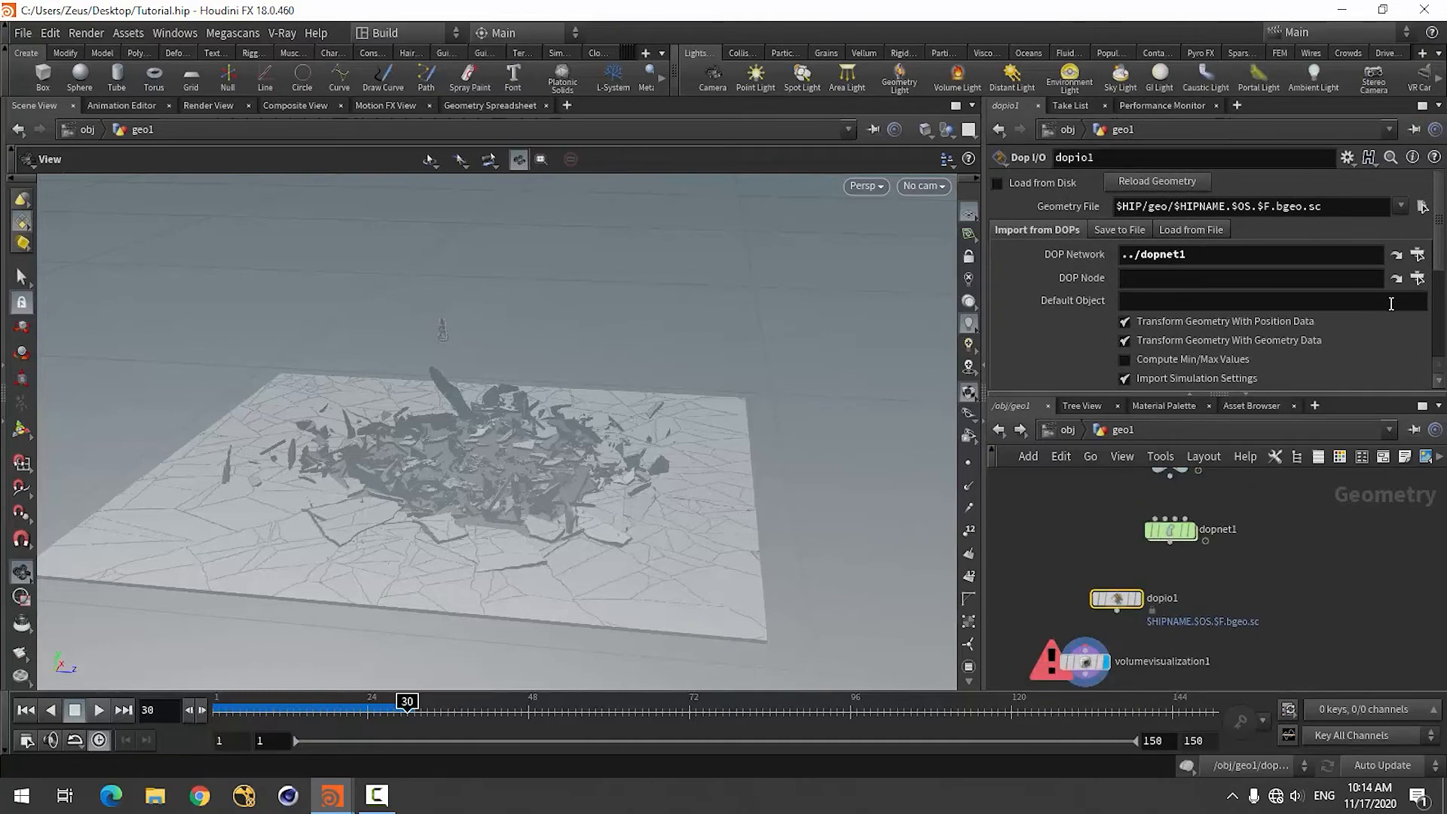
{"action": "left_click", "coordinate": [1416, 278]}
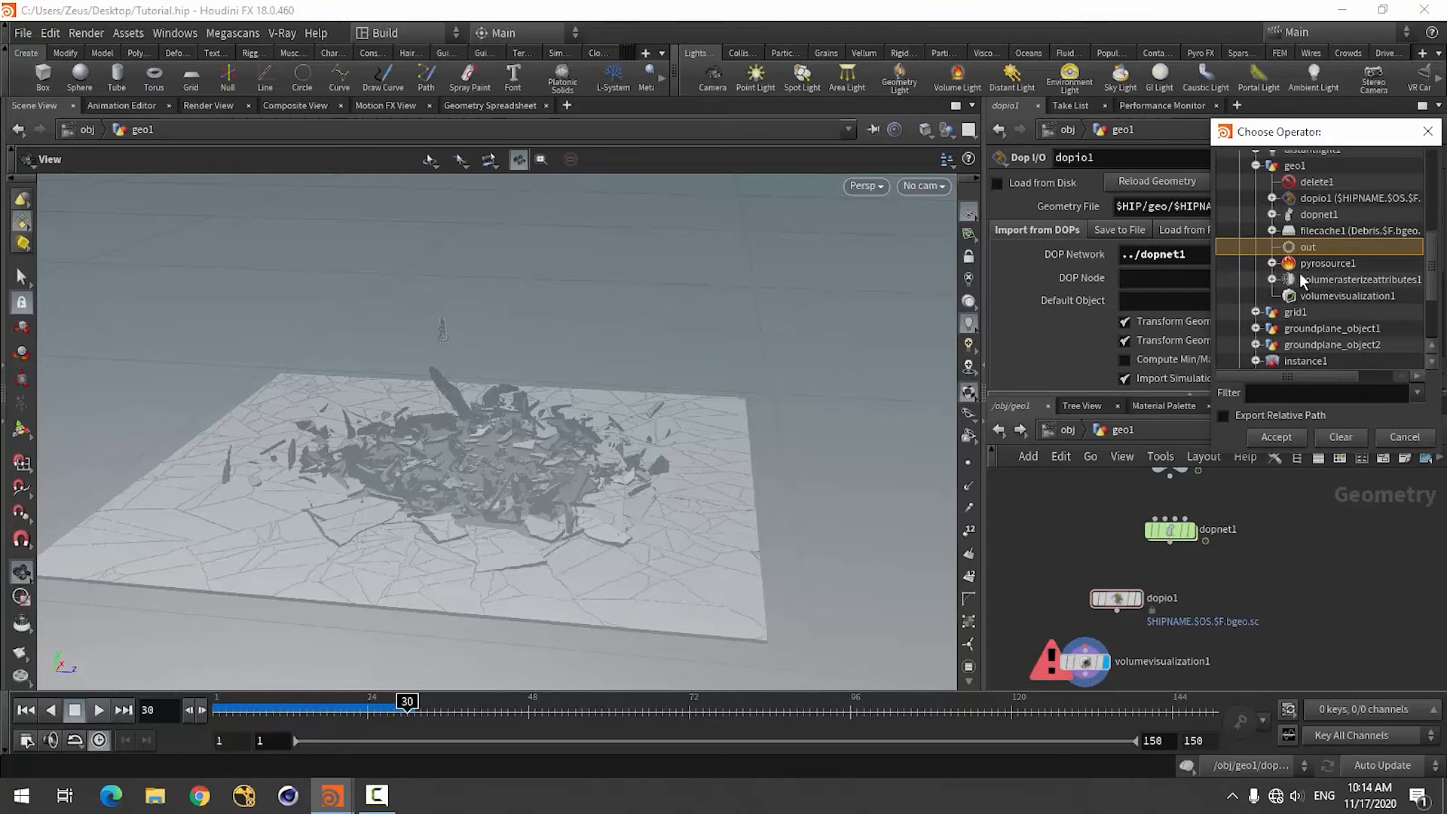
{"action": "left_click", "coordinate": [1273, 214]}
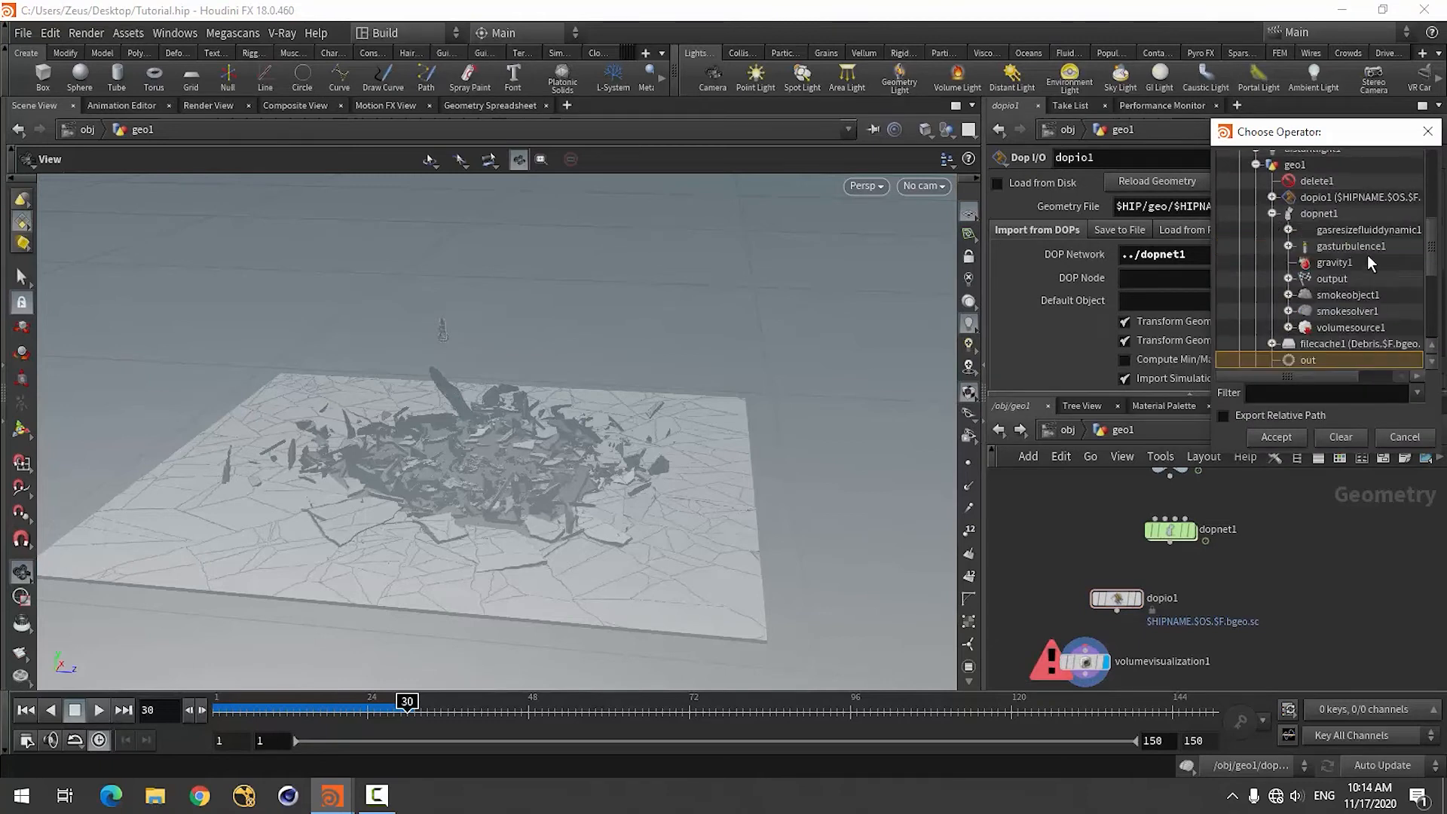
{"action": "left_click", "coordinate": [1347, 295]}
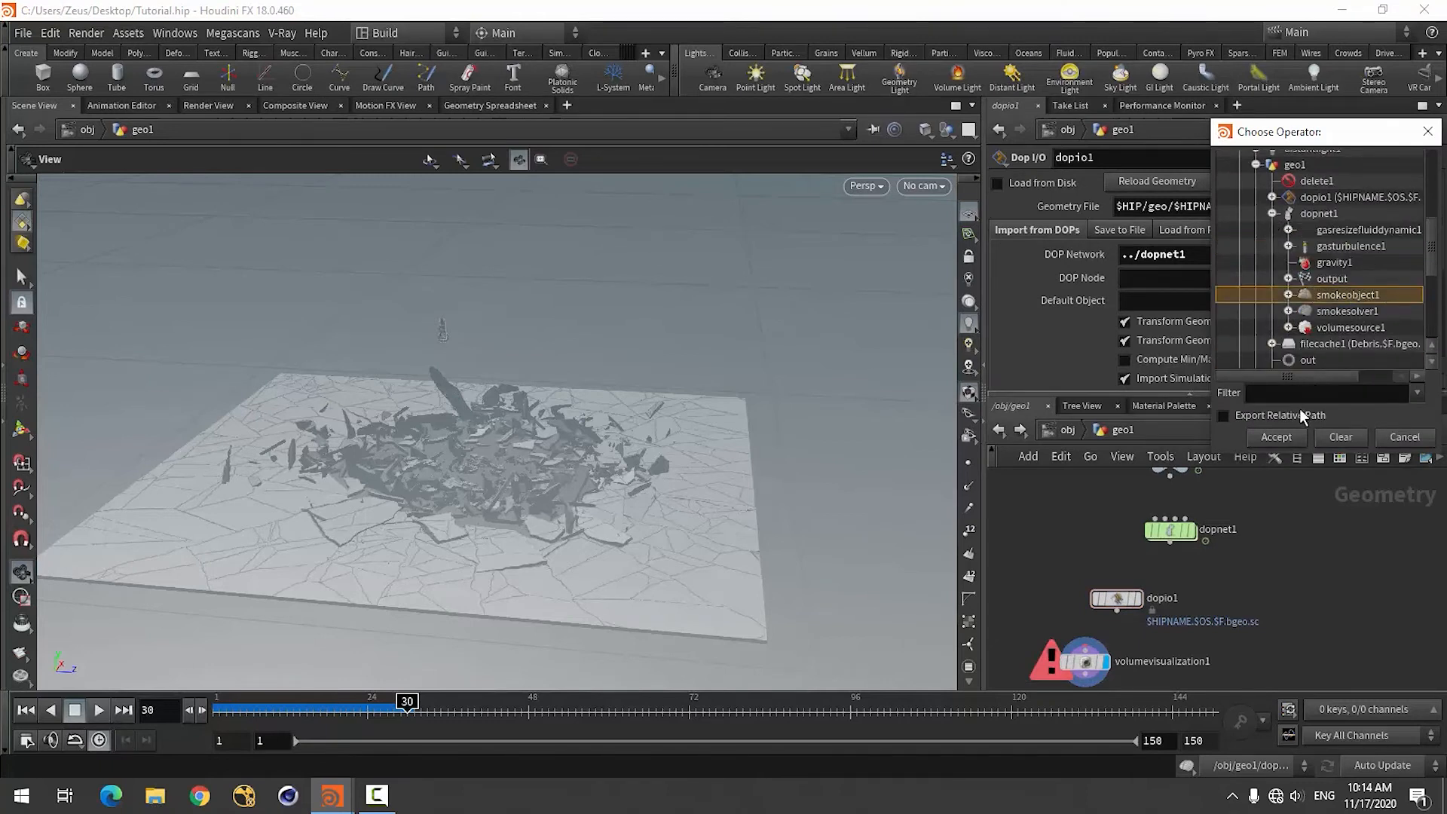
{"action": "left_click", "coordinate": [1274, 437]}
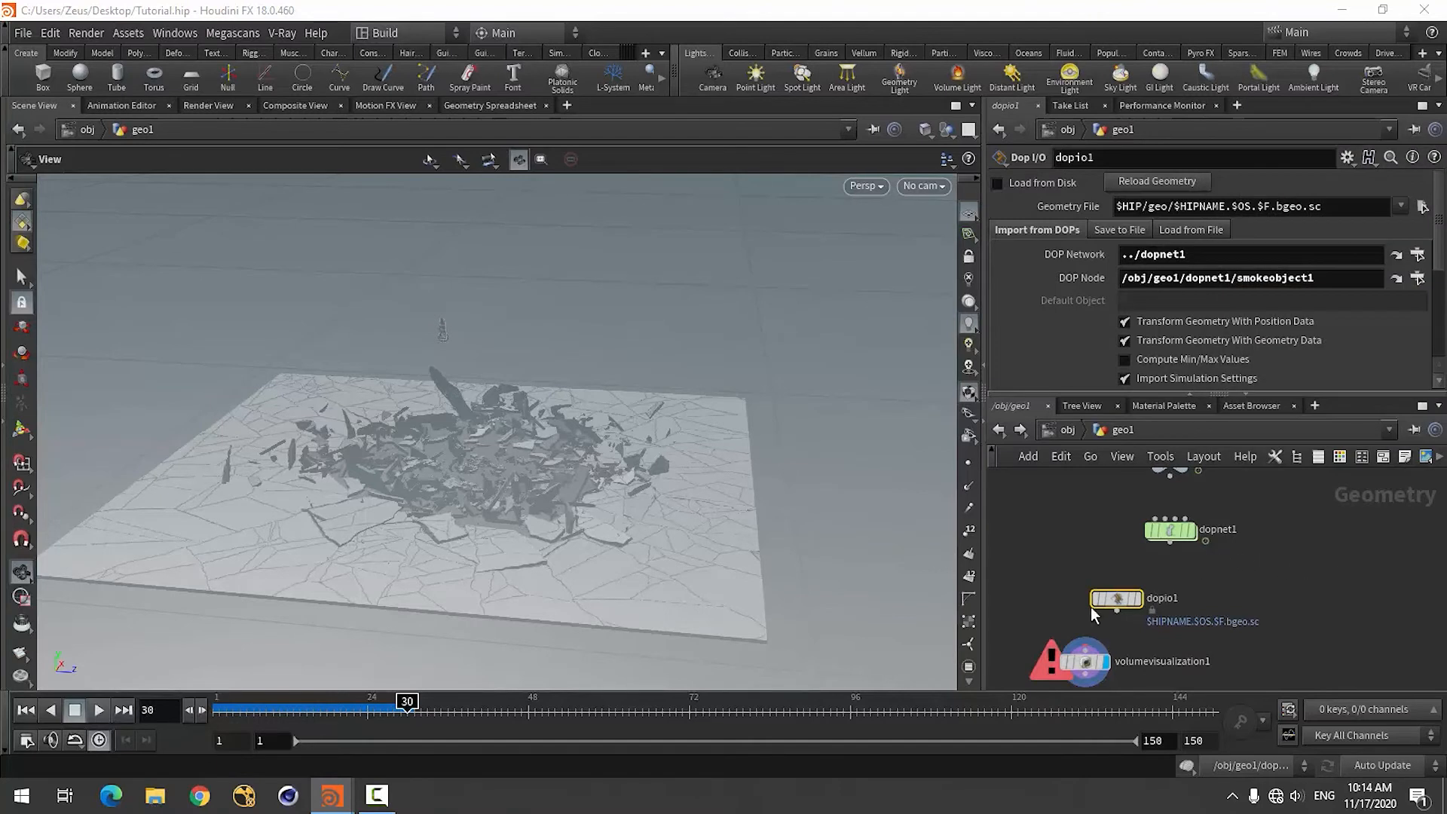
{"action": "scroll", "coordinate": [1040, 315], "scroll_direction": "down", "scroll_amount": 4}
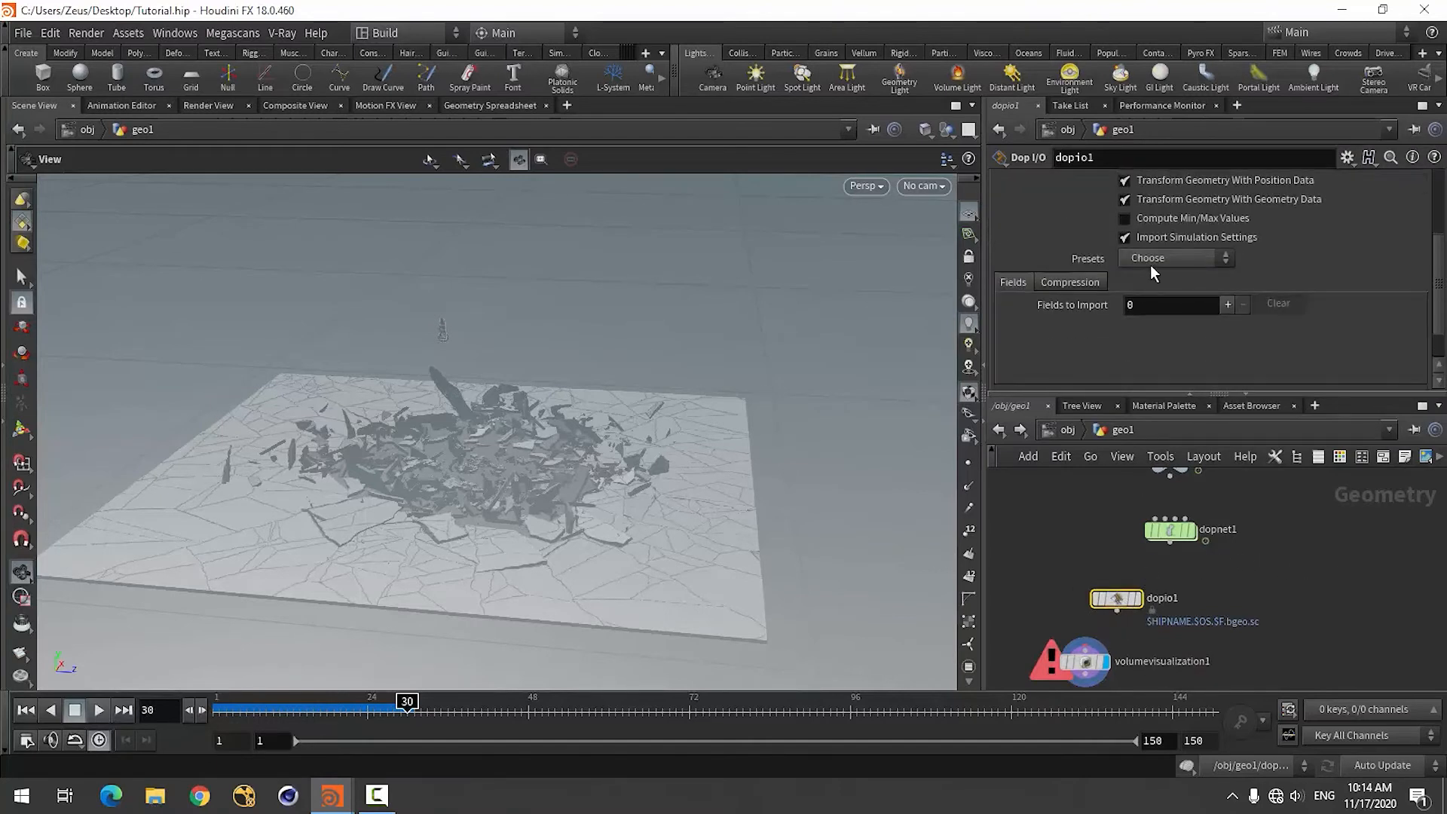
Load the Dop I/O preset that imports density, vel, rest, temperature and Cd, and disable importing of rest, temperature and Cd.
{"action": "left_click", "coordinate": [1165, 257]}
{"action": "left_click", "coordinate": [1204, 427]}
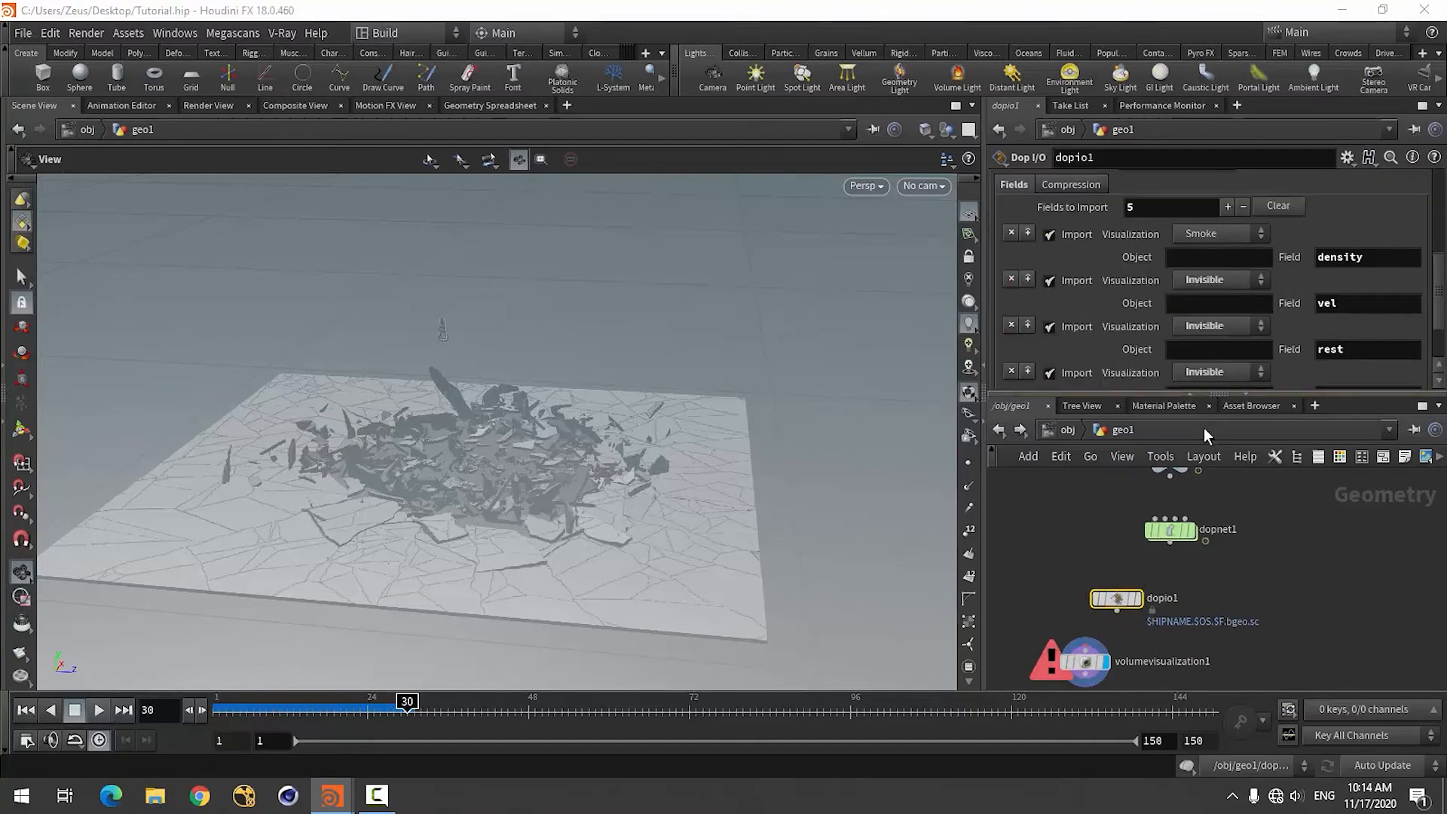
{"action": "left_click_drag", "start_coordinate": [1241, 394], "coordinate": [1239, 686]}
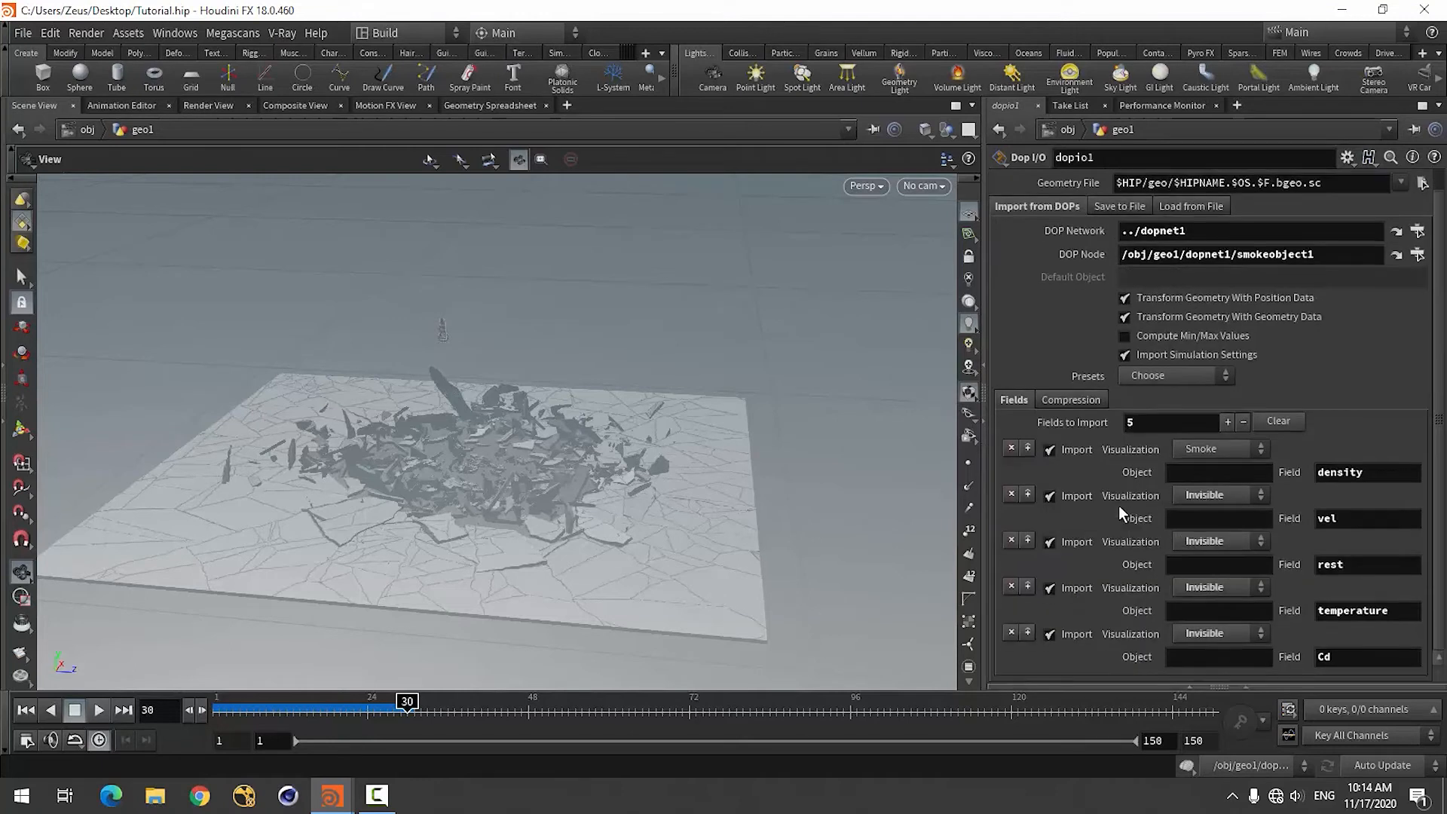
{"action": "left_click", "coordinate": [1050, 635]}
{"action": "left_click", "coordinate": [1050, 589]}
{"action": "left_click", "coordinate": [1050, 542]}
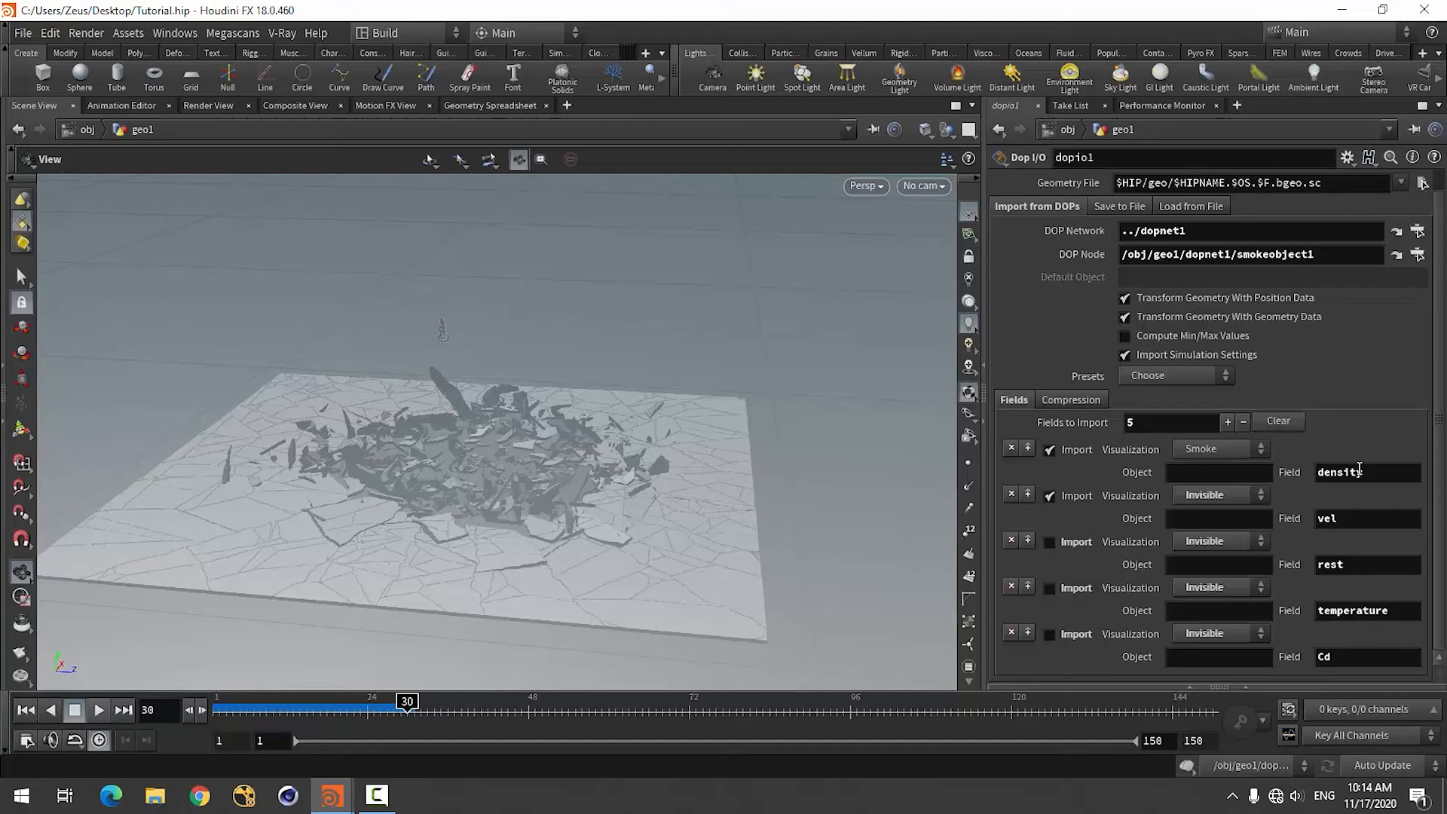
Connect dopio1's output to volumevisualization1 and reposition the visualization node beneath it.
{"action": "left_click", "coordinate": [1244, 686]}
{"action": "left_click", "coordinate": [1152, 612]}
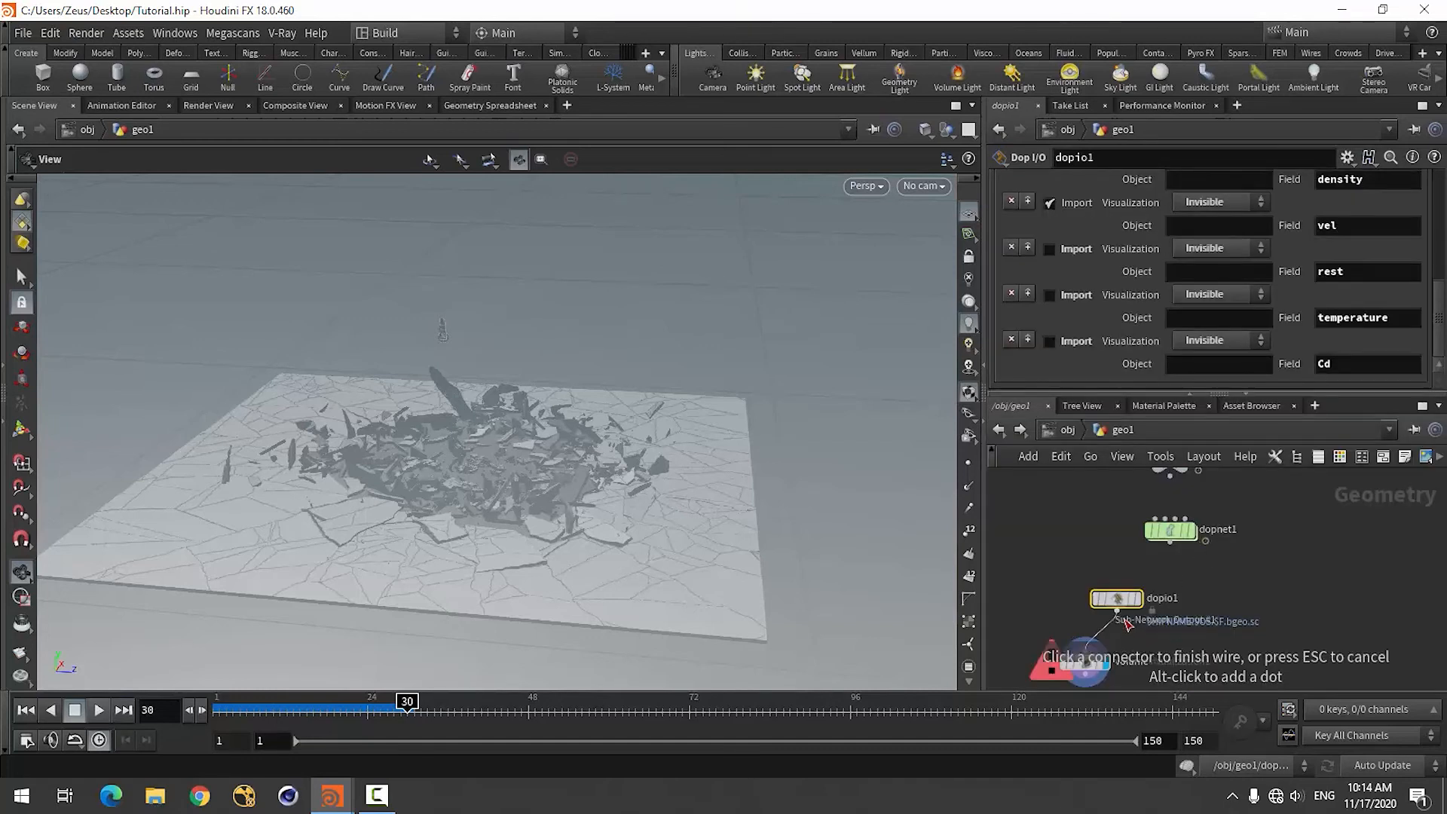
{"action": "left_click", "coordinate": [1085, 650]}
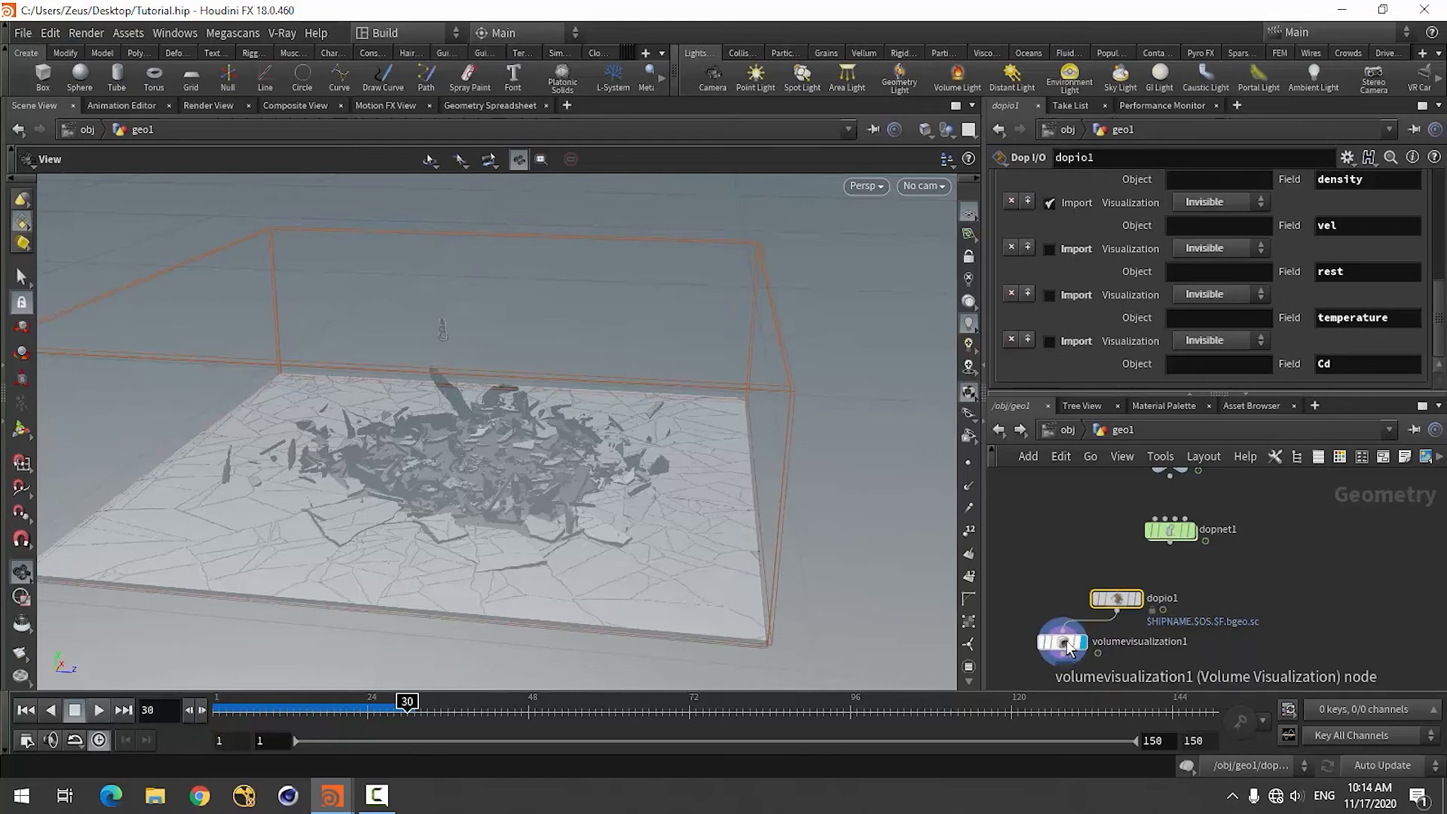
{"action": "left_click_drag", "start_coordinate": [1083, 660], "coordinate": [1059, 639]}
Set the Volume Visualization node's smoke Density Field to density and view the smoke over the ground.
{"action": "scroll", "coordinate": [1027, 335], "scroll_direction": "down", "scroll_amount": 2}
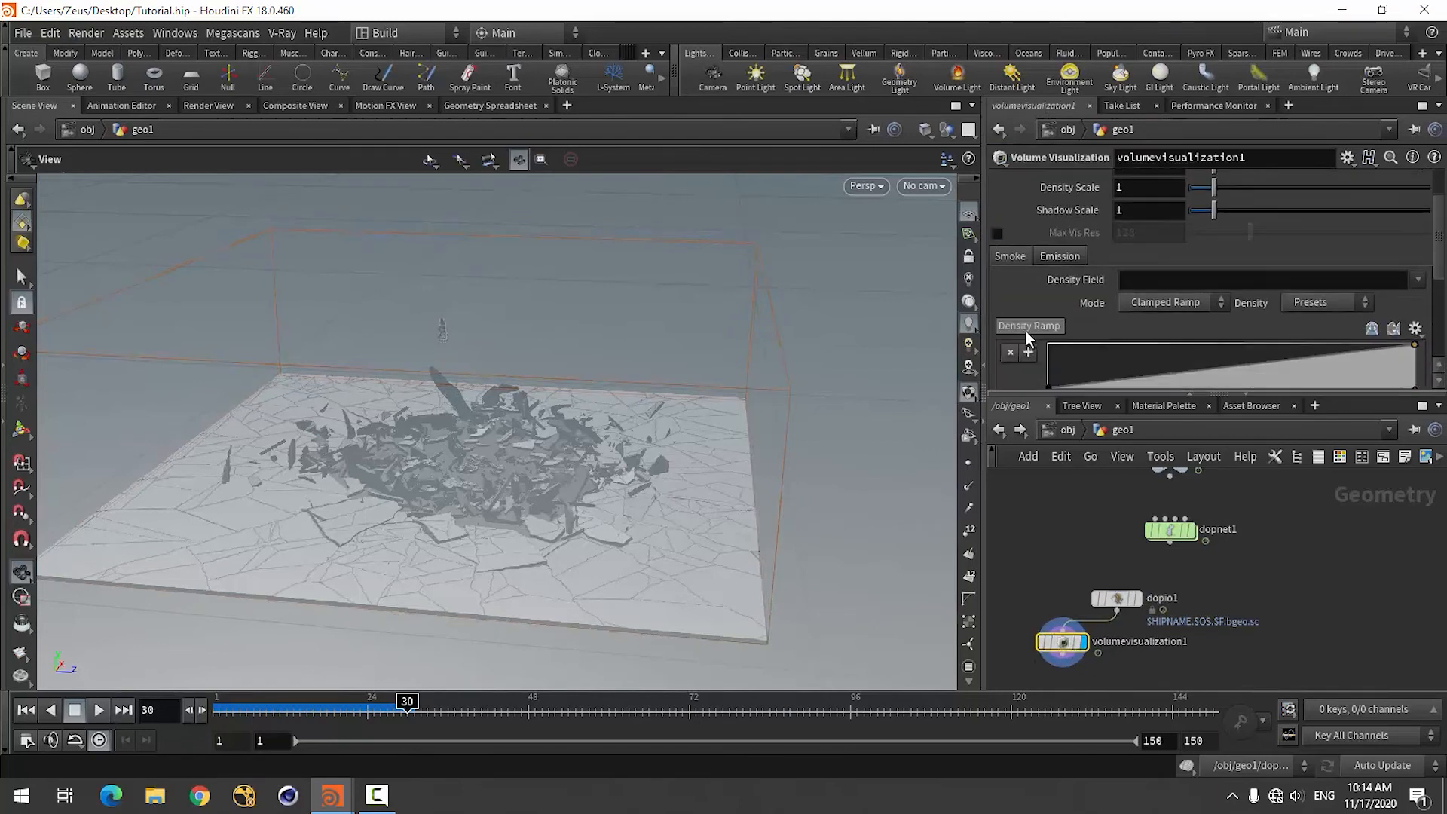
{"action": "left_click", "coordinate": [1420, 280]}
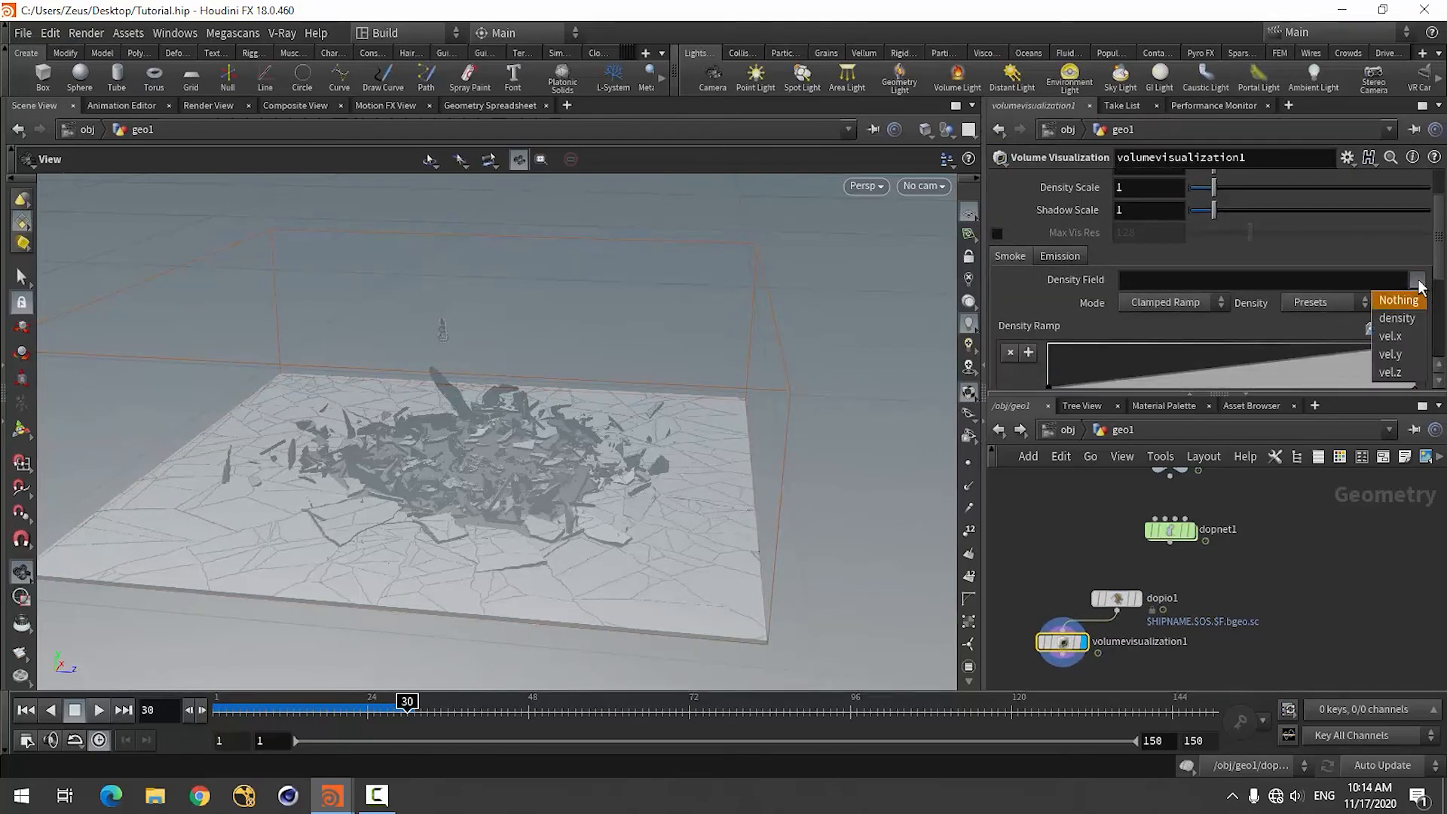
{"action": "left_click", "coordinate": [1394, 317]}
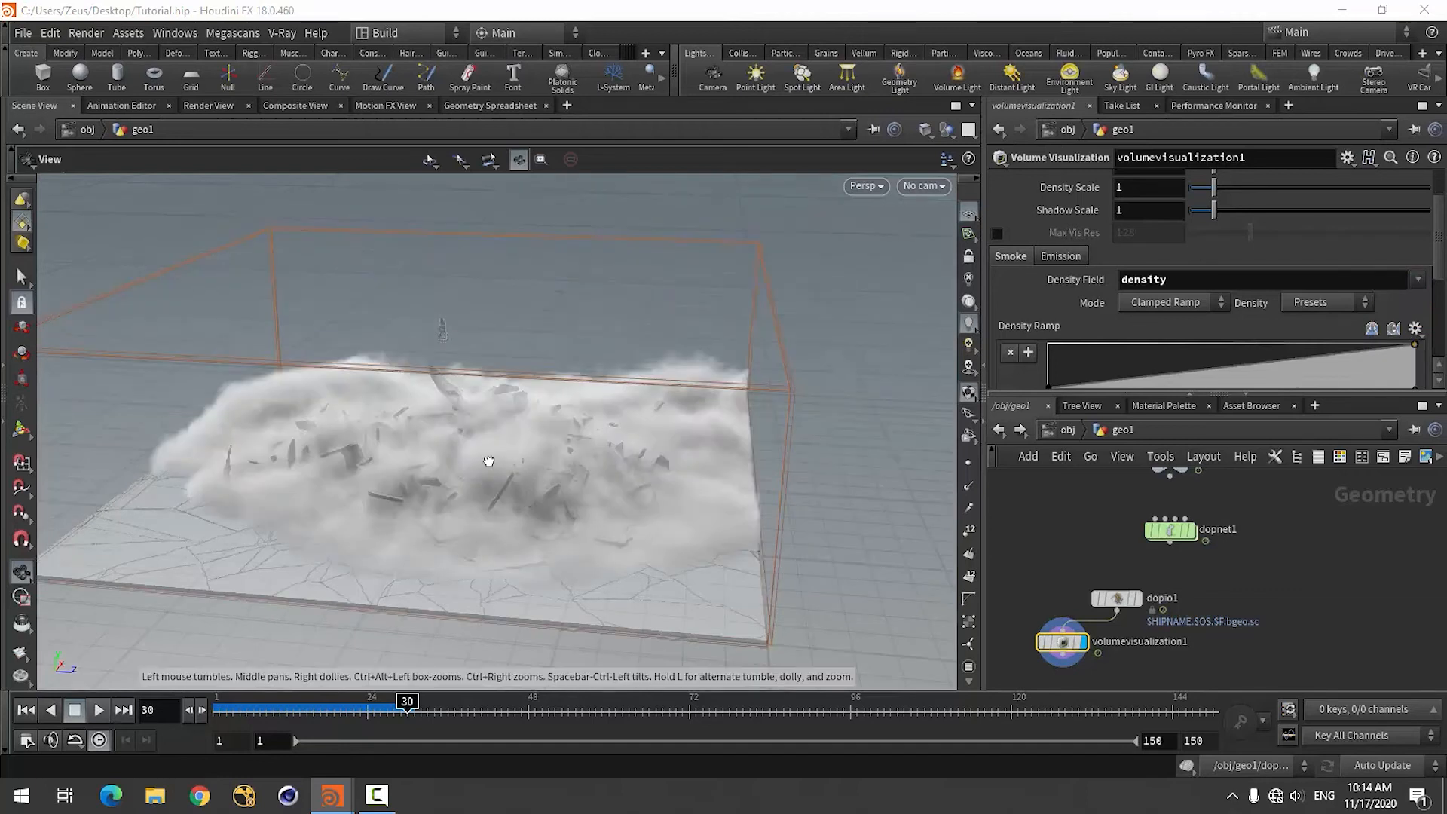
{"action": "left_click_drag", "start_coordinate": [489, 462], "coordinate": [546, 475]}
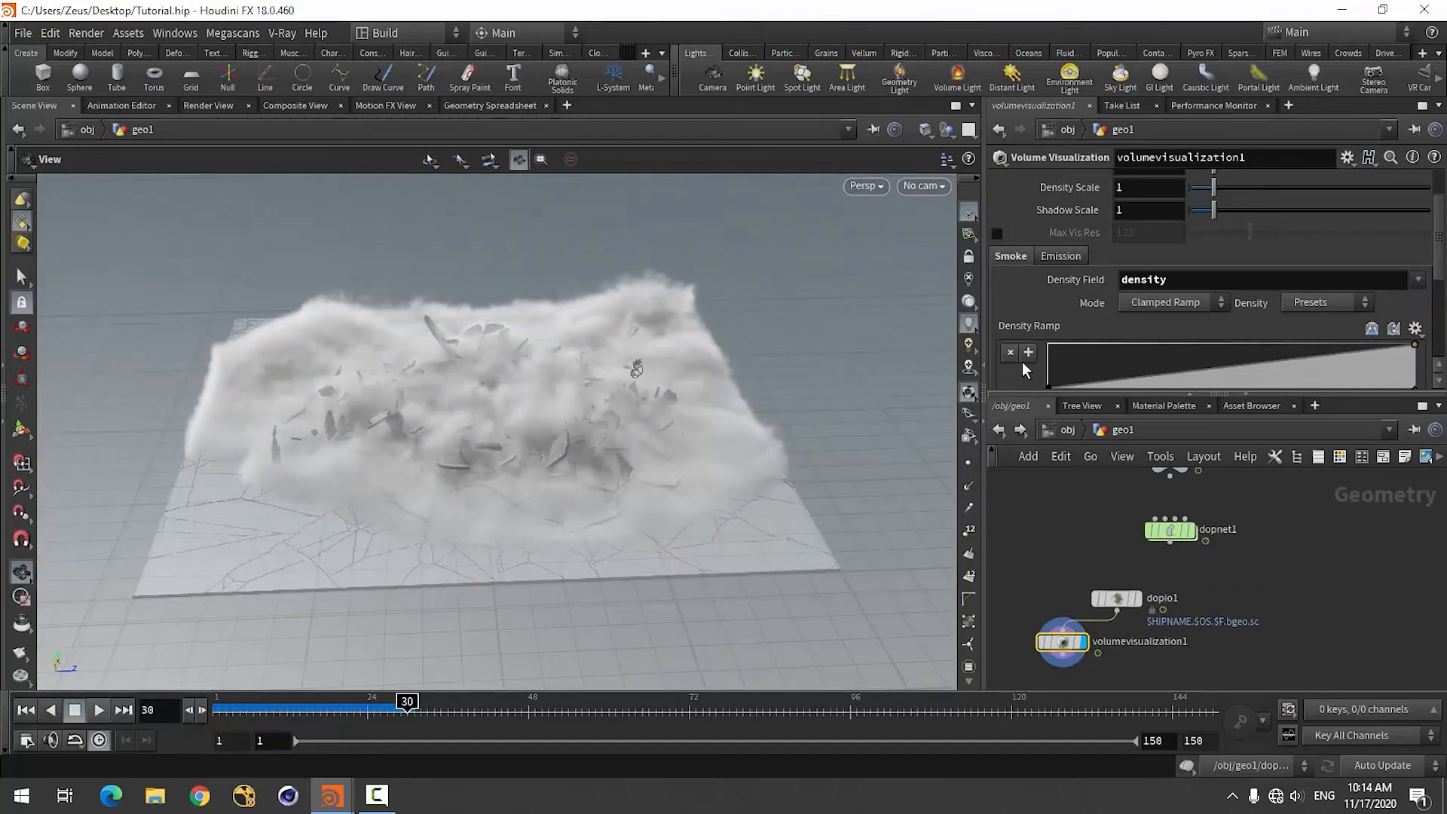
Set the Volume Visualization node's Maximum to 4.
{"action": "scroll", "coordinate": [1055, 339], "scroll_direction": "down", "scroll_amount": 3}
{"action": "scroll", "coordinate": [1065, 317], "scroll_direction": "up", "scroll_amount": 3}
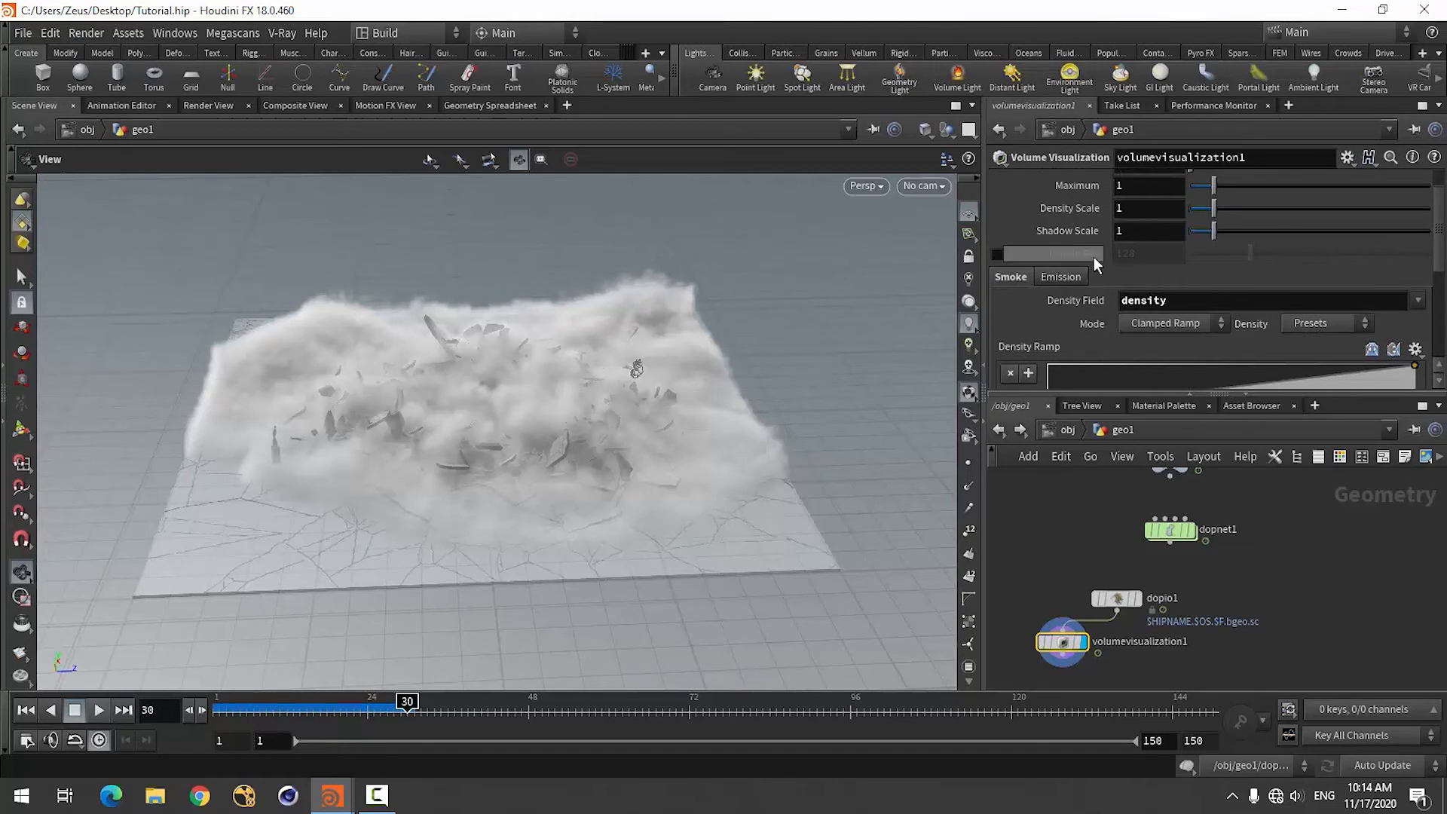
{"action": "scroll", "coordinate": [1094, 261], "scroll_direction": "up", "scroll_amount": 2}
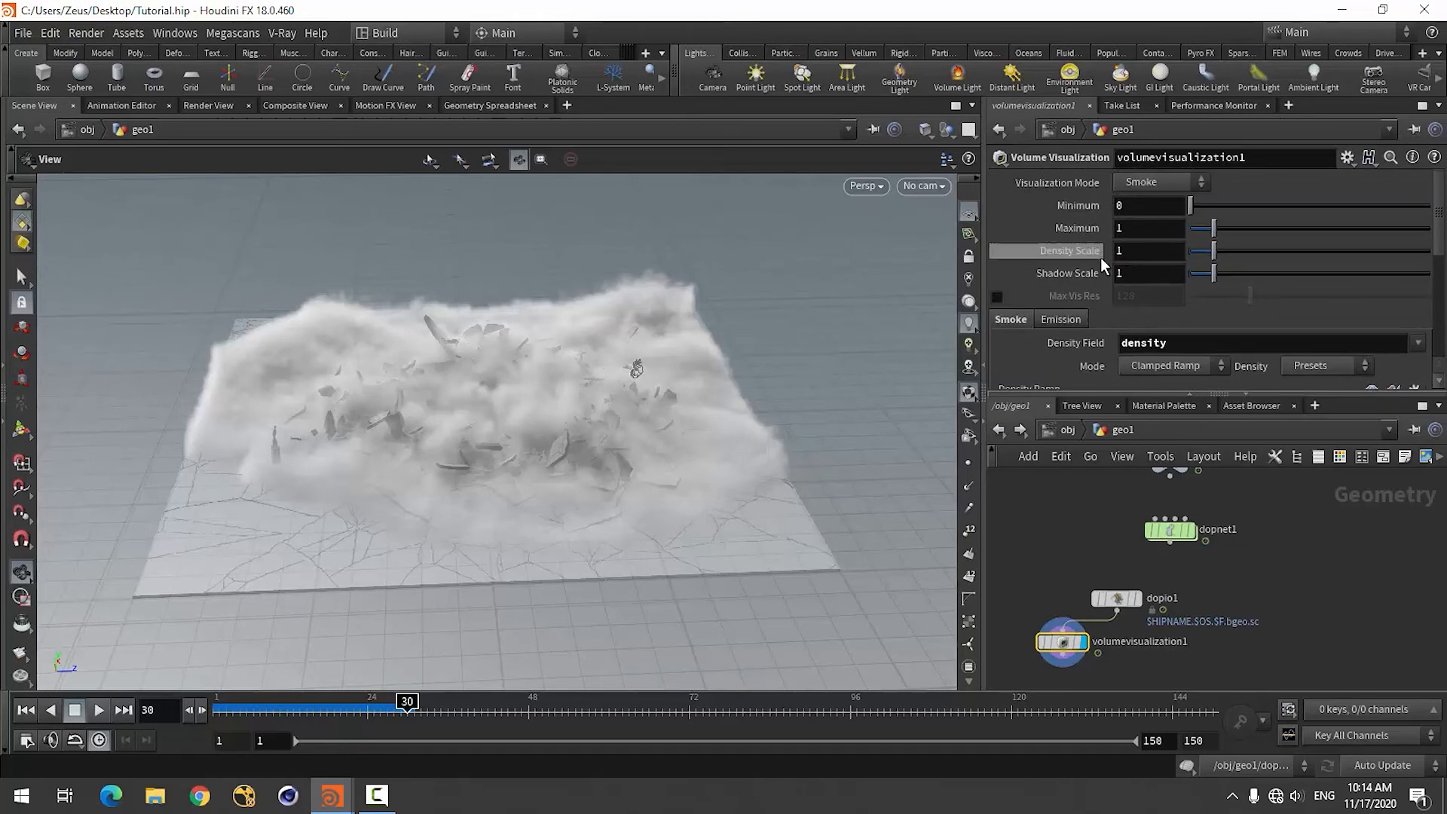
{"action": "left_click", "coordinate": [1140, 226]}
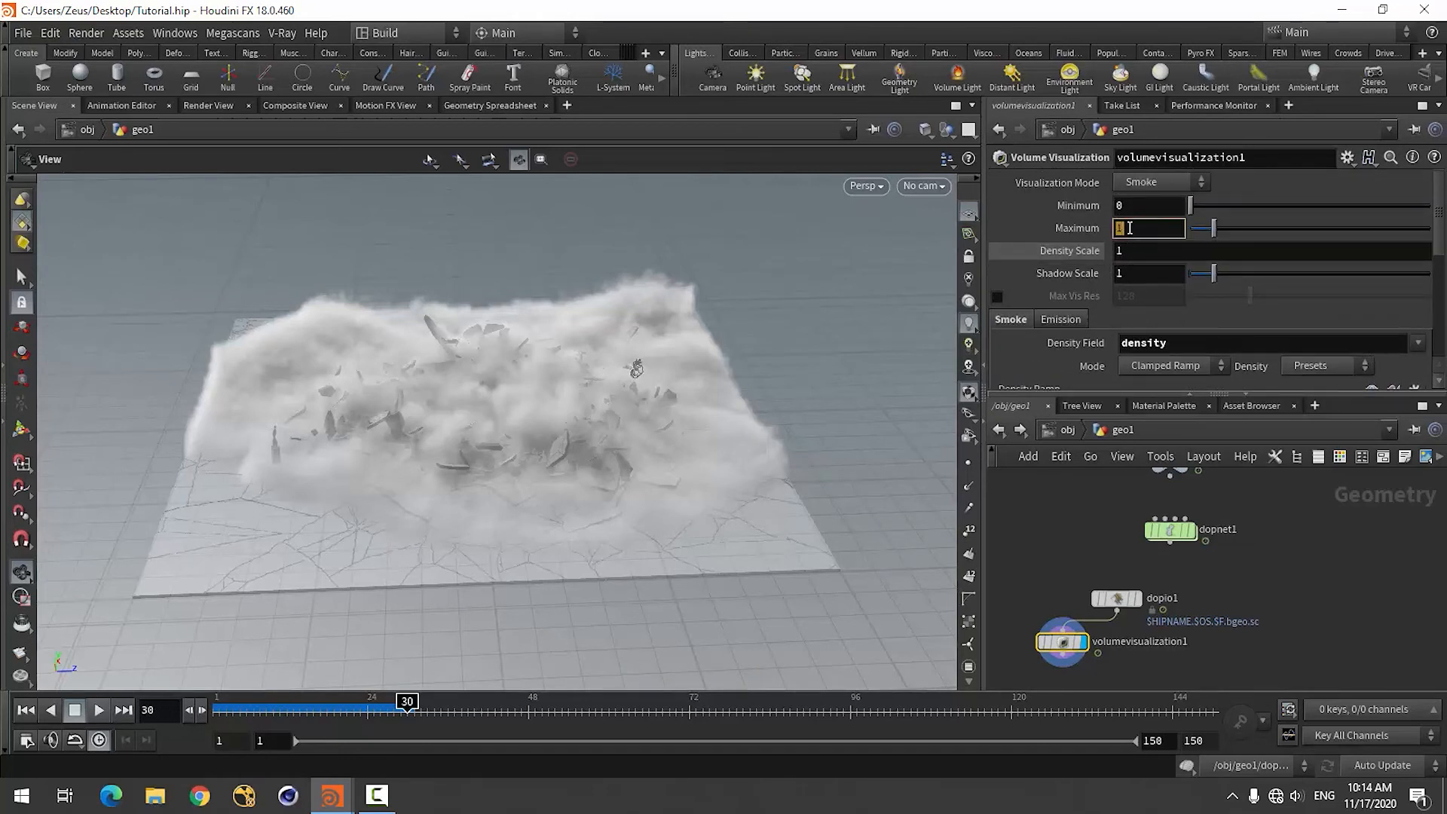
{"action": "key", "text": "Return"}
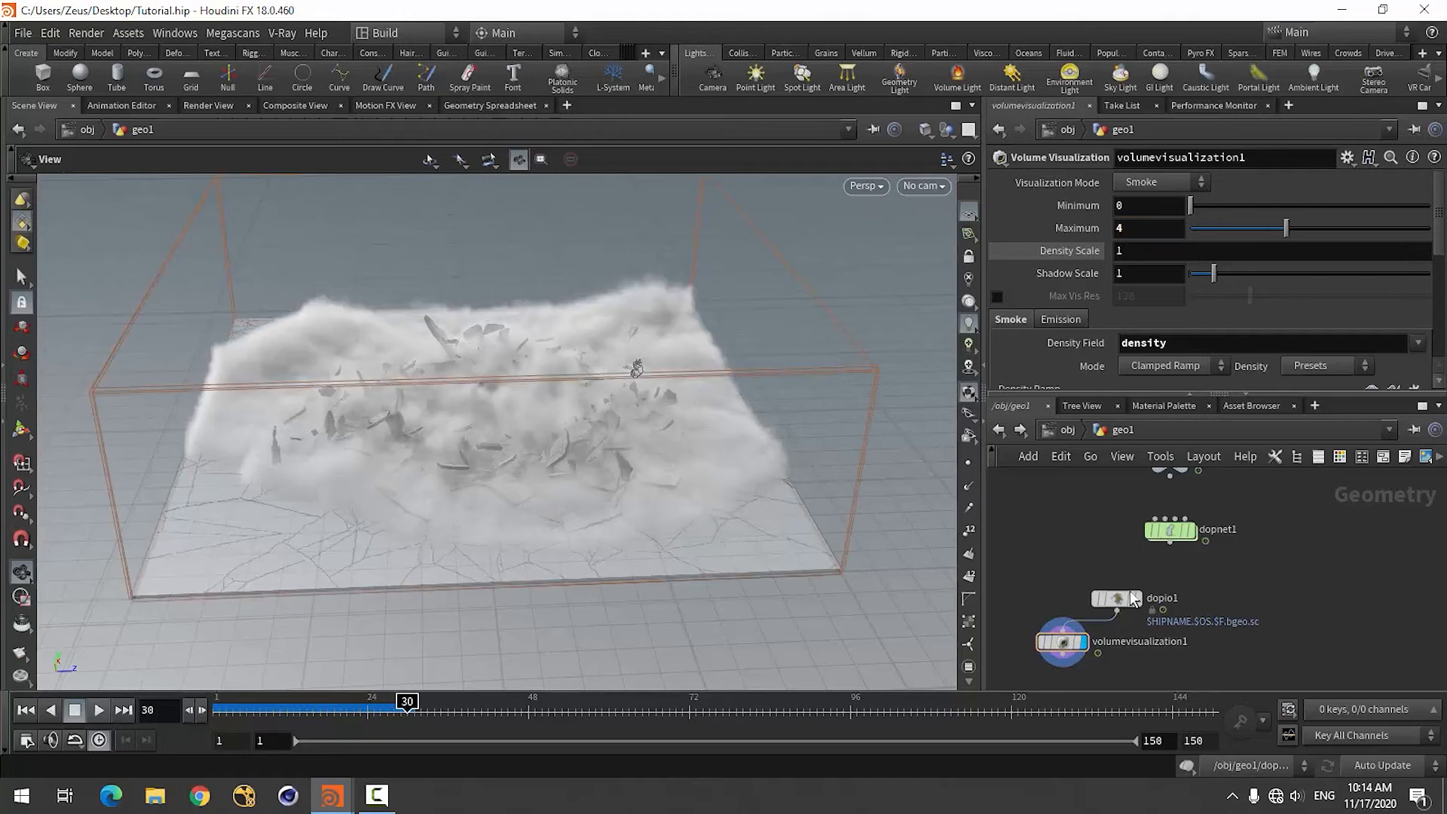
{"action": "left_click_drag", "start_coordinate": [478, 503], "coordinate": [524, 482]}
{"action": "scroll", "coordinate": [1221, 513], "scroll_direction": "down", "scroll_amount": 1}
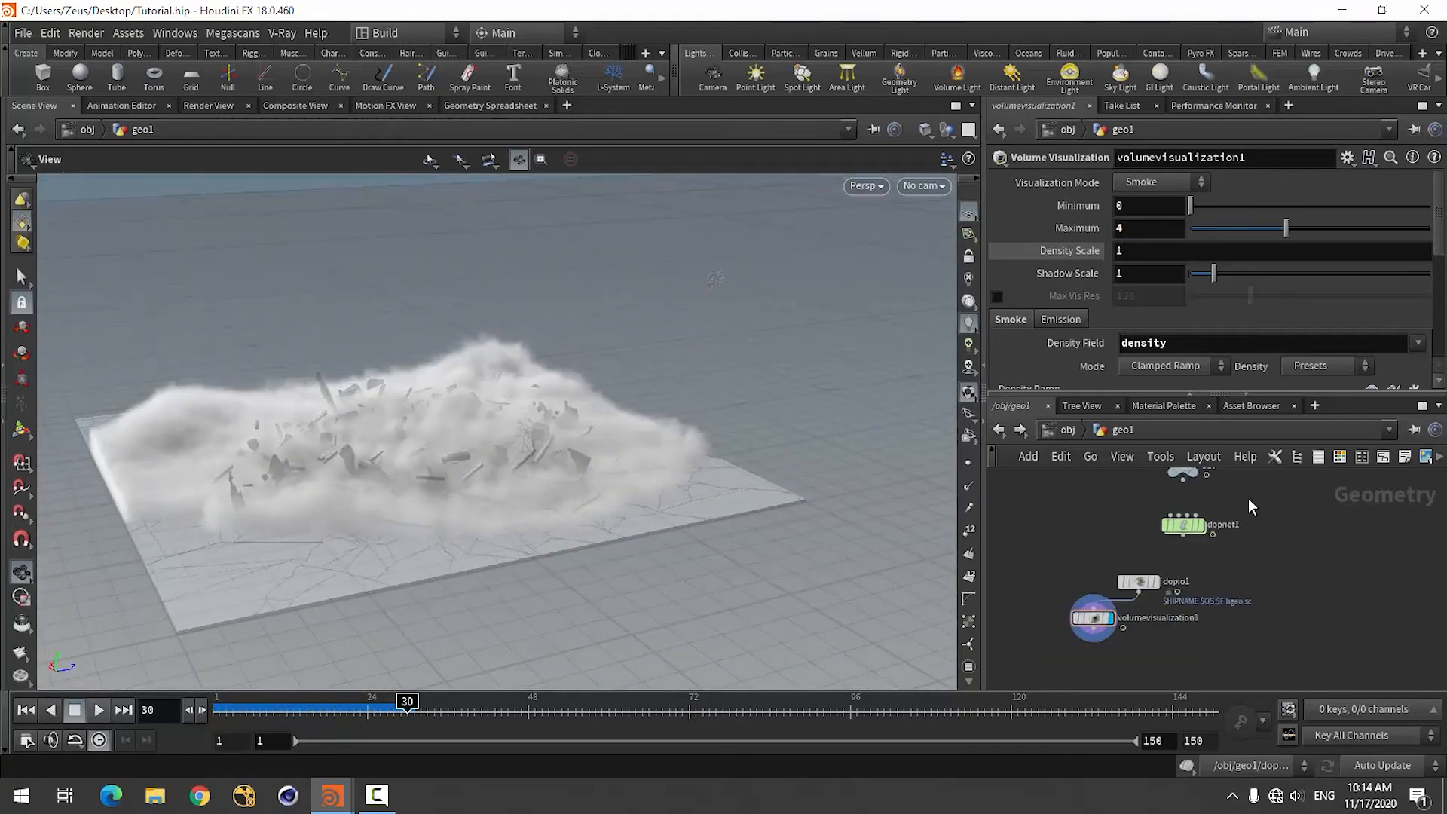
Set the Volume Visualization's Shadow Scale to 1.7 and inspect the smoke at frame 22.
{"action": "scroll", "coordinate": [1052, 354], "scroll_direction": "down", "scroll_amount": 5}
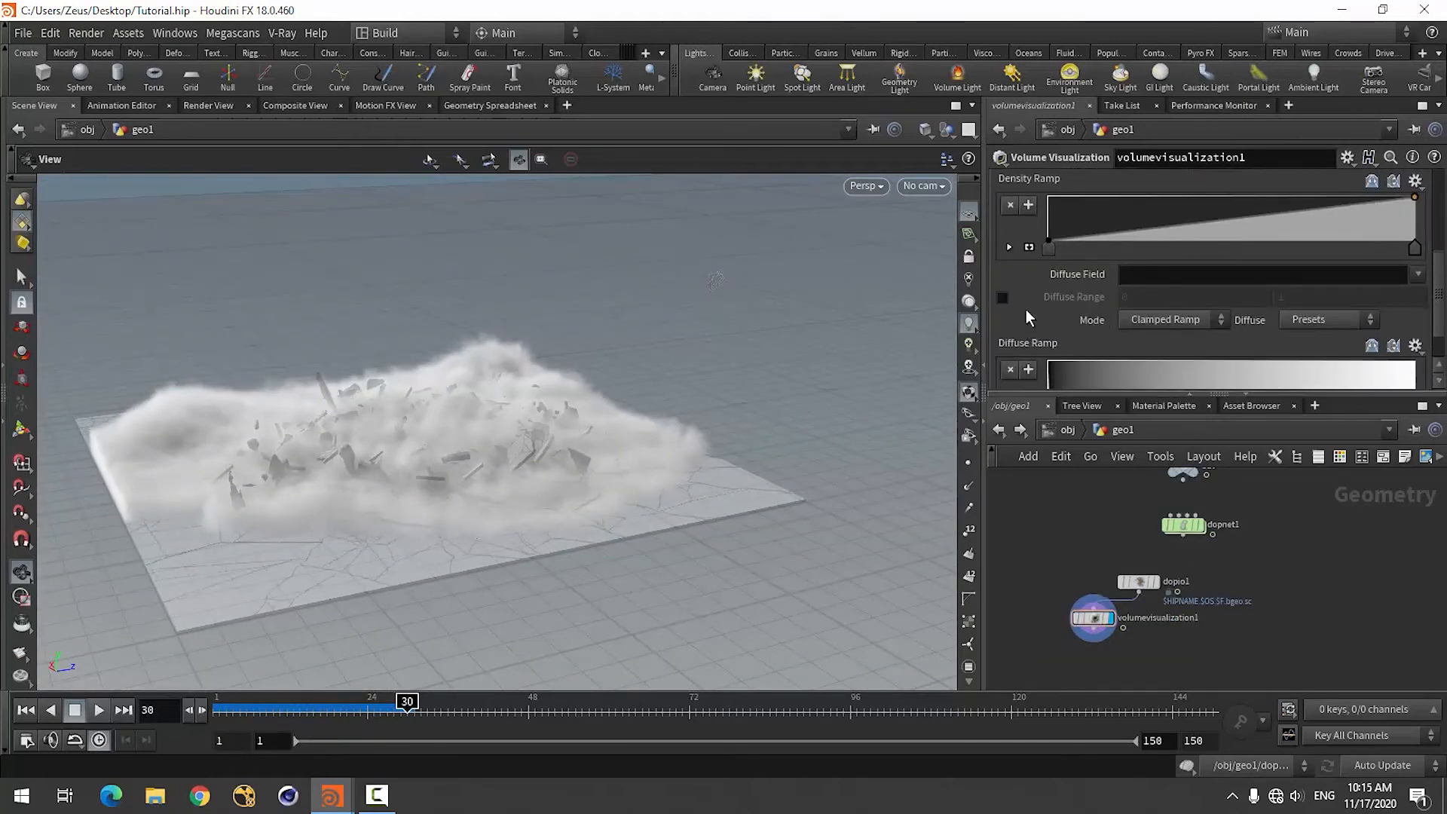
{"action": "scroll", "coordinate": [1025, 309], "scroll_direction": "up", "scroll_amount": 4}
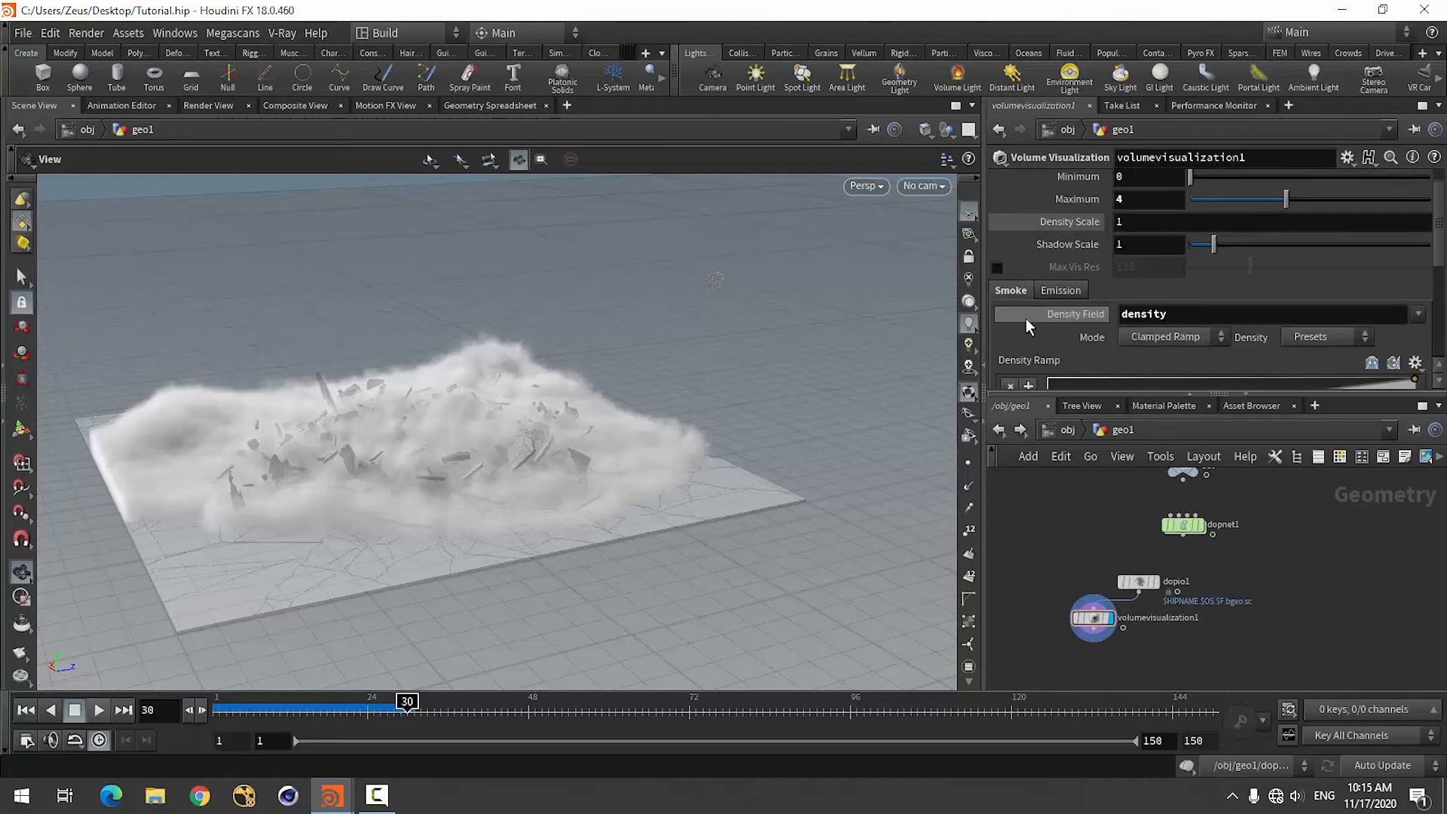
{"action": "scroll", "coordinate": [1025, 318], "scroll_direction": "up", "scroll_amount": 1}
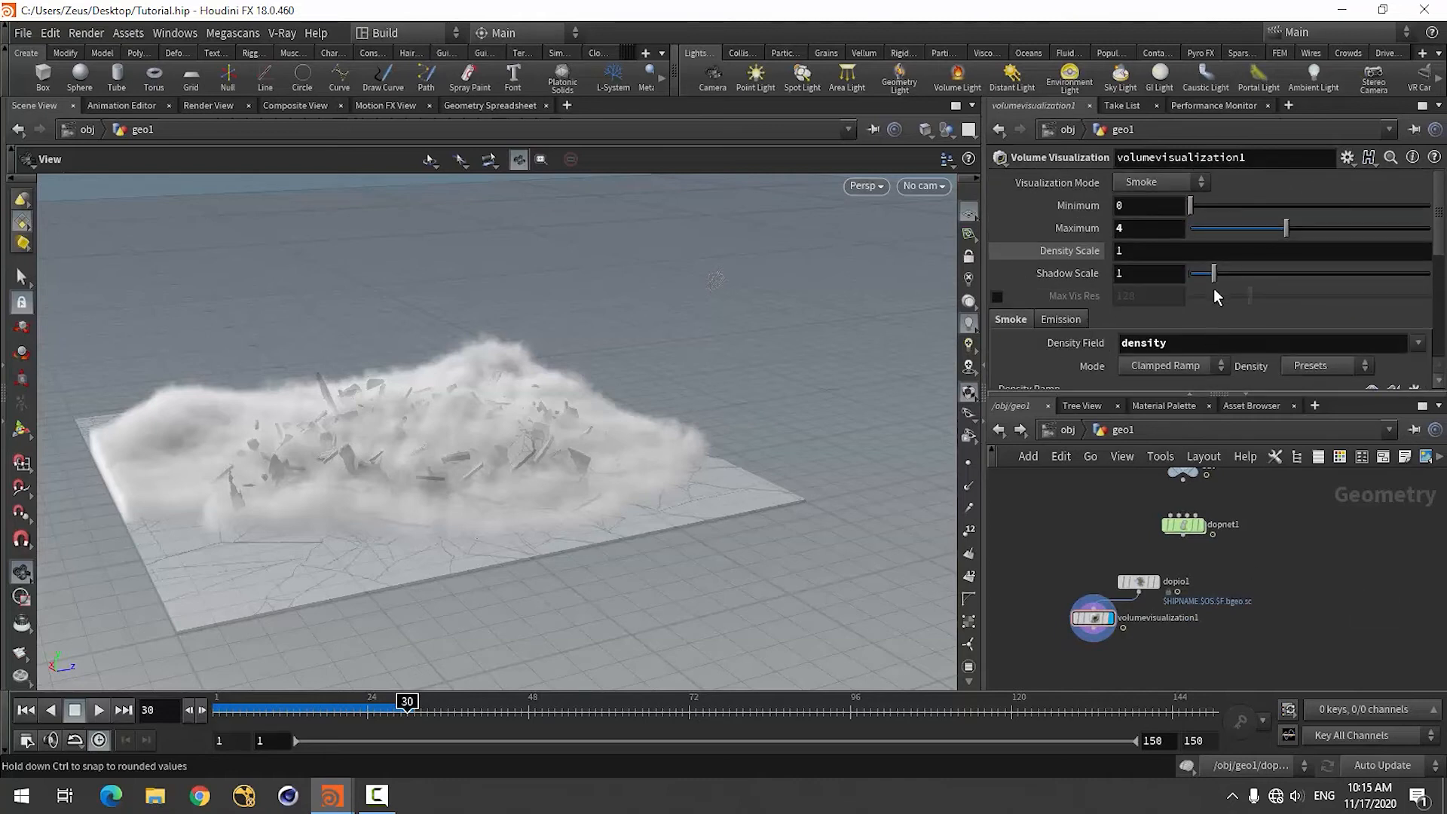
{"action": "left_click_drag", "start_coordinate": [1213, 273], "coordinate": [1310, 276]}
{"action": "left_click_drag", "start_coordinate": [1245, 283], "coordinate": [1231, 276]}
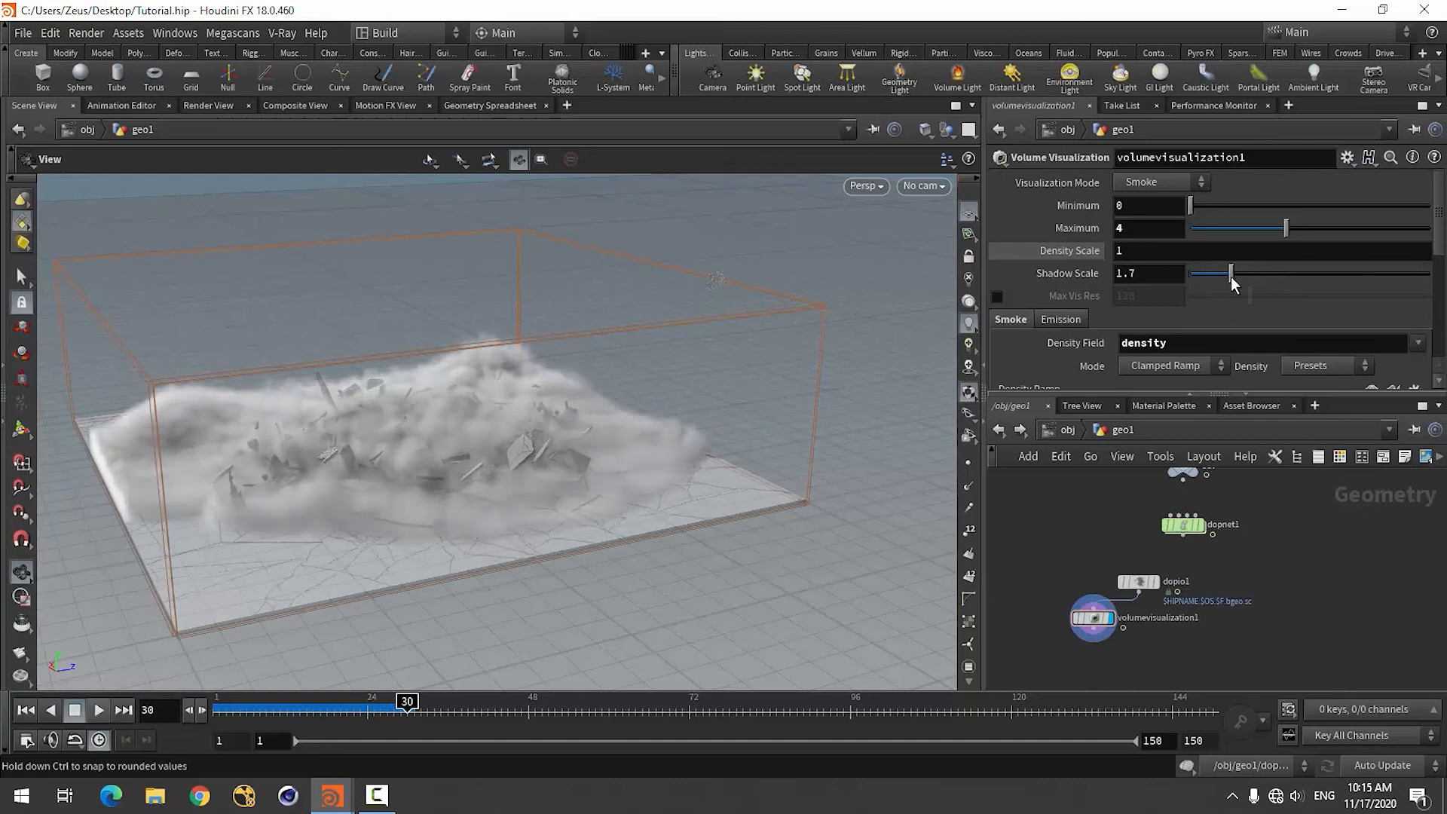
{"action": "left_click_drag", "start_coordinate": [603, 533], "coordinate": [636, 609]}
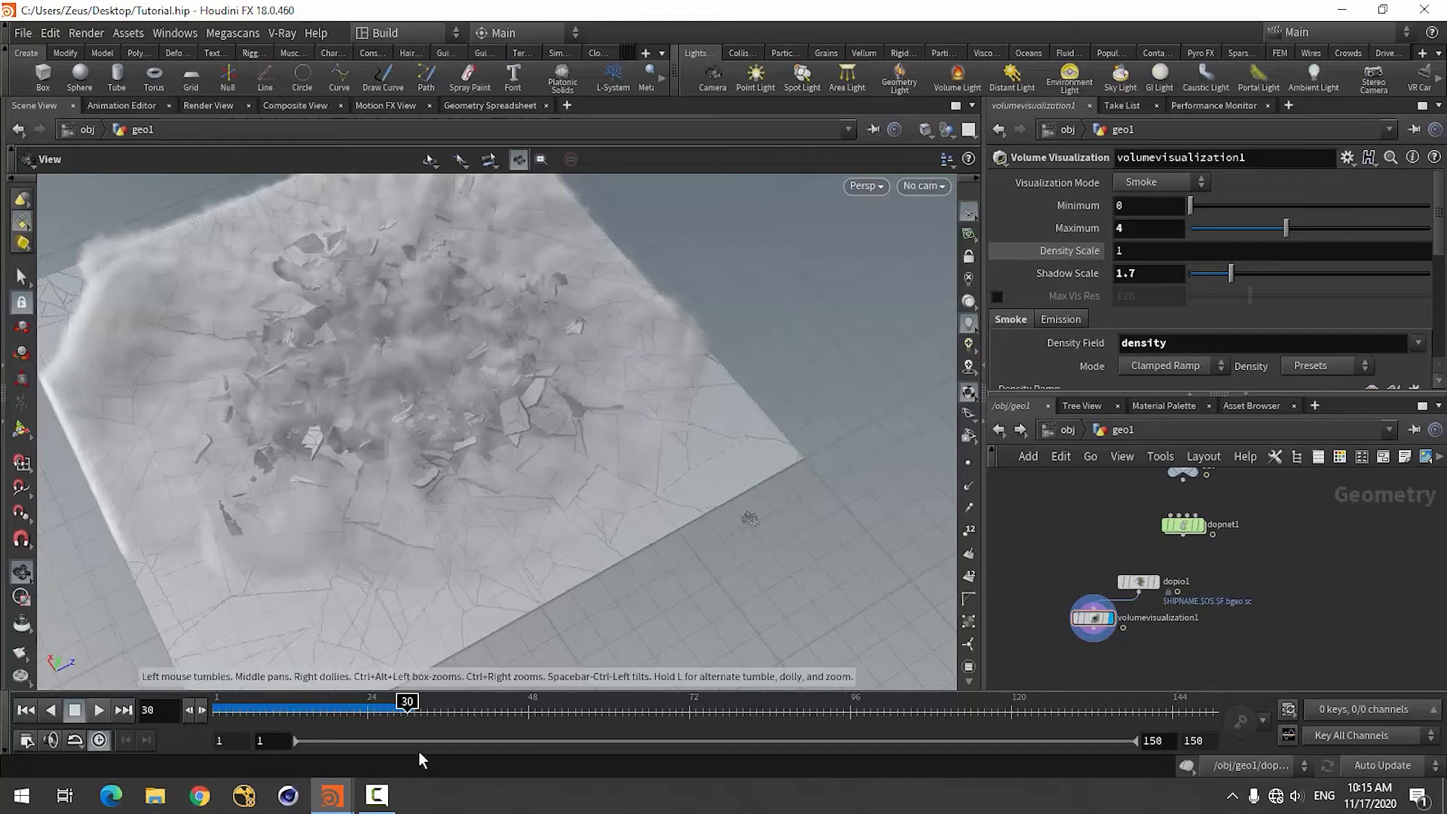
{"action": "left_click_drag", "start_coordinate": [407, 702], "coordinate": [357, 708]}
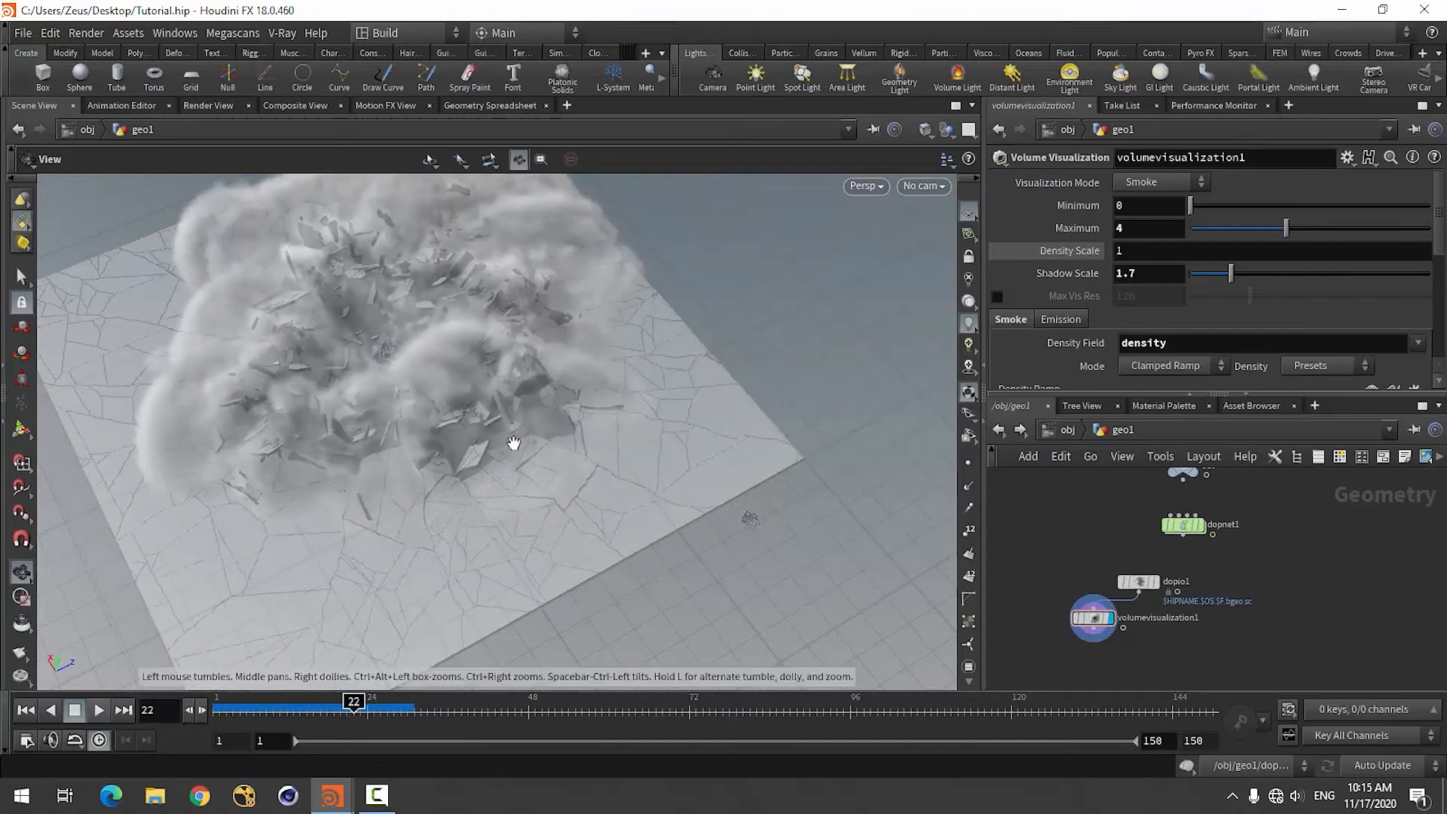
Inside dopnet1, return to frame 1 and set the density operation's Scale on volumesource1 to 2.
{"action": "double_click", "coordinate": [1182, 524]}
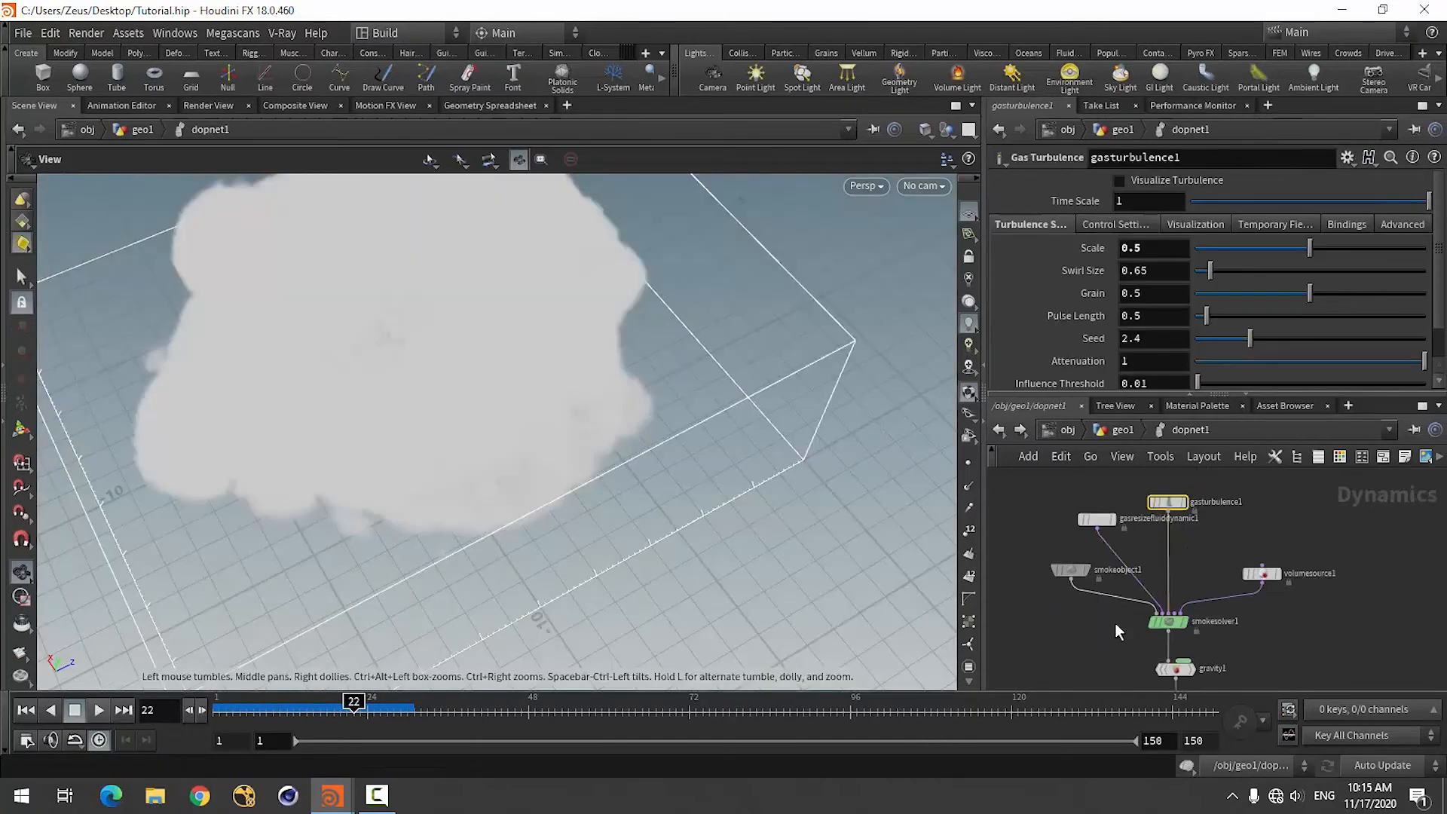
{"action": "left_click", "coordinate": [24, 710]}
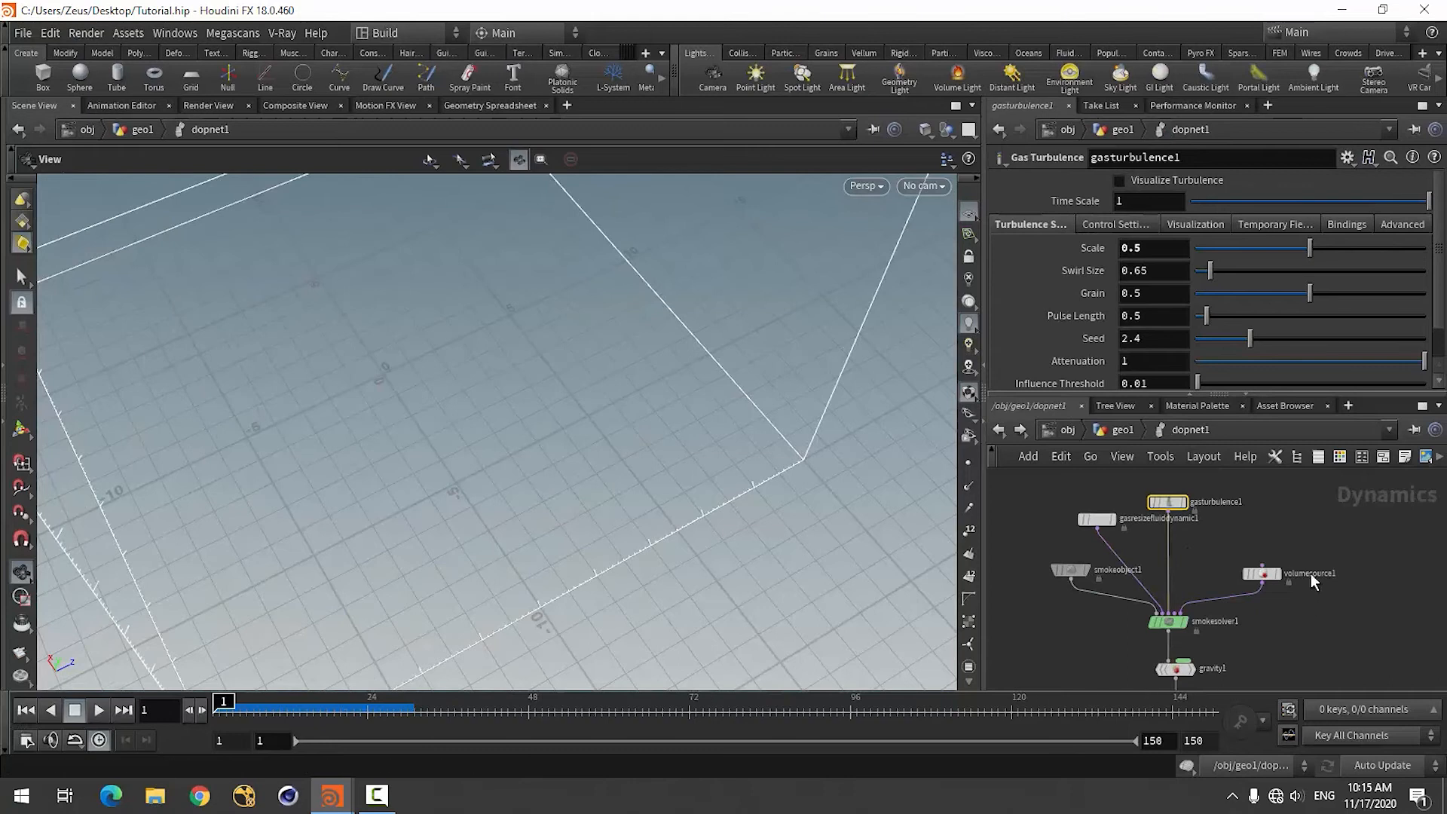
{"action": "scroll", "coordinate": [1274, 563], "scroll_direction": "up", "scroll_amount": 5}
{"action": "left_click", "coordinate": [1228, 595]}
{"action": "scroll", "coordinate": [1076, 308], "scroll_direction": "up", "scroll_amount": 3}
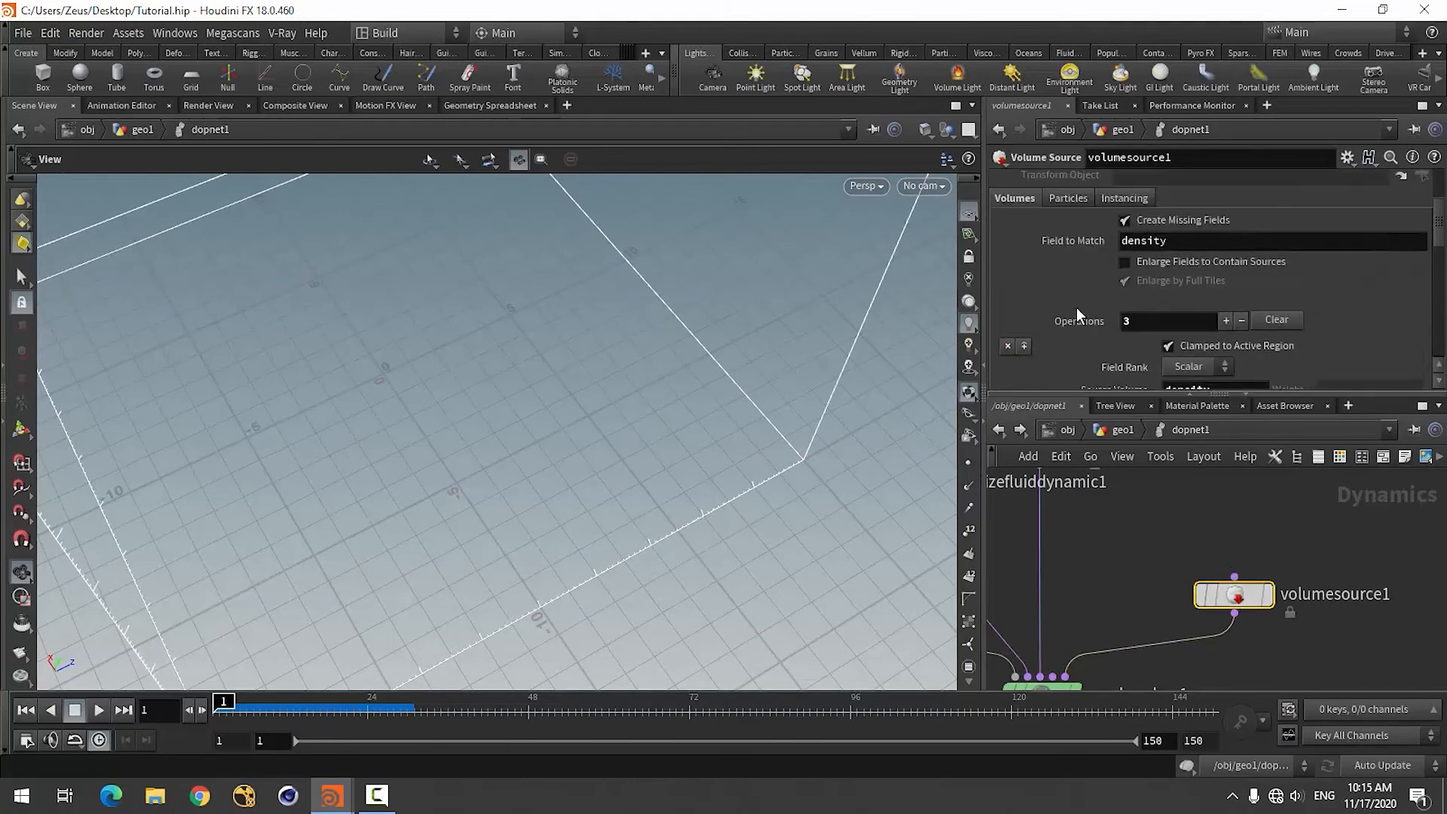
{"action": "scroll", "coordinate": [1076, 307], "scroll_direction": "down", "scroll_amount": 3}
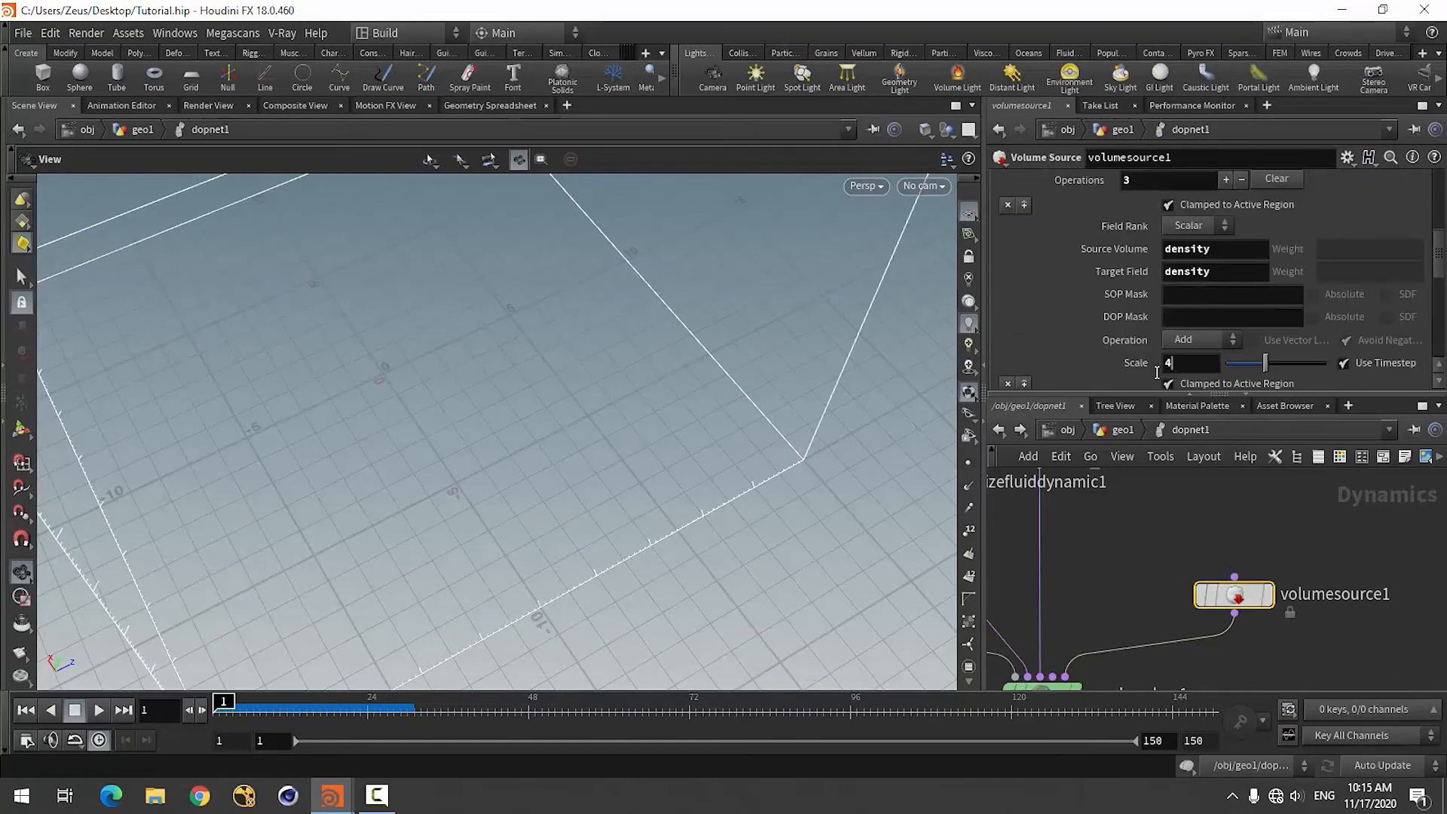
{"action": "key", "text": "BackSpace"}
{"action": "type", "text": "2"}
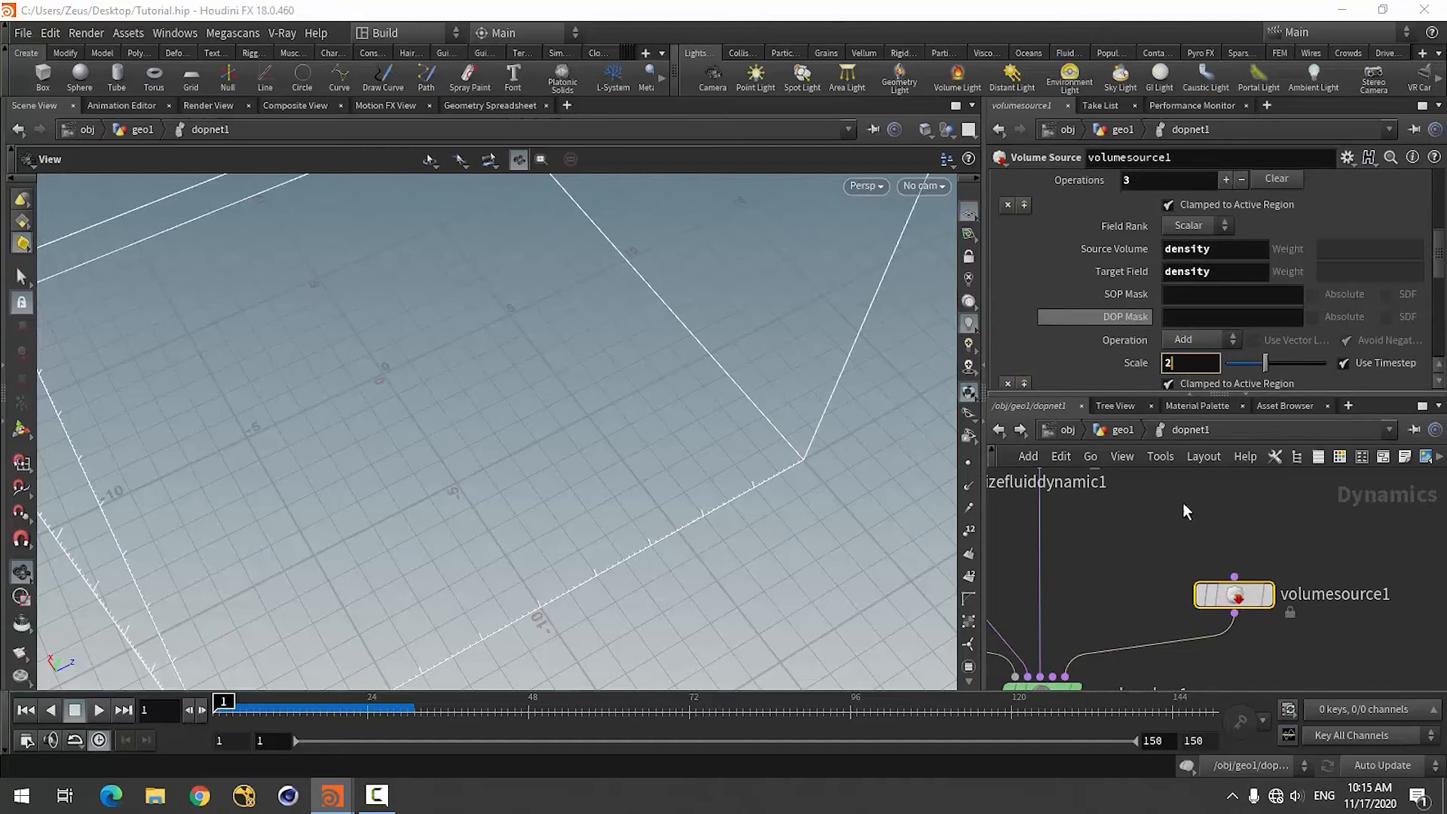
{"action": "left_click", "coordinate": [1184, 511]}
Set the Scale of volumesource1's v-to-vel operation to 2.
{"action": "scroll", "coordinate": [1079, 331], "scroll_direction": "down", "scroll_amount": 6}
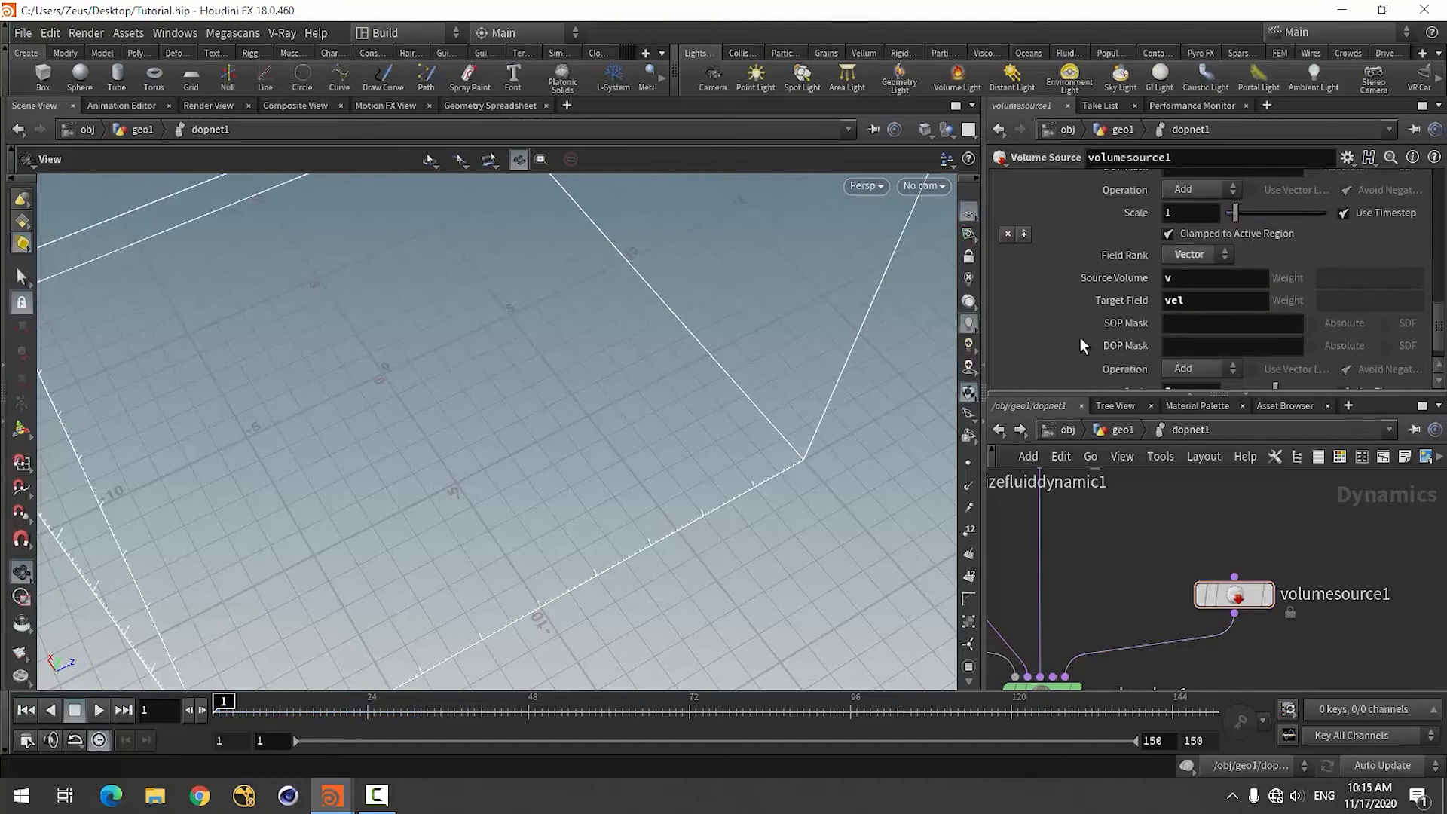
{"action": "scroll", "coordinate": [1080, 337], "scroll_direction": "up", "scroll_amount": 3}
{"action": "scroll", "coordinate": [1079, 337], "scroll_direction": "down", "scroll_amount": 4}
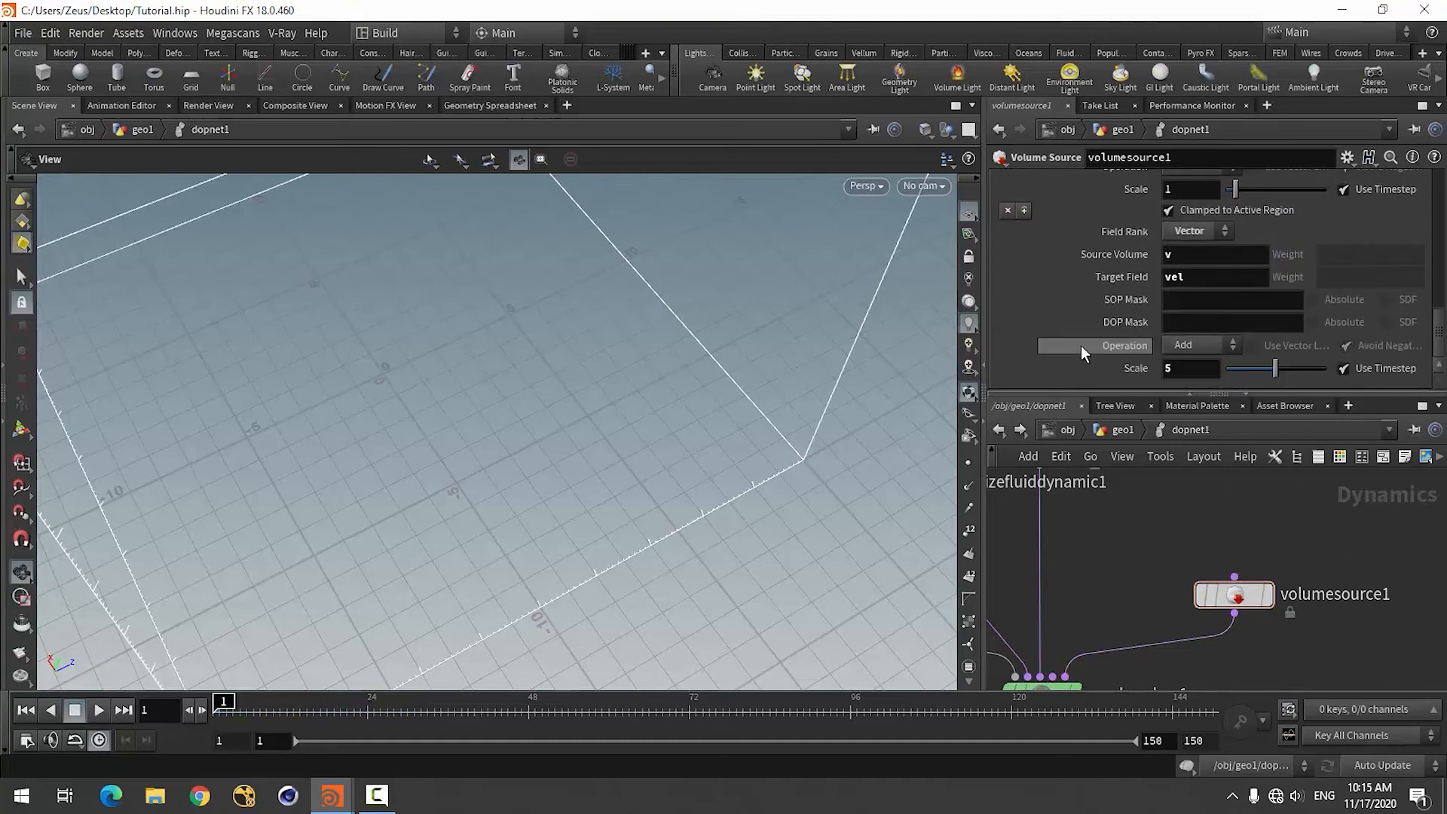
{"action": "left_click_drag", "start_coordinate": [1210, 369], "coordinate": [1136, 369]}
{"action": "type", "text": "2"}
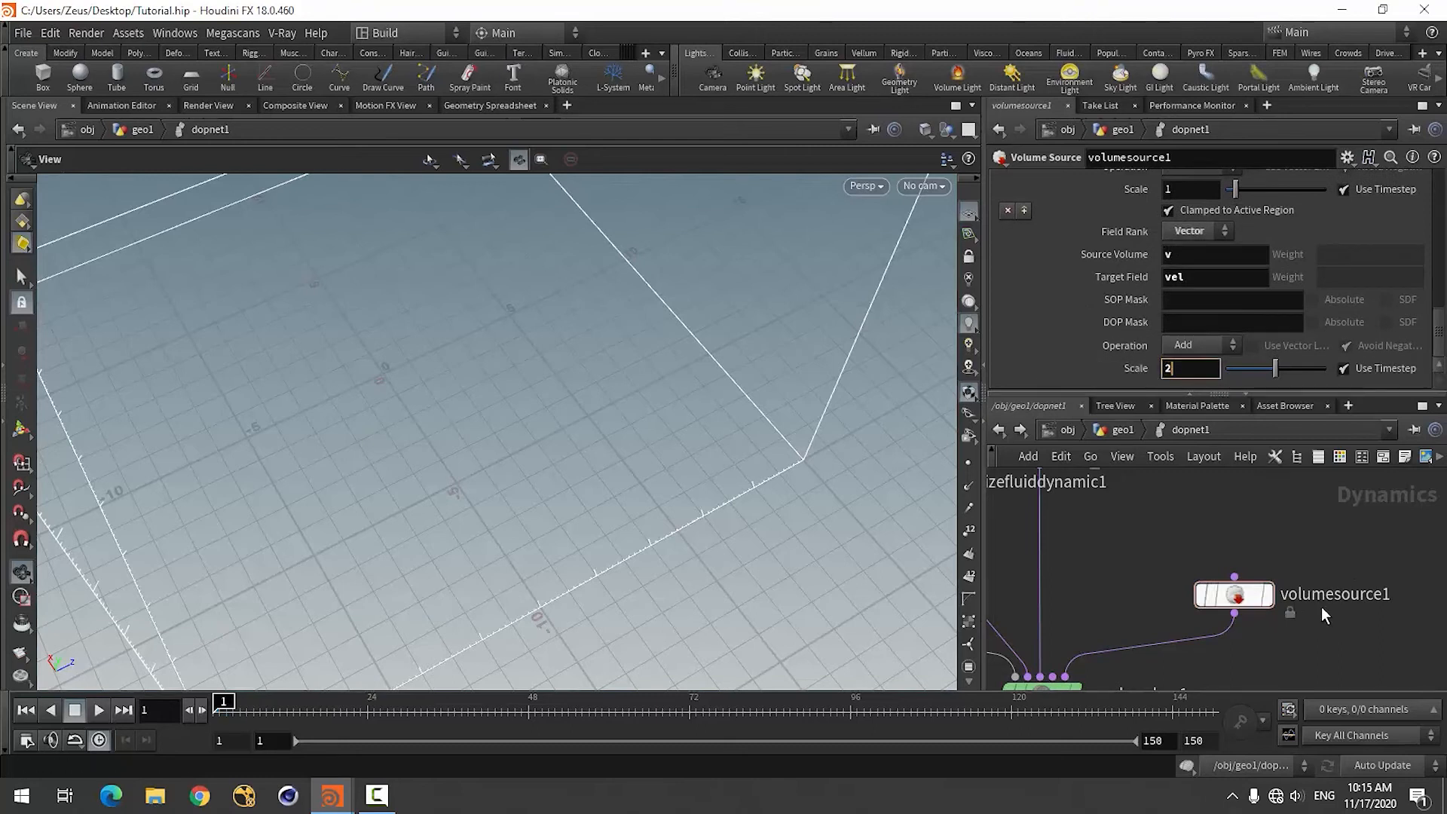
{"action": "left_click", "coordinate": [1346, 636]}
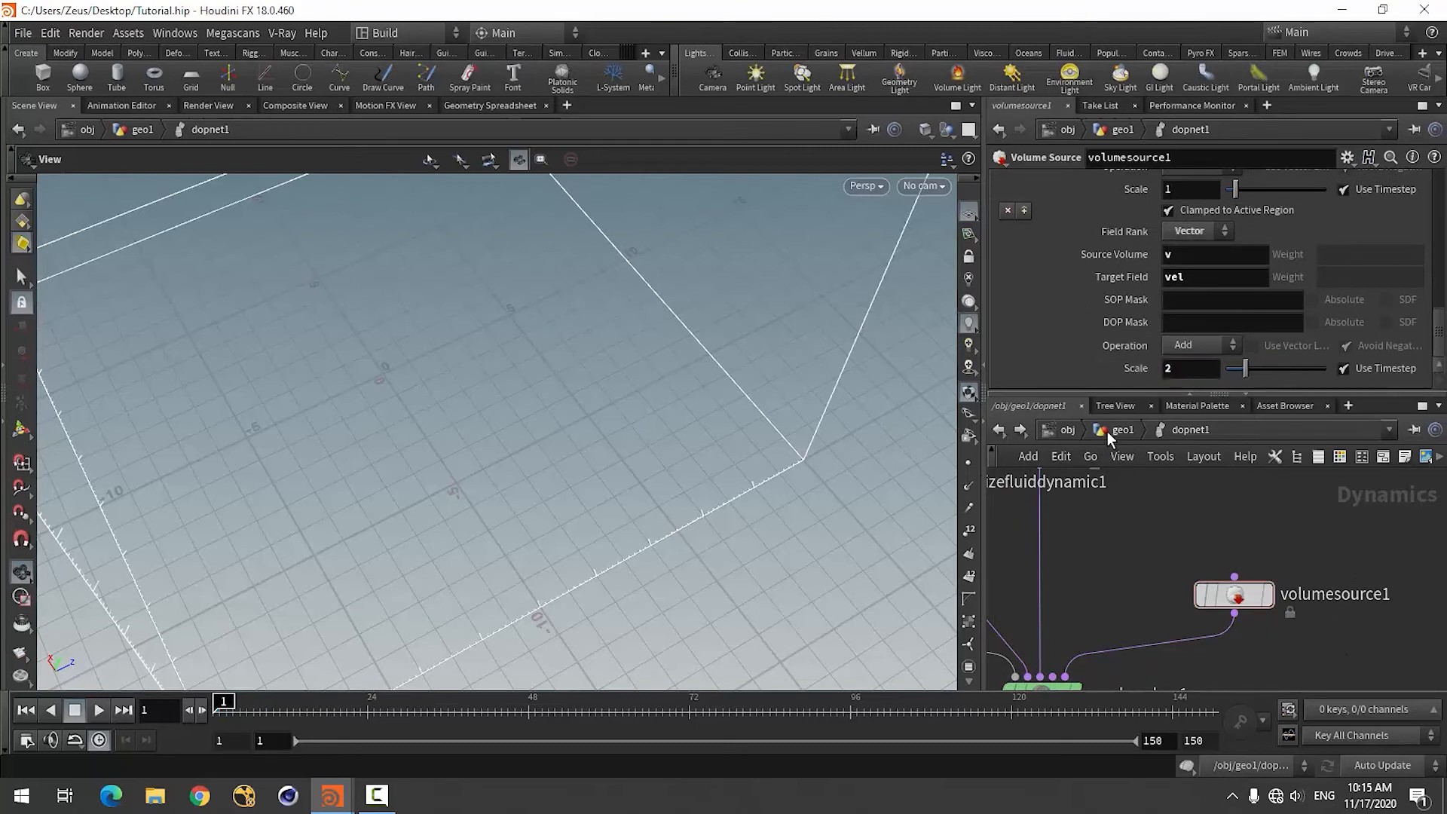
Tidy the network by shifting smokeobject1, gasresizefluiddynamic1 and gasturbulence1 slightly around the smoke solver.
{"action": "scroll", "coordinate": [1214, 546], "scroll_direction": "down", "scroll_amount": 6}
{"action": "scroll", "coordinate": [1121, 527], "scroll_direction": "up", "scroll_amount": 5}
{"action": "scroll", "coordinate": [1117, 556], "scroll_direction": "down", "scroll_amount": 1}
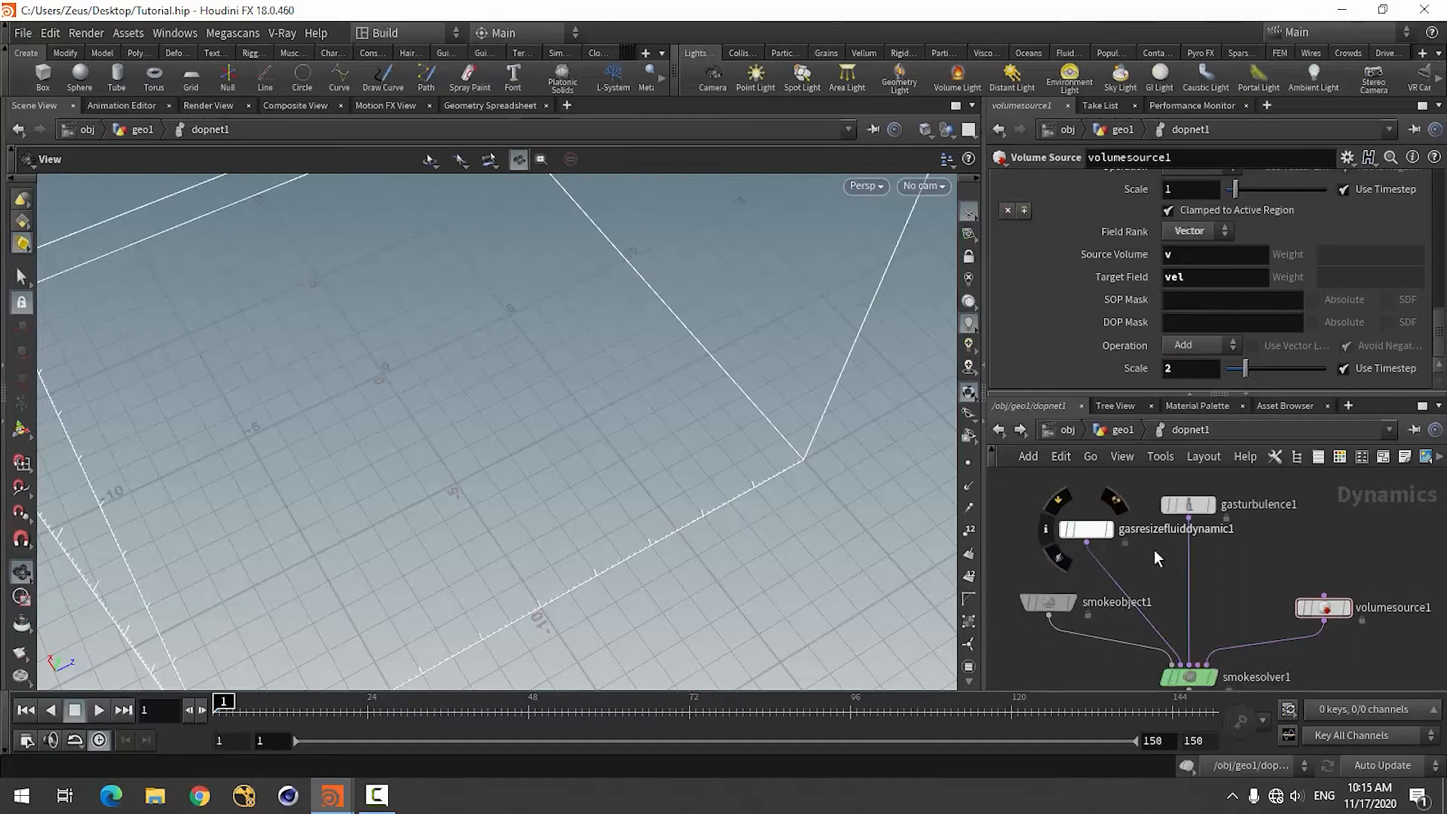
{"action": "left_click_drag", "start_coordinate": [1055, 603], "coordinate": [1036, 608]}
{"action": "left_click_drag", "start_coordinate": [1092, 535], "coordinate": [1085, 537]}
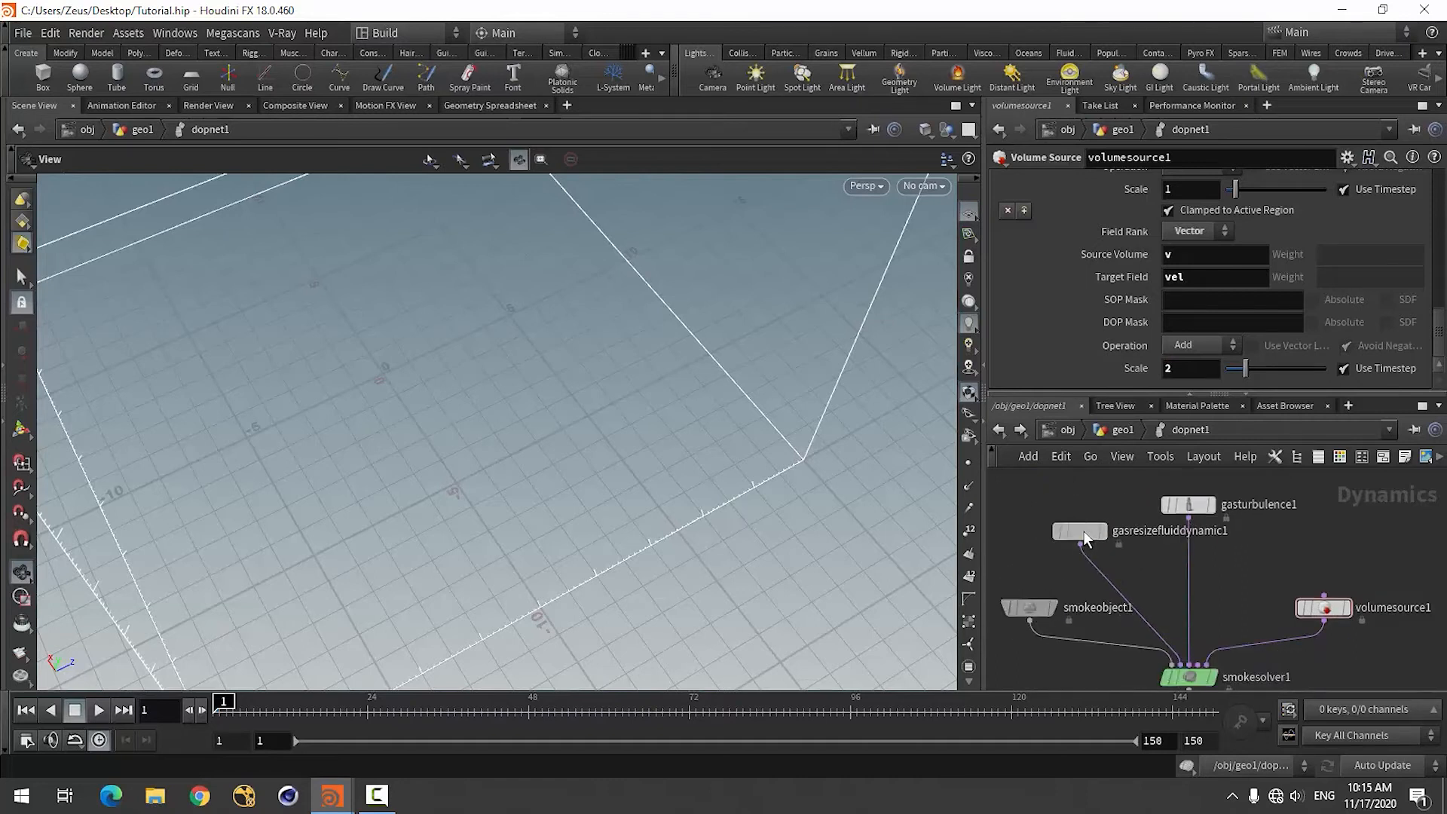
{"action": "left_click_drag", "start_coordinate": [1189, 504], "coordinate": [1183, 505]}
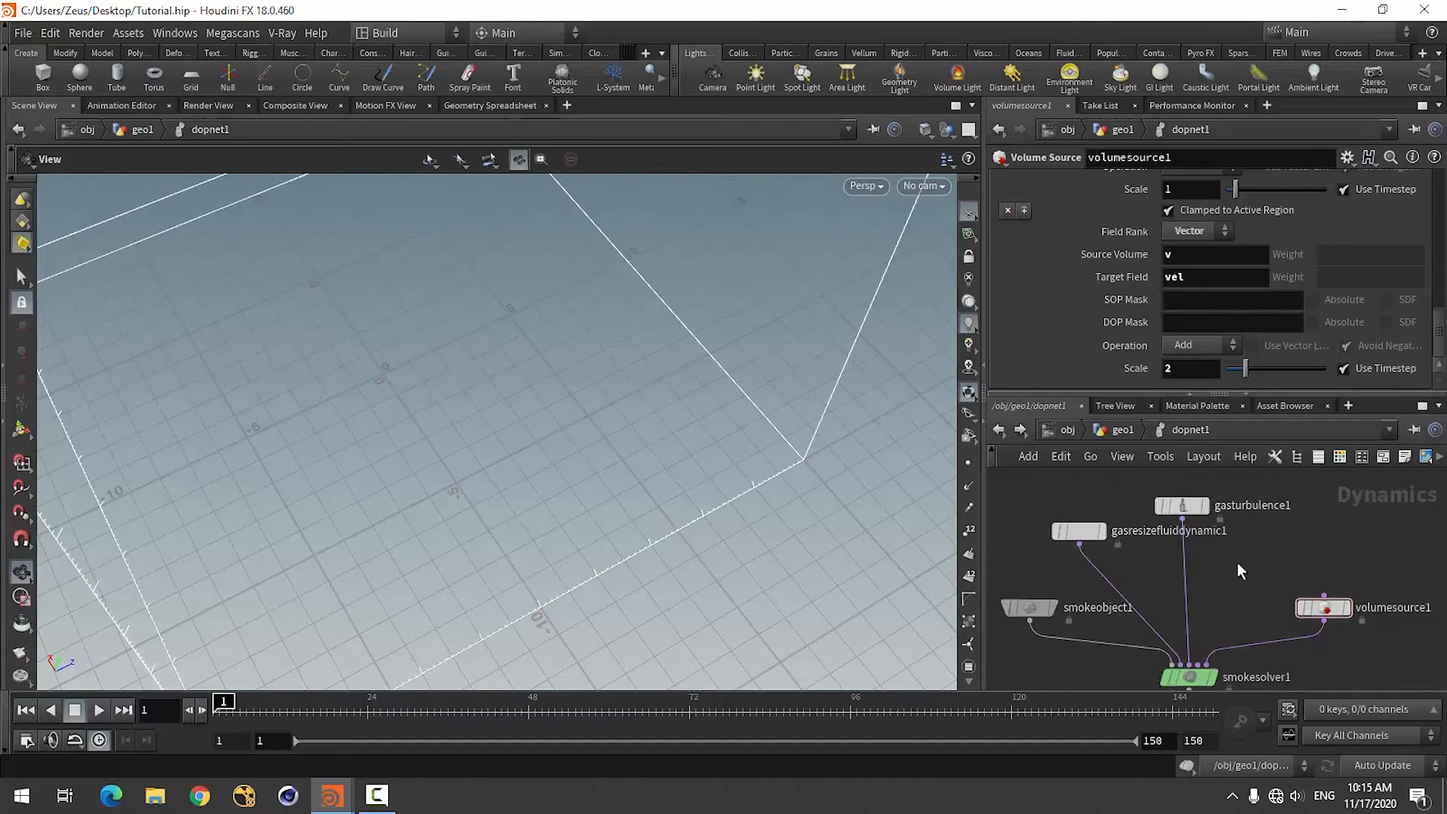
Add a Gas Dissipate node to dopnet1, placing it above volumesource1.
{"action": "scroll", "coordinate": [1149, 553], "scroll_direction": "down", "scroll_amount": 4}
{"action": "scroll", "coordinate": [1270, 550], "scroll_direction": "up", "scroll_amount": 4}
{"action": "scroll", "coordinate": [1254, 522], "scroll_direction": "down", "scroll_amount": 3}
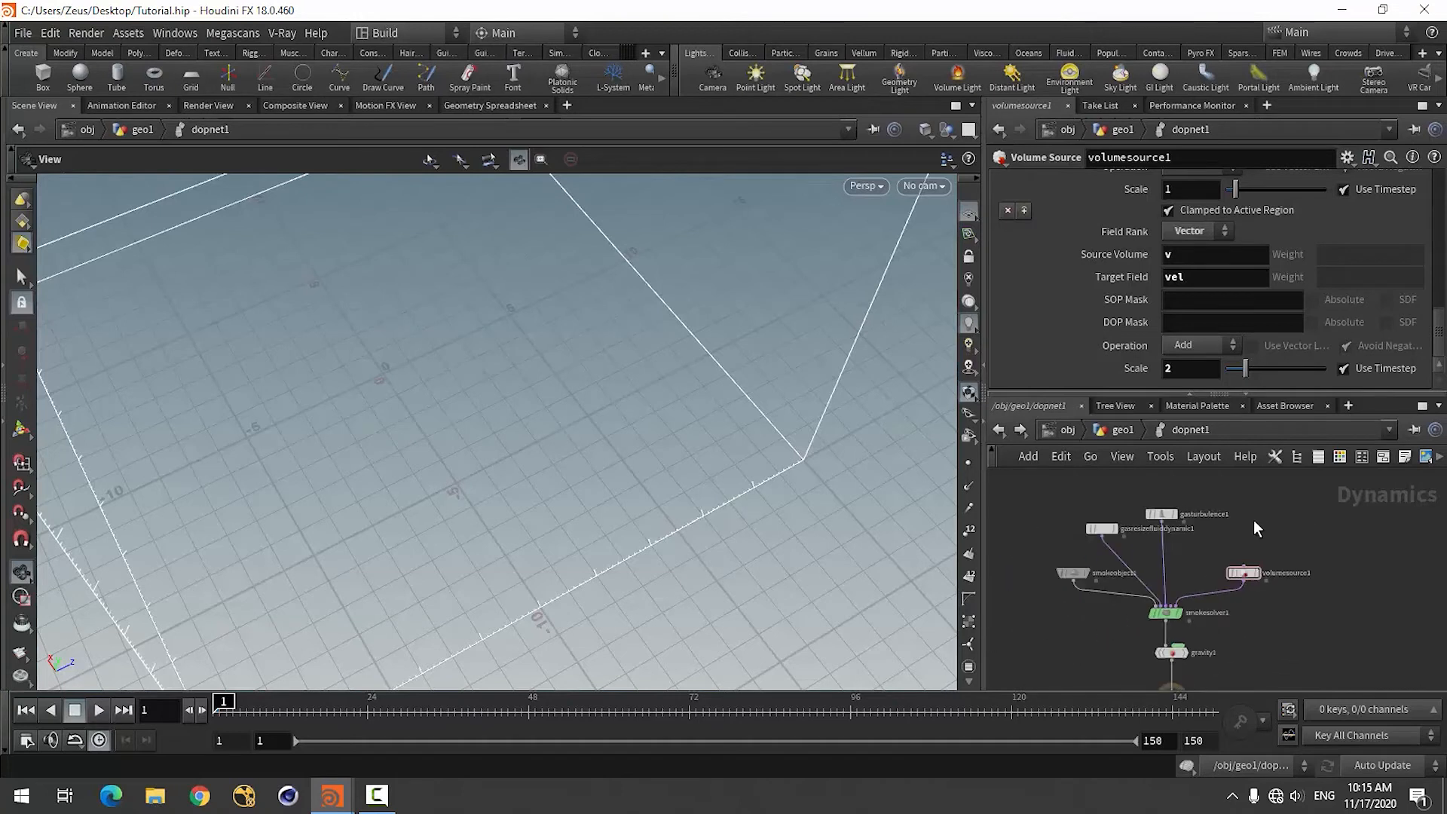
{"action": "key", "text": "Tab"}
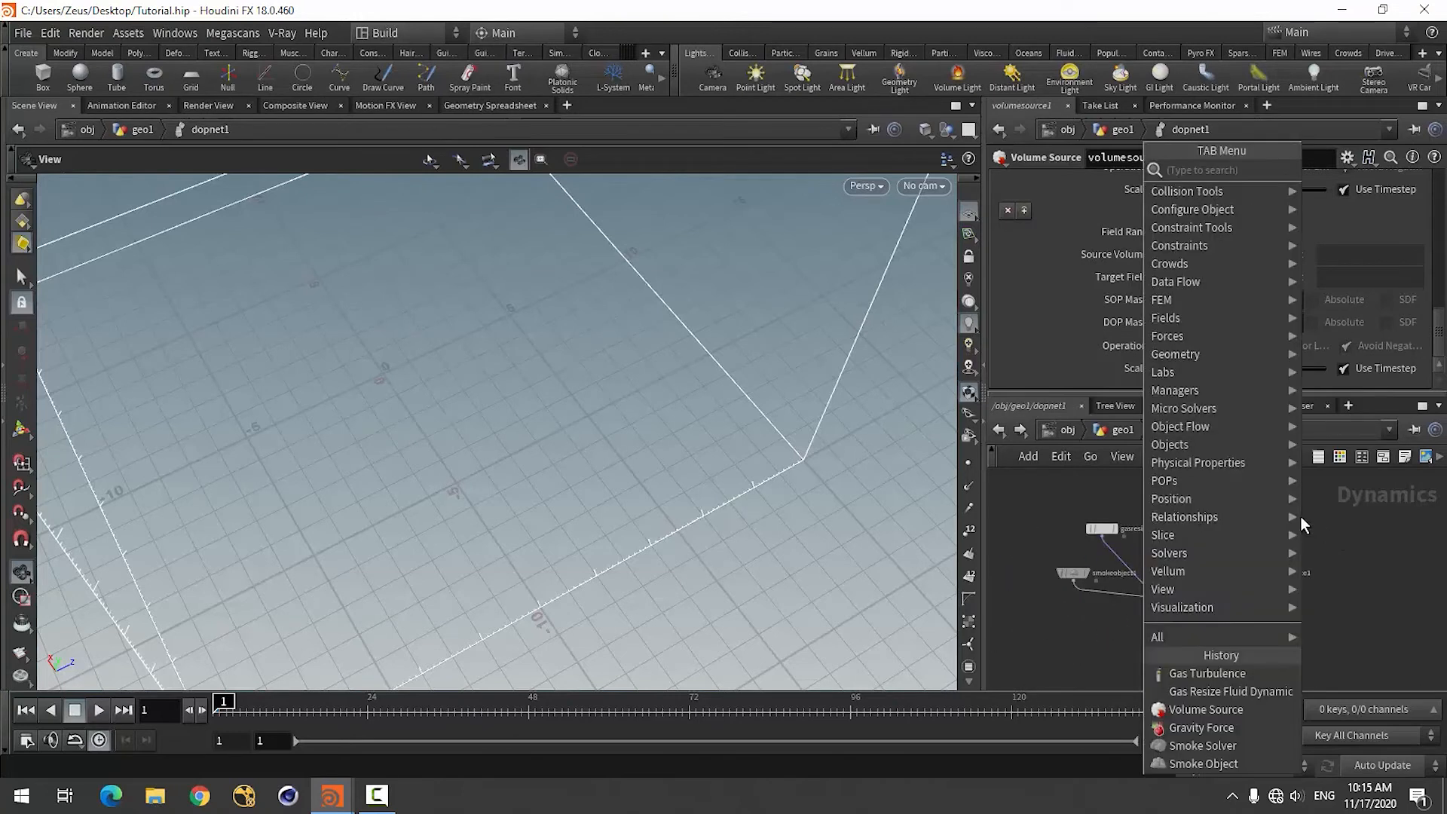
{"action": "type", "text": "gas"}
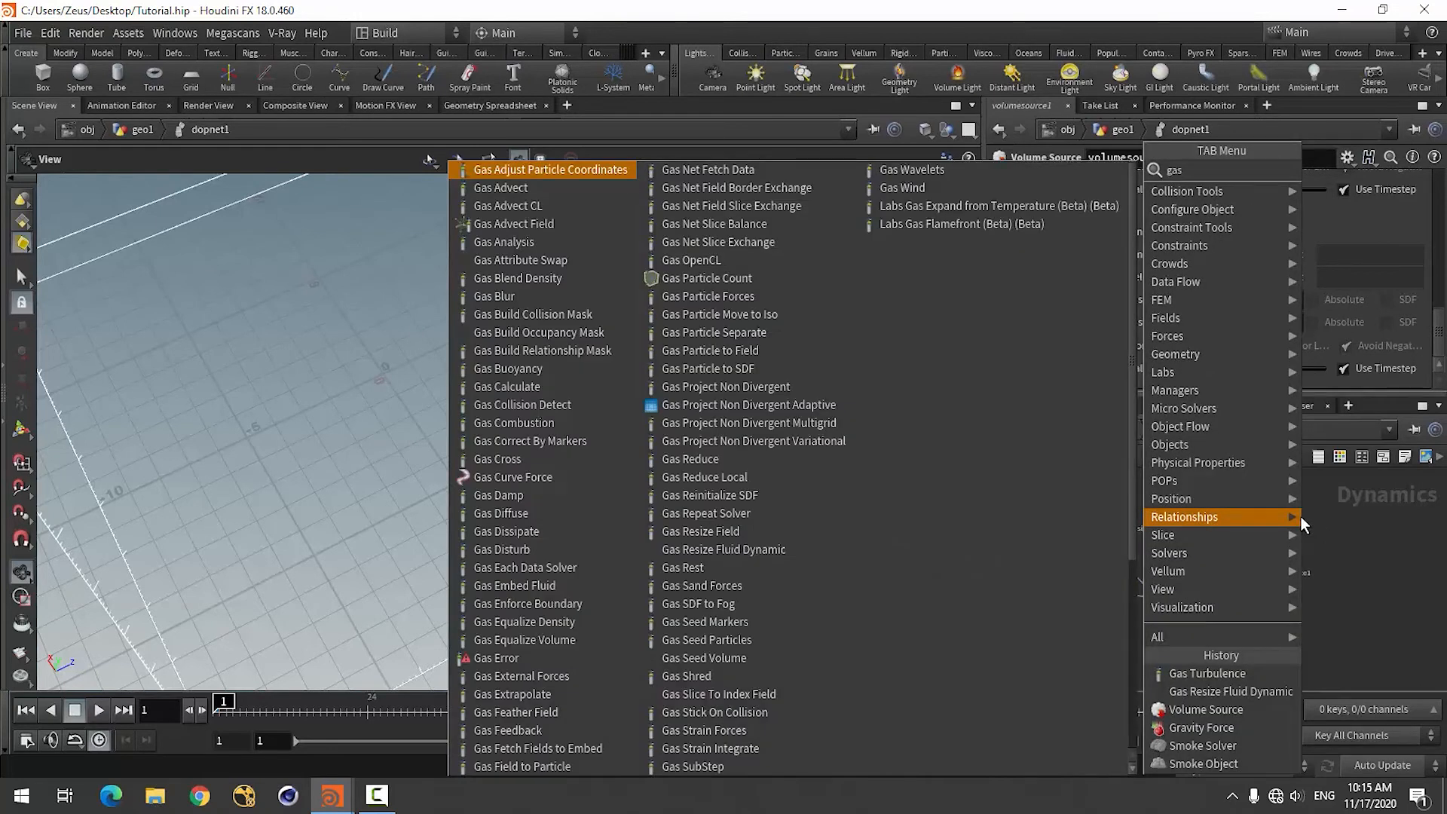
{"action": "type", "text": " di"}
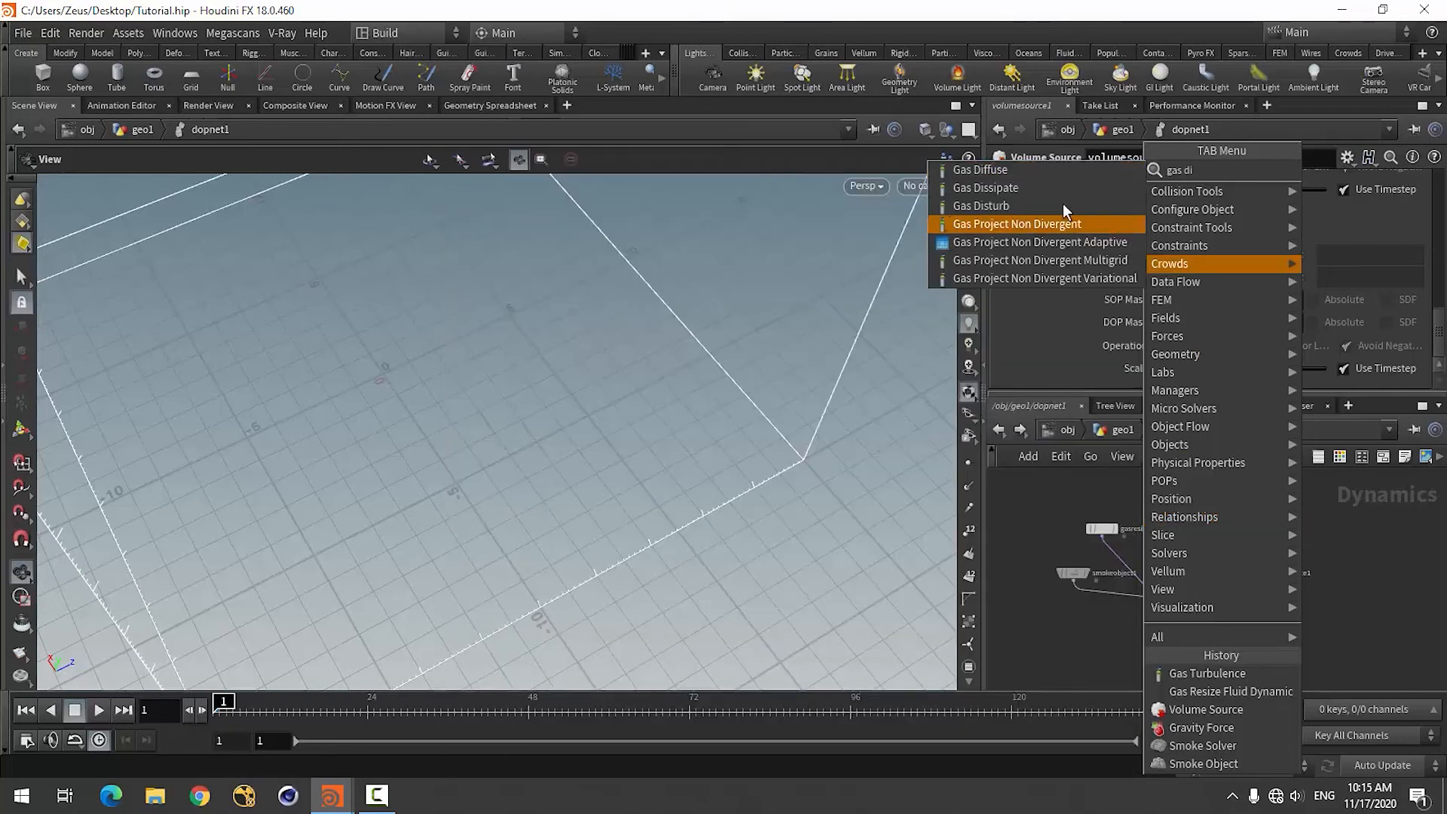
{"action": "left_click", "coordinate": [1006, 188]}
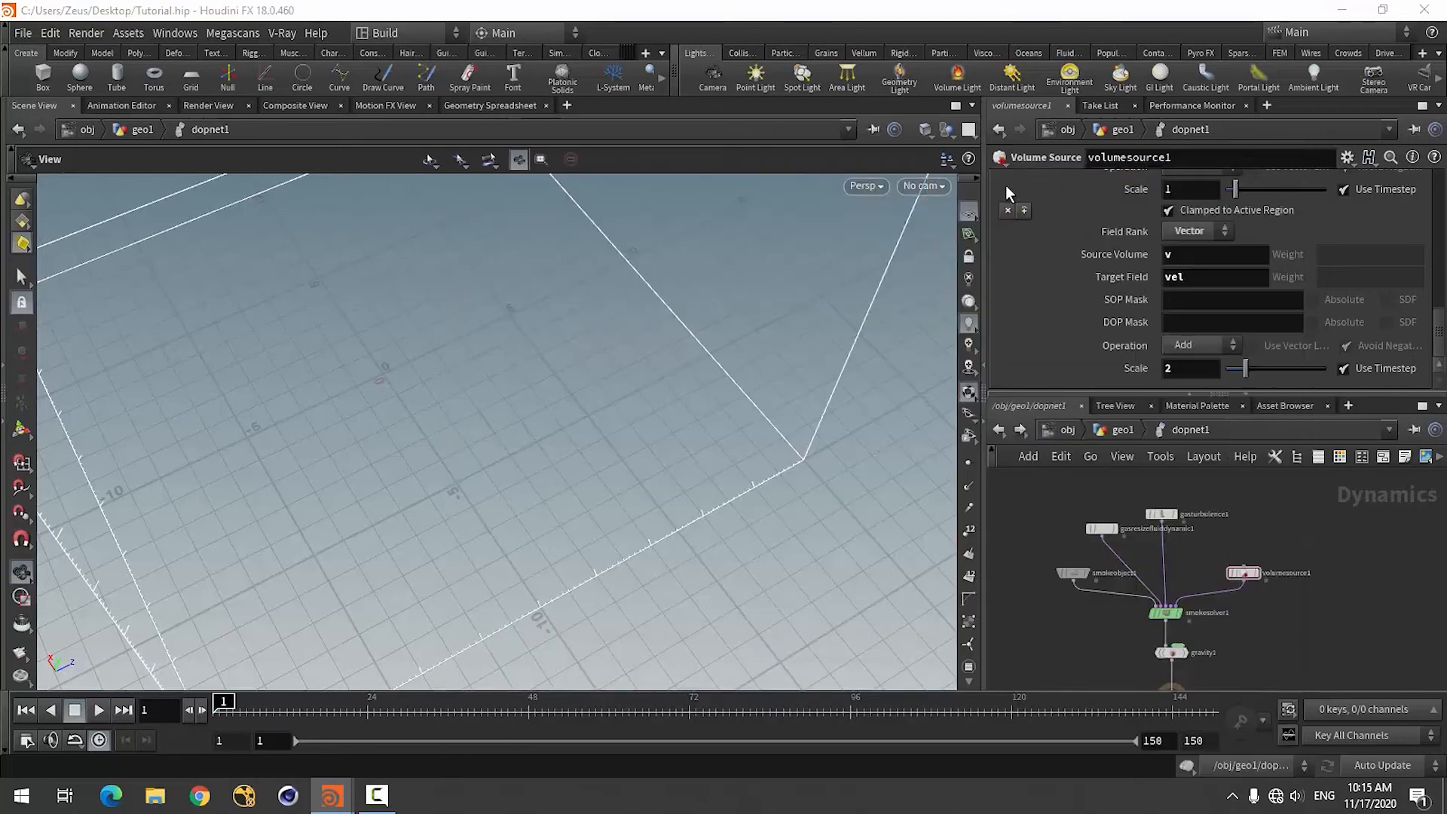
{"action": "left_click", "coordinate": [1282, 508]}
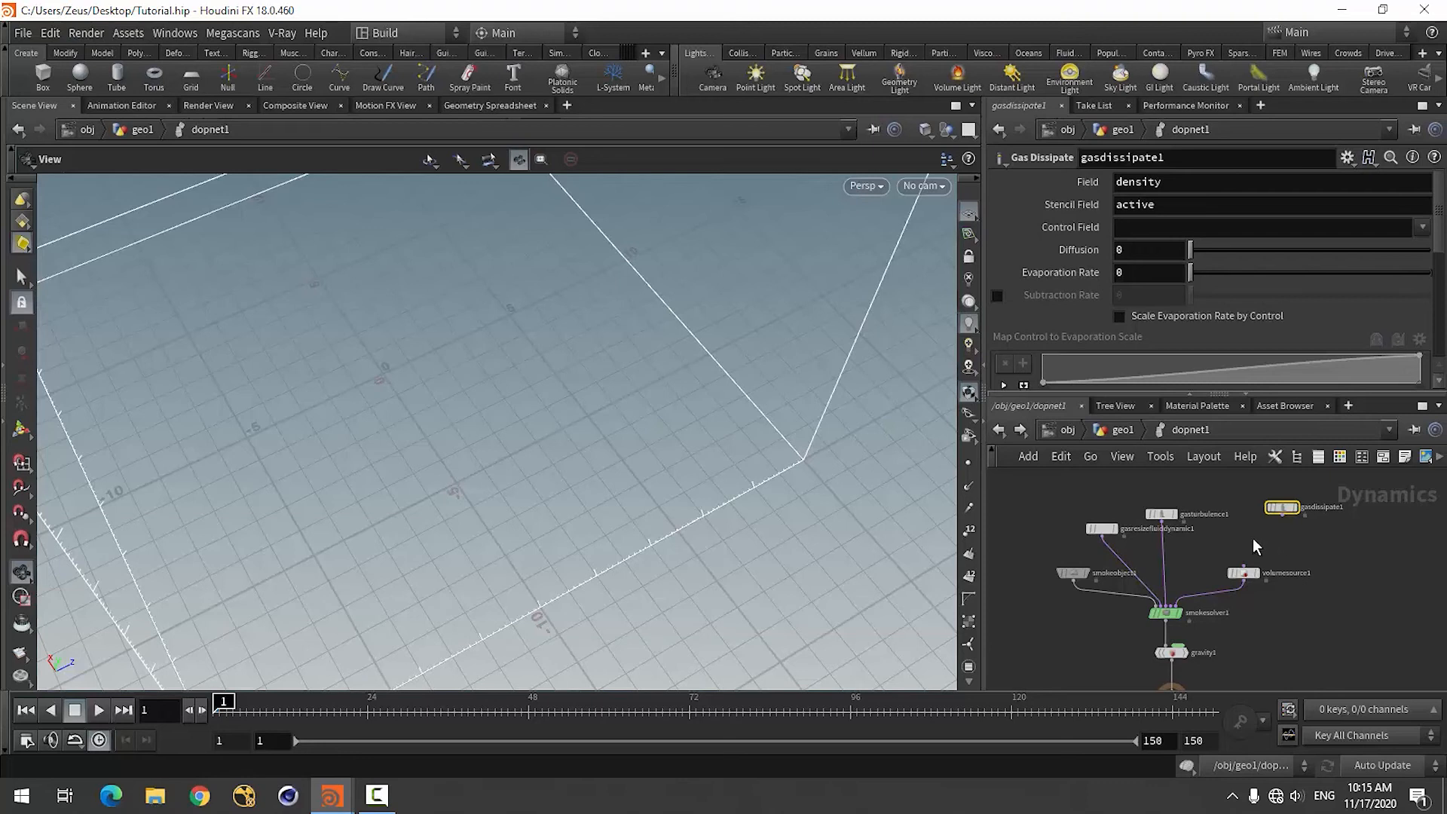
Wire the Gas Dissipate node's output into smokesolver1 alongside gasturbulence1, and position the node just above volumesource1.
{"action": "left_click", "coordinate": [1281, 516]}
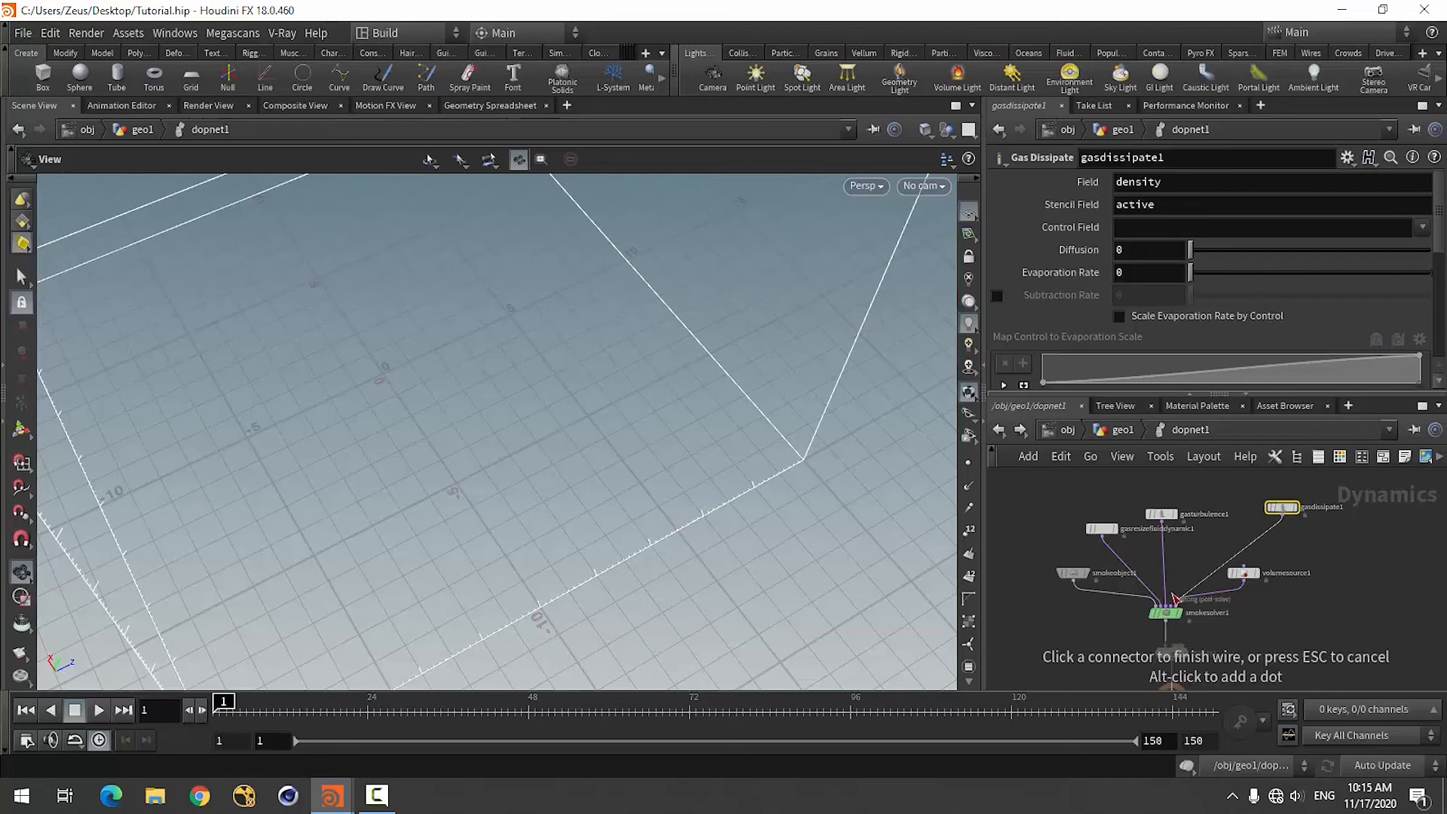
{"action": "left_click", "coordinate": [1170, 606]}
{"action": "scroll", "coordinate": [1225, 541], "scroll_direction": "up", "scroll_amount": 5}
{"action": "scroll", "coordinate": [1305, 529], "scroll_direction": "down", "scroll_amount": 5}
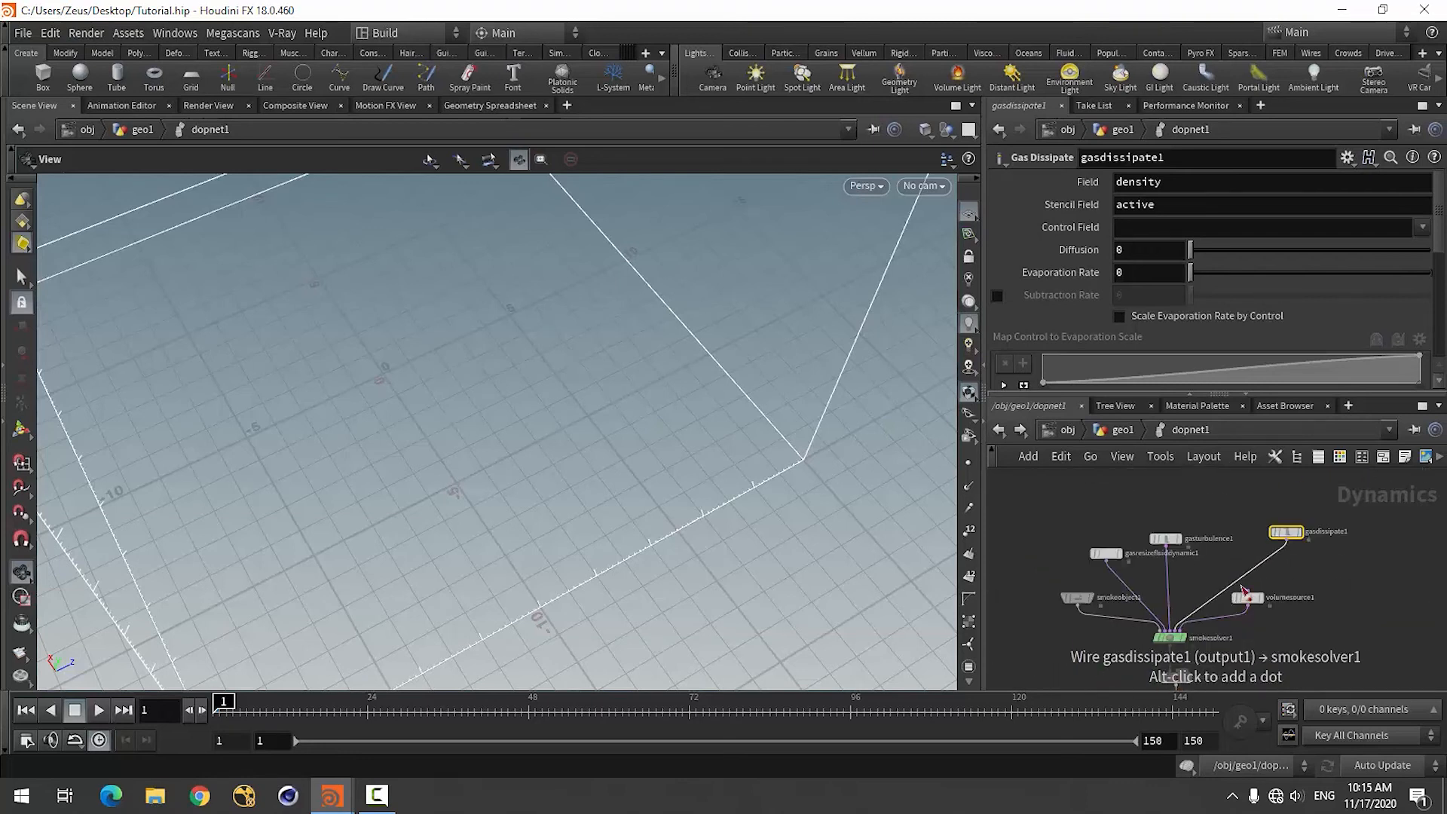
{"action": "scroll", "coordinate": [1287, 541], "scroll_direction": "up", "scroll_amount": 2}
{"action": "left_click_drag", "start_coordinate": [1290, 527], "coordinate": [1232, 551]}
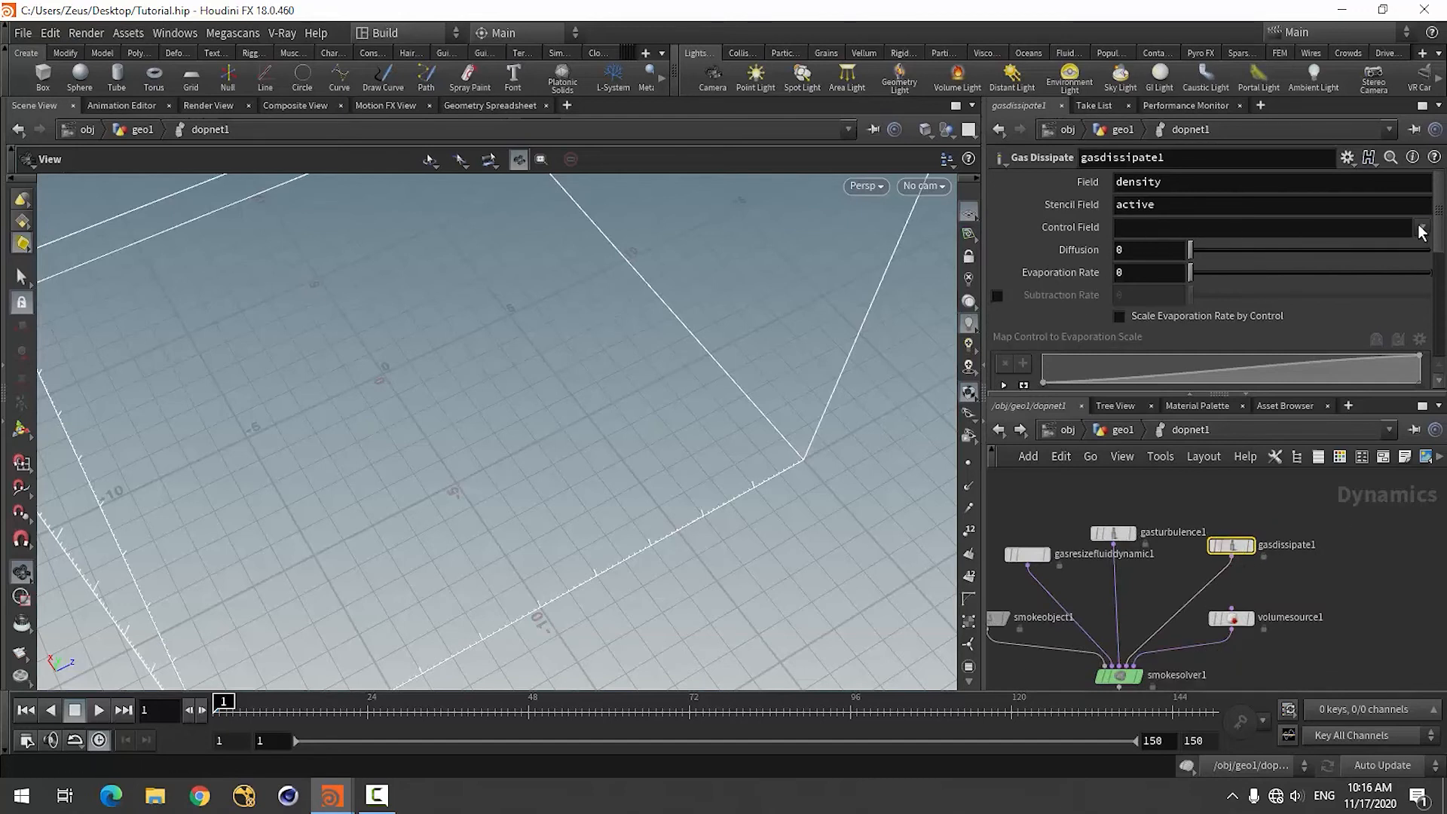
On gasdissipate1, choose temperature as the Control Field and set the Evaporation Rate to 0.9.
{"action": "left_click", "coordinate": [1392, 270]}
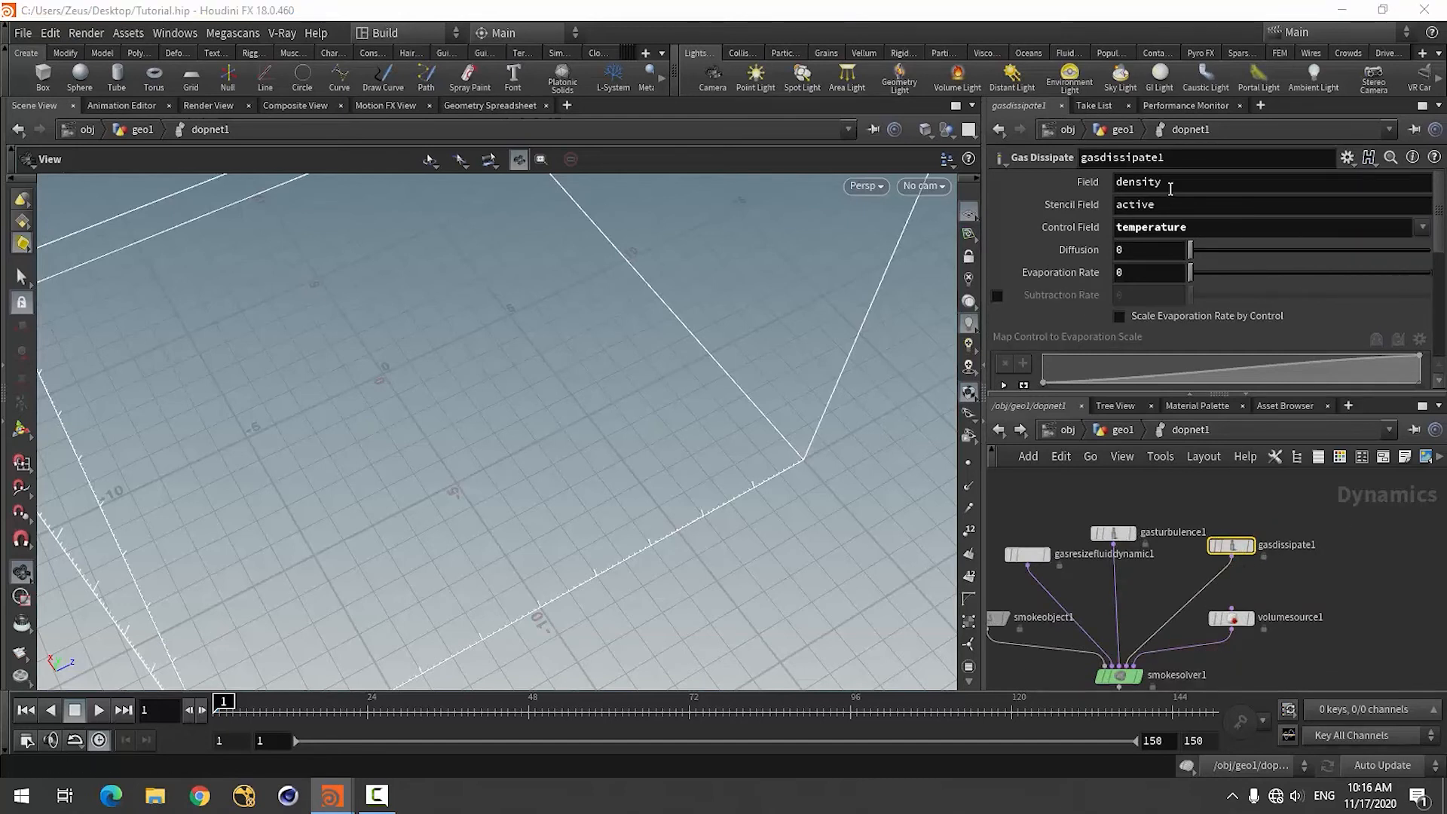
{"action": "left_click", "coordinate": [1153, 279]}
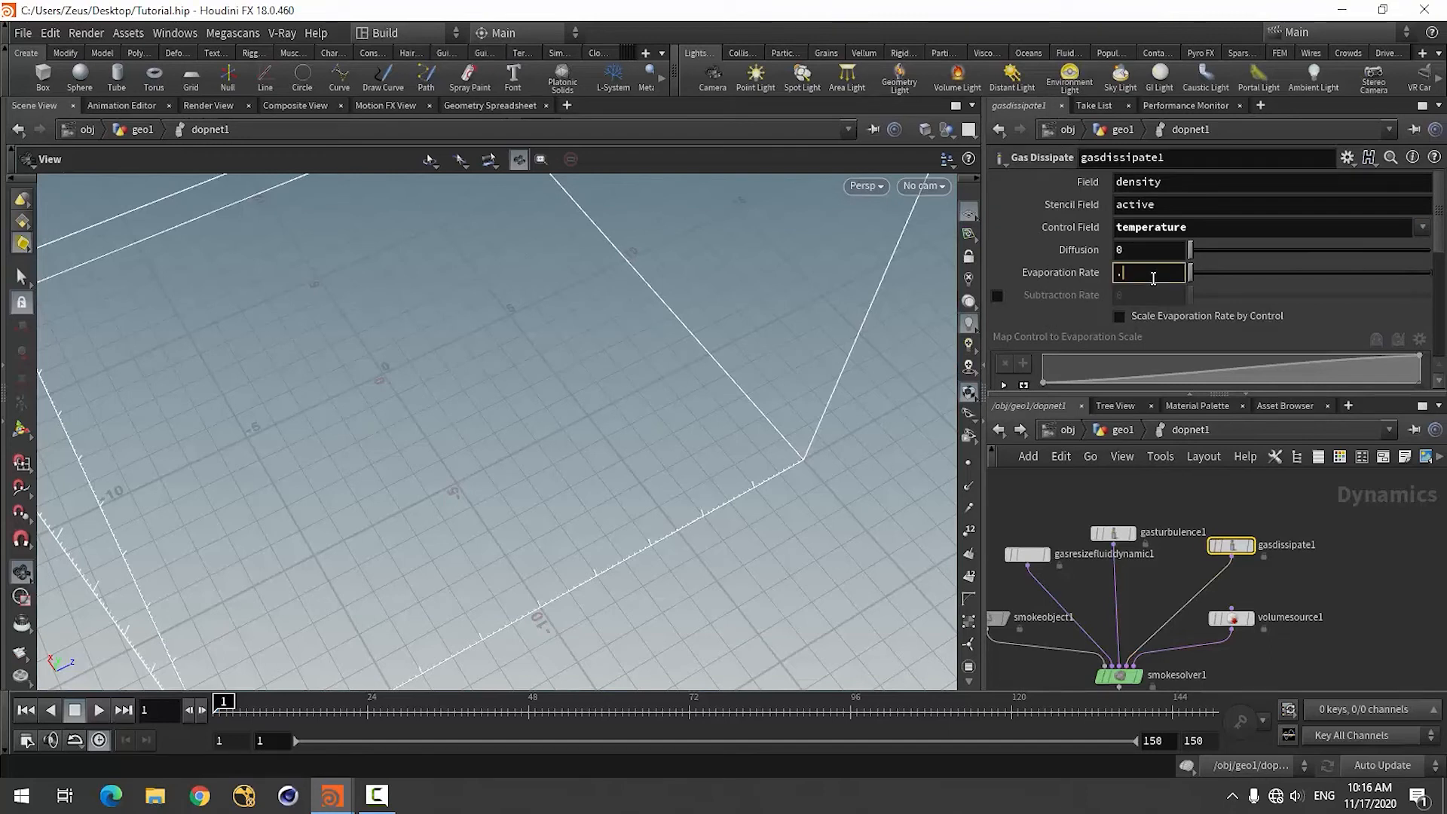
{"action": "type", "text": ".9"}
{"action": "key", "text": "Return"}
Enable the Subtraction Rate on gasdissipate1 and set it to 0.9.
{"action": "left_click", "coordinate": [1149, 246]}
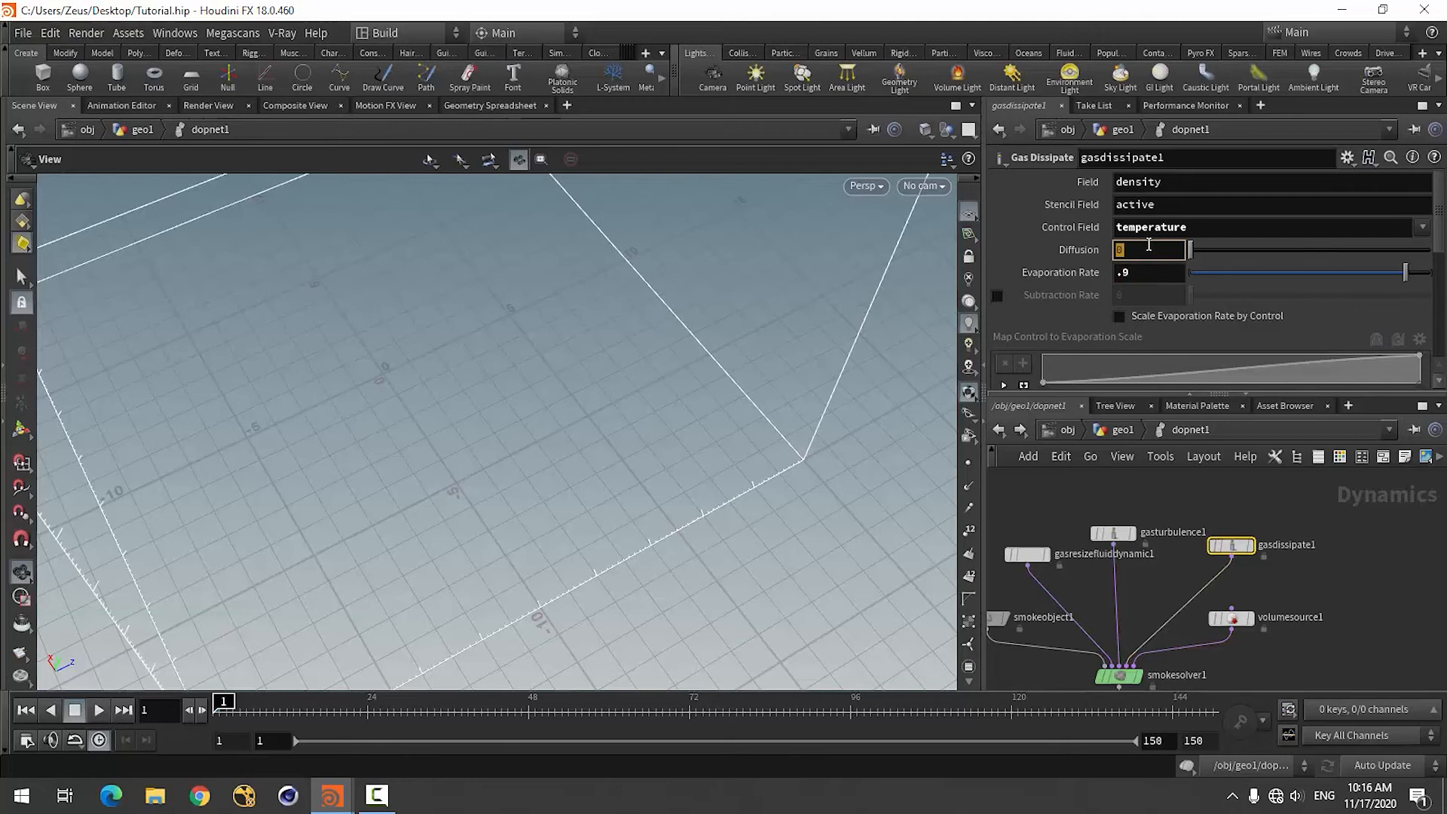
{"action": "left_click", "coordinate": [997, 295]}
{"action": "left_click", "coordinate": [1140, 295]}
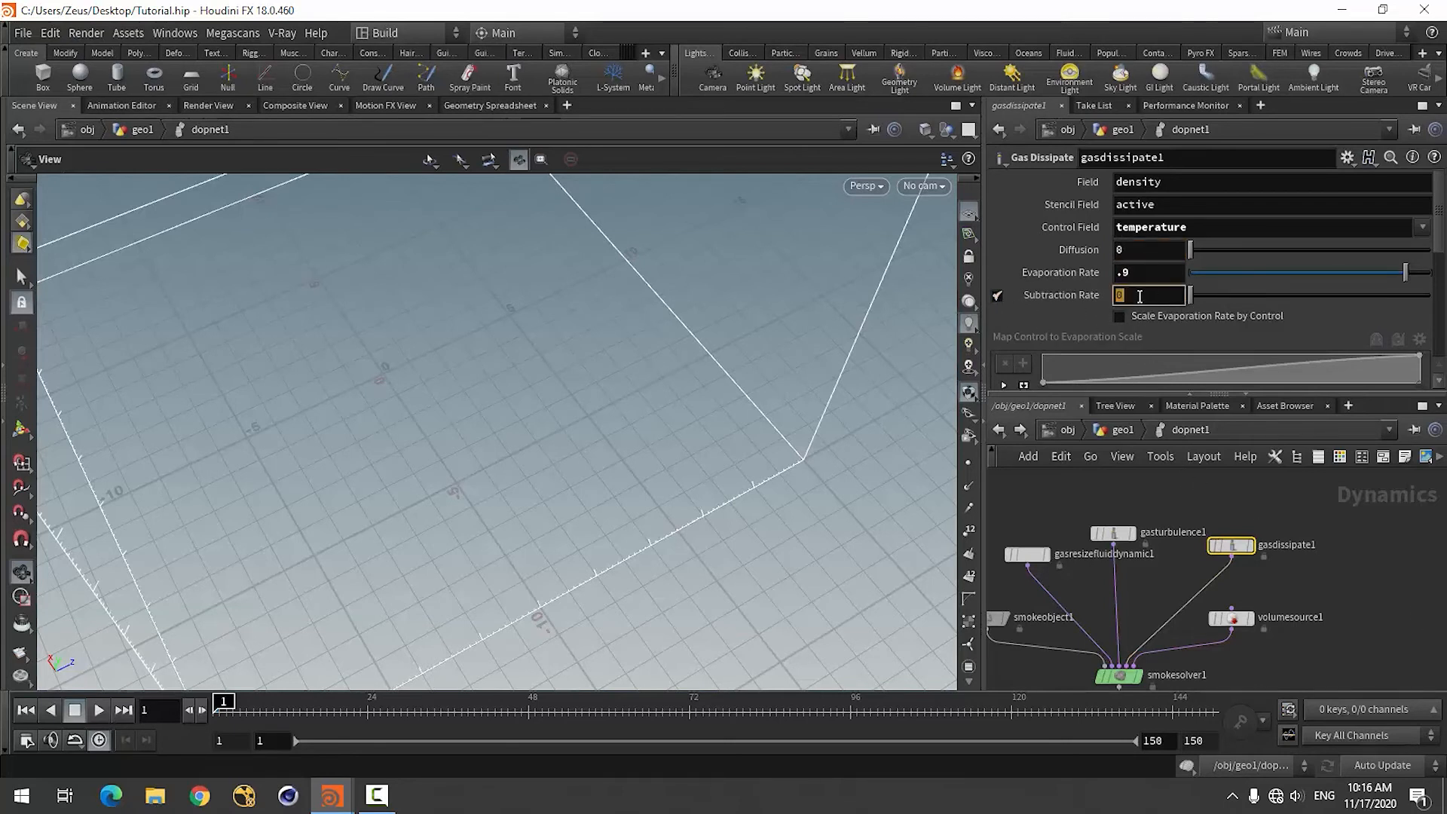
{"action": "key", "text": "Return"}
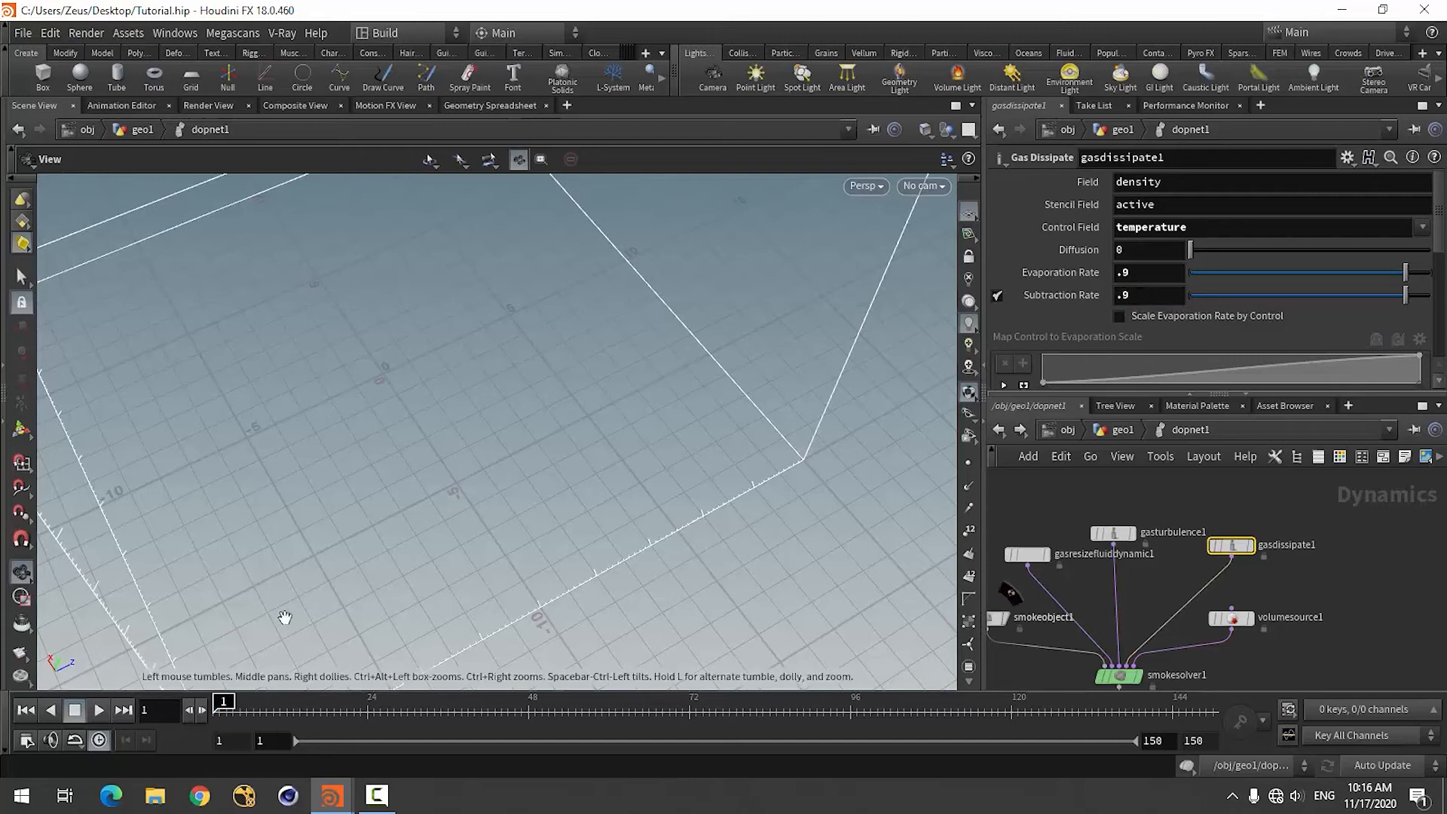
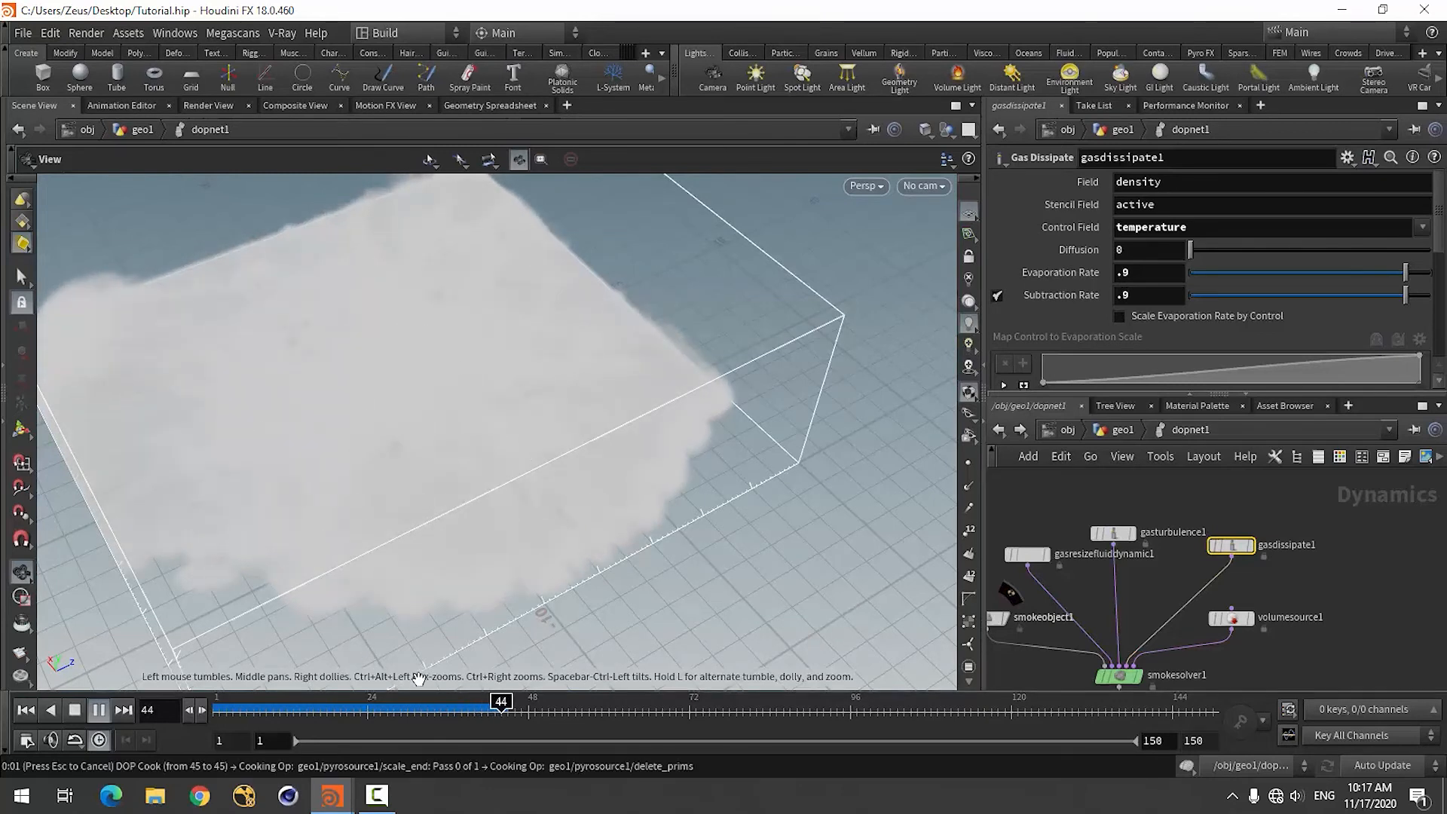
Stop the playback, review the smoke's shape at earlier simulated frames, and return to frame 1.
{"action": "left_click", "coordinate": [75, 710]}
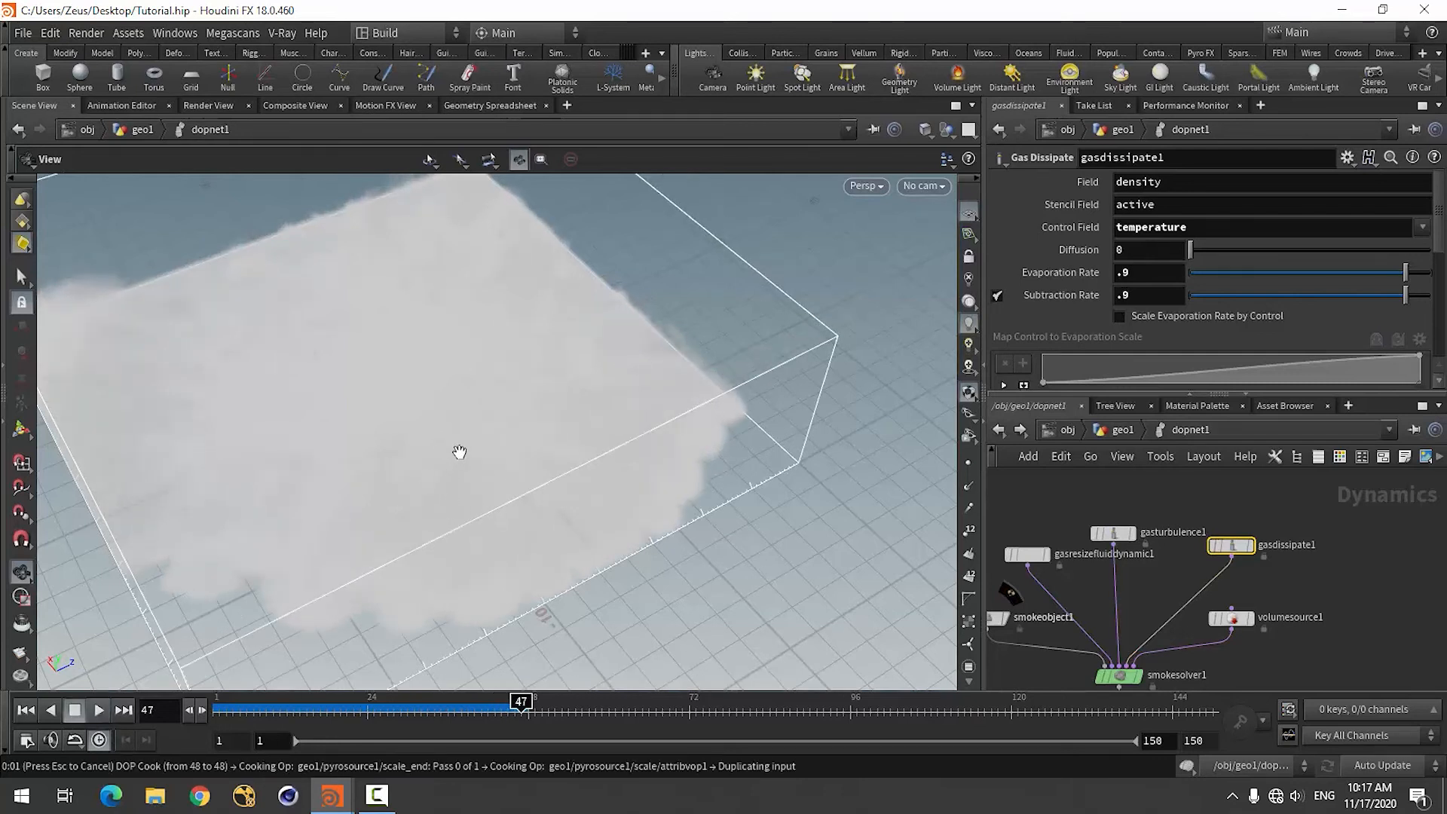
{"action": "left_click_drag", "start_coordinate": [458, 453], "coordinate": [423, 429]}
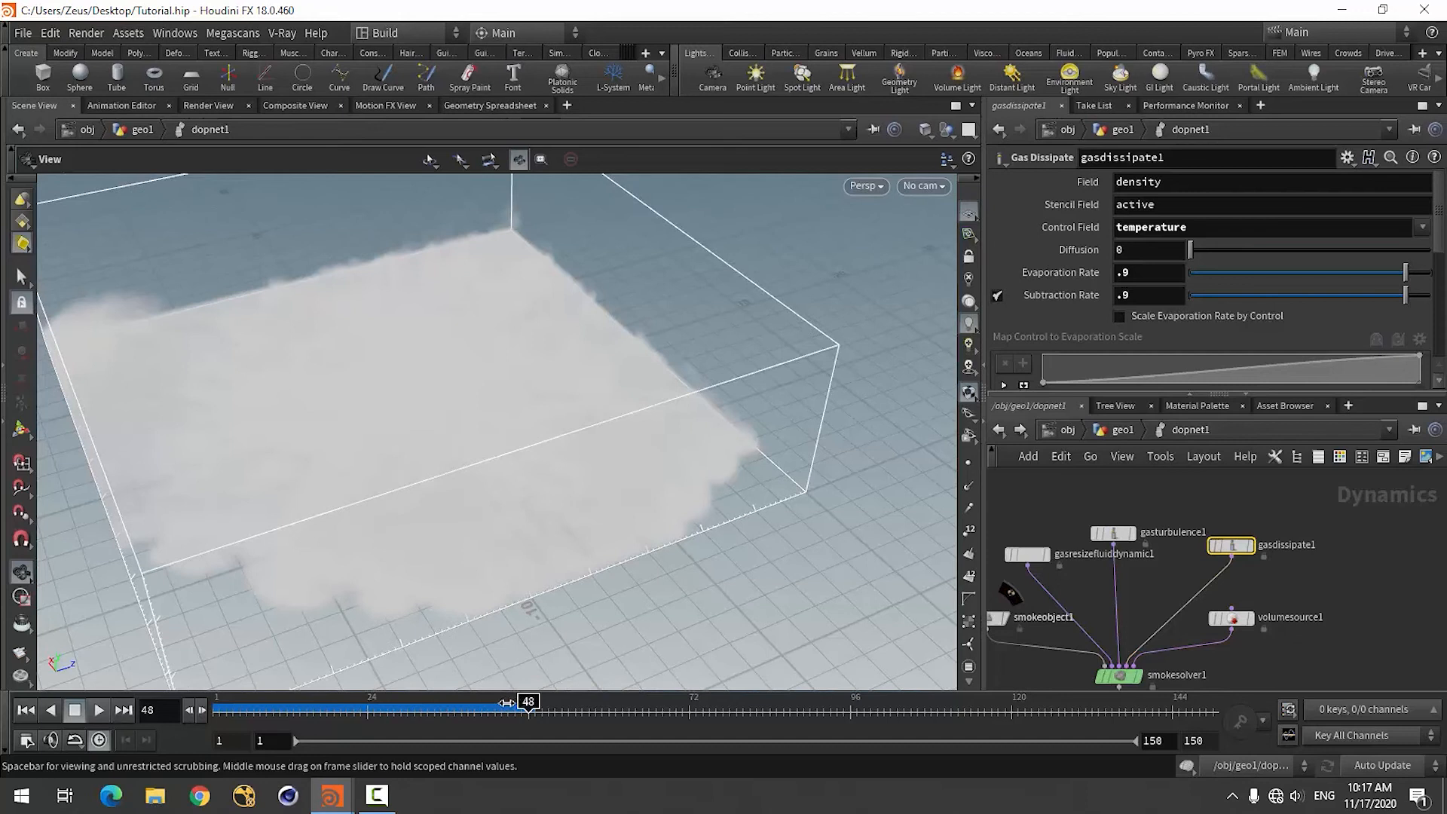
{"action": "left_click_drag", "start_coordinate": [505, 704], "coordinate": [401, 708]}
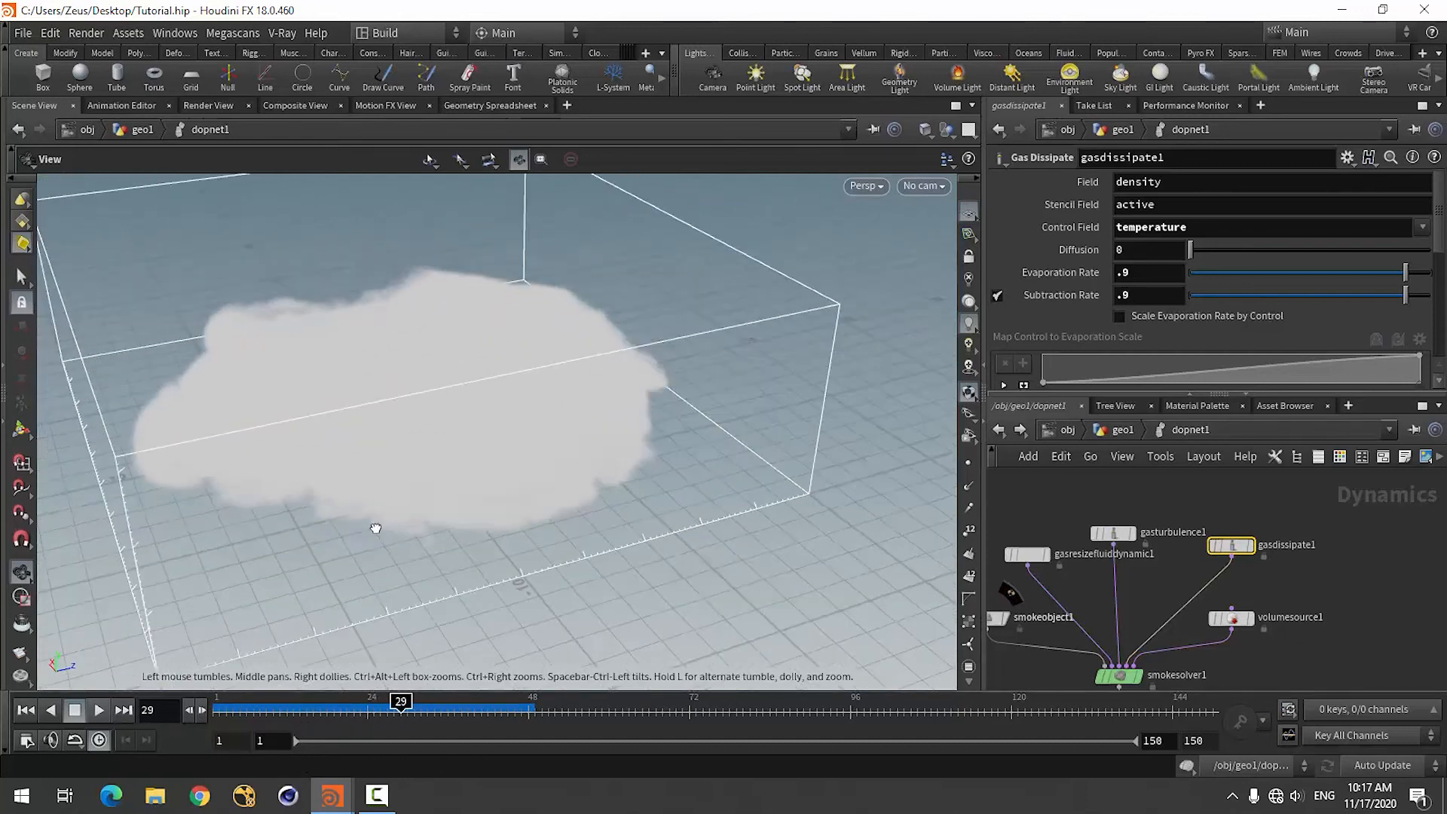
{"action": "left_click_drag", "start_coordinate": [376, 529], "coordinate": [372, 478]}
{"action": "left_click_drag", "start_coordinate": [401, 705], "coordinate": [323, 712]}
{"action": "left_click", "coordinate": [26, 709]}
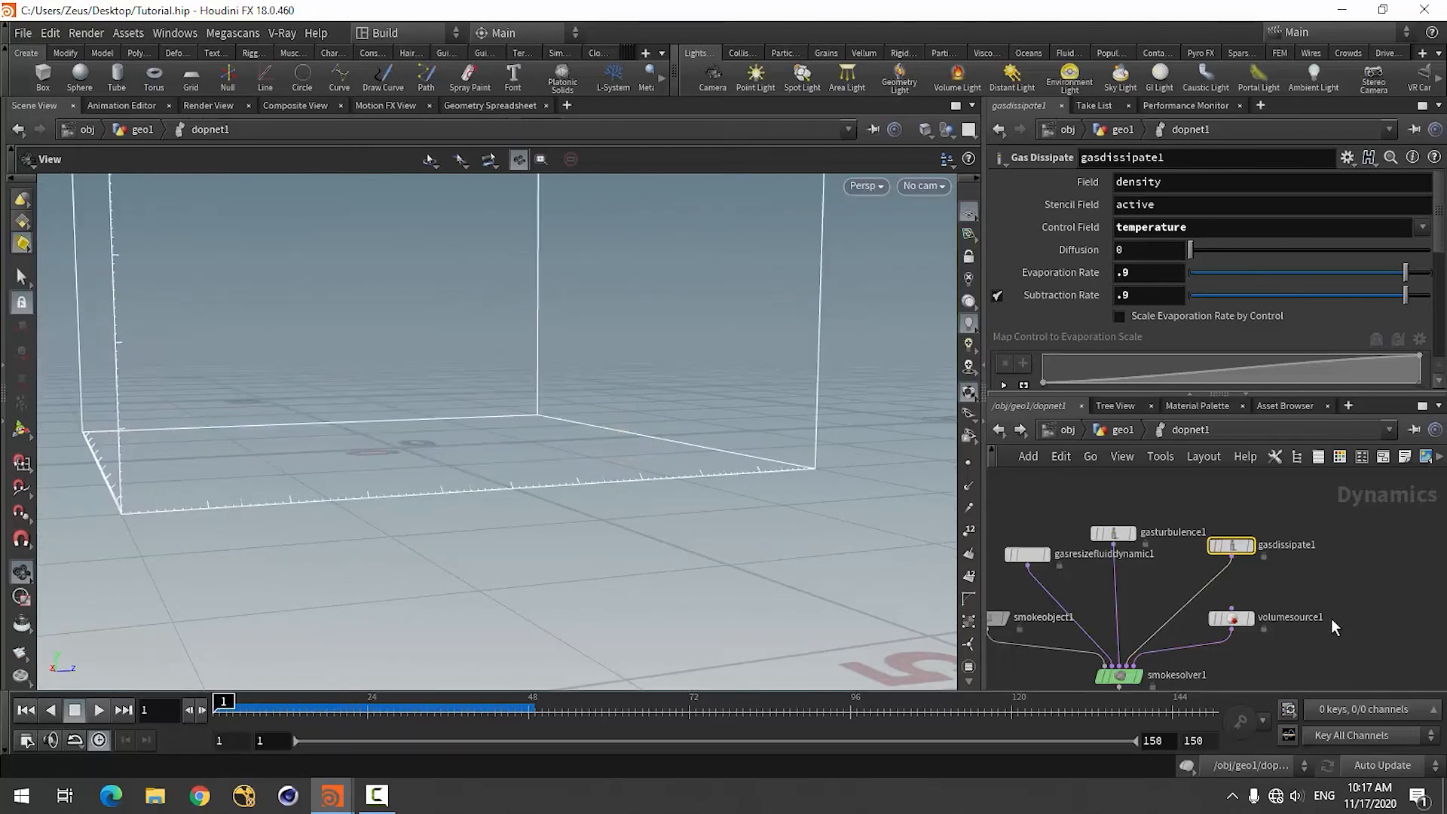
Go up to the object level and scrub to about frame 41 to examine the smoke together with the ground debris.
{"action": "scroll", "coordinate": [1239, 667], "scroll_direction": "up", "scroll_amount": 3}
{"action": "left_click", "coordinate": [1227, 564]}
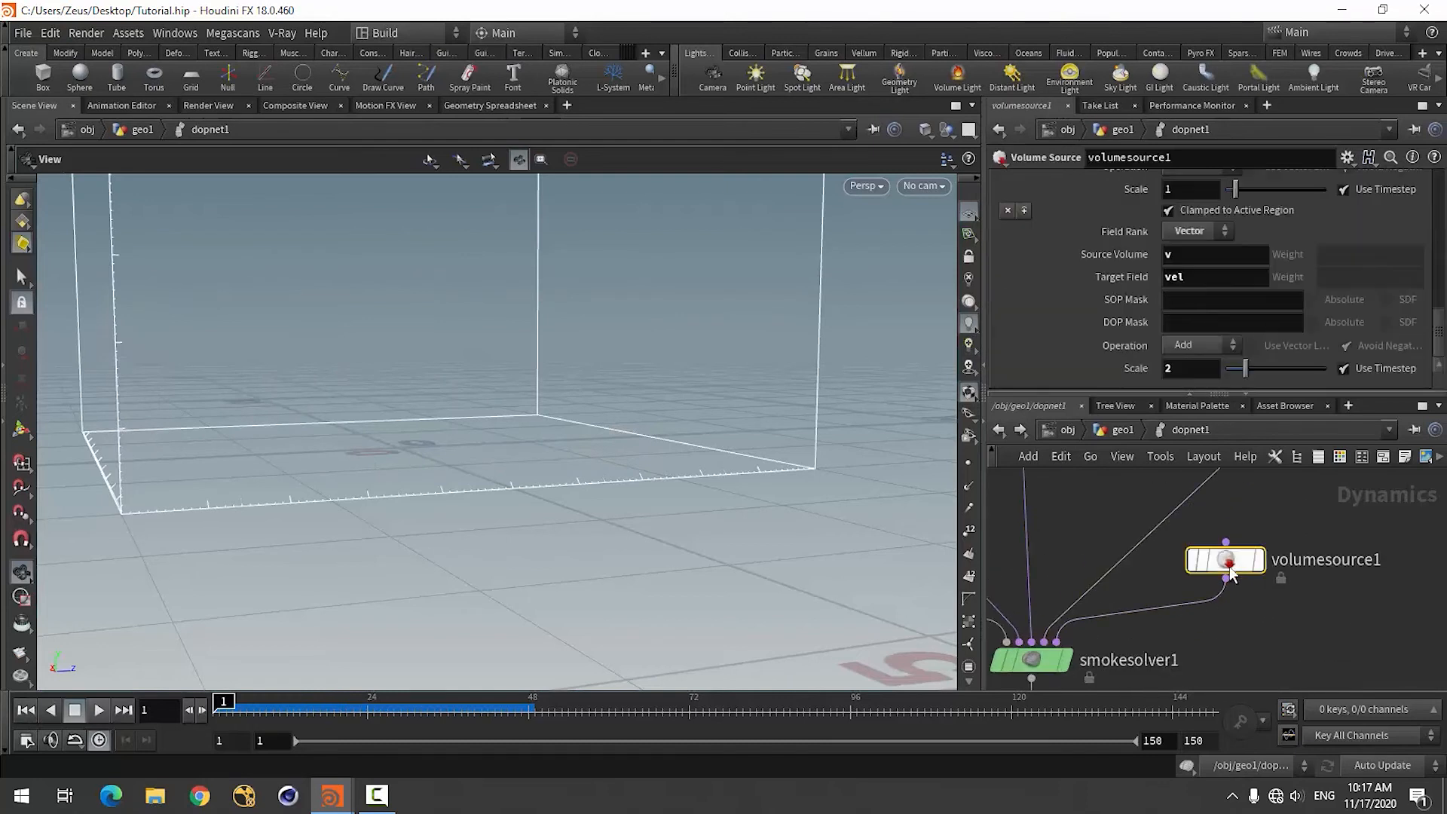
{"action": "key", "text": "u"}
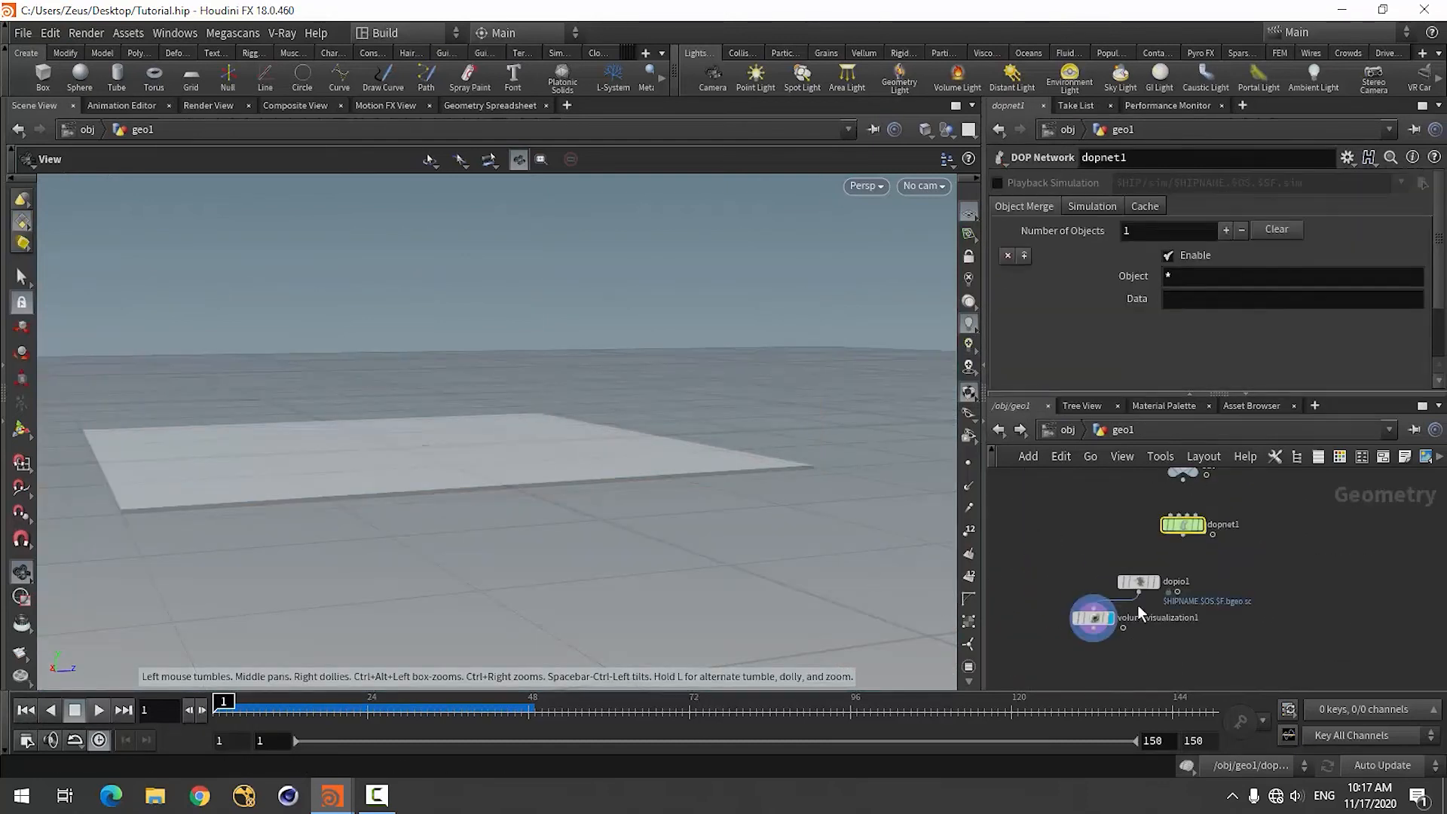
{"action": "left_click", "coordinate": [1067, 431]}
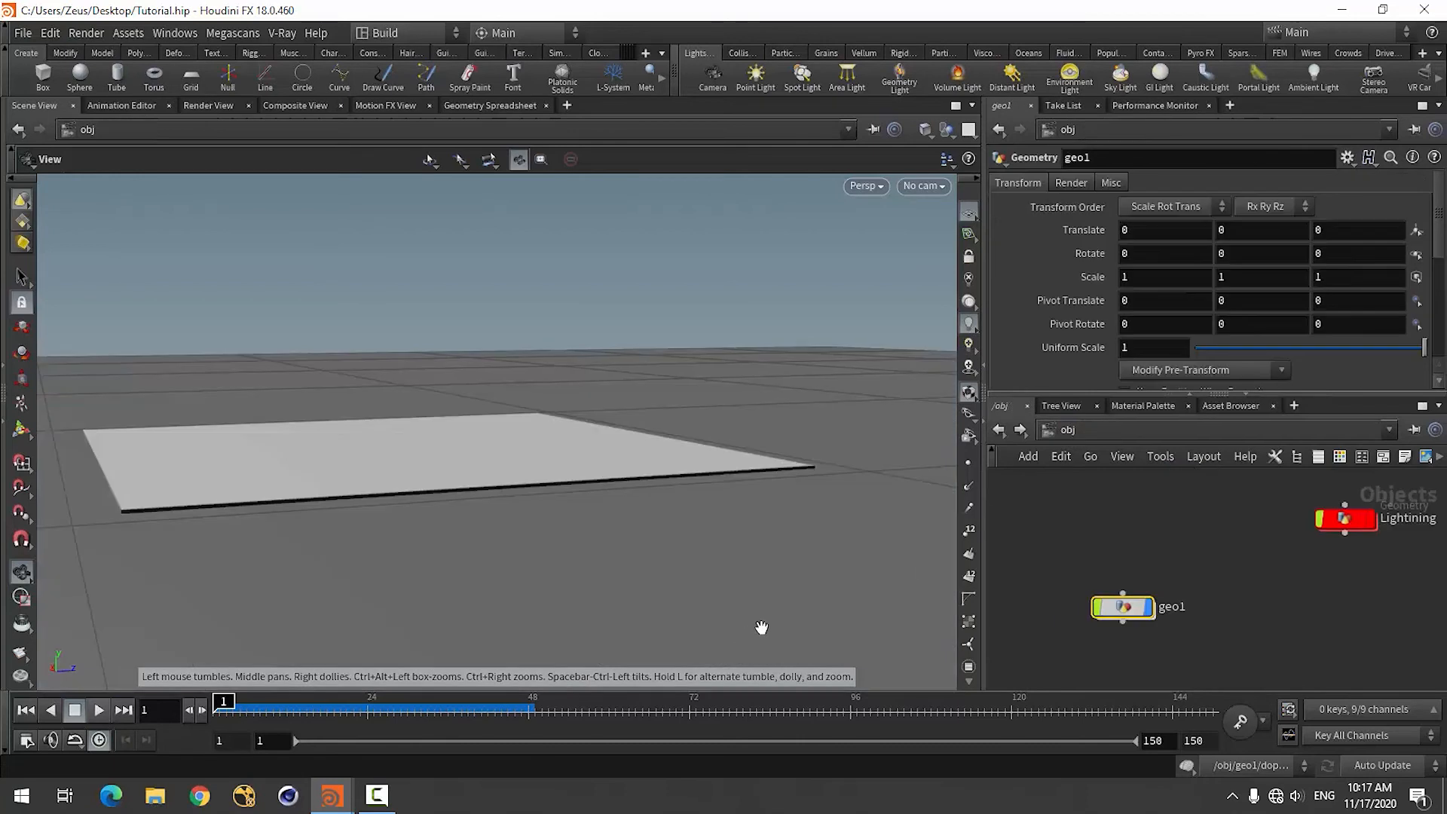
{"action": "scroll", "coordinate": [1136, 539], "scroll_direction": "down", "scroll_amount": 5}
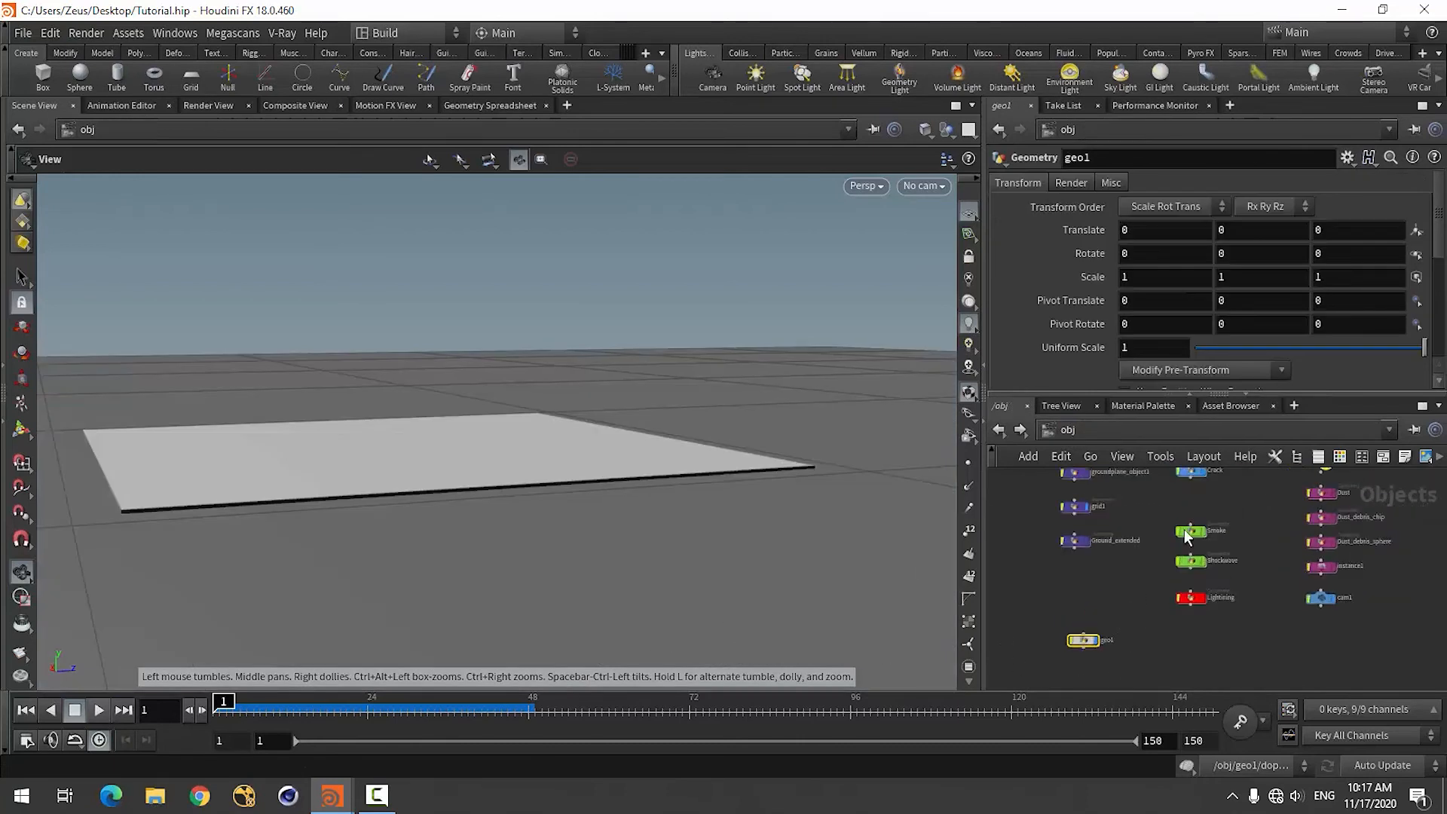
{"action": "left_click_drag", "start_coordinate": [237, 703], "coordinate": [503, 716]}
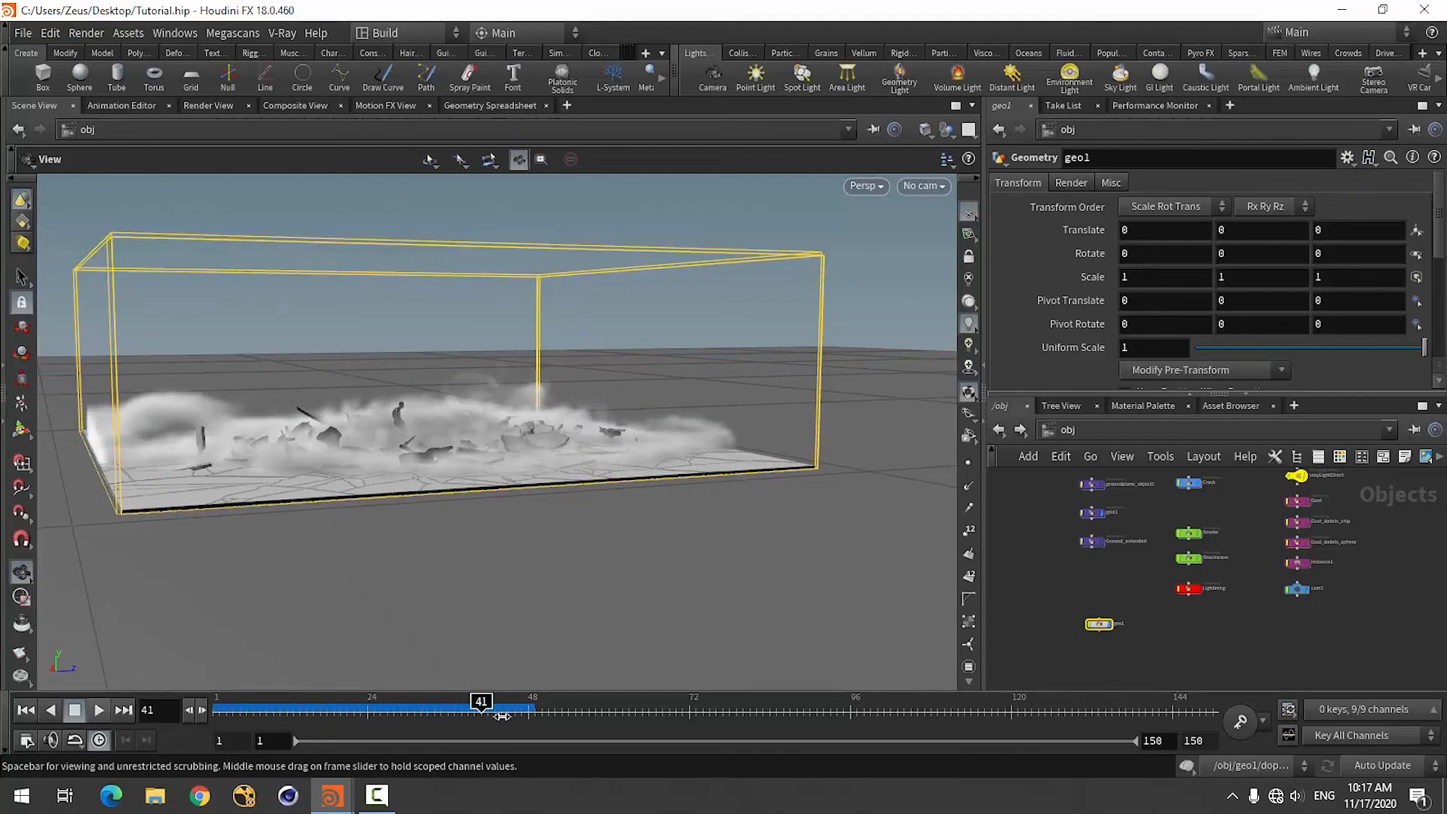
{"action": "left_click", "coordinate": [27, 710]}
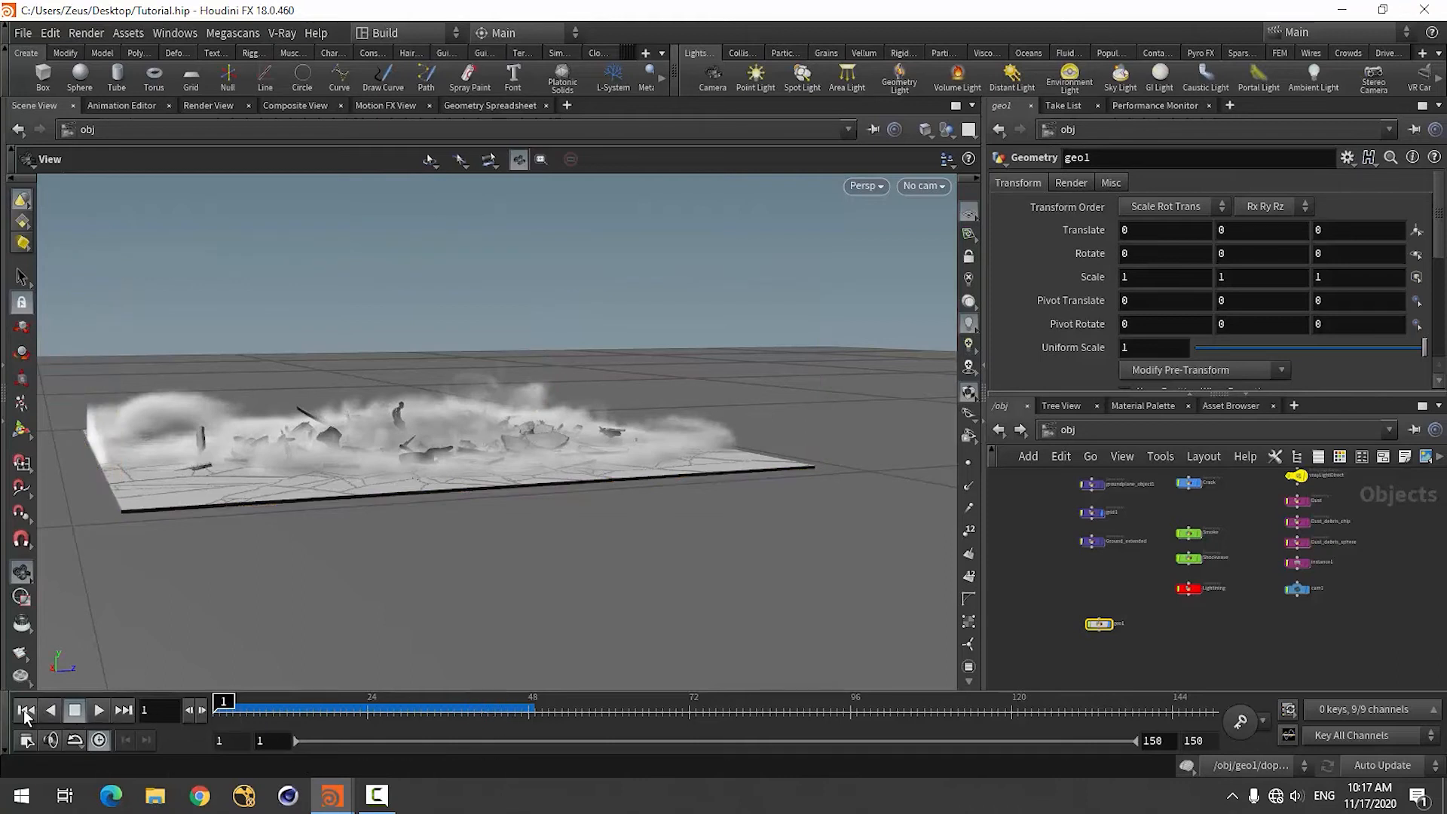
Return to dopnet1 inside geo1 and enlarge the parameter area to expose volumesource1's density, temperature and velocity source settings.
{"action": "double_click", "coordinate": [1101, 625]}
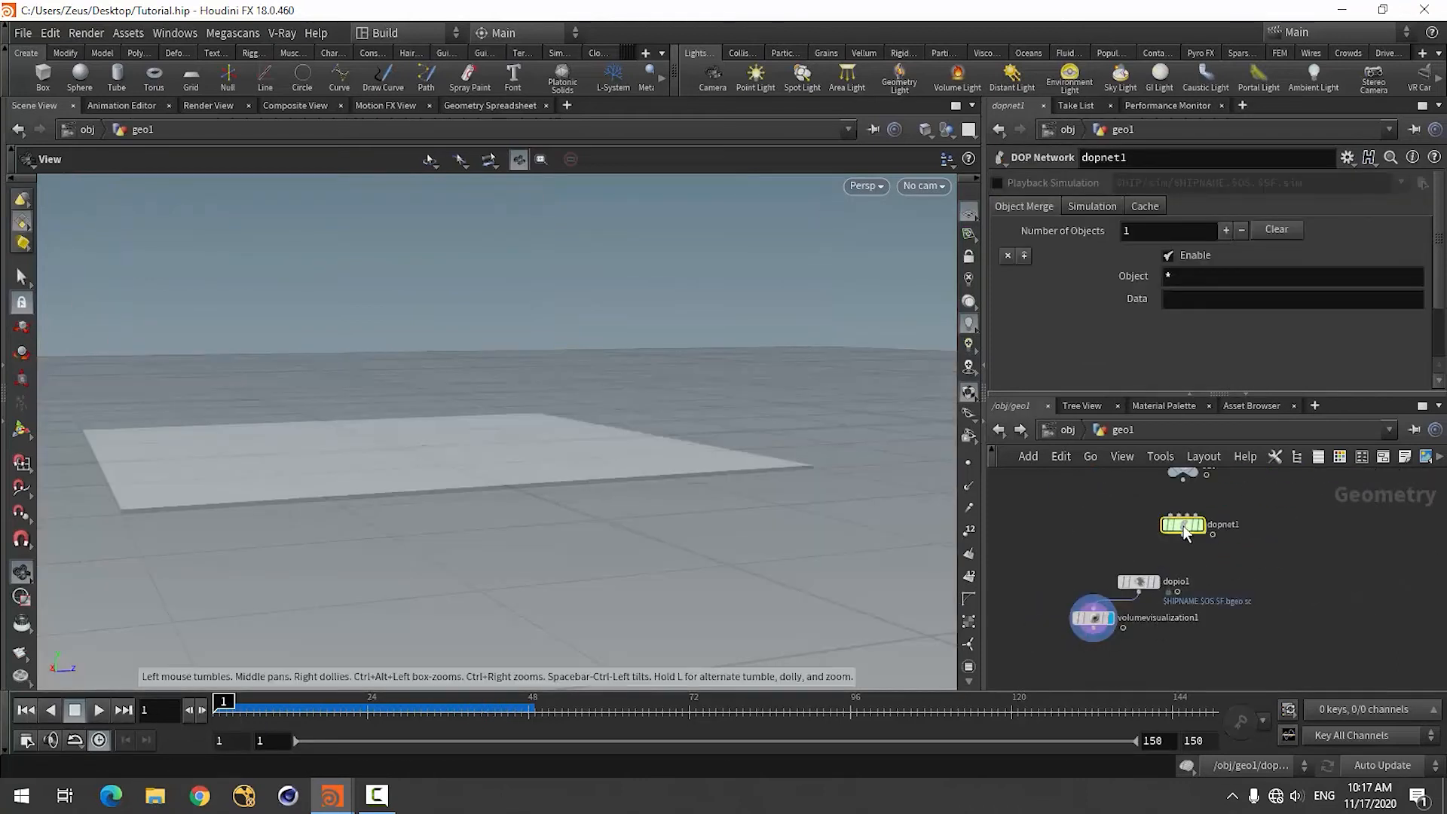
{"action": "double_click", "coordinate": [1183, 528]}
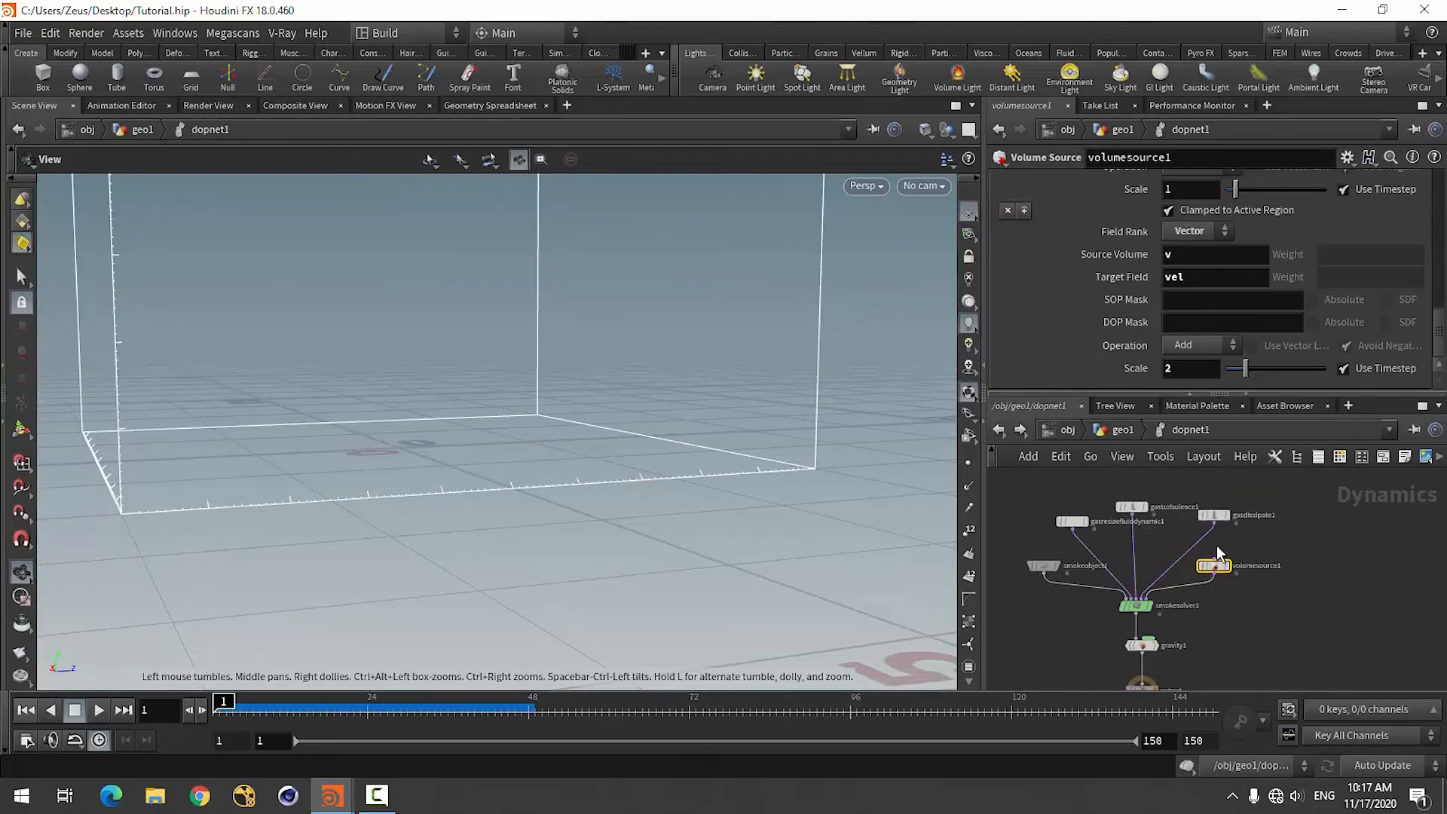
{"action": "scroll", "coordinate": [1217, 545], "scroll_direction": "up", "scroll_amount": 4}
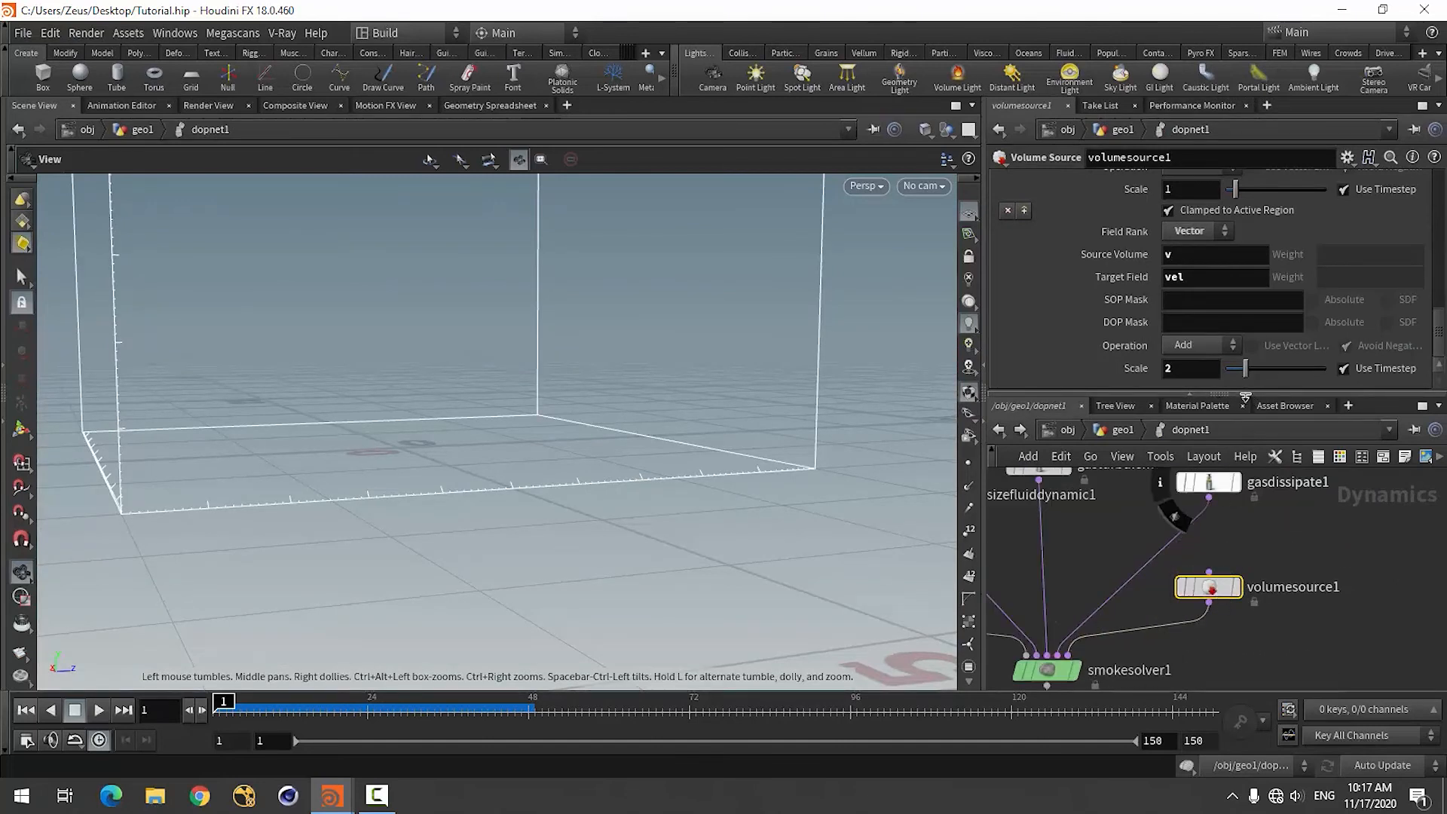
{"action": "left_click_drag", "start_coordinate": [1245, 396], "coordinate": [1144, 688]}
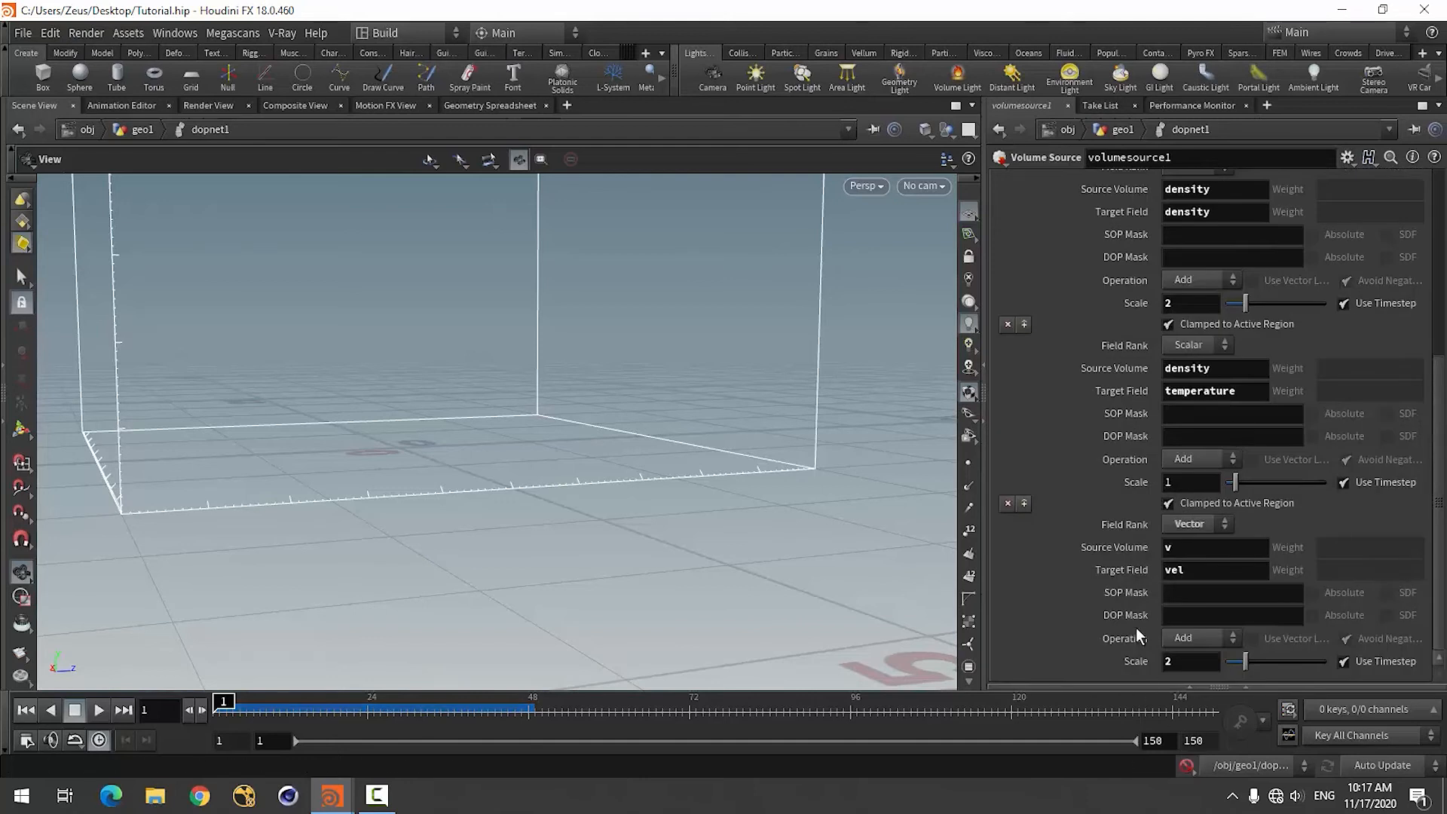
{"action": "scroll", "coordinate": [1118, 511], "scroll_direction": "up", "scroll_amount": 2}
{"action": "scroll", "coordinate": [1110, 512], "scroll_direction": "down", "scroll_amount": 2}
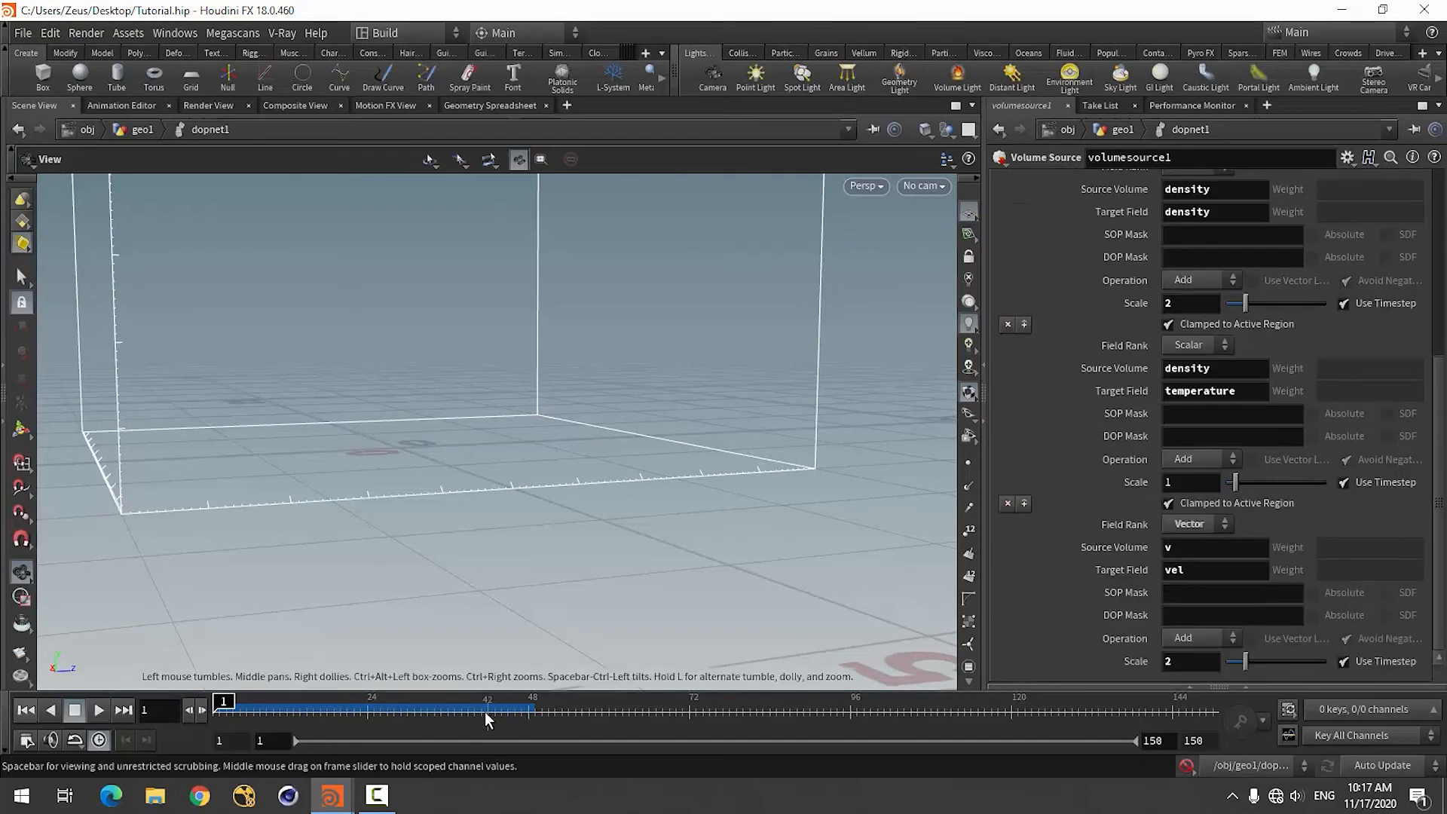
At frame 35, keyframe the Scale values of volumesource1's density, temperature and vel sources.
{"action": "left_click", "coordinate": [443, 715]}
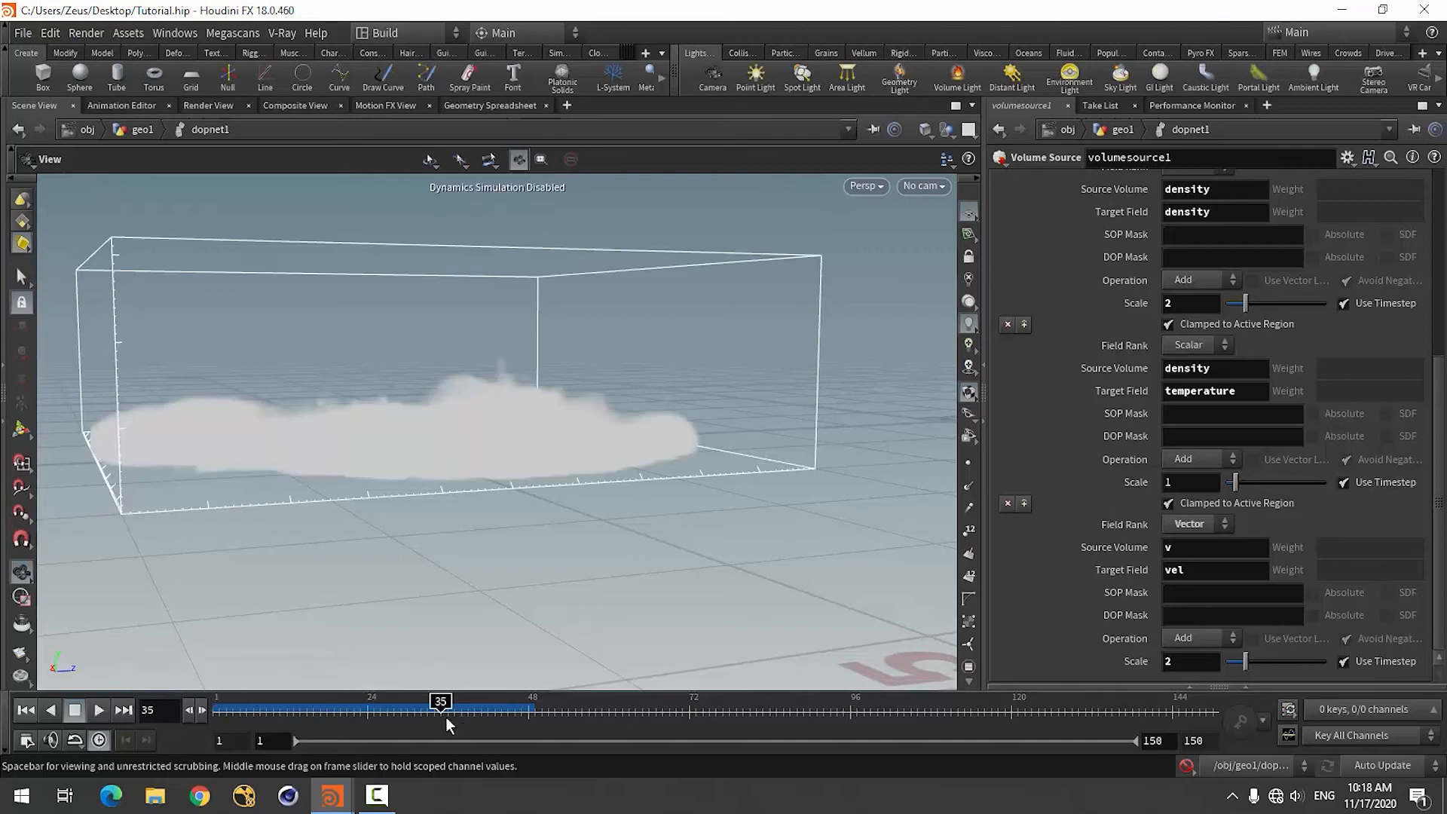
{"action": "left_click", "coordinate": [1192, 306], "text": "alt"}
{"action": "left_click", "coordinate": [1185, 482], "text": "alt"}
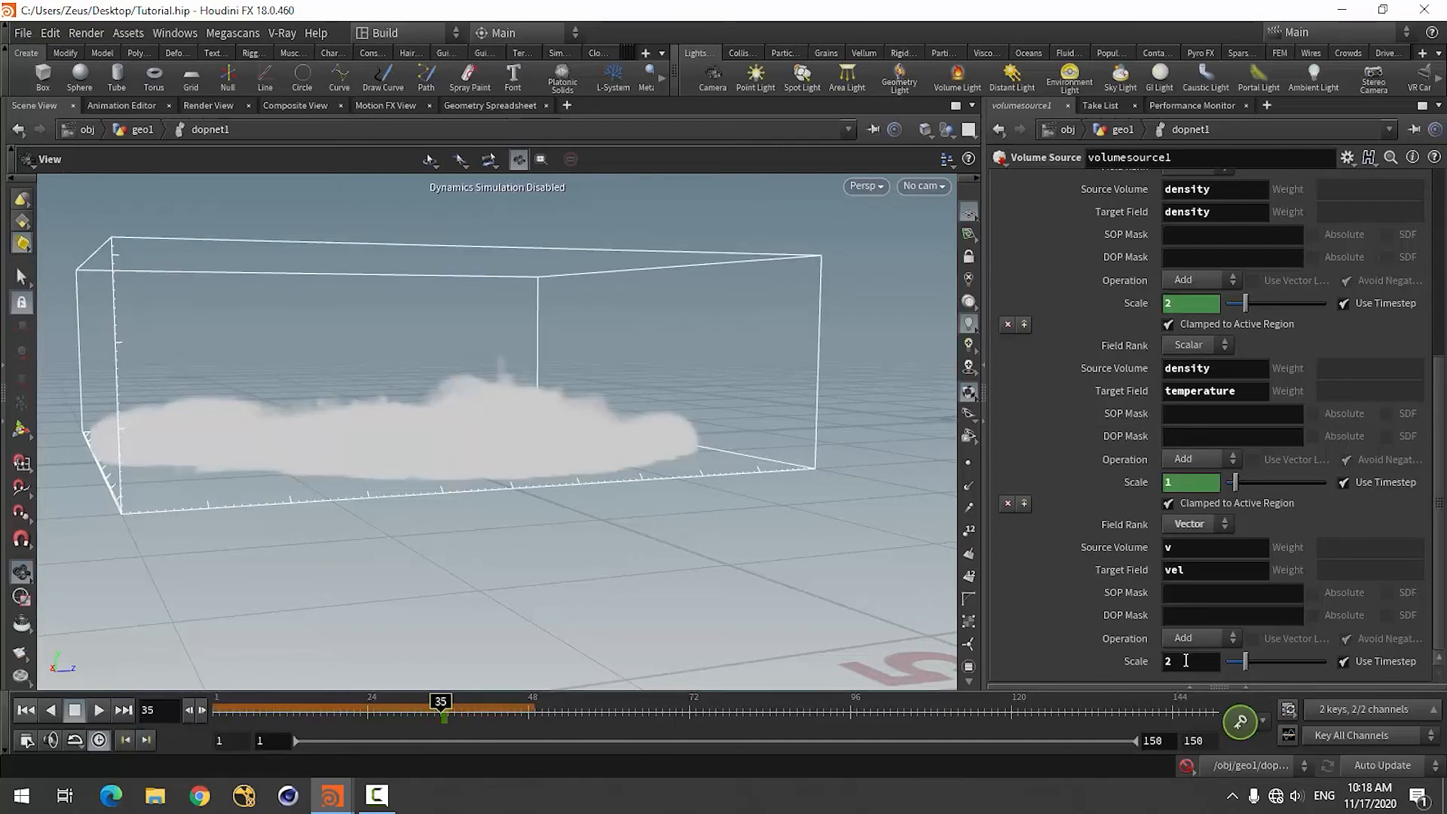
{"action": "left_click", "coordinate": [1191, 662], "text": "alt"}
At frame 45, keyframe volumesource1's density, temperature and vel Scales at 0, and restore the network view.
{"action": "left_click_drag", "start_coordinate": [446, 706], "coordinate": [512, 711]}
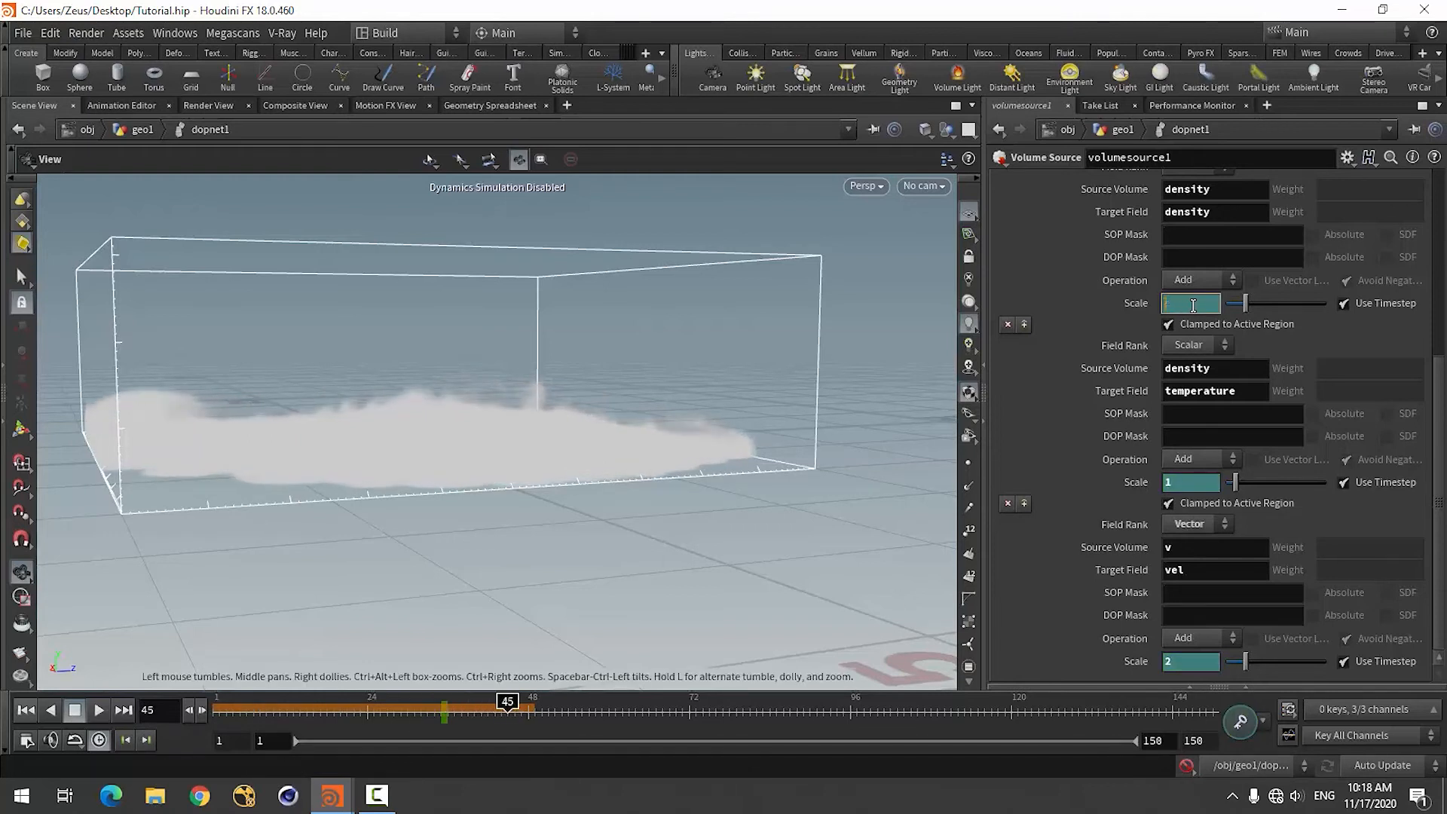
{"action": "key", "text": "Return"}
{"action": "left_click", "coordinate": [1197, 488]}
{"action": "type", "text": "0"}
{"action": "key", "text": "Return"}
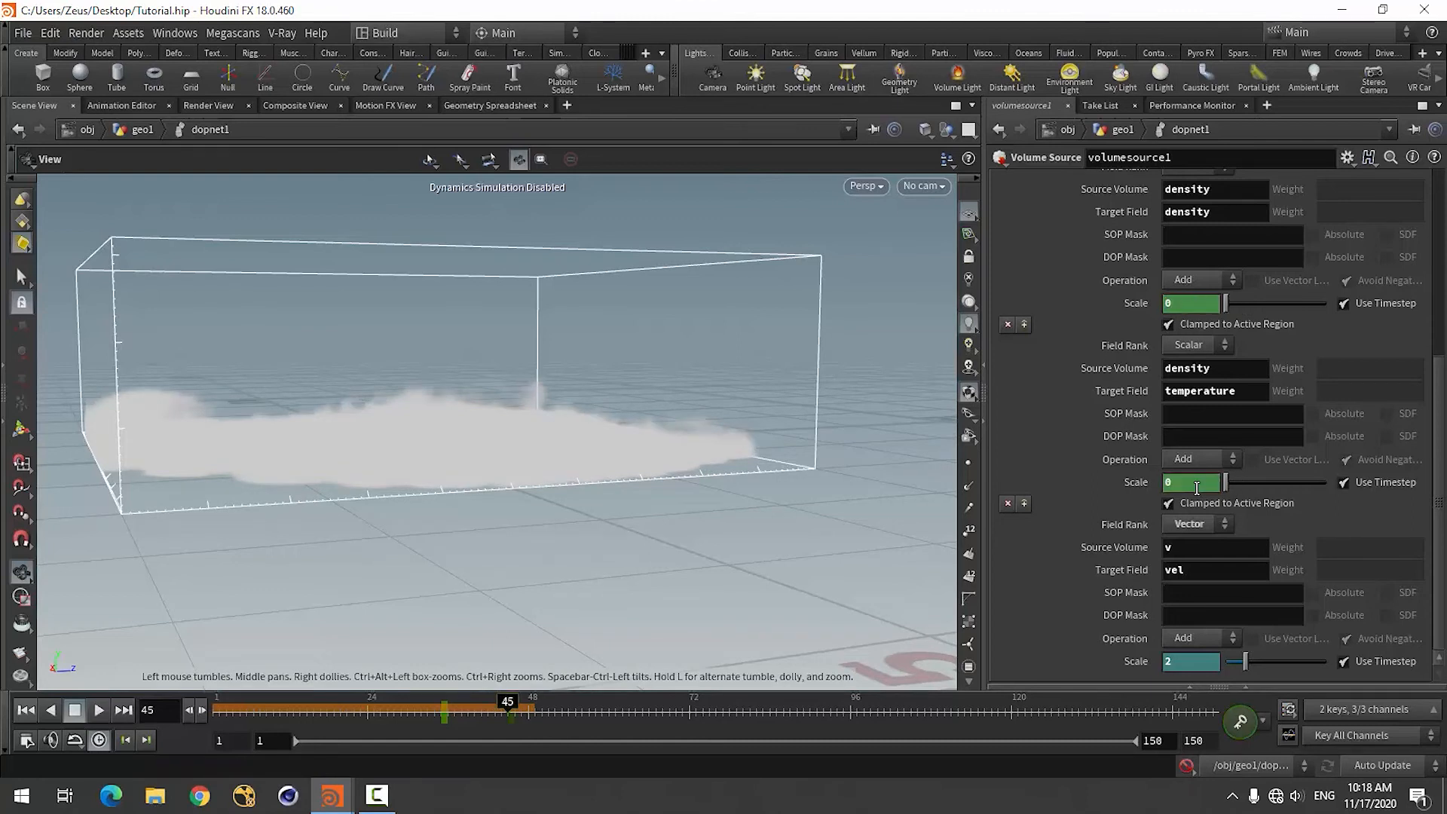
{"action": "left_click", "coordinate": [1183, 658]}
{"action": "type", "text": "0"}
{"action": "key", "text": "Return"}
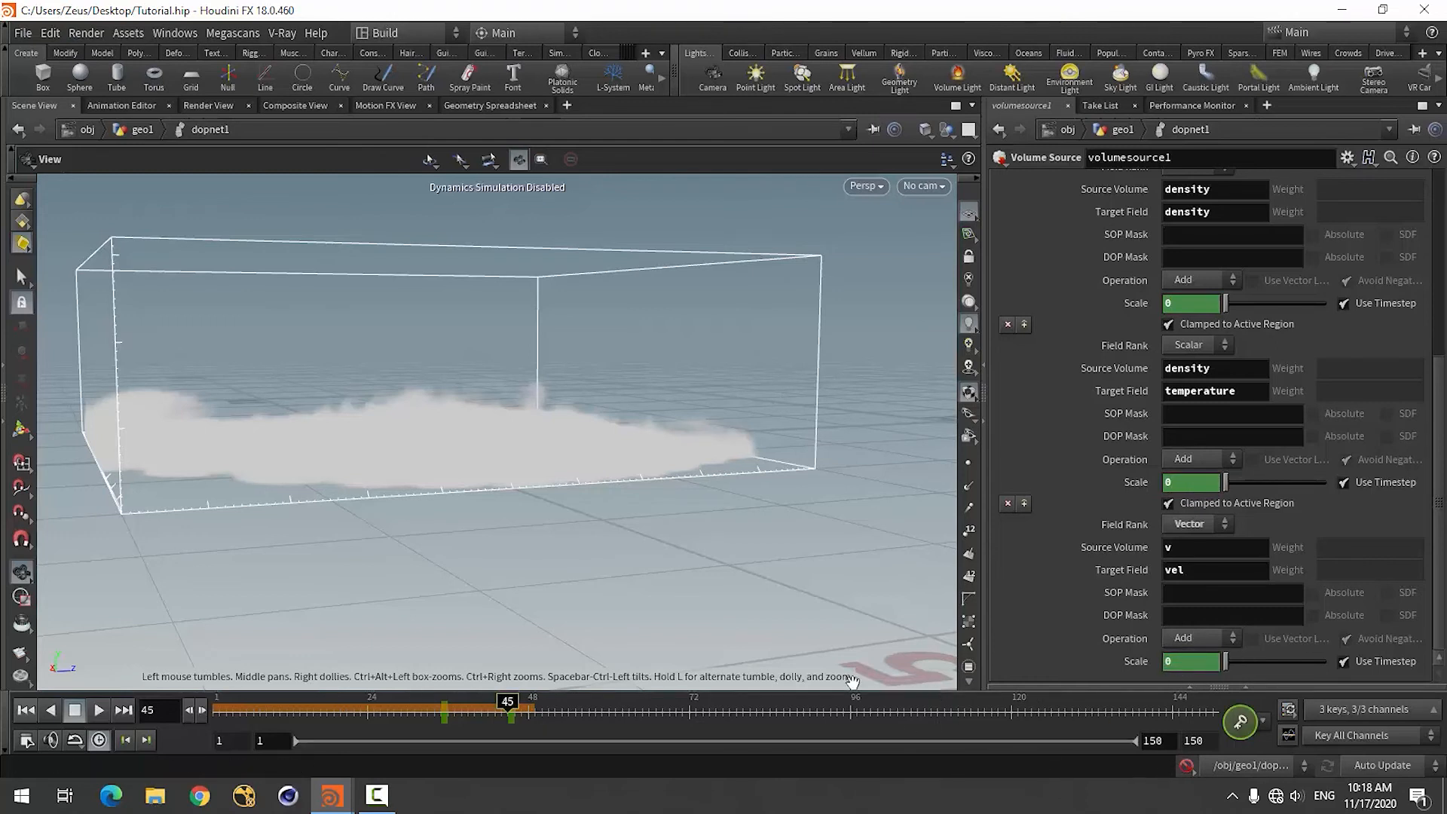
{"action": "left_click", "coordinate": [1218, 686]}
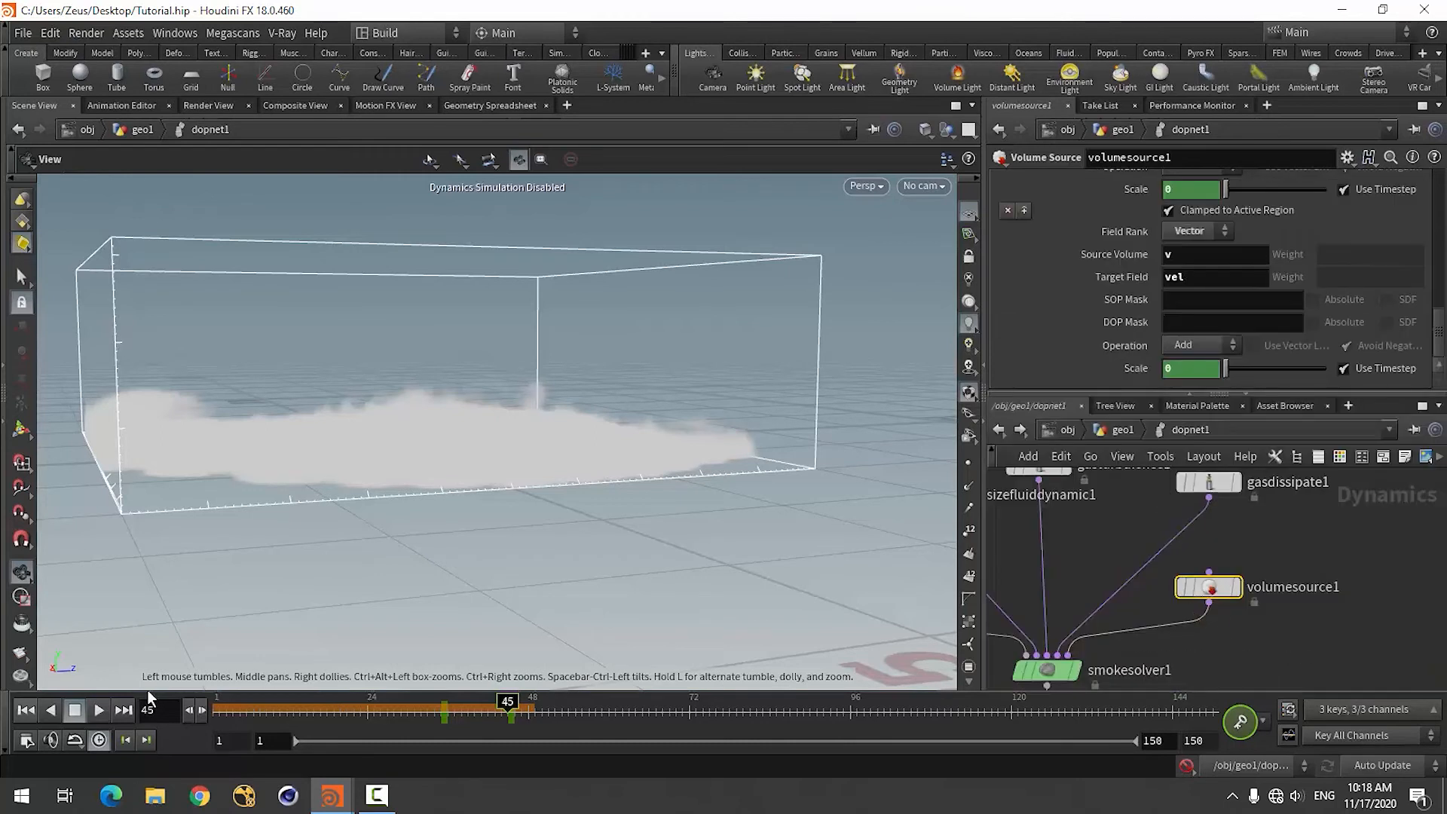
On smokeobject1 at frame 1, set Division Size to 0.1 and the X and Z Size to 40, and re-enable simulation.
{"action": "left_click", "coordinate": [28, 711]}
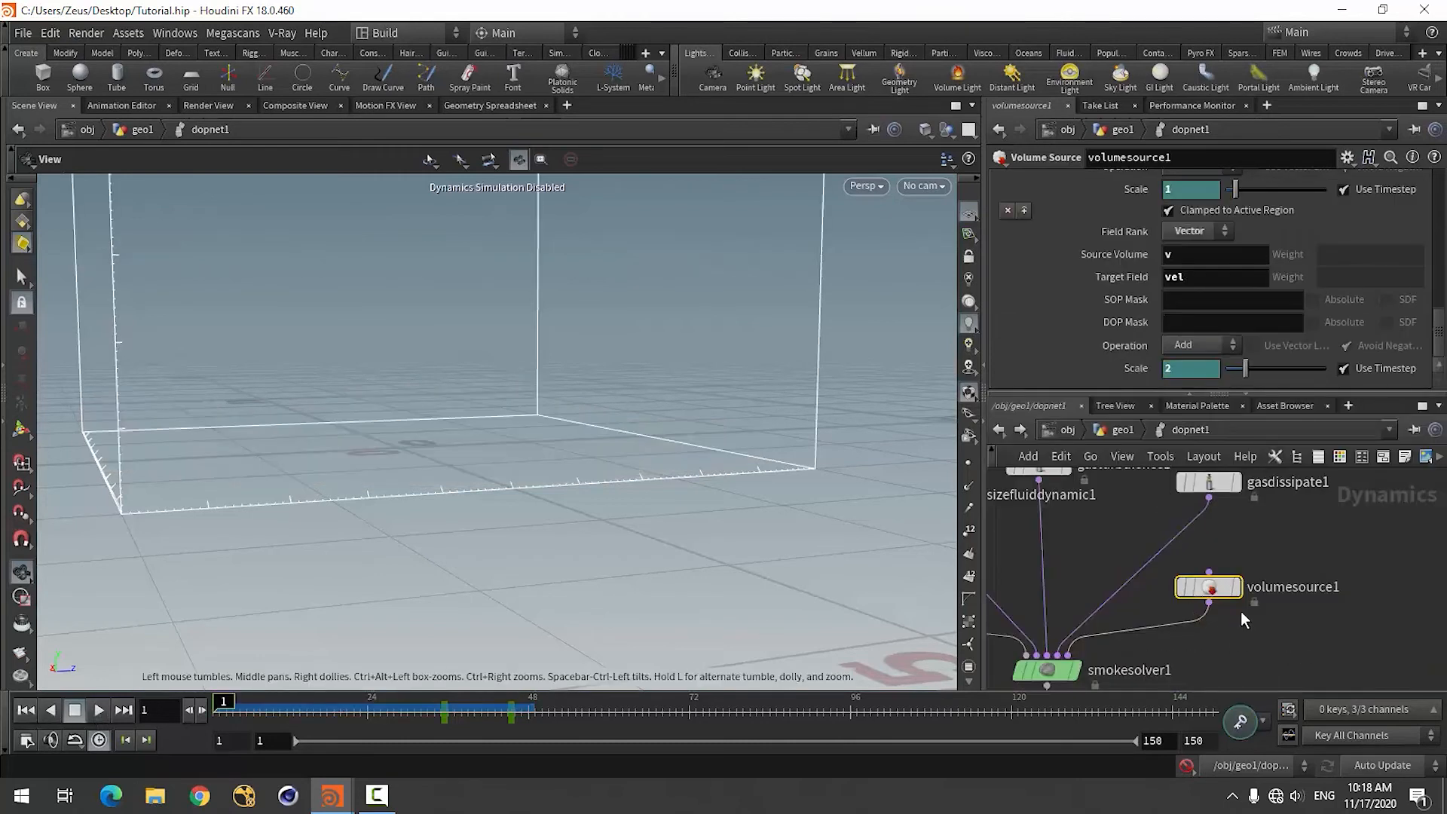
{"action": "scroll", "coordinate": [1281, 584], "scroll_direction": "down", "scroll_amount": 5}
{"action": "scroll", "coordinate": [1168, 543], "scroll_direction": "up", "scroll_amount": 3}
{"action": "left_click", "coordinate": [1024, 625]}
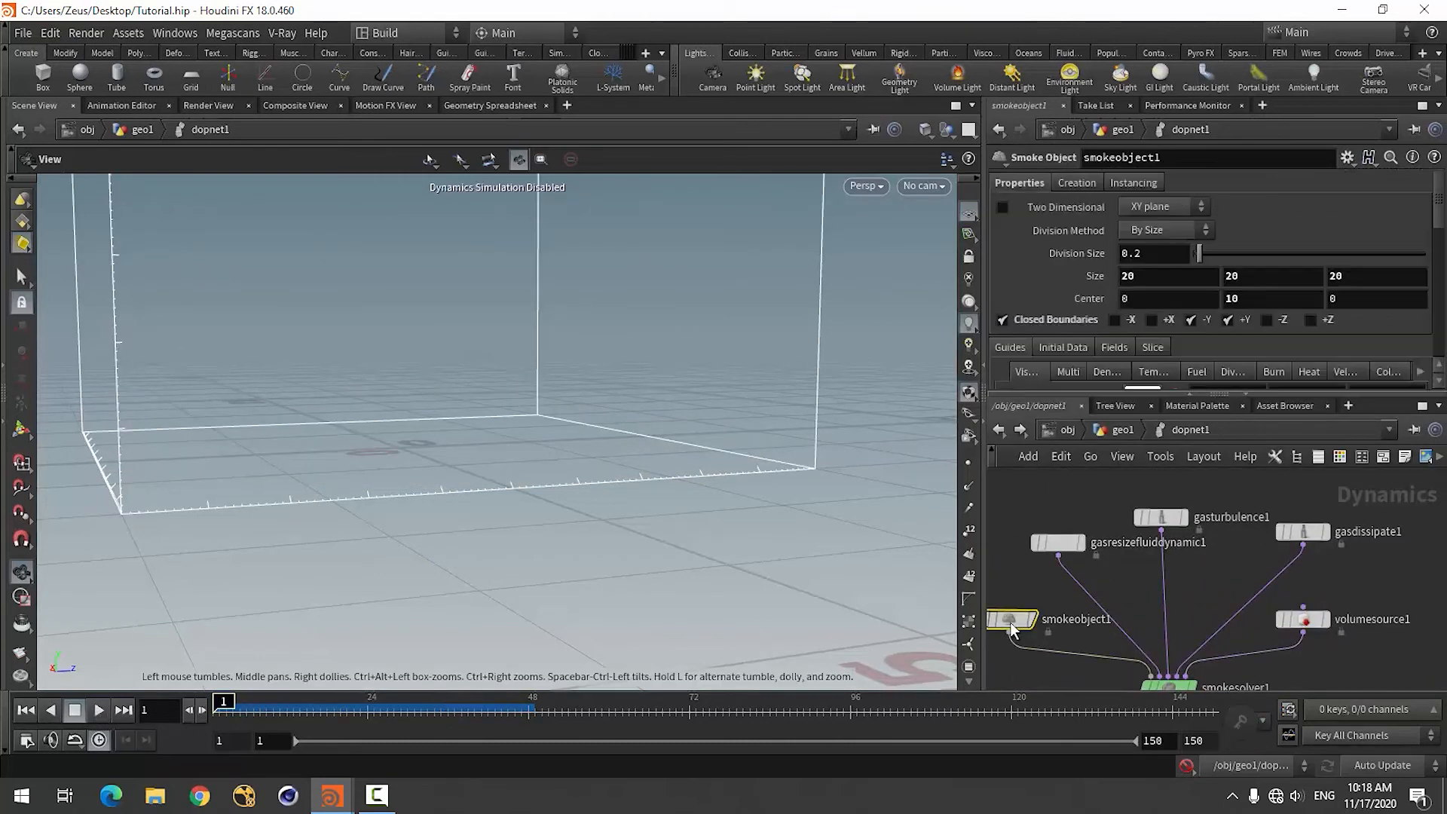
{"action": "left_click", "coordinate": [1144, 252]}
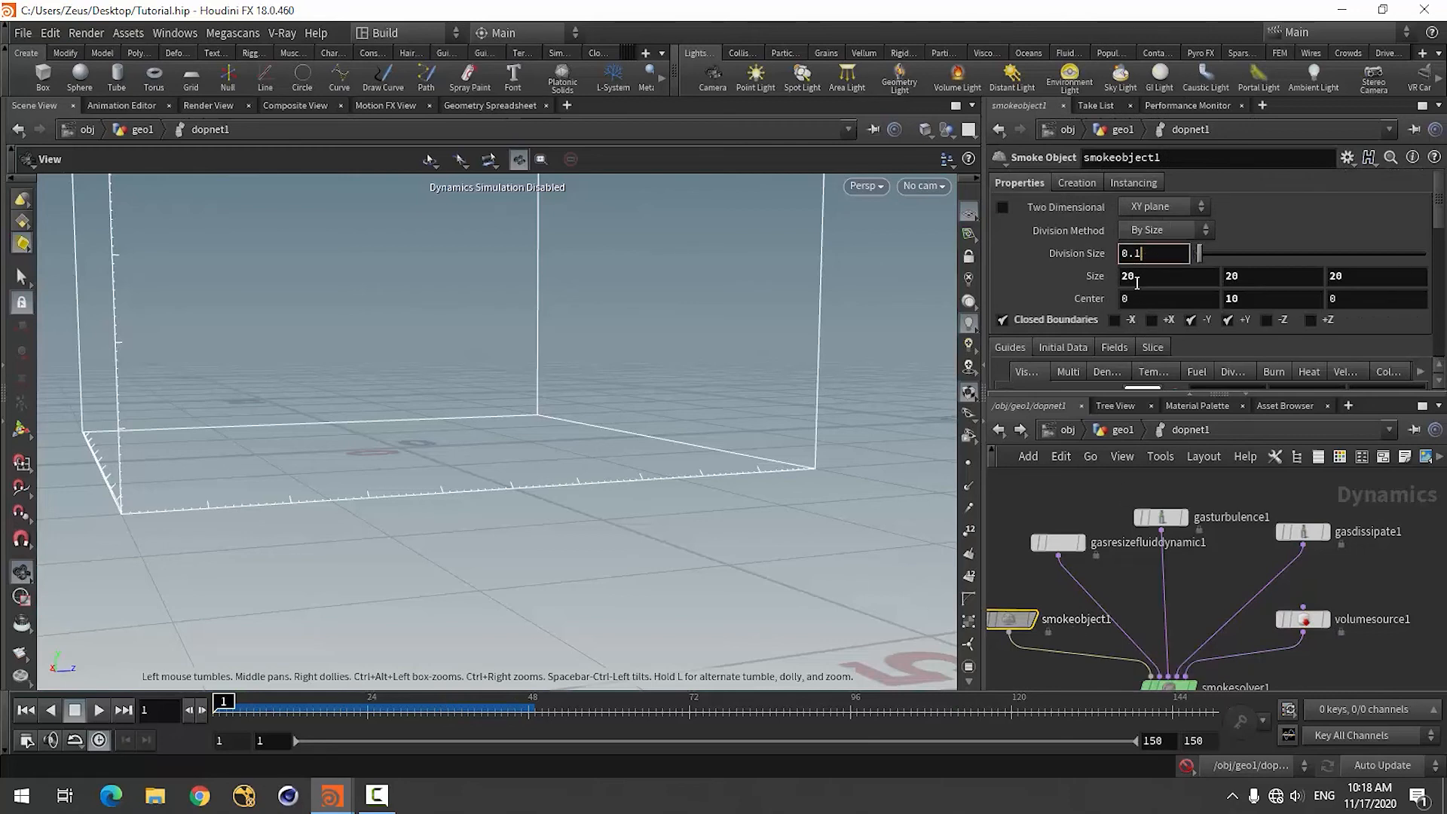
{"action": "left_click", "coordinate": [1140, 278]}
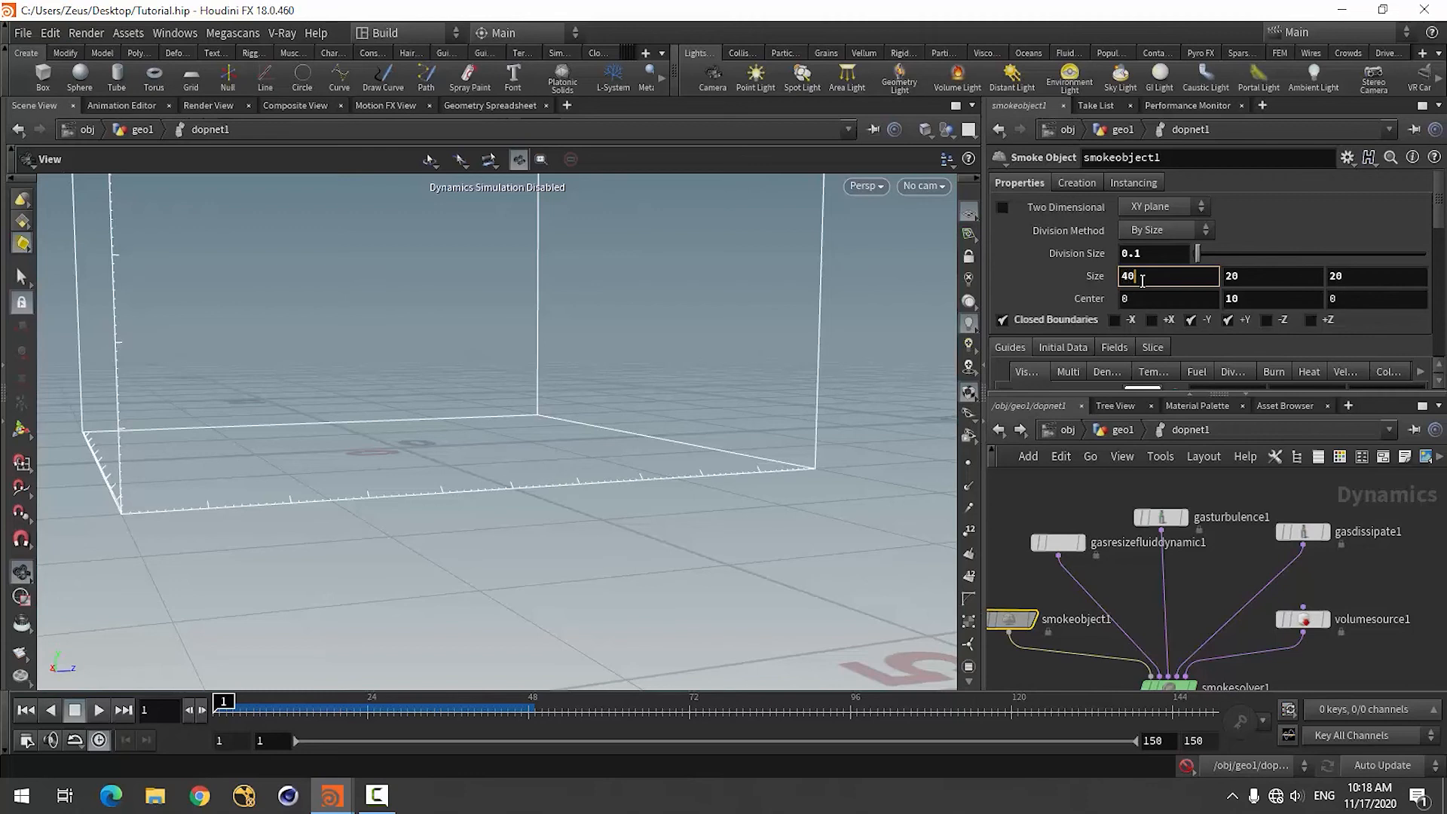
{"action": "type", "text": "40"}
{"action": "key", "text": "Tab"}
{"action": "key", "text": "Tab"}
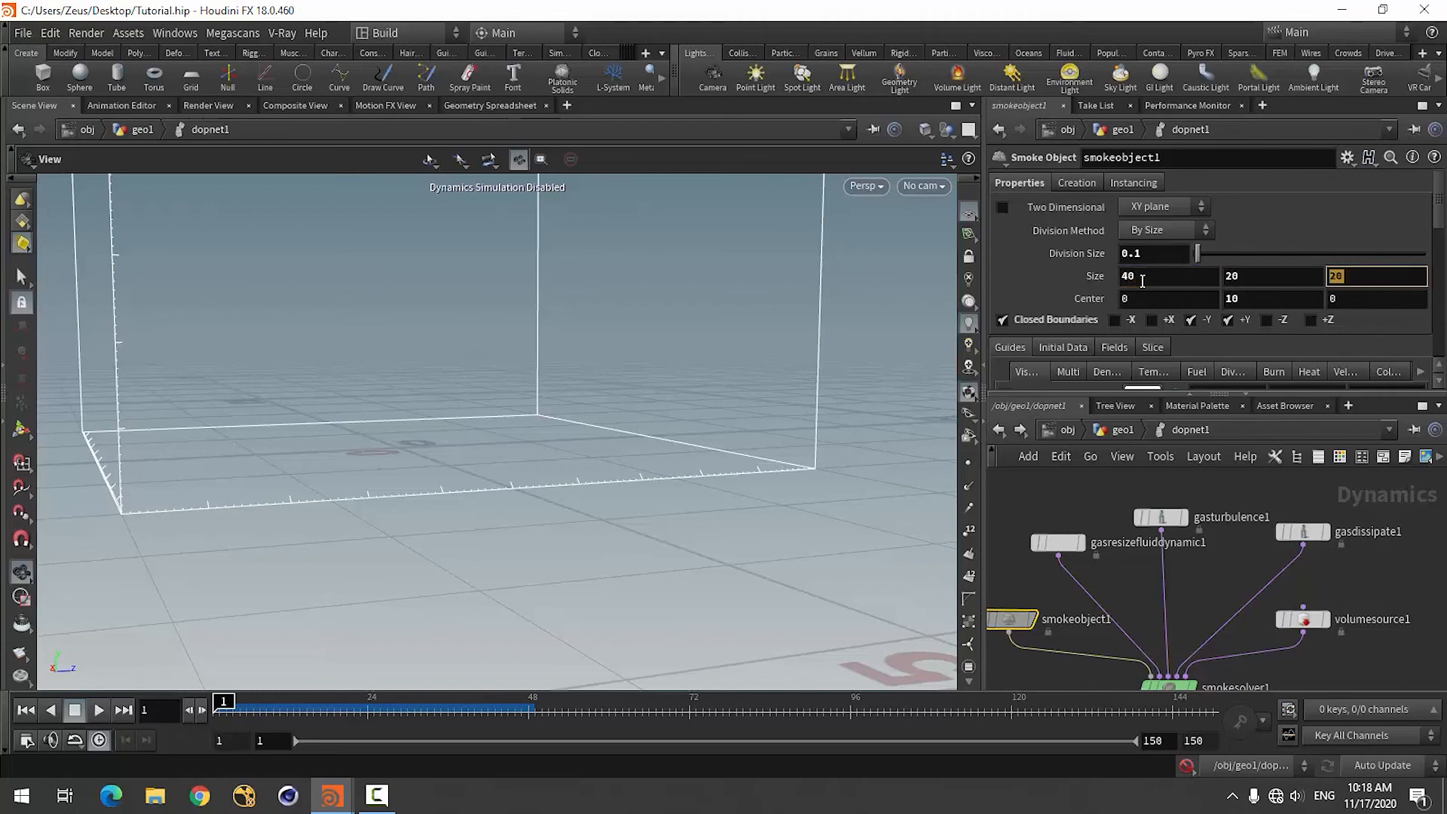
{"action": "key", "text": "Return"}
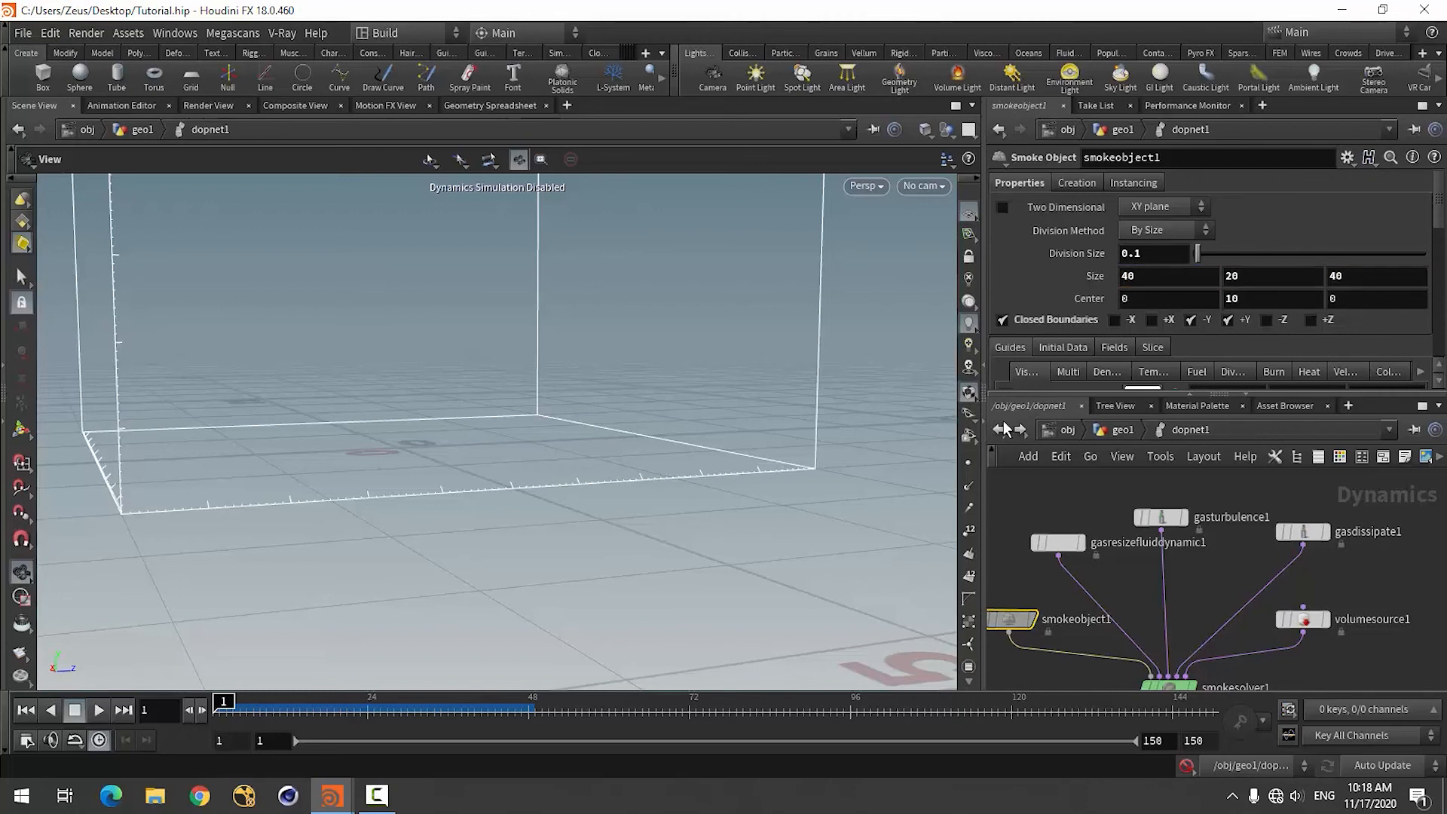
{"action": "left_click", "coordinate": [1187, 765]}
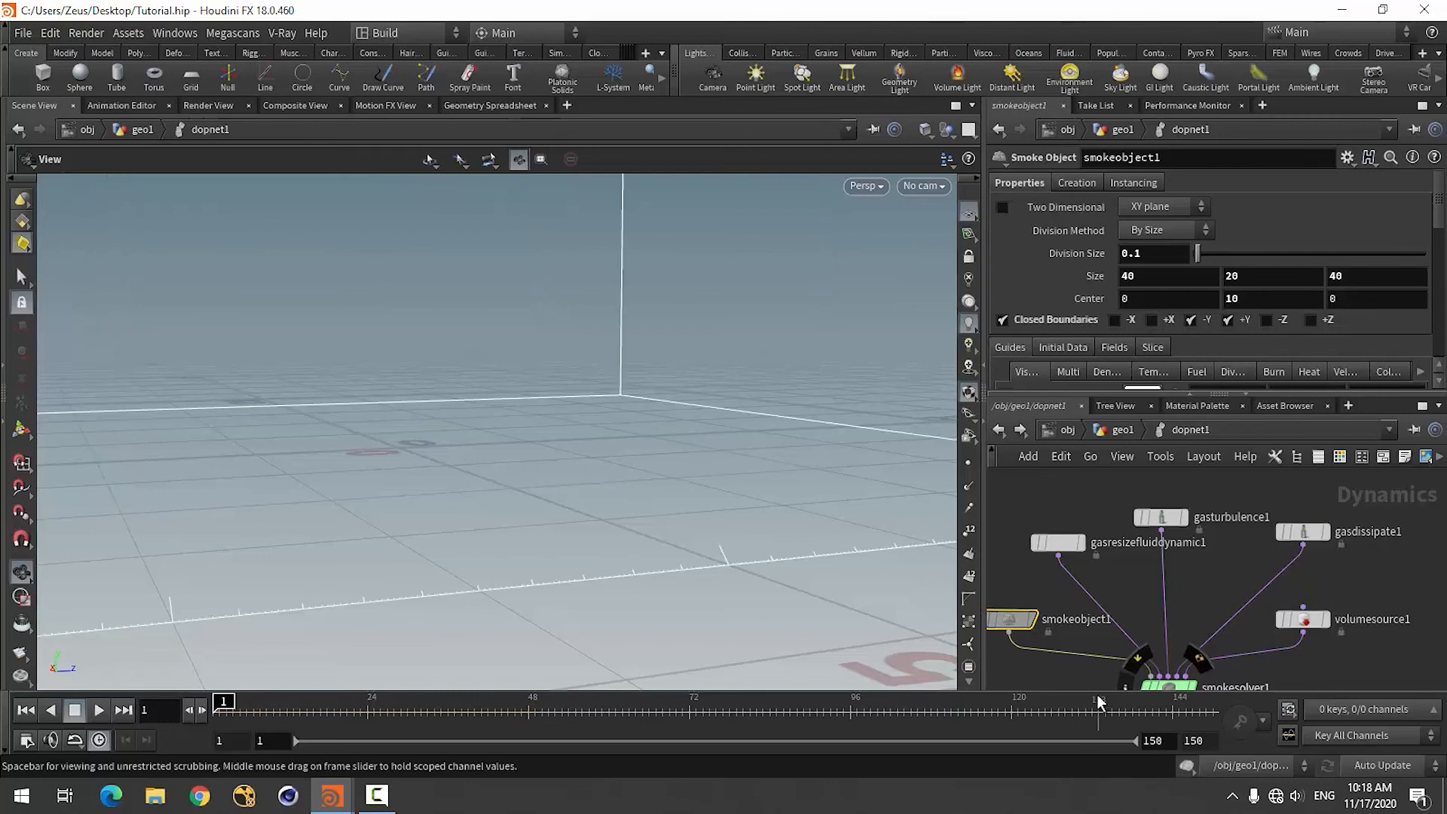
{"action": "left_click_drag", "start_coordinate": [477, 500], "coordinate": [485, 566]}
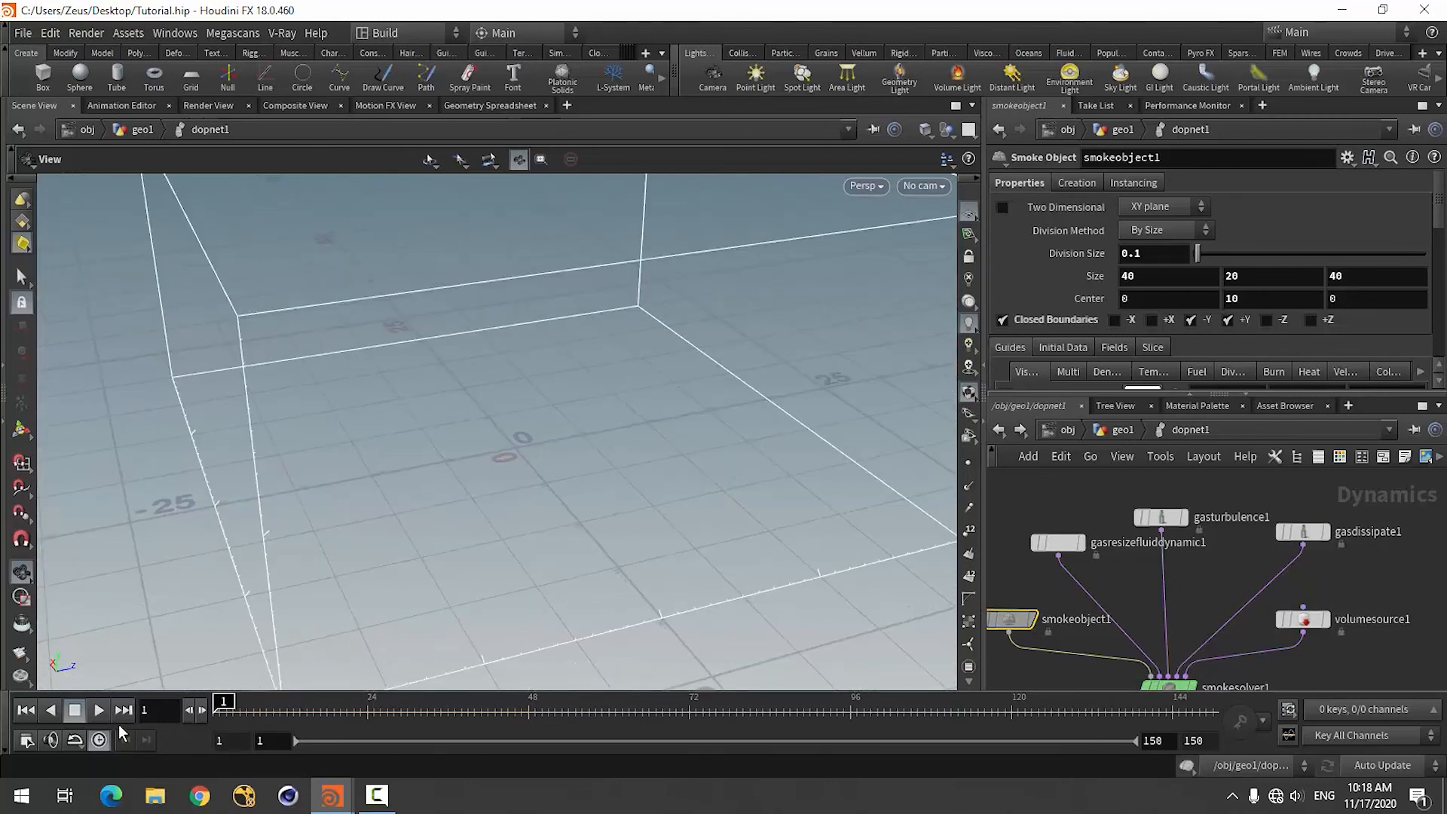
Set smokesolver1's Cooling Rate to 0.75 and play the simulation from frame 1.
{"action": "middle_click_drag", "start_coordinate": [1182, 612], "coordinate": [1201, 496]}
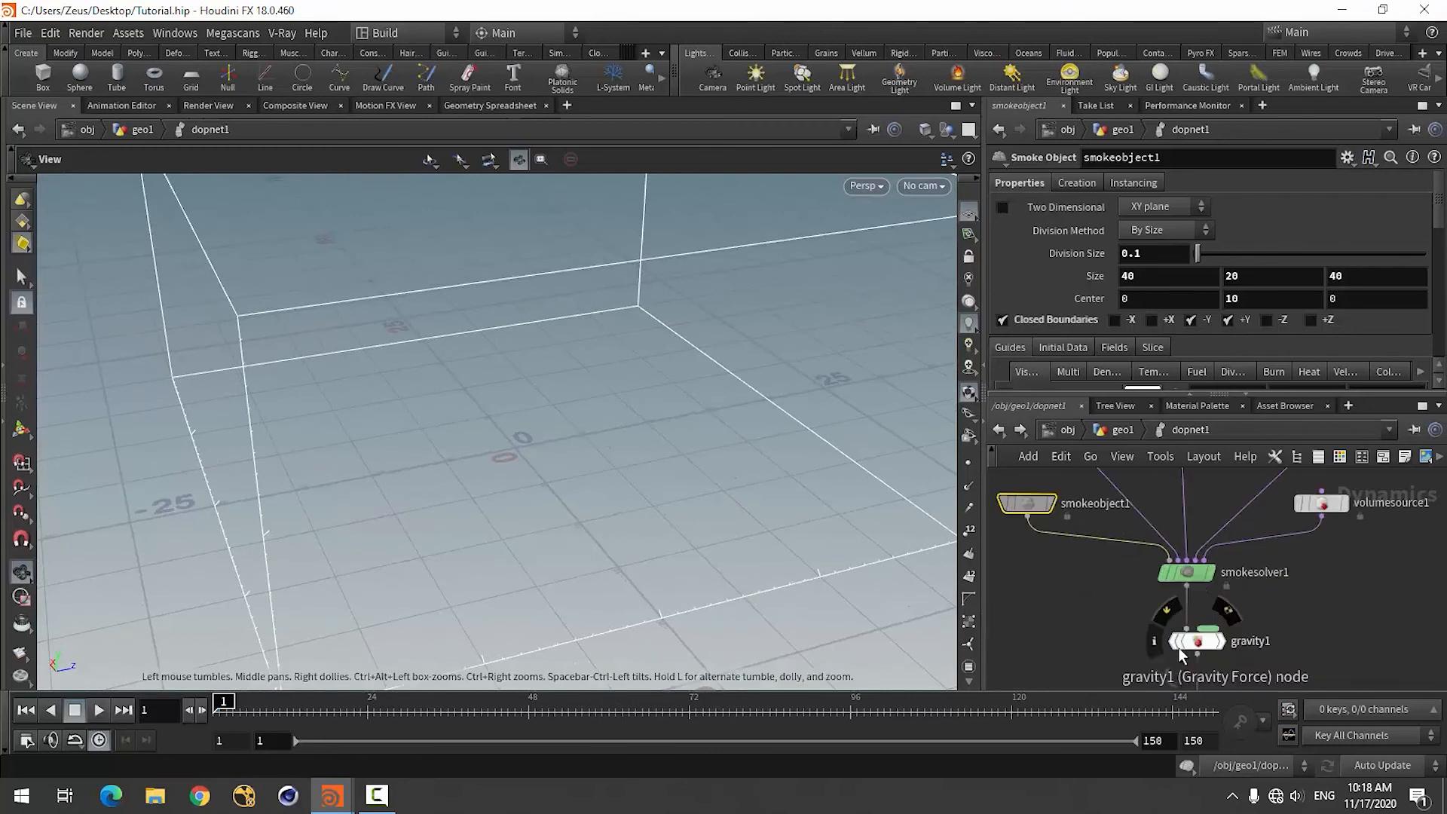
{"action": "left_click", "coordinate": [1185, 571]}
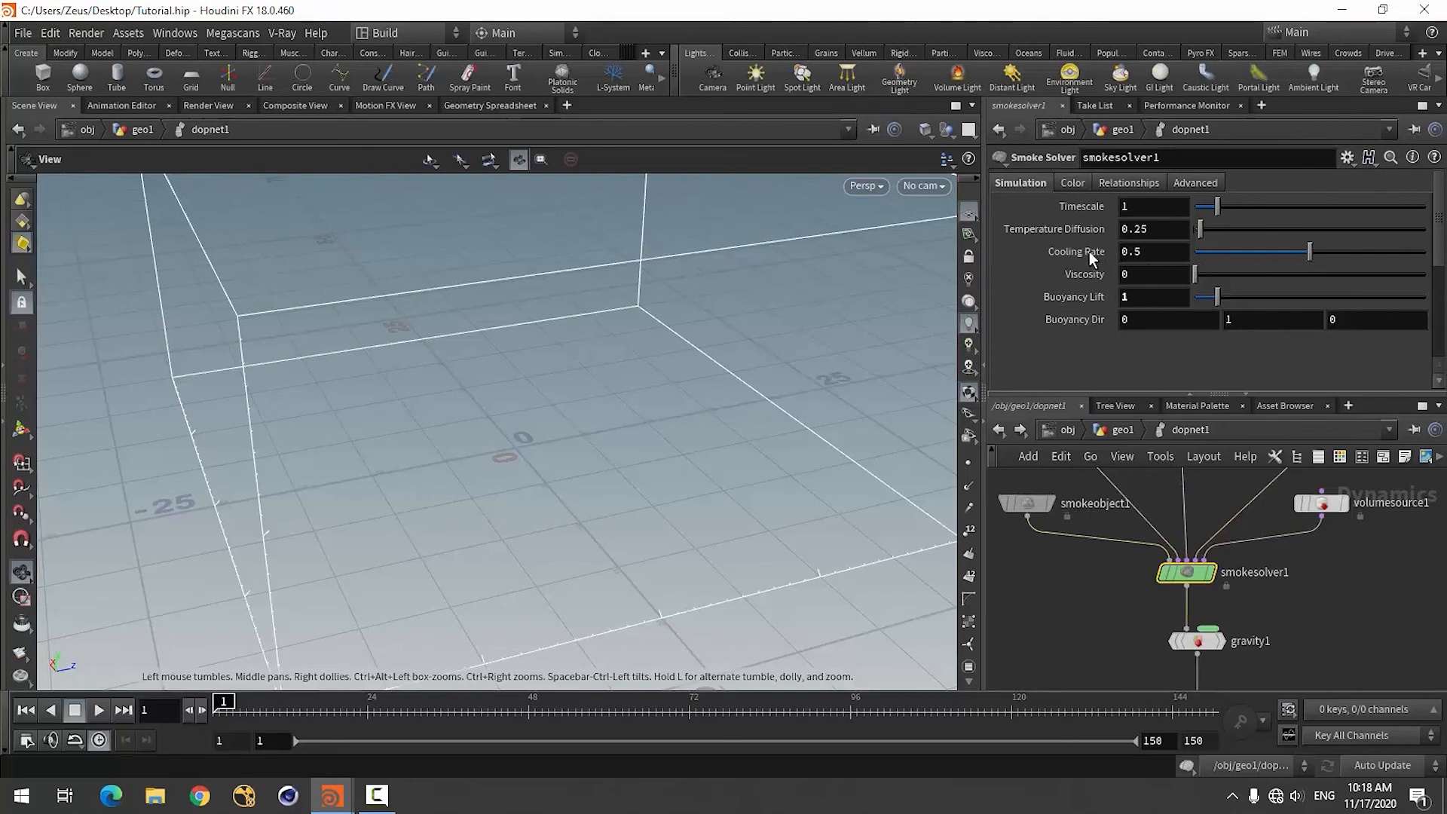
{"action": "left_click", "coordinate": [1363, 249]}
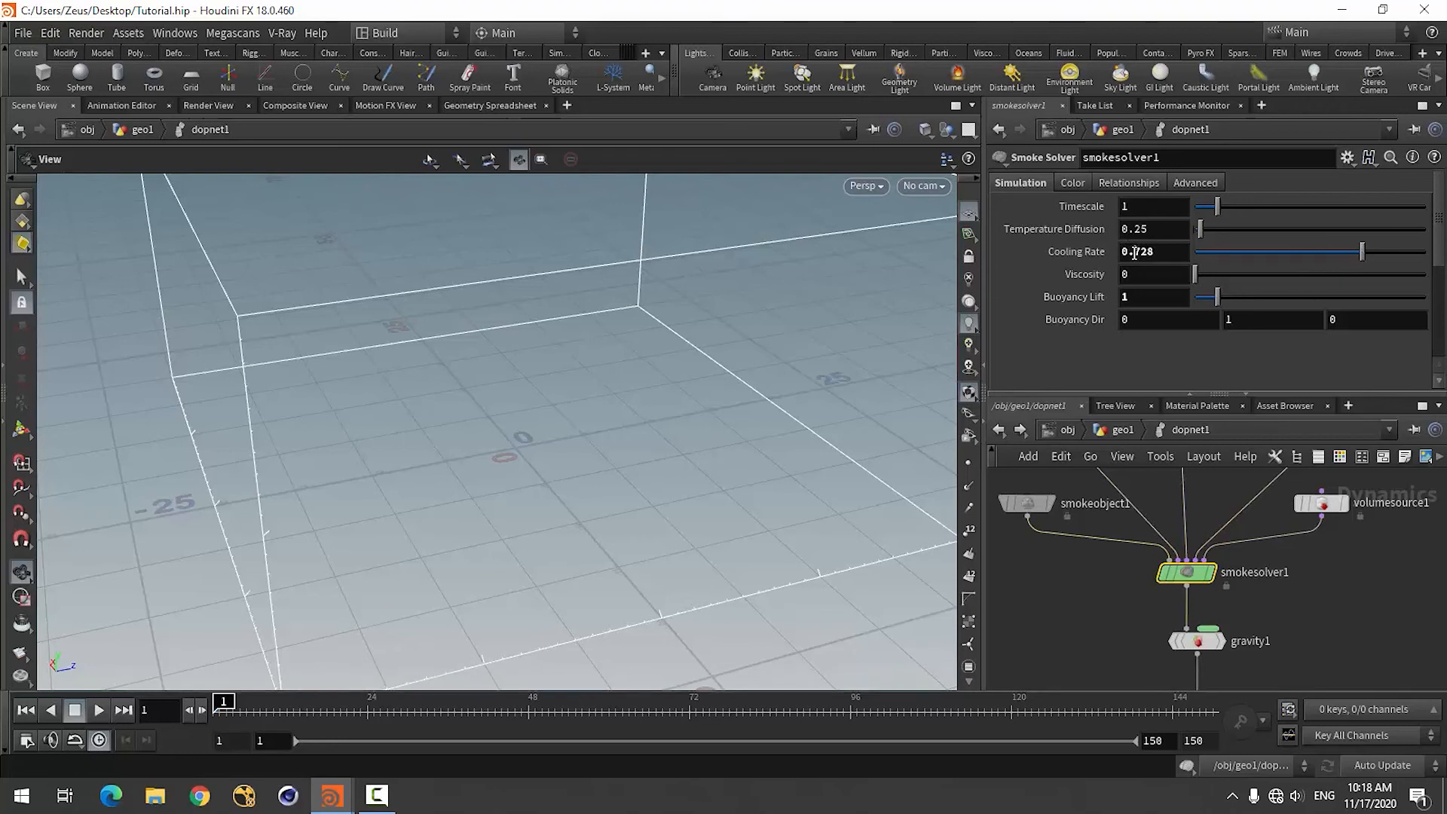
{"action": "left_click_drag", "start_coordinate": [1135, 253], "coordinate": [1186, 261]}
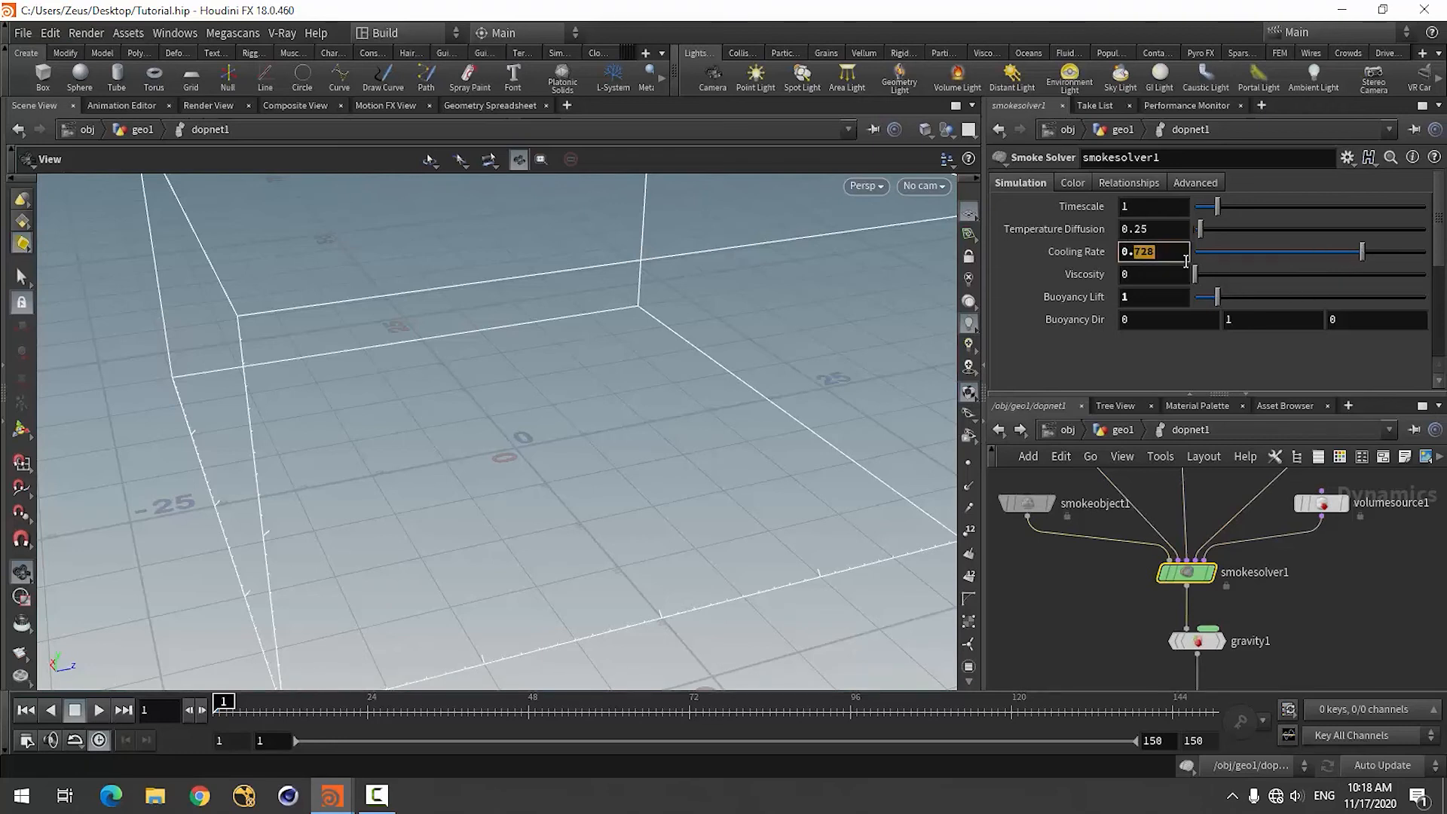
{"action": "left_click", "coordinate": [1353, 609]}
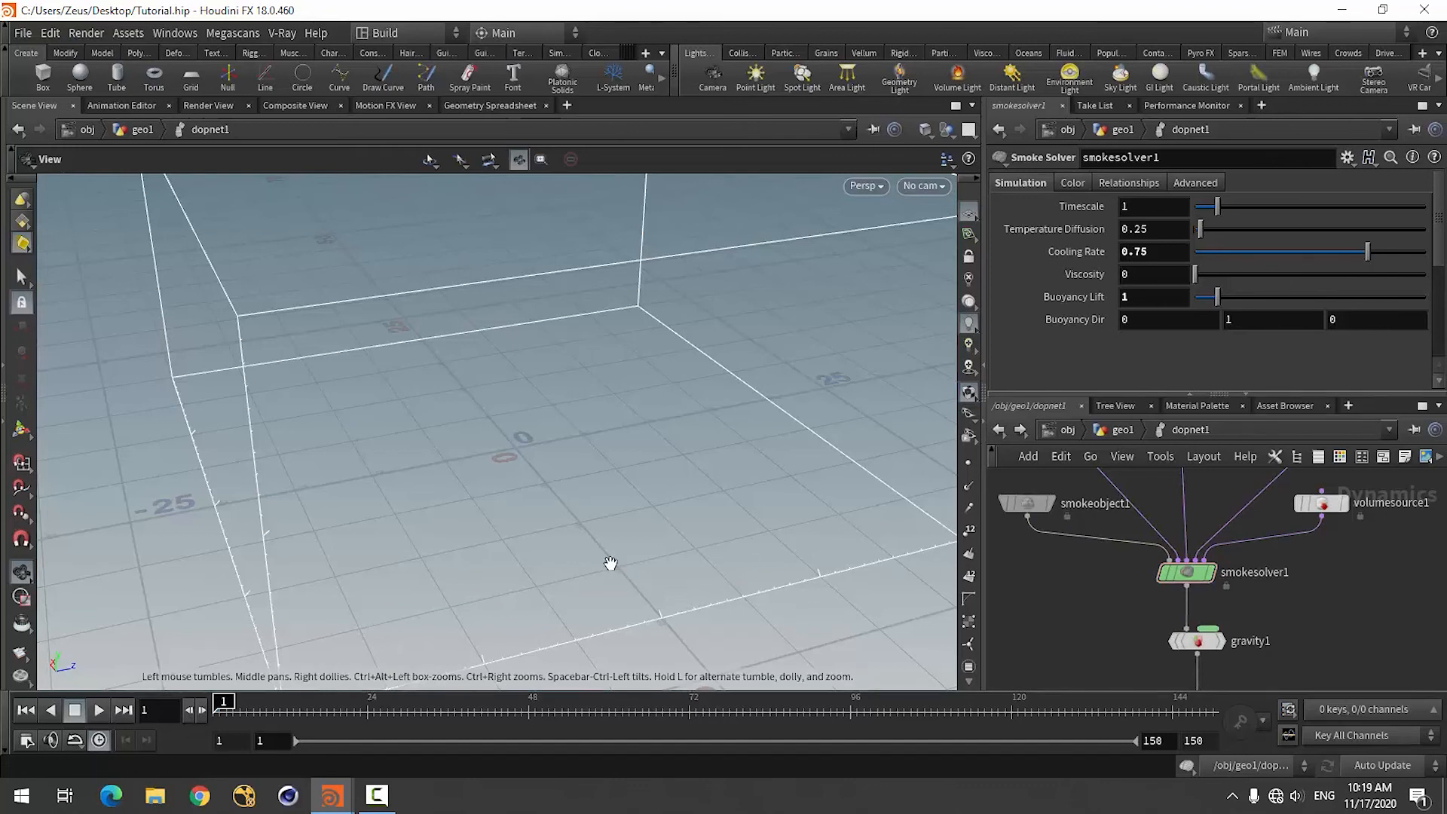
{"action": "left_click_drag", "start_coordinate": [607, 565], "coordinate": [514, 555]}
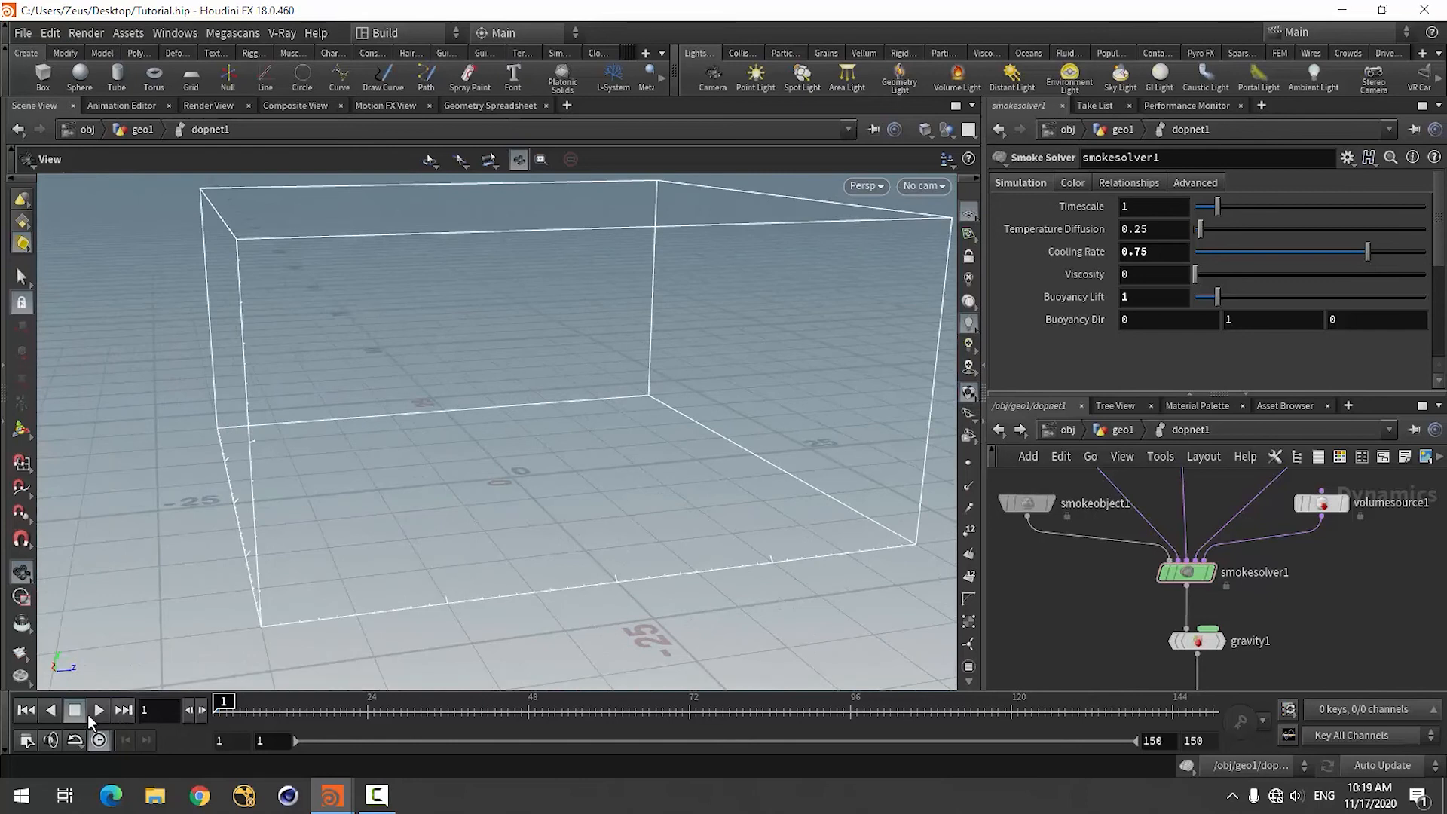
{"action": "left_click", "coordinate": [98, 710]}
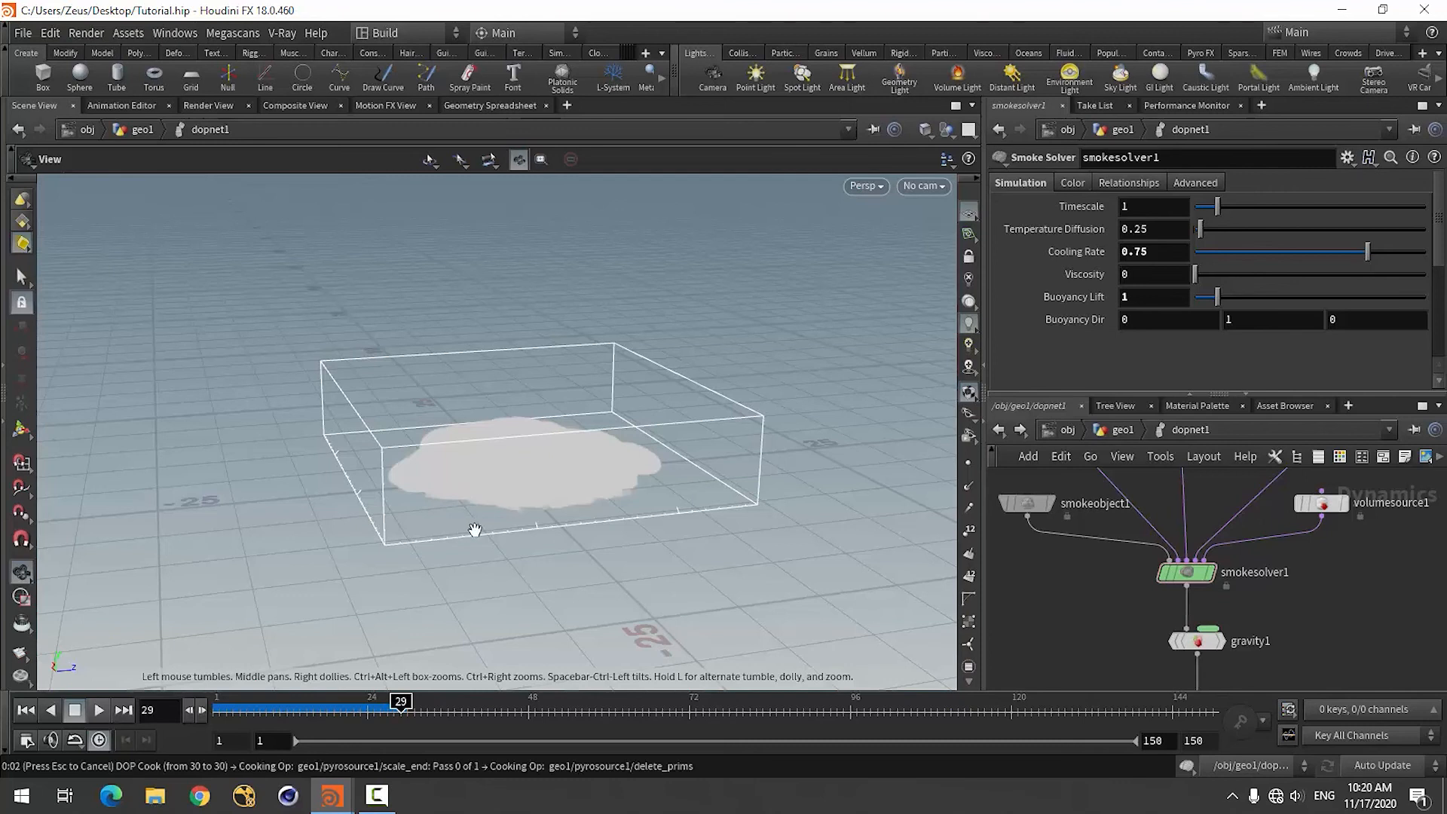
Inspect the smoke at about frame 30 inside dopnet1 and together with the fractured ground at object level.
{"action": "left_click_drag", "start_coordinate": [474, 530], "coordinate": [423, 569]}
{"action": "right_click_drag", "start_coordinate": [701, 464], "coordinate": [523, 526]}
{"action": "left_click_drag", "start_coordinate": [524, 526], "coordinate": [542, 554]}
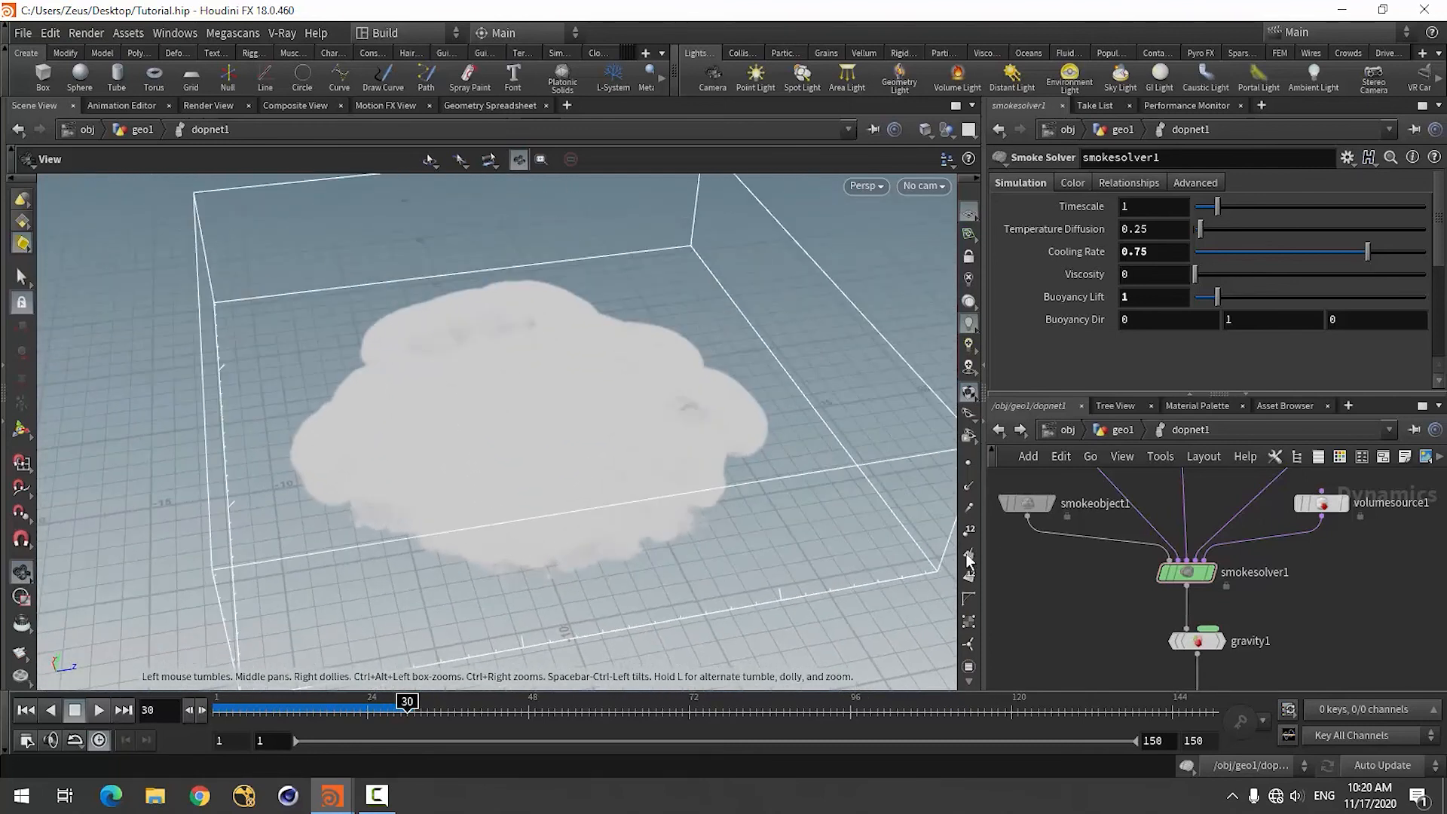
{"action": "left_click", "coordinate": [1066, 430]}
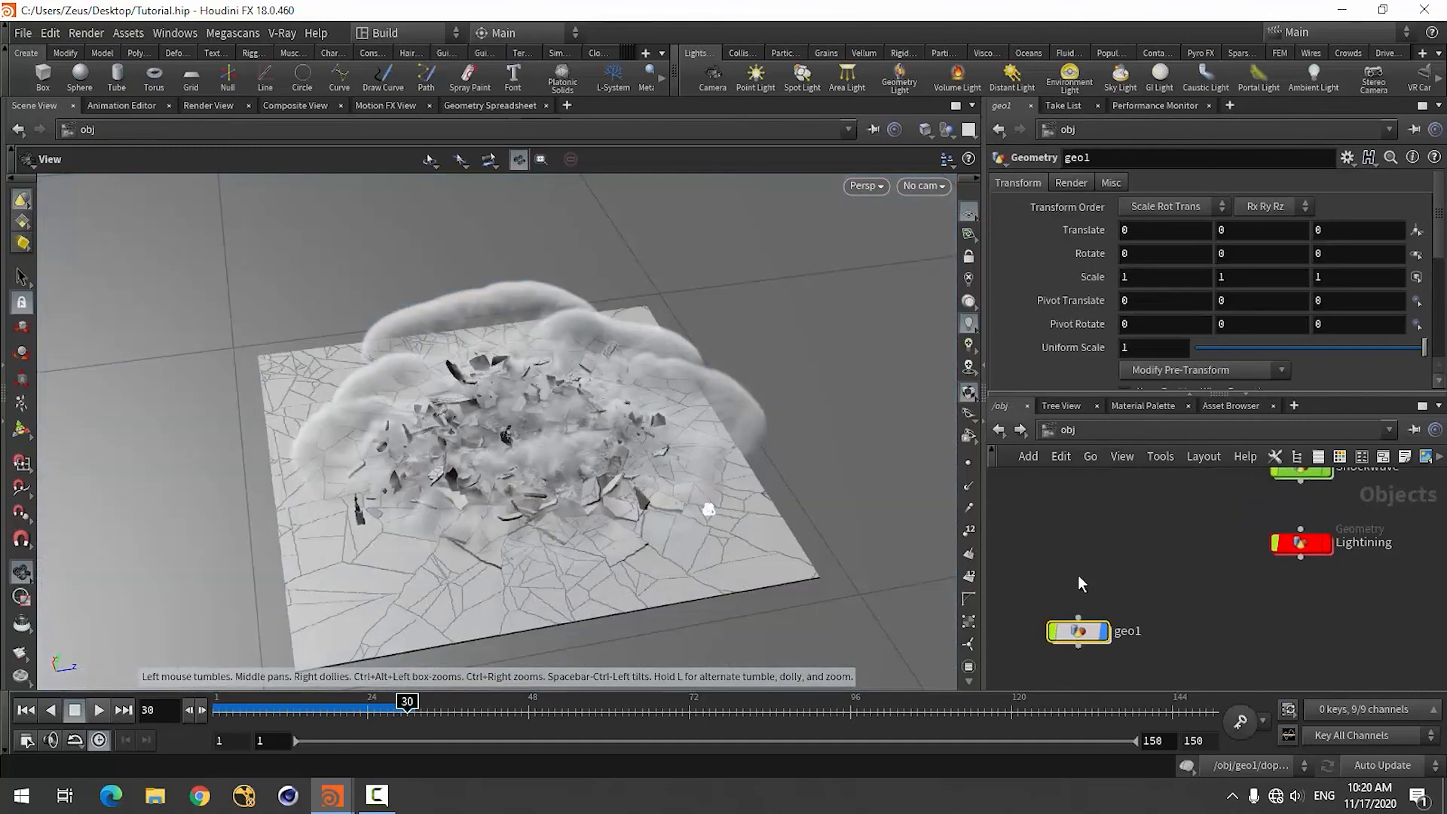
{"action": "left_click_drag", "start_coordinate": [573, 482], "coordinate": [800, 444]}
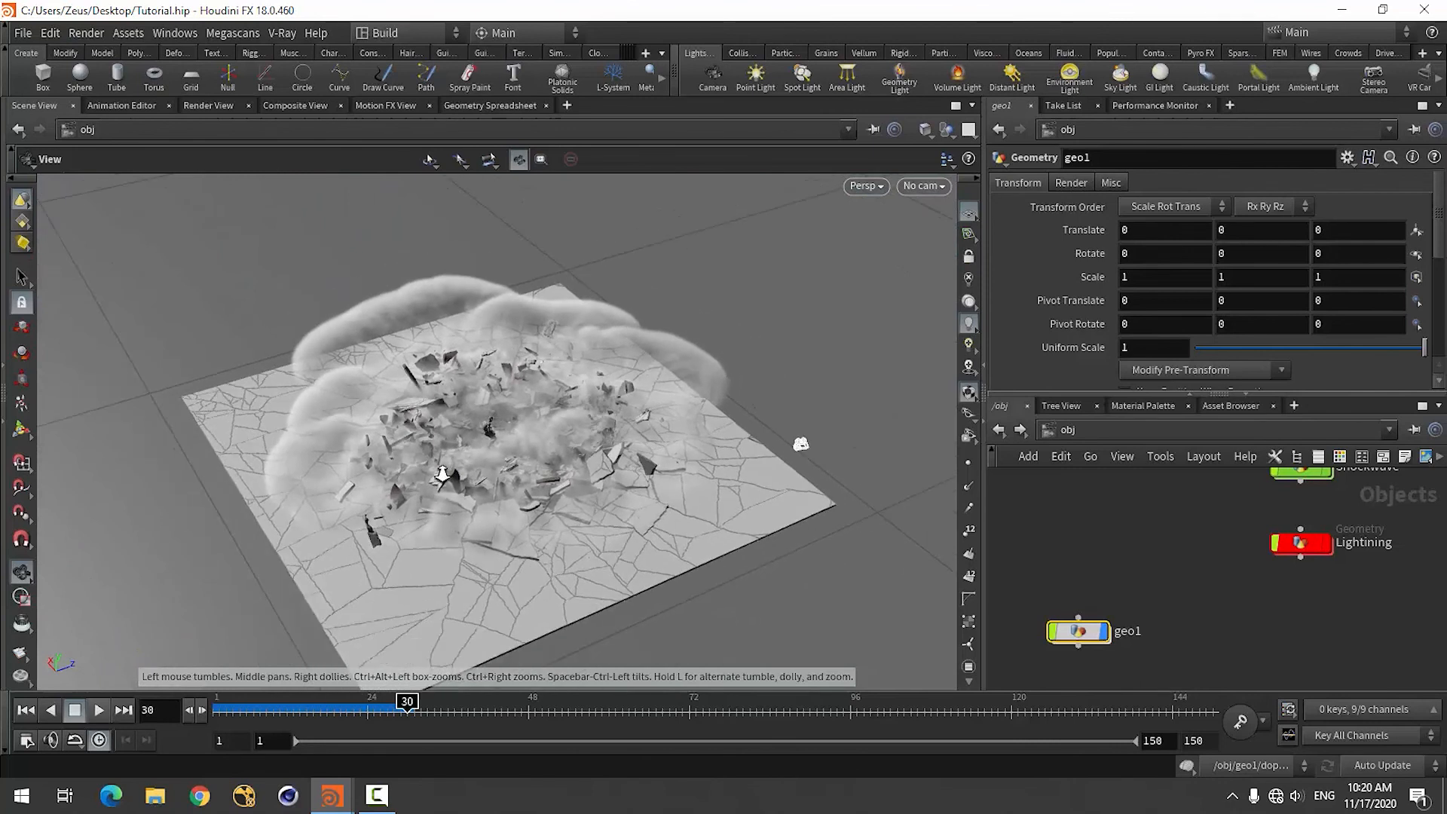
Return to frame 1 in geo1 and copy the Division Size parameter of smokeobject1 inside dopnet1.
{"action": "double_click", "coordinate": [1078, 631]}
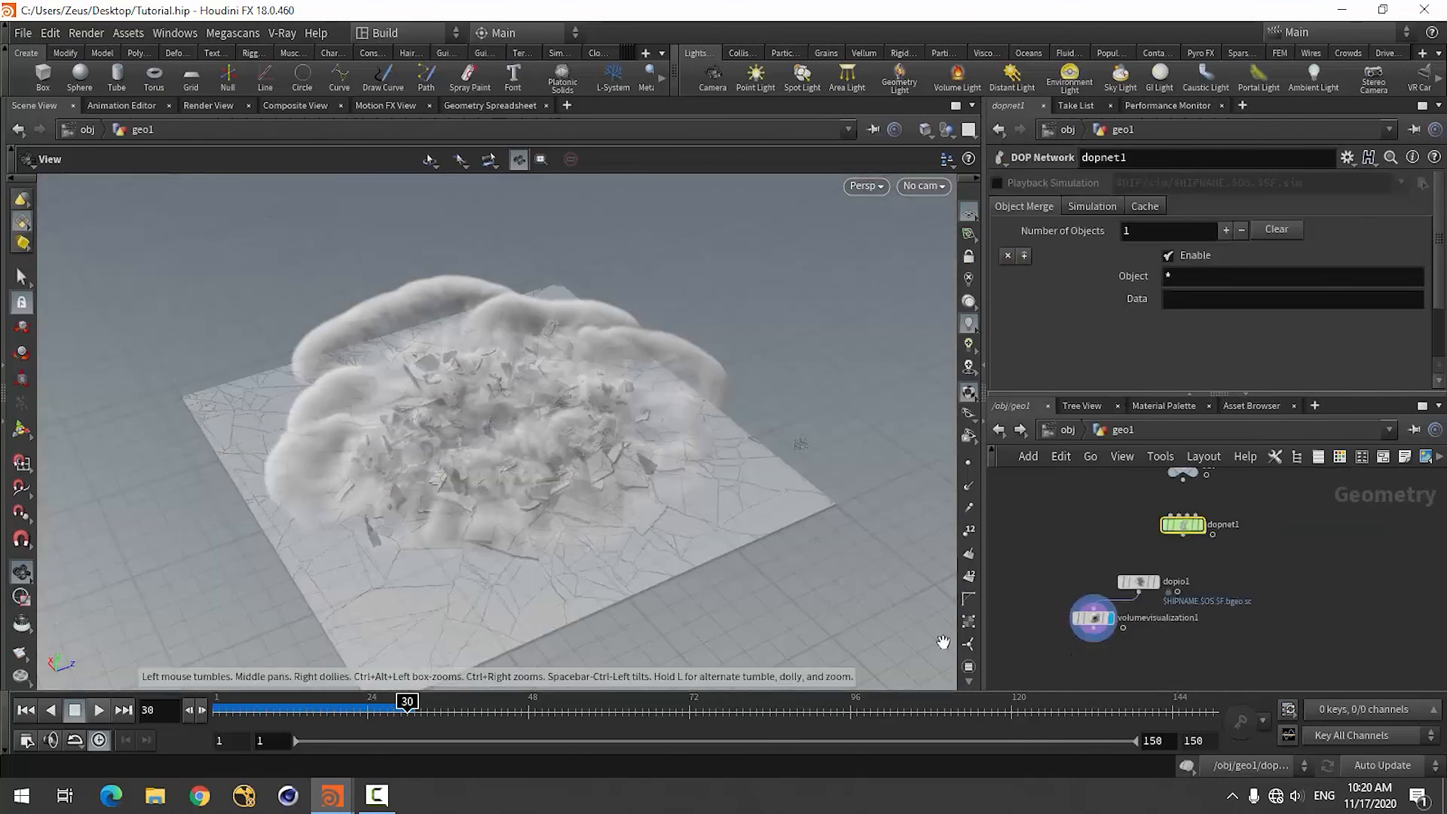
{"action": "left_click", "coordinate": [26, 710]}
{"action": "scroll", "coordinate": [1200, 616], "scroll_direction": "down", "scroll_amount": 4}
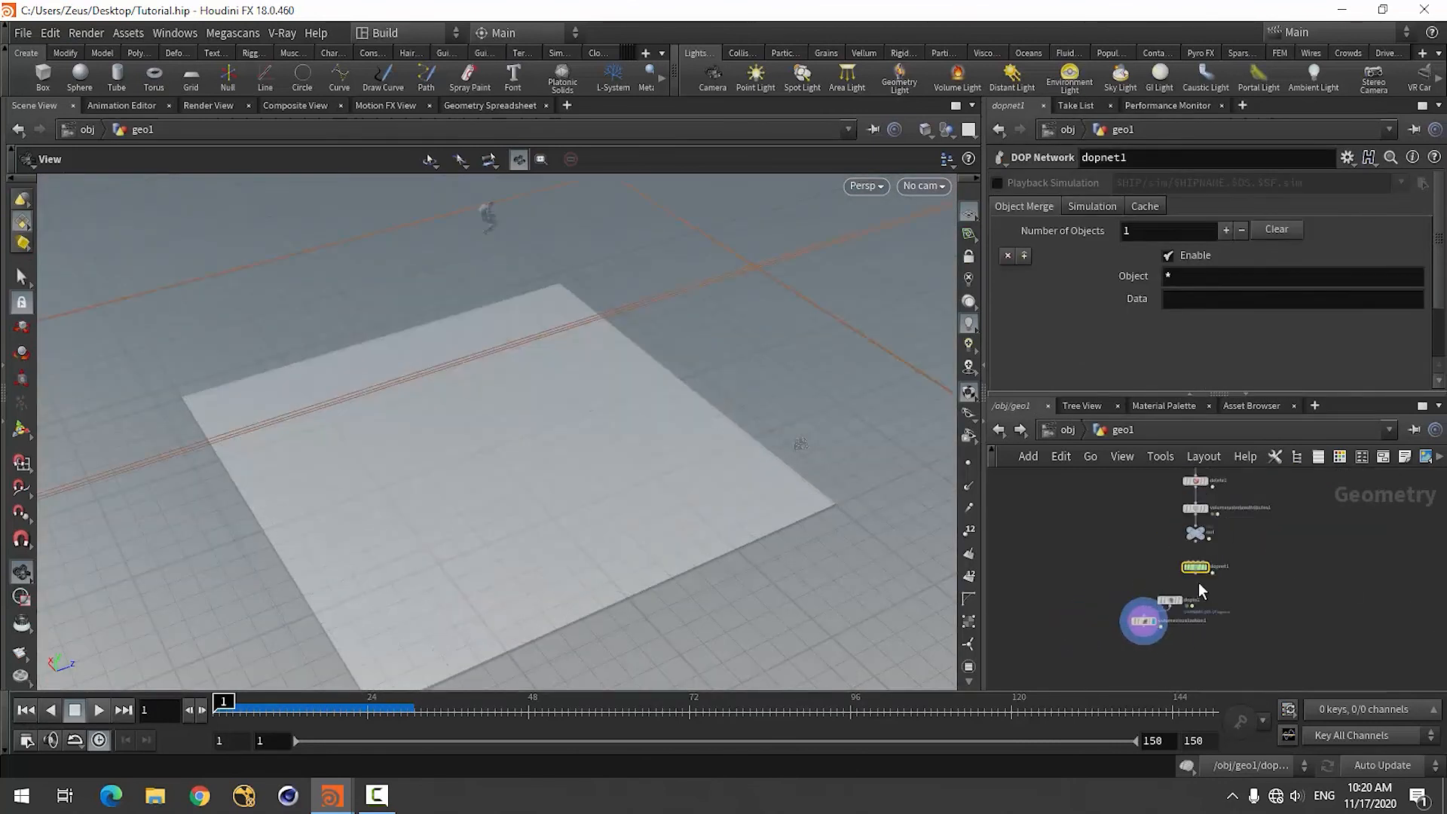
{"action": "scroll", "coordinate": [1199, 583], "scroll_direction": "up", "scroll_amount": 3}
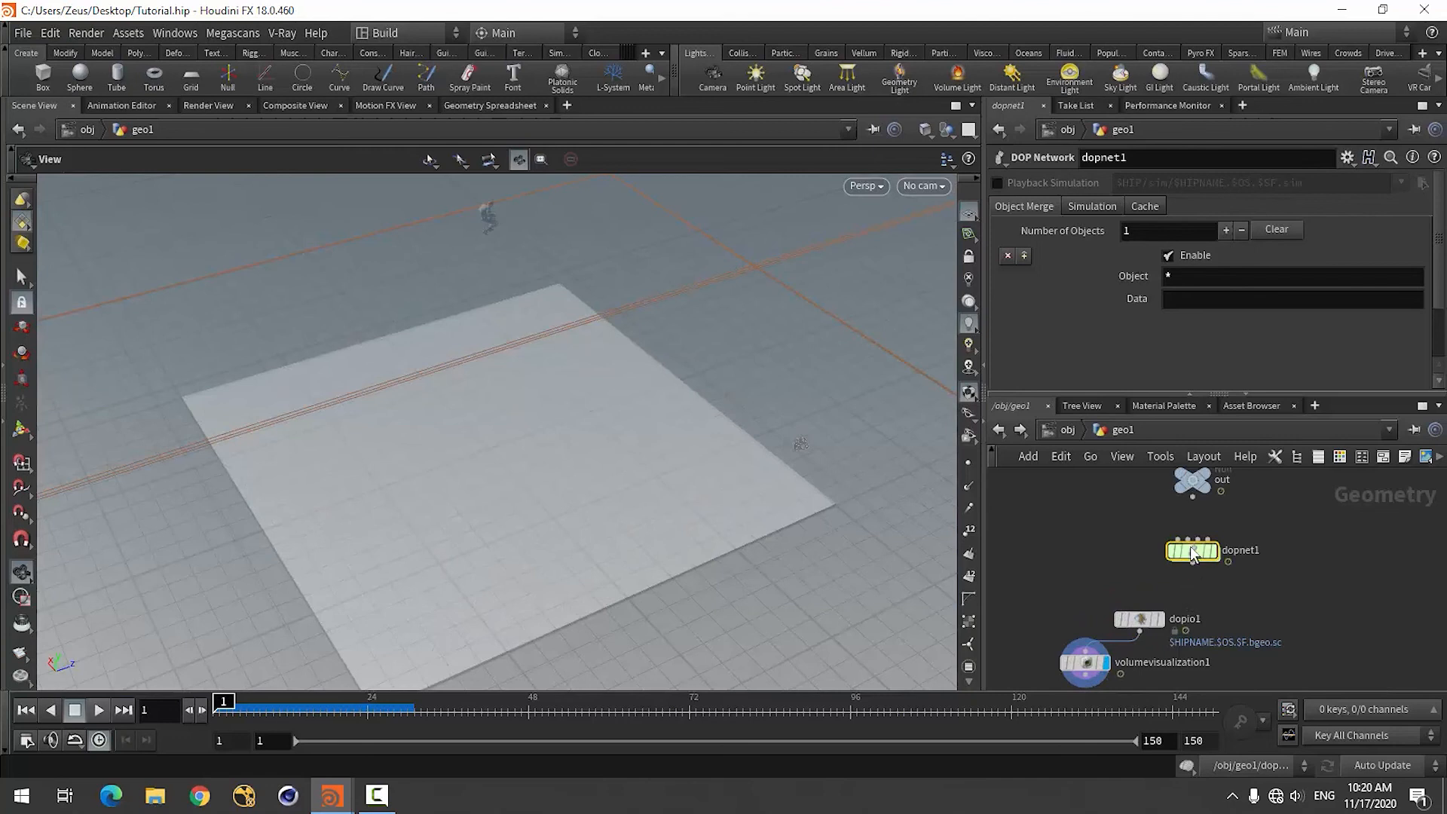
{"action": "double_click", "coordinate": [1192, 552]}
{"action": "scroll", "coordinate": [1138, 619], "scroll_direction": "down", "scroll_amount": 2}
{"action": "scroll", "coordinate": [1079, 562], "scroll_direction": "up", "scroll_amount": 3}
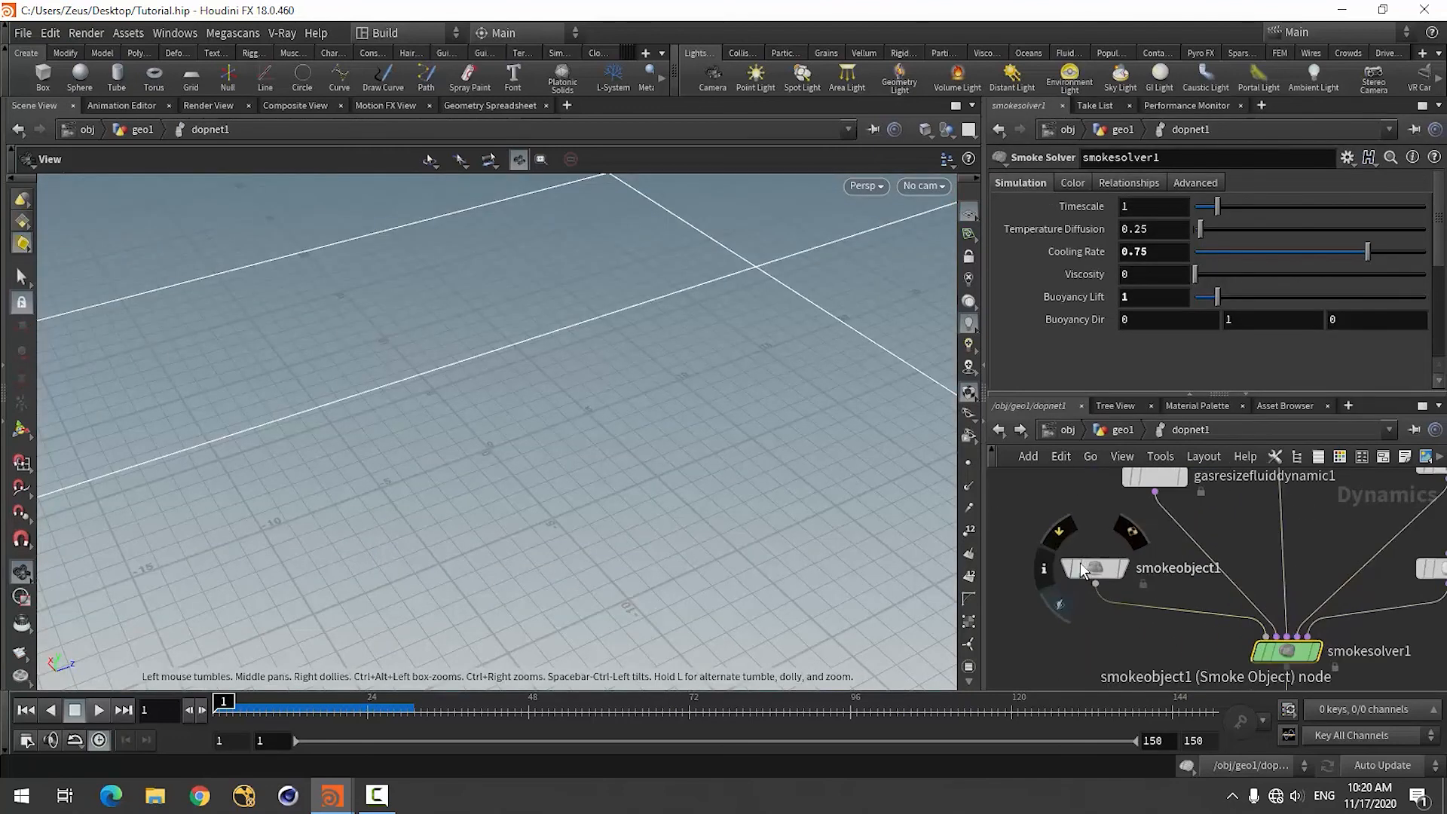
{"action": "left_click", "coordinate": [1100, 565]}
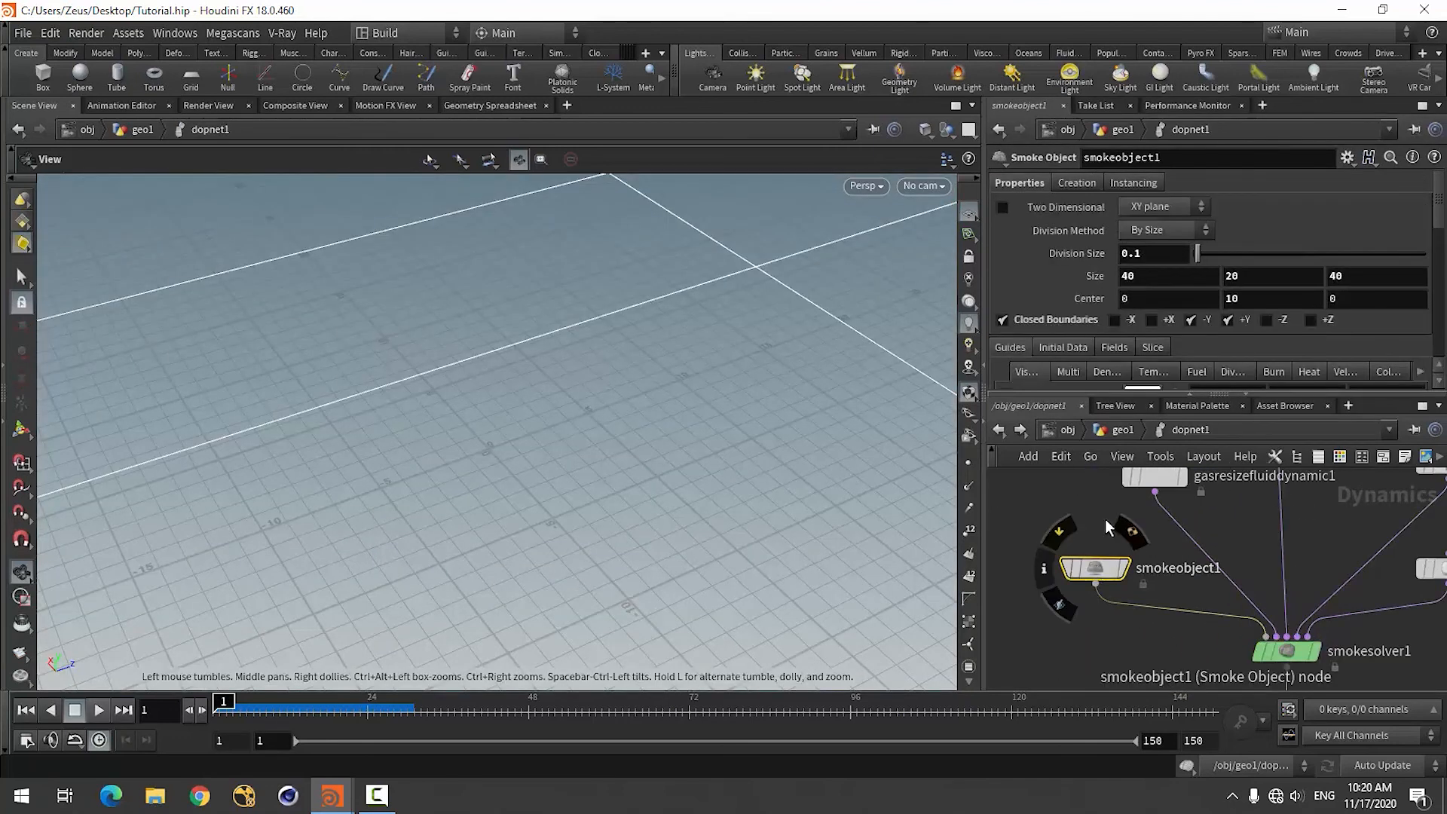
{"action": "right_click", "coordinate": [1073, 252]}
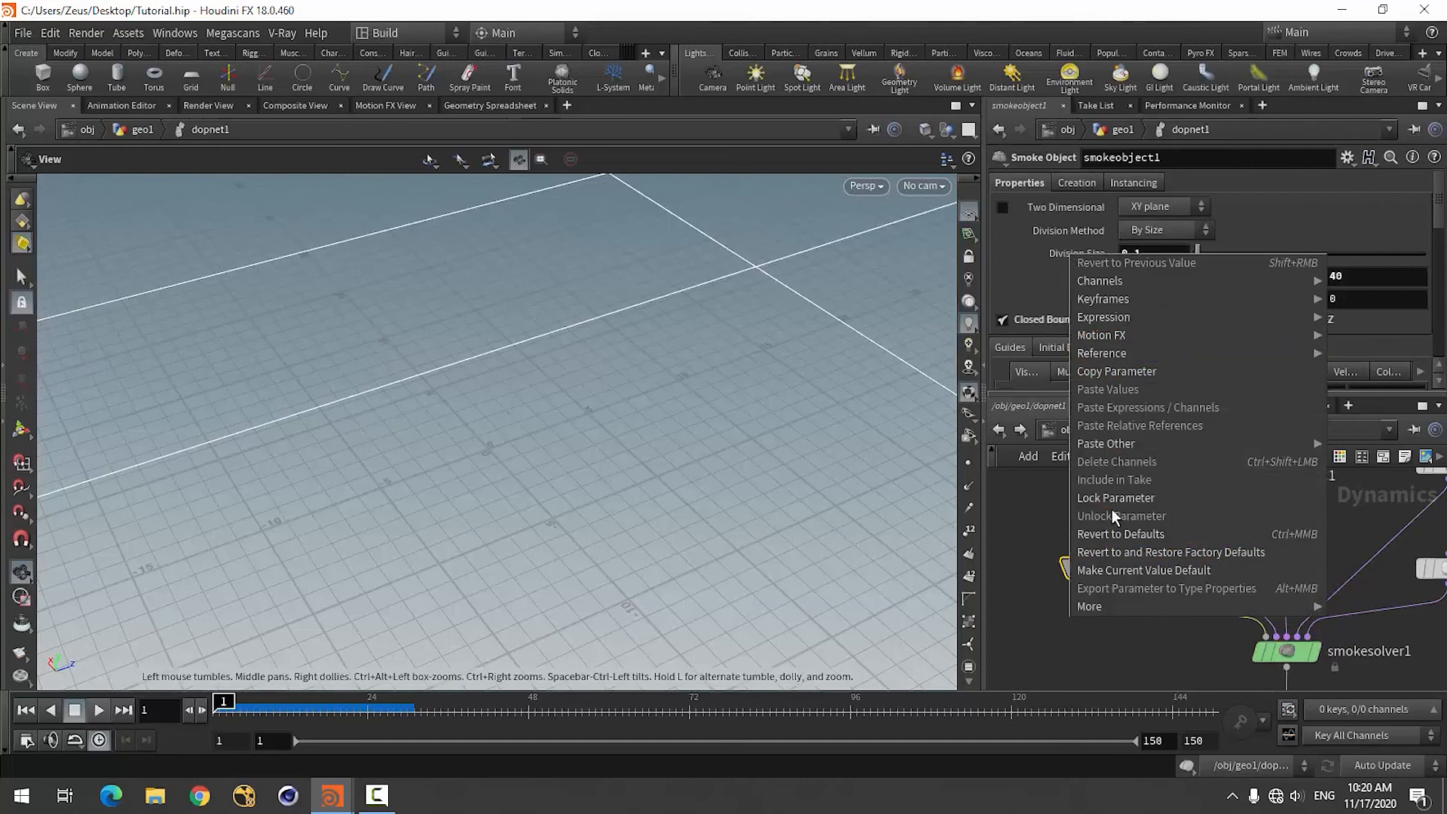
{"action": "left_click", "coordinate": [1102, 371]}
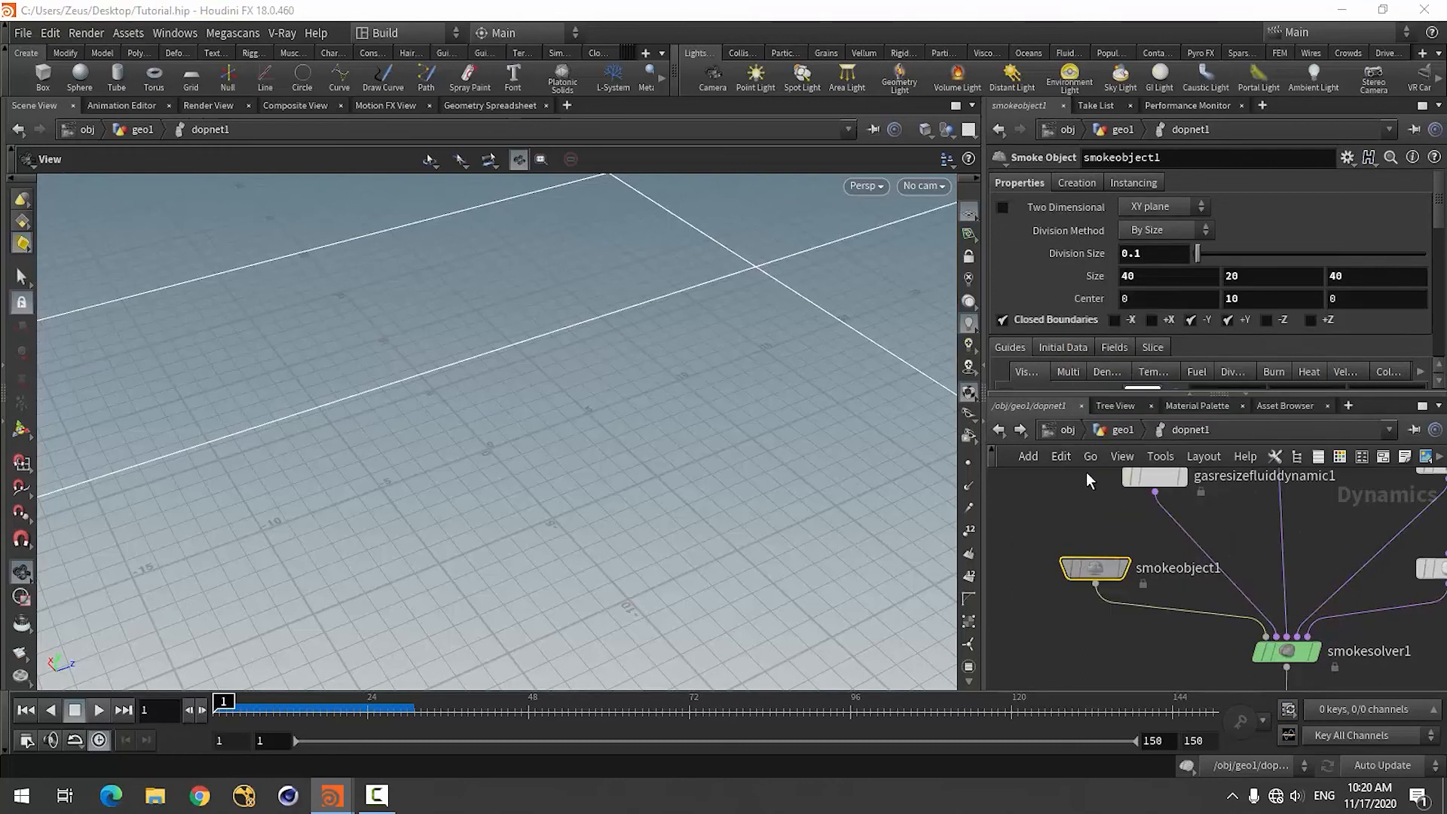
Paste the copied parameter as a relative reference into pyrosource1's Particle Separation.
{"action": "key", "text": "u"}
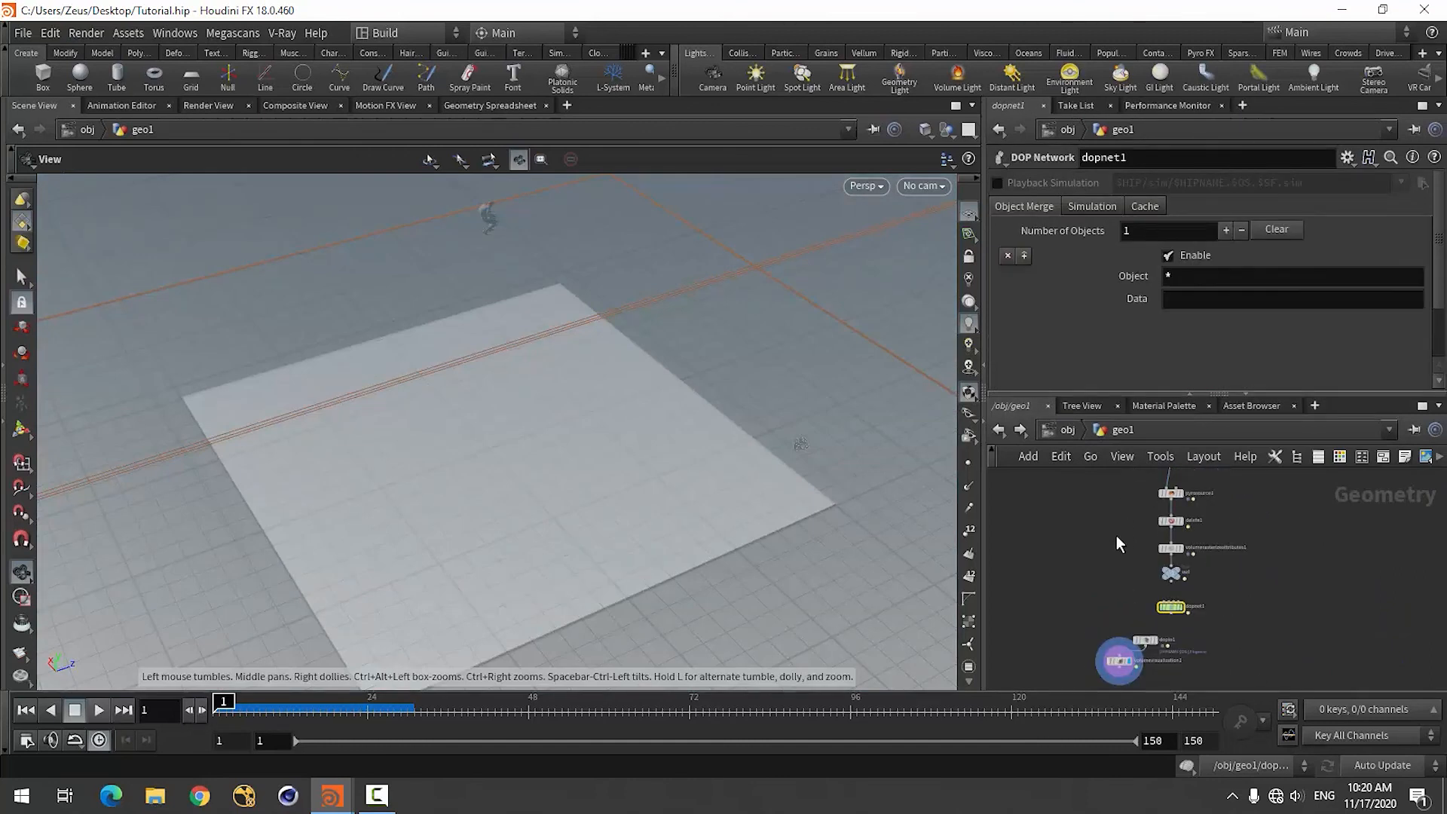
{"action": "scroll", "coordinate": [1116, 543], "scroll_direction": "up", "scroll_amount": 4}
{"action": "left_click", "coordinate": [1190, 539]}
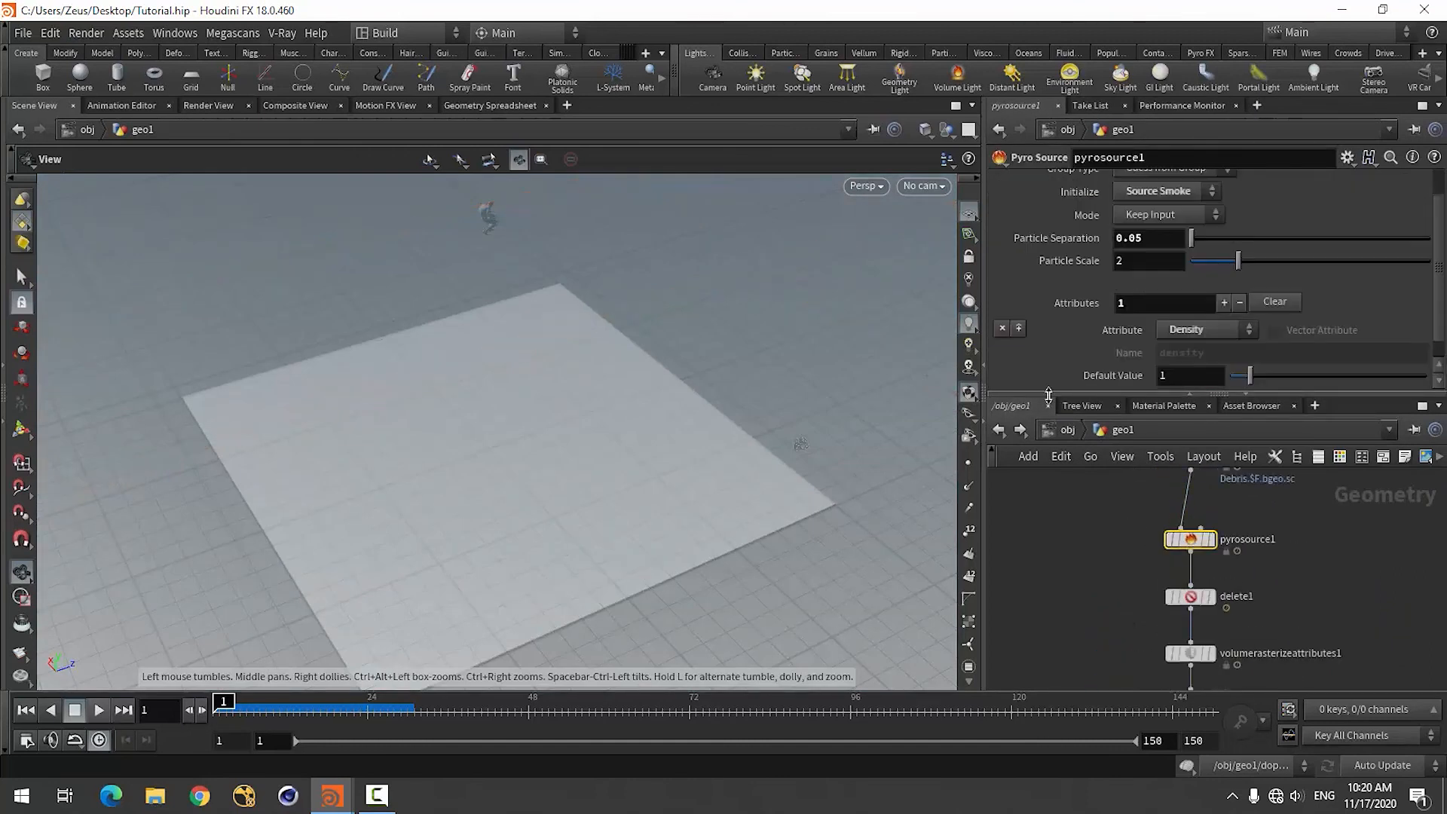
{"action": "right_click", "coordinate": [1061, 241]}
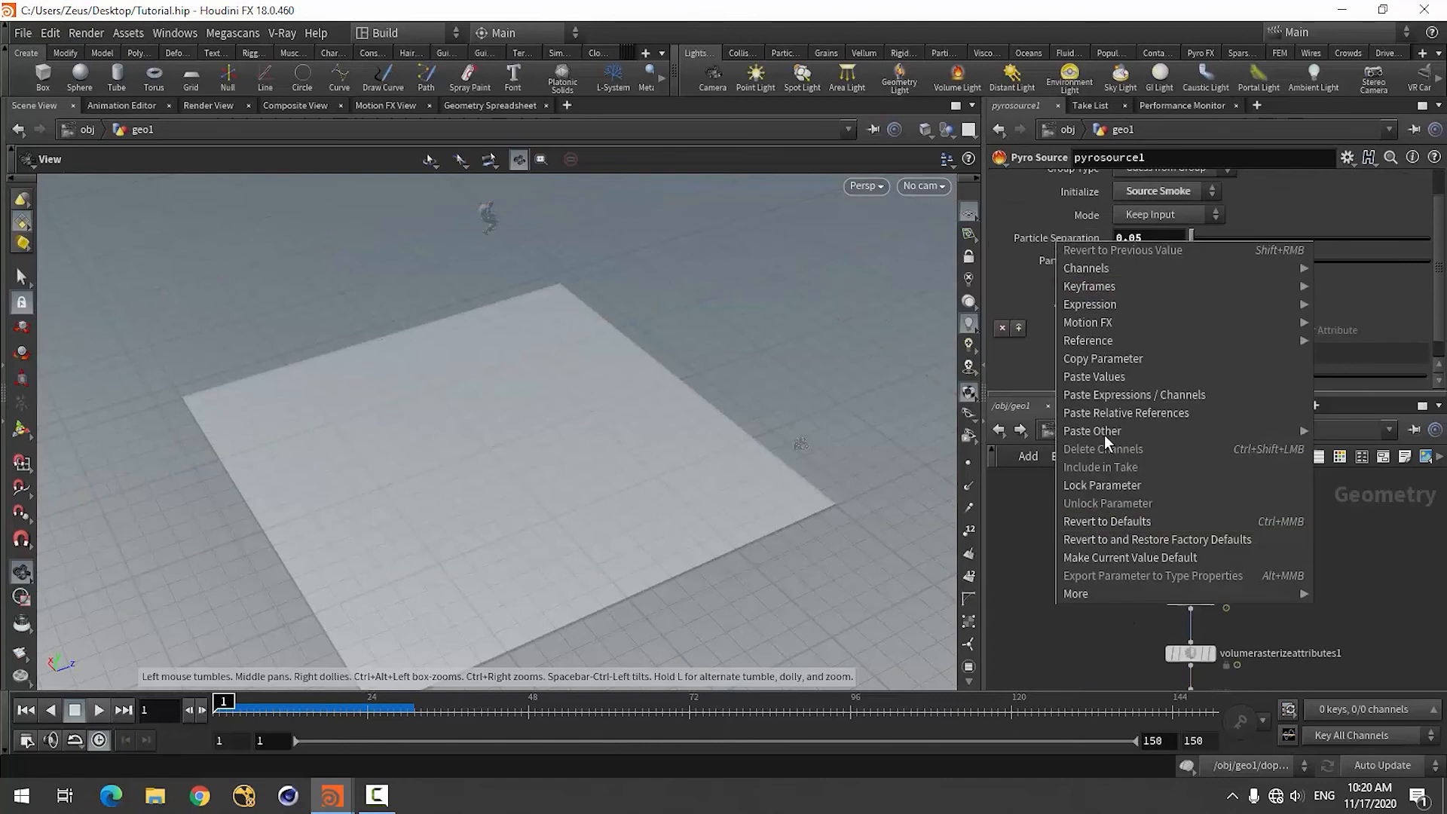
{"action": "left_click", "coordinate": [1104, 413]}
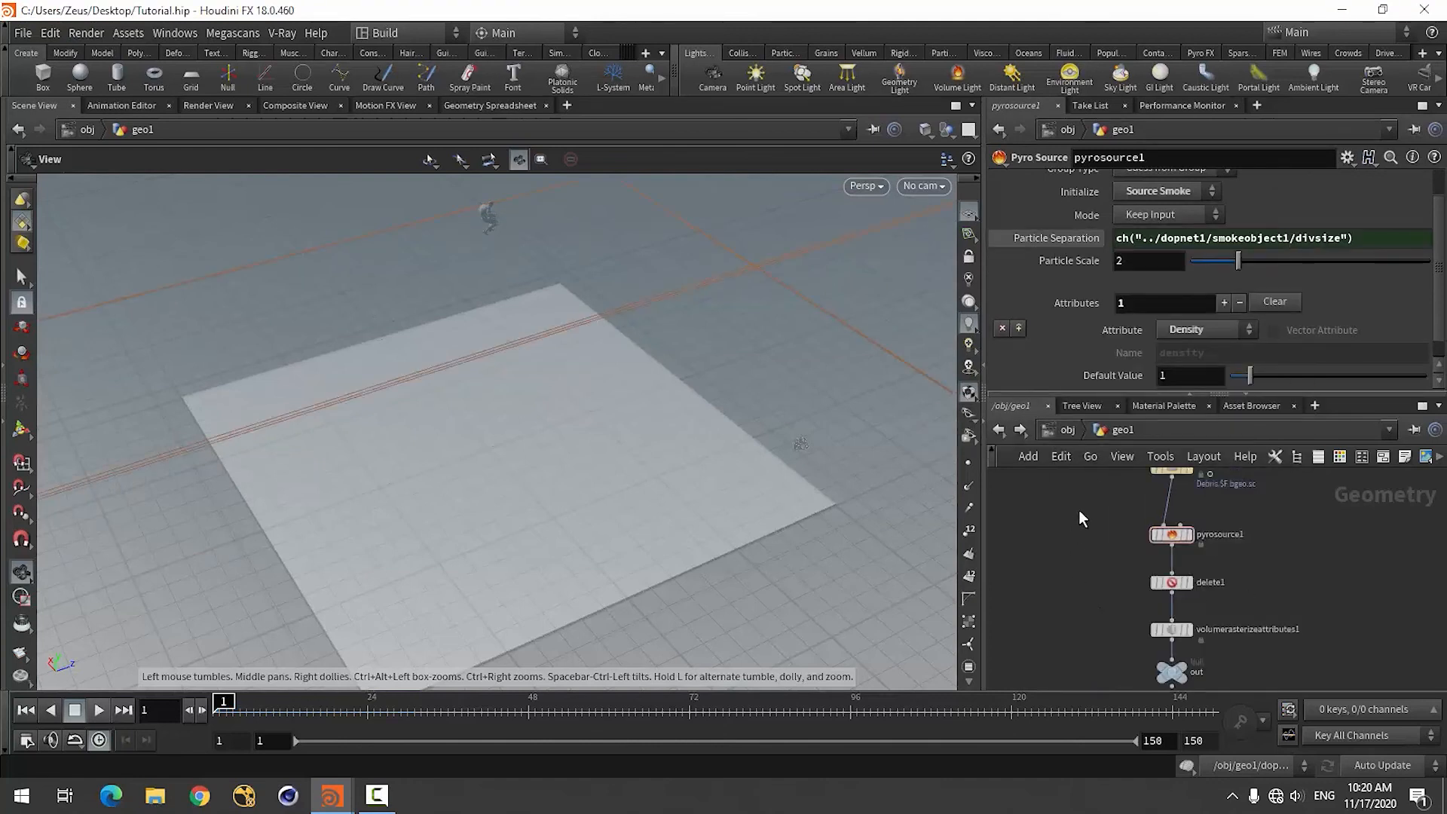
Paste the same smokeobject1 Division Size relative reference into volumerasterizeattributes1's Voxel Size.
{"action": "left_click", "coordinate": [1163, 551]}
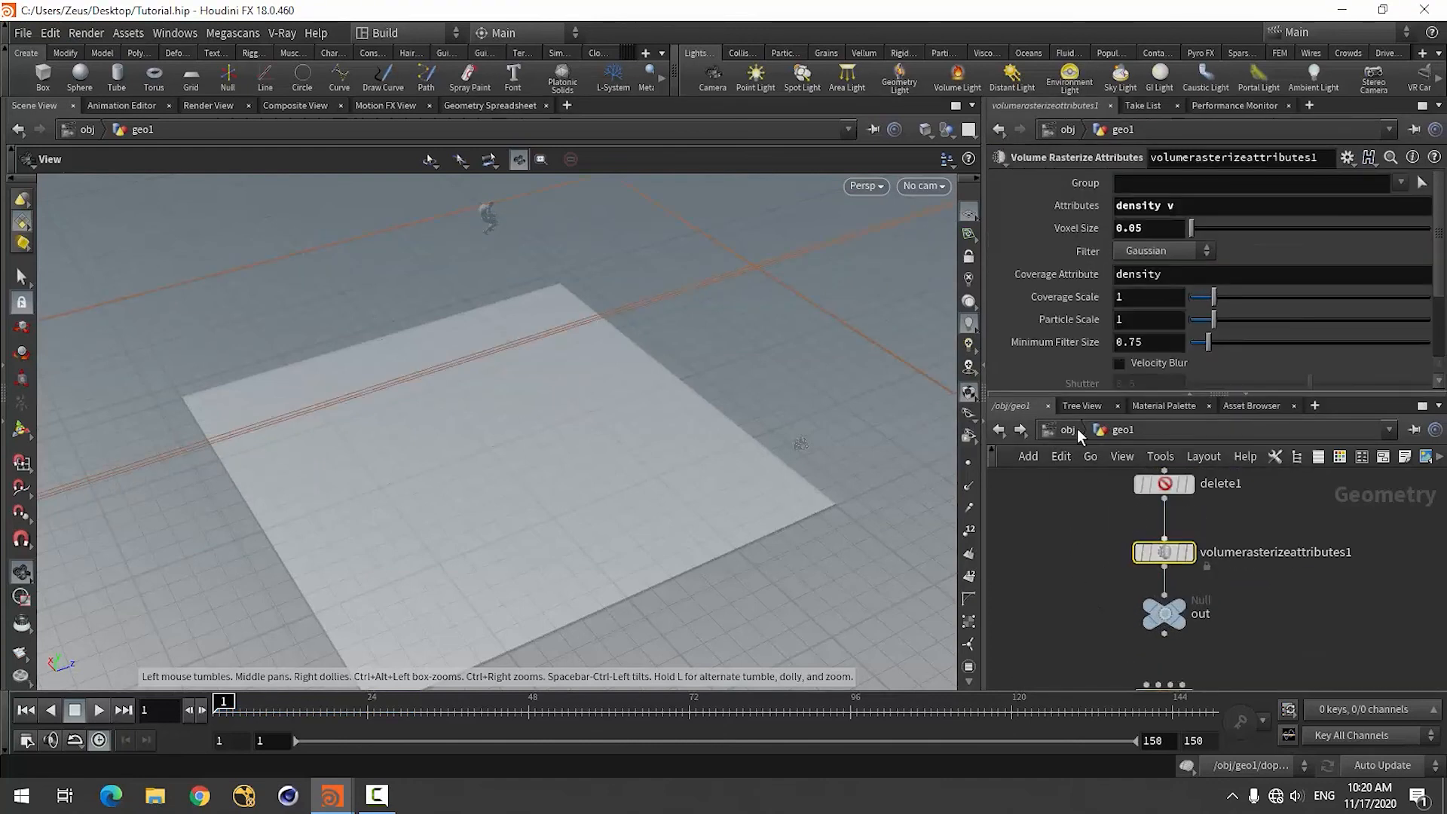
{"action": "right_click", "coordinate": [1071, 235]}
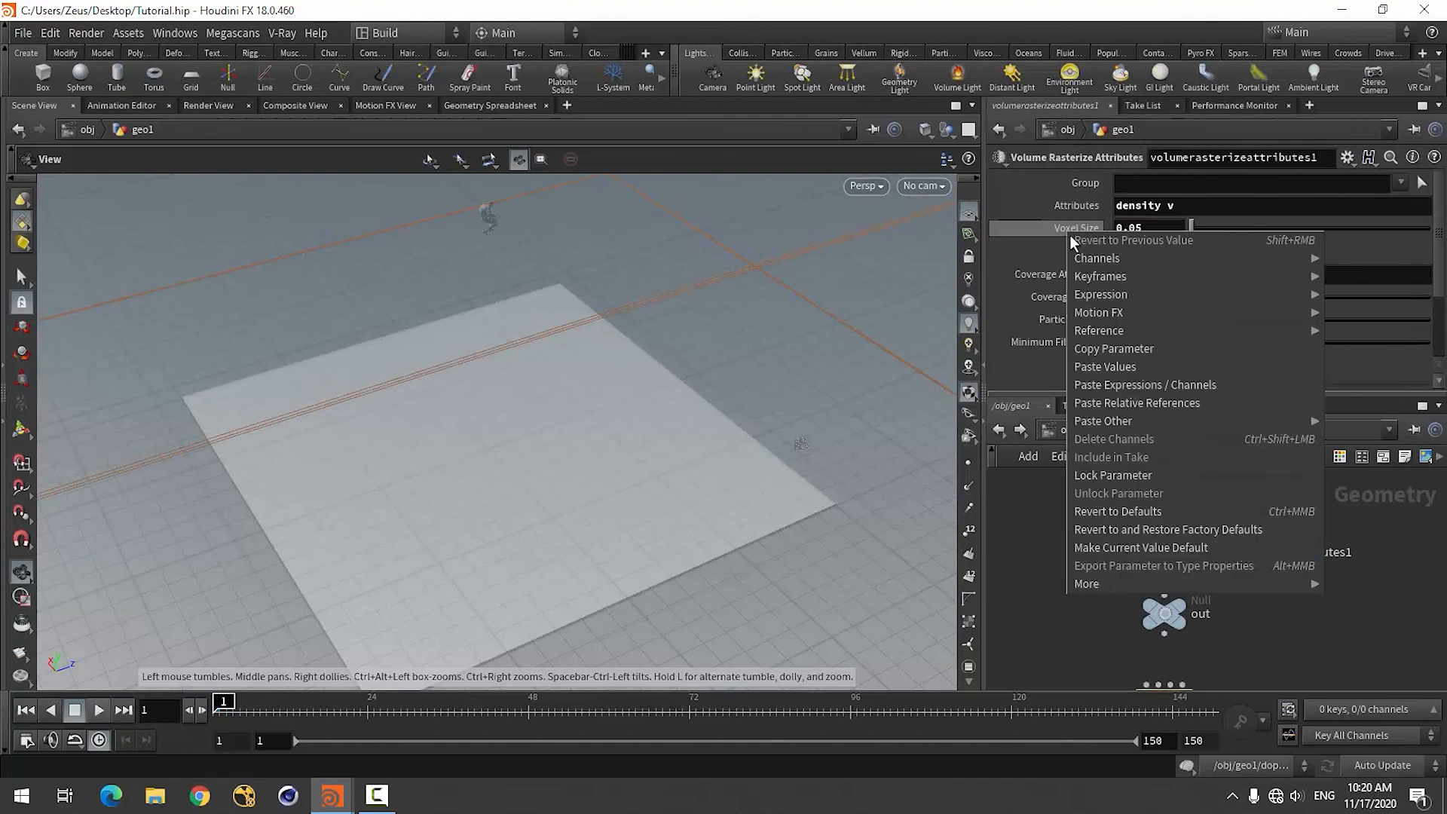
{"action": "left_click", "coordinate": [1104, 403]}
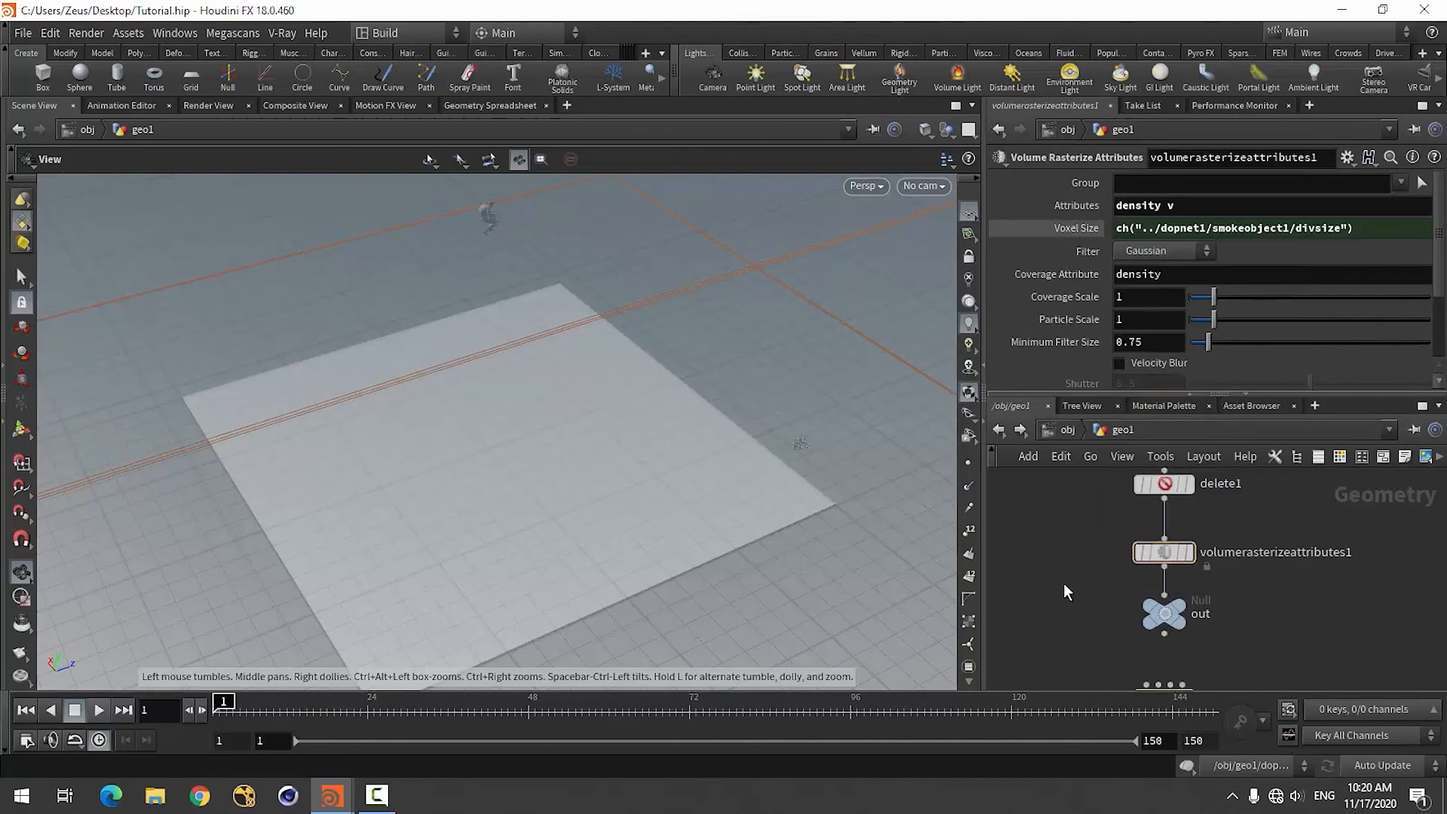
Set the Division Size of smokeobject1 in dopnet1 to 0.05.
{"action": "scroll", "coordinate": [1064, 583], "scroll_direction": "down", "scroll_amount": 3}
{"action": "scroll", "coordinate": [1087, 614], "scroll_direction": "up", "scroll_amount": 3}
{"action": "double_click", "coordinate": [1127, 604]}
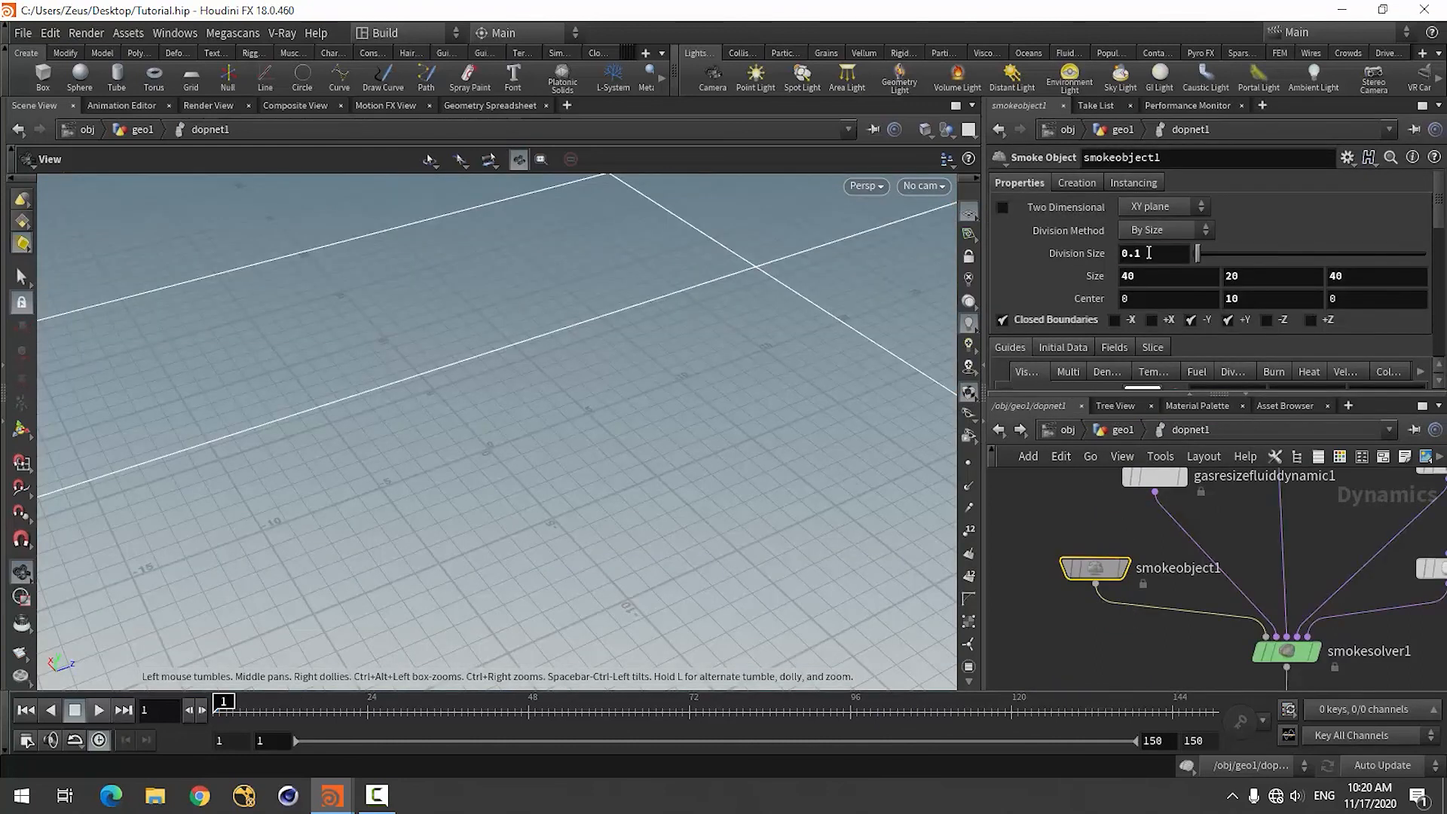
{"action": "left_click", "coordinate": [1149, 253]}
{"action": "key", "text": "Return"}
{"action": "scroll", "coordinate": [1100, 534], "scroll_direction": "down", "scroll_amount": 5}
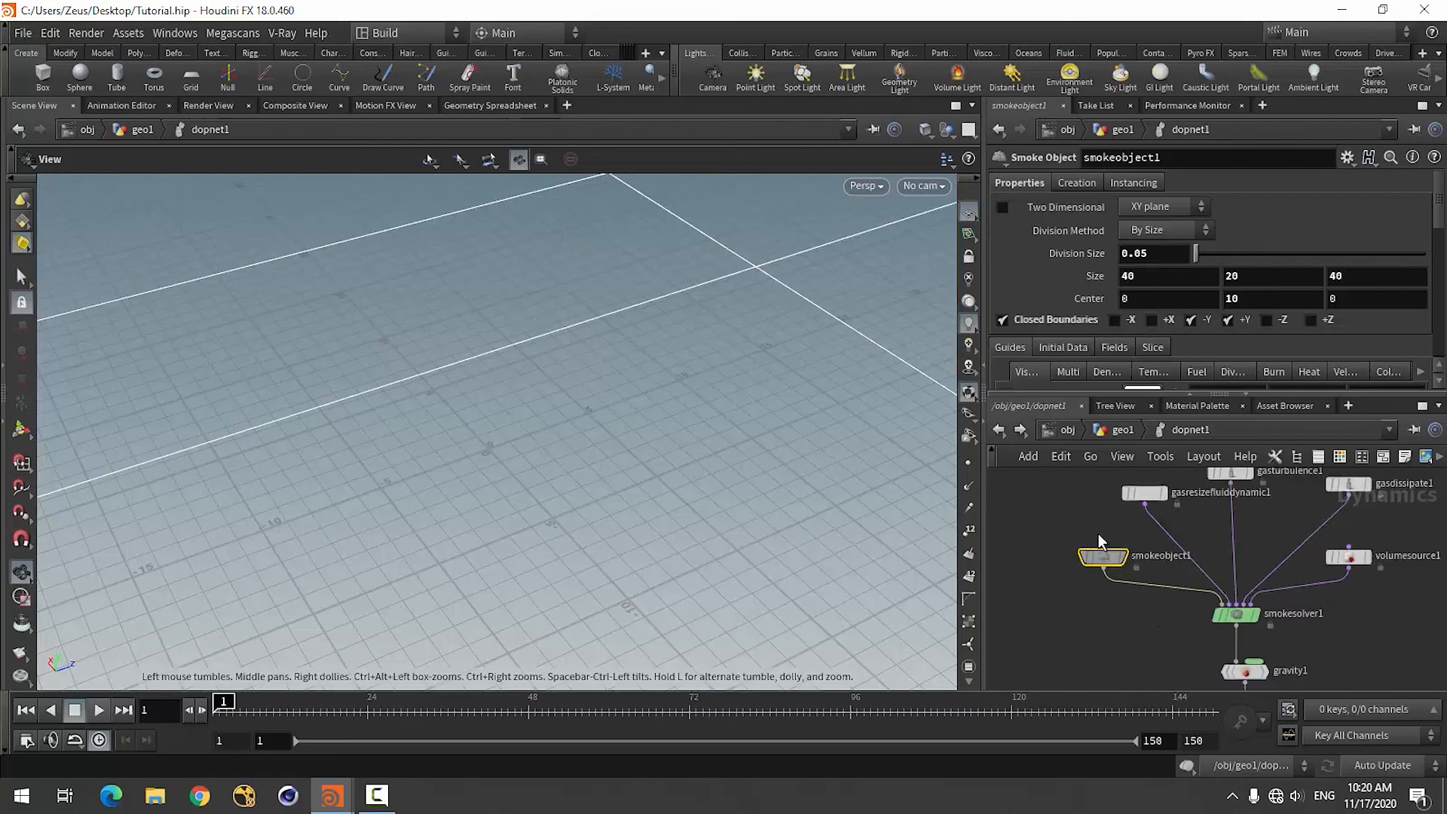
Play the higher-resolution simulation from geo1 to about frame 15 and examine the smoke around the debris up close.
{"action": "left_click", "coordinate": [1123, 429]}
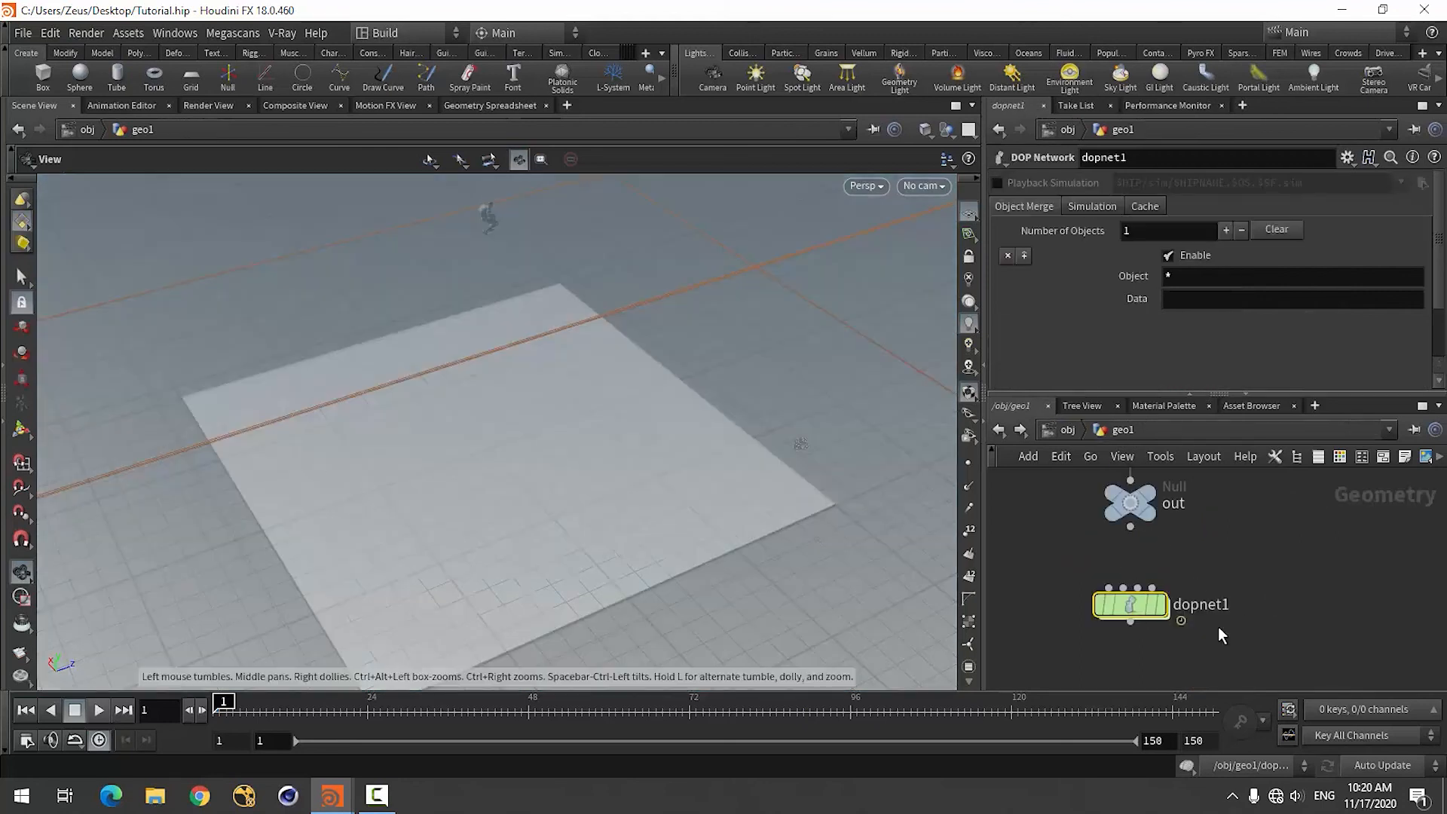
{"action": "left_click", "coordinate": [98, 712]}
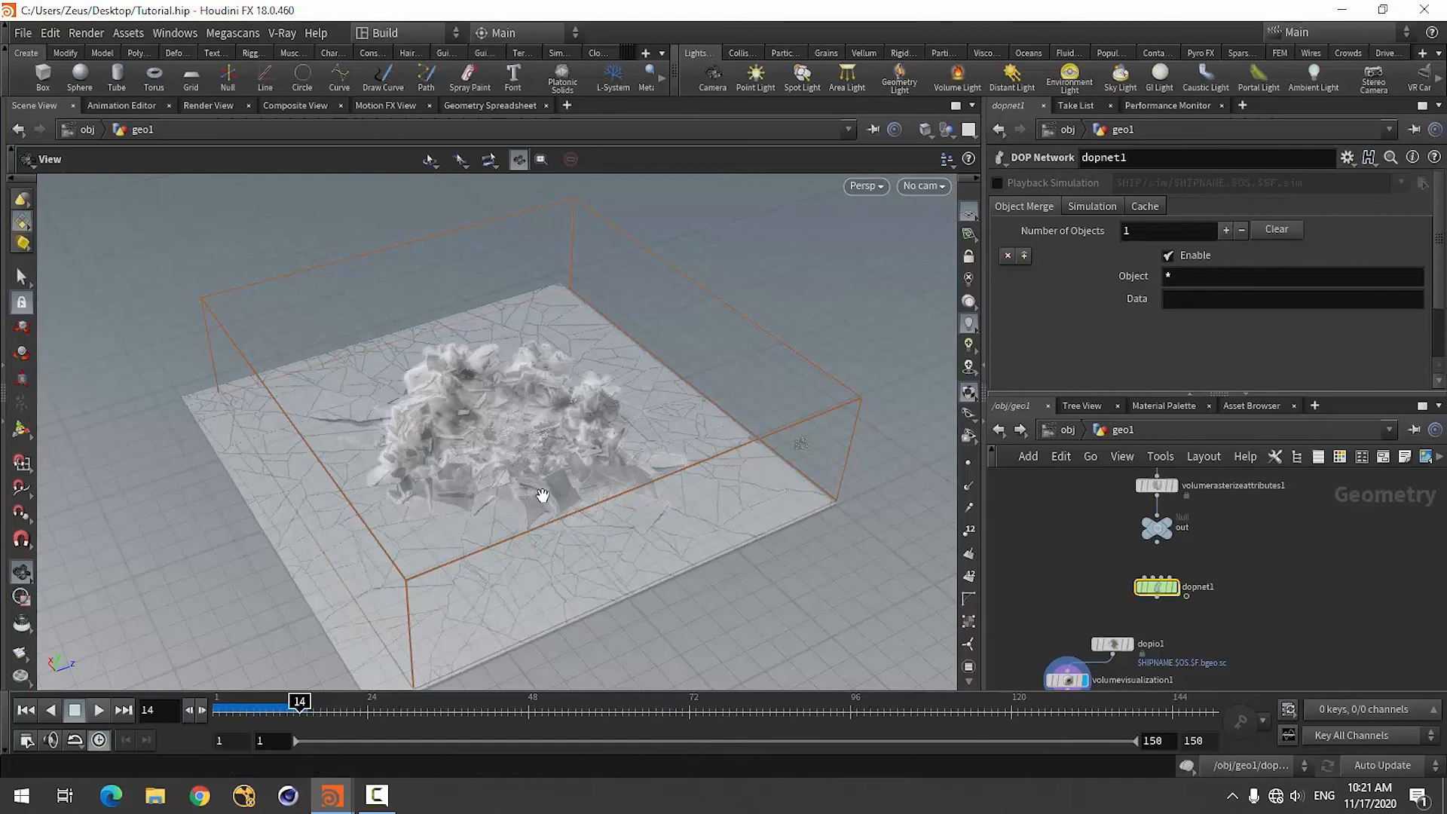
{"action": "left_click_drag", "start_coordinate": [539, 536], "coordinate": [470, 465]}
{"action": "scroll", "coordinate": [470, 465], "scroll_direction": "up", "scroll_amount": 10}
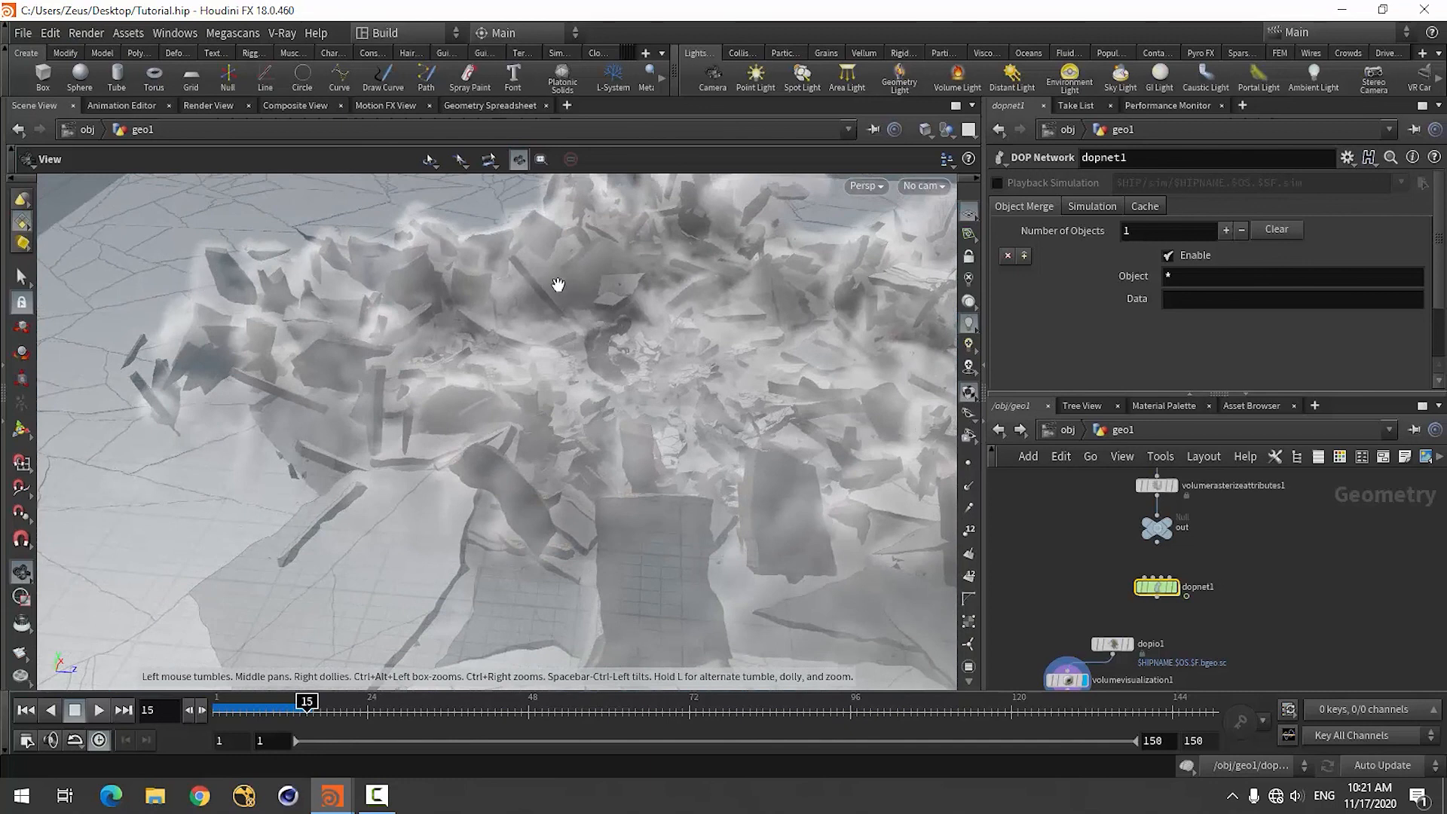
{"action": "left_click_drag", "start_coordinate": [430, 515], "coordinate": [508, 449]}
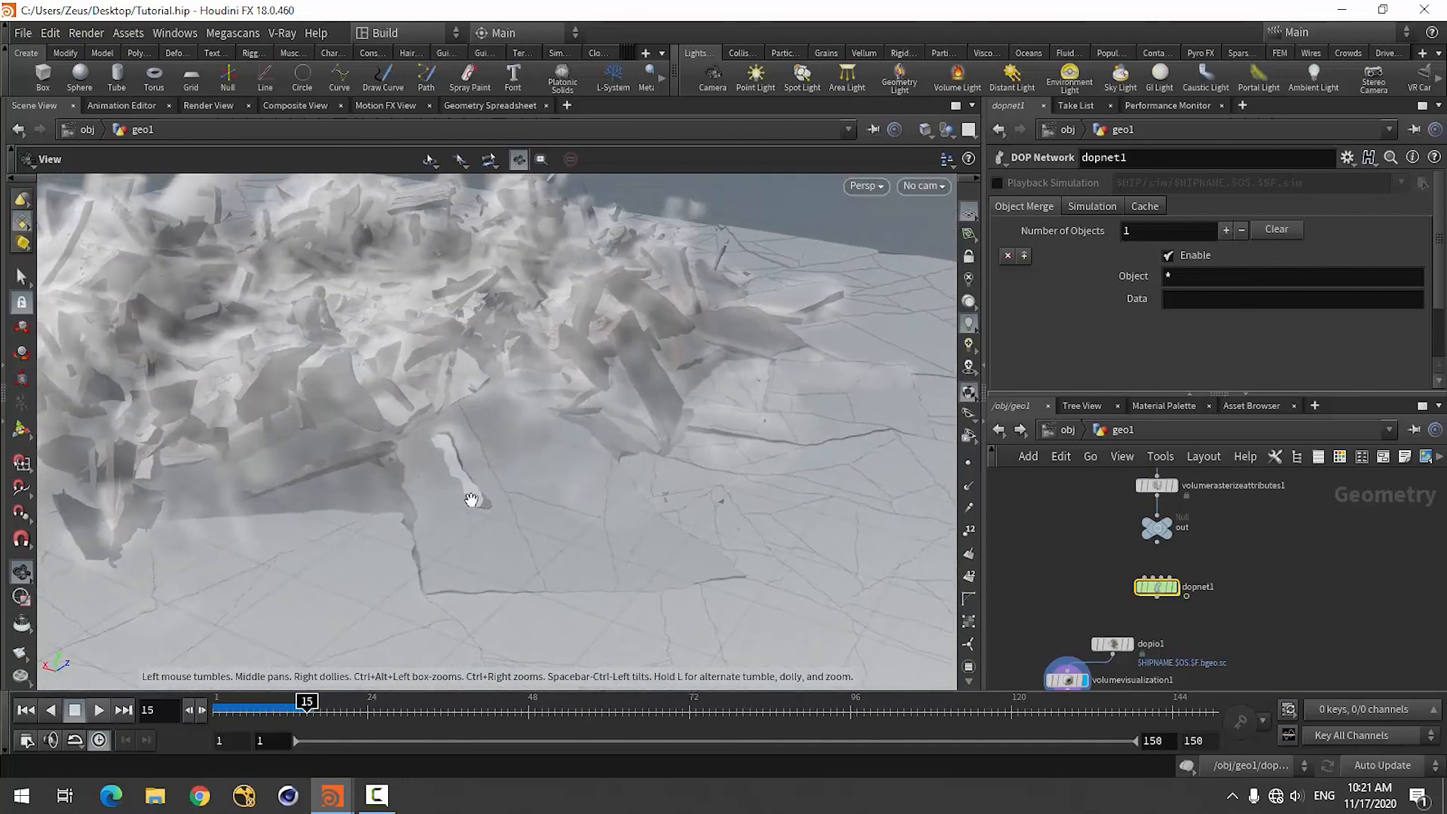
{"action": "left_click_drag", "start_coordinate": [533, 514], "coordinate": [489, 511]}
{"action": "scroll", "coordinate": [1173, 616], "scroll_direction": "down", "scroll_amount": 2}
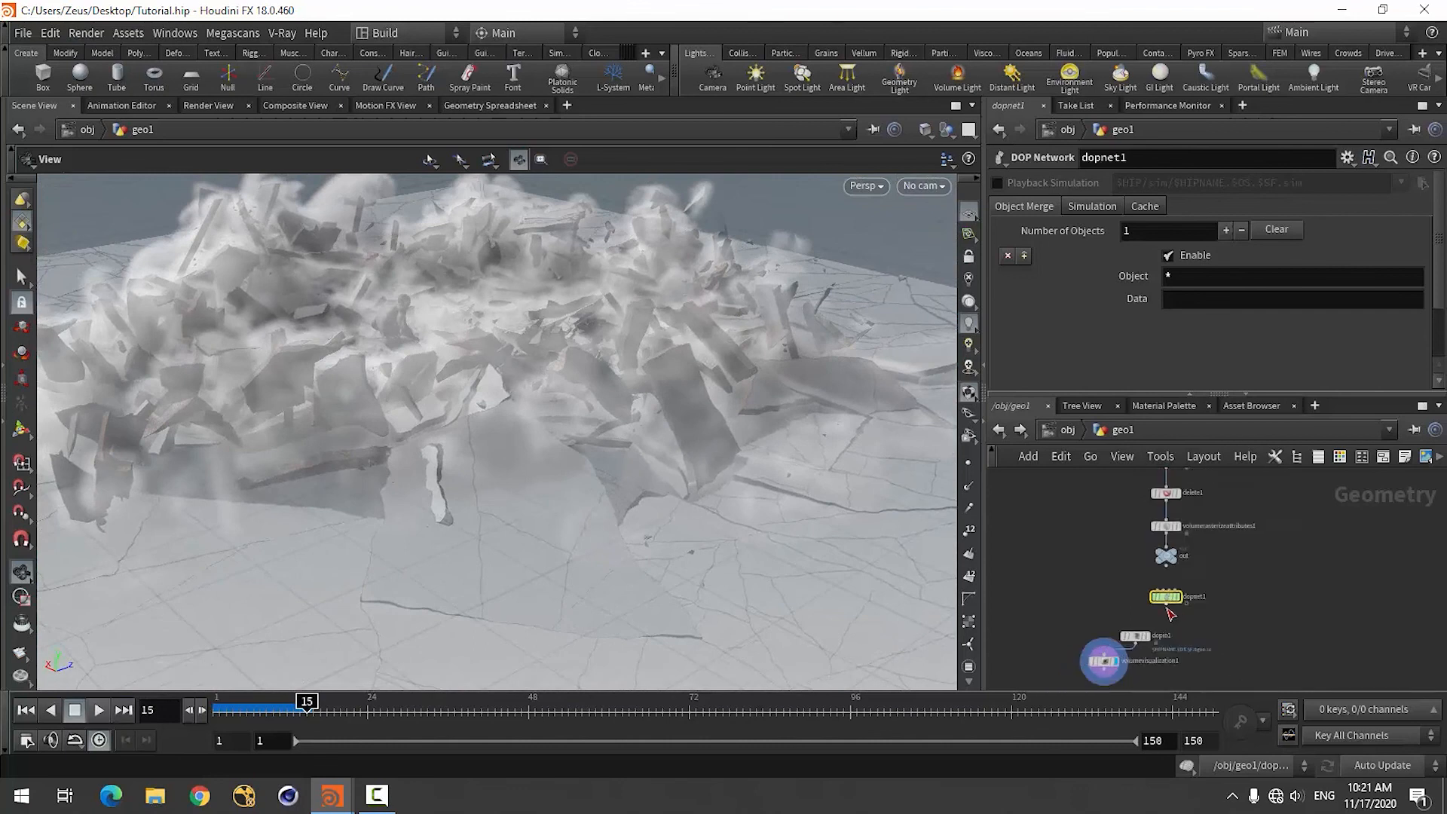
{"action": "scroll", "coordinate": [1147, 657], "scroll_direction": "up", "scroll_amount": 3}
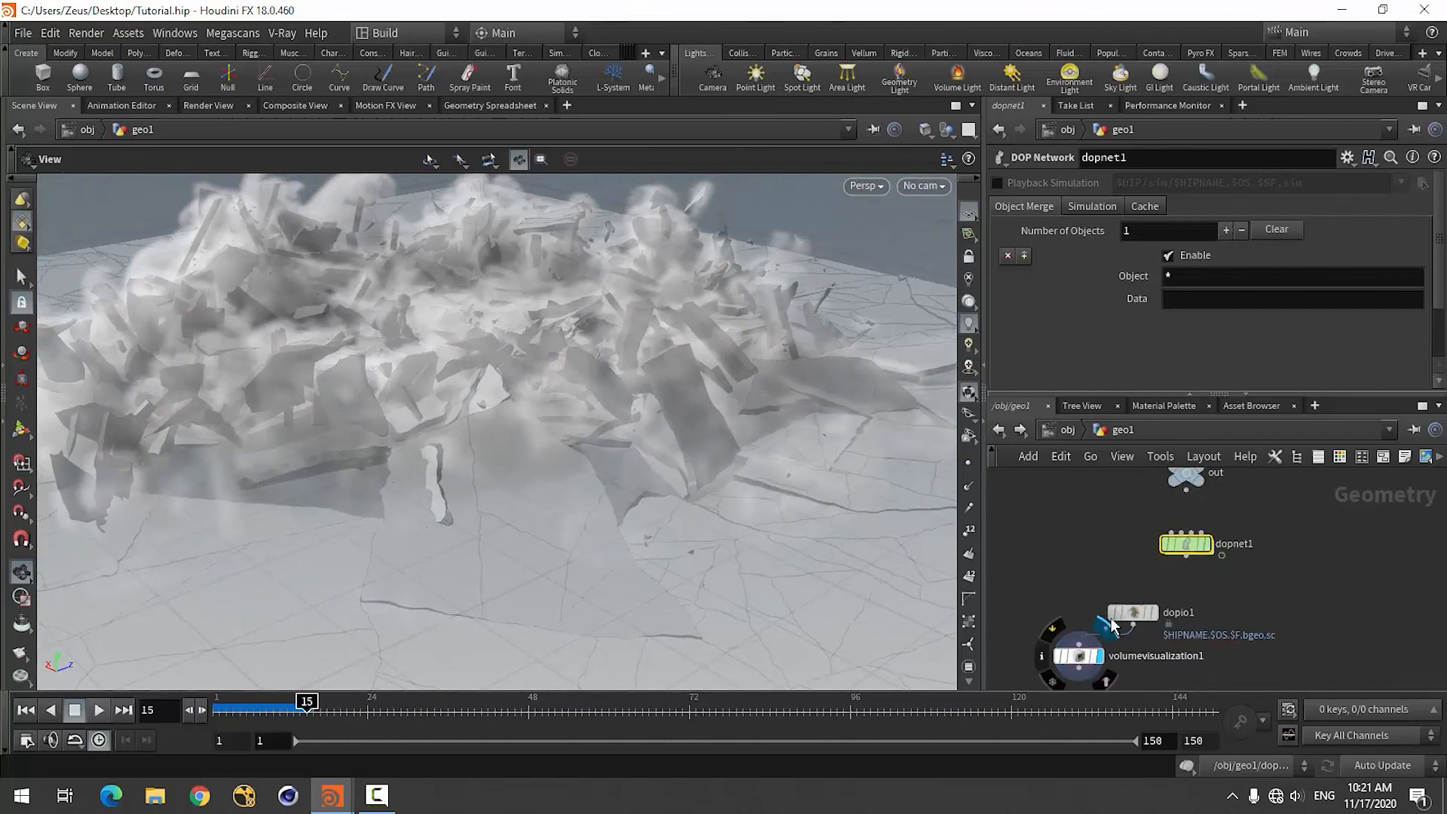
Enable Load from Disk on the dopio1 node.
{"action": "left_click", "coordinate": [1133, 612]}
{"action": "scroll", "coordinate": [1263, 604], "scroll_direction": "up", "scroll_amount": 3}
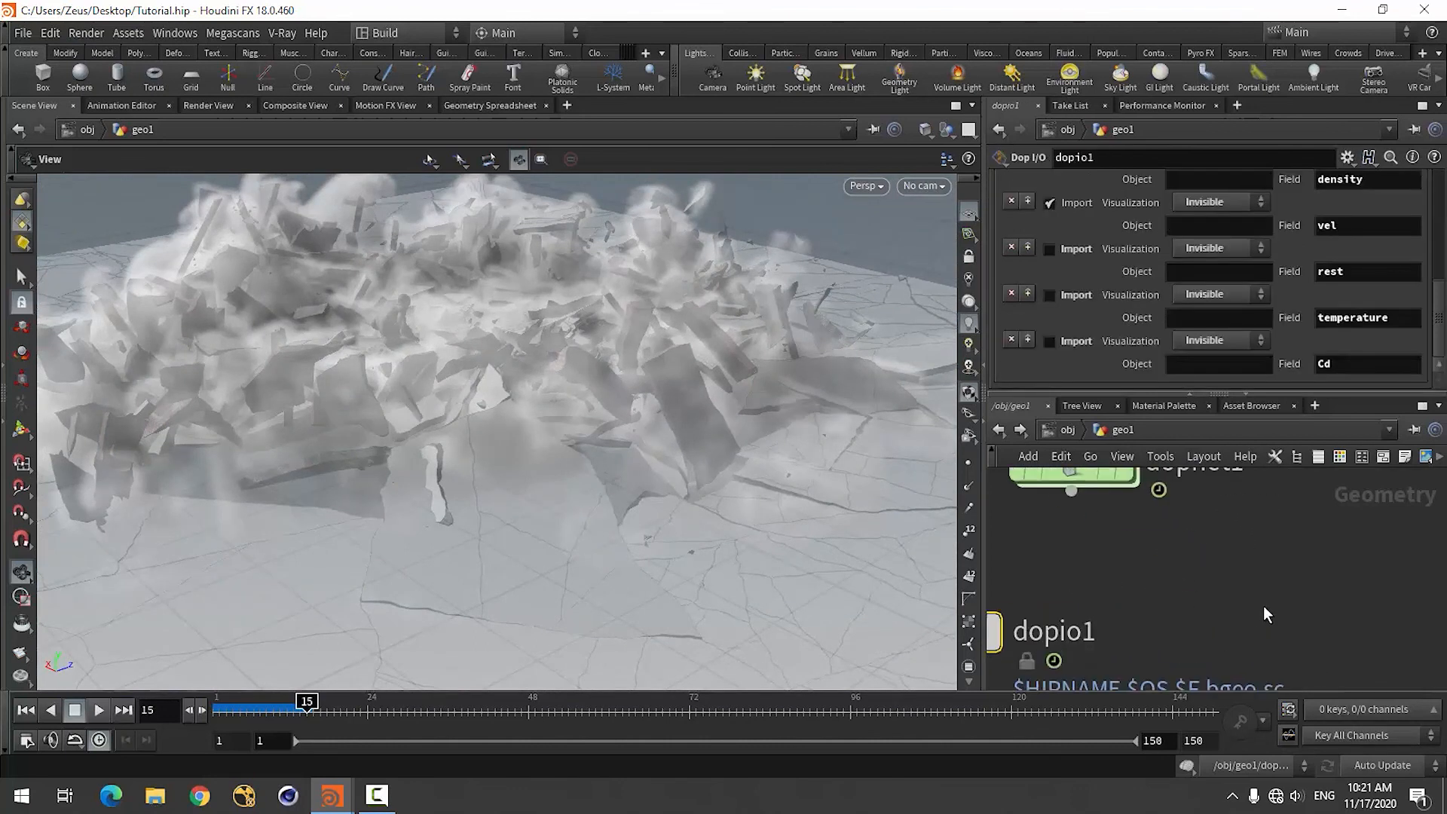
{"action": "scroll", "coordinate": [1263, 604], "scroll_direction": "down", "scroll_amount": 3}
{"action": "scroll", "coordinate": [1114, 241], "scroll_direction": "up", "scroll_amount": 5}
{"action": "scroll", "coordinate": [1085, 233], "scroll_direction": "up", "scroll_amount": 2}
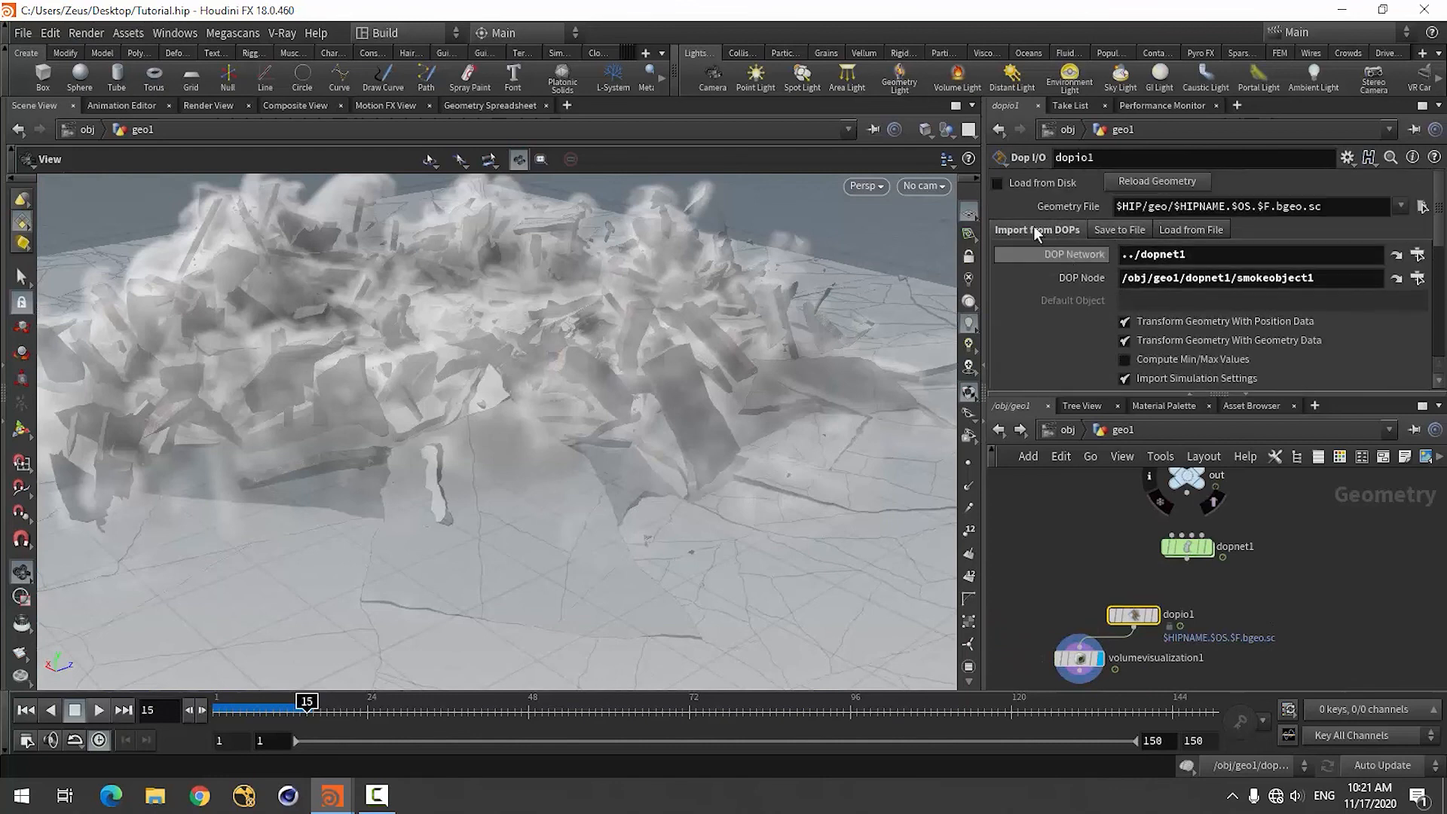
{"action": "left_click", "coordinate": [998, 182]}
Set dopio1's Geometry File to the cached sequence D:/Smoke.$F.bgeo.sc.
{"action": "left_click", "coordinate": [1423, 211]}
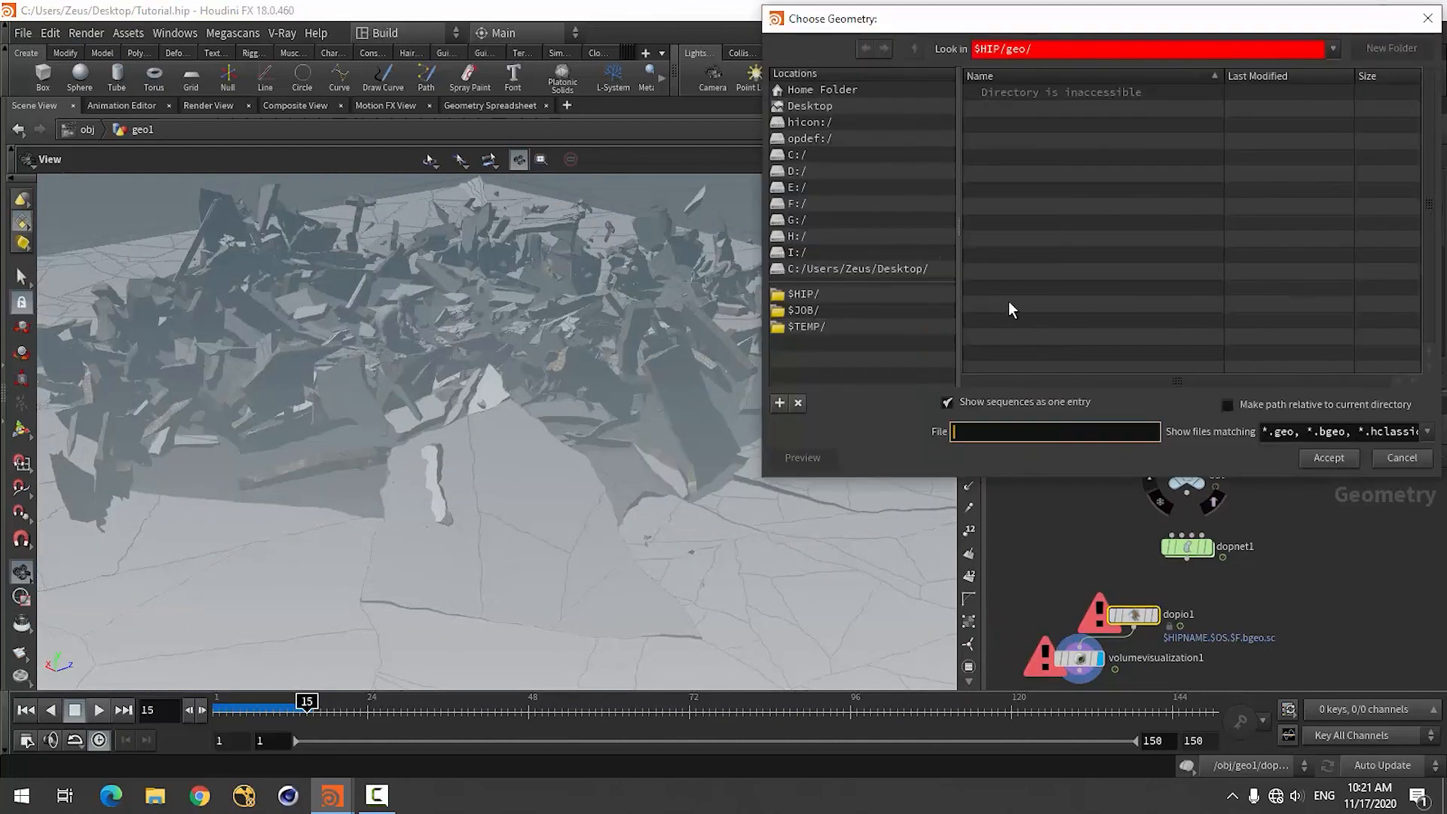
{"action": "left_click", "coordinate": [792, 170]}
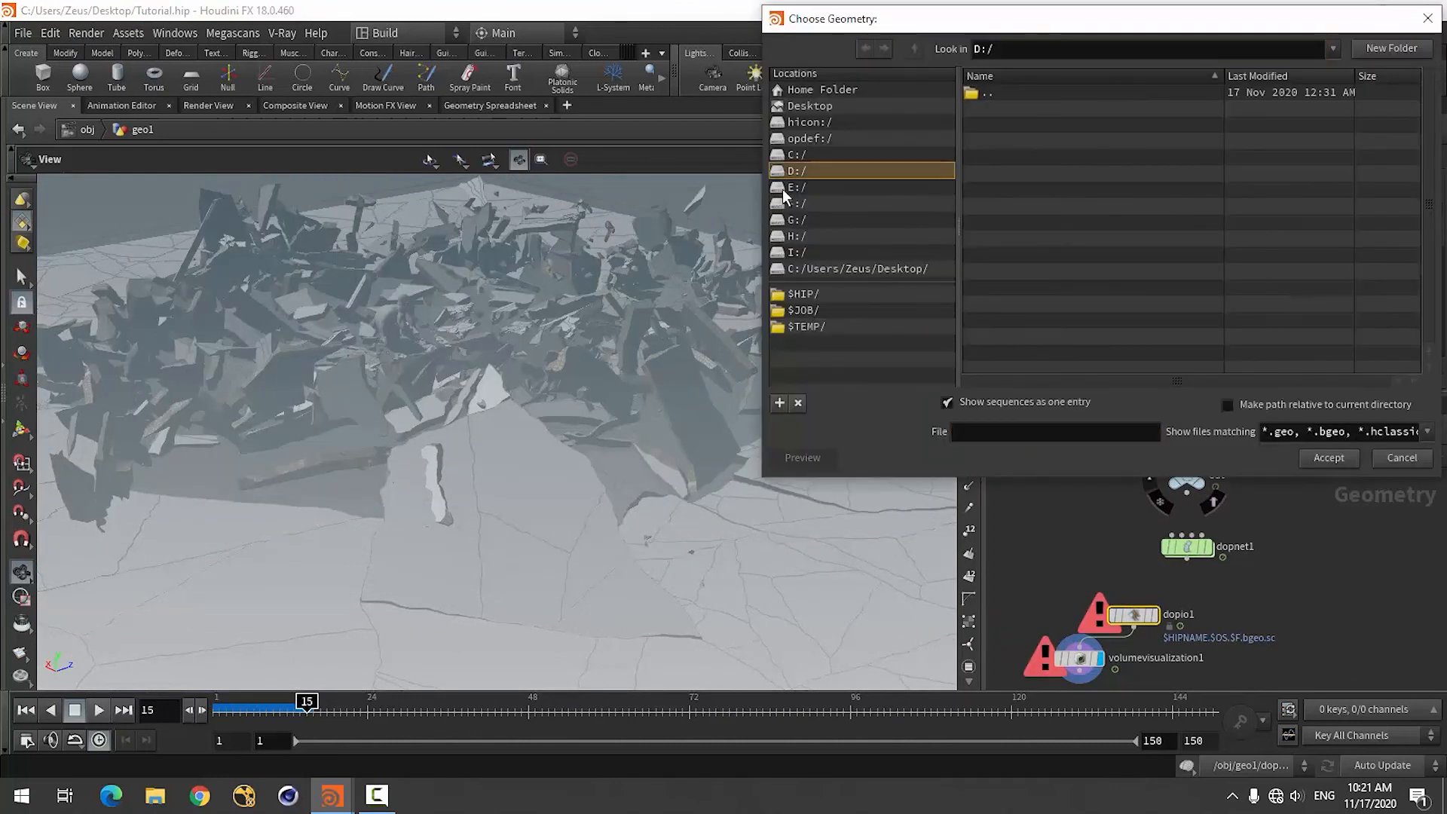
{"action": "left_click", "coordinate": [792, 171]}
{"action": "scroll", "coordinate": [1161, 248], "scroll_direction": "down", "scroll_amount": 2}
{"action": "scroll", "coordinate": [1178, 253], "scroll_direction": "down", "scroll_amount": 2}
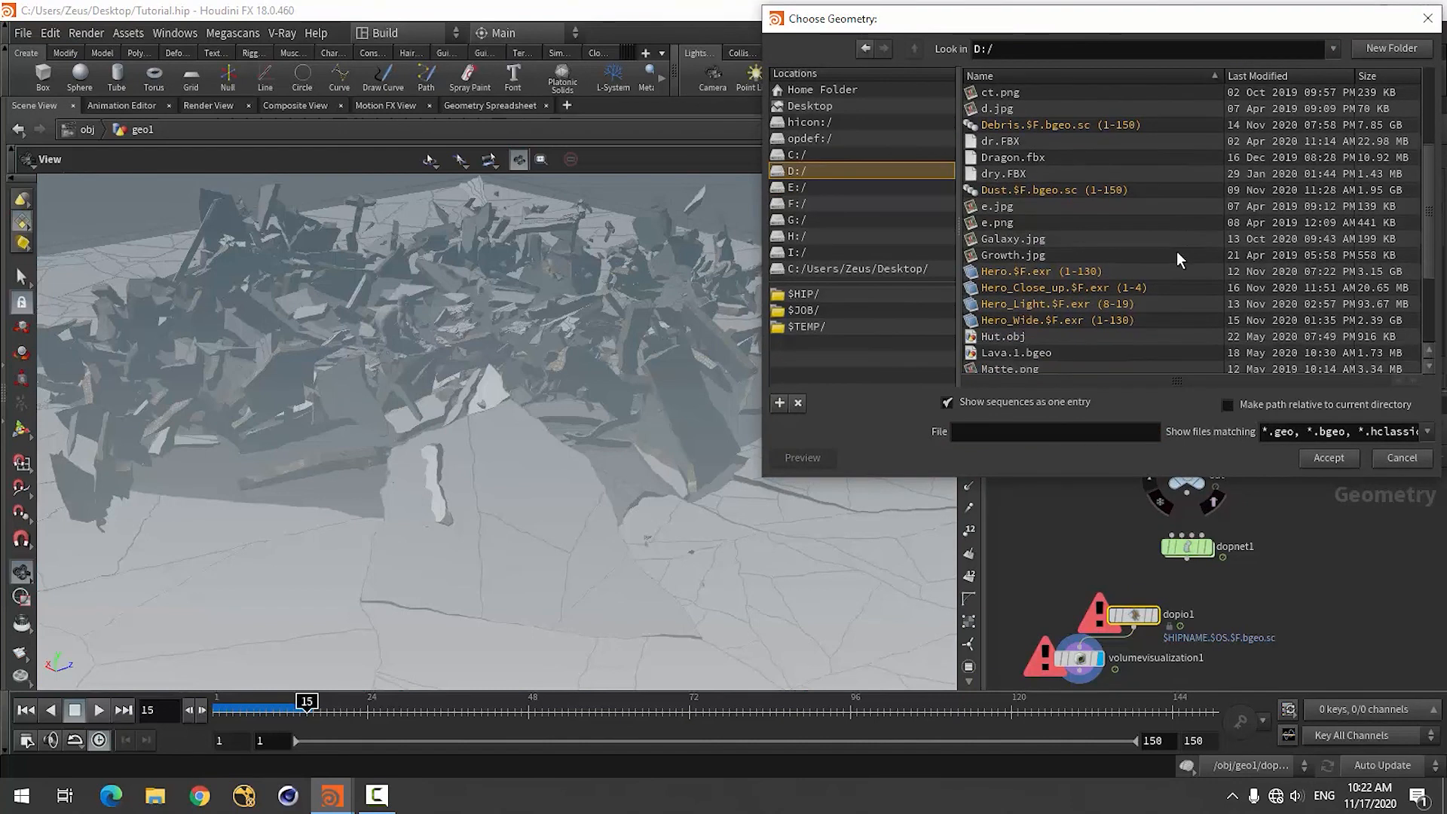
{"action": "scroll", "coordinate": [1177, 254], "scroll_direction": "down", "scroll_amount": 2}
{"action": "scroll", "coordinate": [1150, 309], "scroll_direction": "down", "scroll_amount": 2}
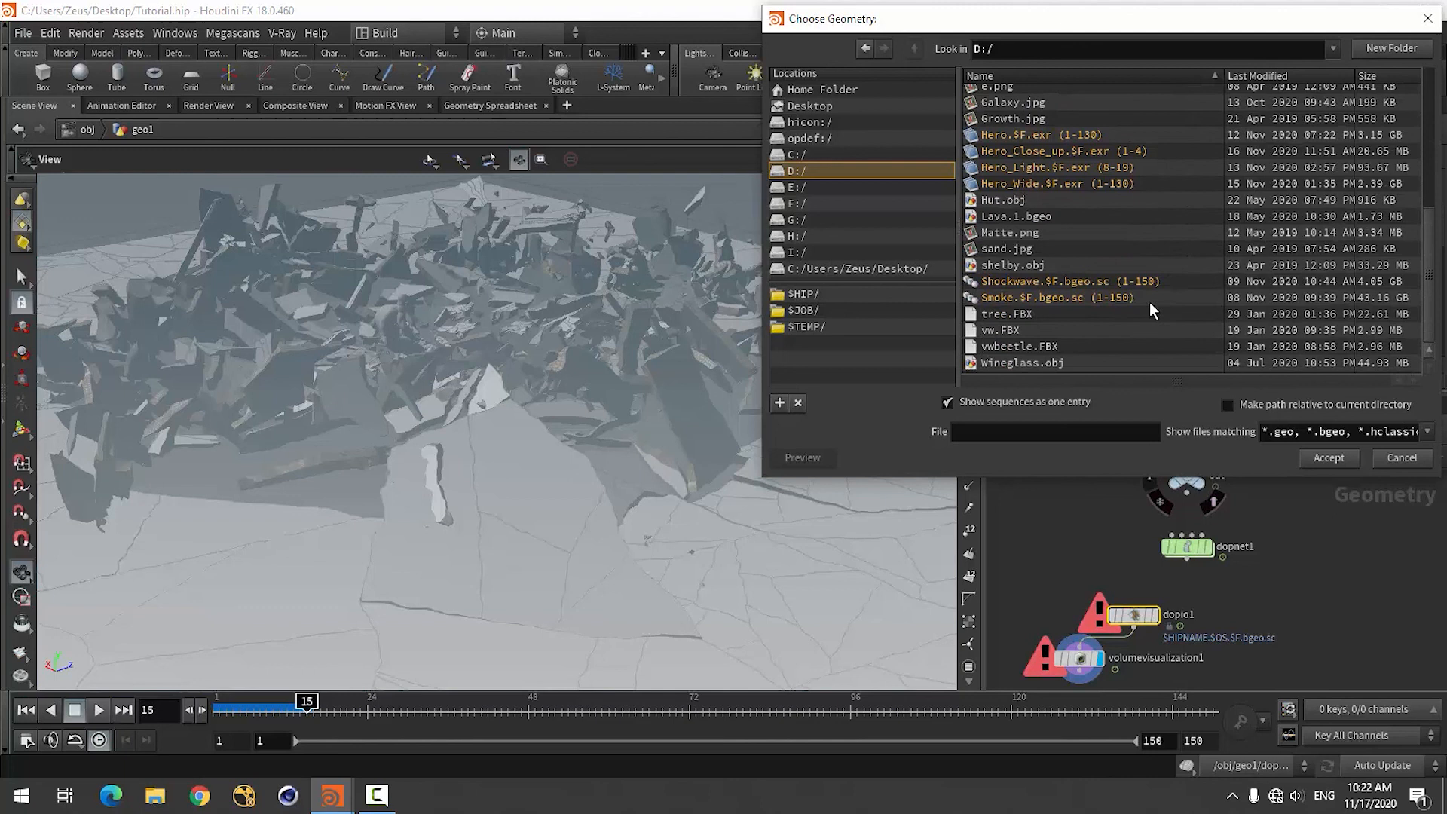
{"action": "left_click", "coordinate": [1078, 298]}
{"action": "left_click", "coordinate": [1328, 458]}
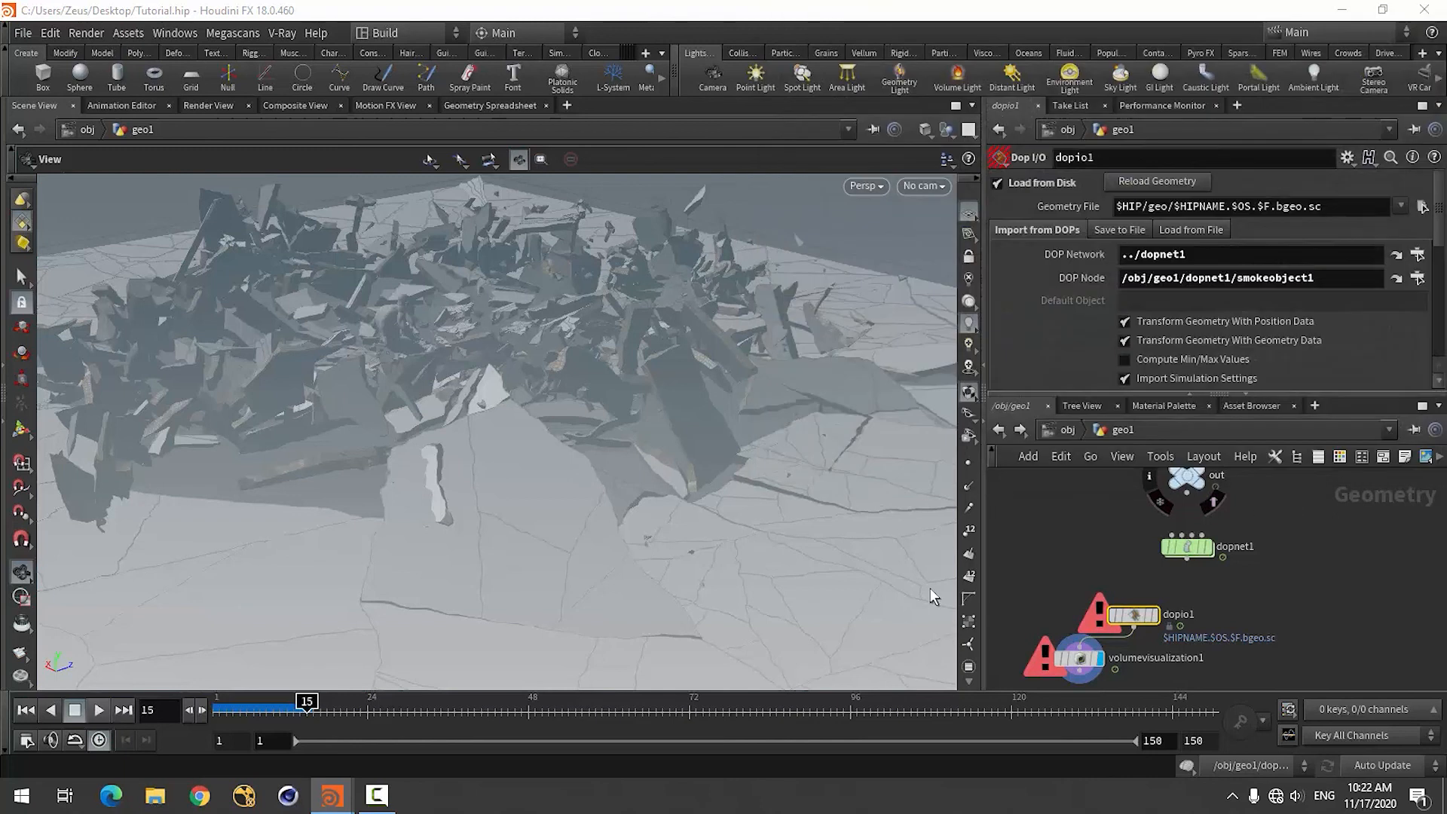
Scrub the cached smoke through frames 21, 36, 78 and 90, examining it from several angles.
{"action": "mouse_move", "coordinate": [480, 461]}
{"action": "left_mouse_down"}
{"action": "mouse_move", "coordinate": [527, 517]}
{"action": "mouse_move", "coordinate": [486, 482]}
{"action": "left_mouse_up"}
{"action": "scroll", "coordinate": [507, 474], "scroll_direction": "down", "scroll_amount": 6}
{"action": "left_click", "coordinate": [348, 714]}
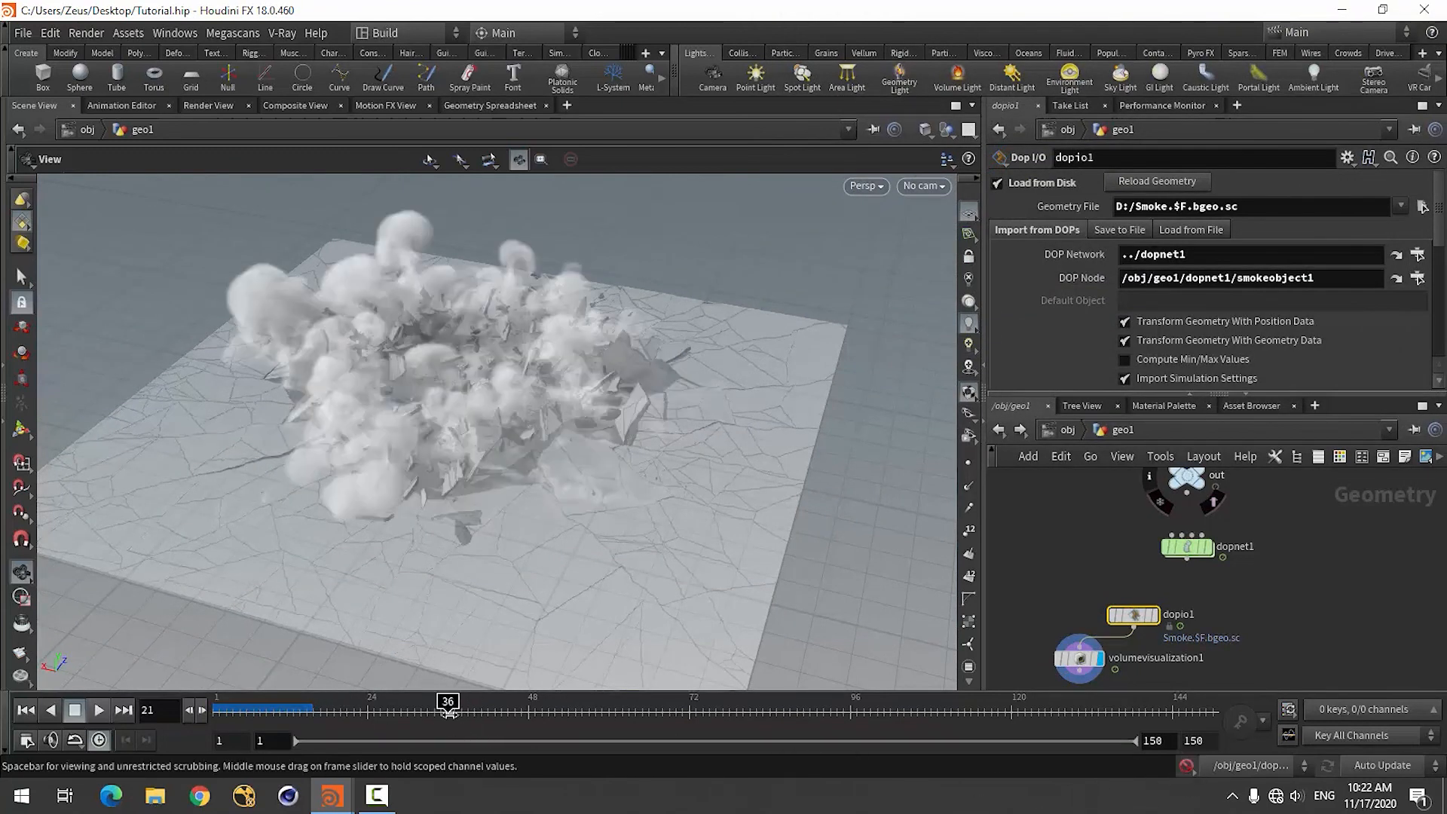
{"action": "left_click", "coordinate": [447, 712]}
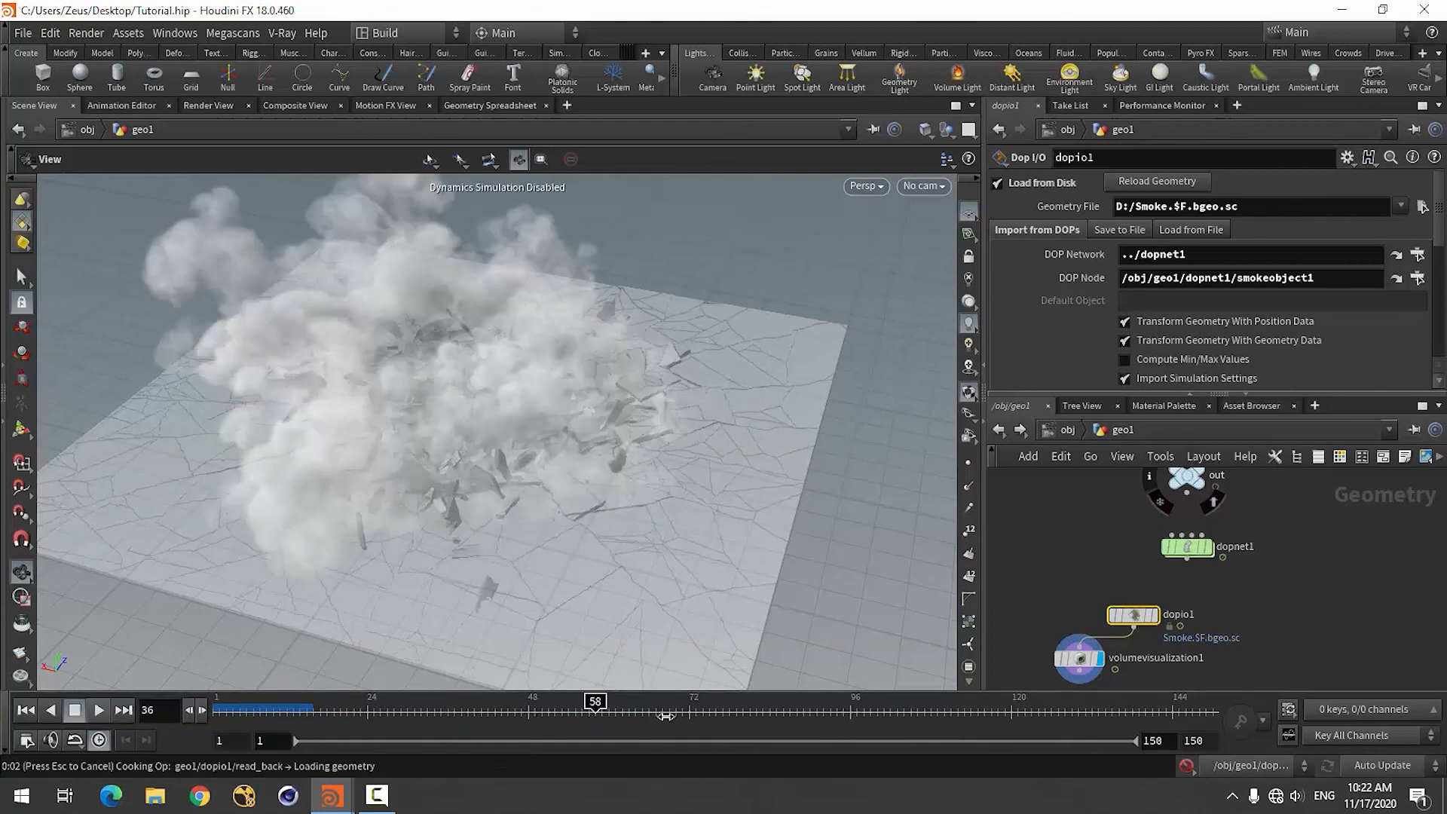
{"action": "left_click_drag", "start_coordinate": [313, 489], "coordinate": [294, 455]}
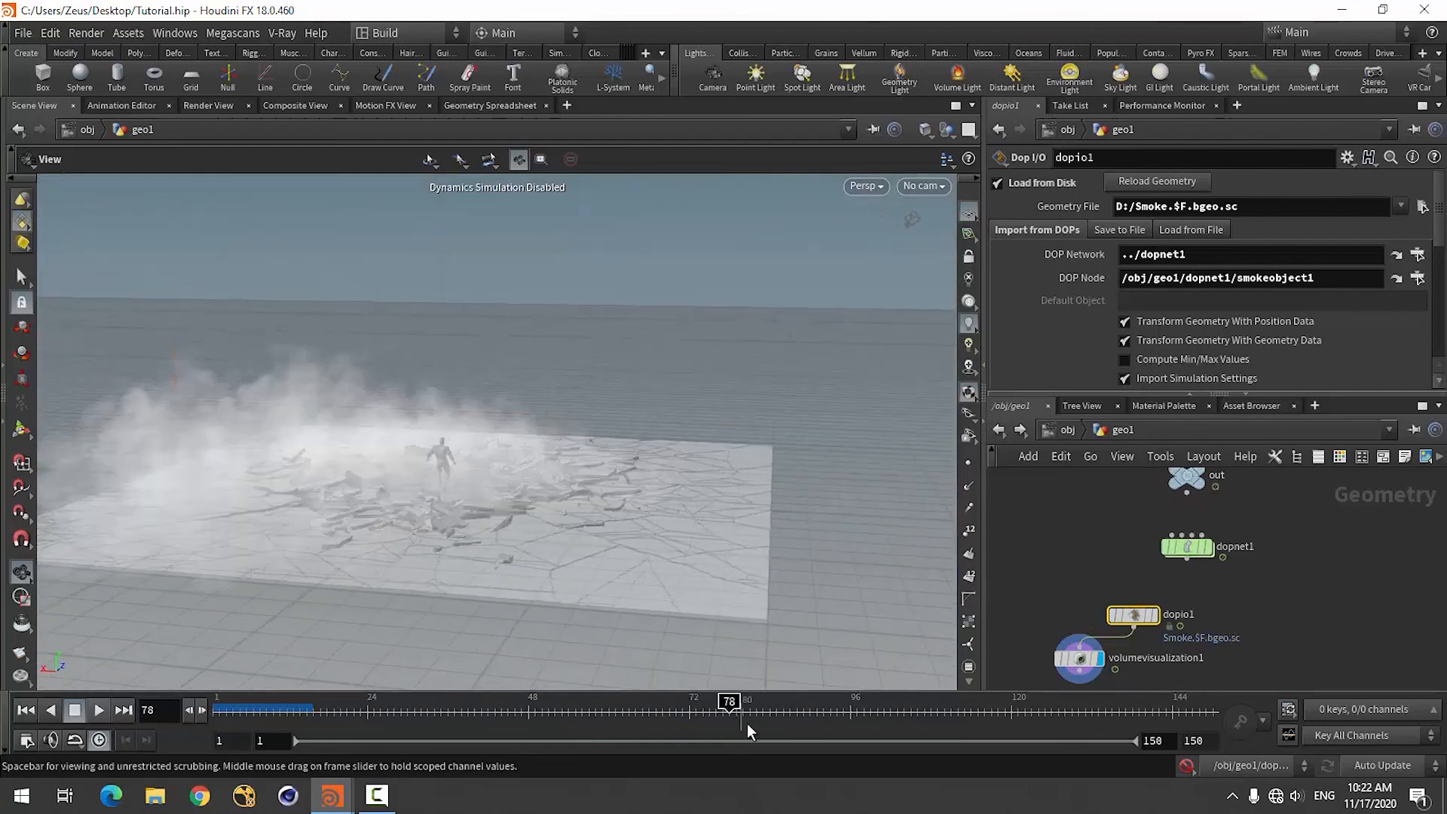
{"action": "left_click", "coordinate": [810, 711]}
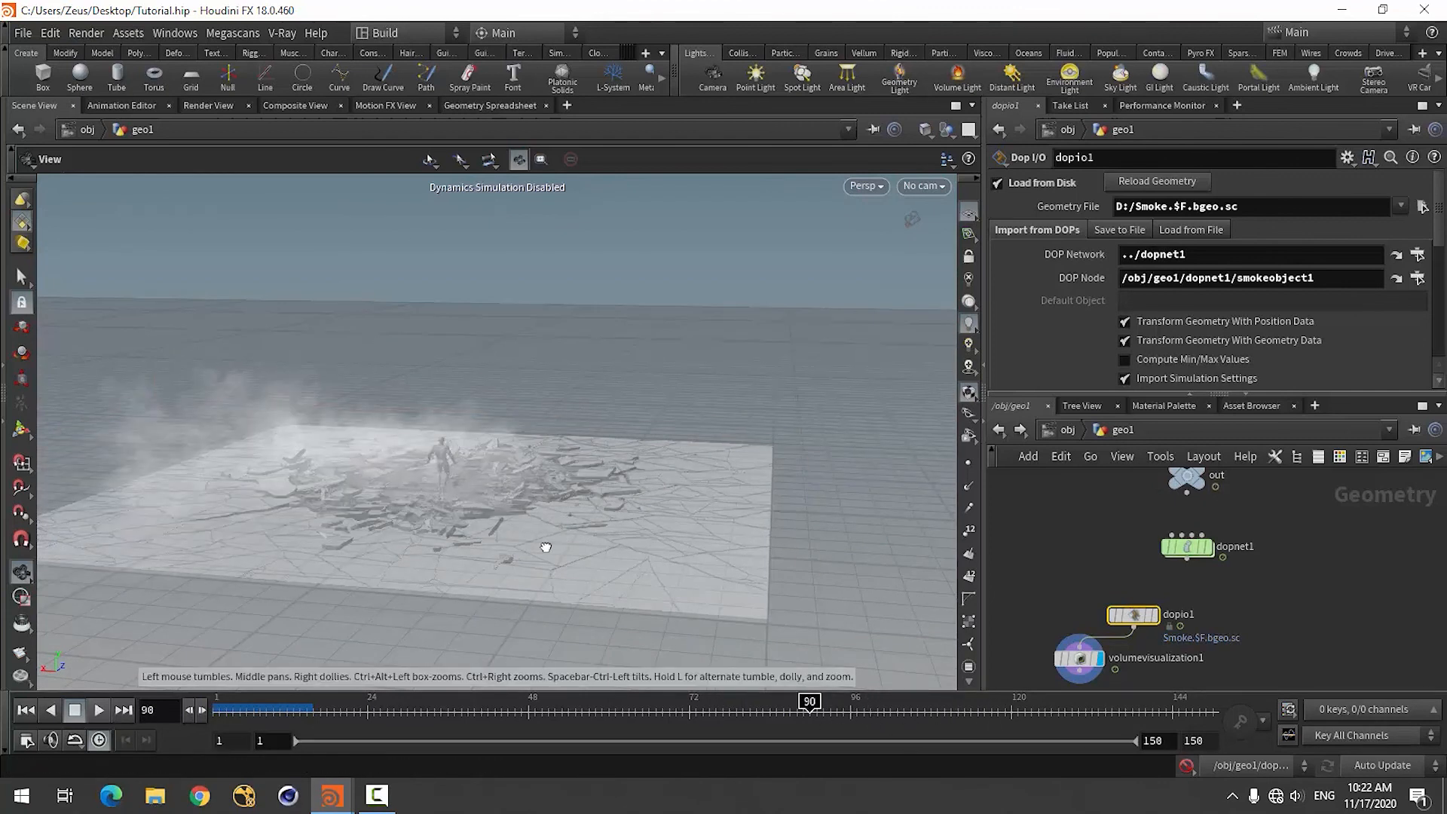
{"action": "mouse_move", "coordinate": [545, 547]}
{"action": "left_mouse_down"}
{"action": "mouse_move", "coordinate": [585, 568]}
{"action": "mouse_move", "coordinate": [549, 550]}
{"action": "left_mouse_up"}
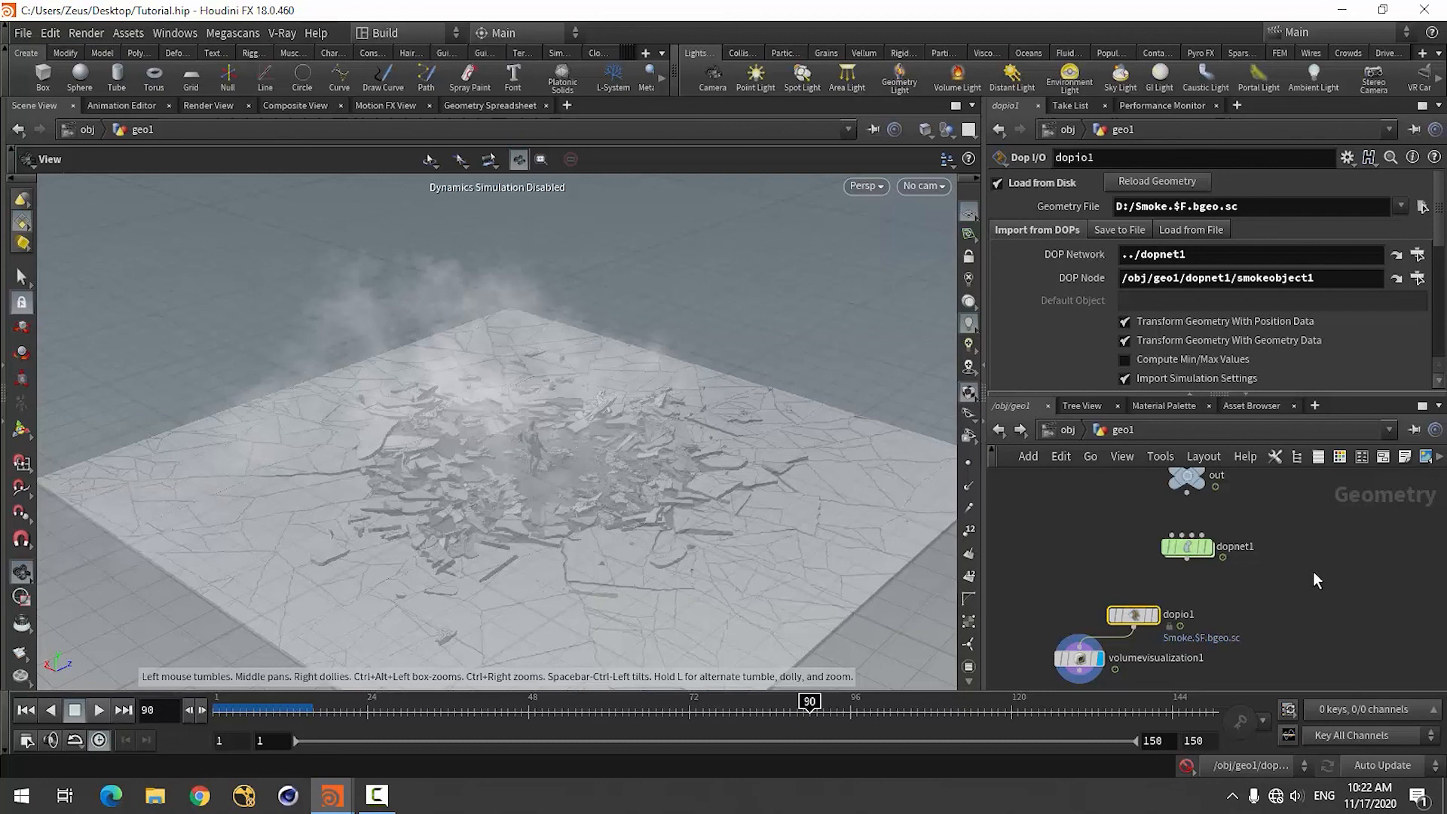
{"action": "left_click", "coordinate": [377, 795]}
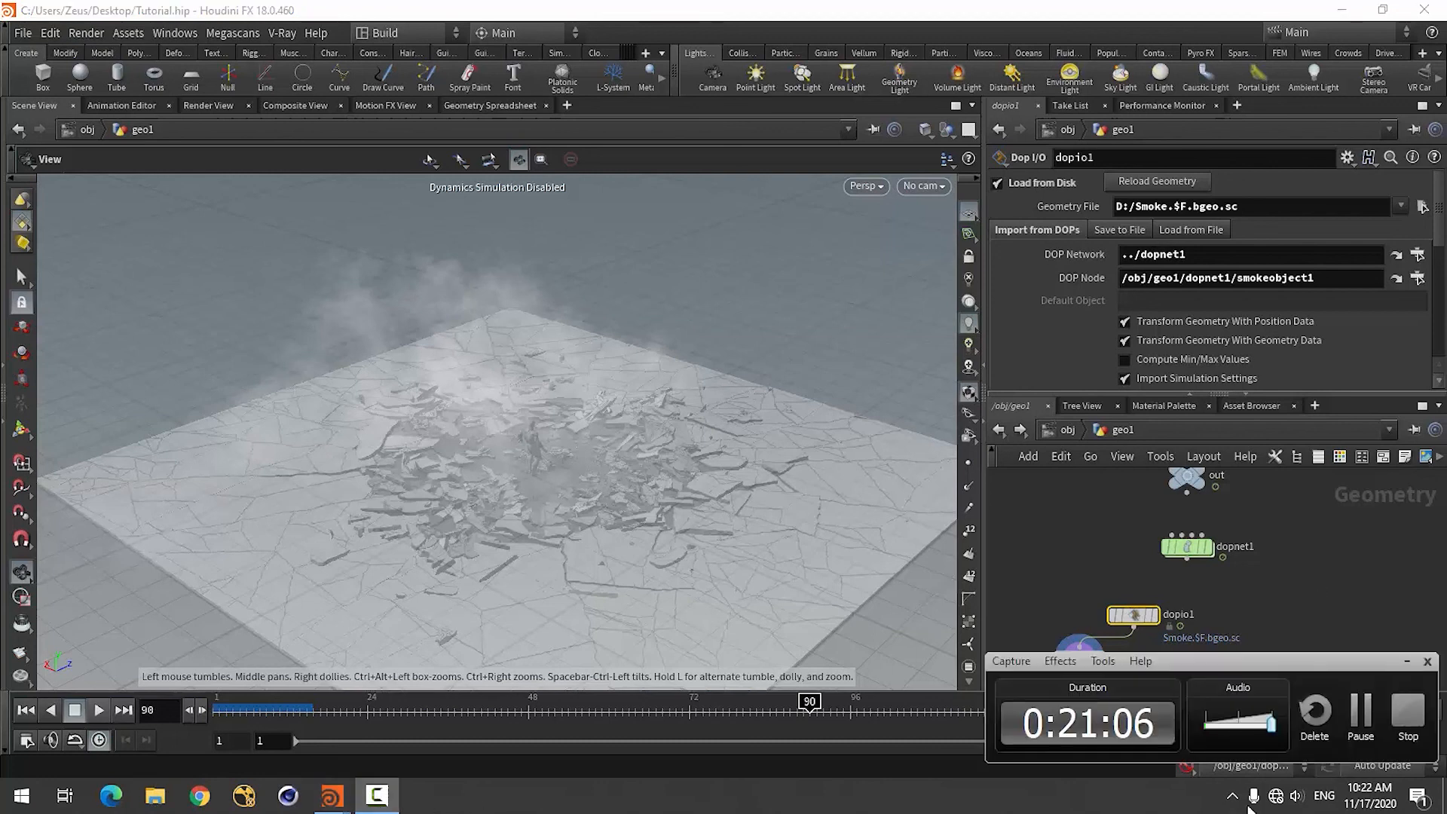